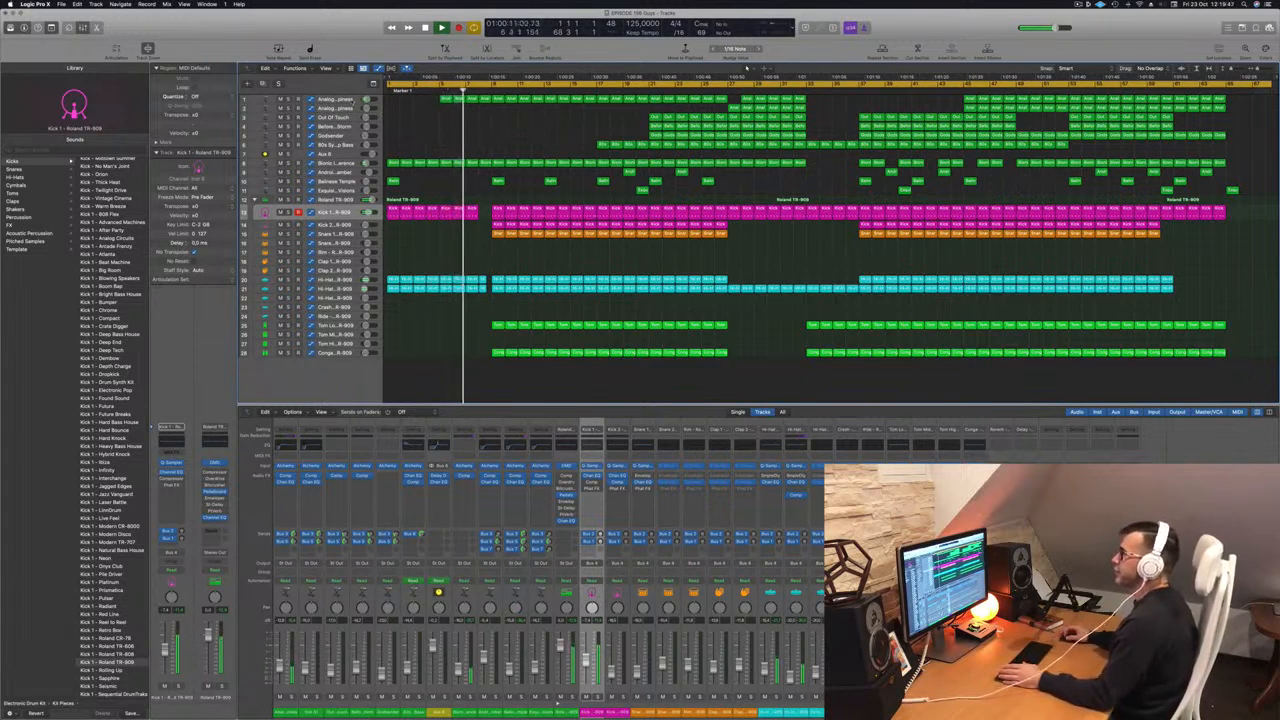
Set the cycle range to bars 9 to 17 and play that section with the Tom Low track selected.
left_click(352, 100)
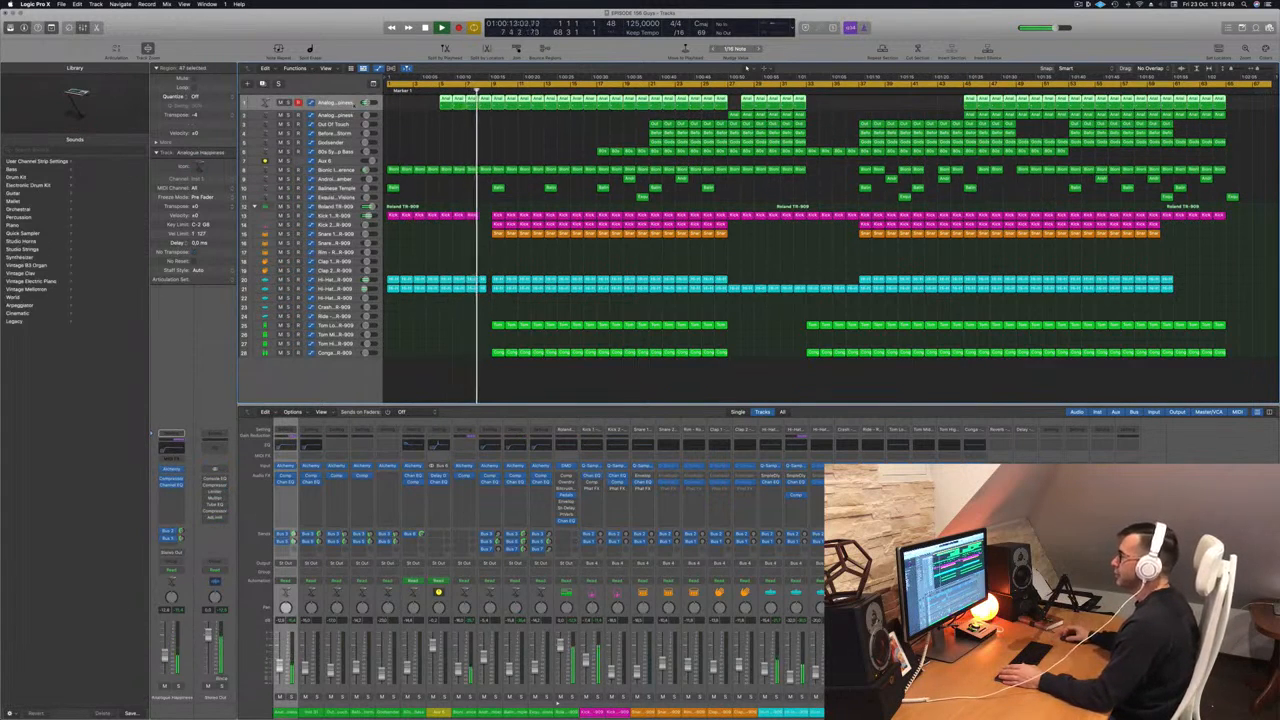
left_click(433, 141)
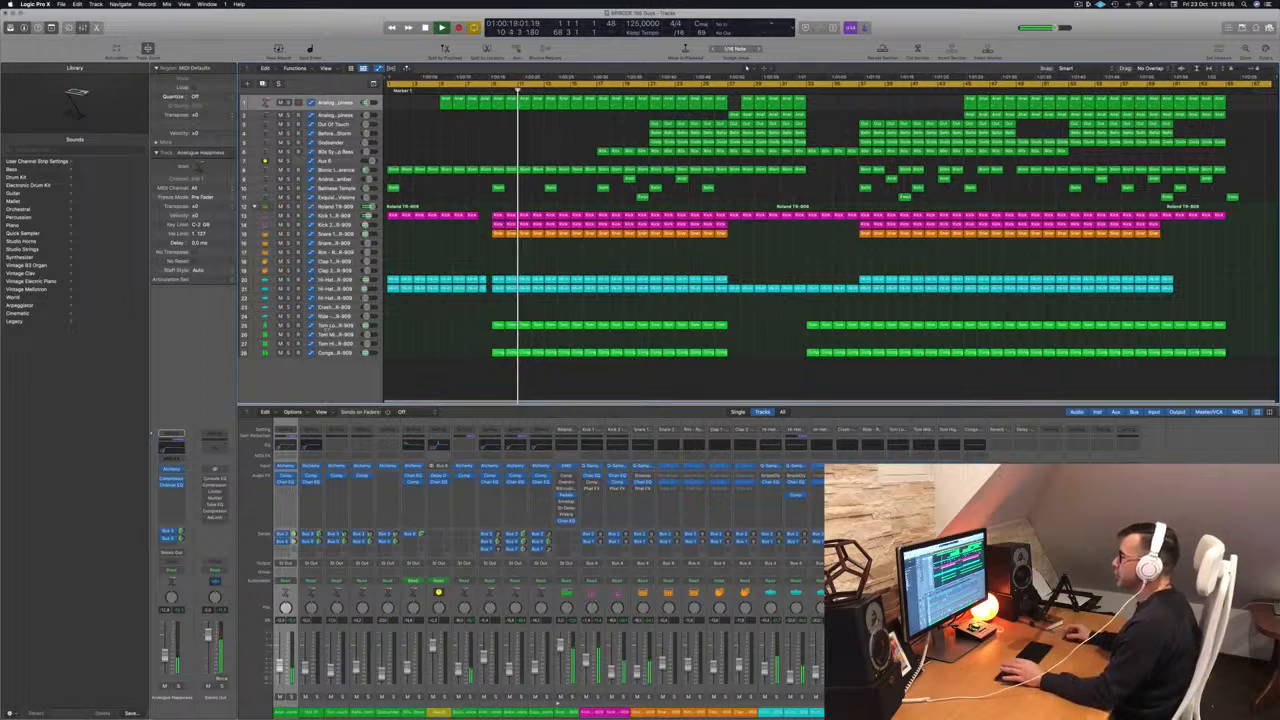
left_click(332, 326)
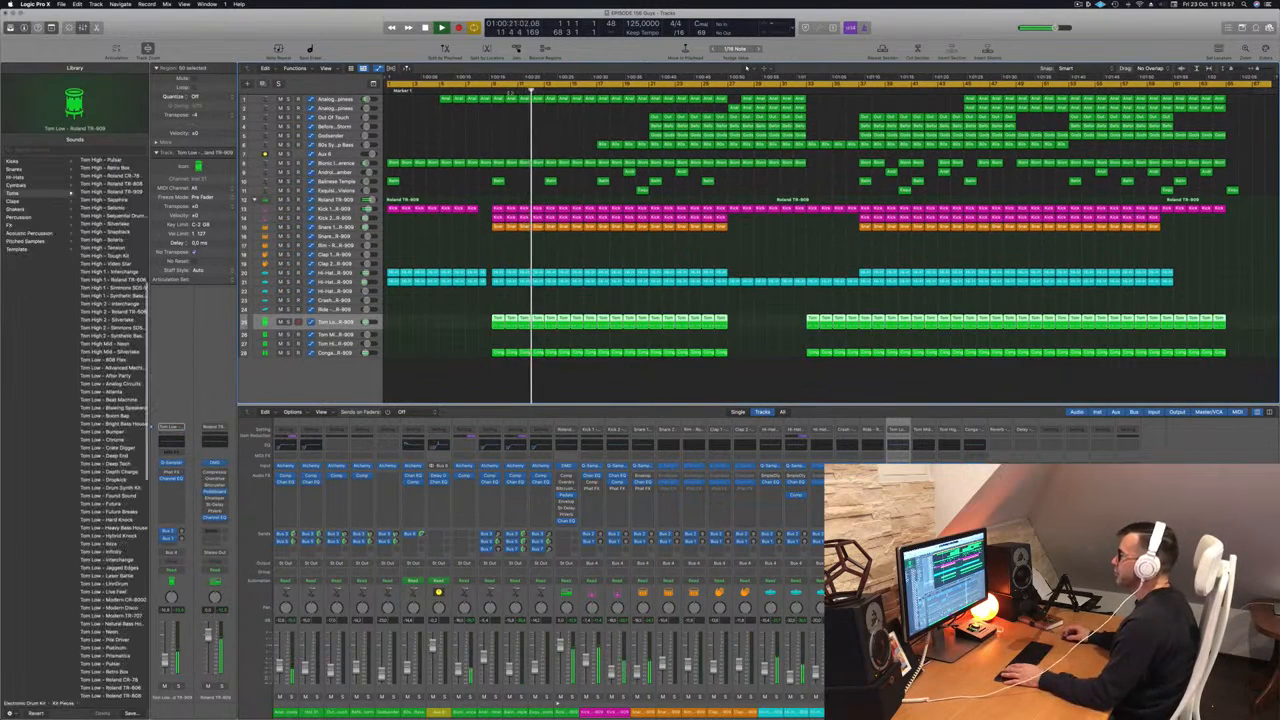
key("space")
left_click_drag(492, 84, 600, 88)
key("space")
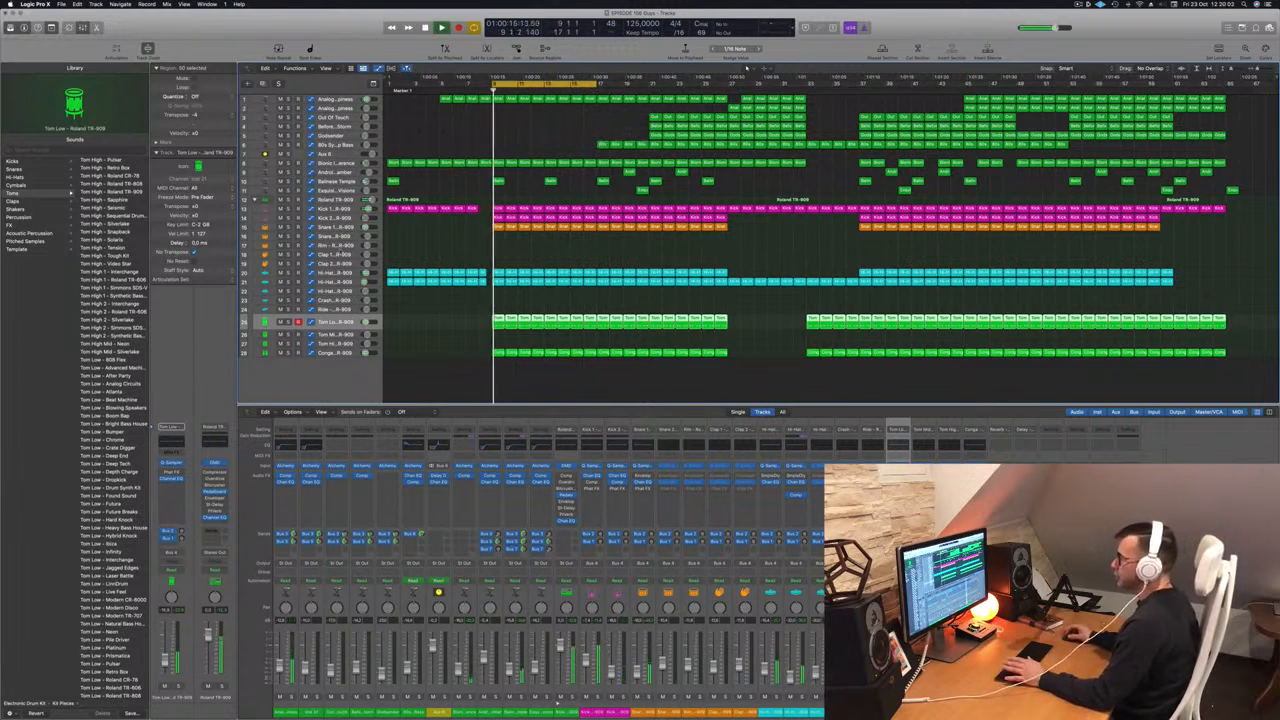
Open the Compressor on the Kick 1 track and play the cycled section through it.
left_click(344, 210)
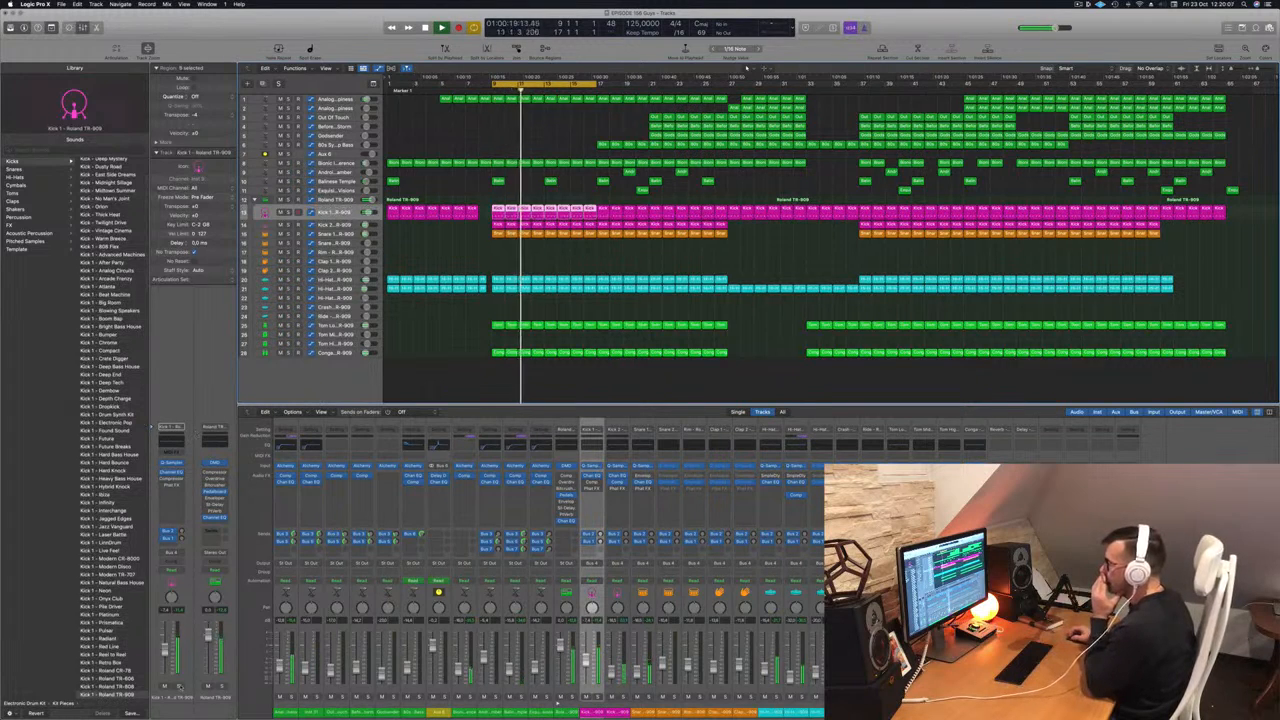
left_click(171, 479)
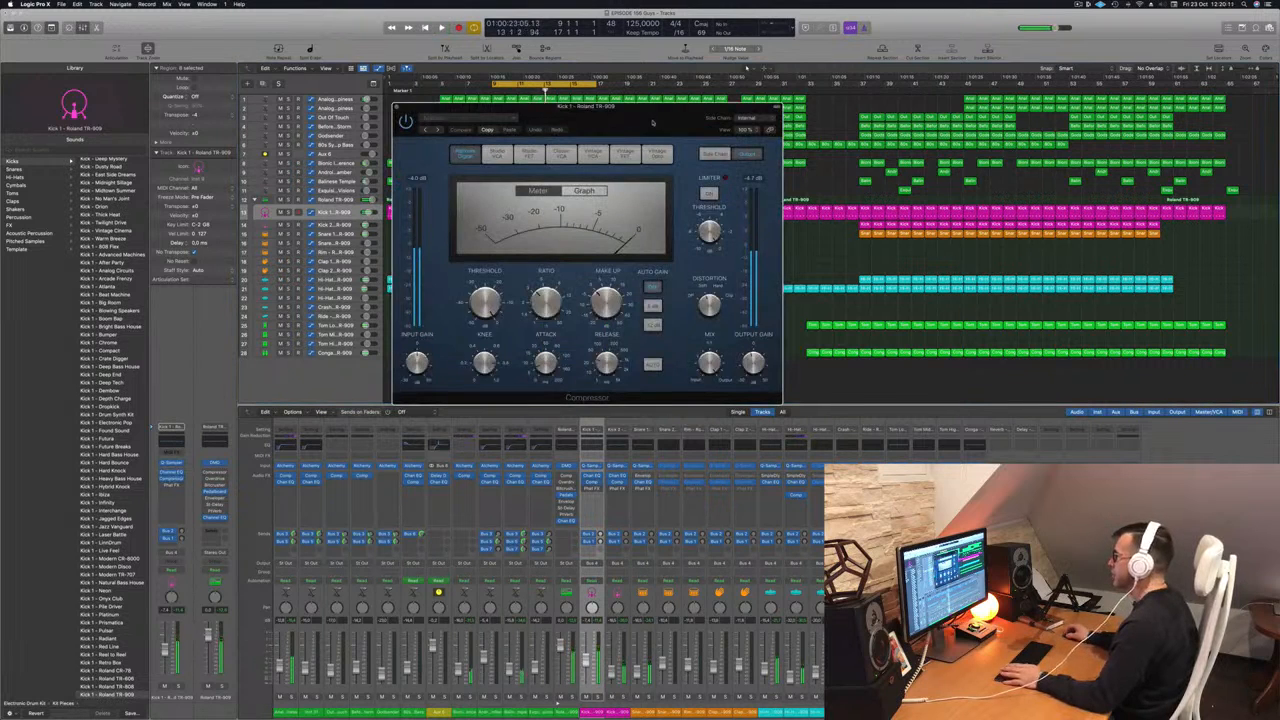
left_click_drag(652, 122, 660, 120)
key("space")
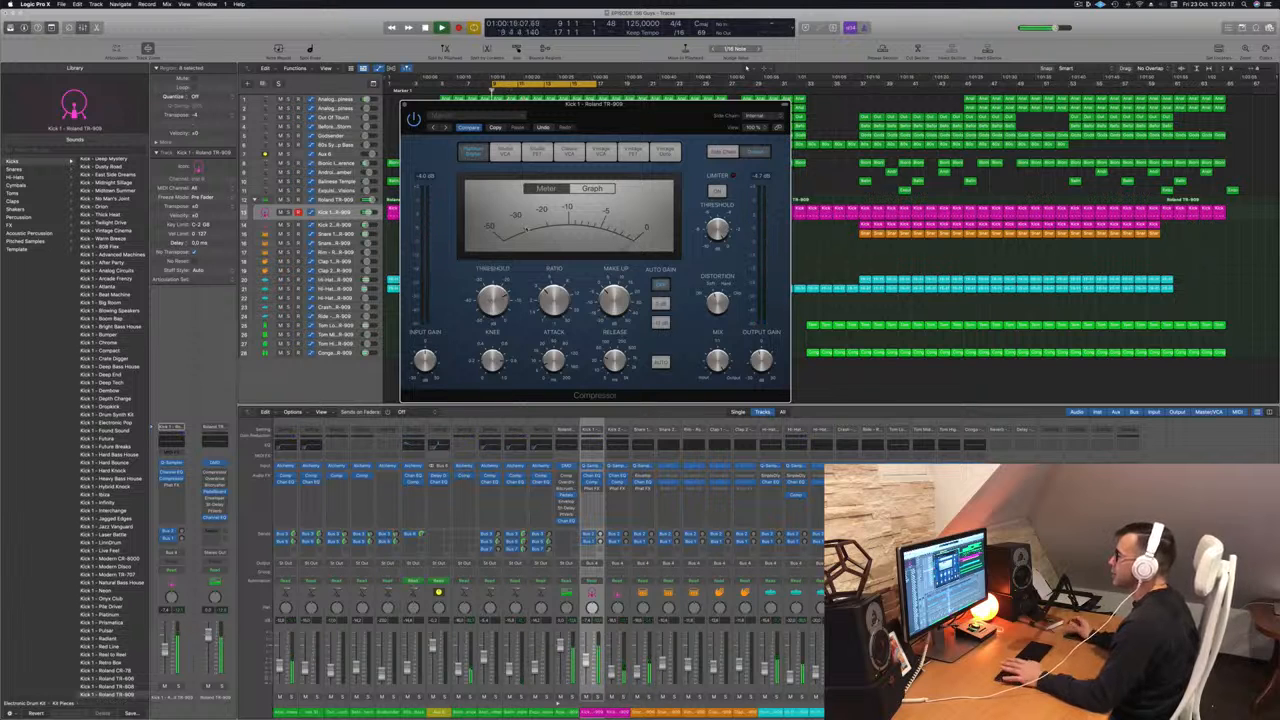
left_click_drag(597, 112, 555, 131)
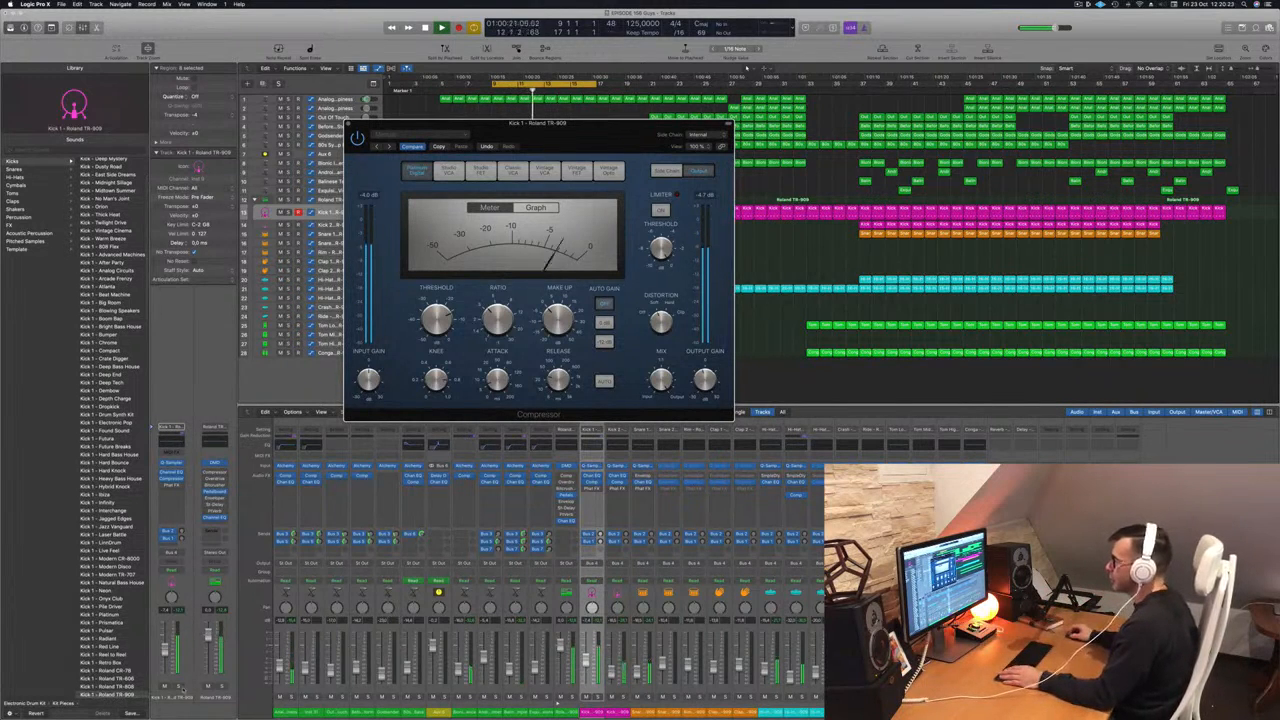
Listen to the compressed Kick 1 soloed, close its Compressor, and restart playback with the full mix.
key("s")
left_click_drag(541, 118, 539, 117)
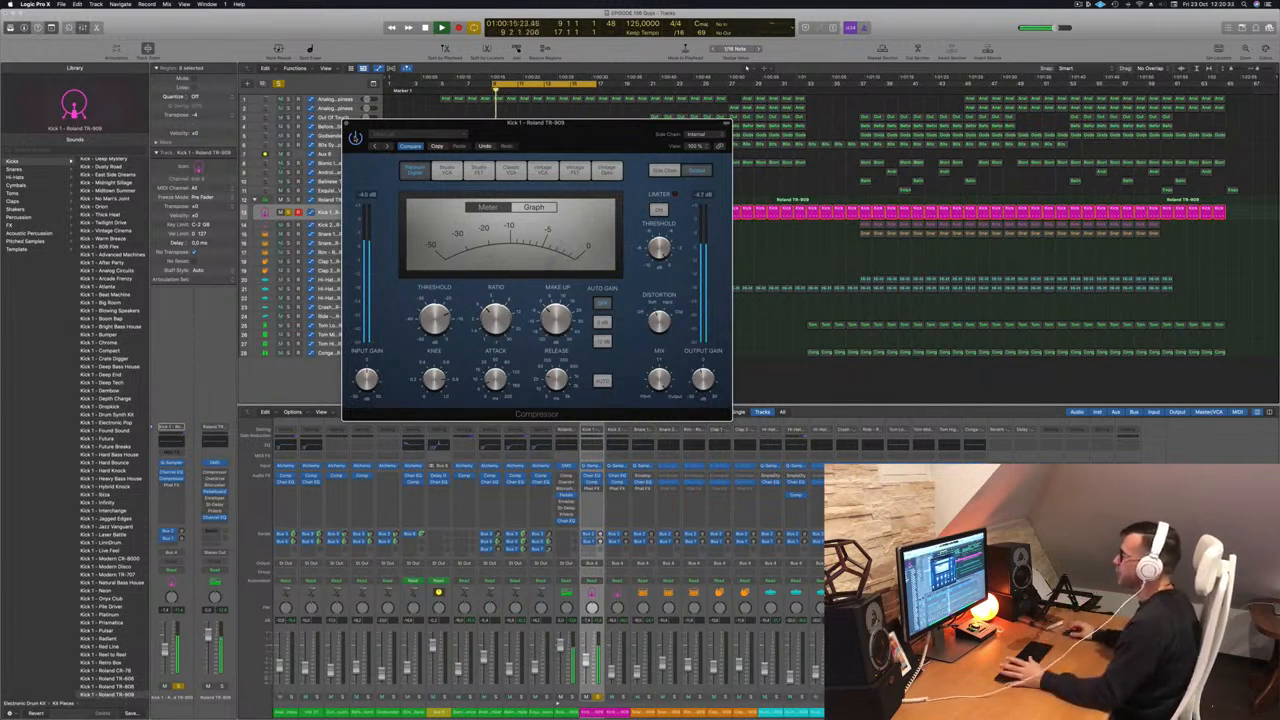
left_click_drag(587, 147, 697, 140)
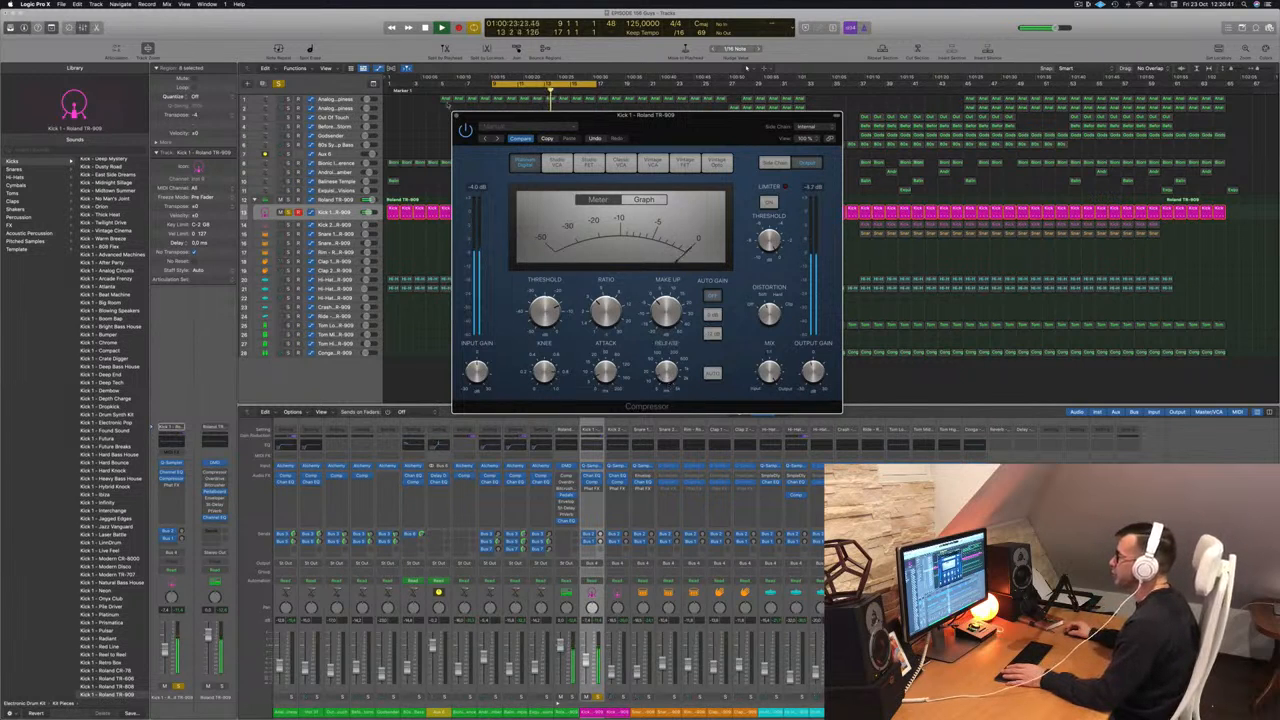
key("super+w")
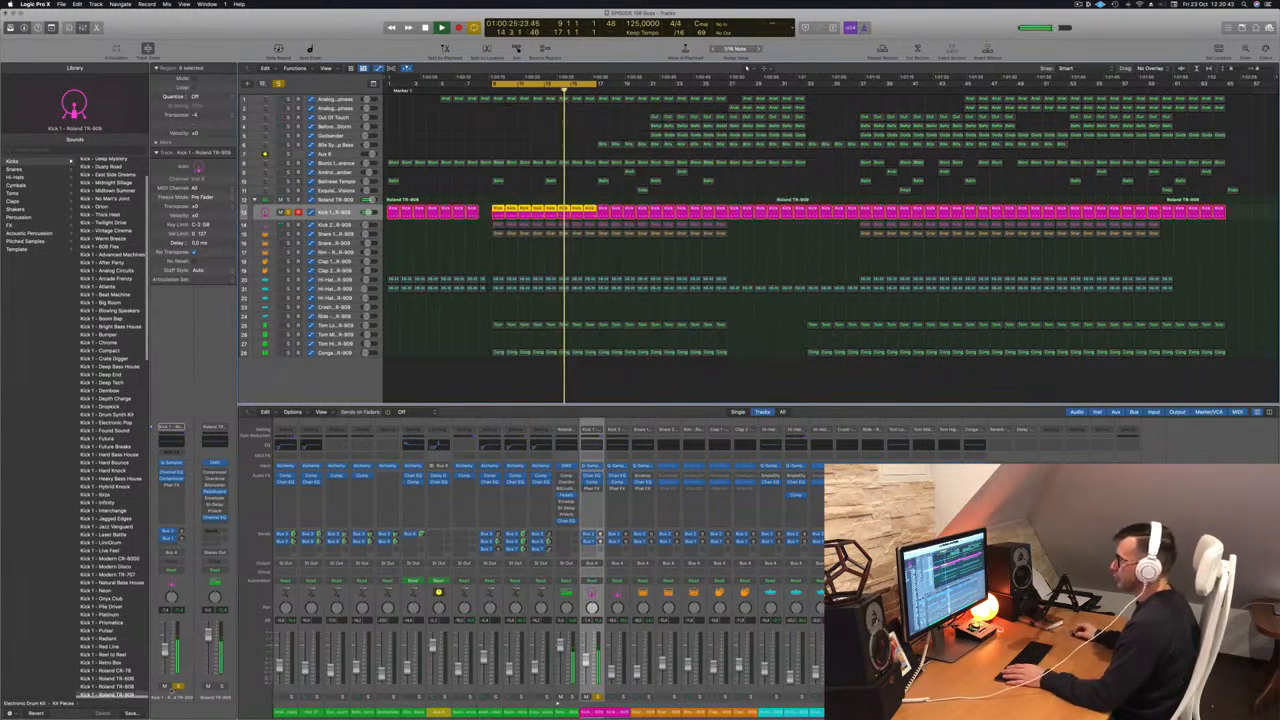
key("space")
key("space")
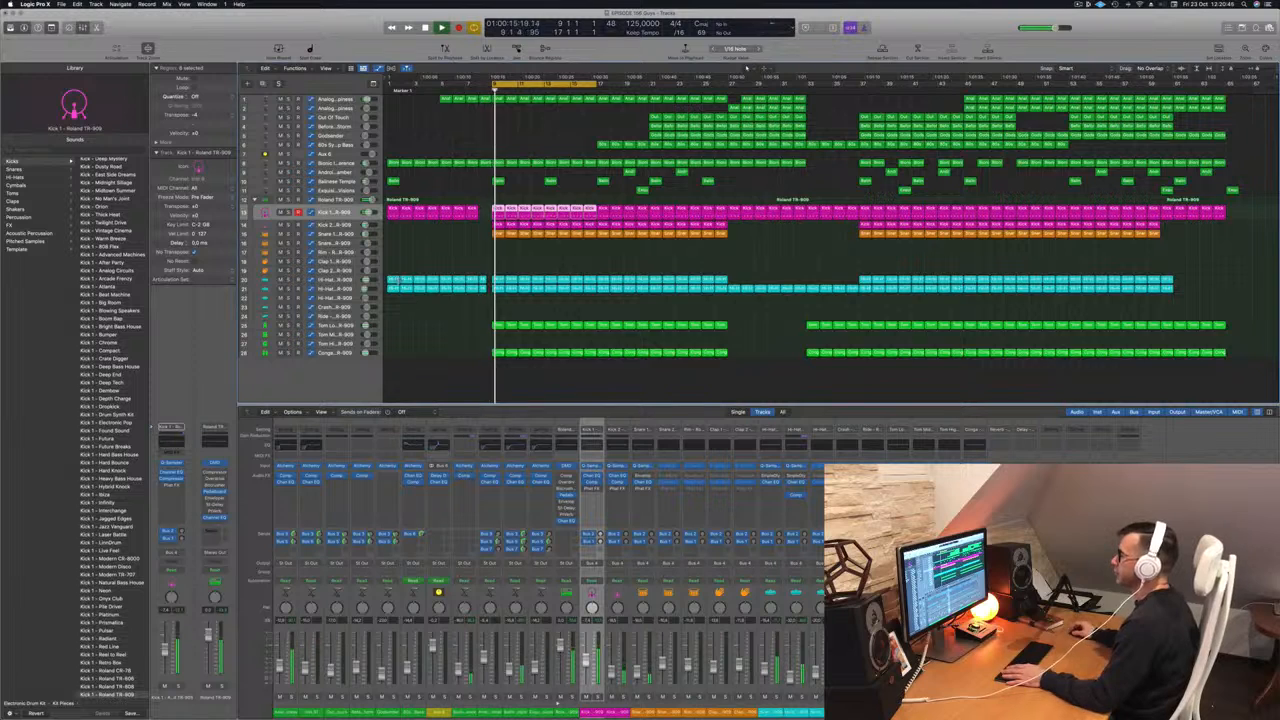
Enable the low cut on the Tom Low track's Channel EQ at 91 Hz with a 12 dB/Oct slope.
left_click(334, 328)
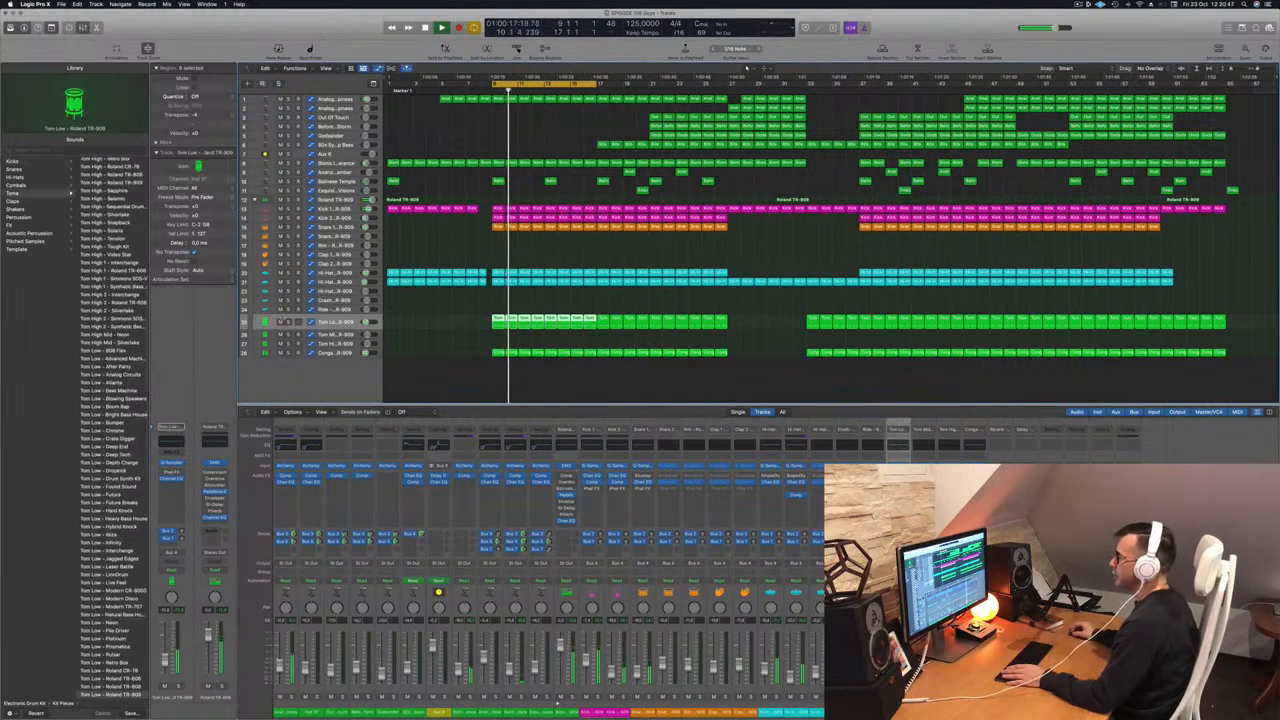
left_click(288, 322)
key("s")
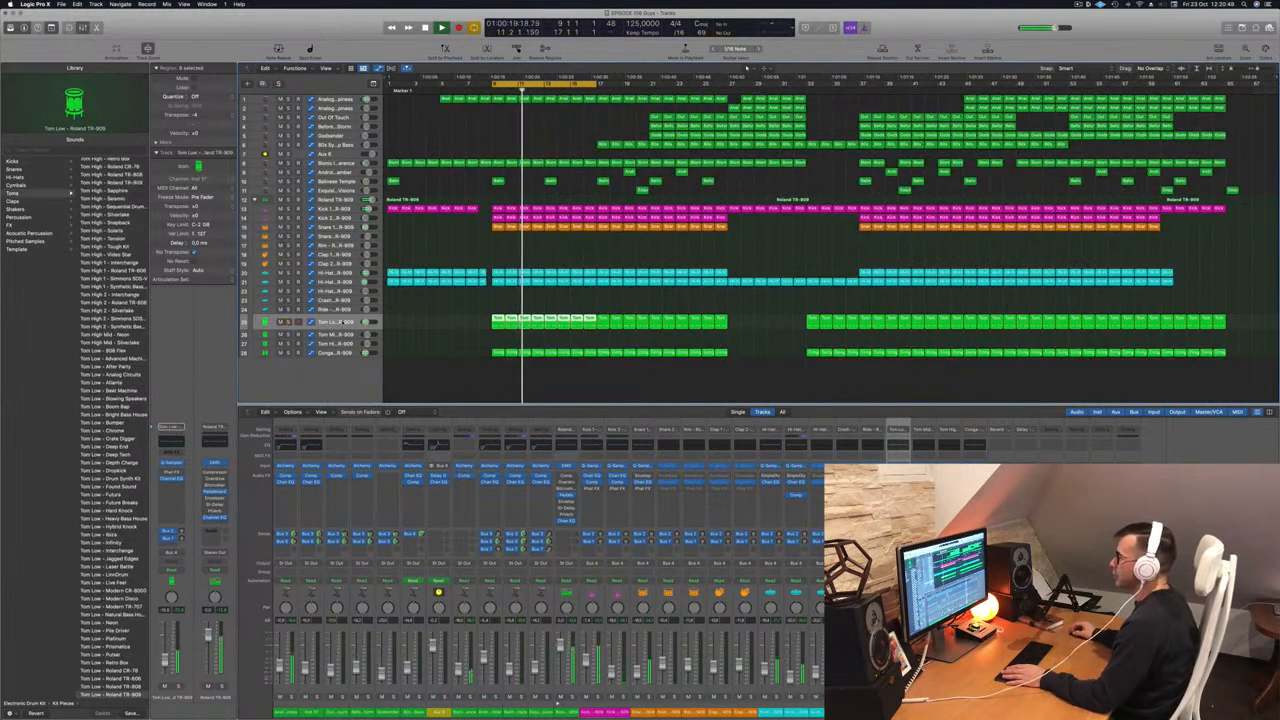
left_click(177, 441)
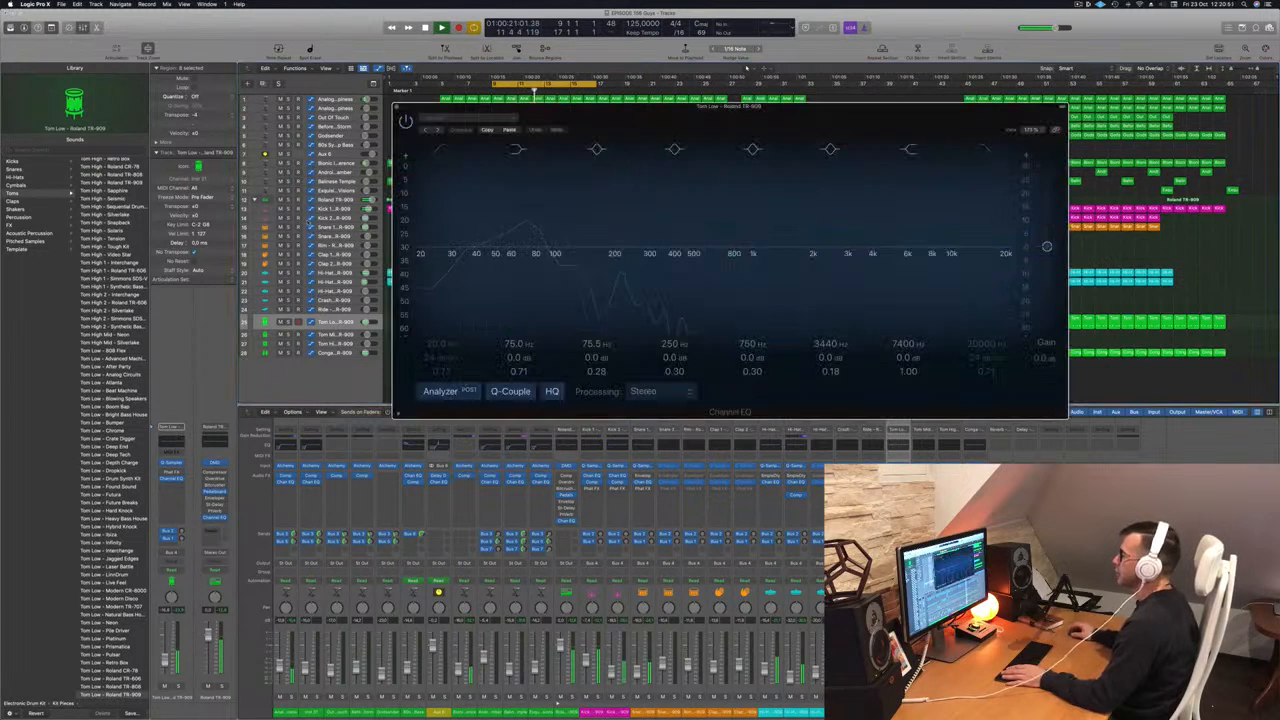
left_click(434, 152)
left_click_drag(466, 233, 536, 235)
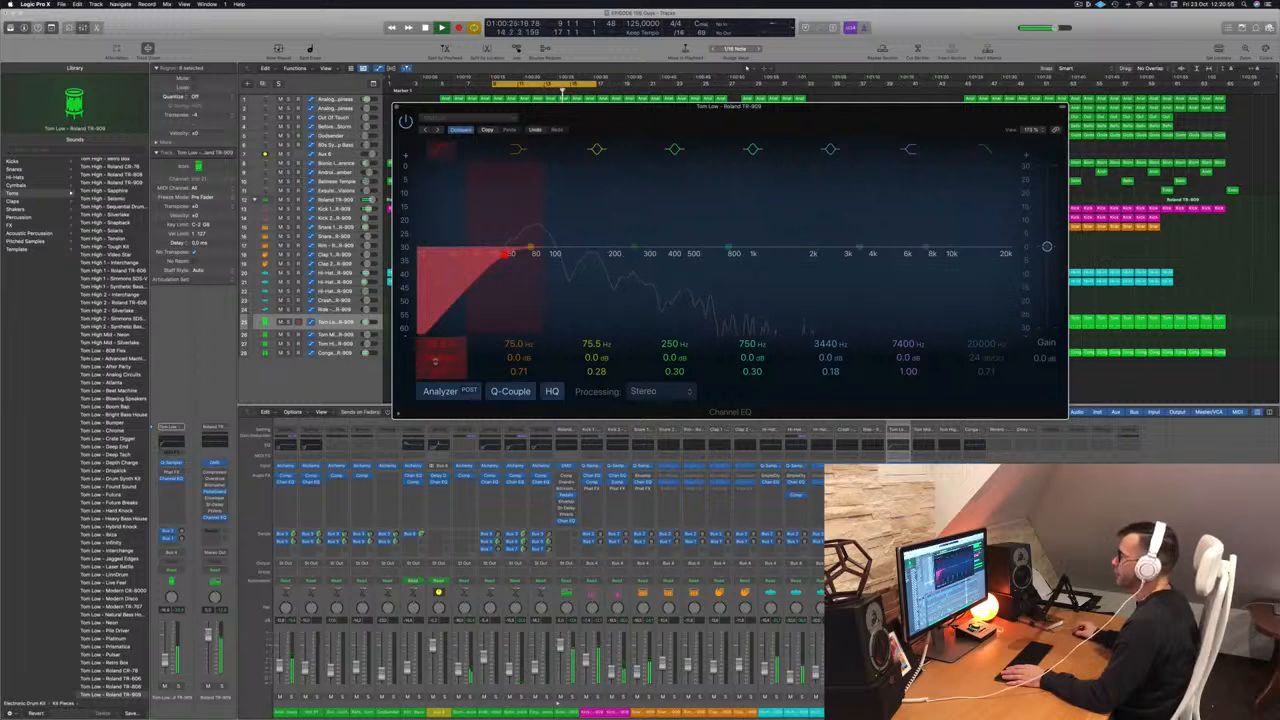
left_click_drag(435, 360, 435, 380)
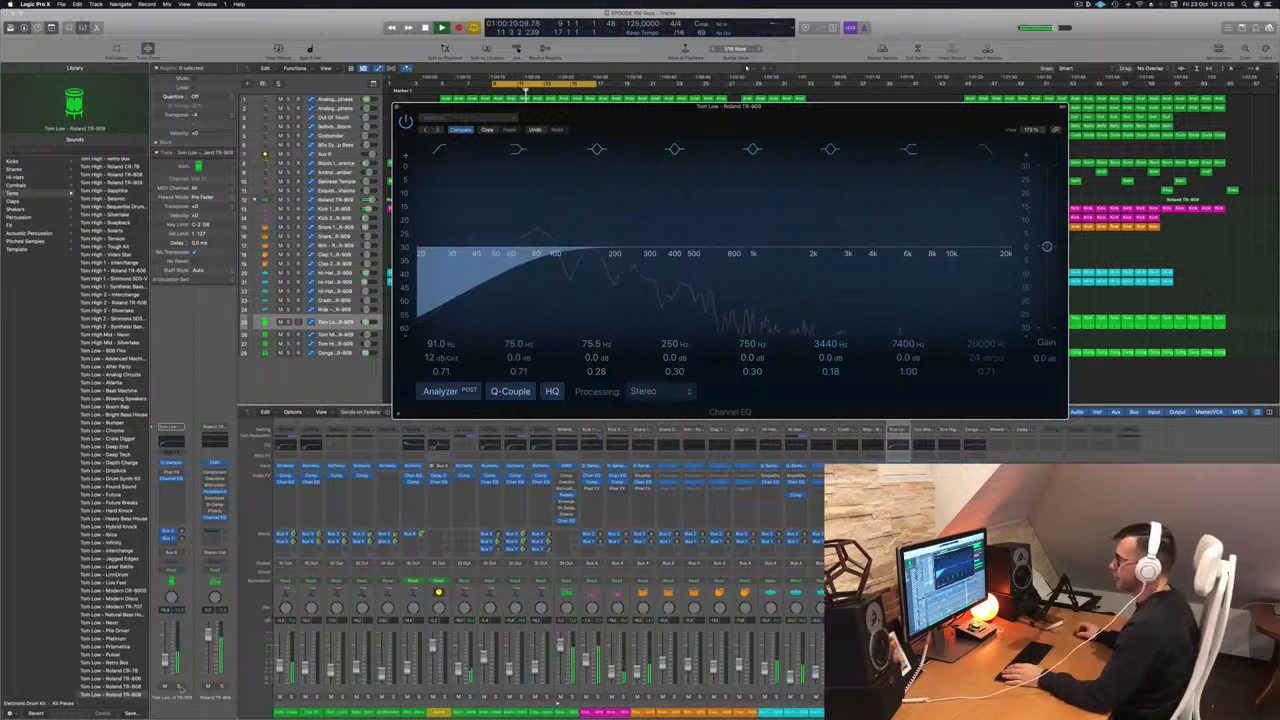
Compare the filtered Tom Low soloed and in the full mix, closing its Channel EQ.
key("s")
key("s")
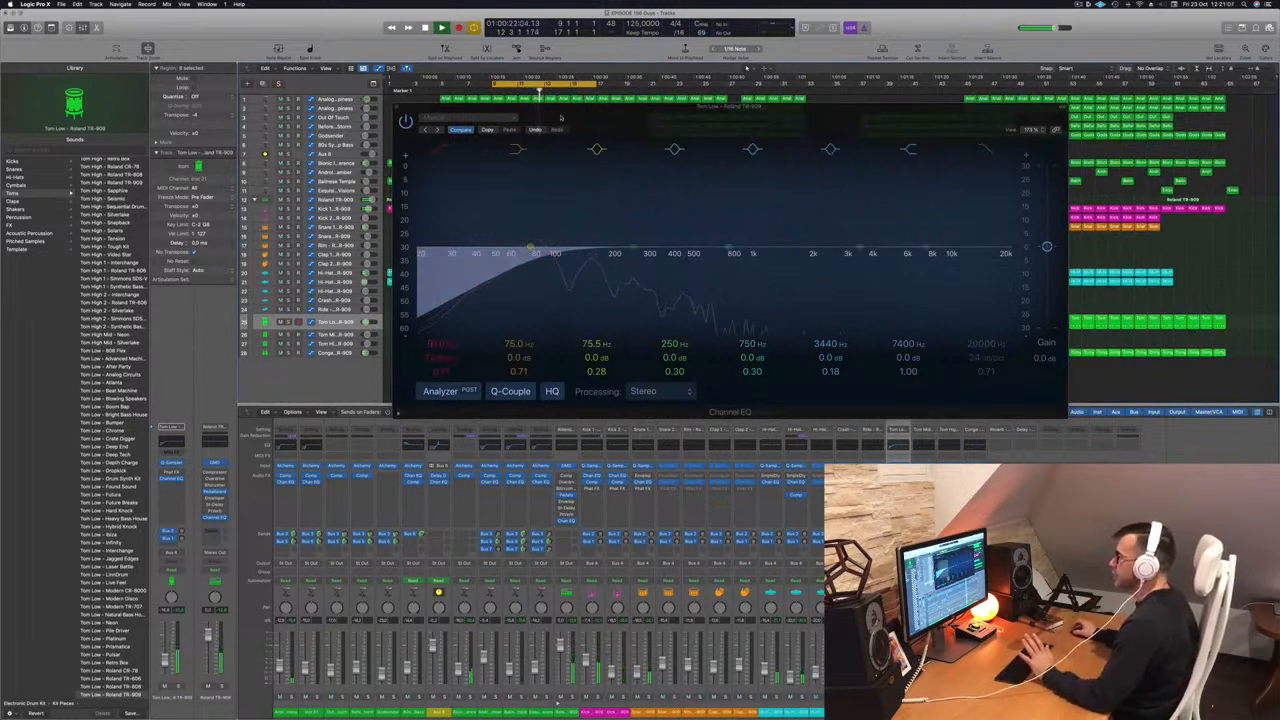
left_click_drag(576, 112, 584, 122)
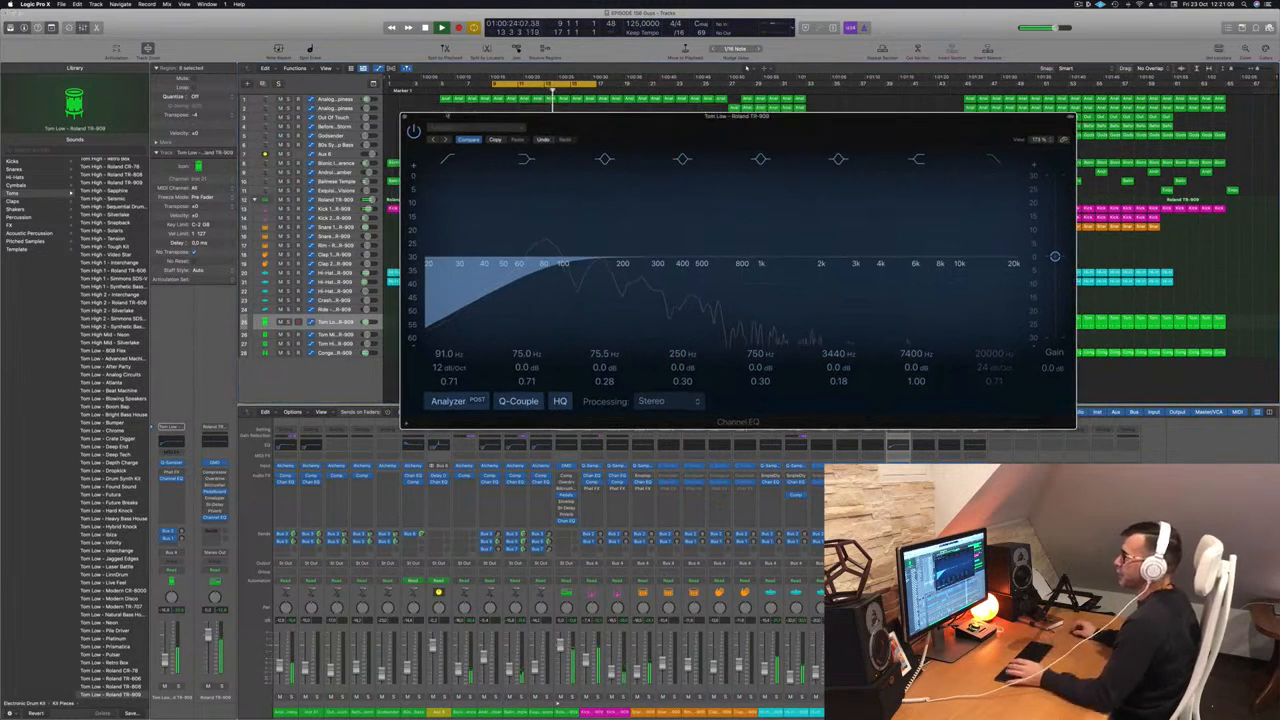
left_click(405, 117)
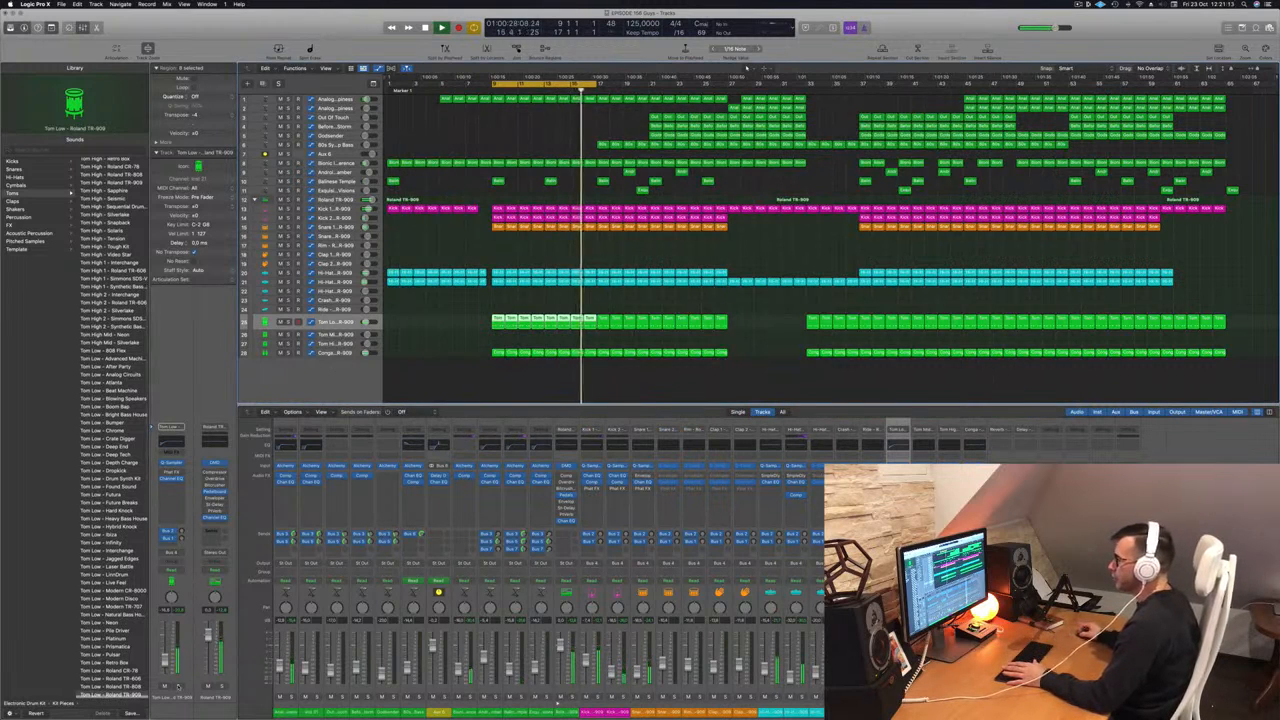
key("s")
key("s")
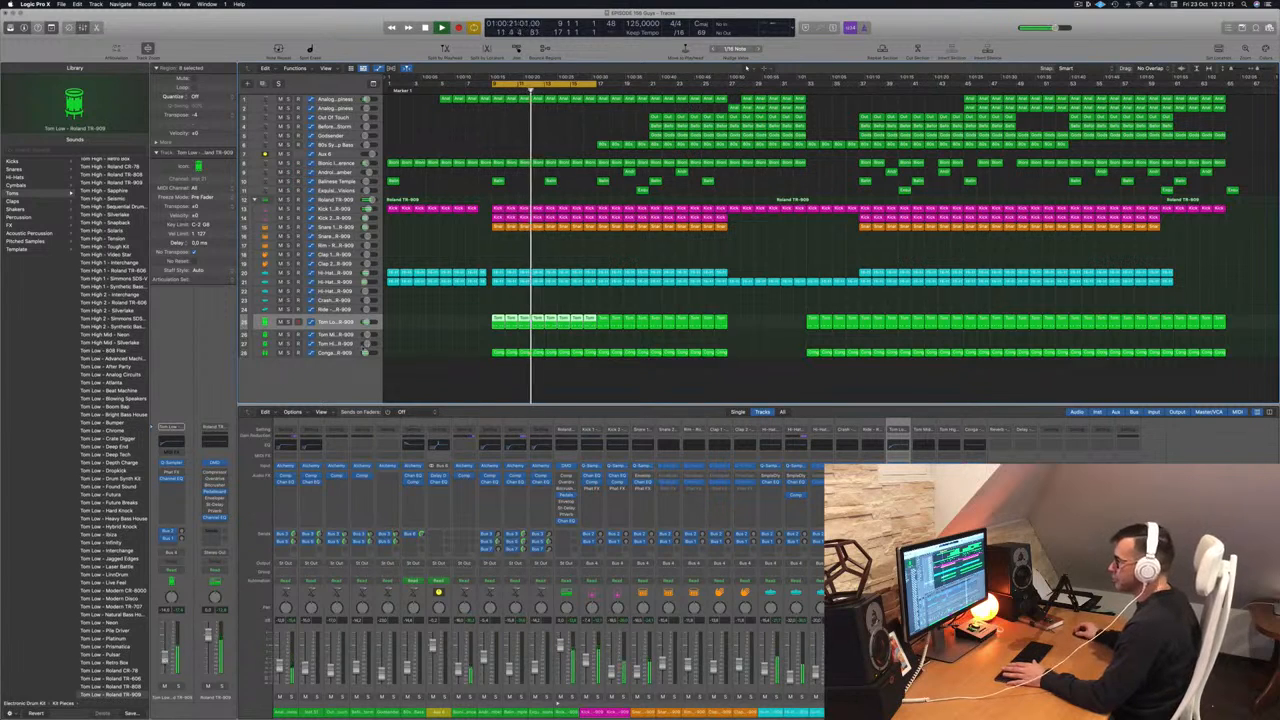
Check the Conga track in solo and enable a 126 Hz low cut on its Channel EQ.
key("Down")
key("Down")
key("Down")
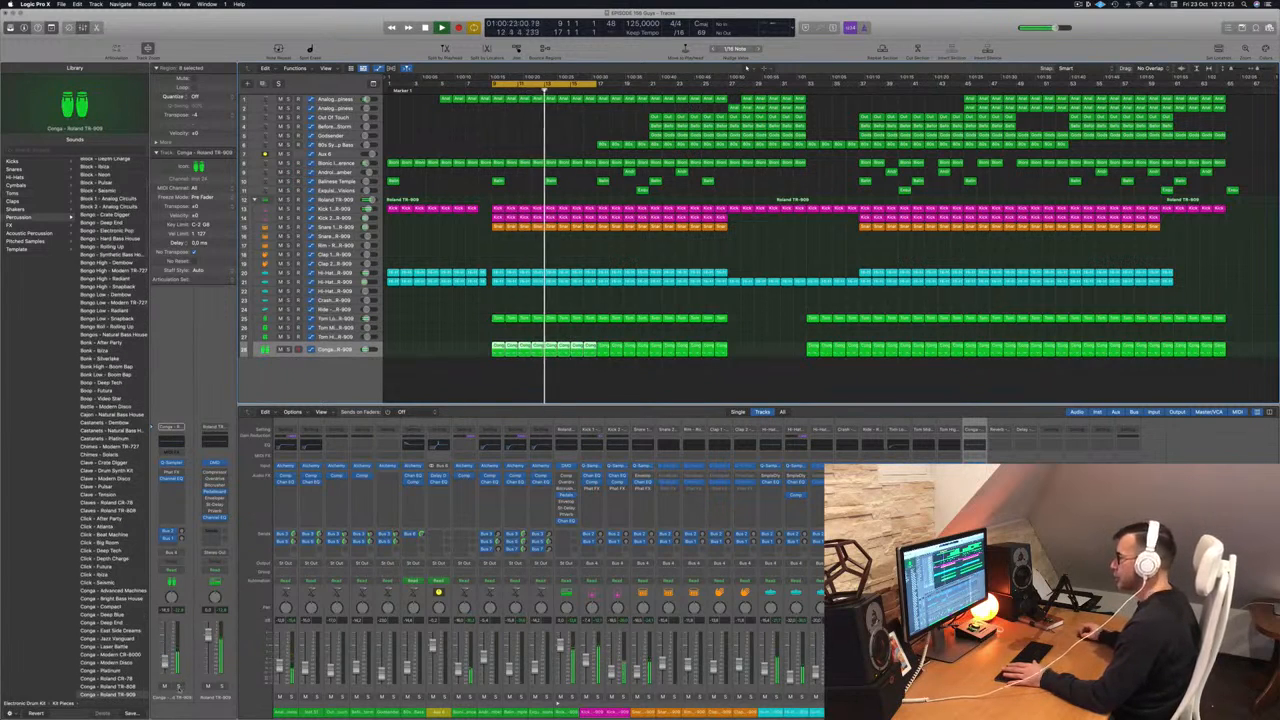
left_click(179, 687)
left_click(179, 687)
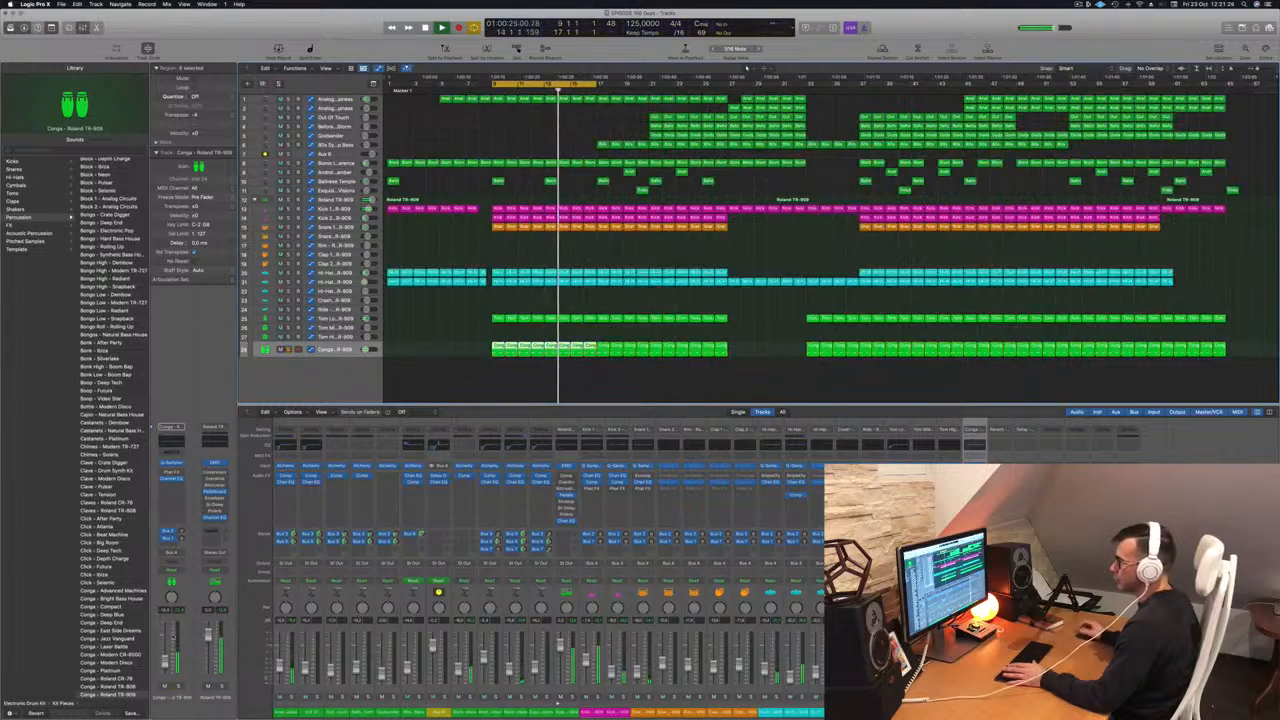
left_click(172, 442)
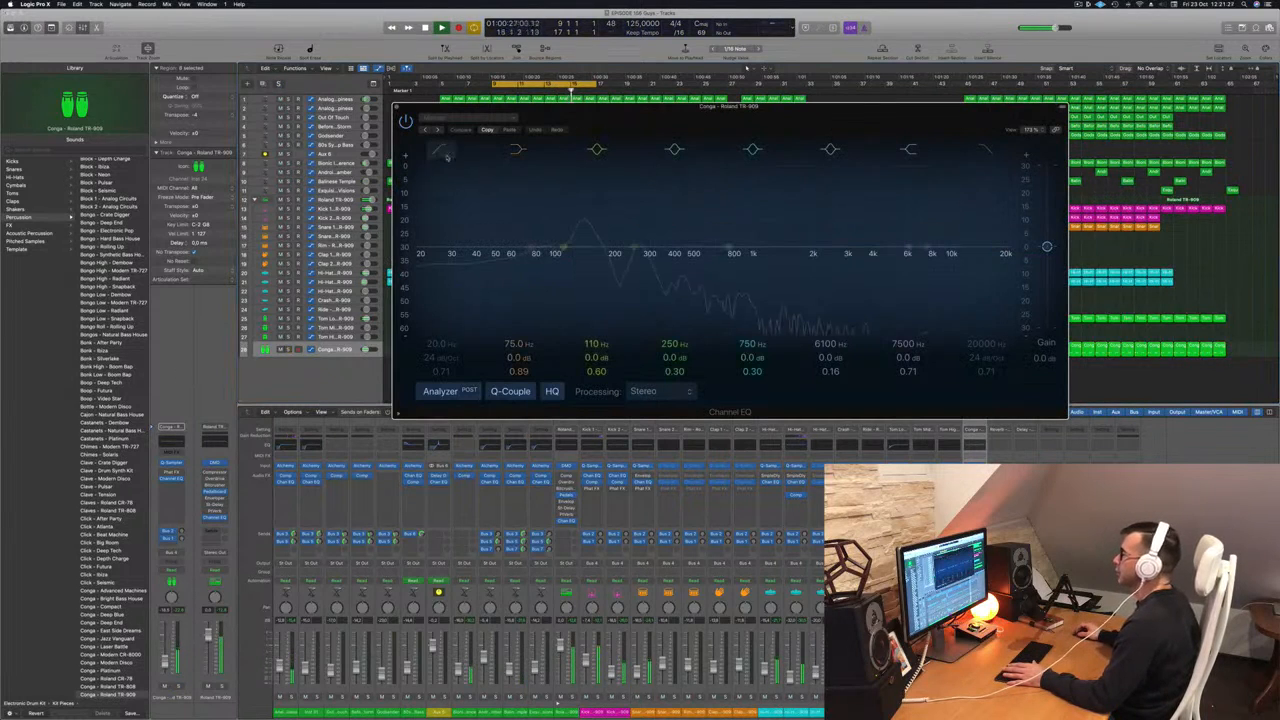
left_click(442, 152)
left_click_drag(444, 220, 603, 221)
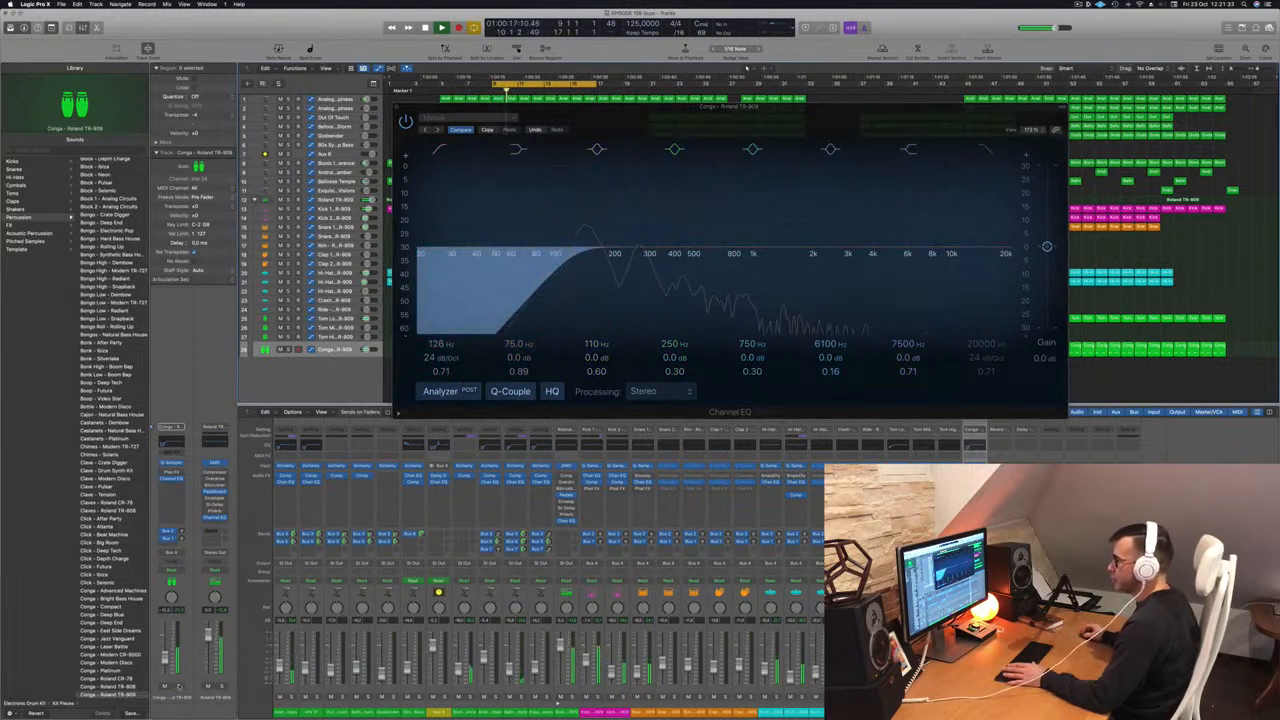
Compare the filtered Conga soloed and in the mix, and close its Channel EQ.
key("s")
key("s")
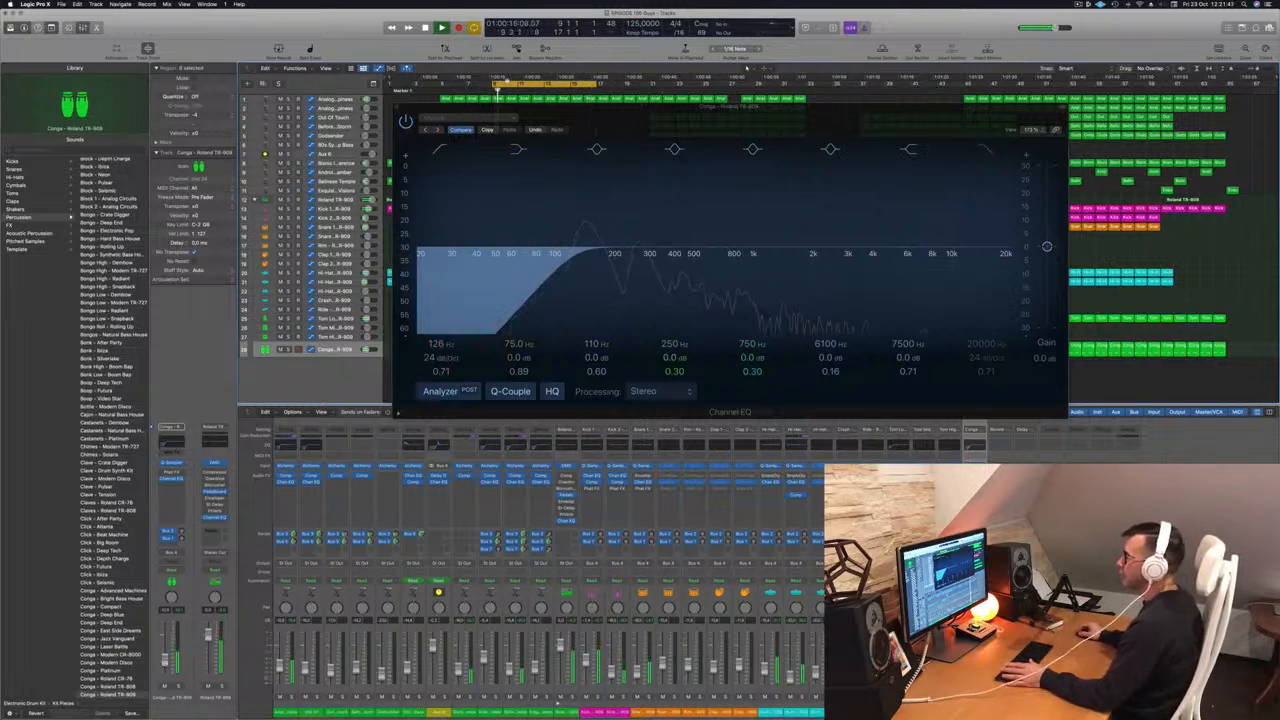
left_click(397, 108)
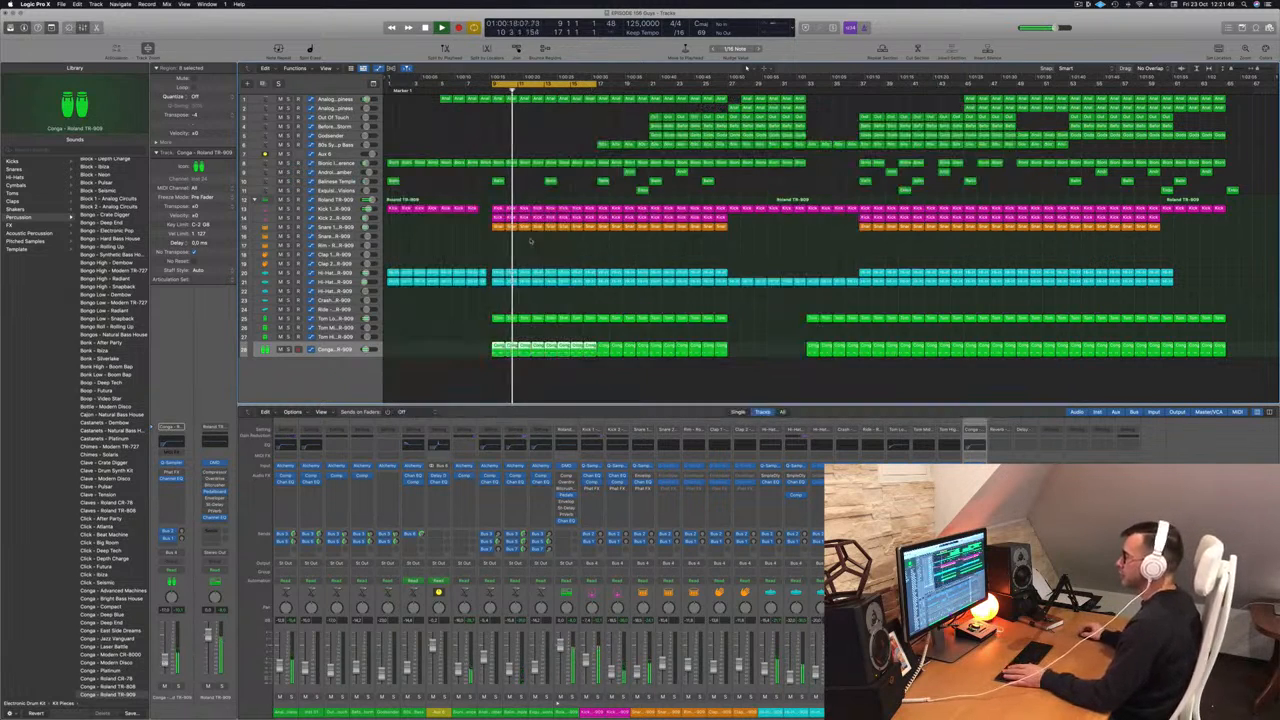
Enable the low cut on the Hi-Hat Closed 2 track's Channel EQ with a 48 dB/Oct slope and a cutoff between 1 and 2 kHz.
left_click(335, 284)
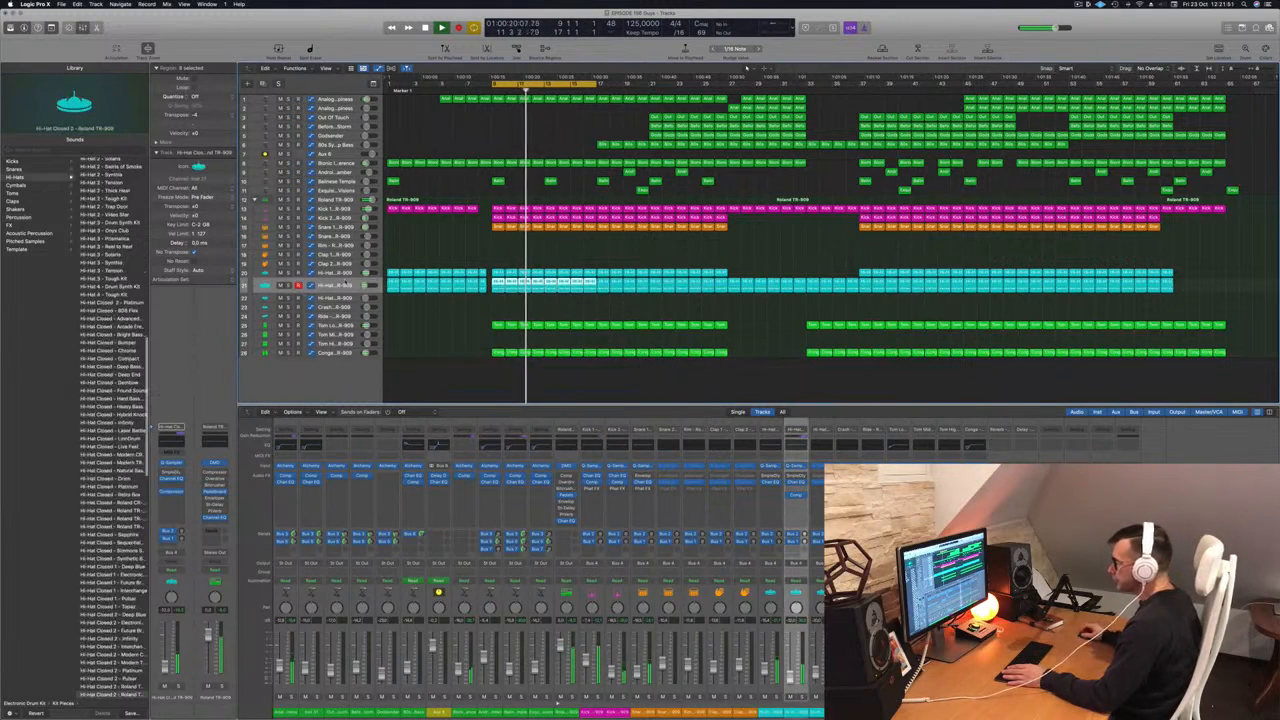
key("s")
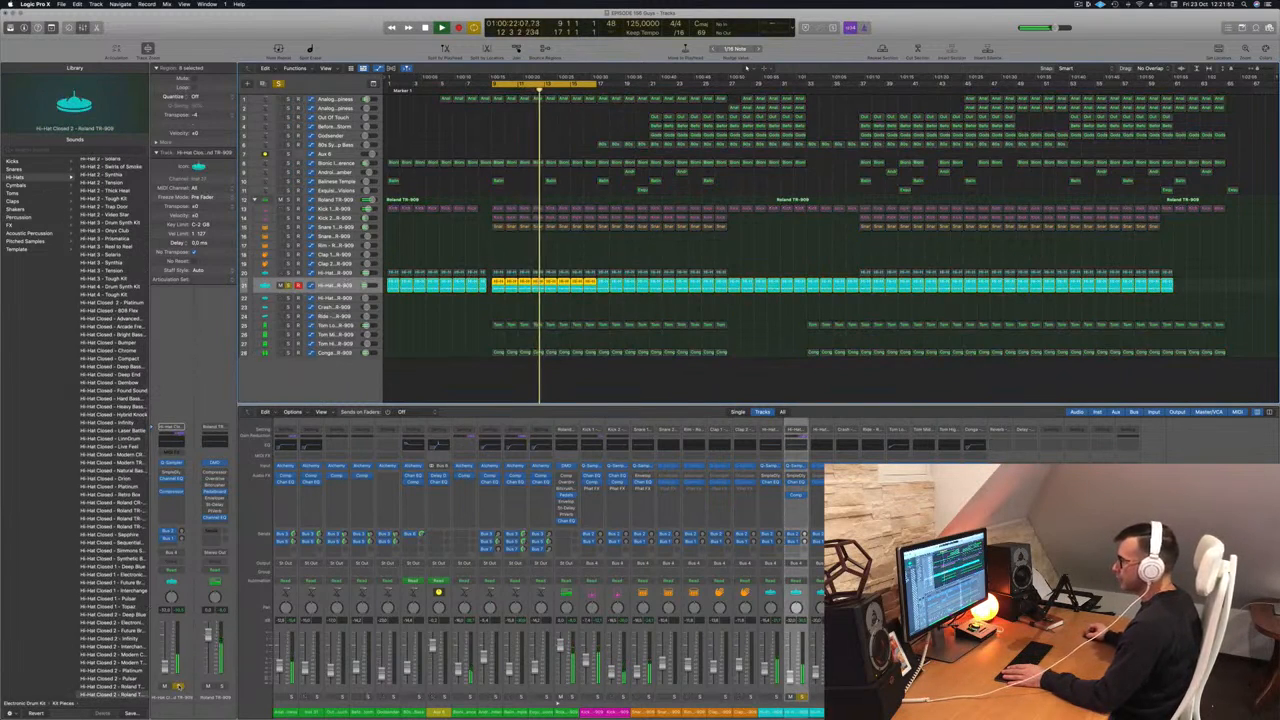
key("s")
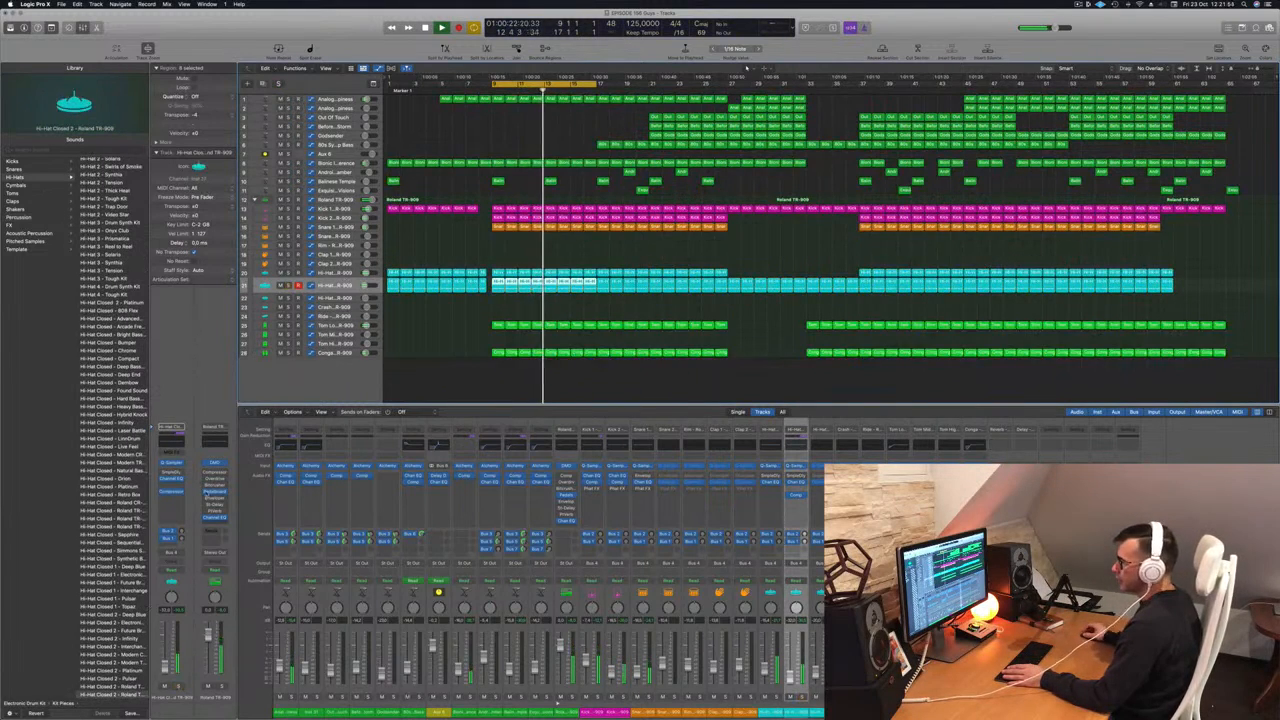
left_click(162, 441)
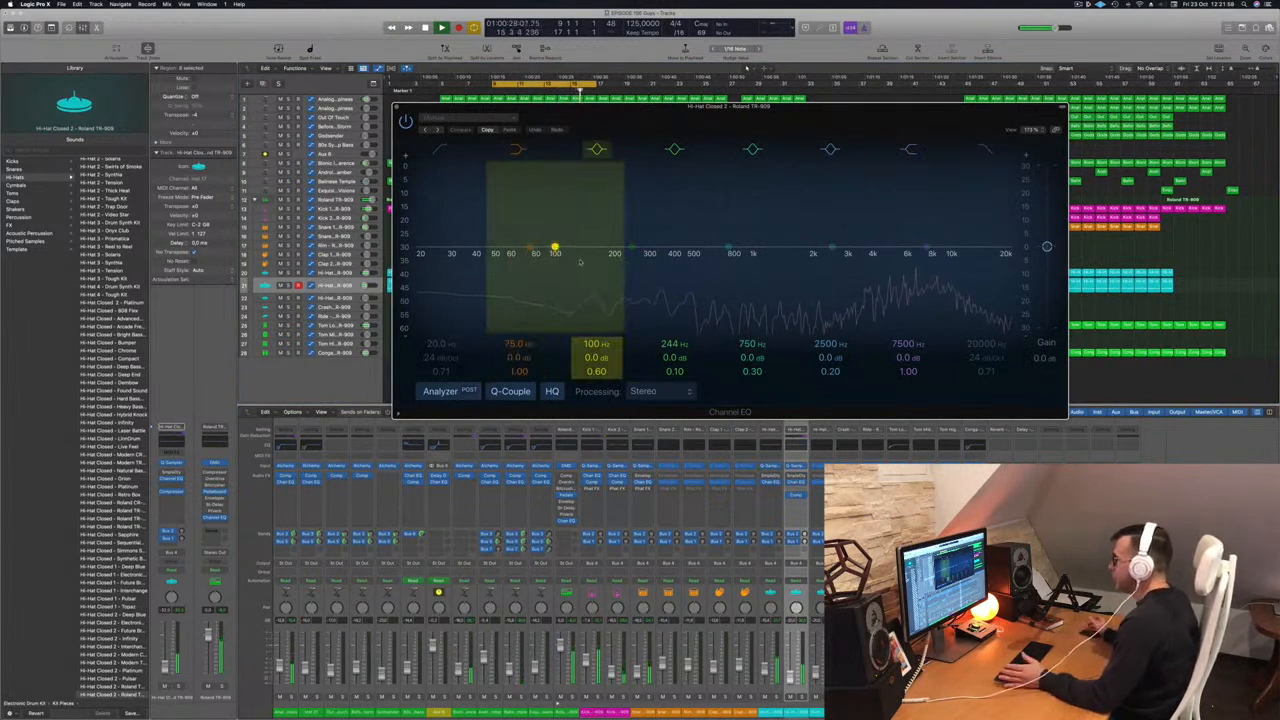
left_click(441, 148)
mouse_move(441, 148)
left_mouse_down()
mouse_move(560, 172)
mouse_move(661, 171)
left_mouse_up()
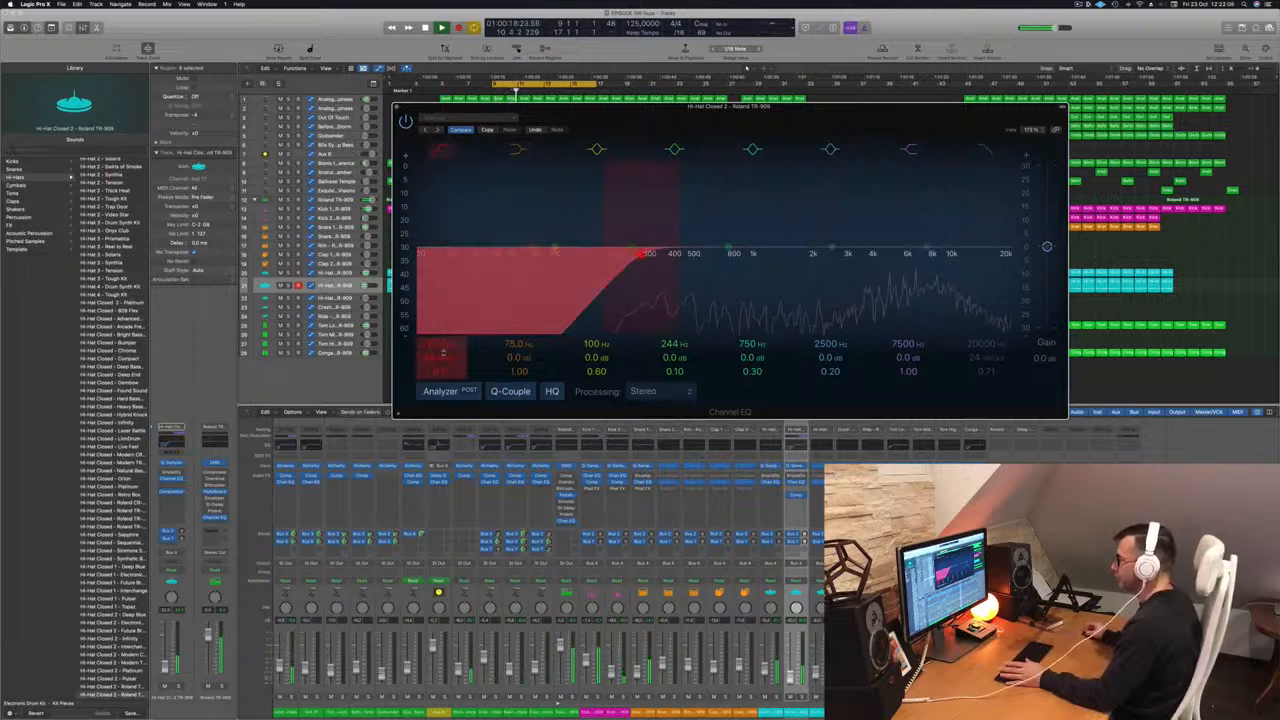
left_click_drag(441, 357, 441, 338)
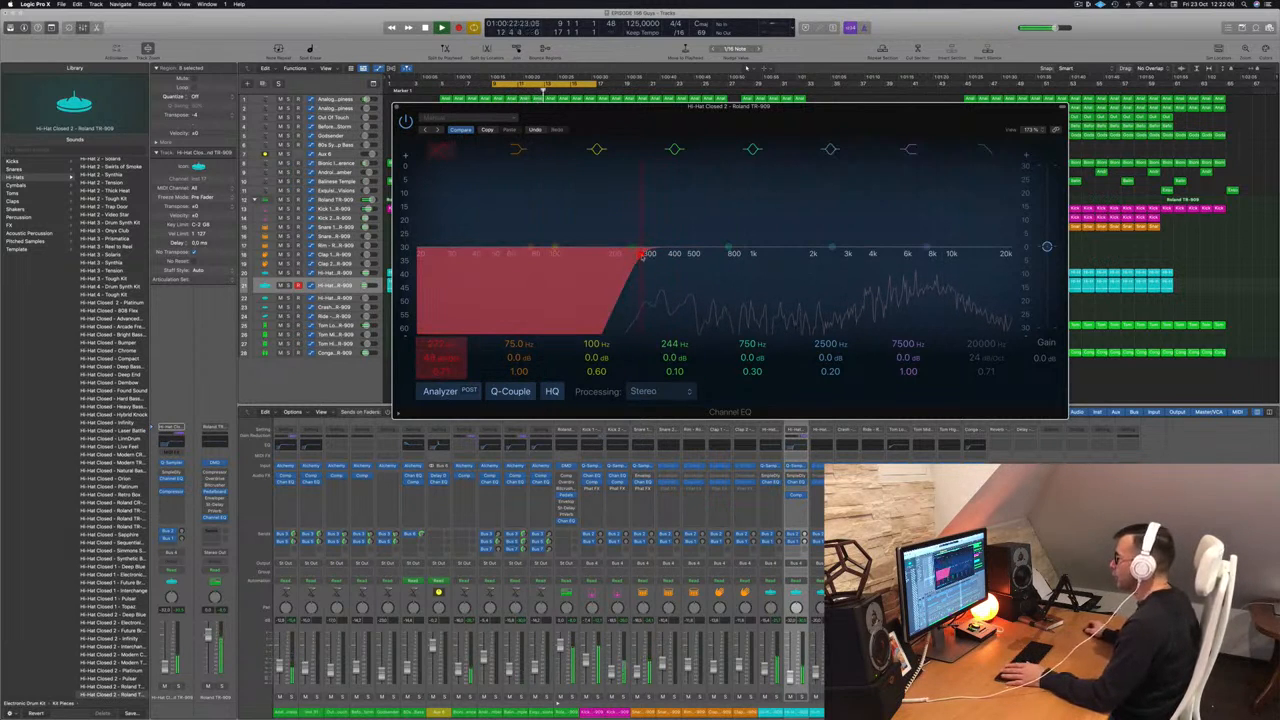
left_click_drag(641, 255, 770, 253)
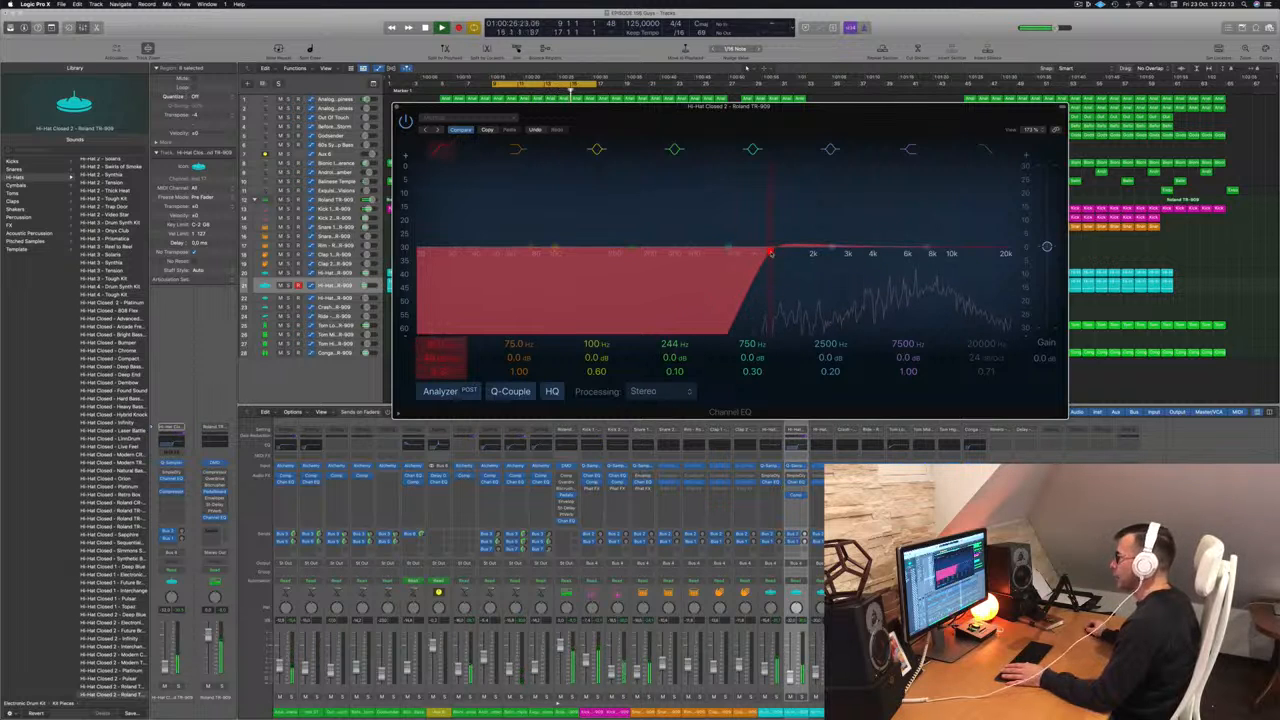
mouse_move(770, 253)
left_mouse_down()
mouse_move(672, 253)
mouse_move(781, 256)
left_mouse_up()
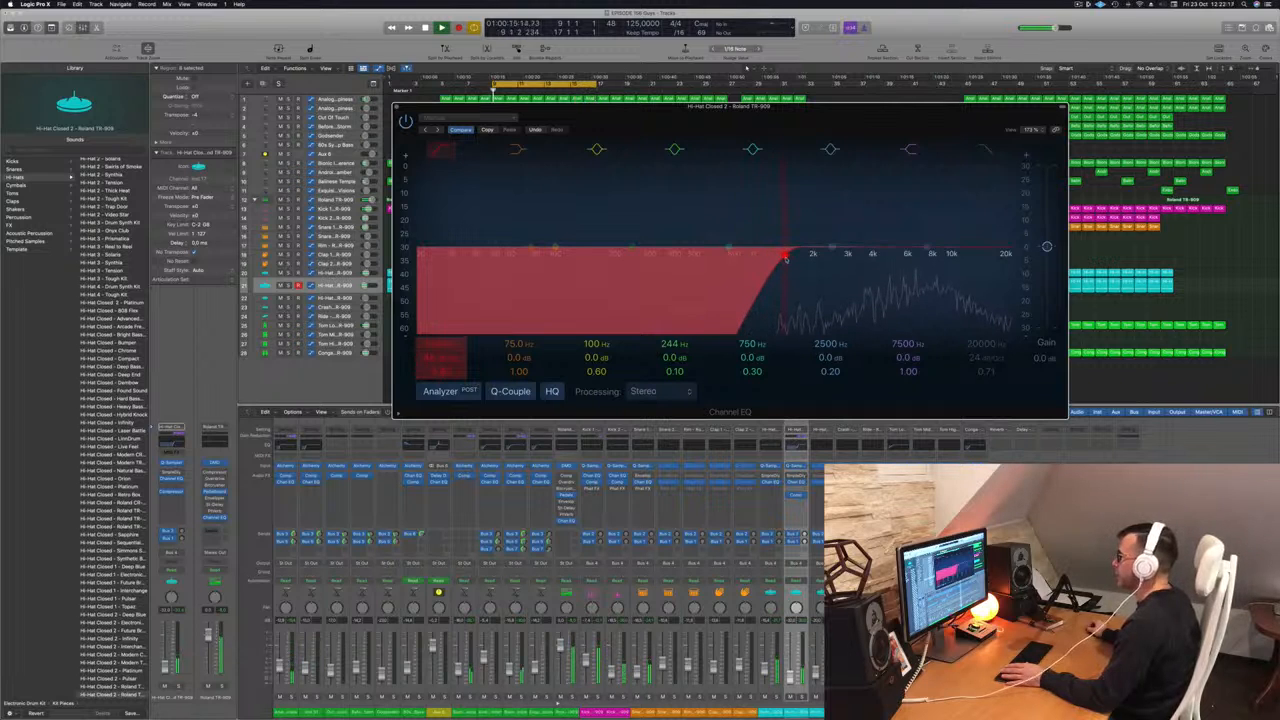
Set the Hi-Hat Closed 2 low cut to 1430 Hz, compare it with the band bypassed, and close the Channel EQ.
left_click_drag(785, 258, 786, 257)
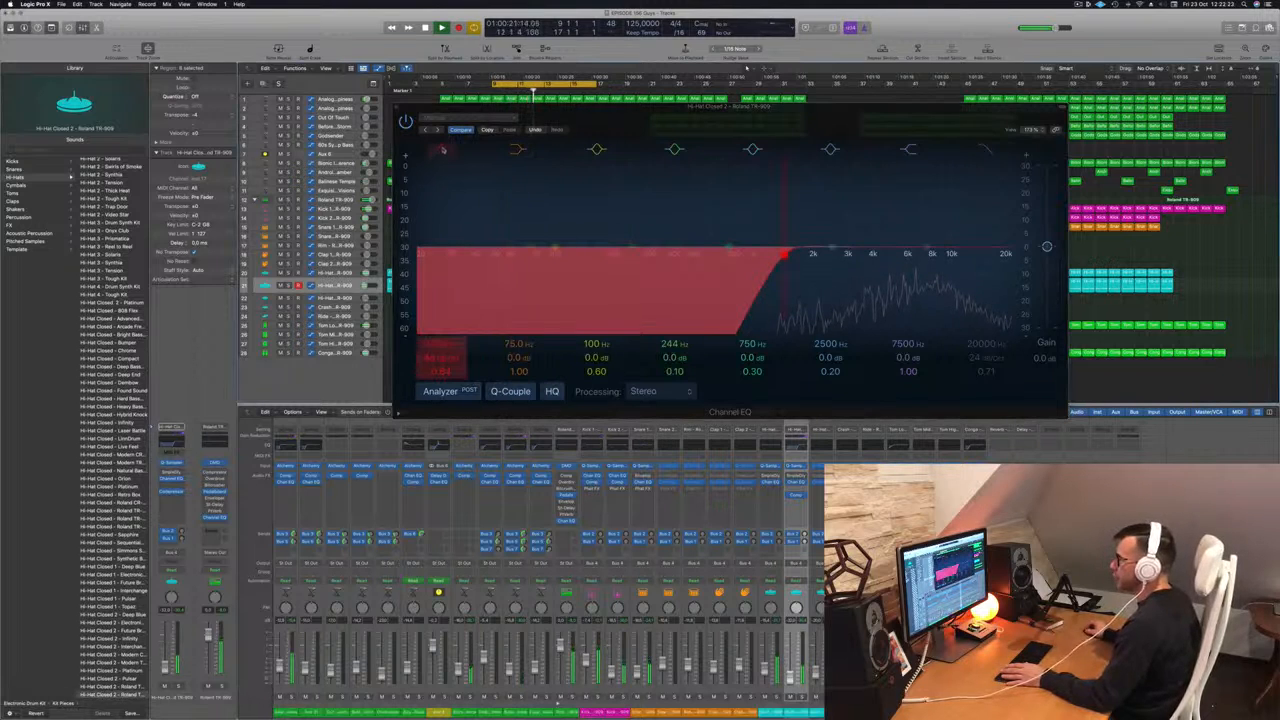
left_click(441, 149)
left_click(442, 150)
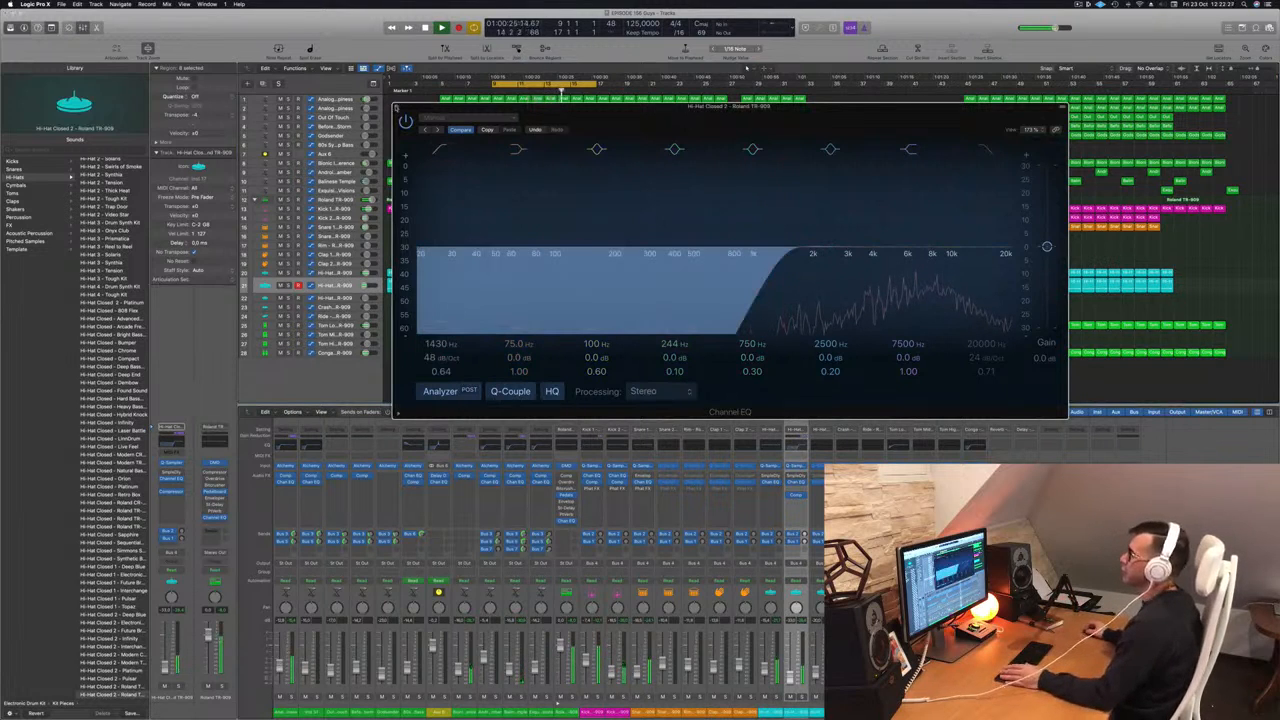
left_click(396, 107)
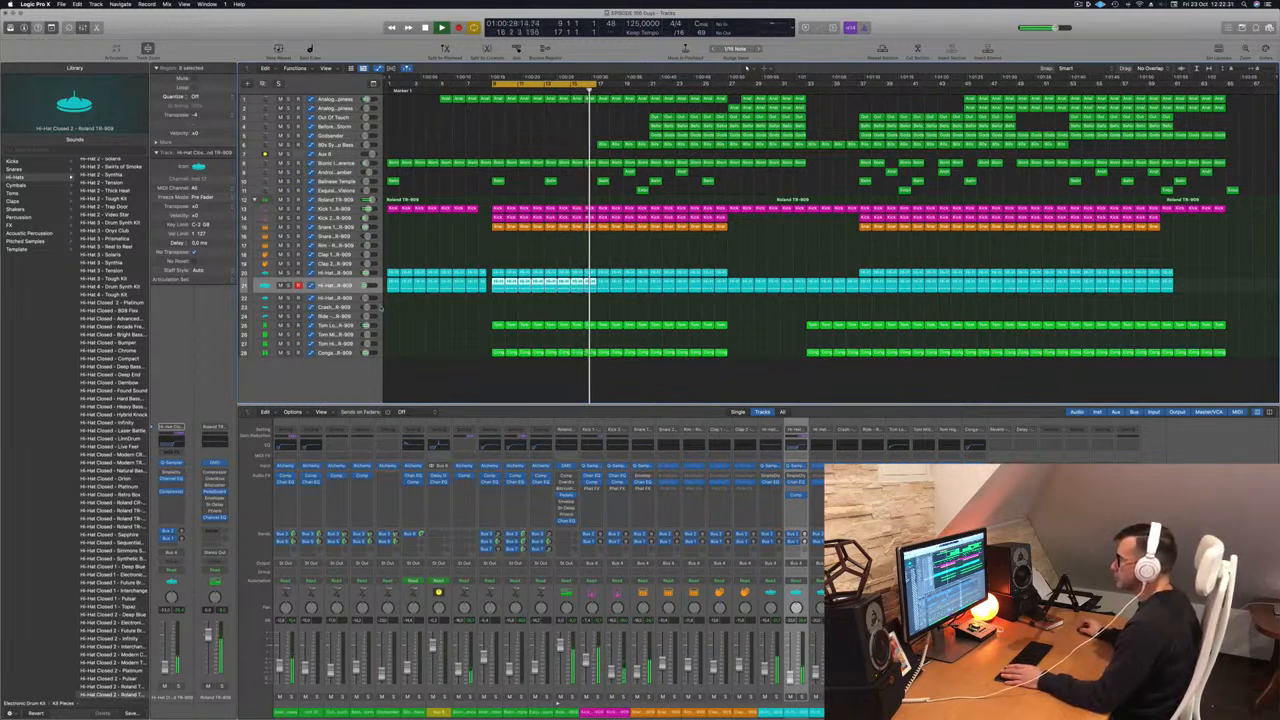
Select the Hi-Hat Closed track and audition it in solo against the full mix.
left_click(289, 274)
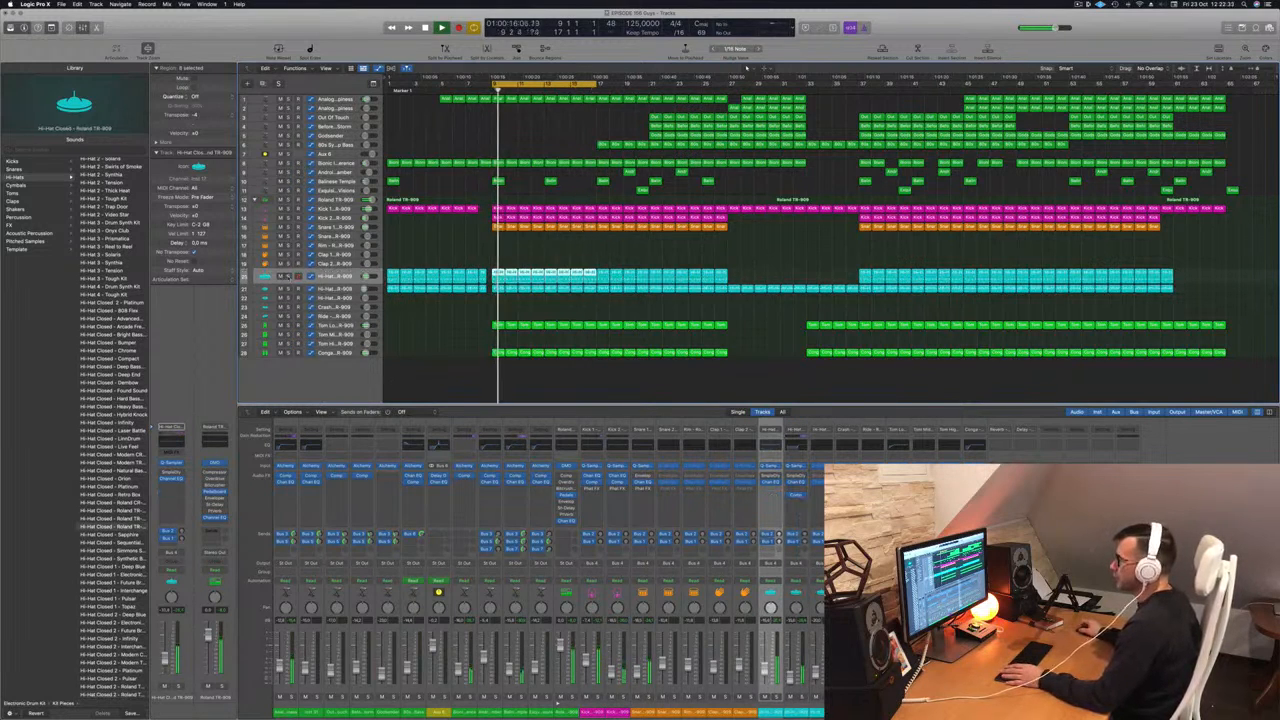
key("s")
key("s")
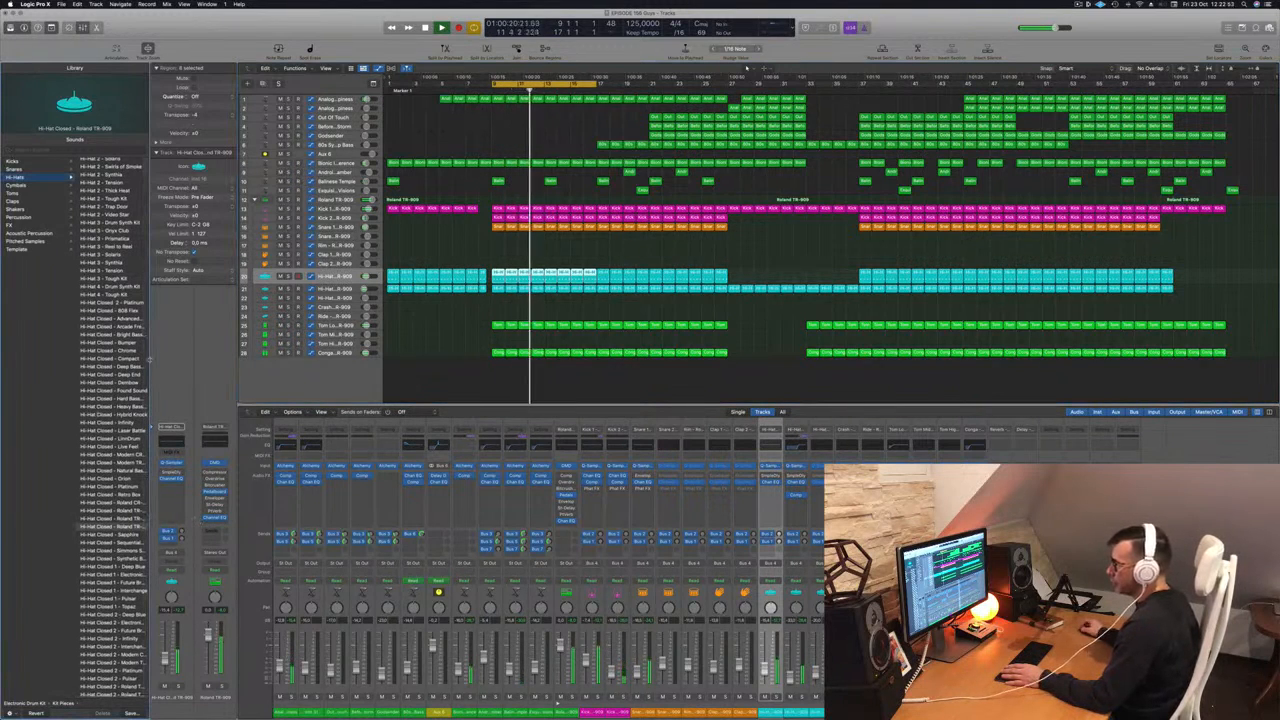
Browse the Roland closed hi-hats in the Library and load Hi-Hat Closed - Roland TR-606 on the track.
left_click_drag(150, 360, 197, 366)
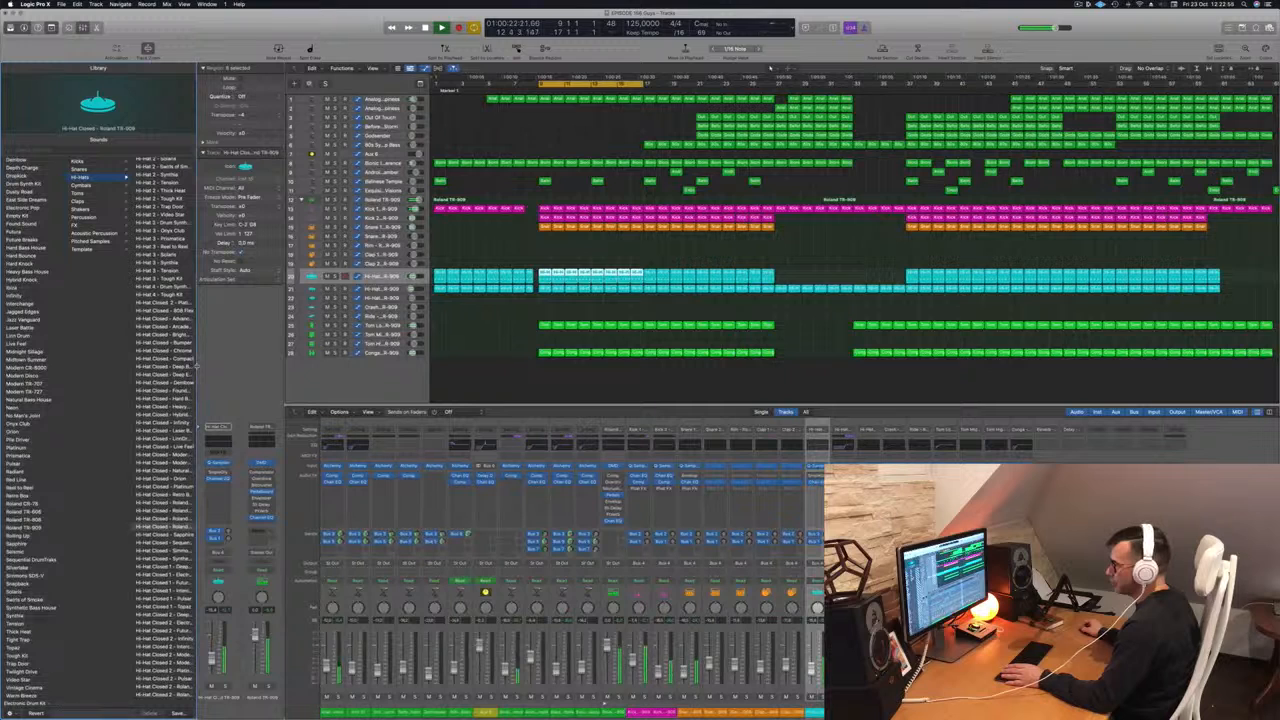
scroll(160, 380, "right", 5)
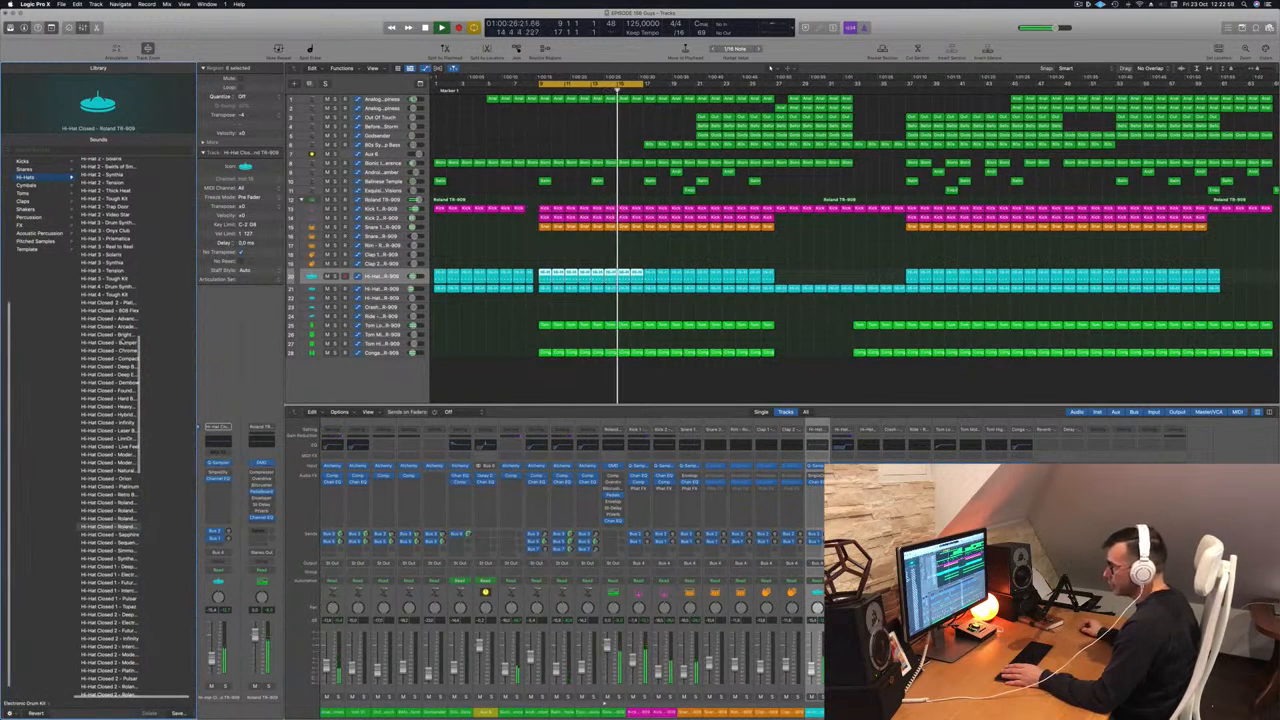
scroll(150, 160, "right", 2)
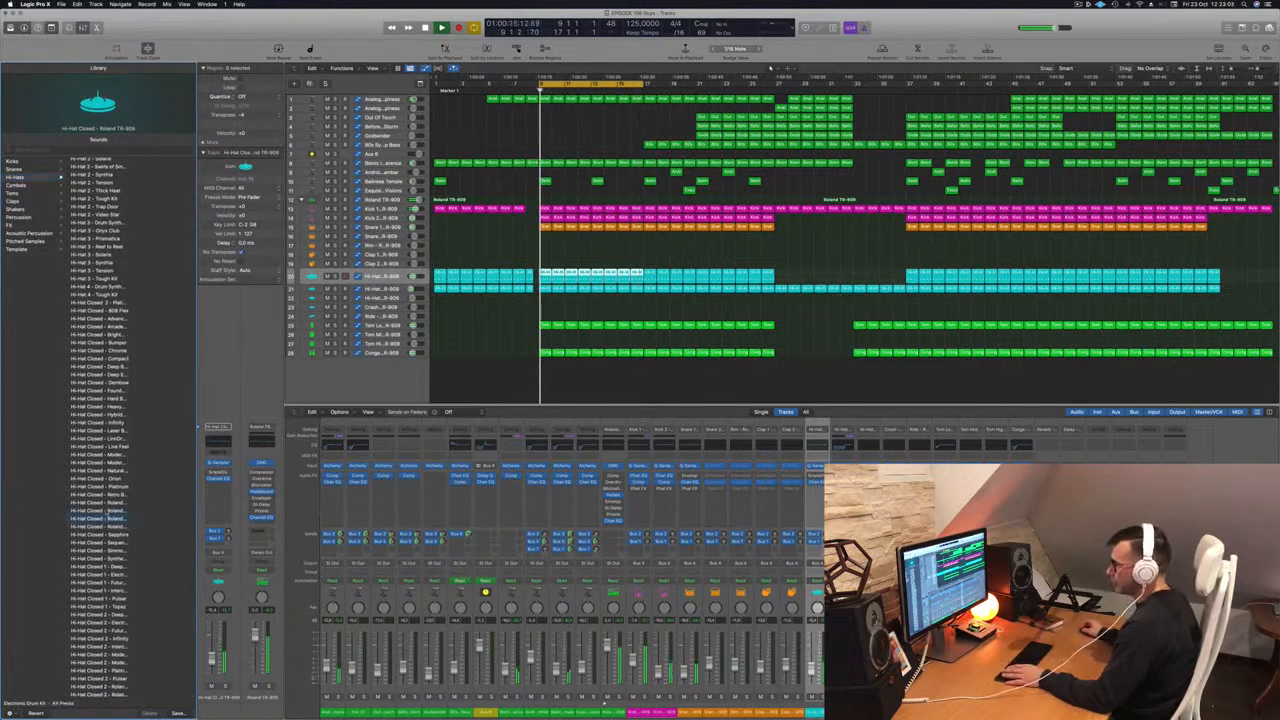
left_click(107, 511)
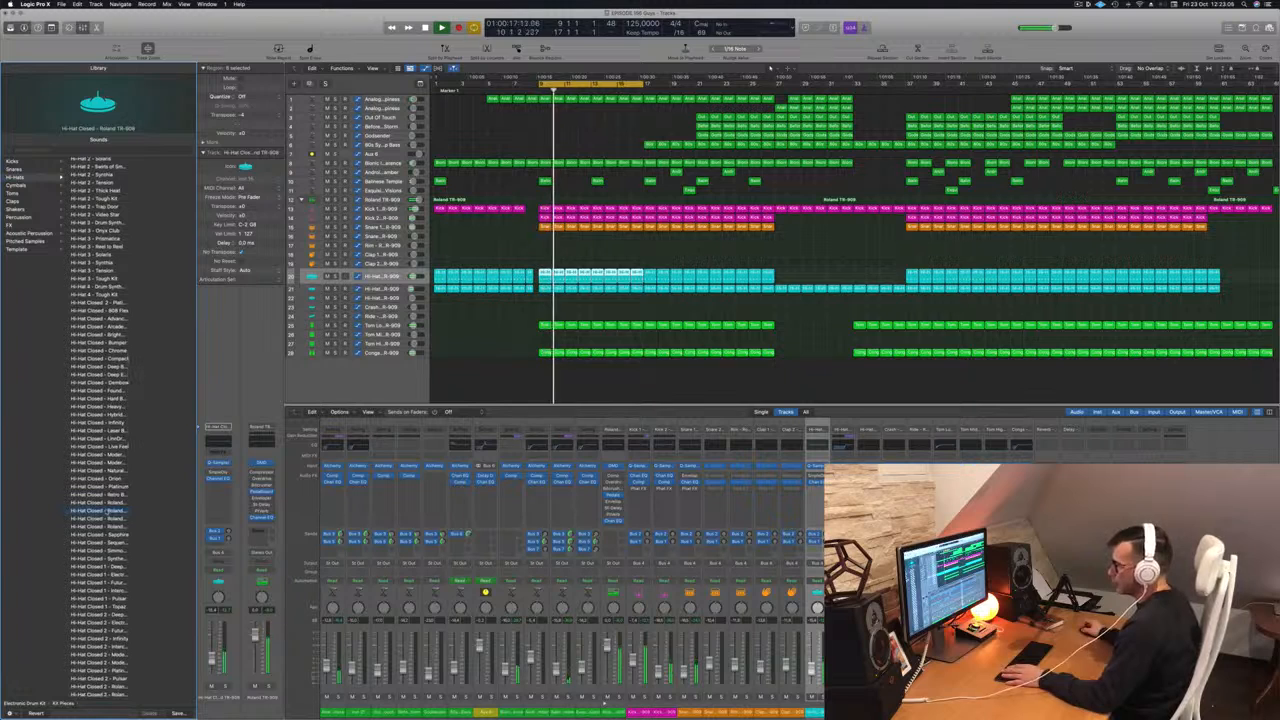
key("Down")
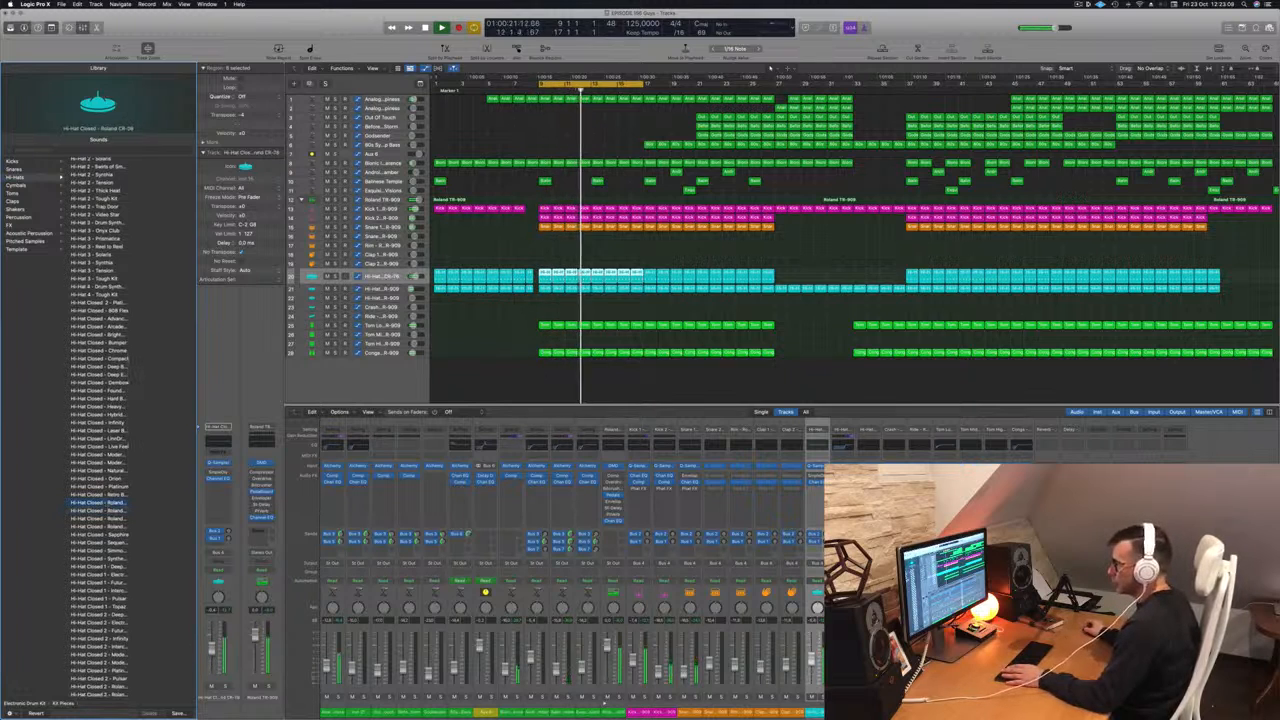
key("Down")
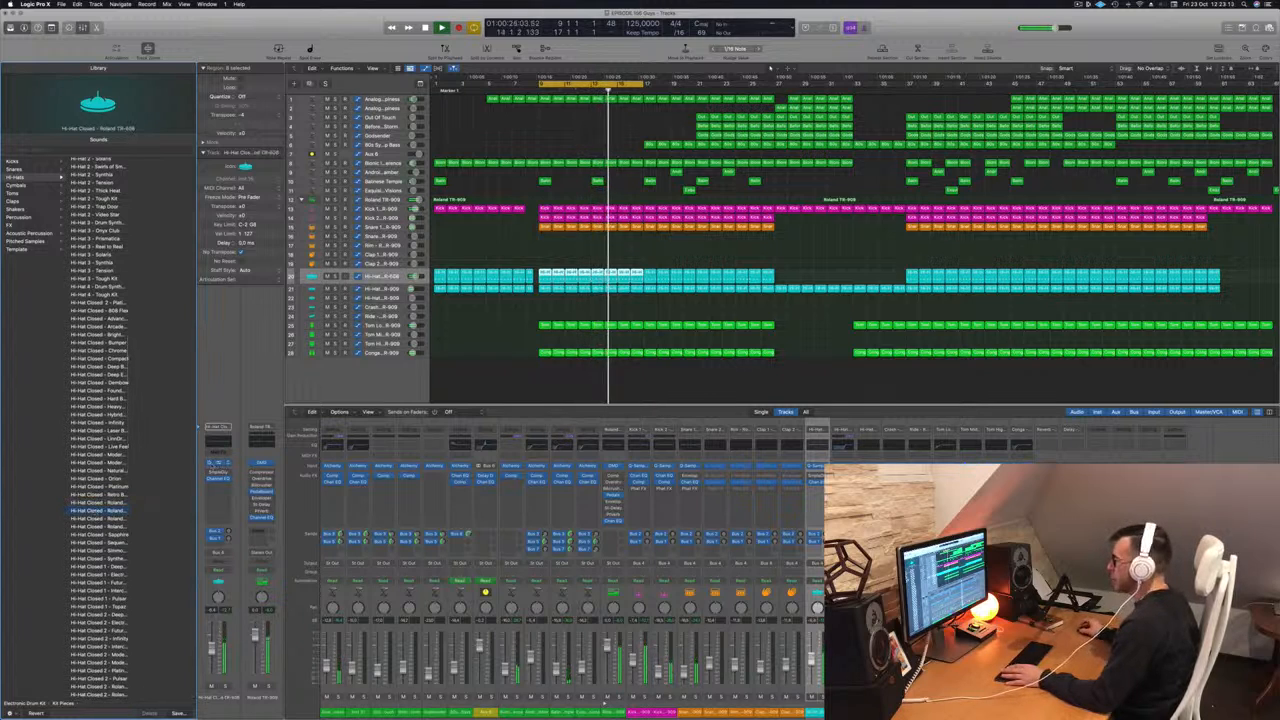
Open the Hi-Hat Closed track's Quick Sampler and lengthen the selected hi-hat notes in the Piano Roll.
left_click(216, 463)
left_click_drag(597, 113, 753, 250)
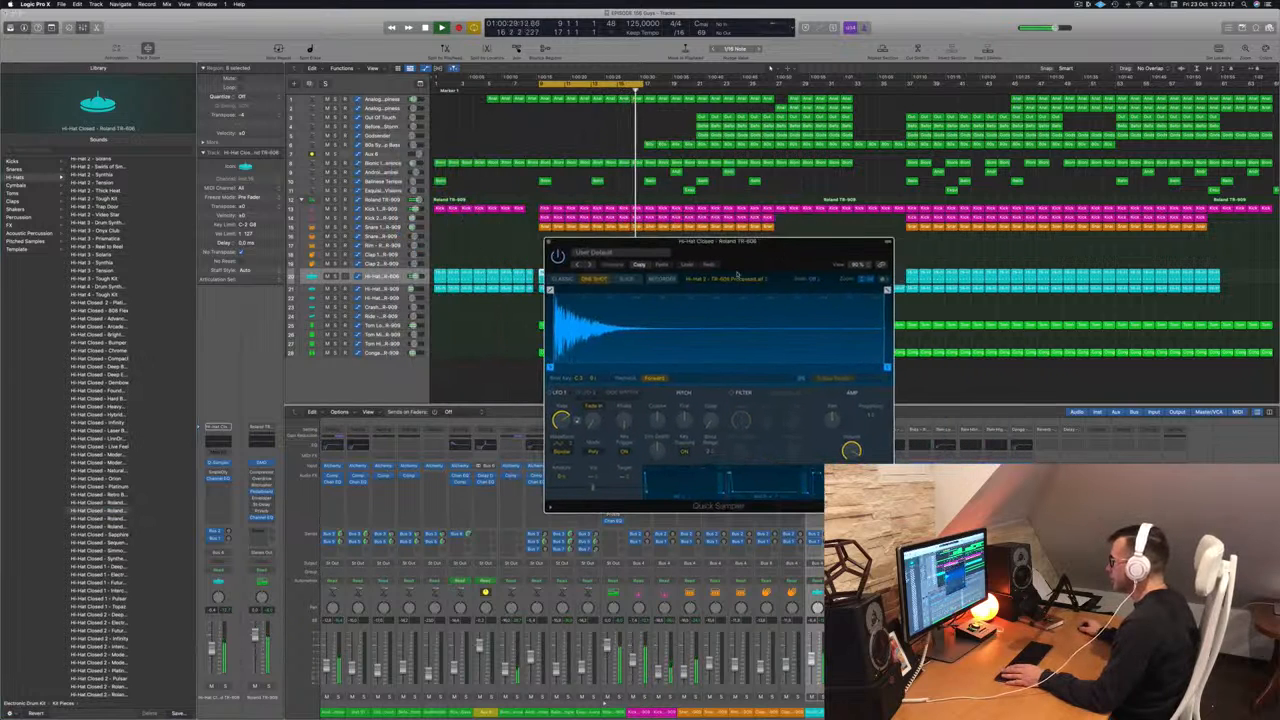
left_click(489, 241)
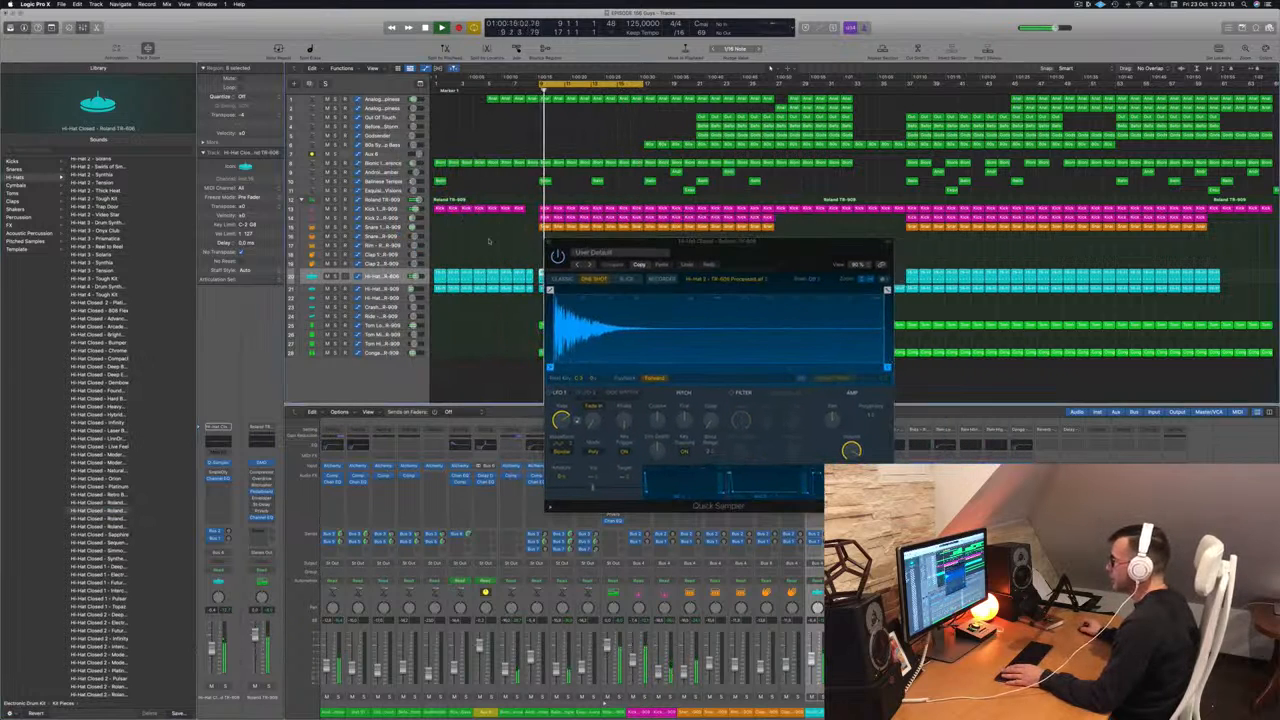
left_click_drag(590, 244, 790, 377)
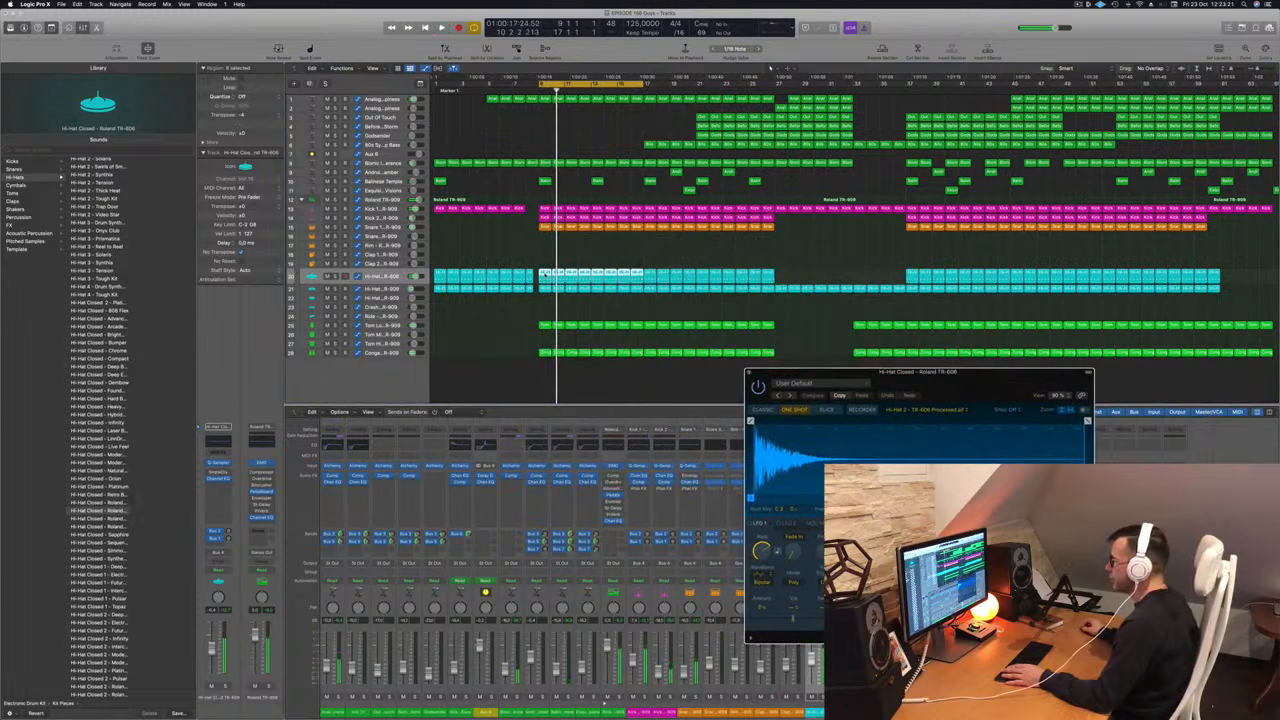
left_click(545, 275)
key("p")
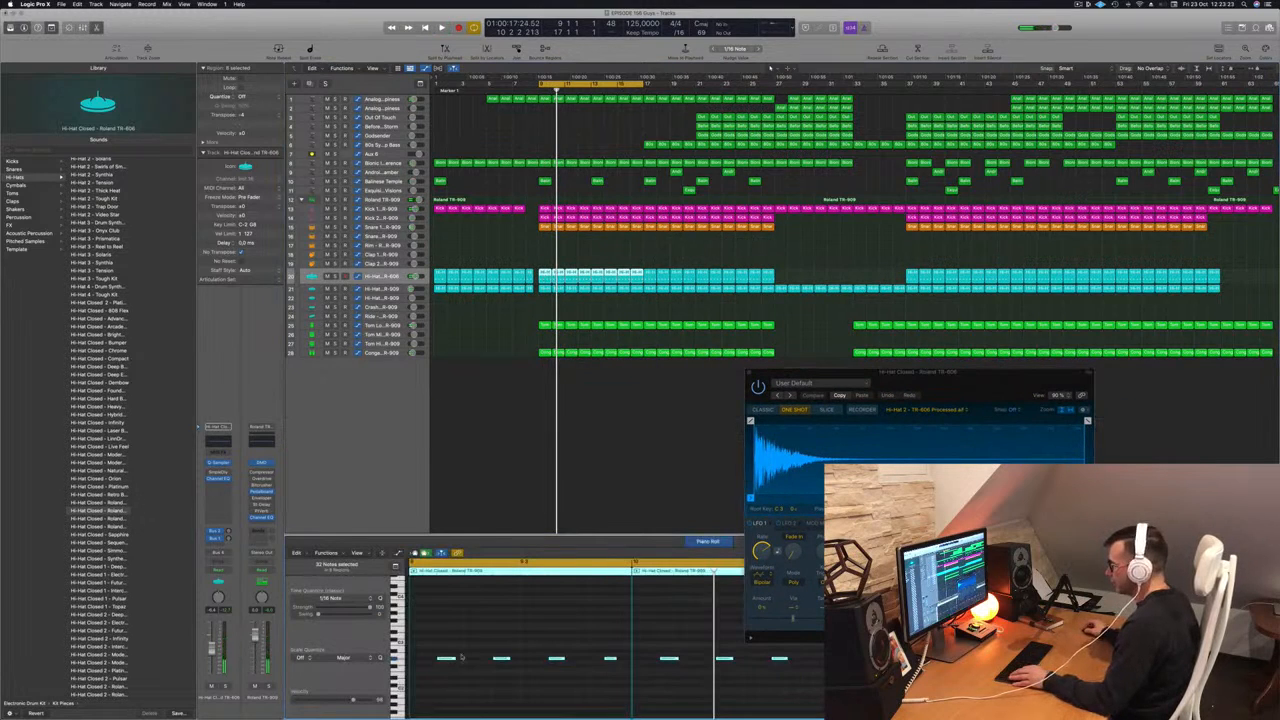
left_click_drag(450, 657, 468, 657)
key("space")
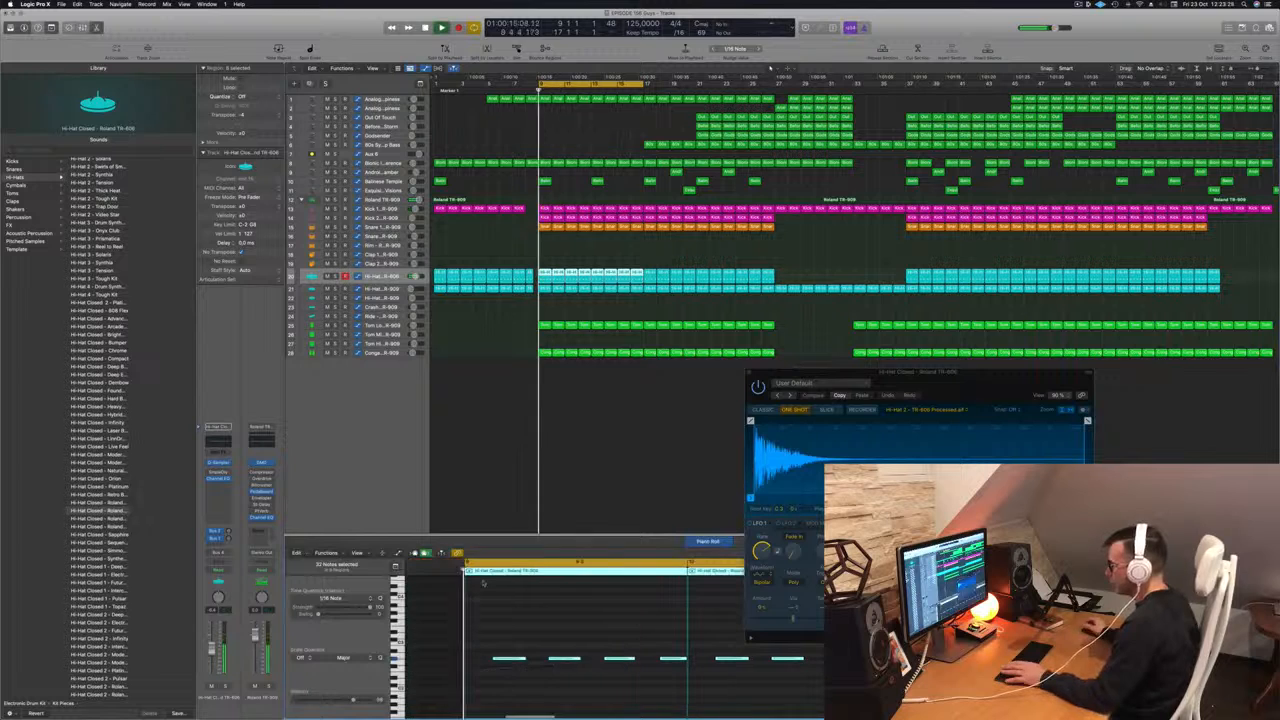
Adjust the amp envelope in the Hi-Hat Closed track's Quick Sampler while the pattern plays.
left_click_drag(883, 373, 496, 353)
left_click_drag(636, 584, 643, 601)
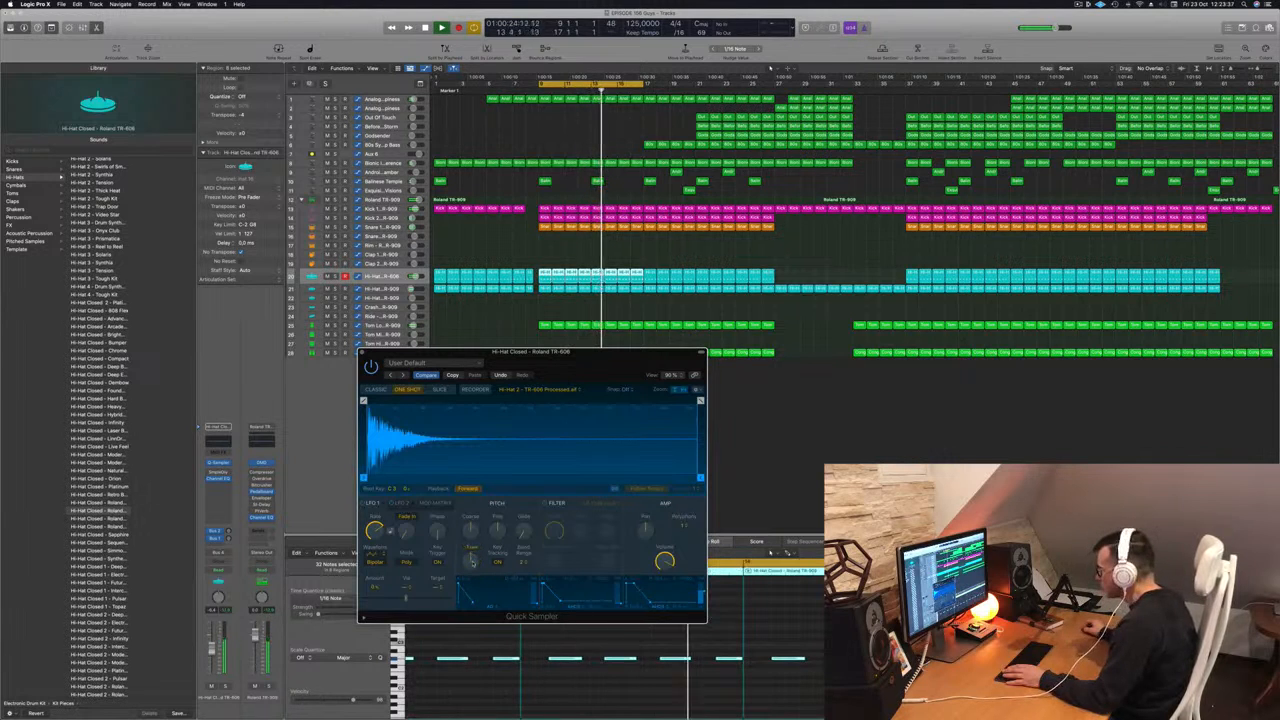
left_click_drag(606, 352, 769, 319)
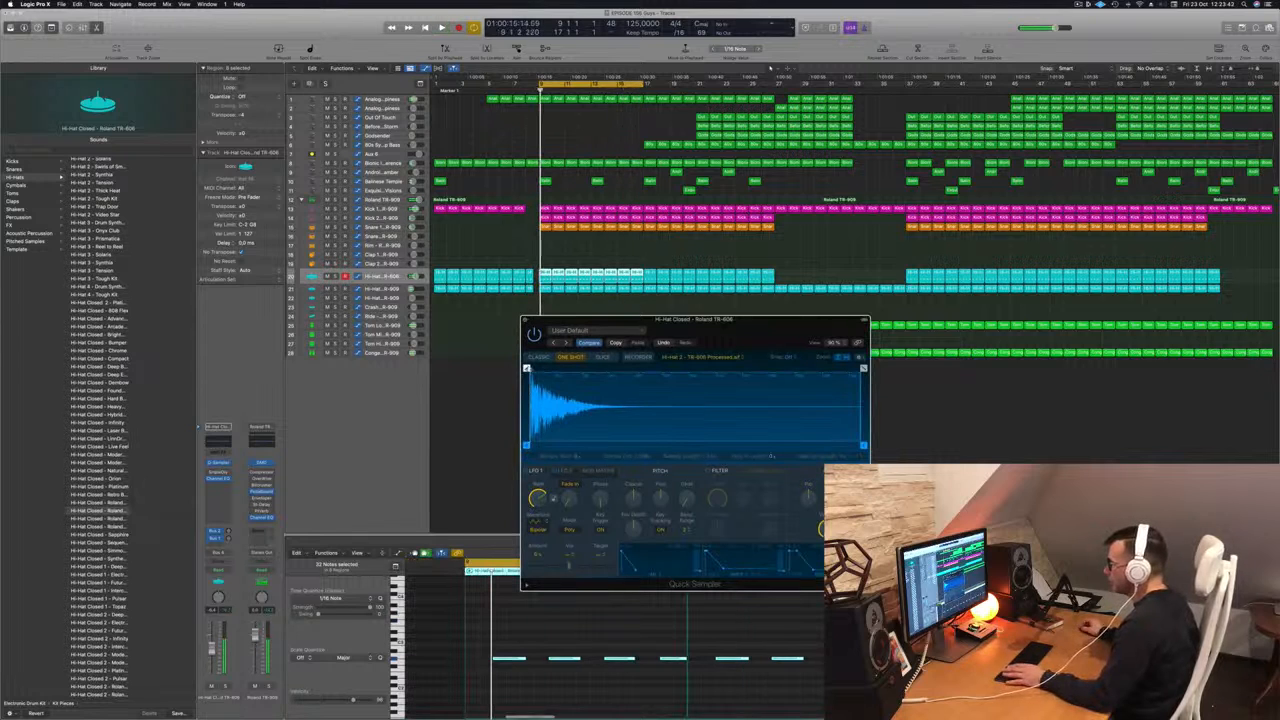
Shorten the hi-hat sample by moving its end marker inward, add a long fade-out, and close Quick Sampler.
left_click_drag(527, 368, 488, 372)
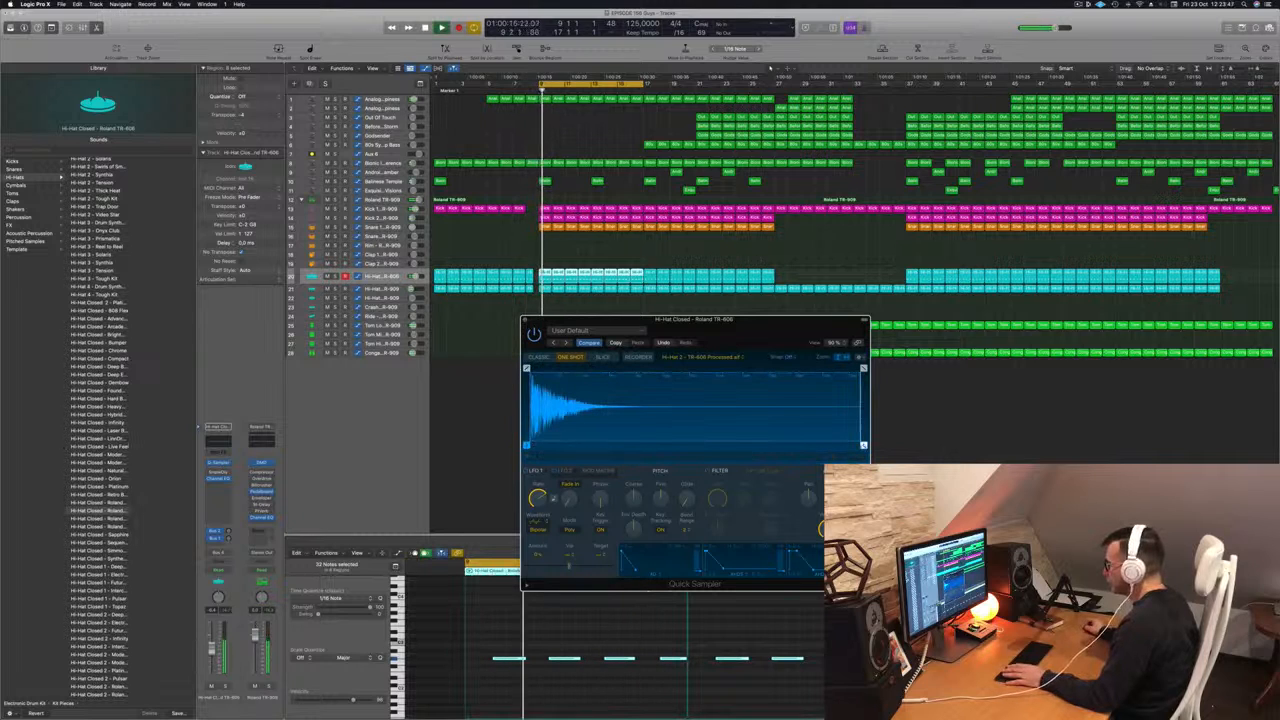
mouse_move(864, 445)
left_mouse_down()
mouse_move(706, 432)
mouse_move(649, 402)
left_mouse_up()
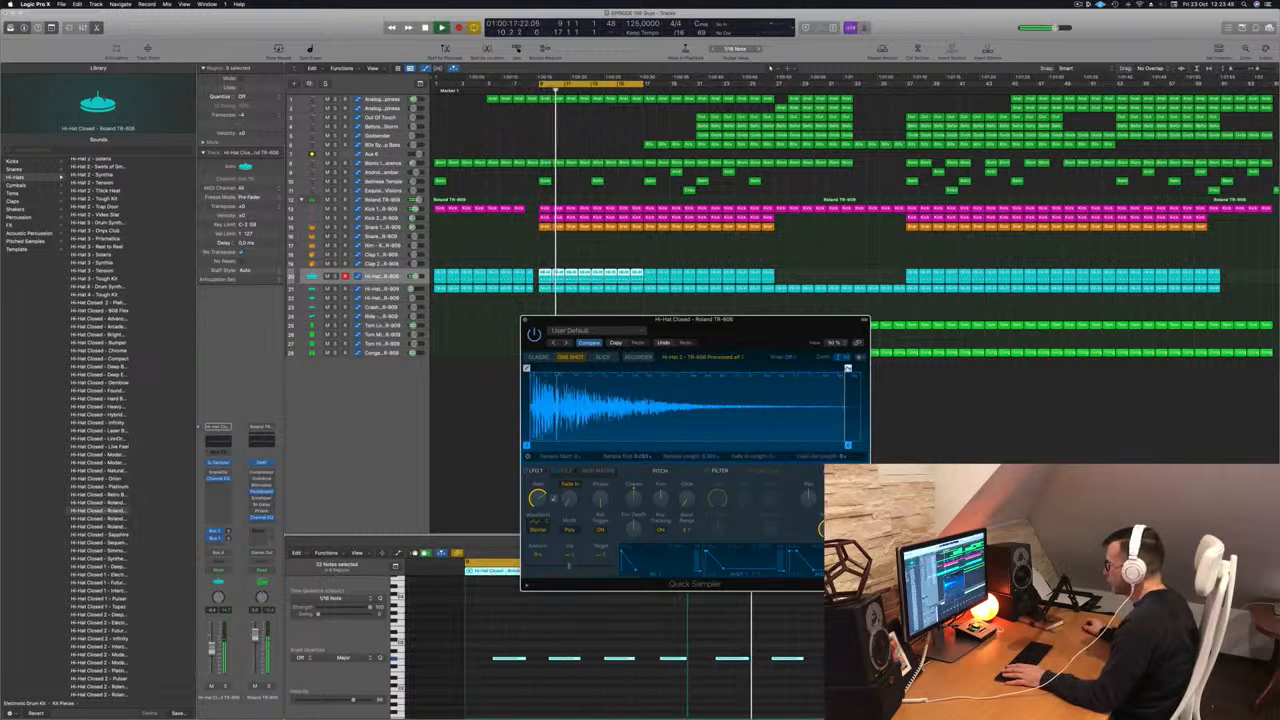
left_click_drag(848, 368, 648, 368)
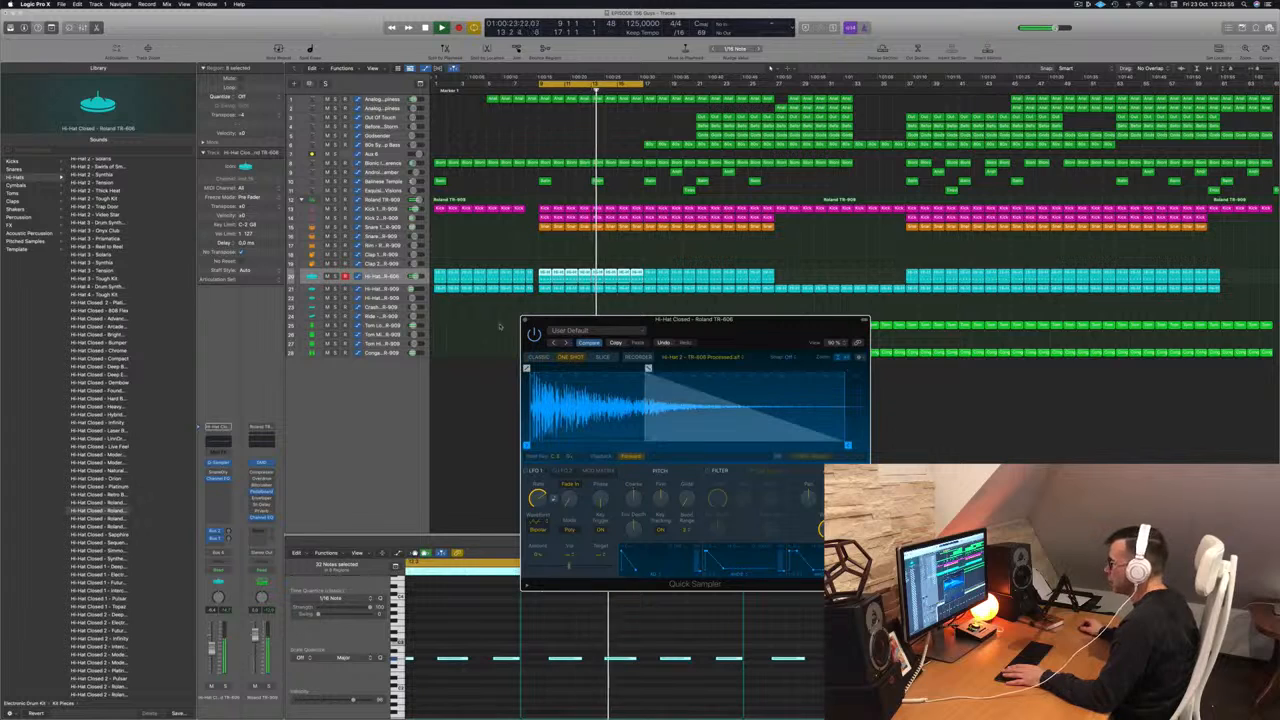
left_click(525, 320)
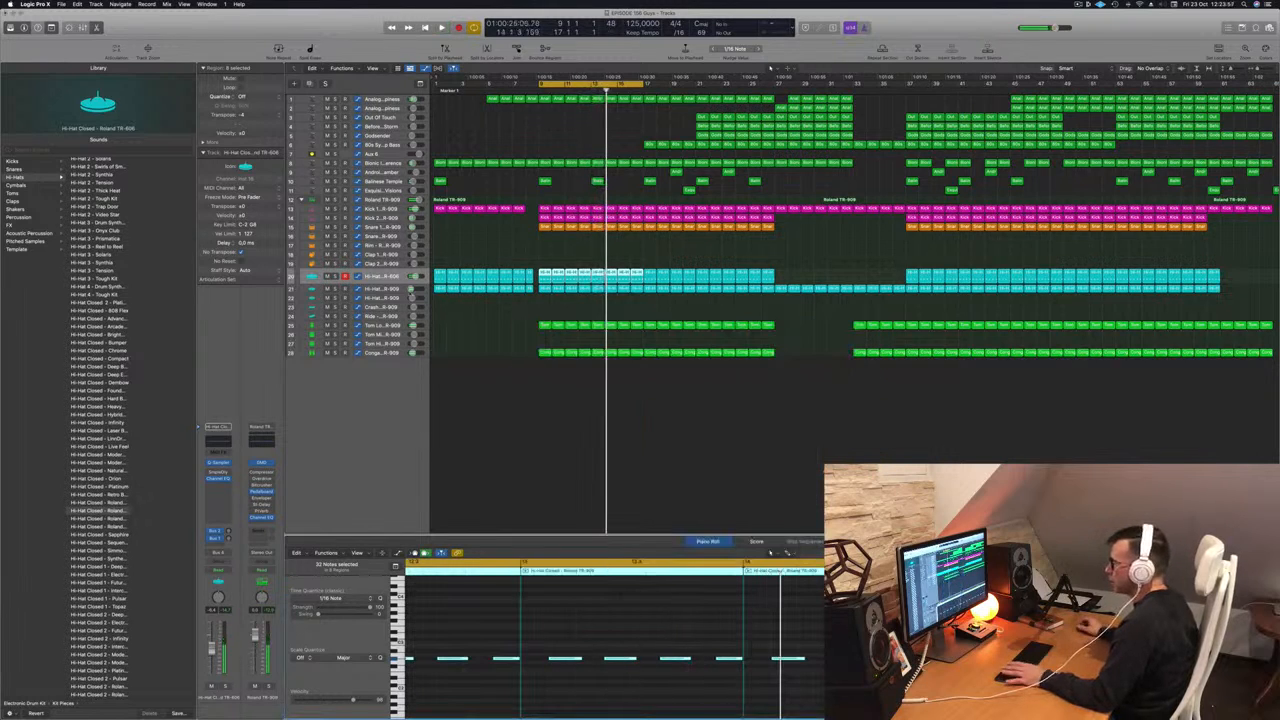
Enable a 4040 Hz low cut at 24 dB/Oct on the Hi-Hat Closed track's Channel EQ, close it, and restart playback.
key("space")
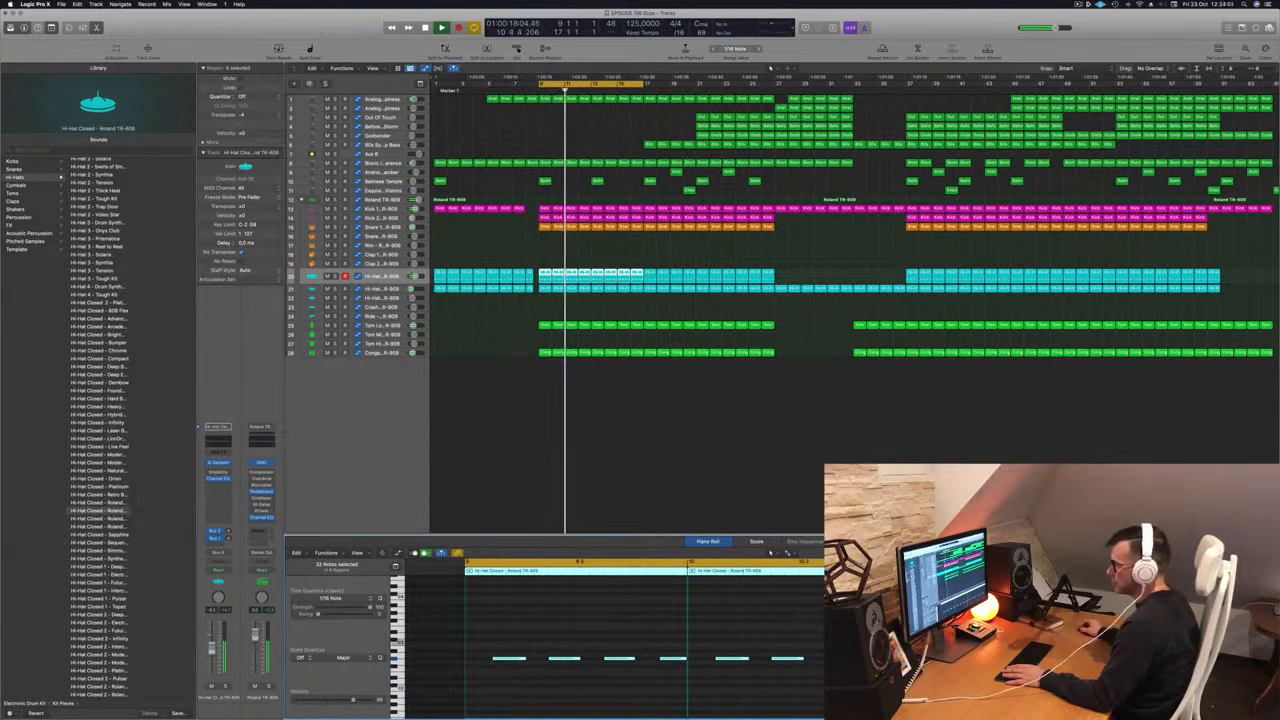
left_click(216, 446)
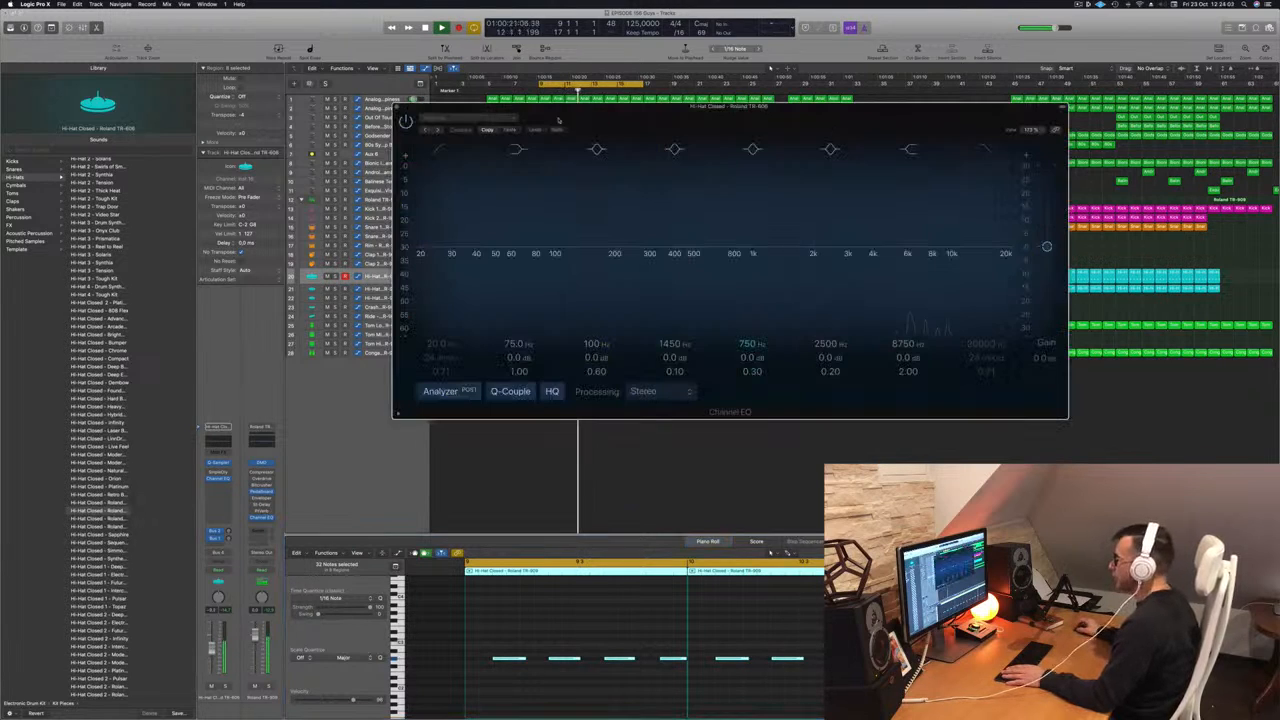
left_click(439, 149)
left_click_drag(419, 233, 873, 233)
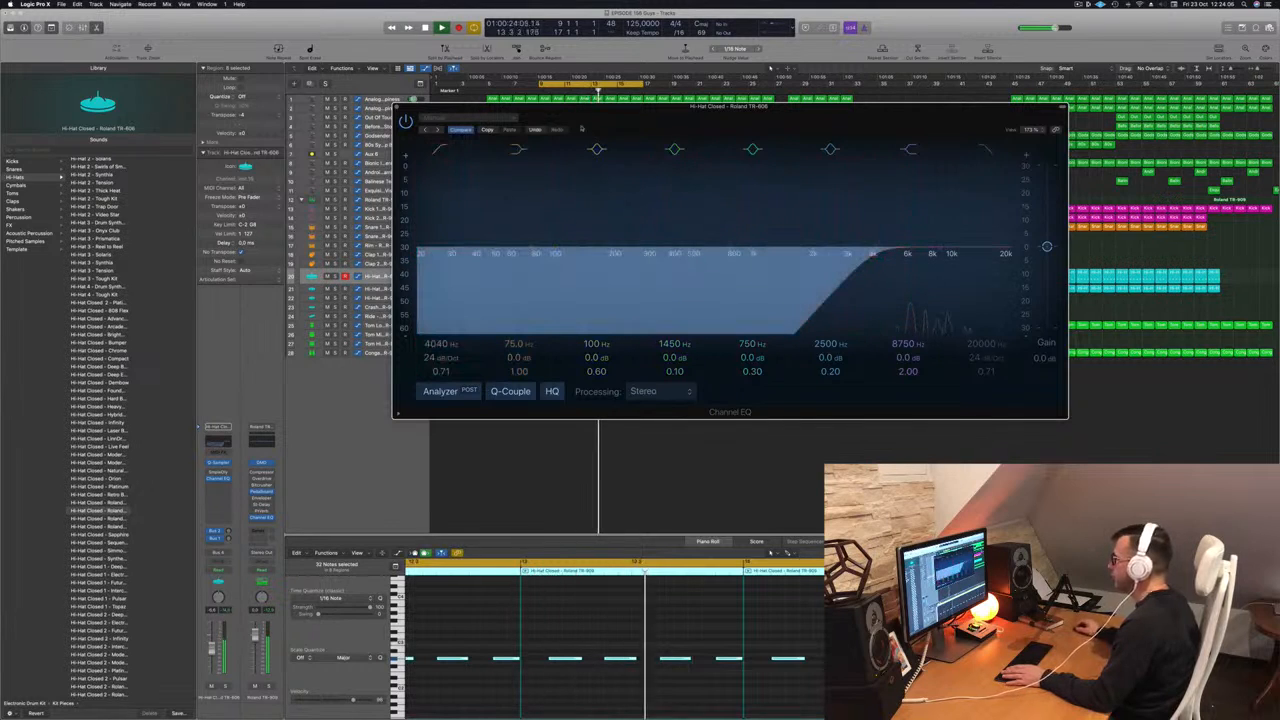
left_click(397, 108)
key("space")
key("space")
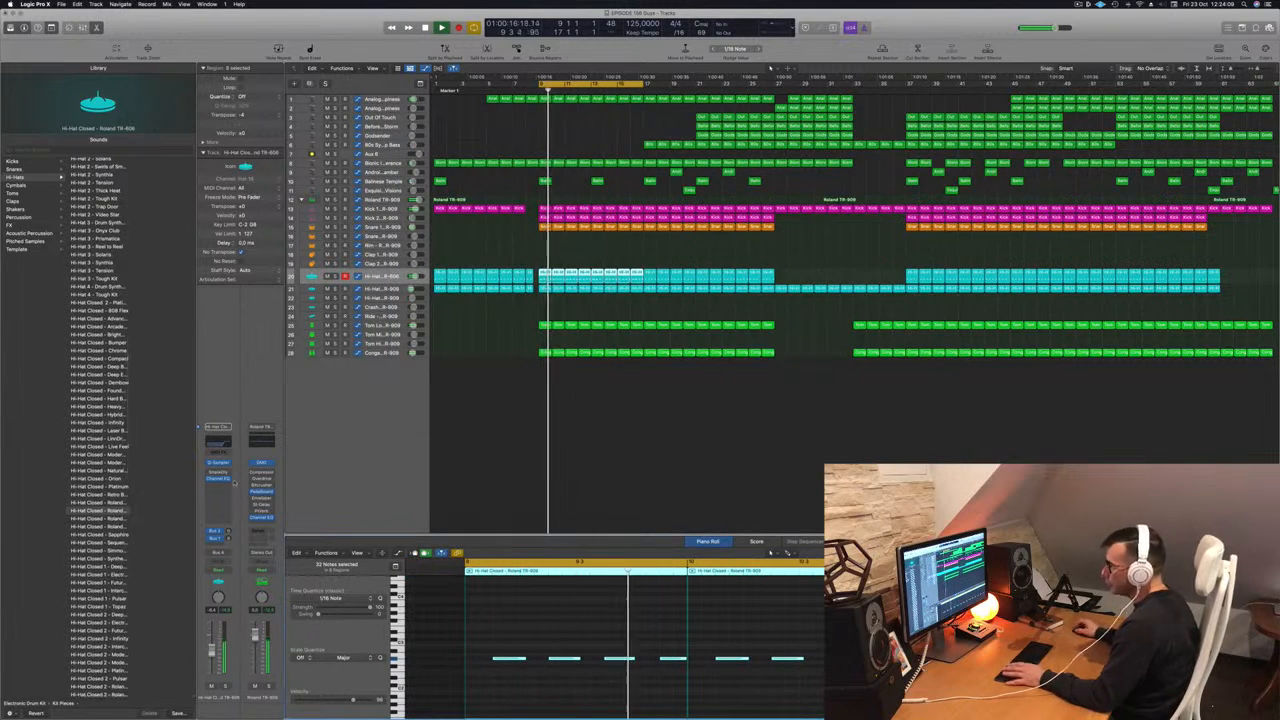
Activate Sample Delay on the Hi-Hat Closed track with a left delay of 10 ms and a right delay of 20 ms.
left_click(220, 473)
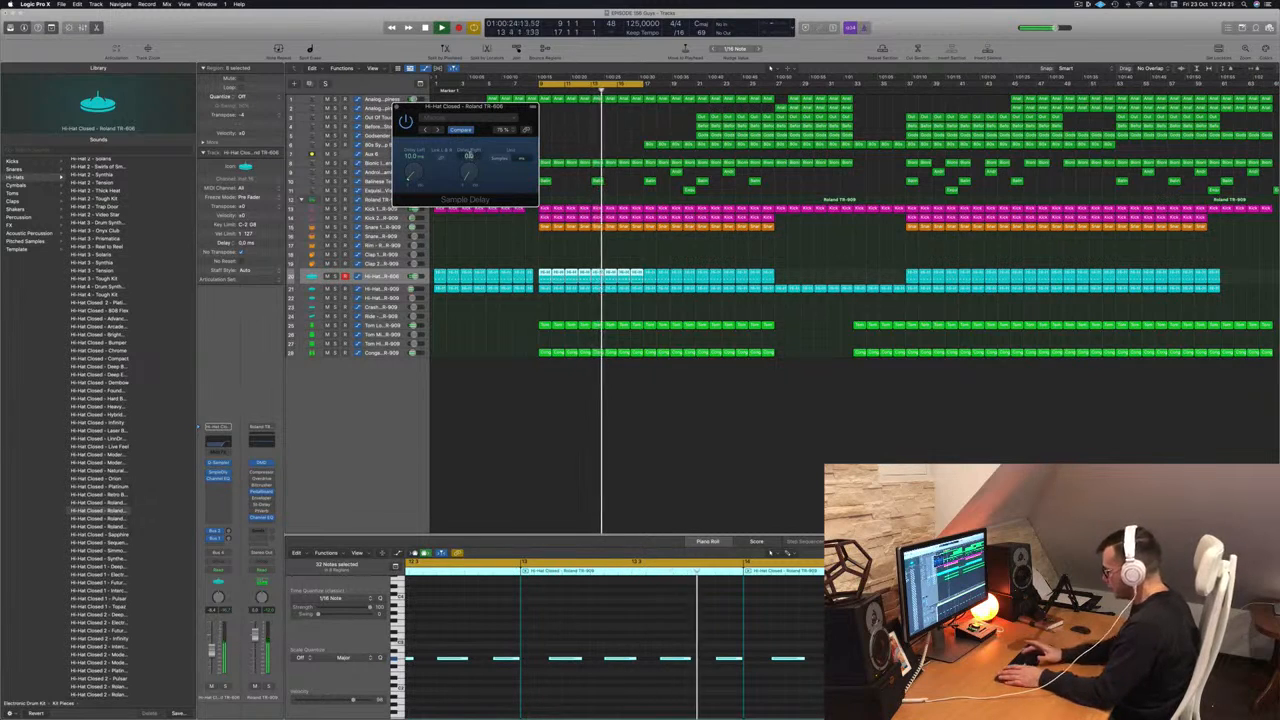
type("20")
key("Return")
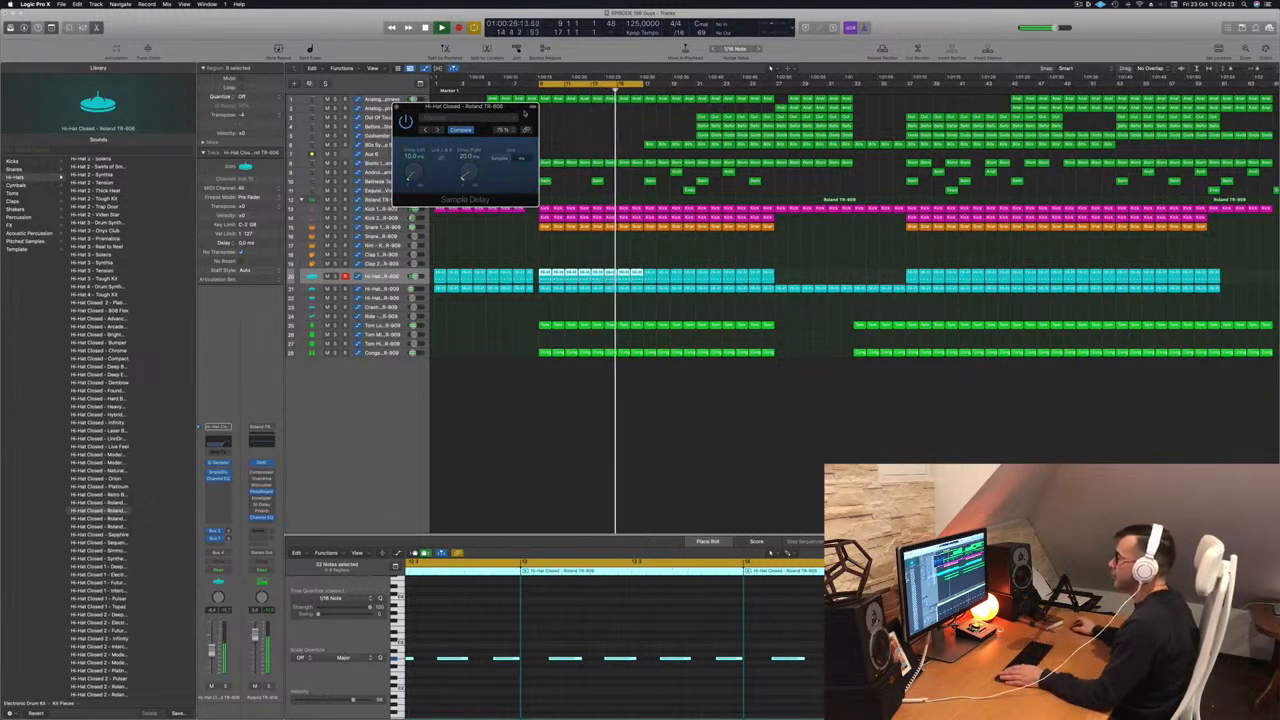
left_click_drag(481, 100, 620, 111)
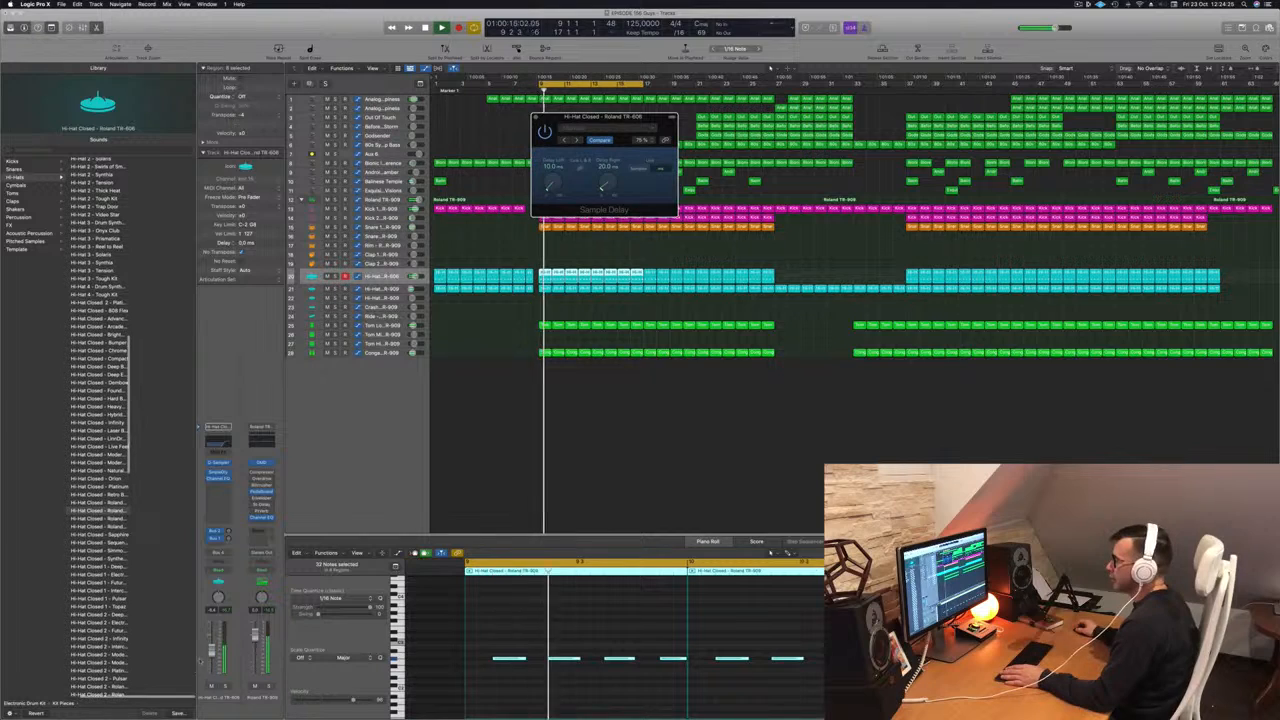
Lower the Hi-Hat Closed volume slightly, set the Sample Delay's right delay to 15 ms, and close the plug-in.
left_click_drag(211, 651, 212, 658)
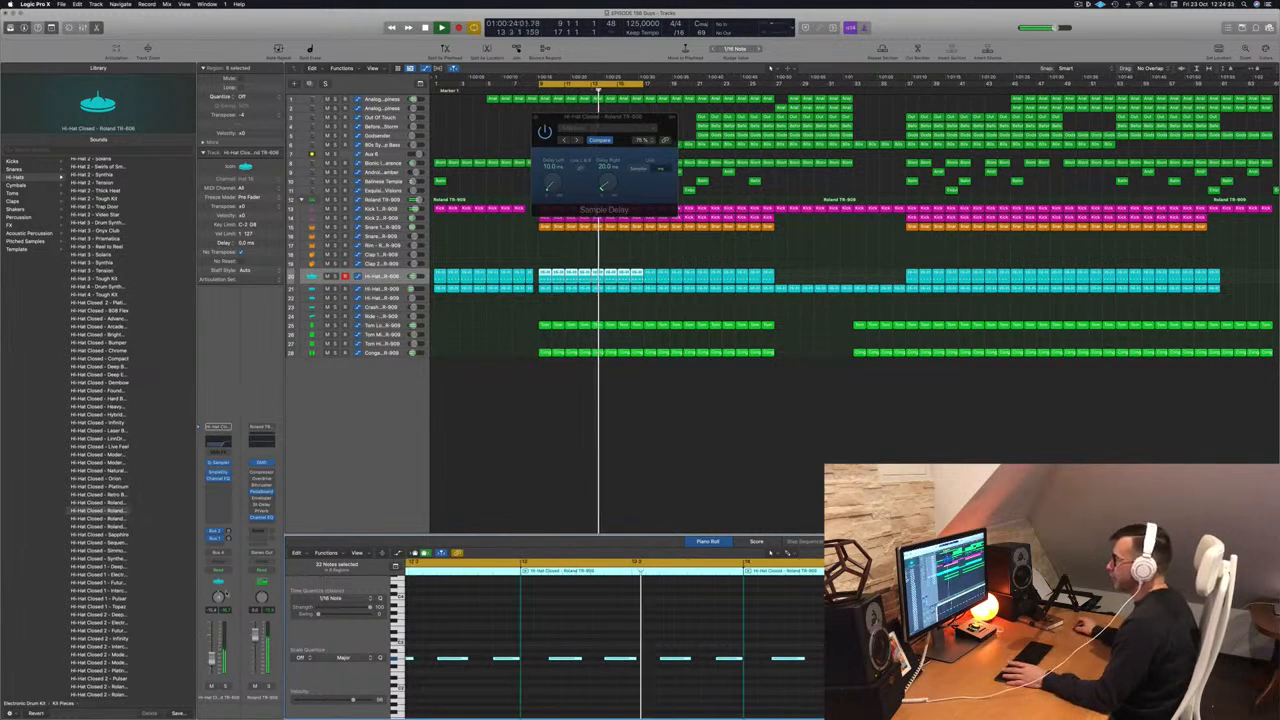
left_click_drag(603, 186, 603, 184)
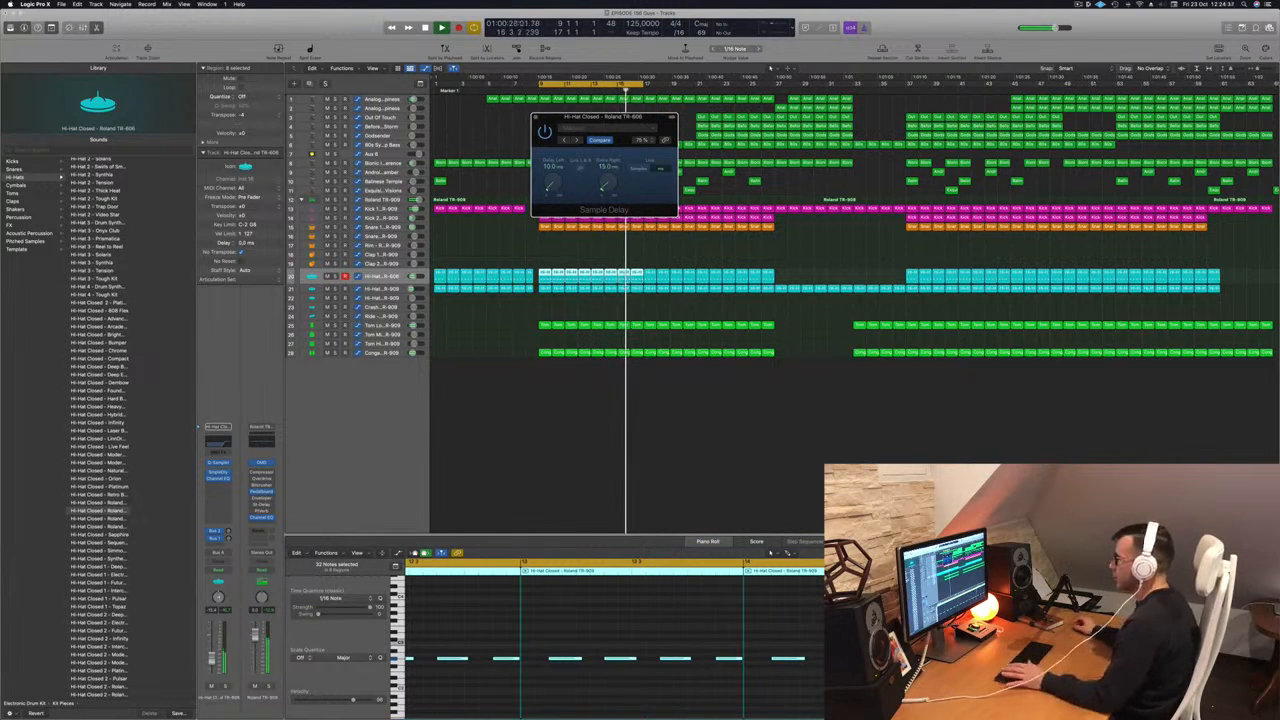
left_click_drag(617, 127, 606, 130)
left_click(525, 122)
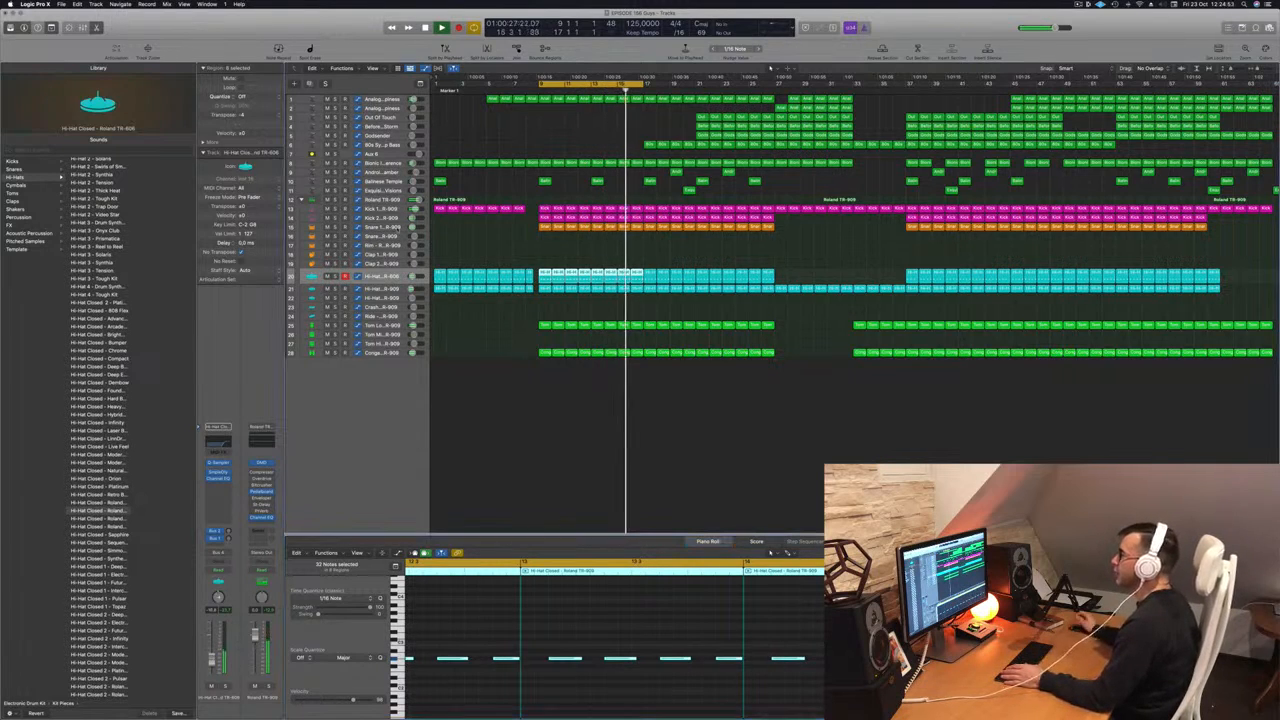
Add Phat FX processing to the Snare 1 track and load the Accentuate drum preset.
left_click(398, 229)
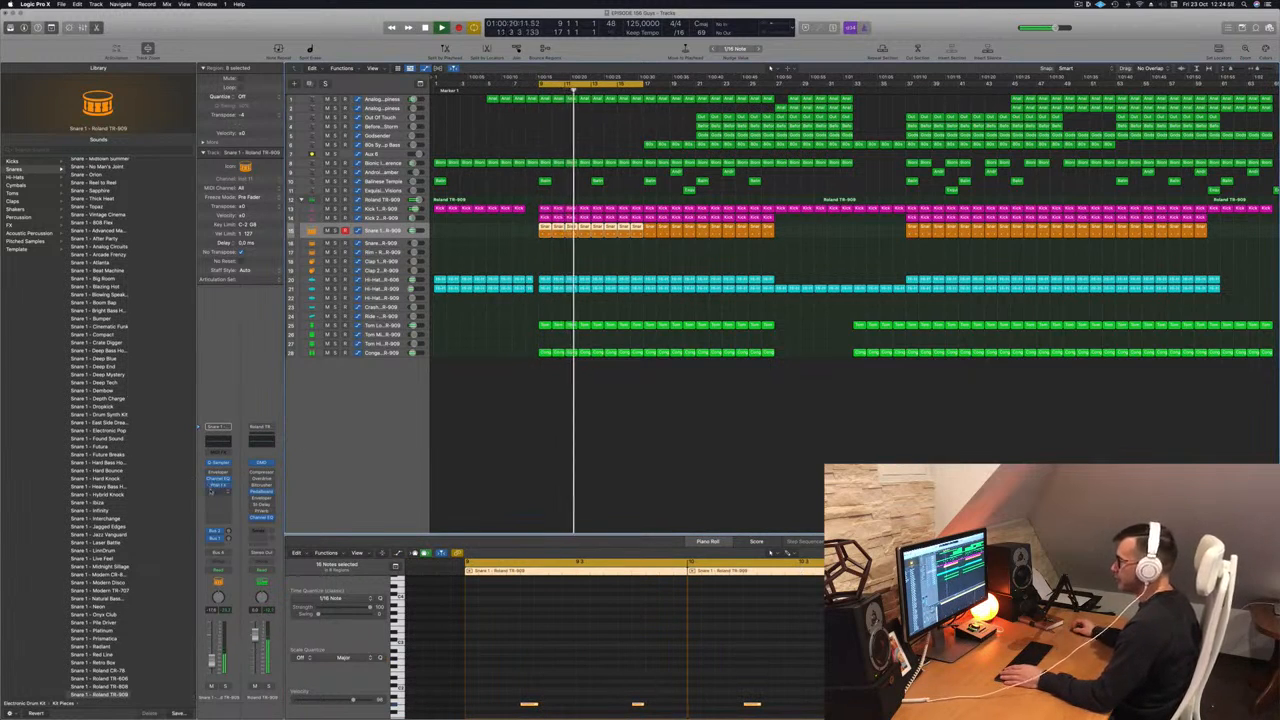
left_click(217, 486)
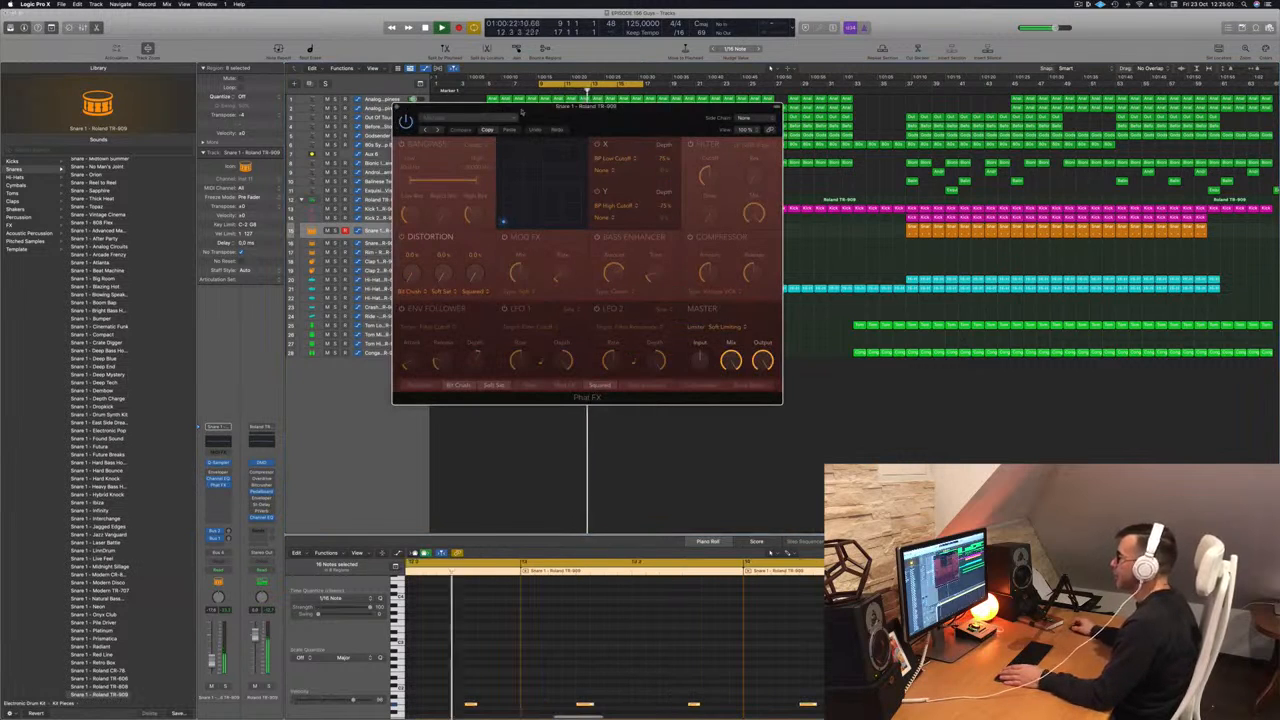
left_click(437, 130)
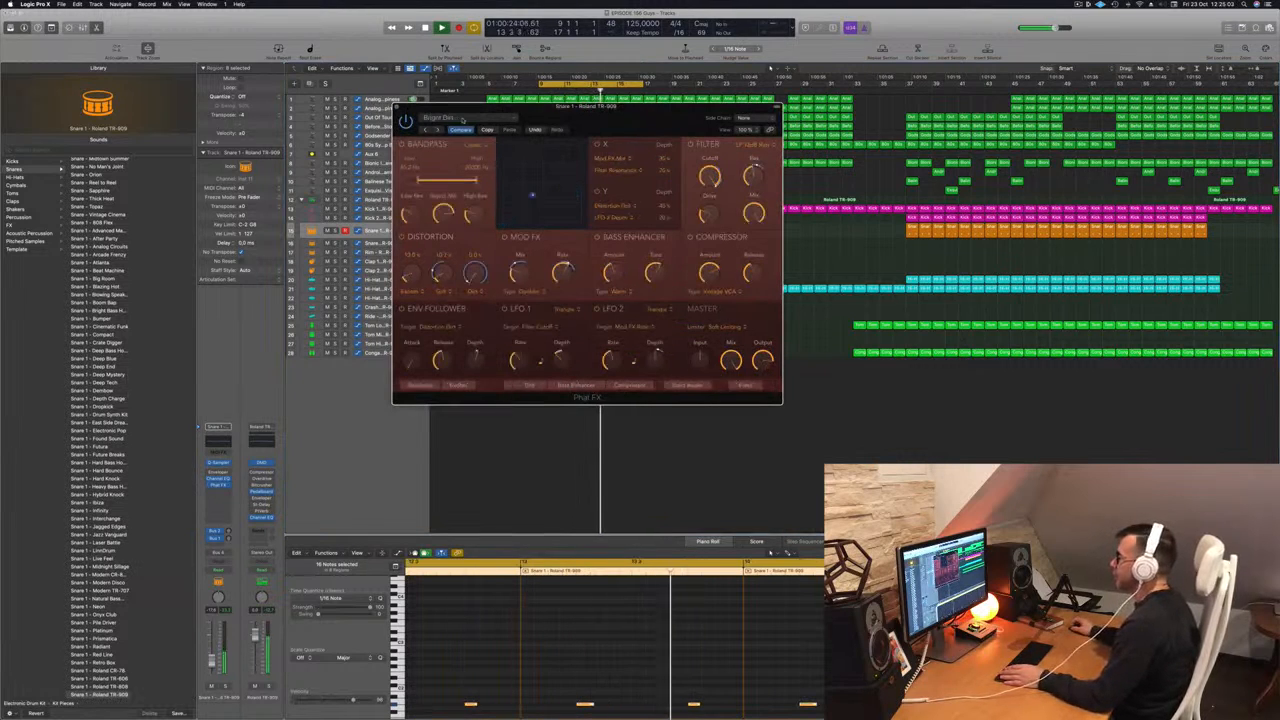
left_click(465, 116)
mouse_move(471, 269)
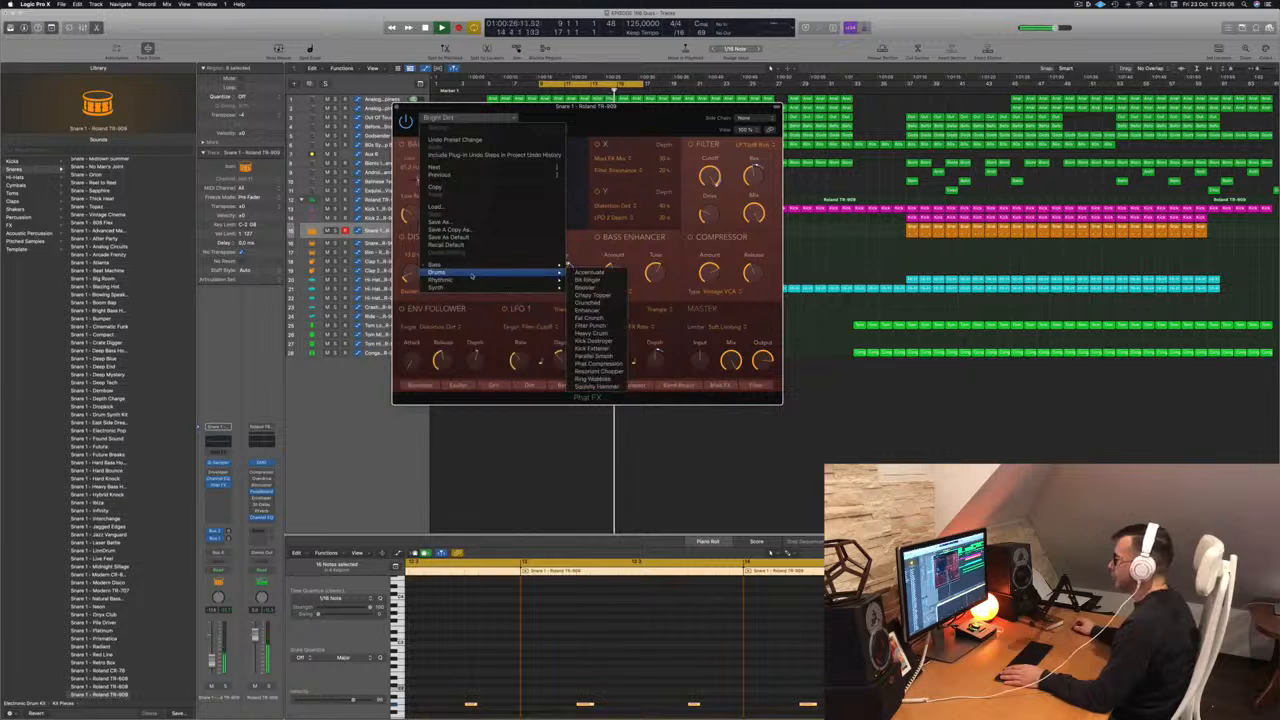
left_click(589, 272)
left_click_drag(513, 107, 557, 109)
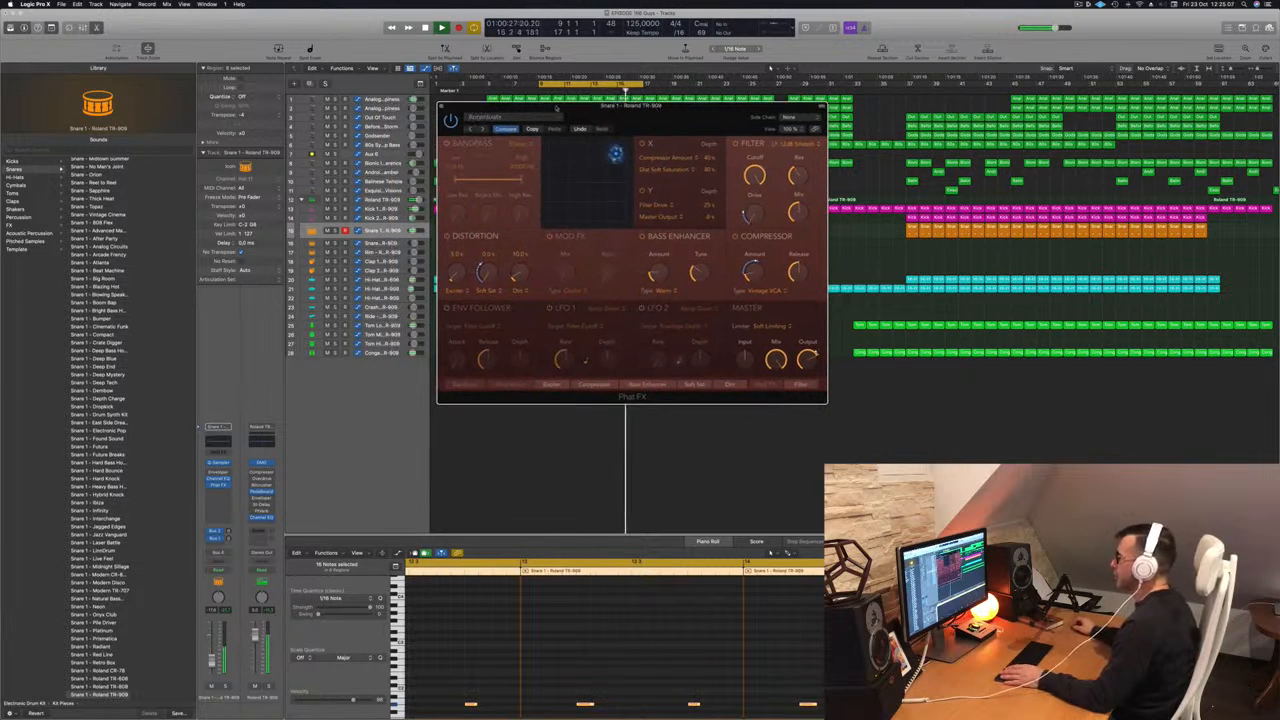
Audition the drum presets following Accentuate in Phat FX on the snare, through to Parallel Smash.
left_click(483, 130)
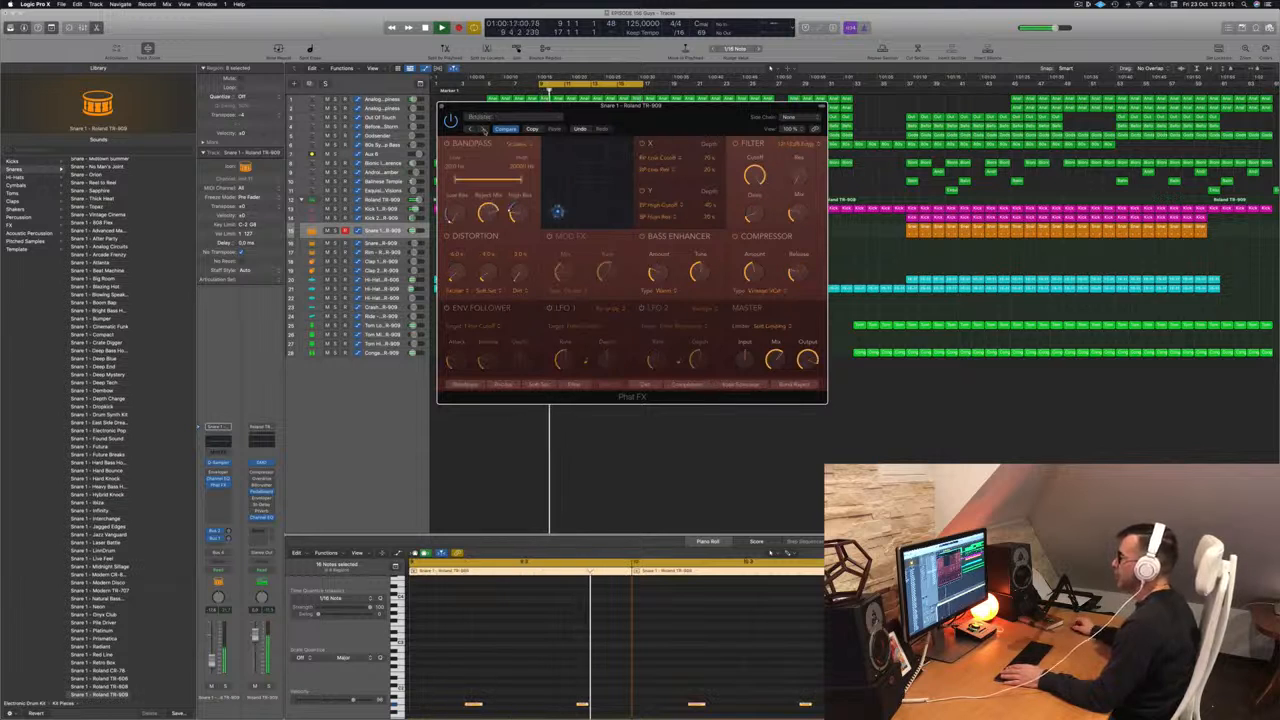
left_click(483, 130)
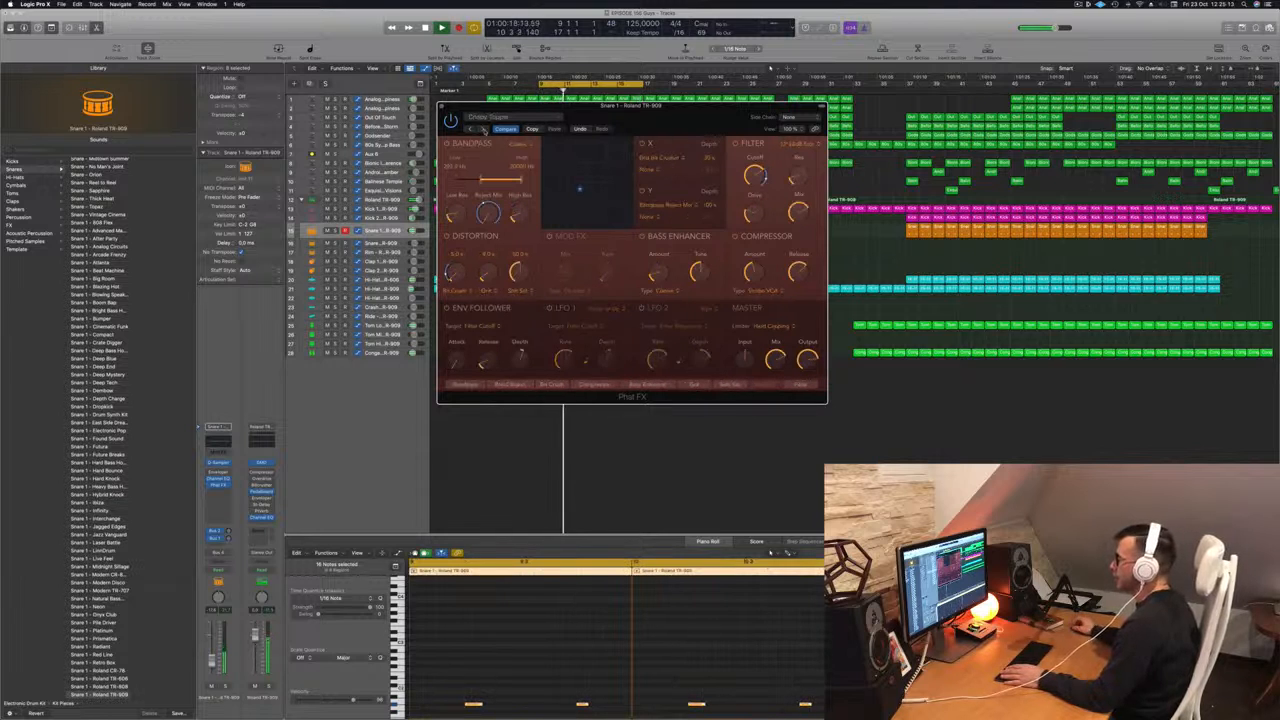
left_click(483, 130)
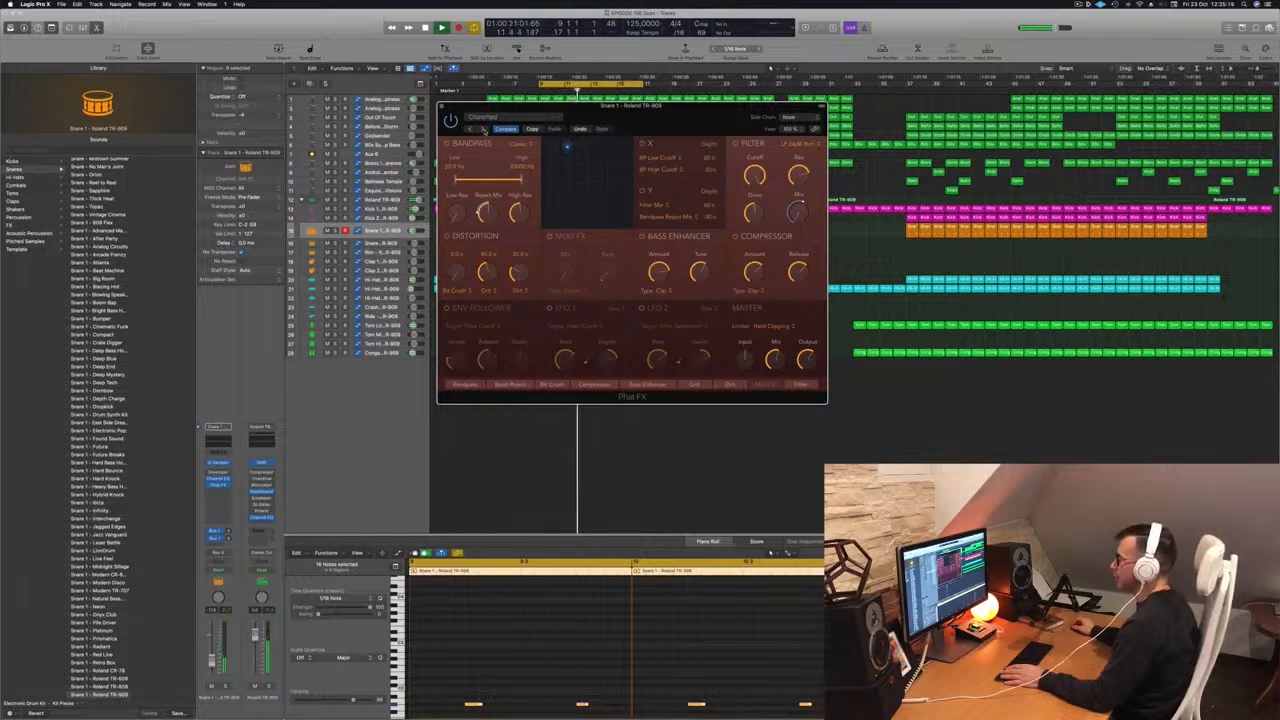
left_click(483, 130)
left_click(483, 130)
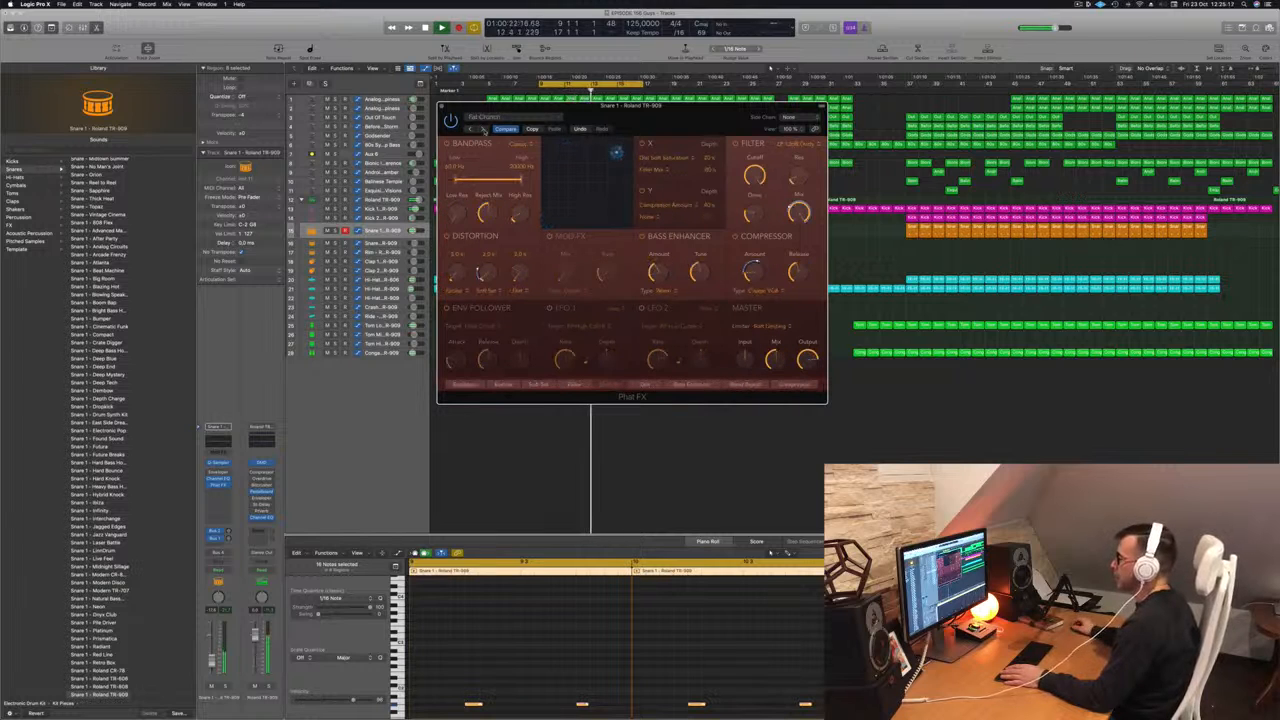
left_click(483, 130)
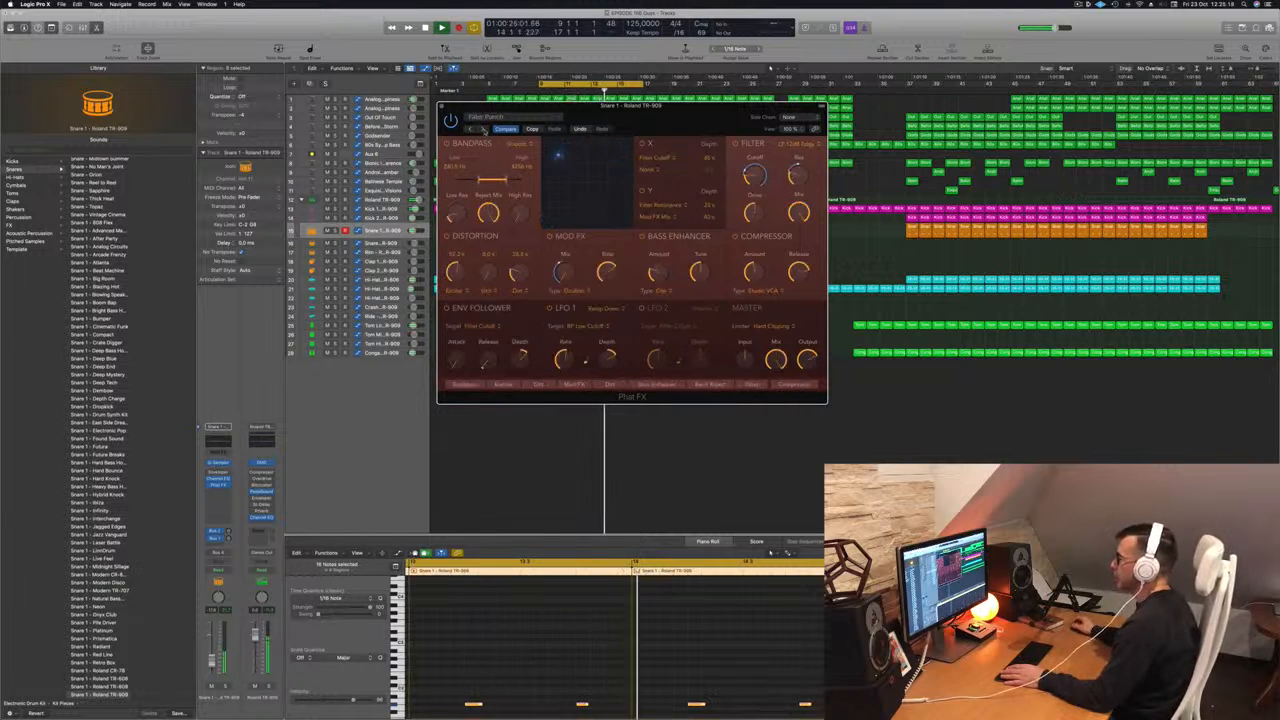
left_click(483, 130)
left_click(483, 130)
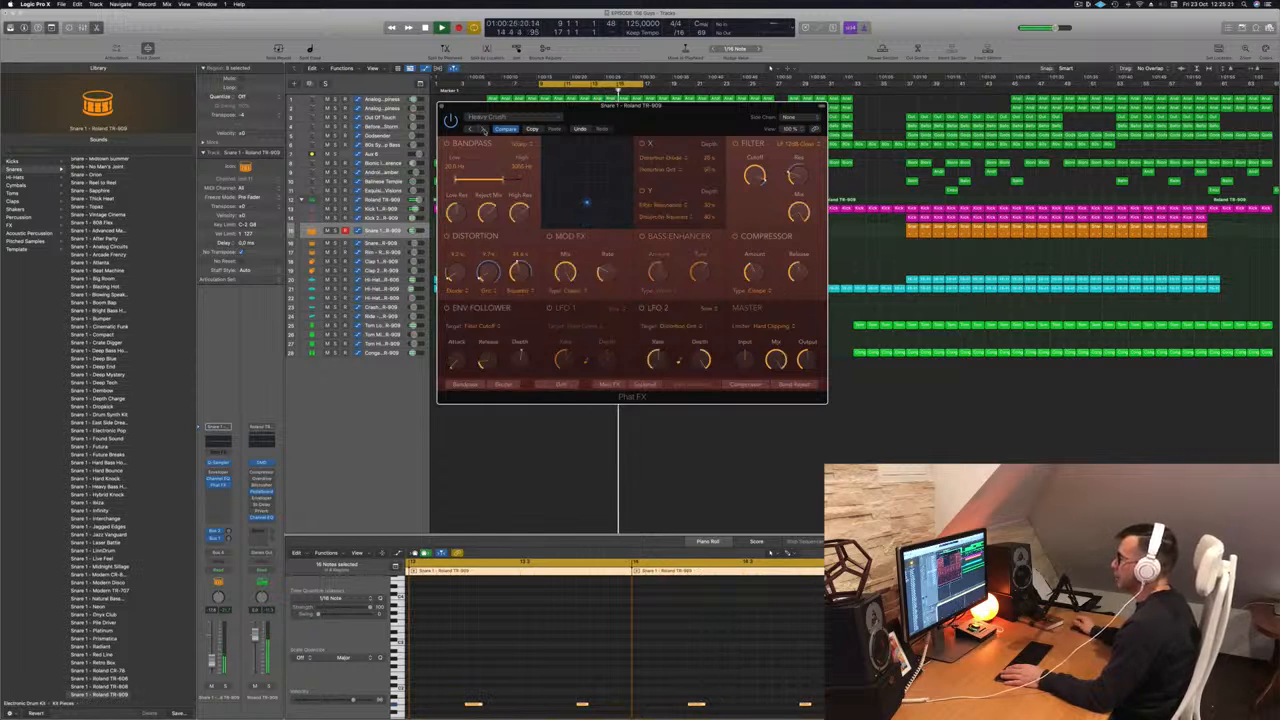
left_click(483, 130)
left_click(483, 130)
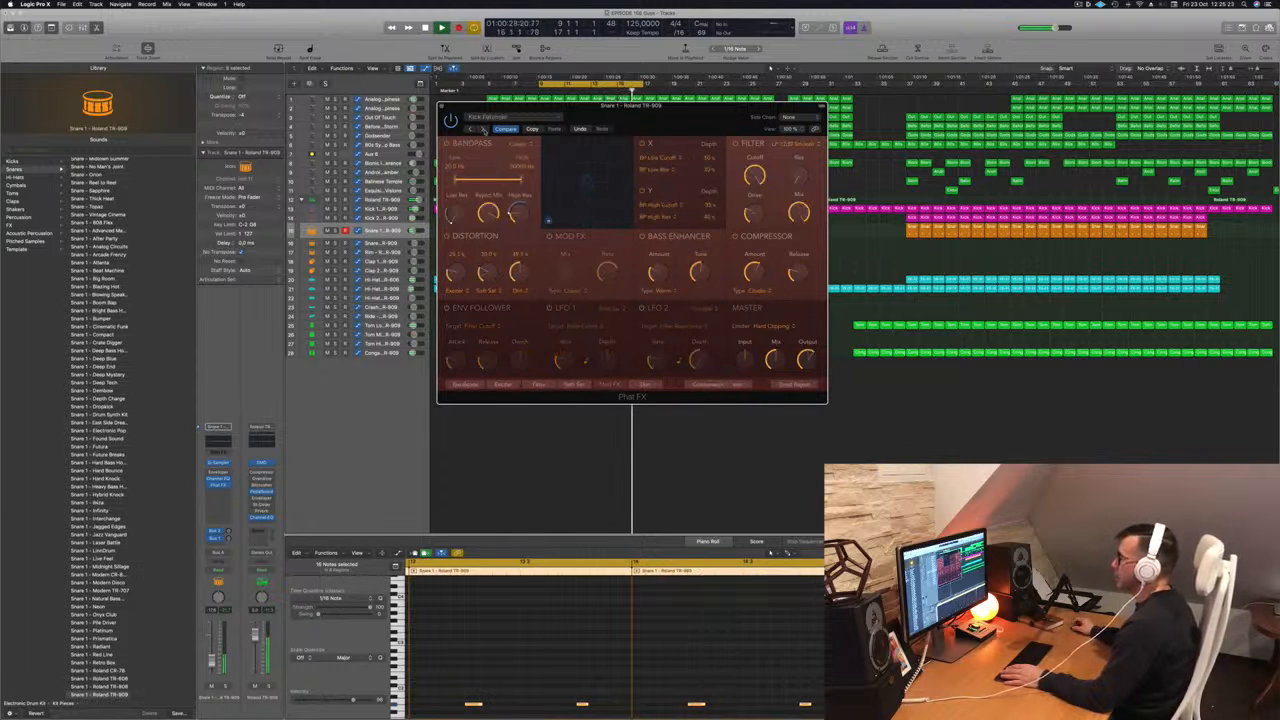
Load the Accentuate drum preset in Phat FX, lower the Snare 1 volume slightly, and hide the plug-in window.
left_click(512, 118)
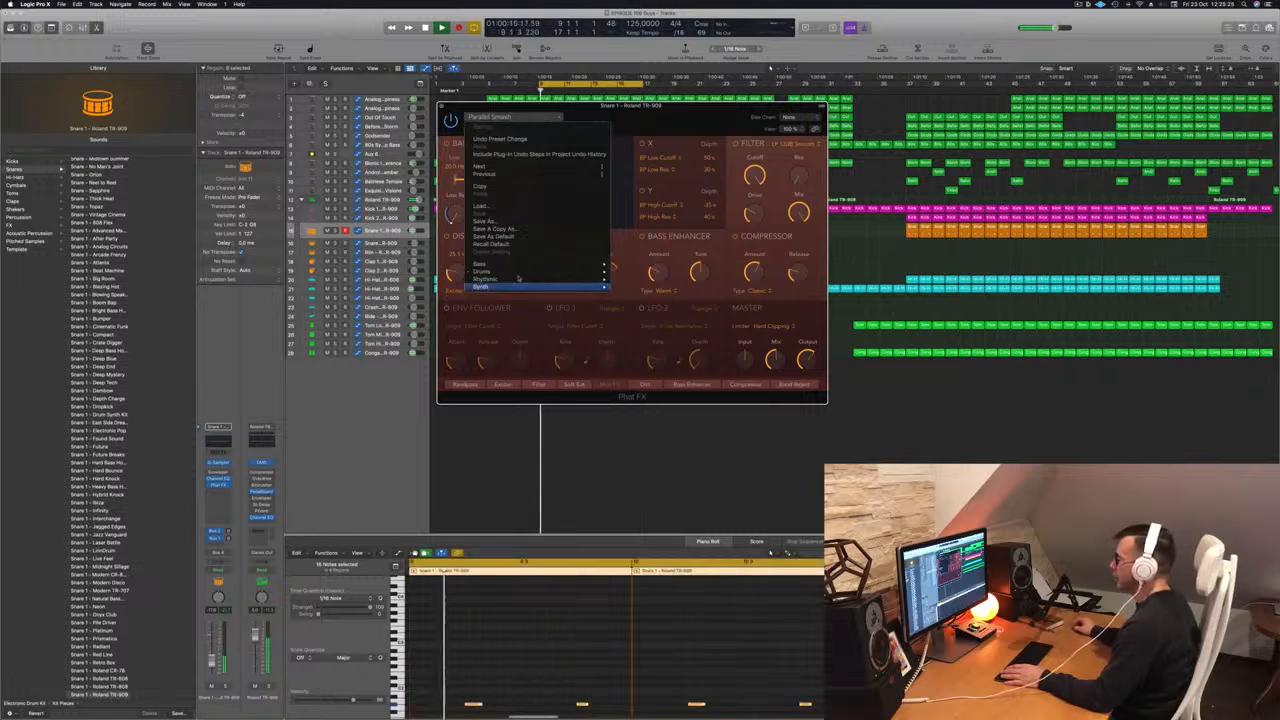
mouse_move(519, 279)
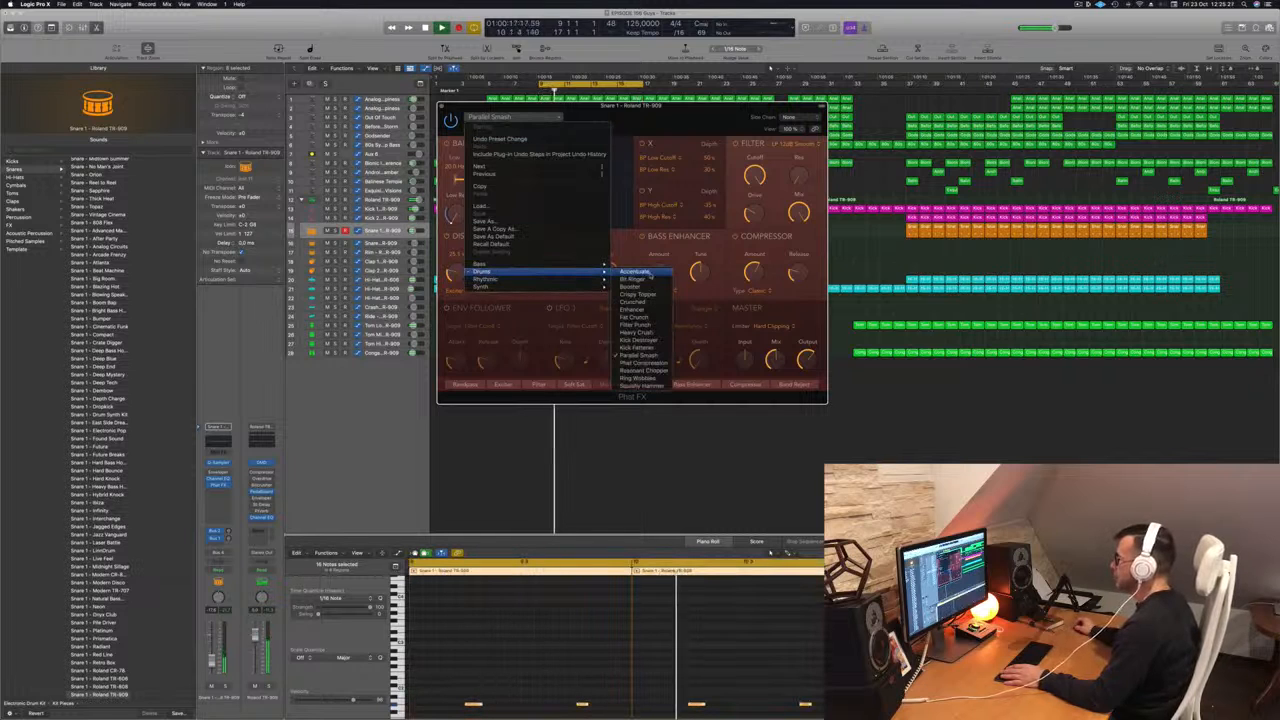
left_click(650, 273)
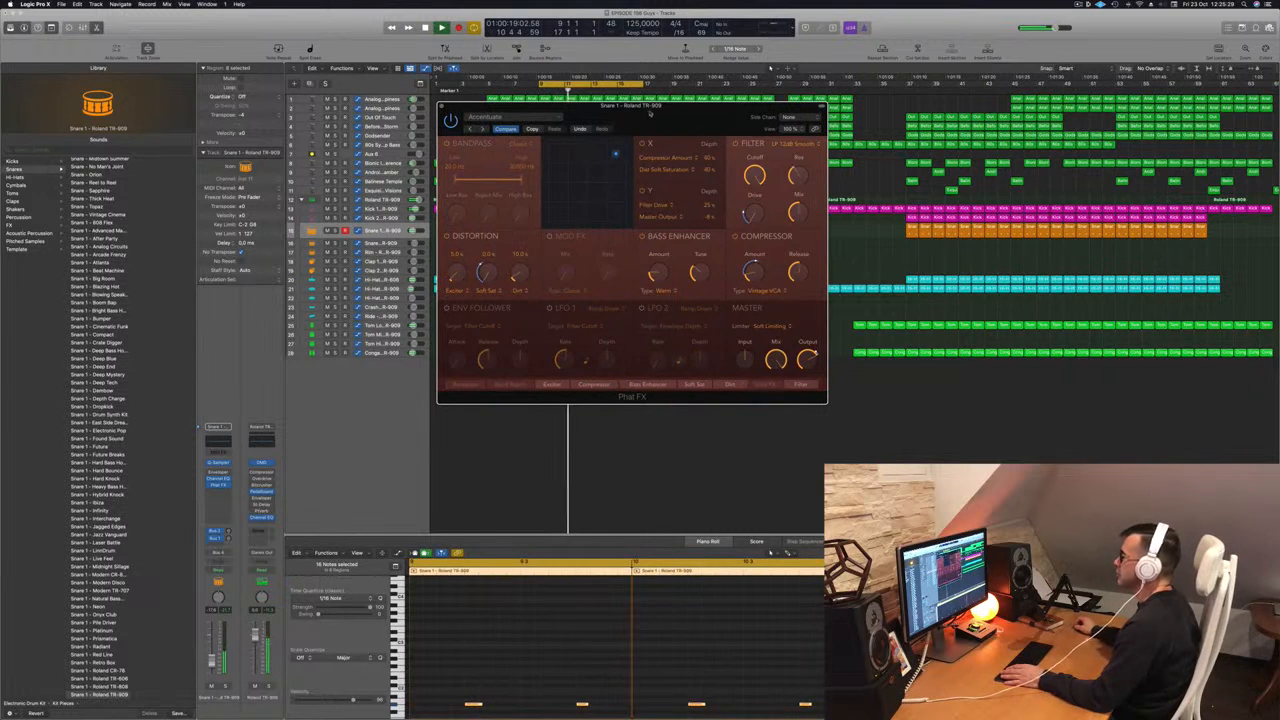
left_click_drag(650, 114, 611, 121)
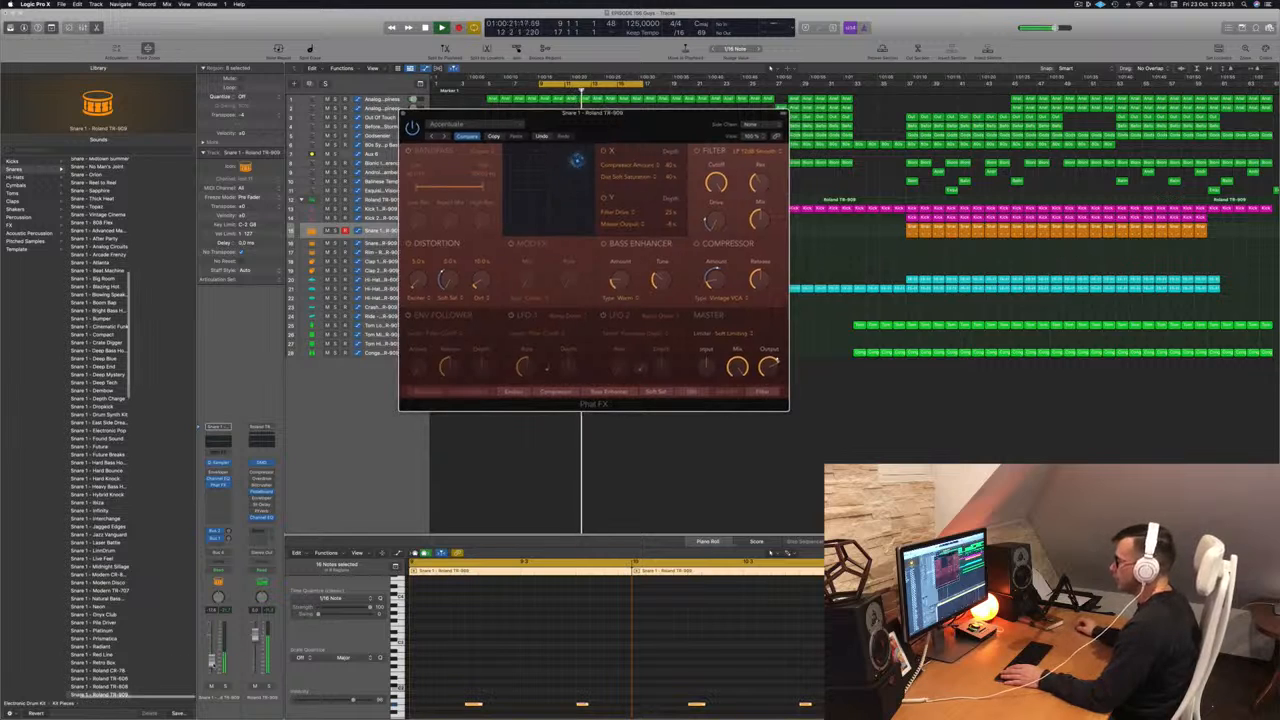
left_click_drag(212, 658, 212, 663)
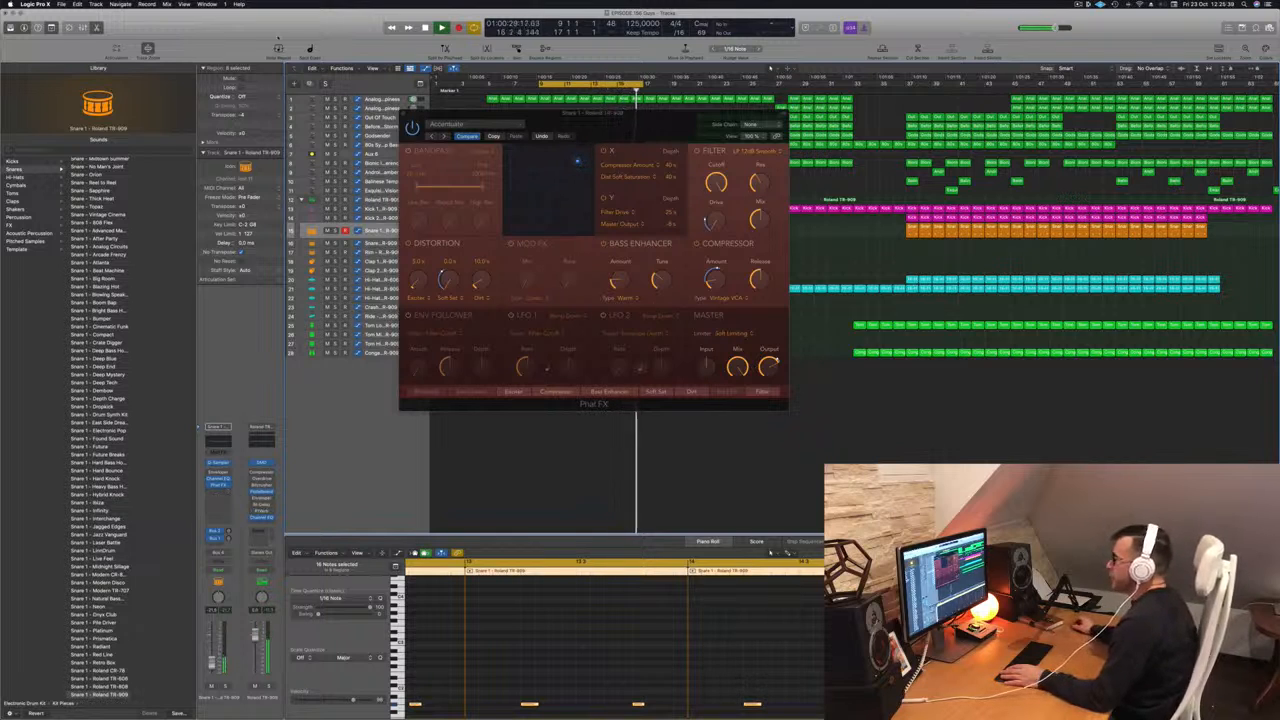
key("v")
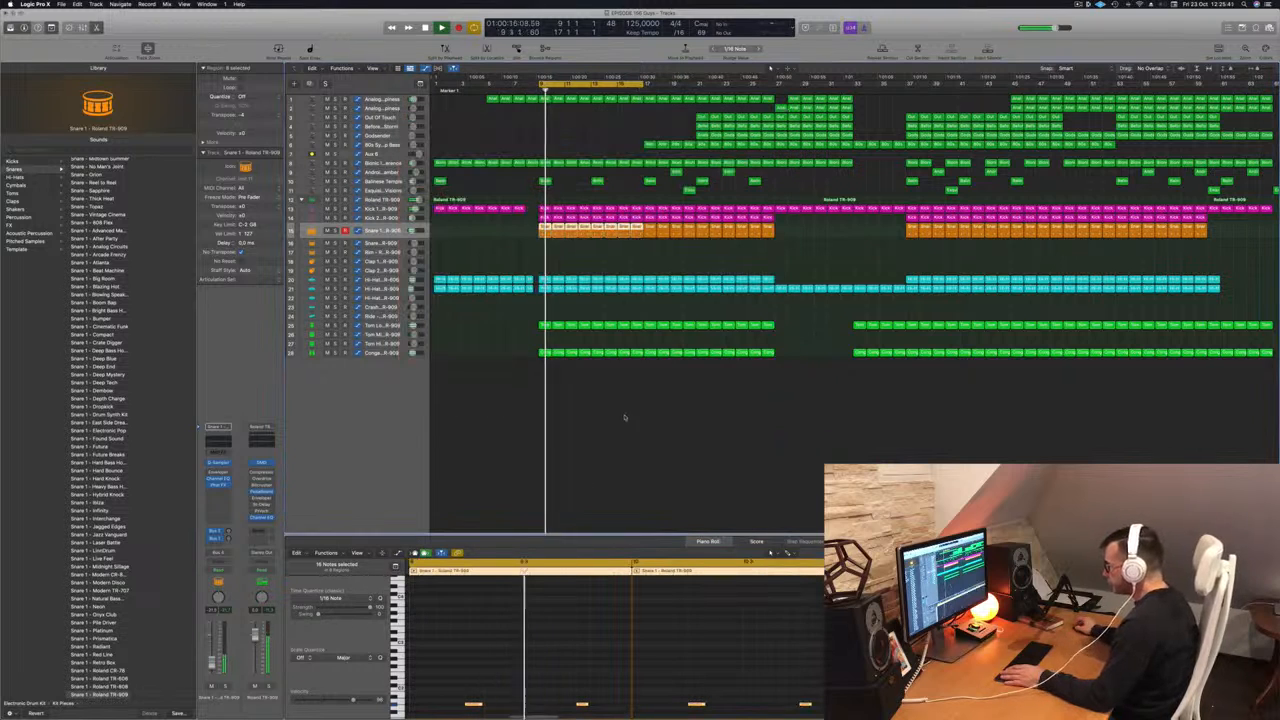
Listen to the Kick 2 track in solo, then return to the full mix.
key("Up")
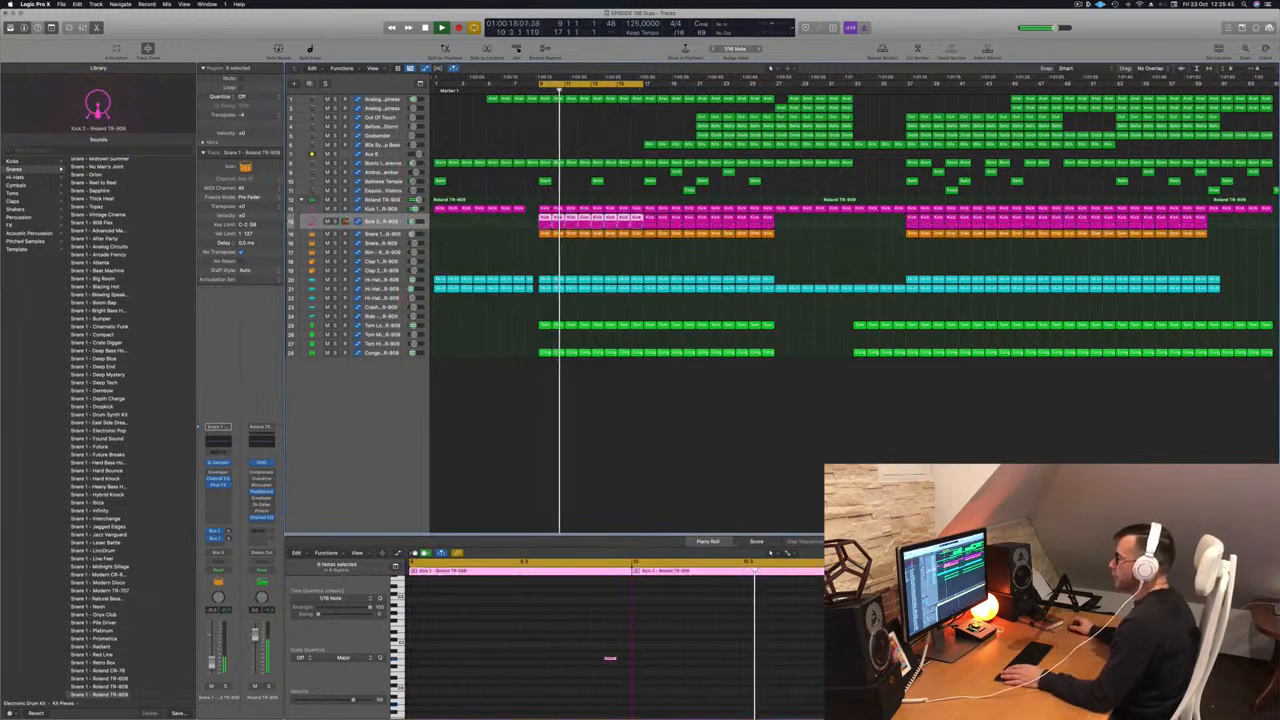
key("s")
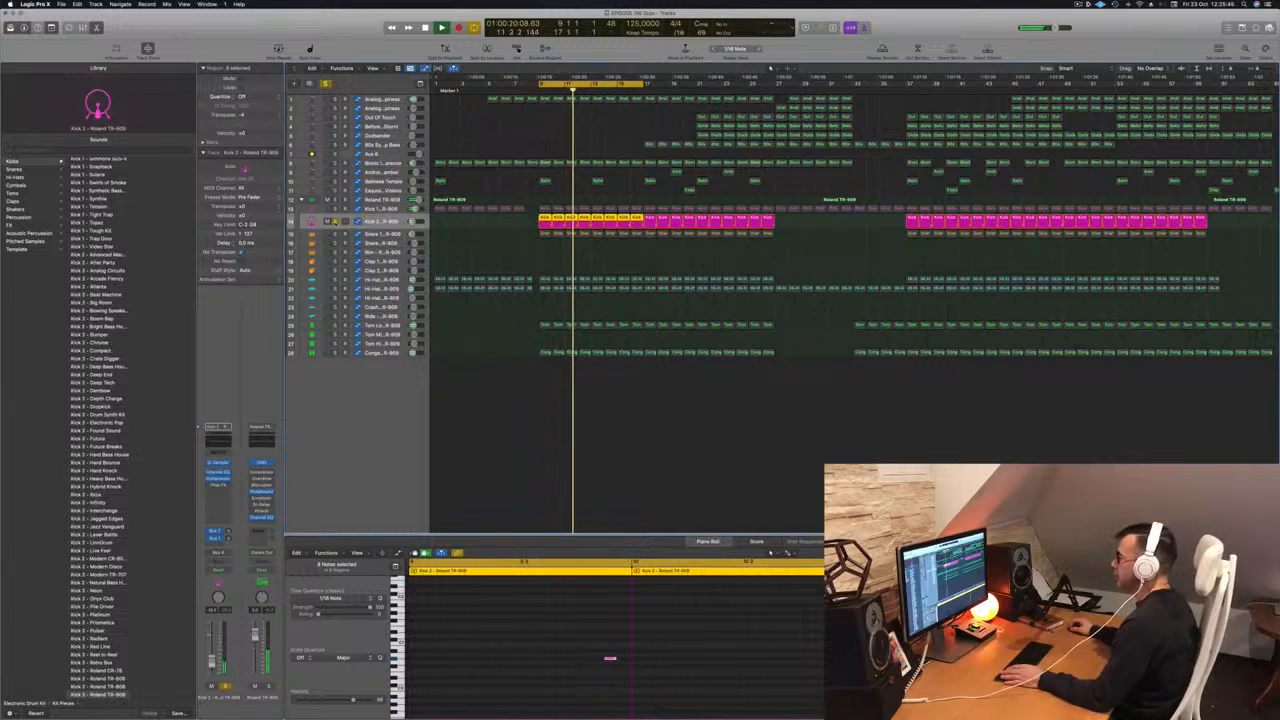
key("s")
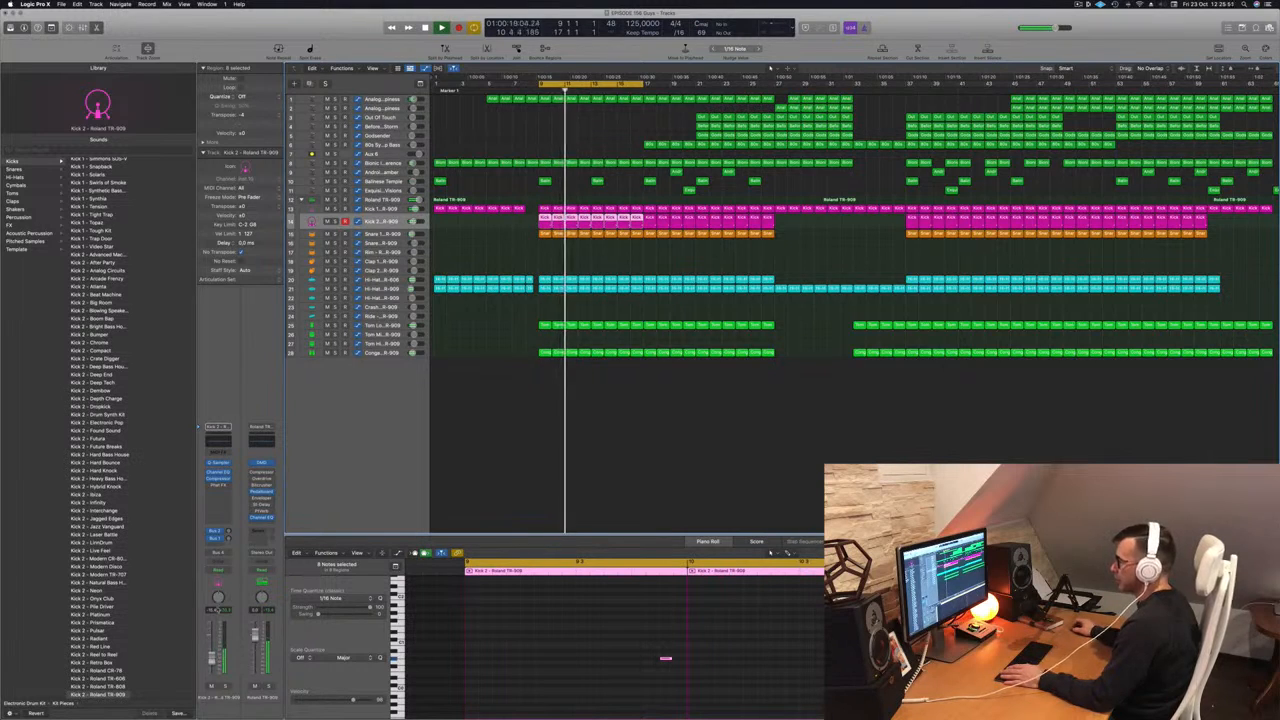
Enable a 112 Hz low cut at 24 dB/Oct on the Kick 2 track's Channel EQ and close it.
left_click(221, 442)
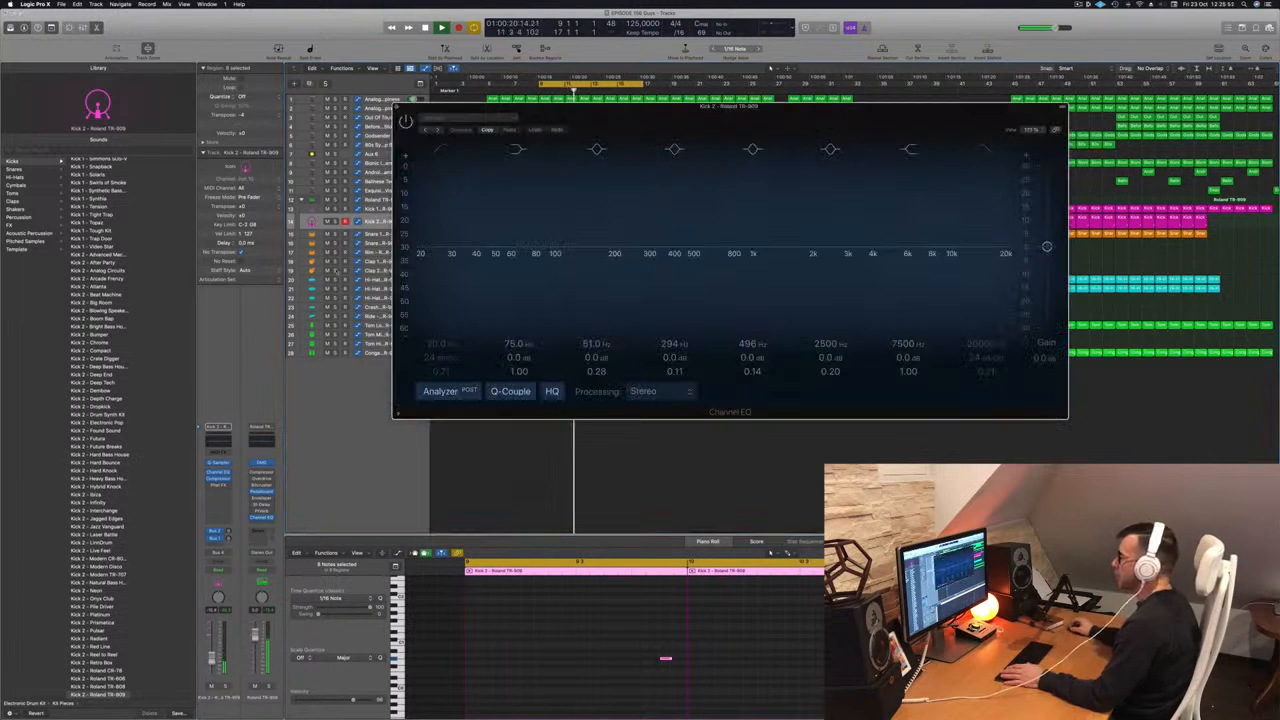
left_click(445, 151)
left_click_drag(447, 181, 589, 206)
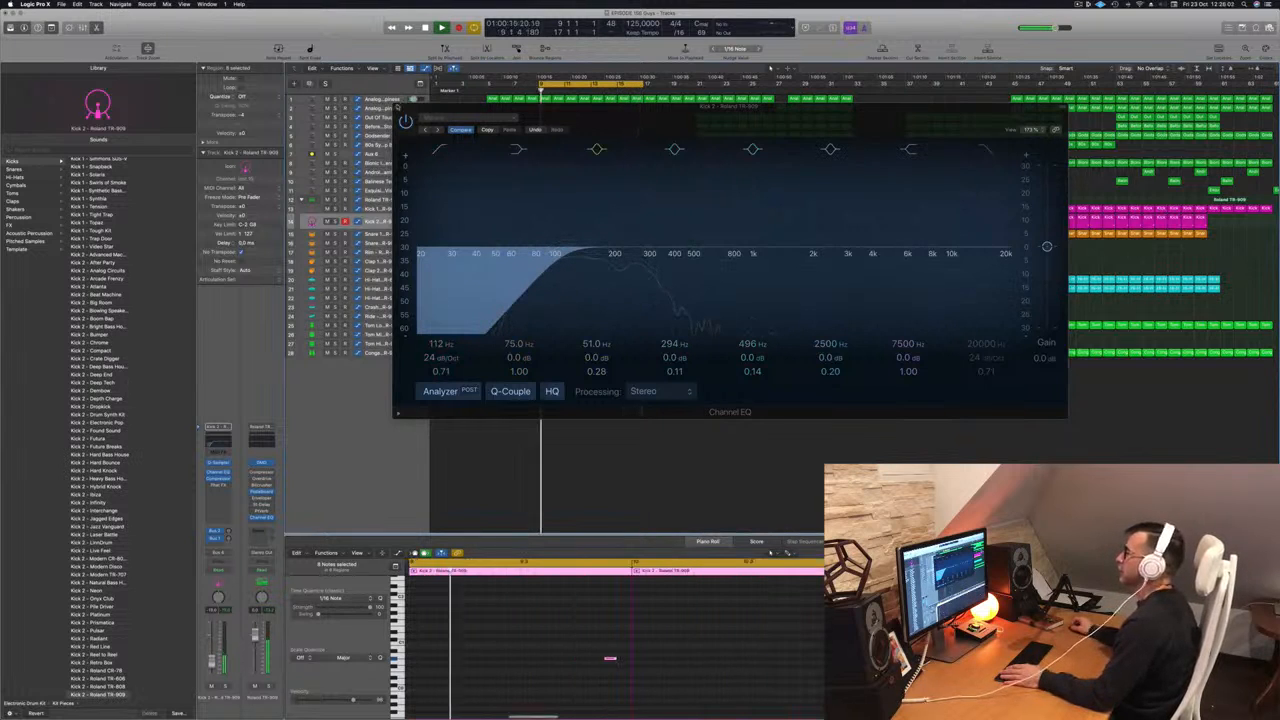
left_click(397, 107)
Move the cycle range to start at bar 21 and play that section with the Roland TR-909 drums soloed.
scroll(616, 145, "left", 2)
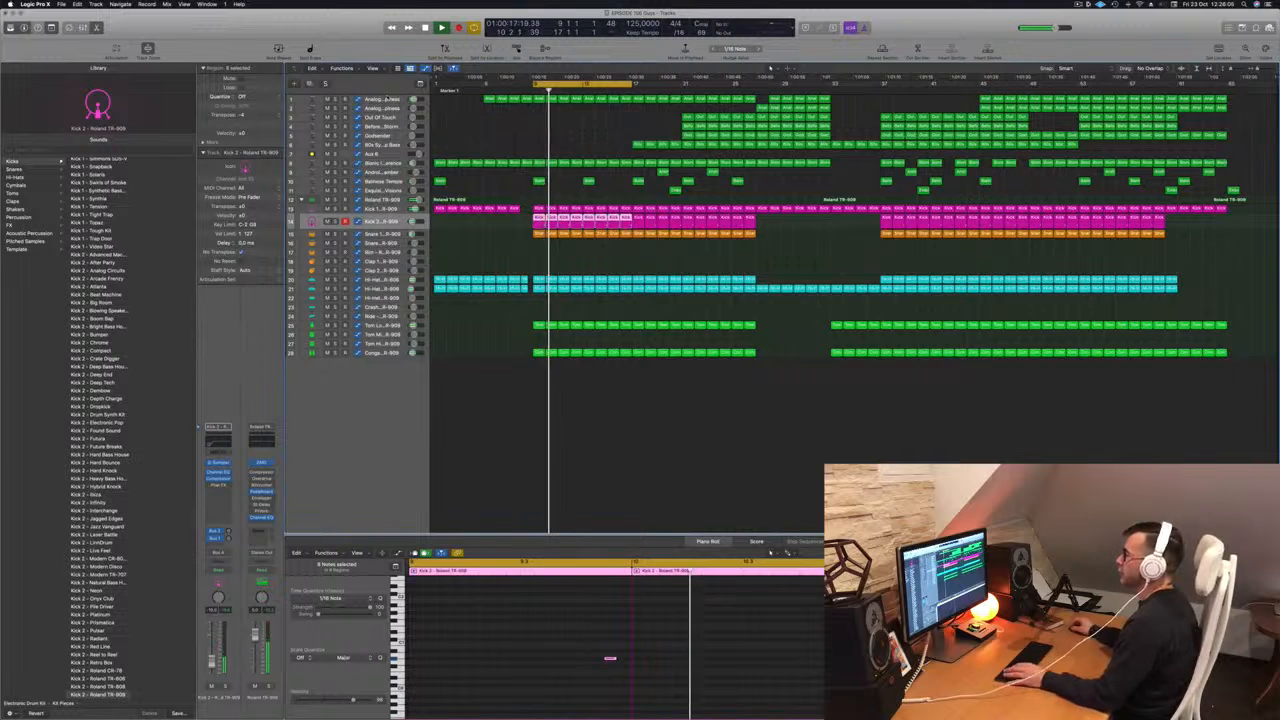
left_click(368, 101)
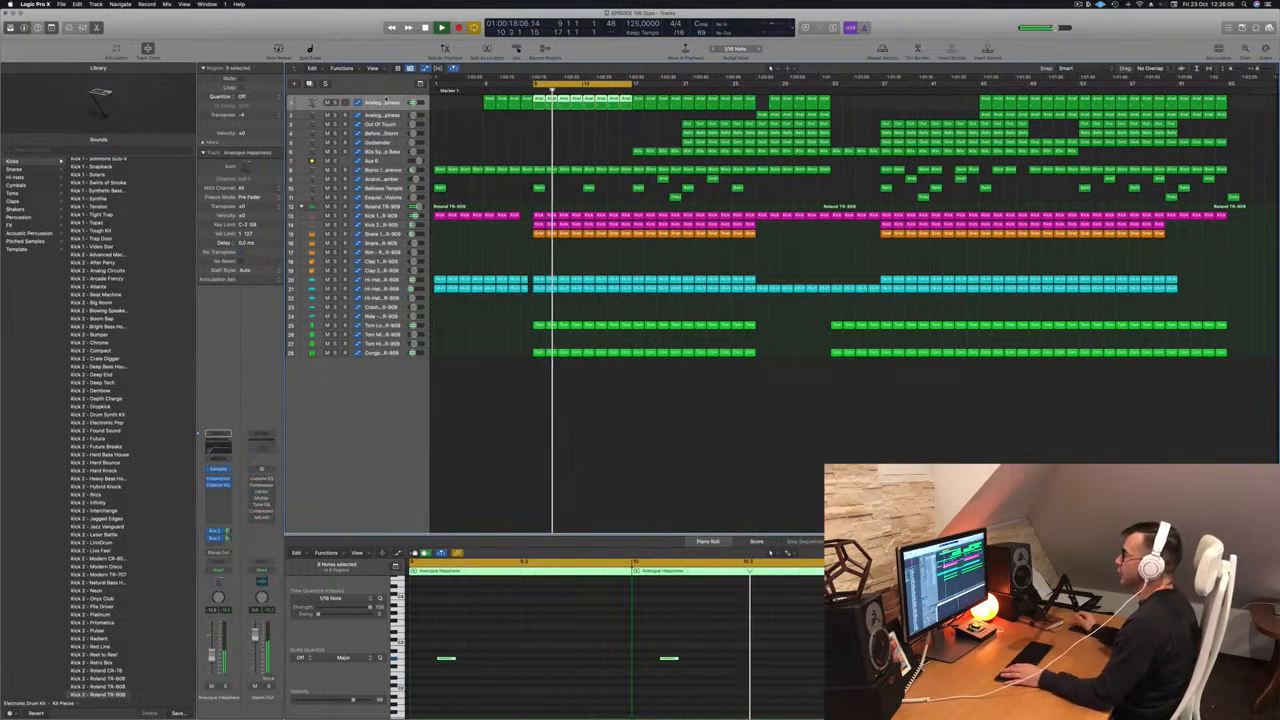
left_click_drag(578, 85, 681, 84)
left_click(566, 145)
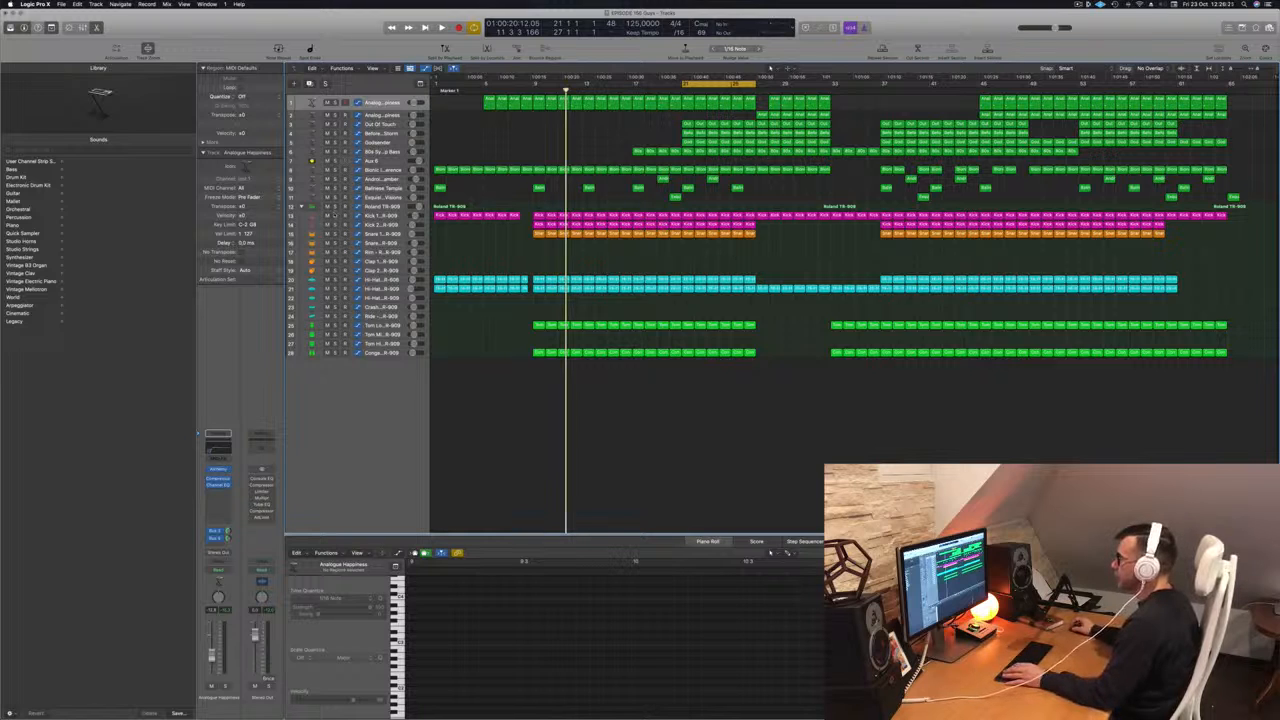
key("space")
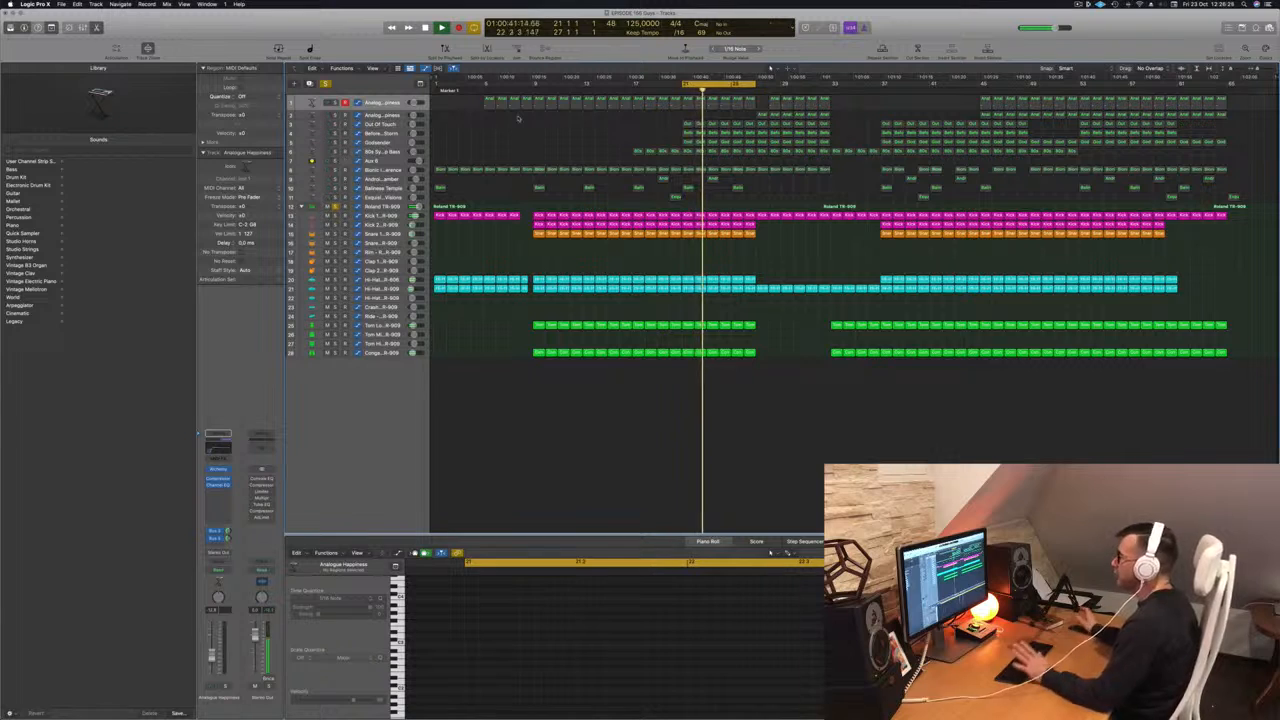
Select the 80s Synth Pop Bass track and solo it together with the drums.
left_click(385, 101)
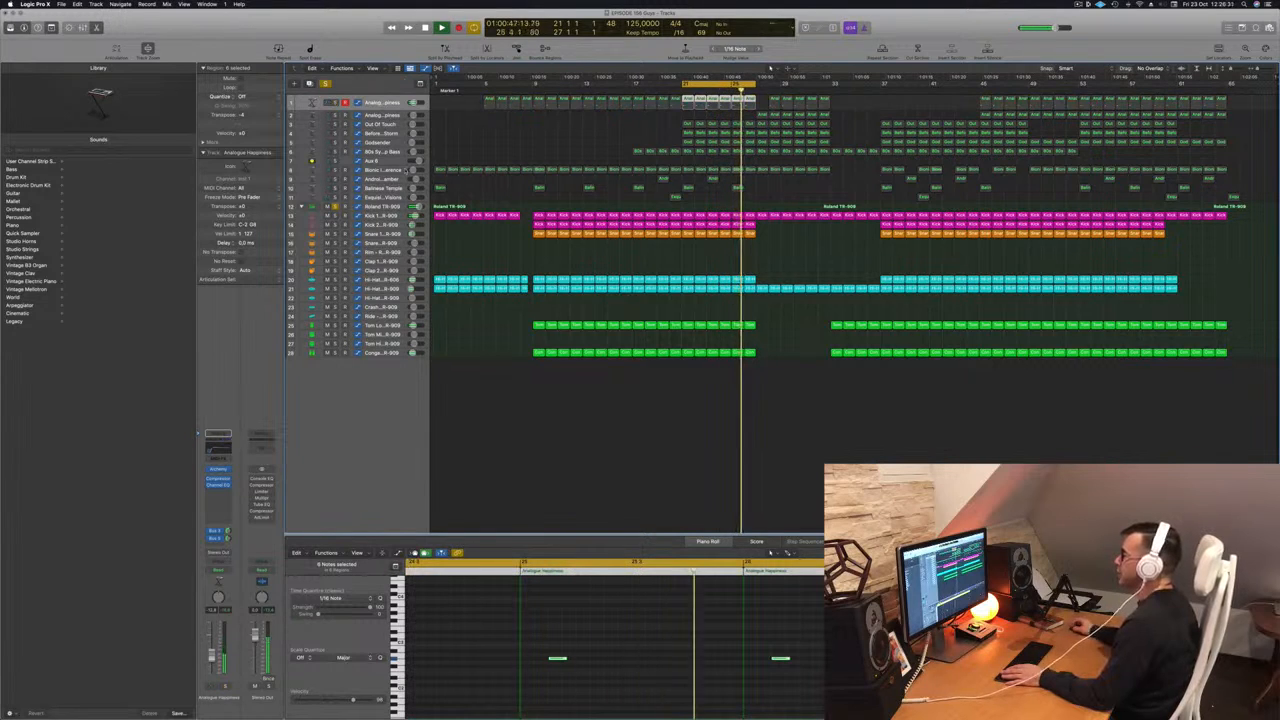
left_click(404, 170)
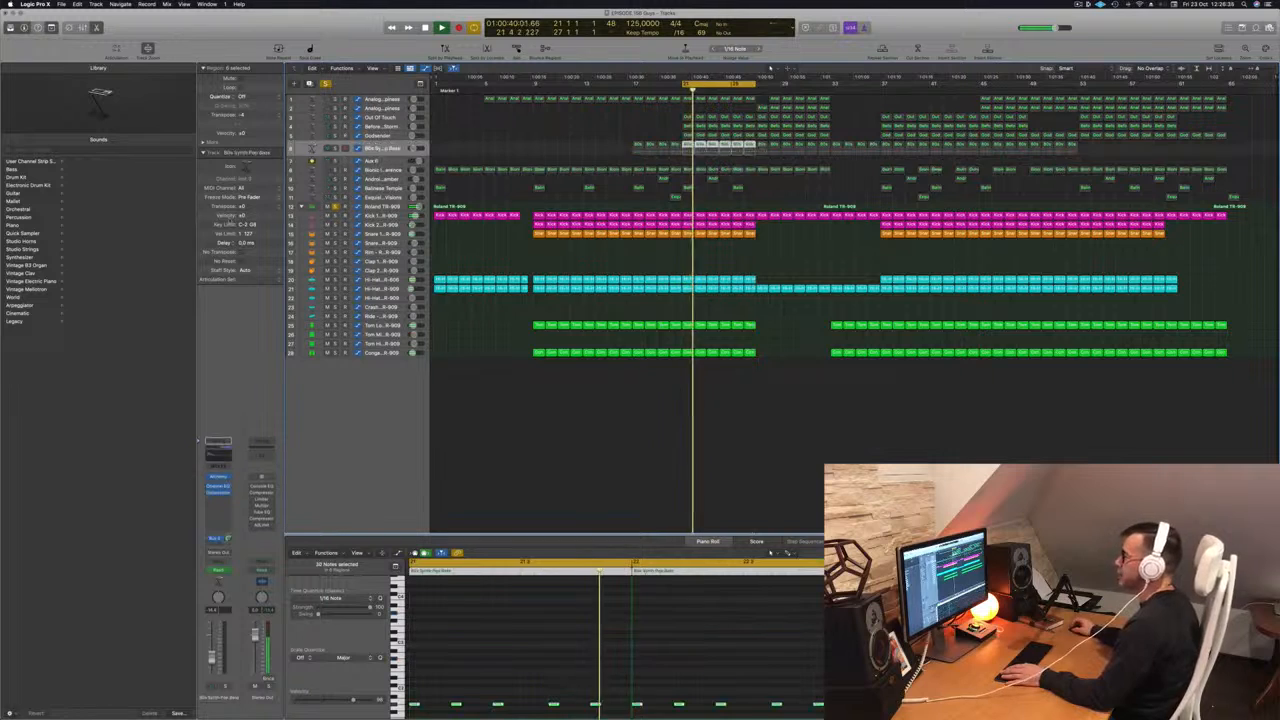
key("Up")
key("Up")
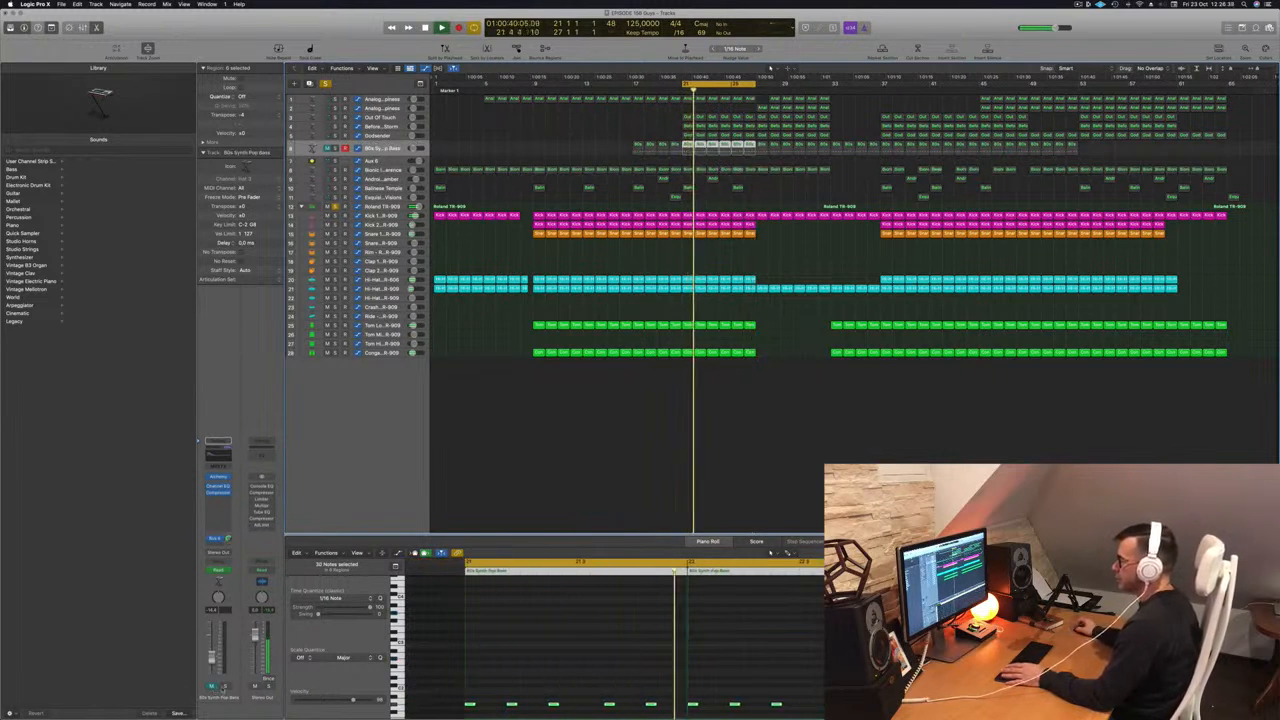
left_click(225, 687)
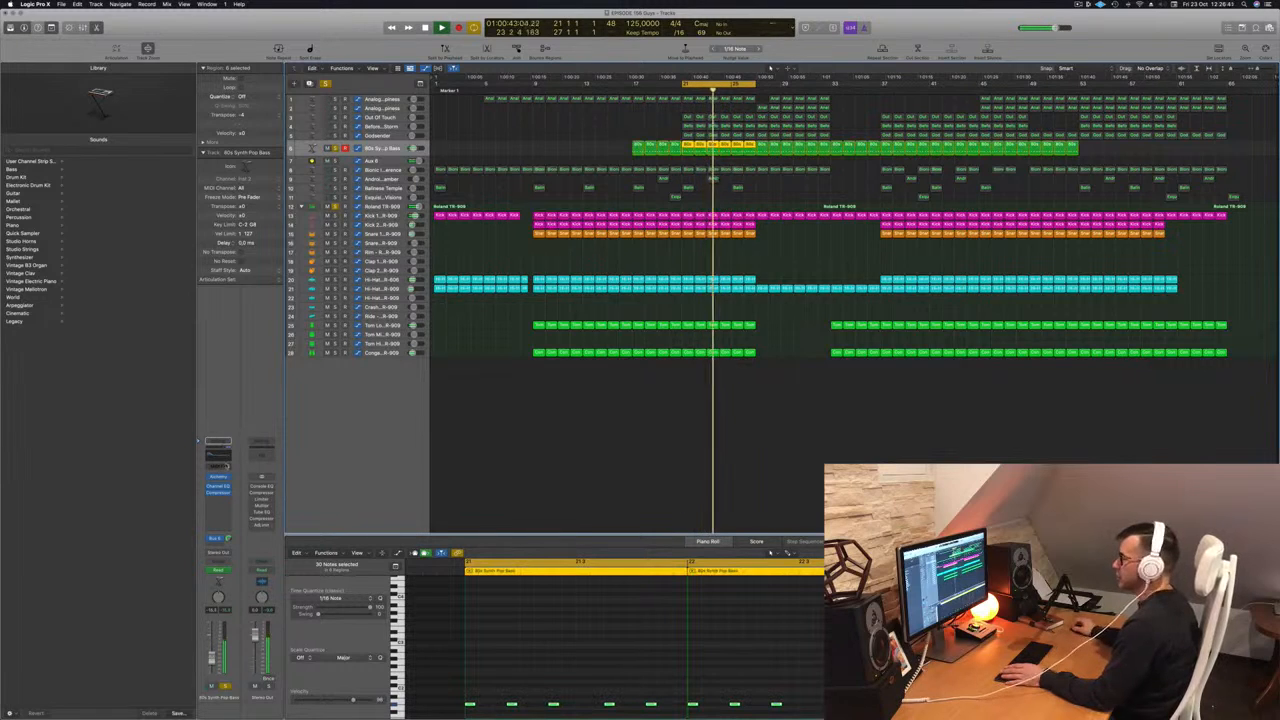
Boost the 80s Synth Pop Bass by 3.3 dB at 76 Hz in its Channel EQ and close the plug-in.
left_click(218, 456)
left_click_drag(517, 279, 530, 265)
left_click_drag(480, 109, 518, 157)
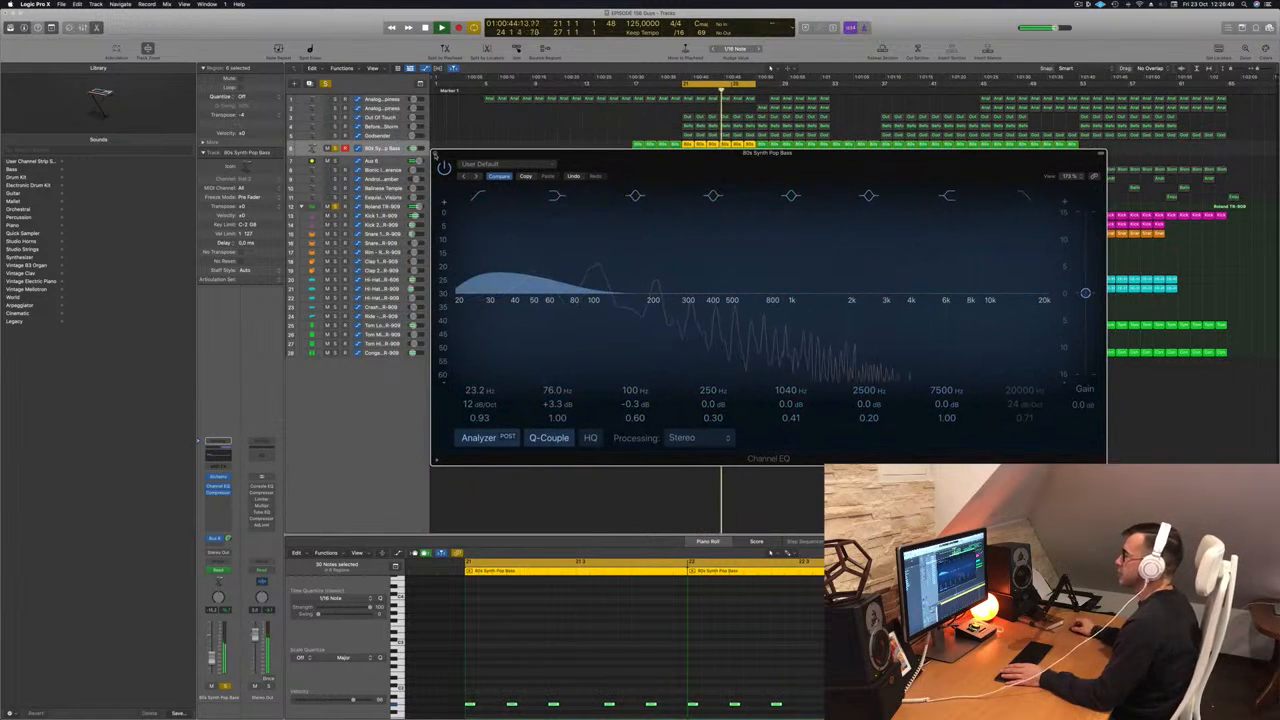
left_click(437, 156)
Show the automation curve of the Aux 6 track and restart playback from the cycle start.
left_click(377, 159)
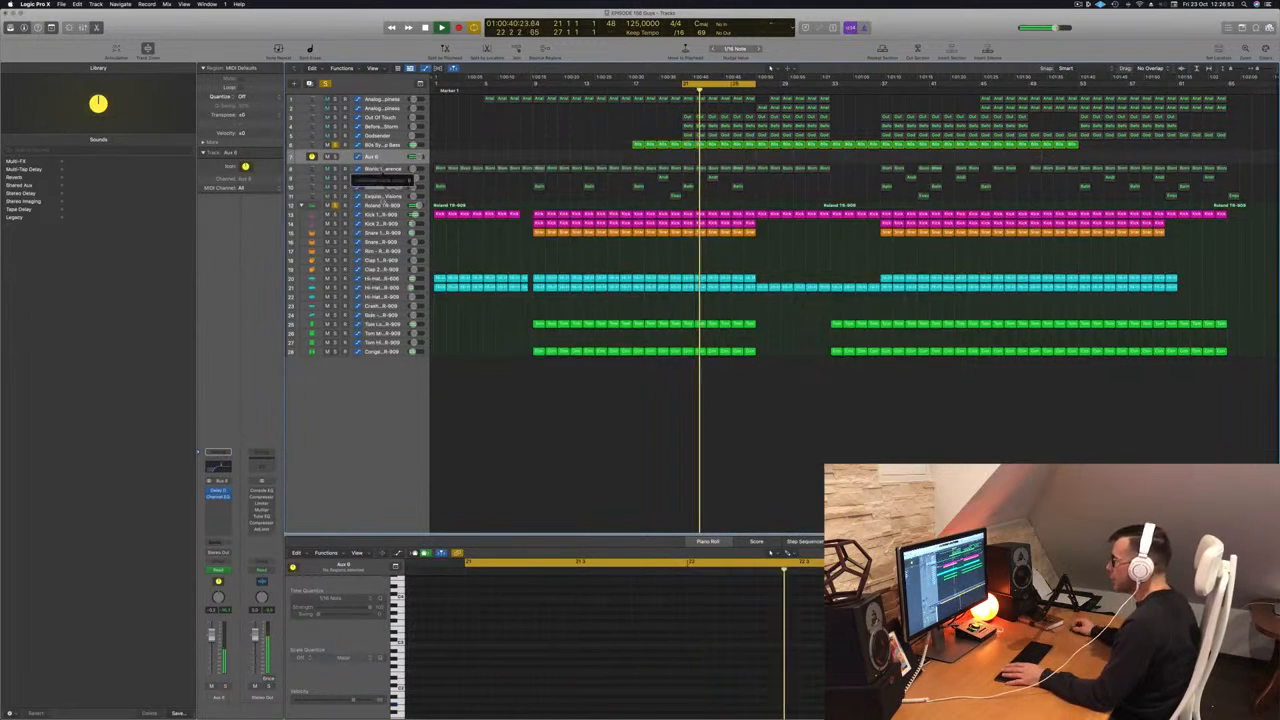
key("a")
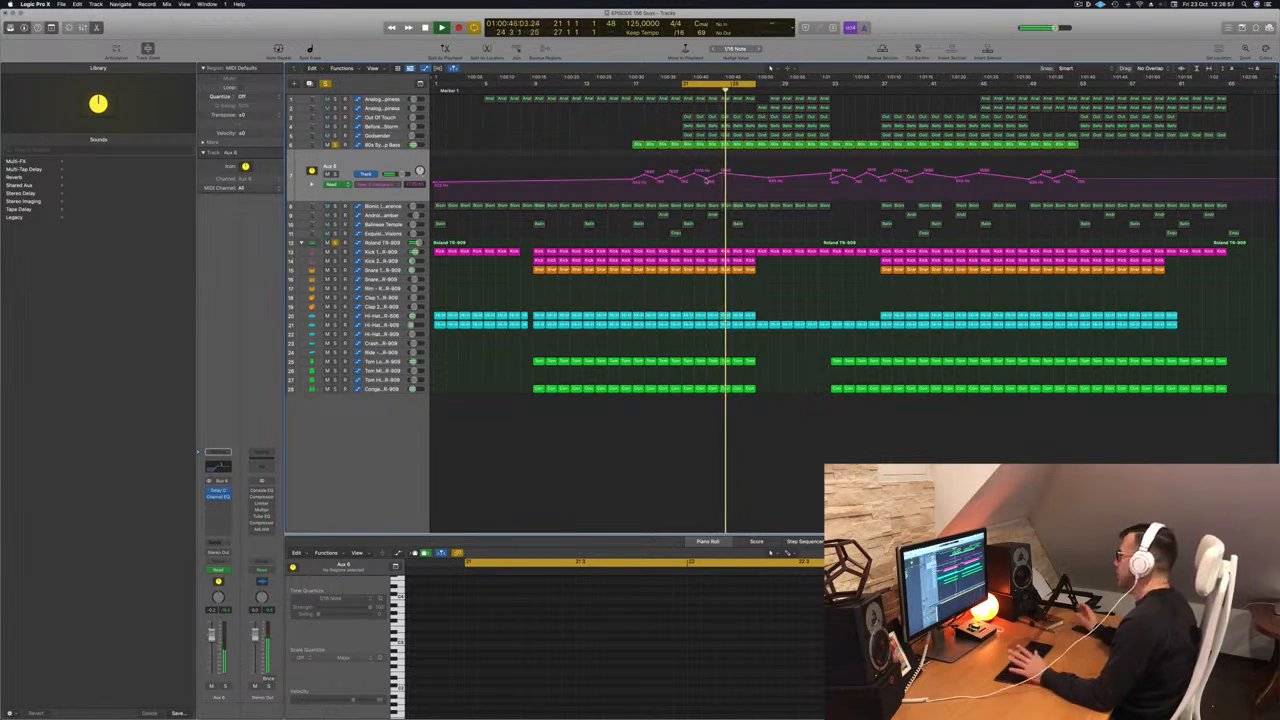
key("space")
key("space")
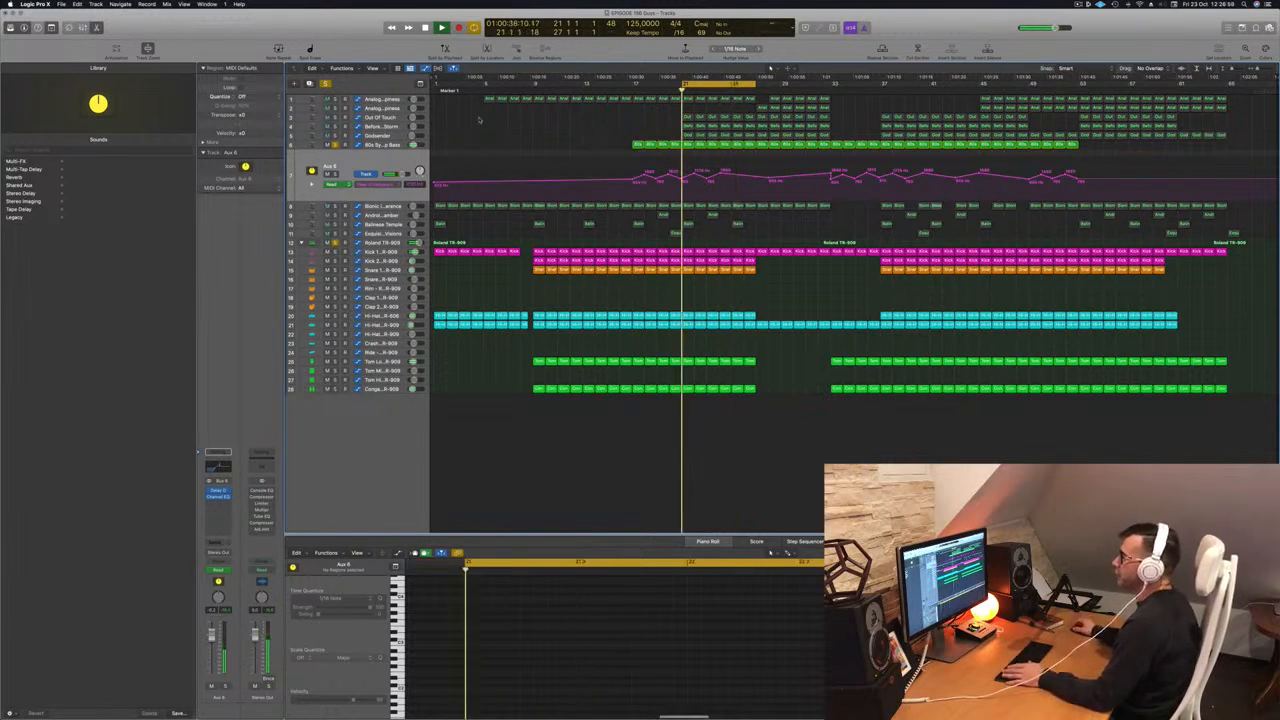
Raise the 80s Synth Pop Bass low shelf to +5.3 dB at 80 Hz in its Channel EQ and close the plug-in.
left_click(382, 145)
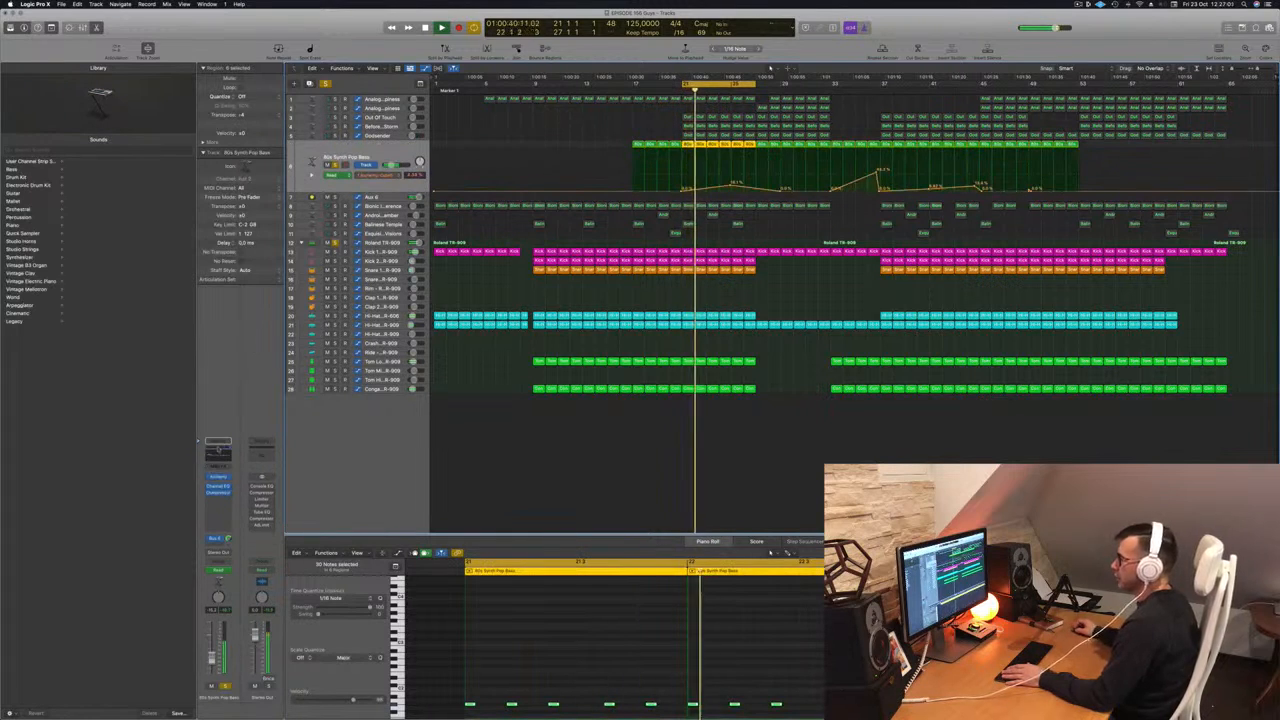
left_click(219, 454)
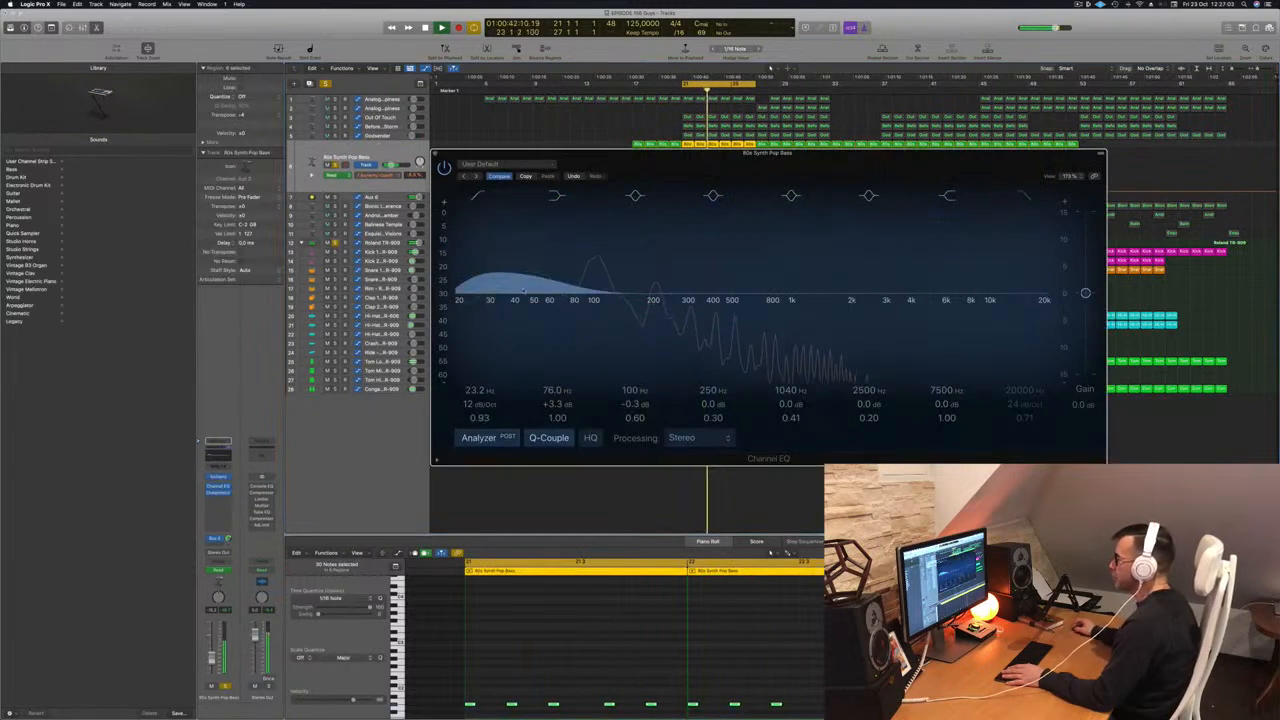
mouse_move(540, 285)
left_mouse_down()
mouse_move(547, 252)
mouse_move(545, 269)
left_mouse_up()
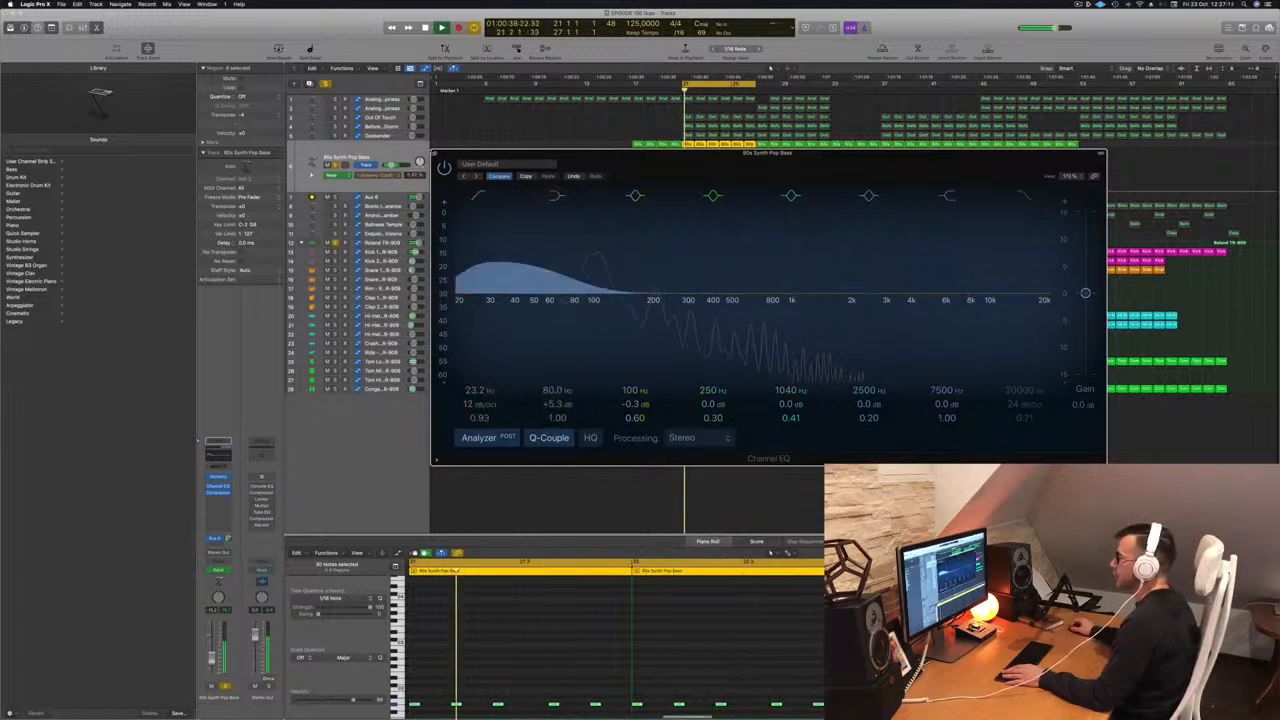
left_click(436, 155)
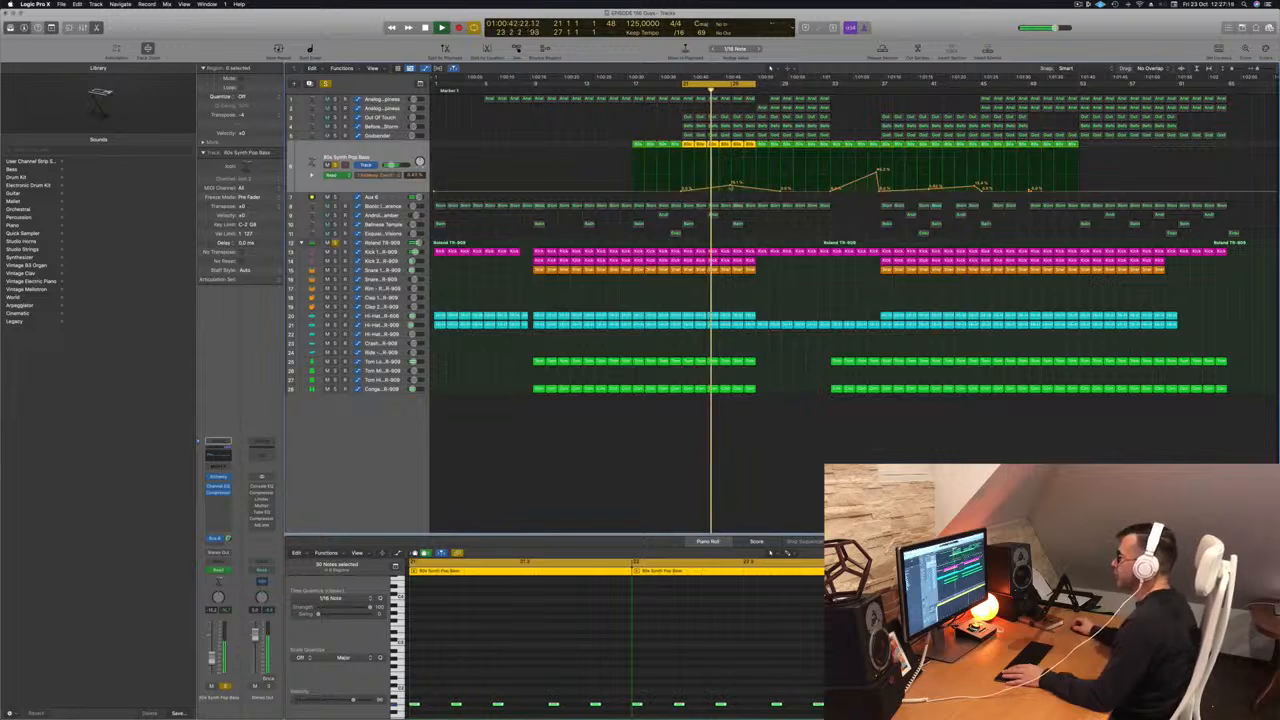
Reopen the 80s Synth Pop Bass Channel EQ and compare the sound with the EQ bypassed and active.
left_click(731, 186)
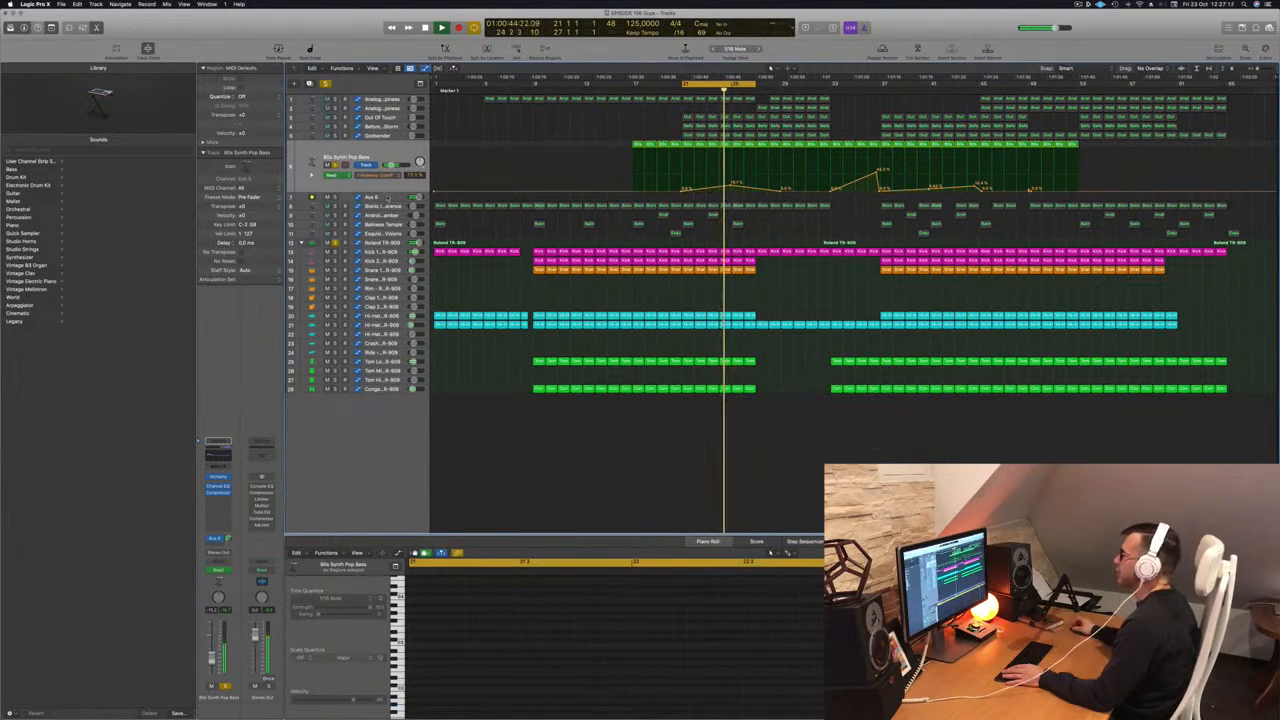
left_click(369, 154)
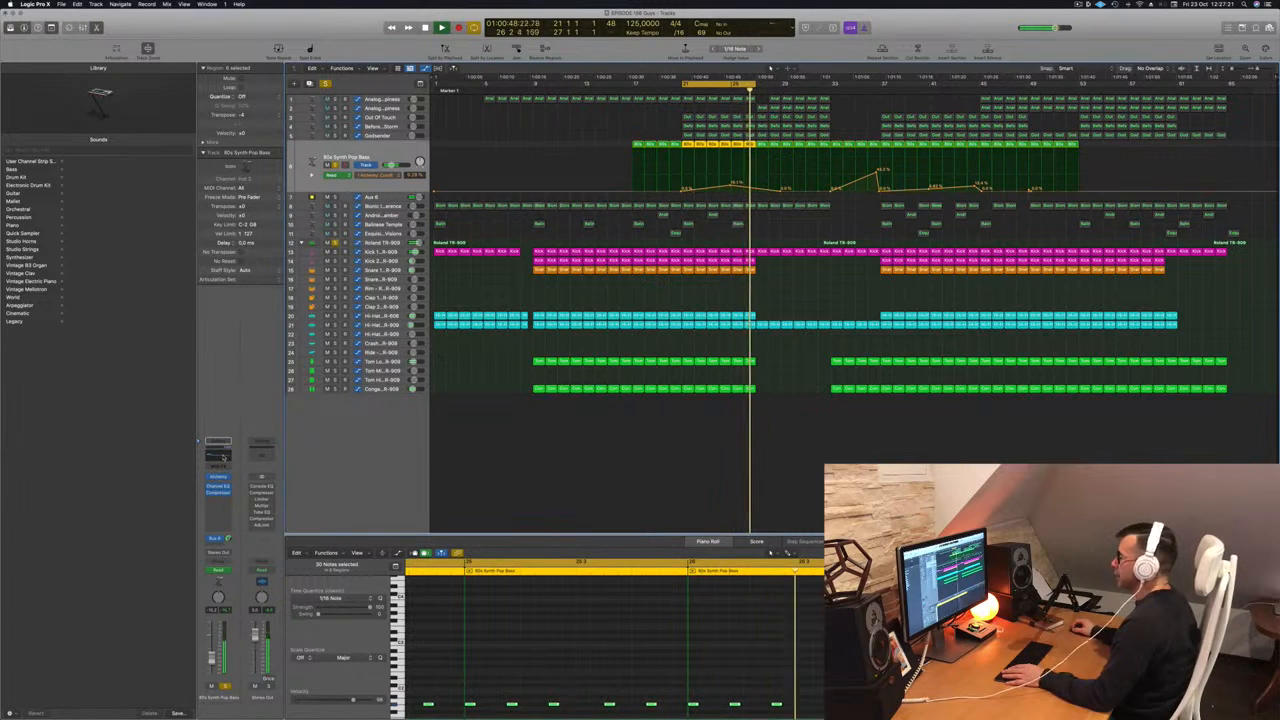
left_click(223, 457)
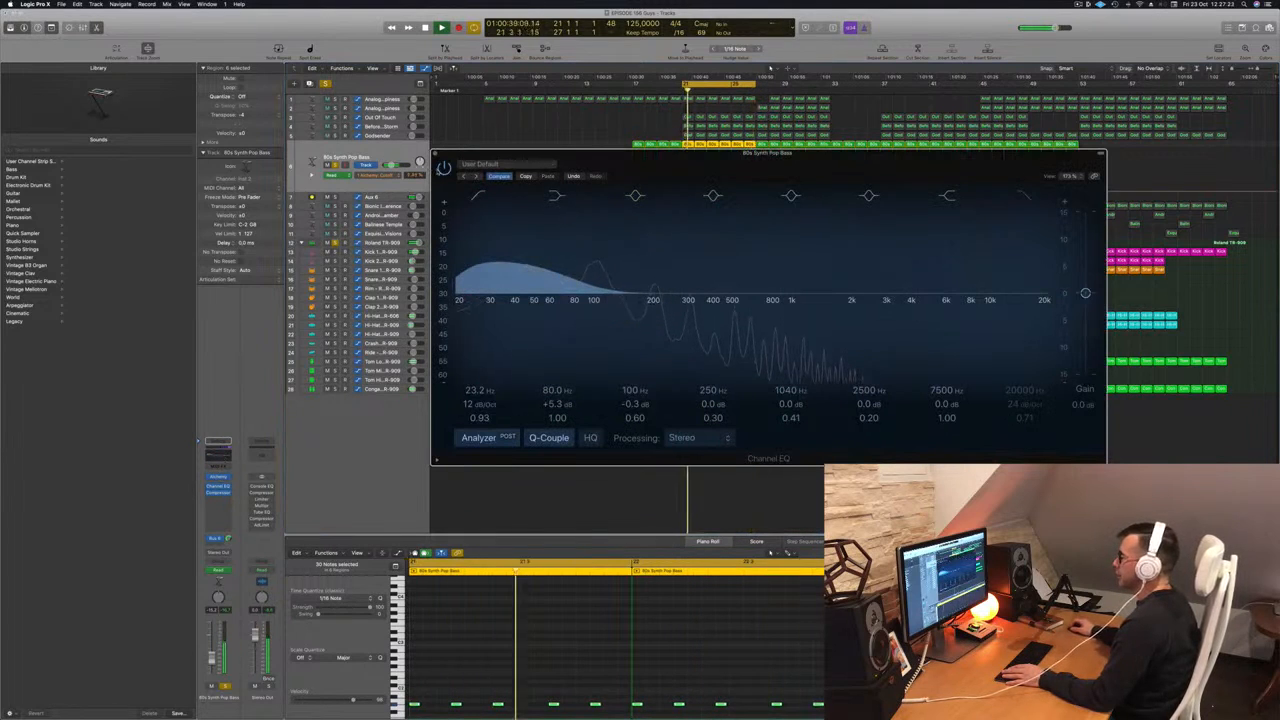
left_click(443, 168)
left_click(443, 168)
left_click_drag(722, 159, 754, 172)
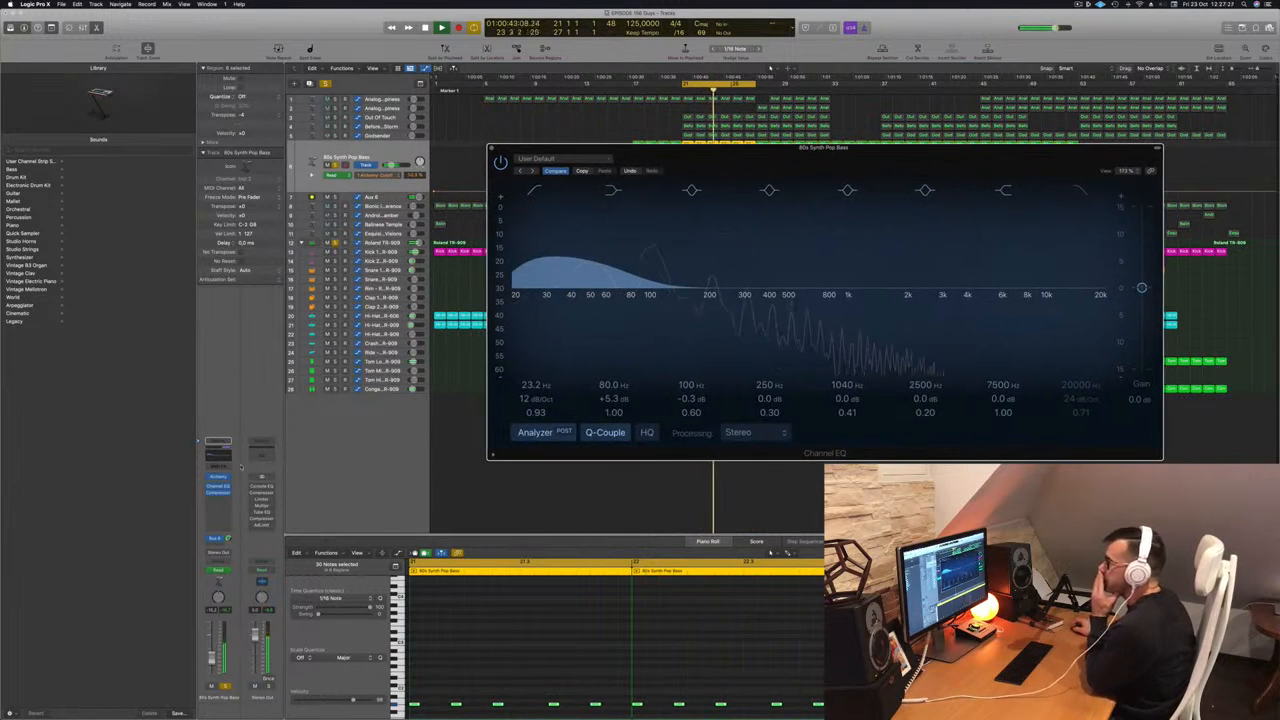
Inspect the Alchemy instrument of the 80s Synth Pop Bass, then close it and the Channel EQ.
left_click(218, 477)
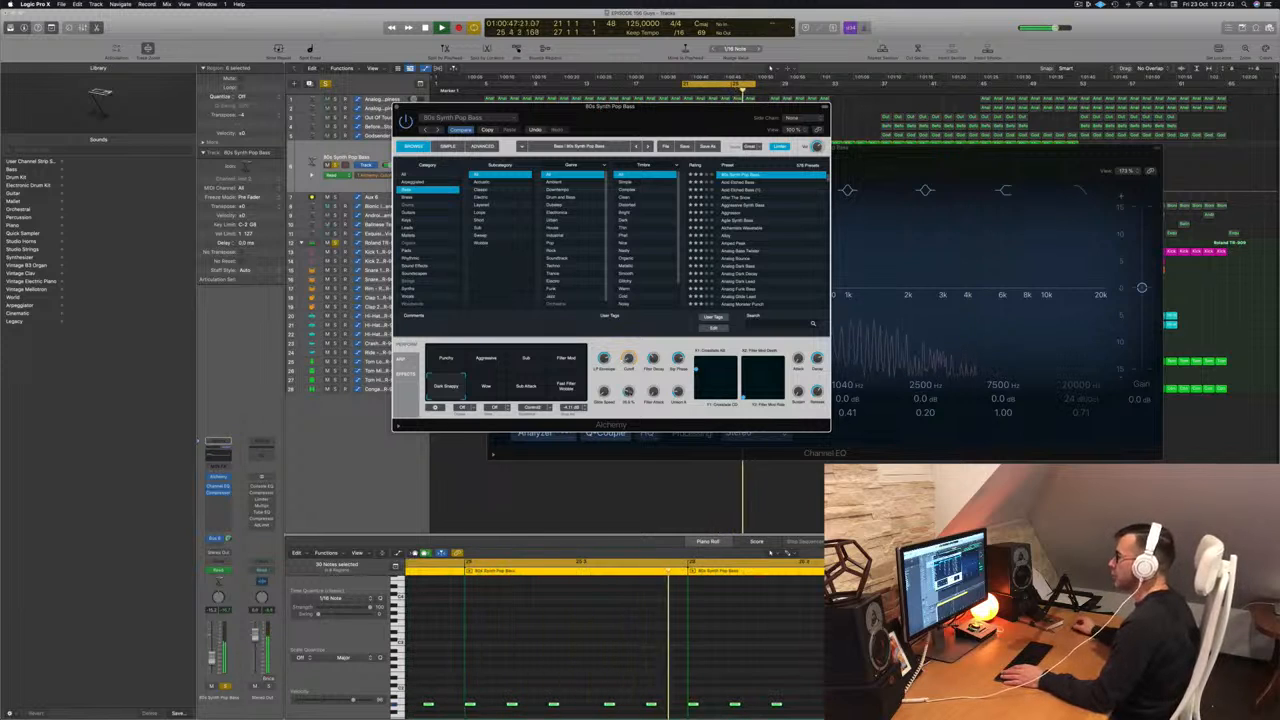
left_click(397, 107)
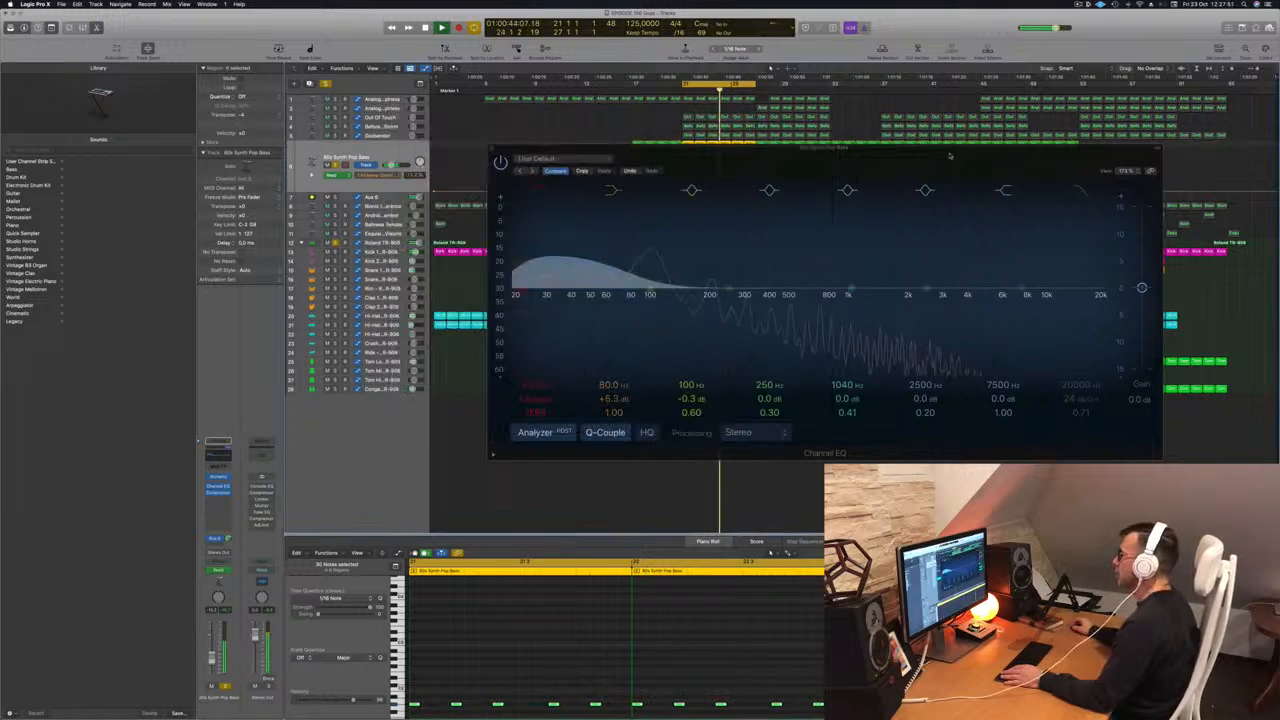
left_click_drag(912, 149, 834, 186)
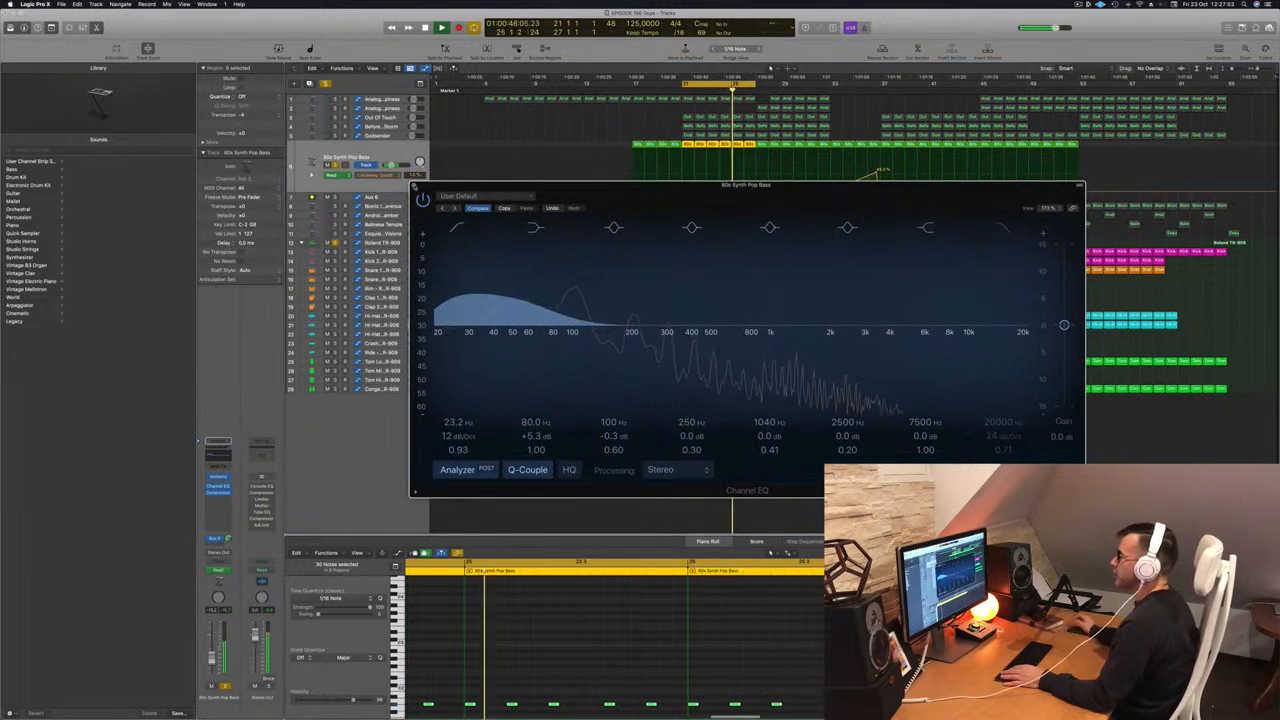
left_click(415, 186)
Examine the Aux 6 automation curve and the narrow peak in its Channel EQ, then close the plug-in.
left_click(383, 197)
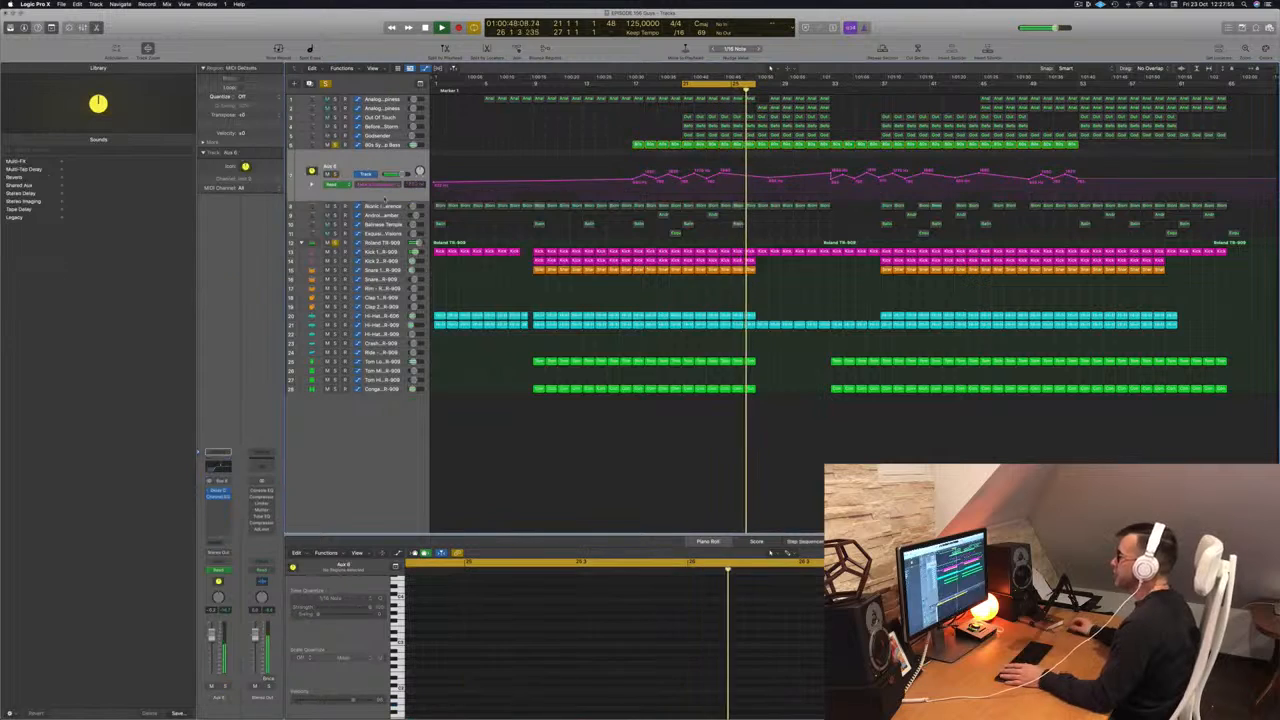
left_click(745, 176)
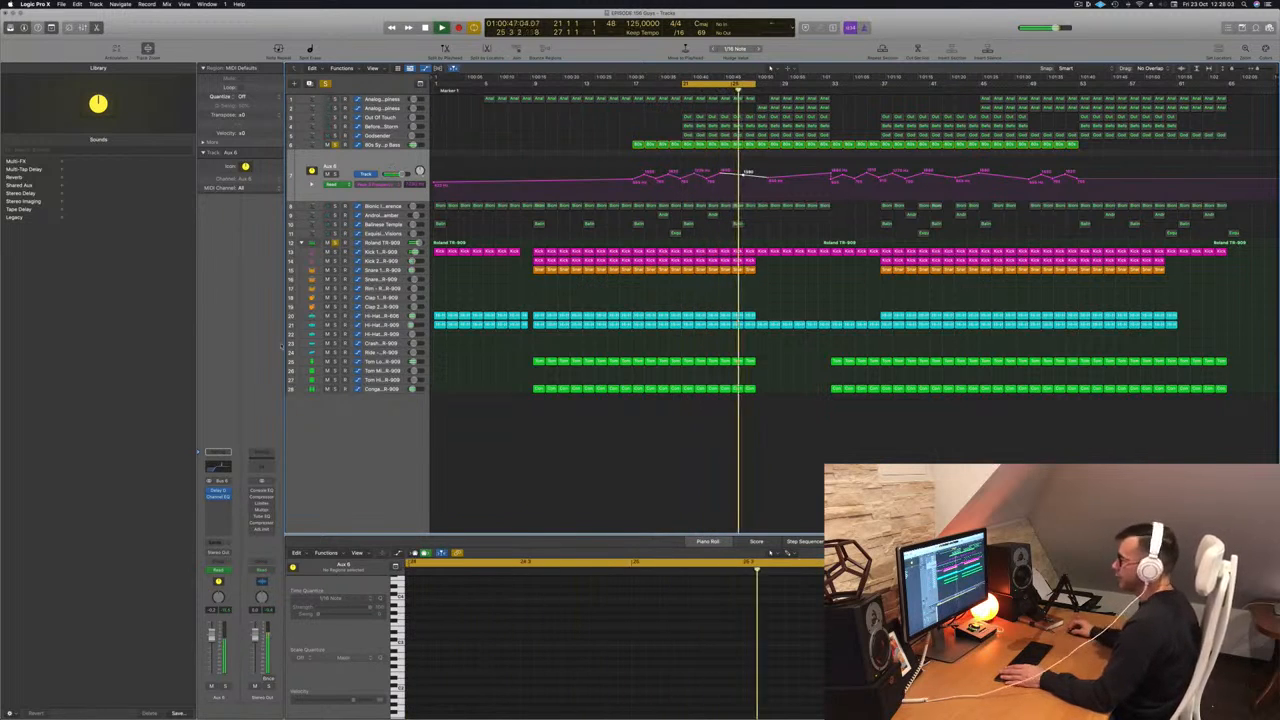
left_click(217, 465)
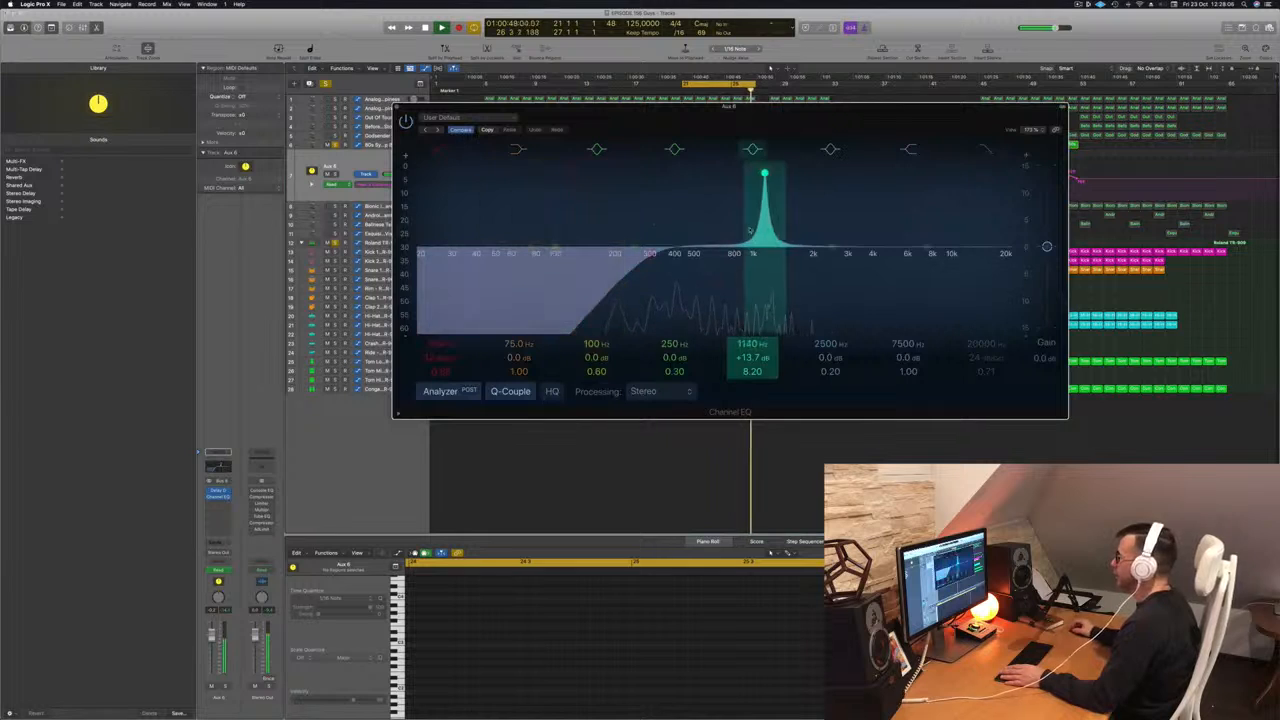
left_click_drag(763, 213, 645, 247)
left_click(397, 107)
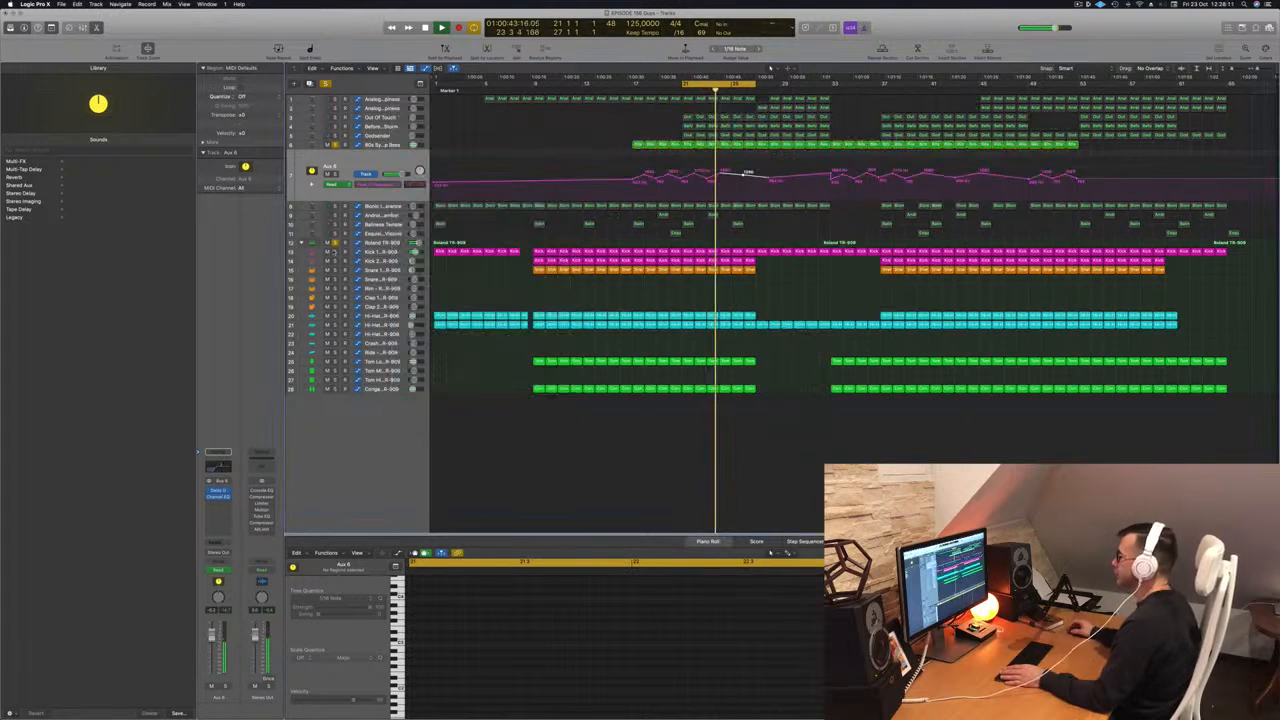
Restart playback from the cycle start and solo the Analogue Happiness track together with the drums and bass.
key("space")
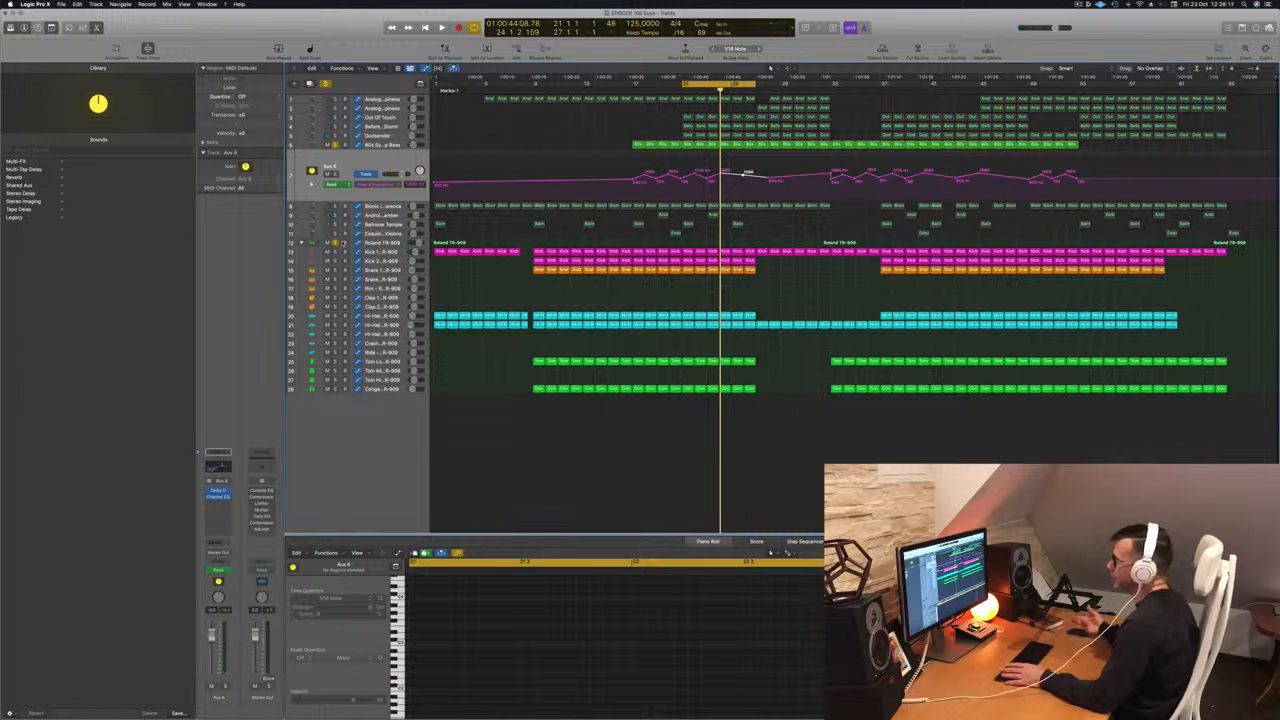
key("space")
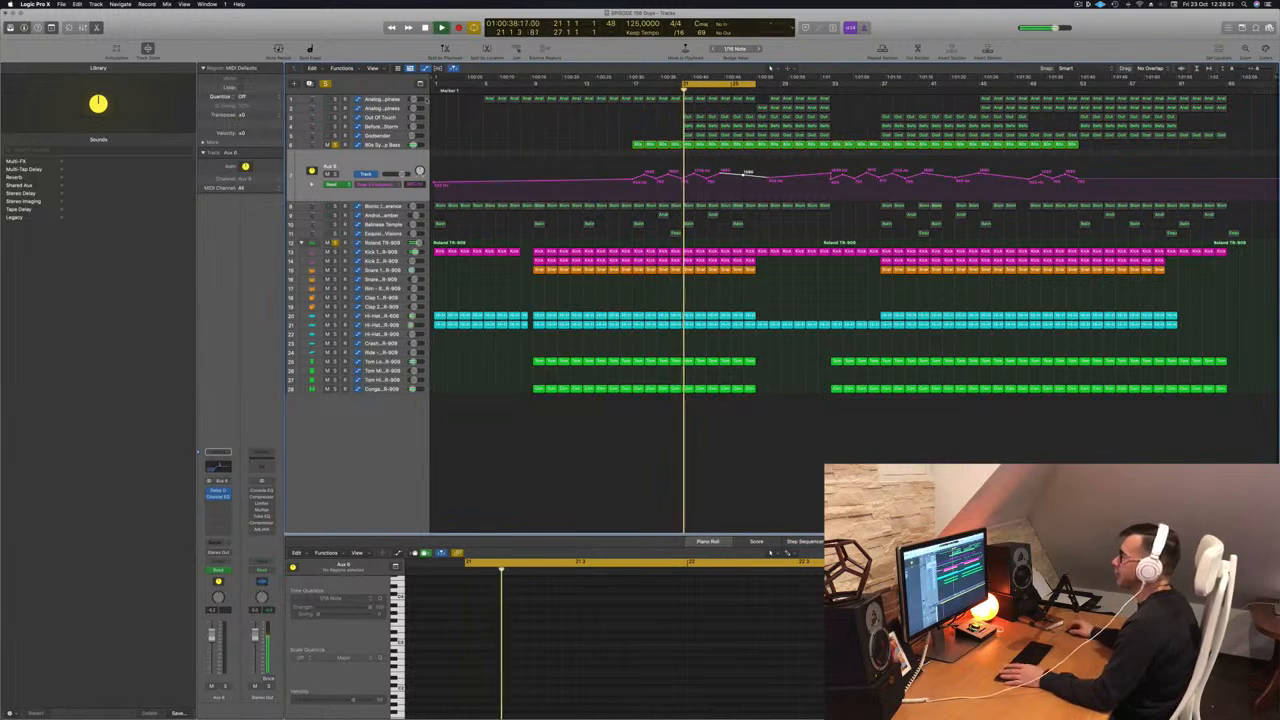
left_click(312, 99)
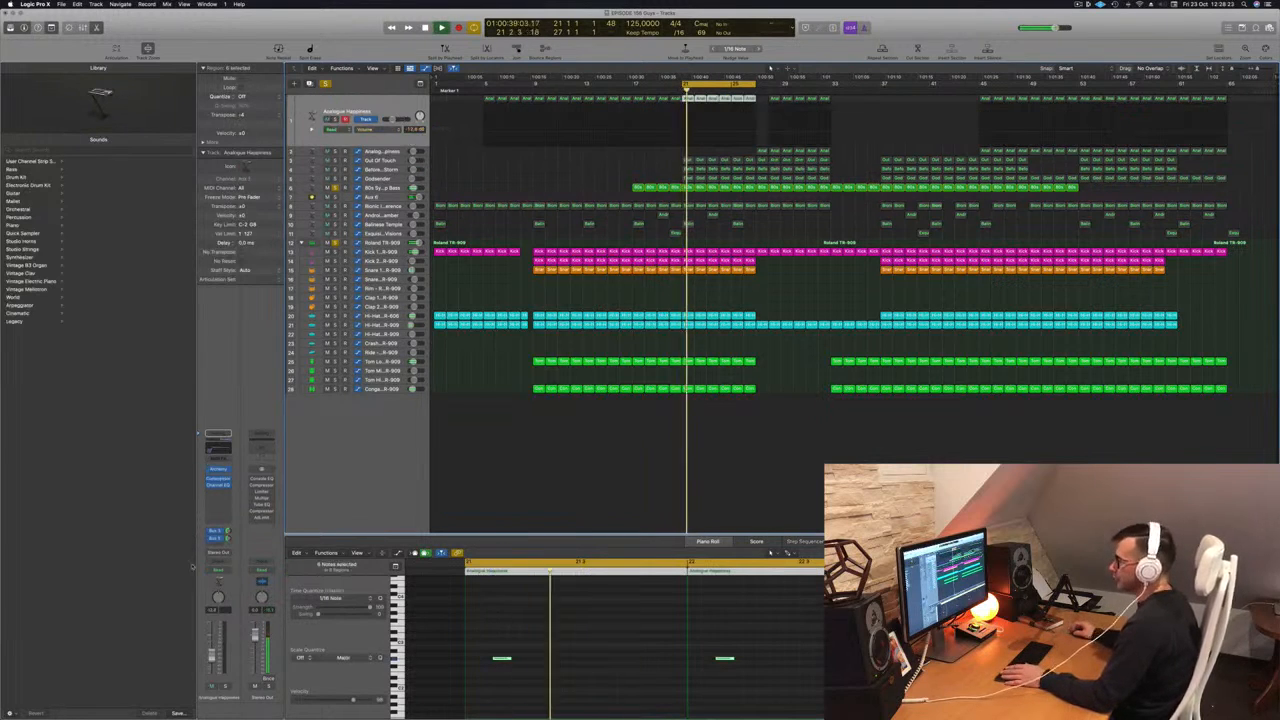
left_click(225, 686)
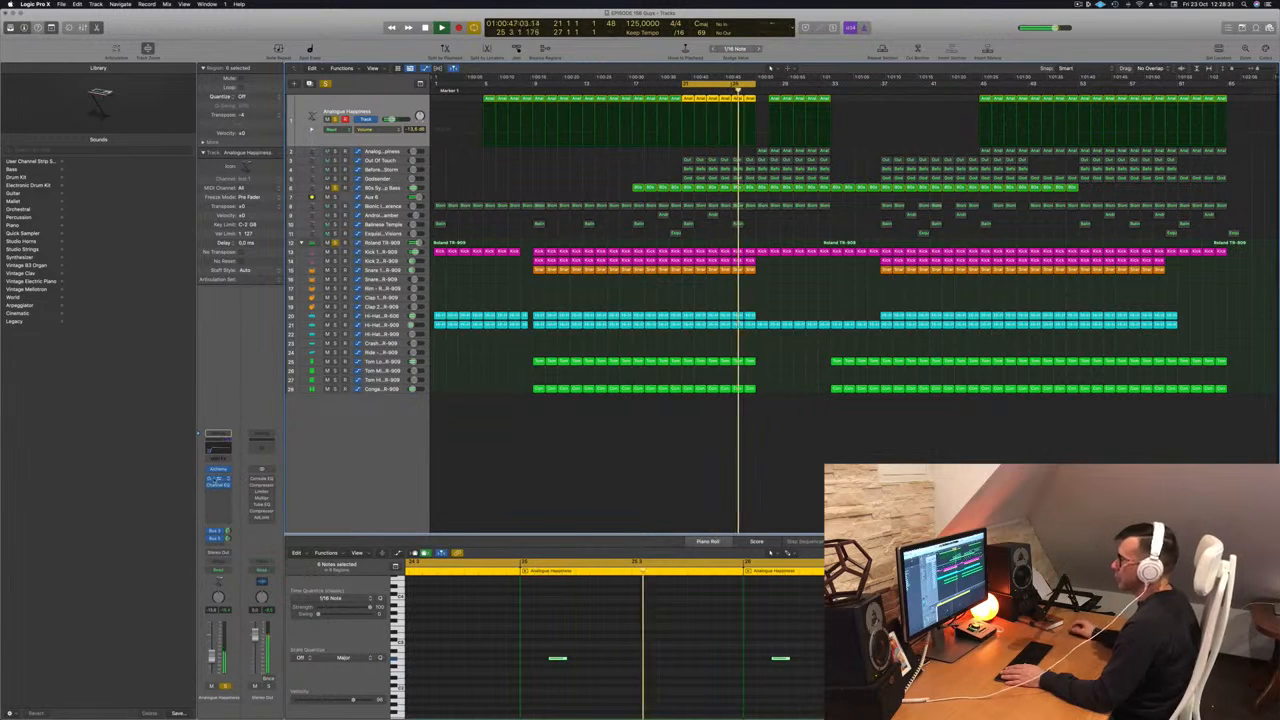
Check the Analogue Happiness sends and copy its Compressor to the insert slot below ChromaVerb on the Bus 5 aux channel.
left_click(215, 534)
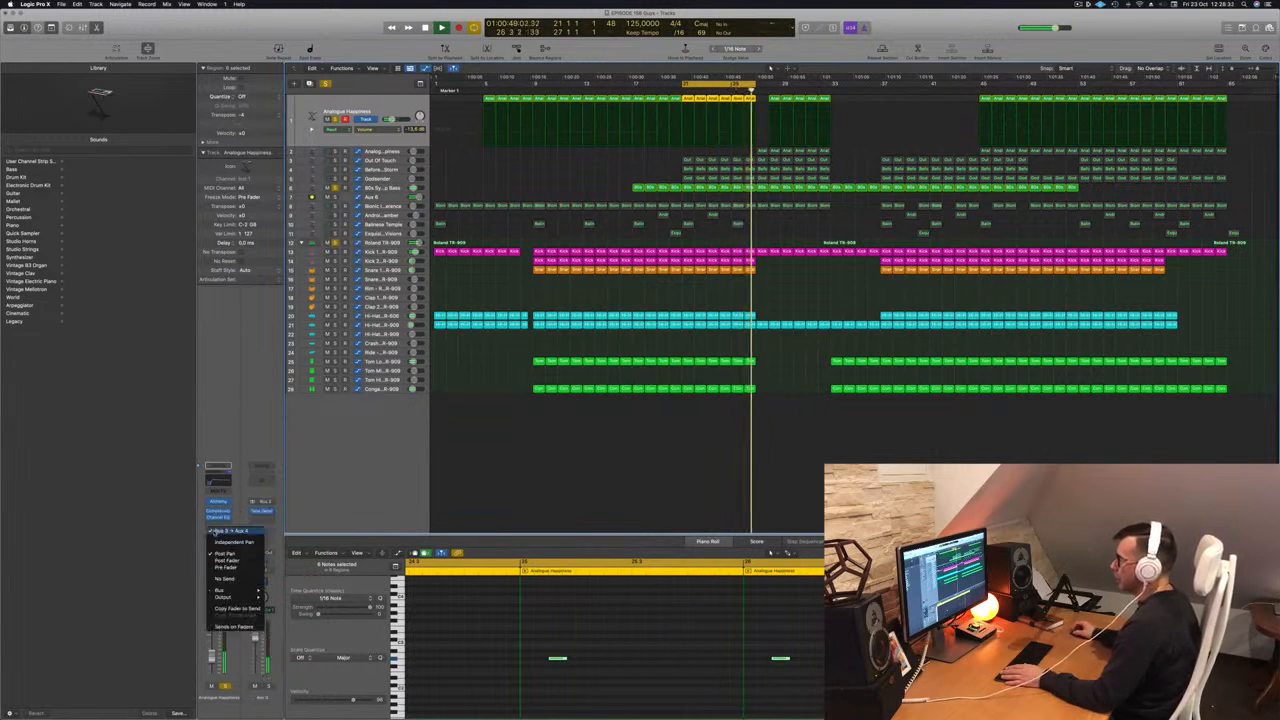
left_click(224, 492)
left_click(215, 538)
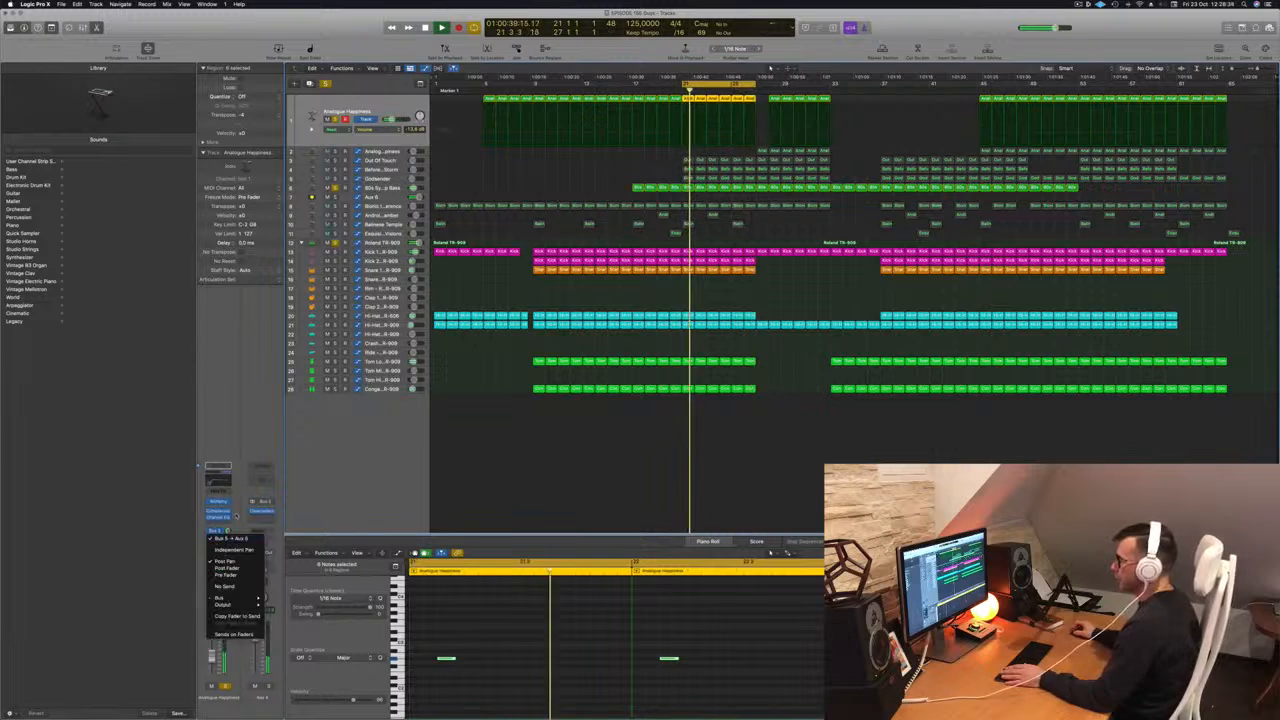
left_click(232, 509)
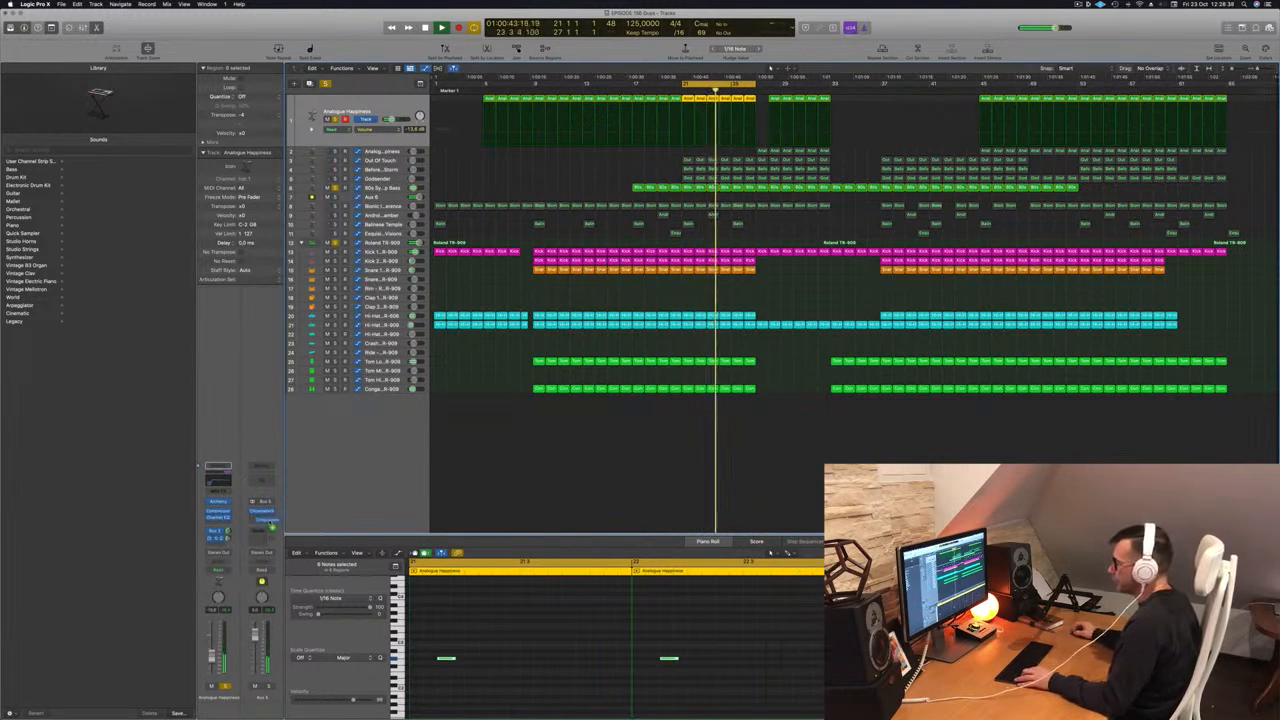
Inspect the copied Compressor on Aux 5 during playback and close its plug-in window.
left_click(263, 518)
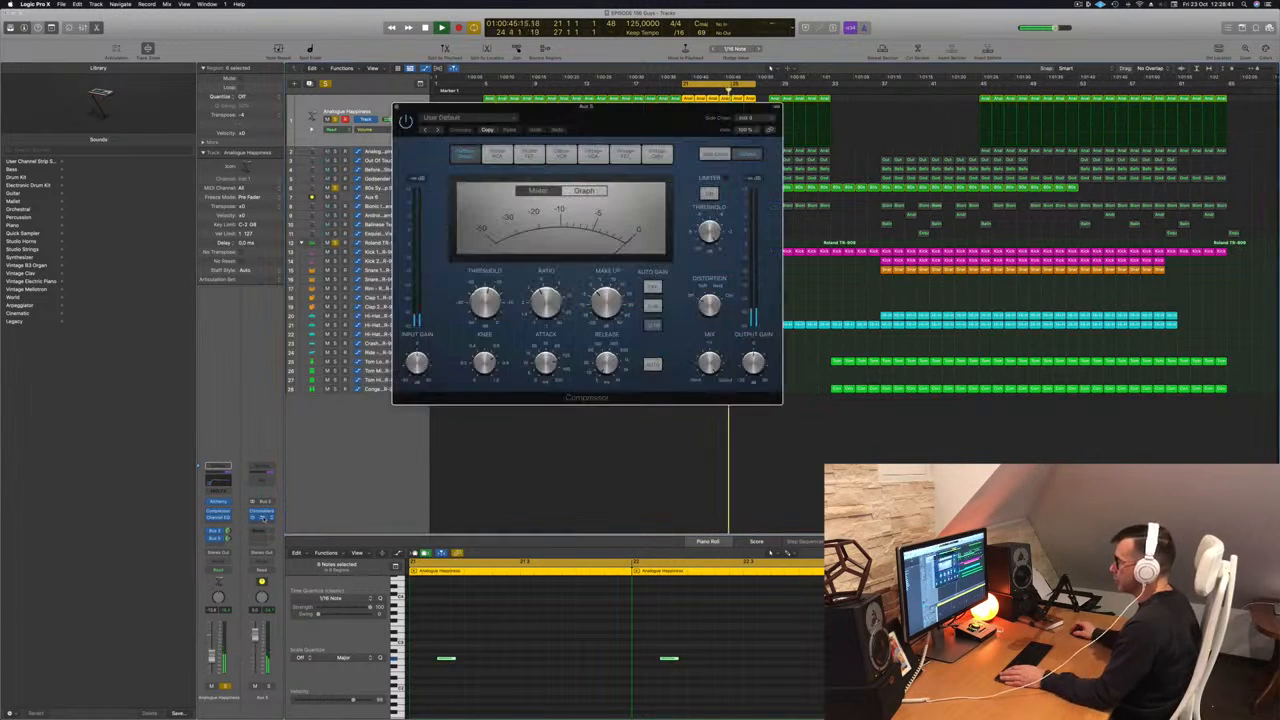
left_click_drag(636, 90, 805, 182)
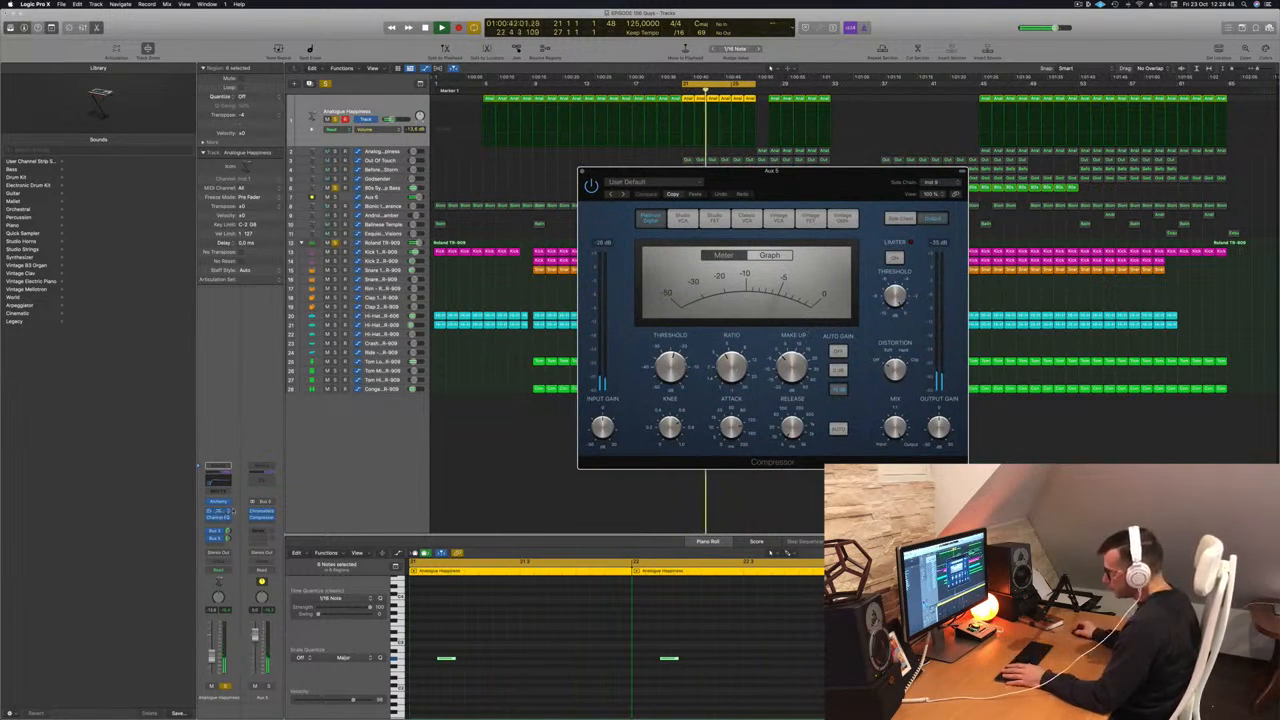
left_click_drag(776, 192, 641, 172)
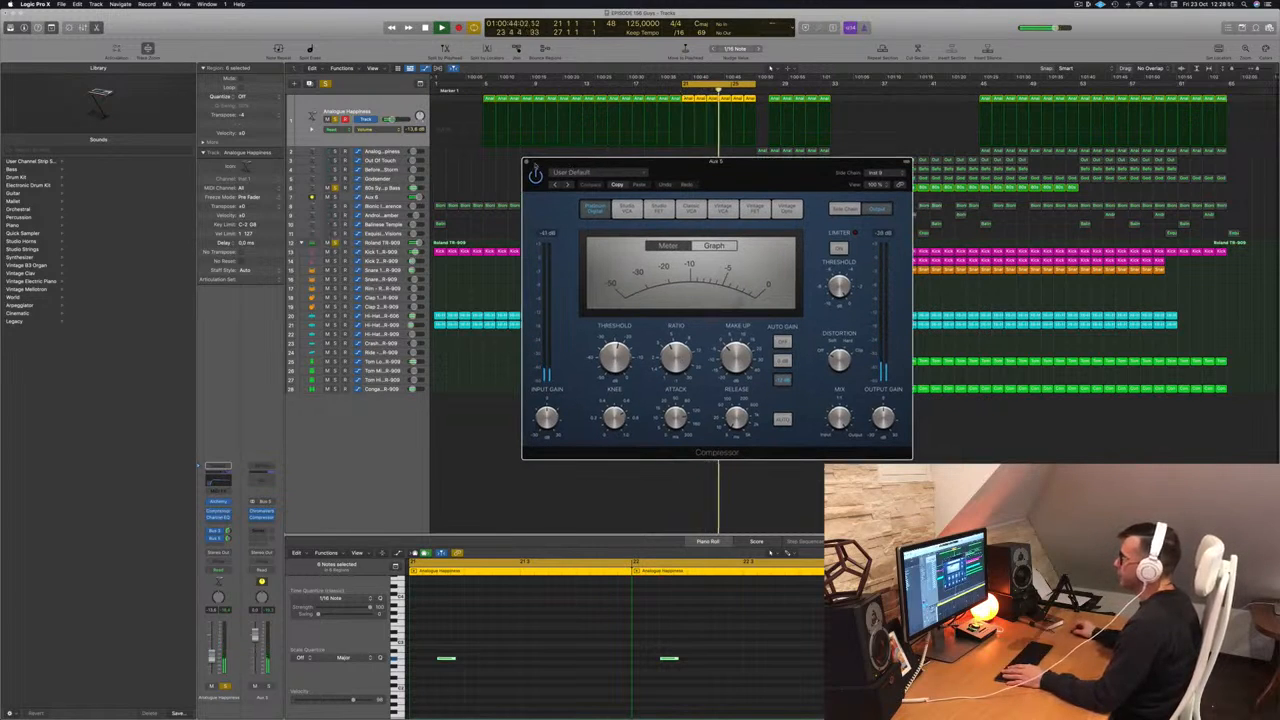
left_click(527, 162)
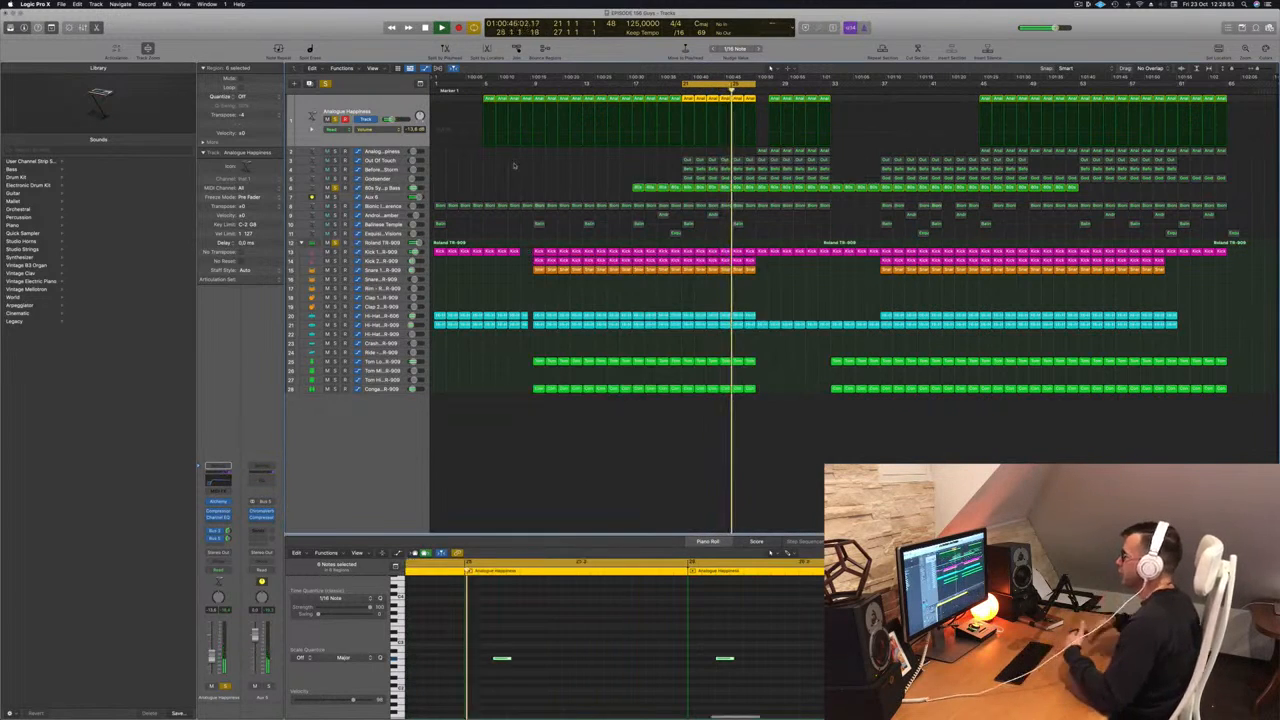
Restart playback, add the Bionic Interference track to the solo, and select the Kick 1 track.
key("space")
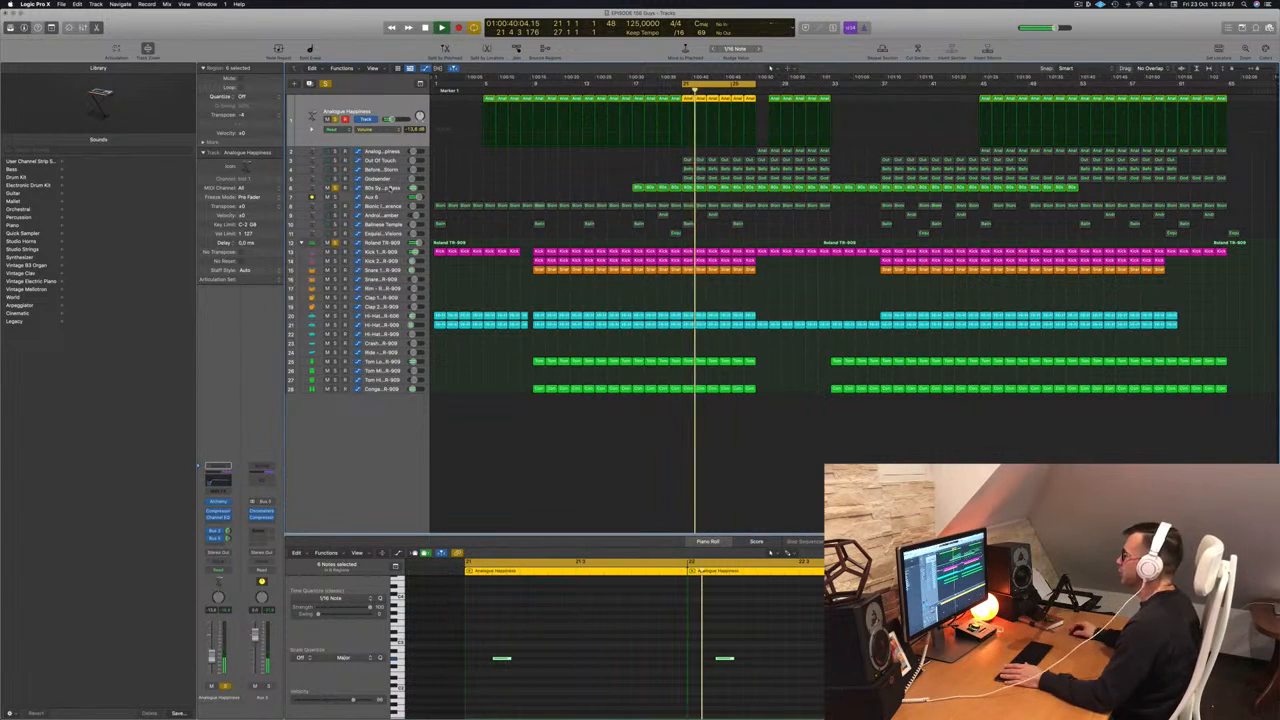
left_click(394, 188)
left_click(396, 206)
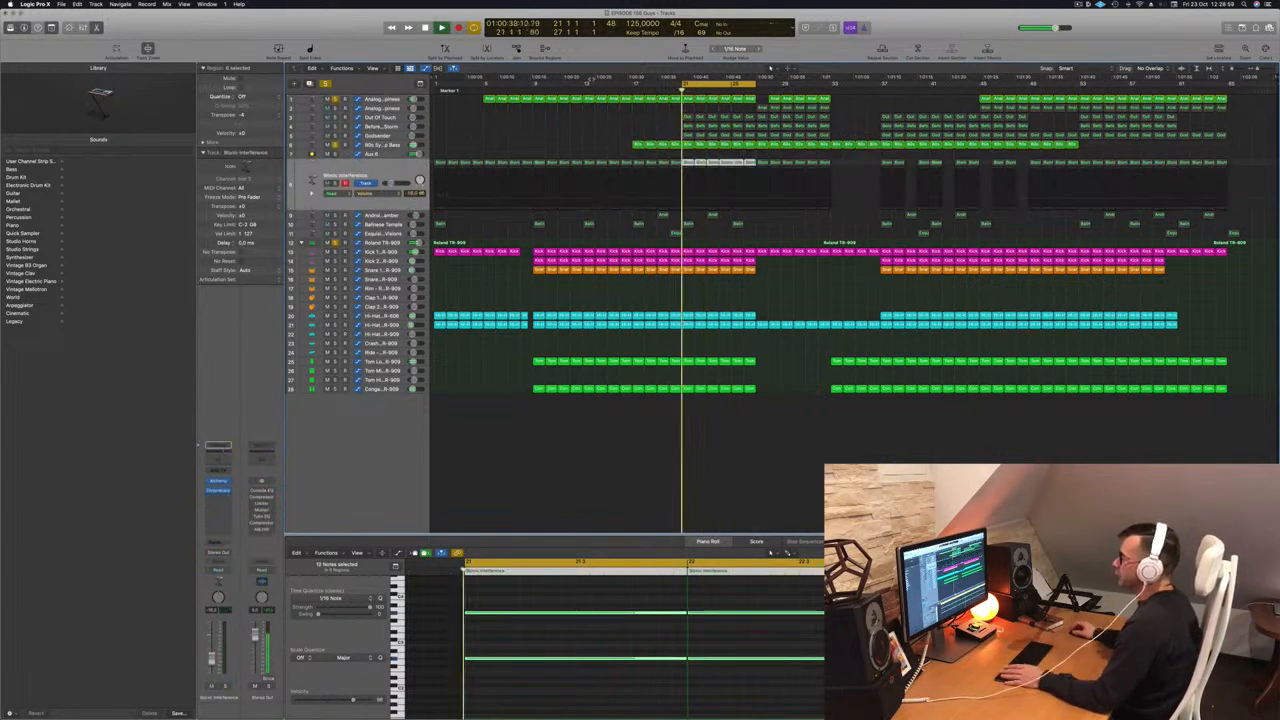
left_click(335, 184)
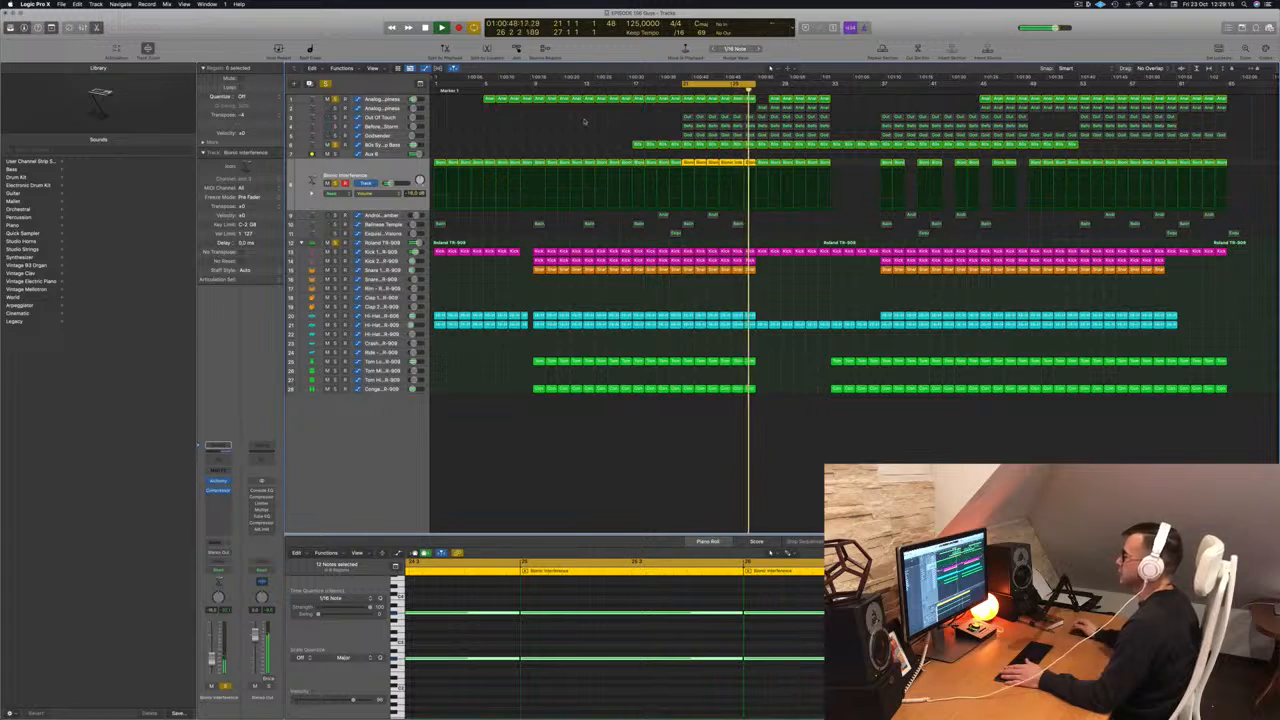
left_click(381, 252)
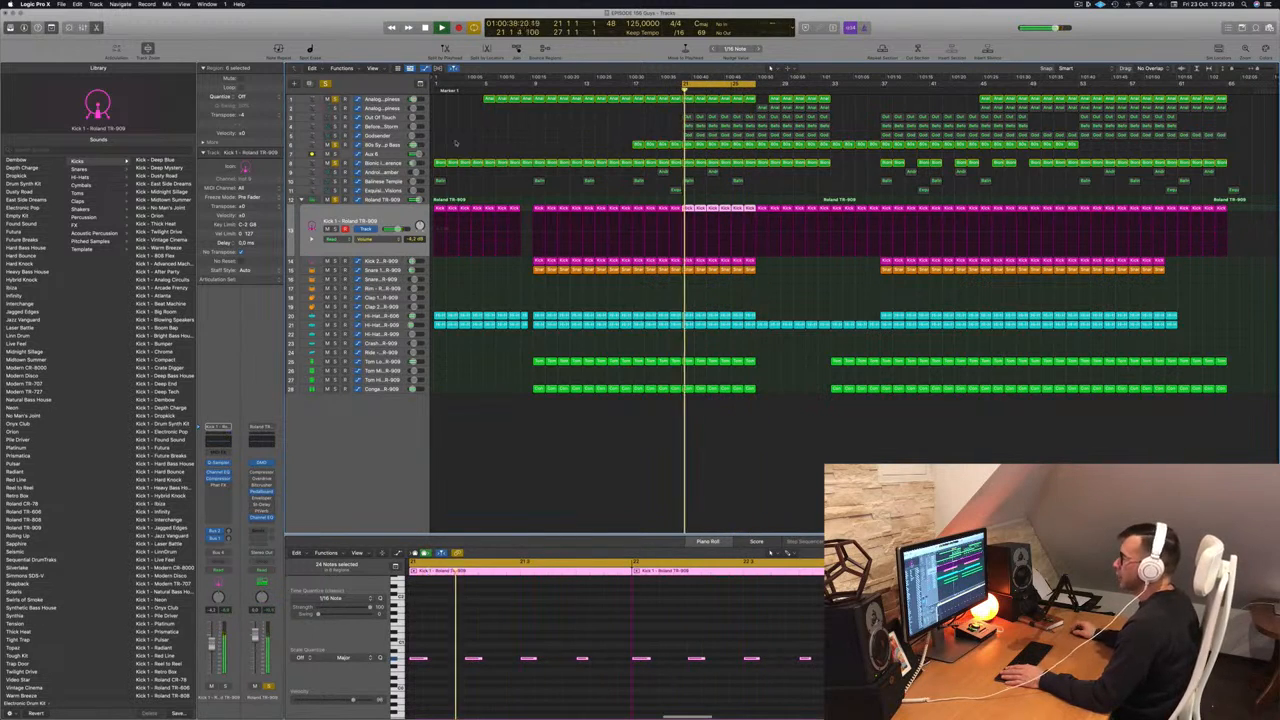
Set the 80s Synth Pop Bass low shelf to +3.4 dB at 80.5 Hz, close the Channel EQ, and leave its Compressor open.
left_click(397, 144)
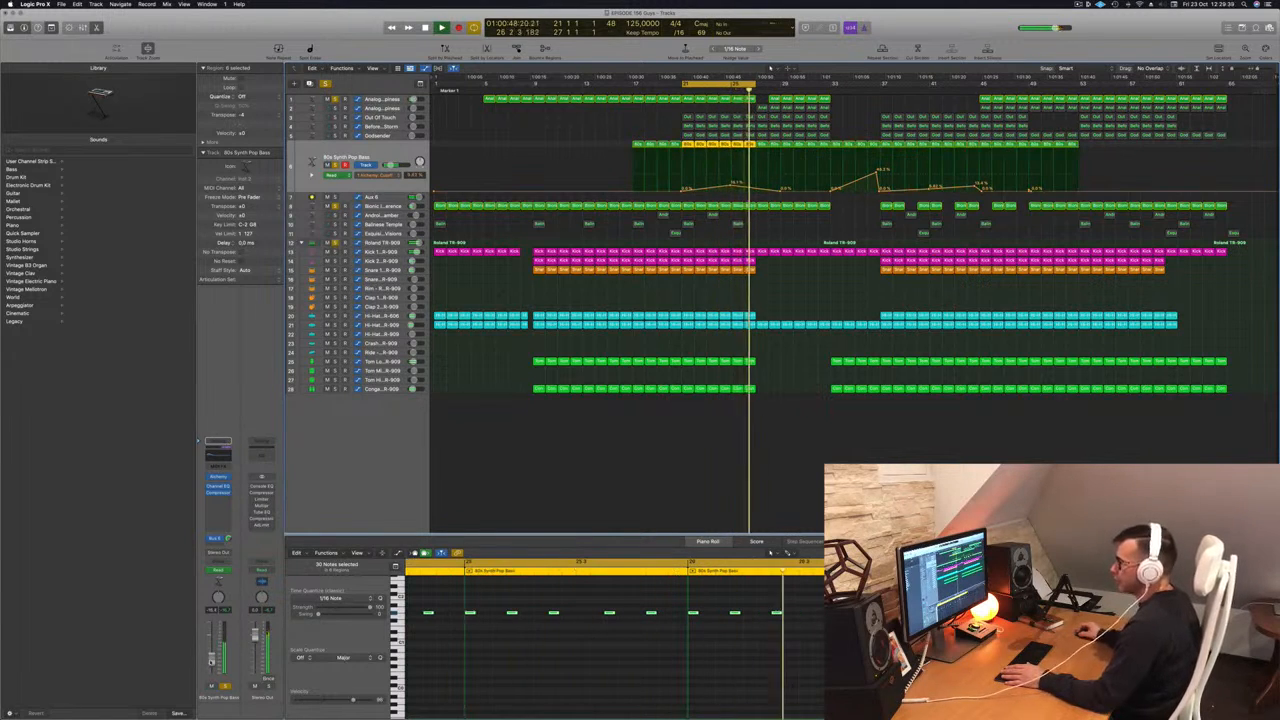
left_click(217, 493)
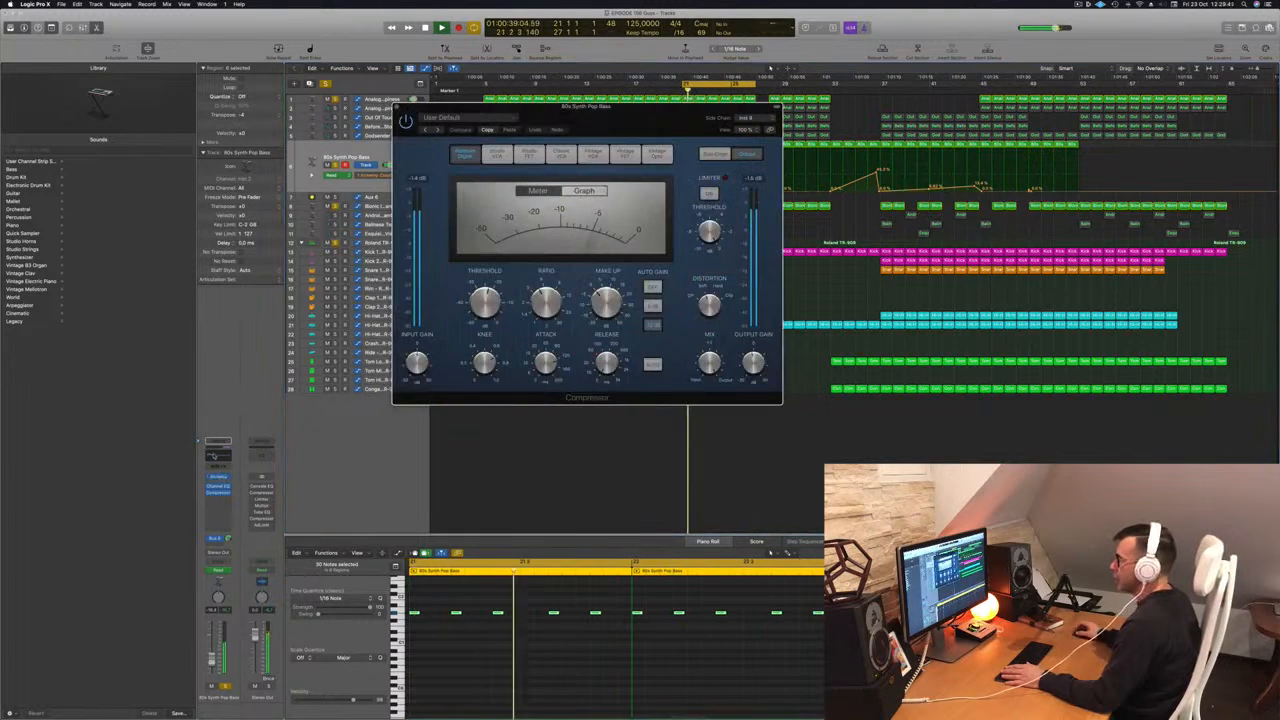
left_click(213, 456)
left_click(213, 456)
left_click(213, 456)
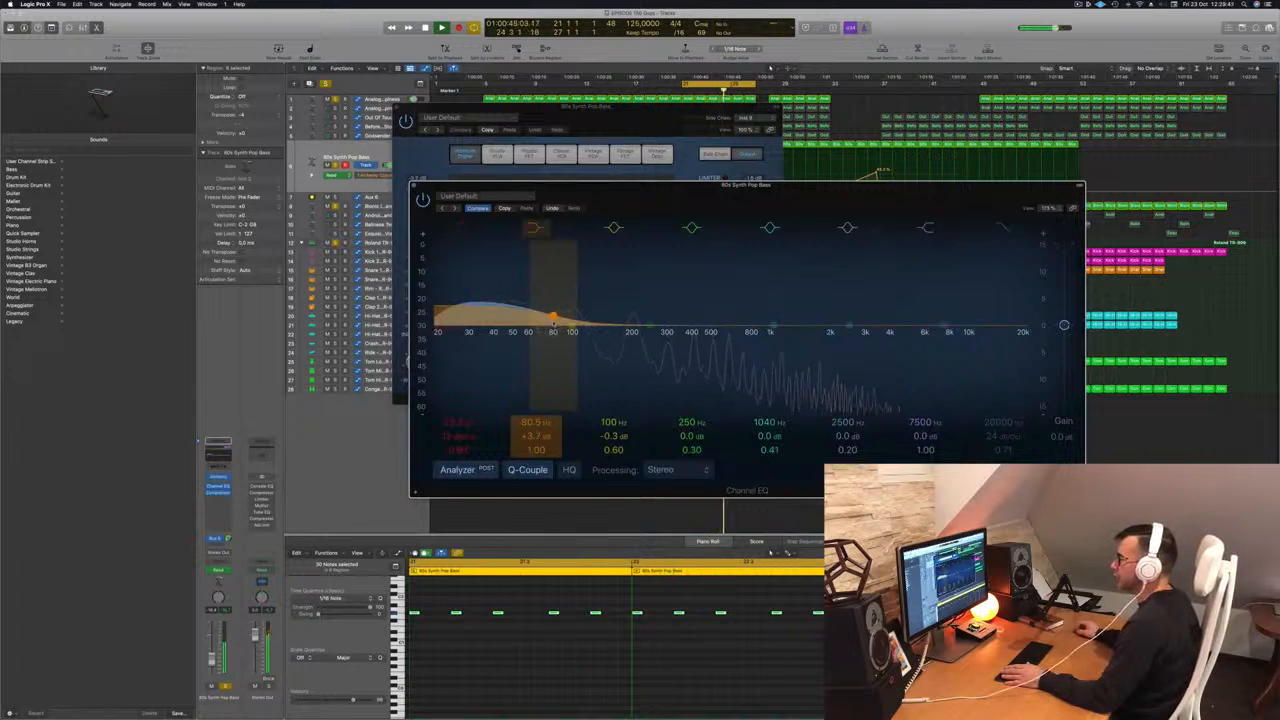
left_click_drag(553, 323, 553, 325)
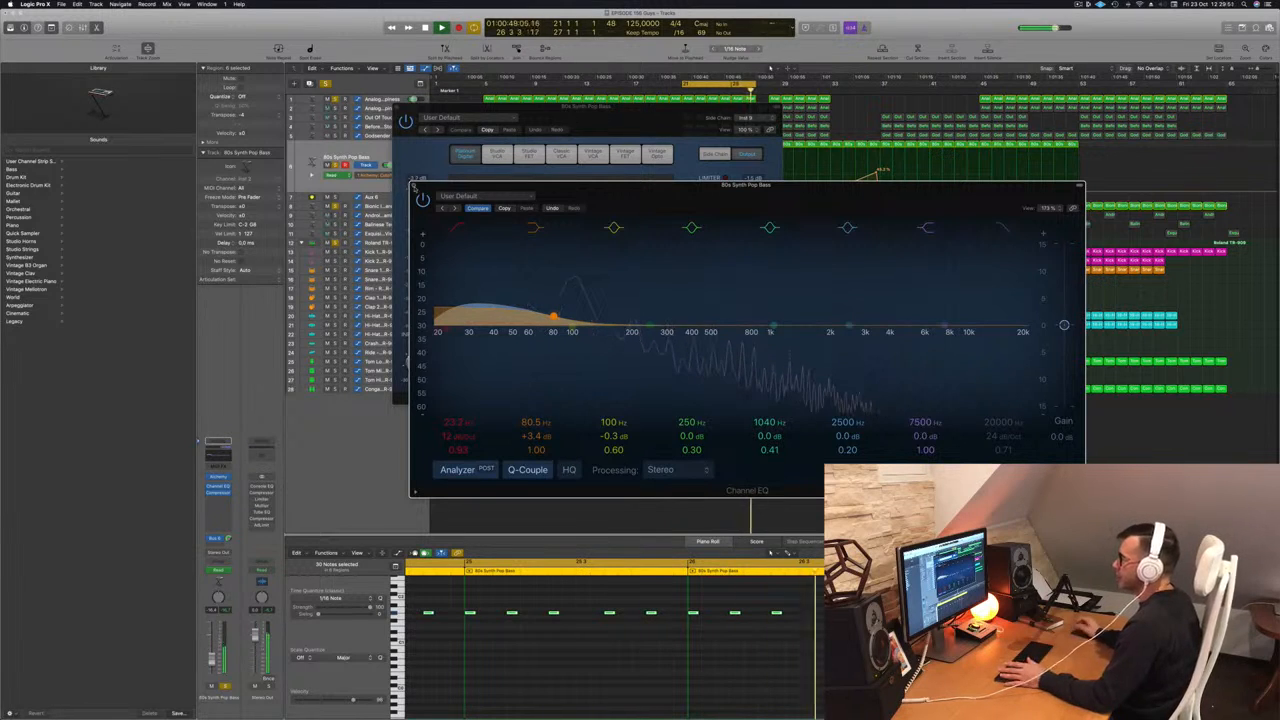
left_click(416, 187)
left_click_drag(603, 134, 619, 142)
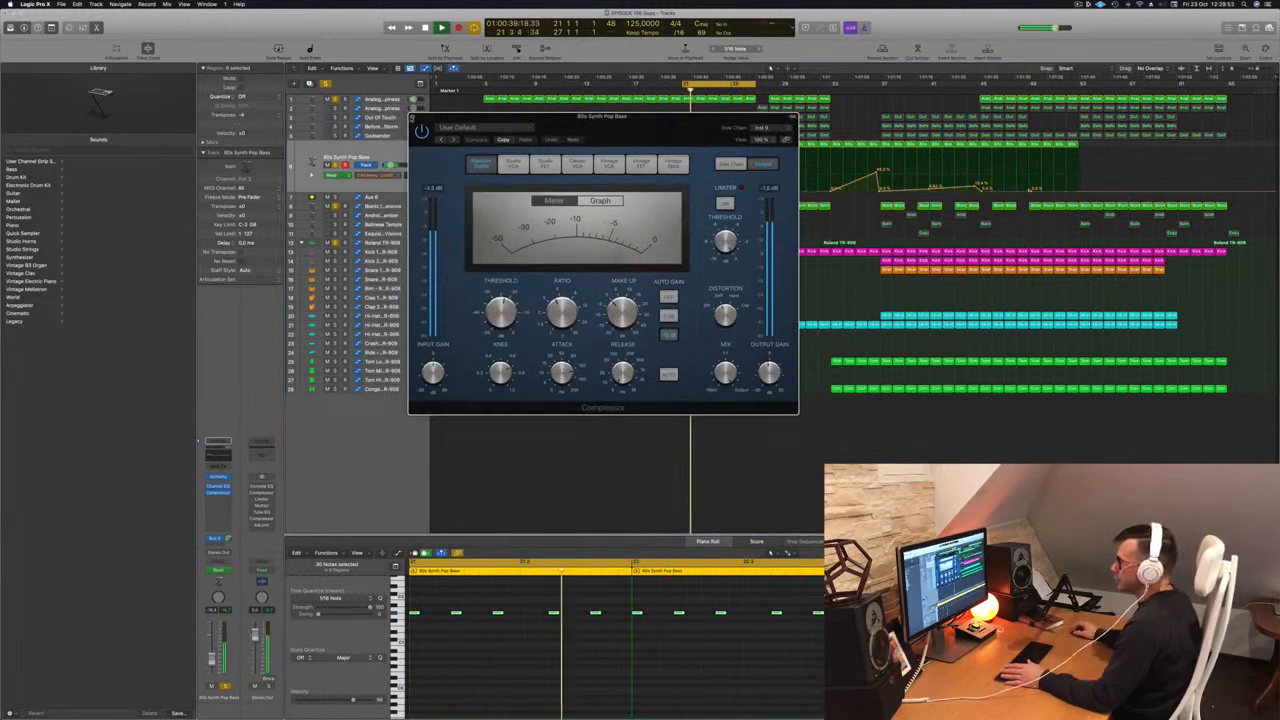
Close the bass Compressor, select the Godsender track, and add it to the solo.
left_click(415, 114)
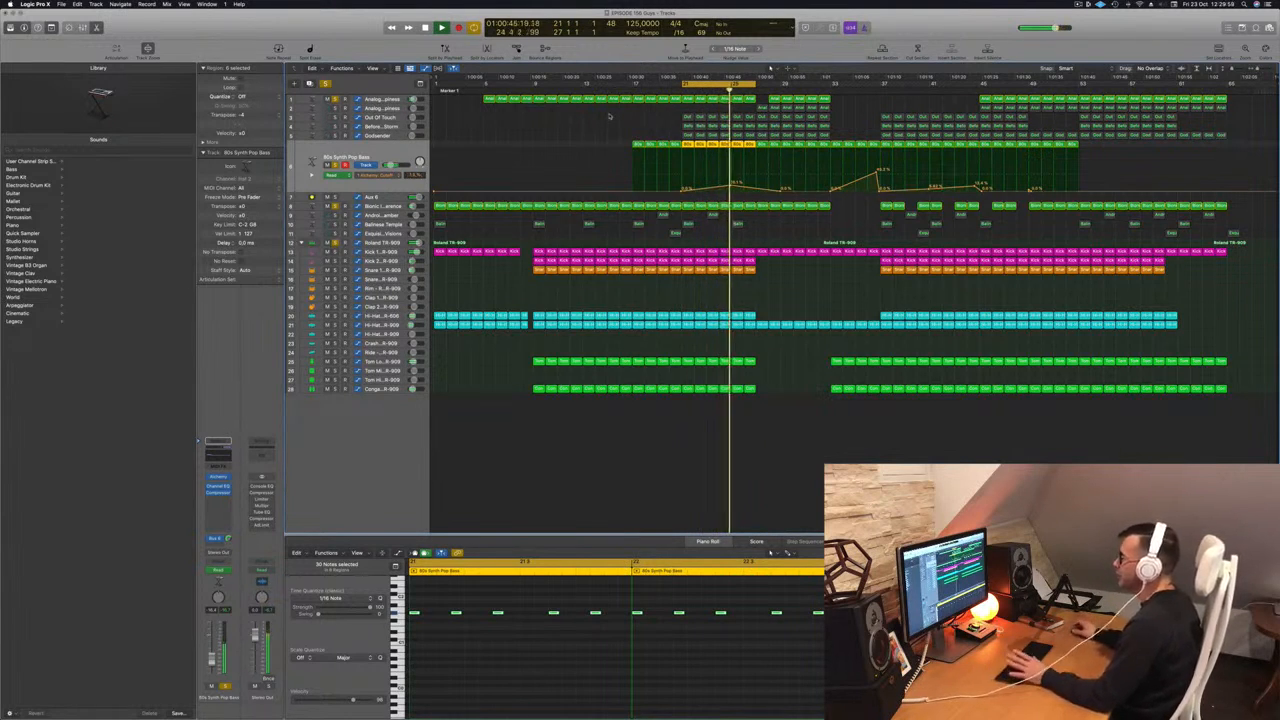
left_click(543, 123)
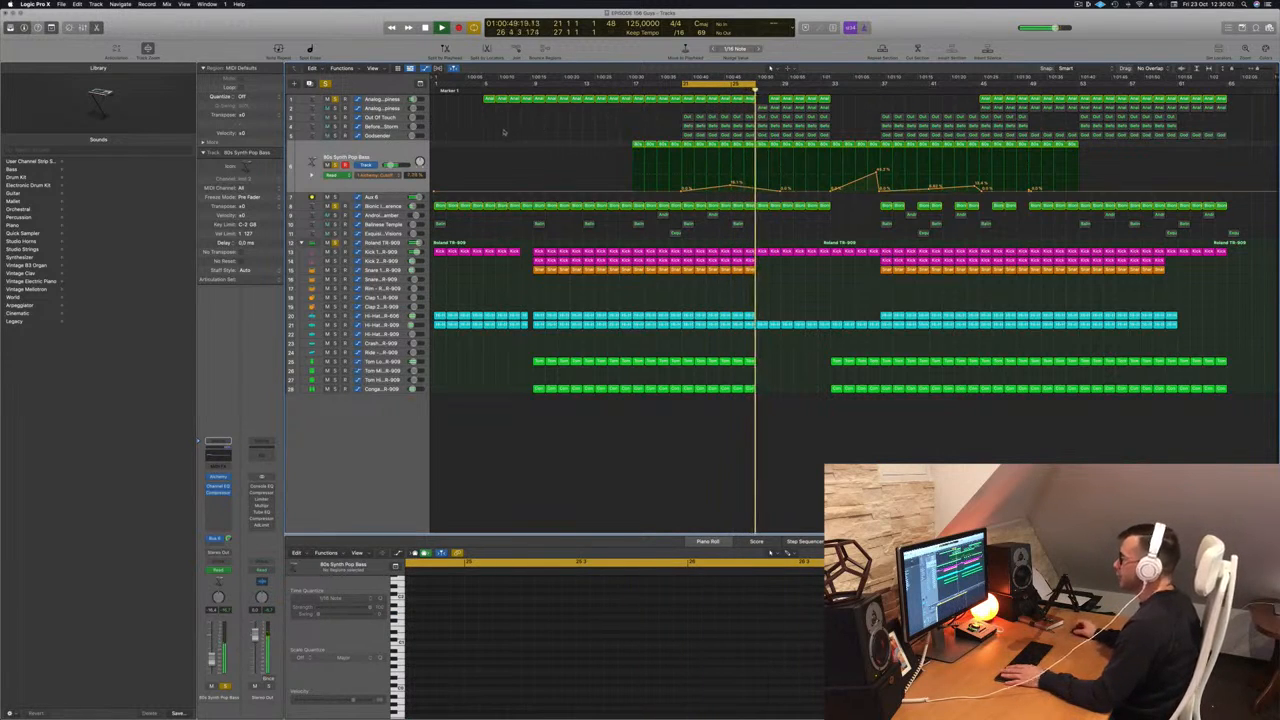
left_click(383, 134)
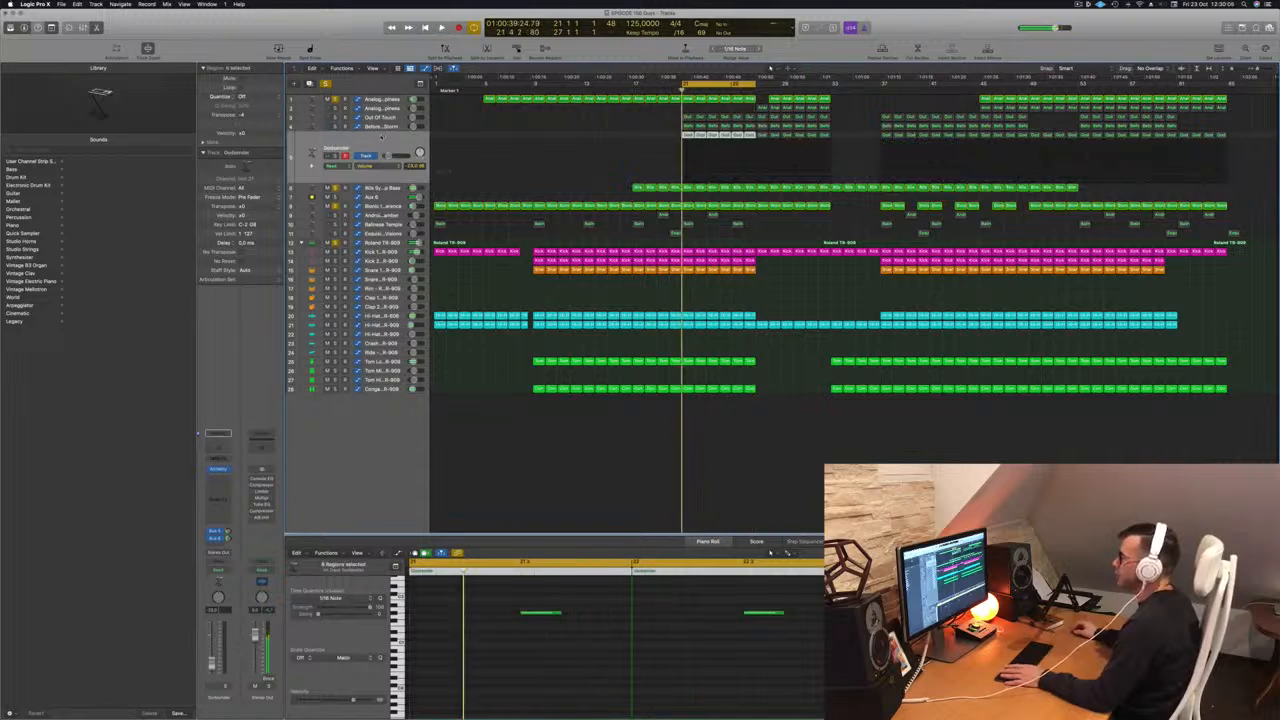
left_click(336, 156)
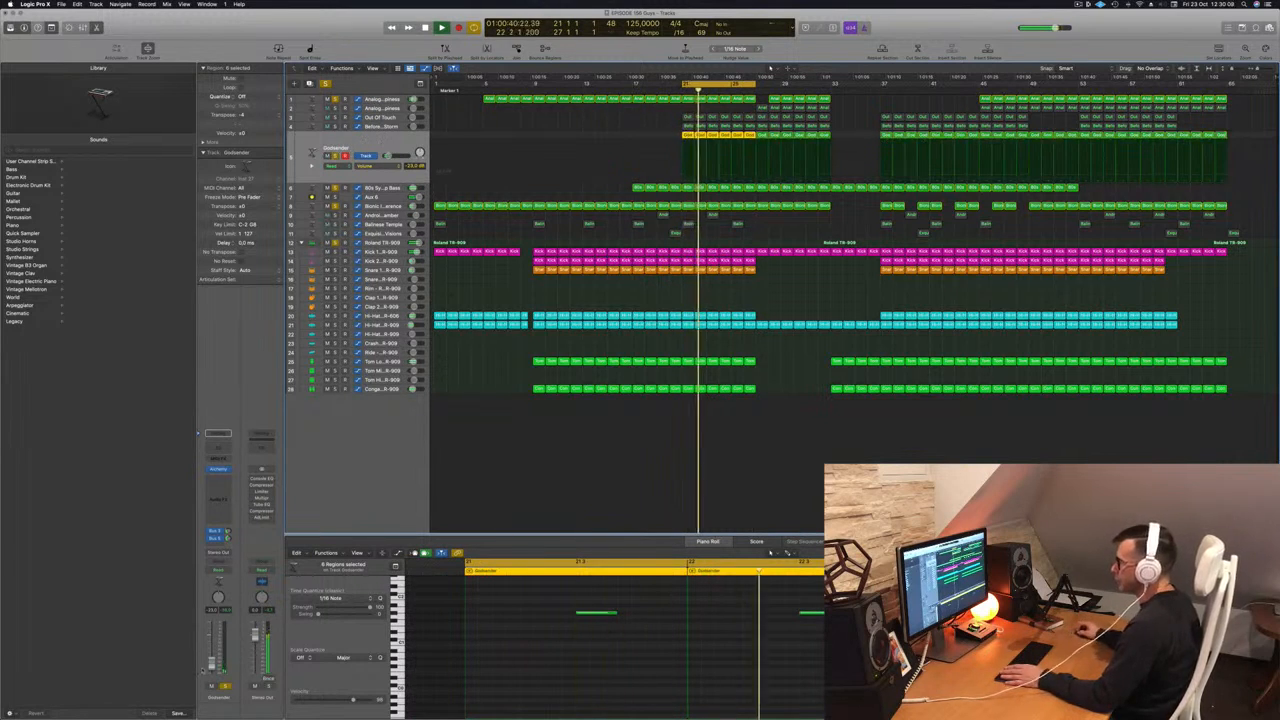
Add a Channel EQ to Godsender and set its low cut to 212 Hz at 18 dB/Oct.
left_click(217, 445)
left_click(440, 149)
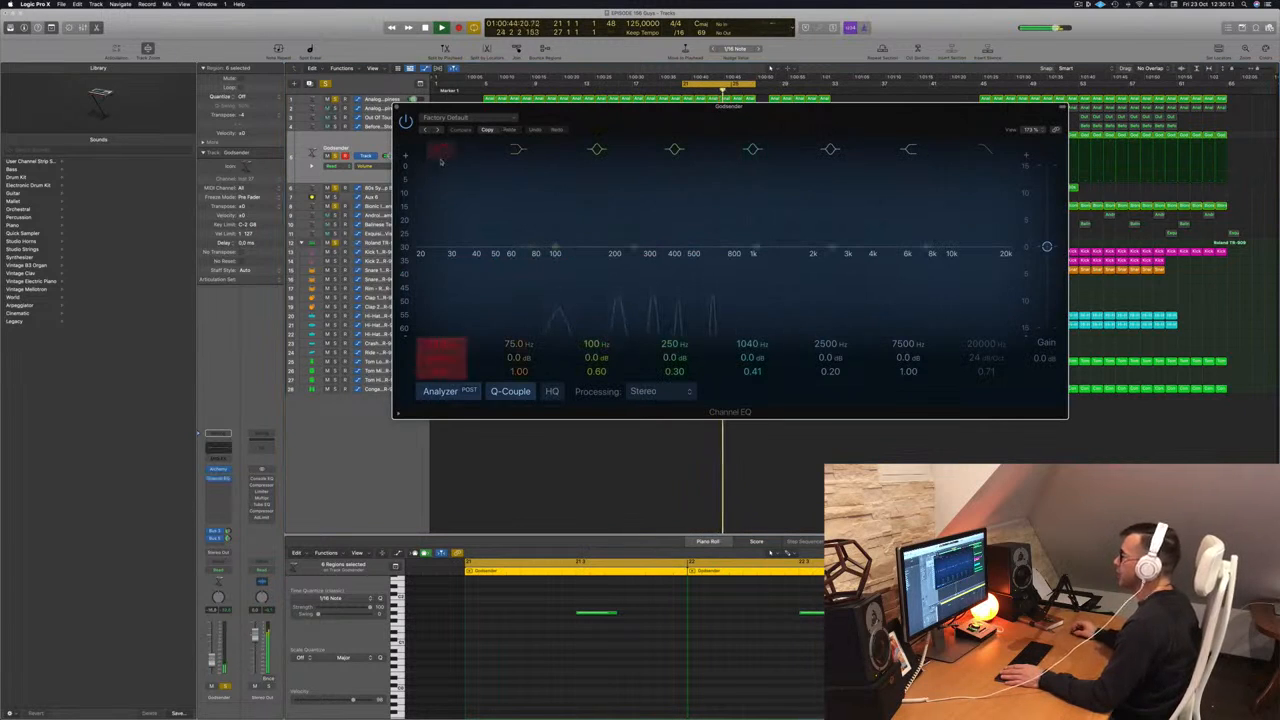
left_click_drag(442, 220, 552, 262)
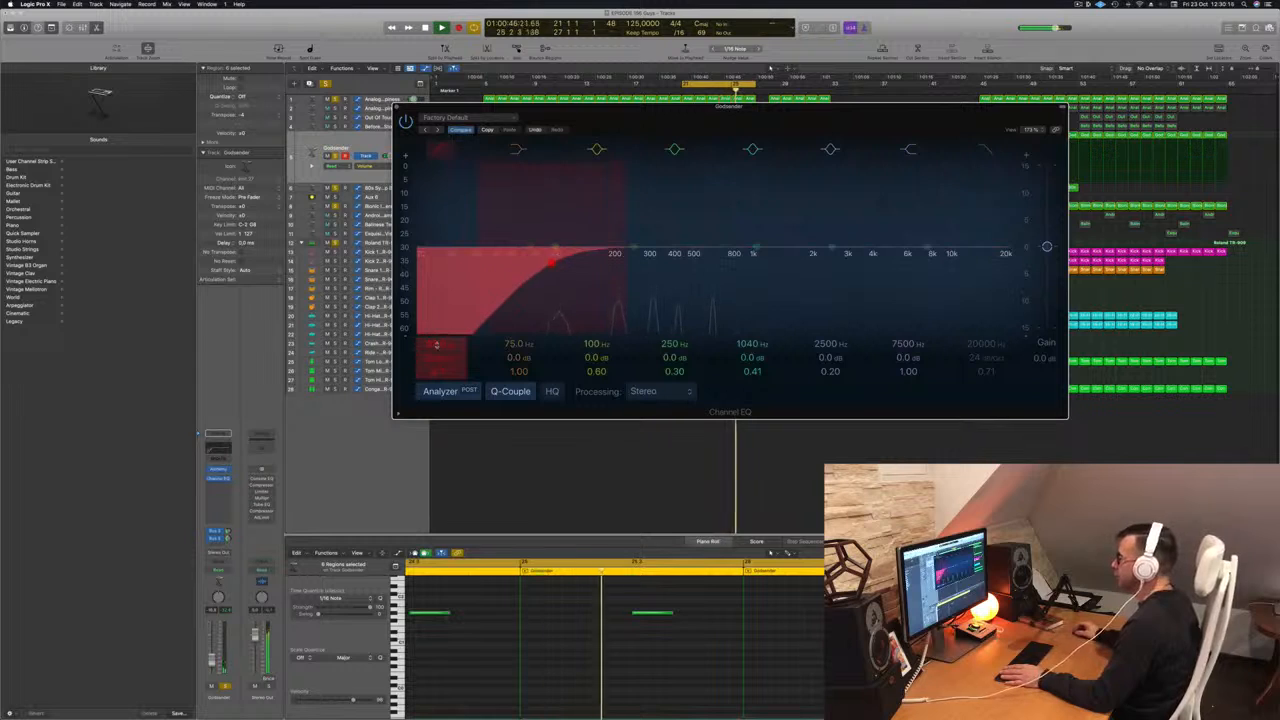
left_click_drag(441, 359, 441, 351)
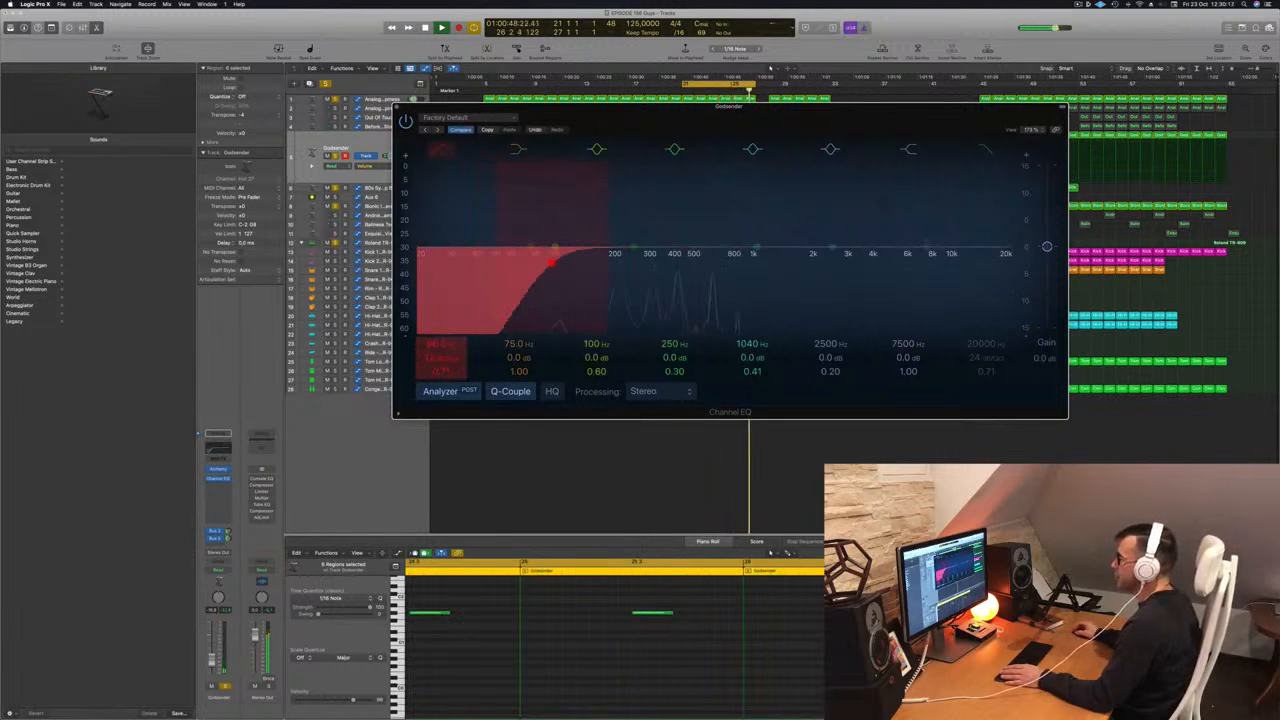
left_click_drag(550, 265, 618, 263)
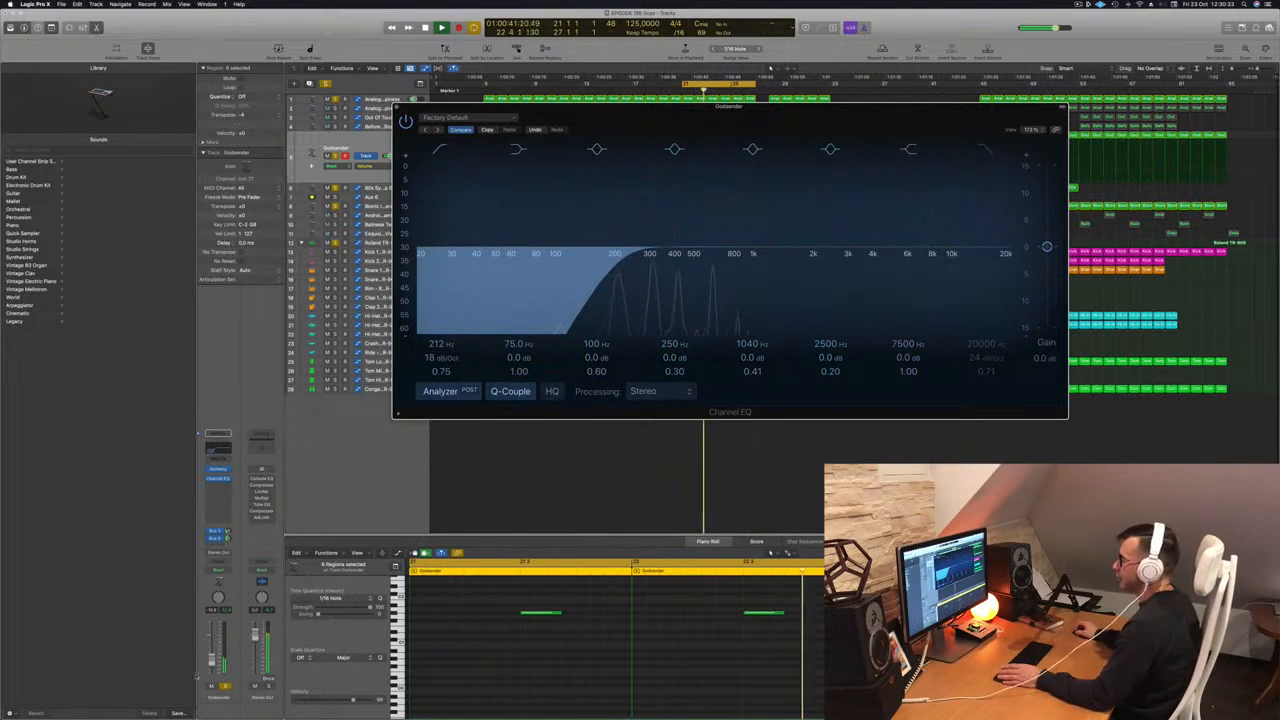
left_click(396, 106)
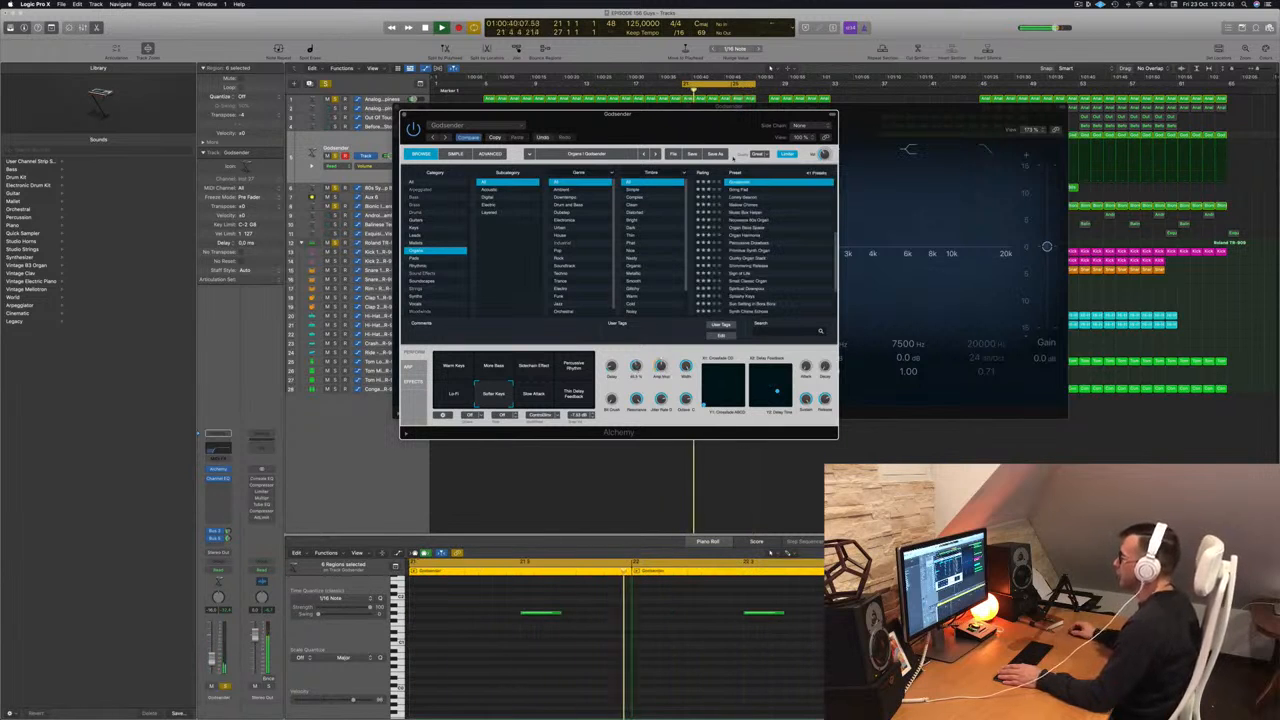
left_click_drag(620, 113, 980, 153)
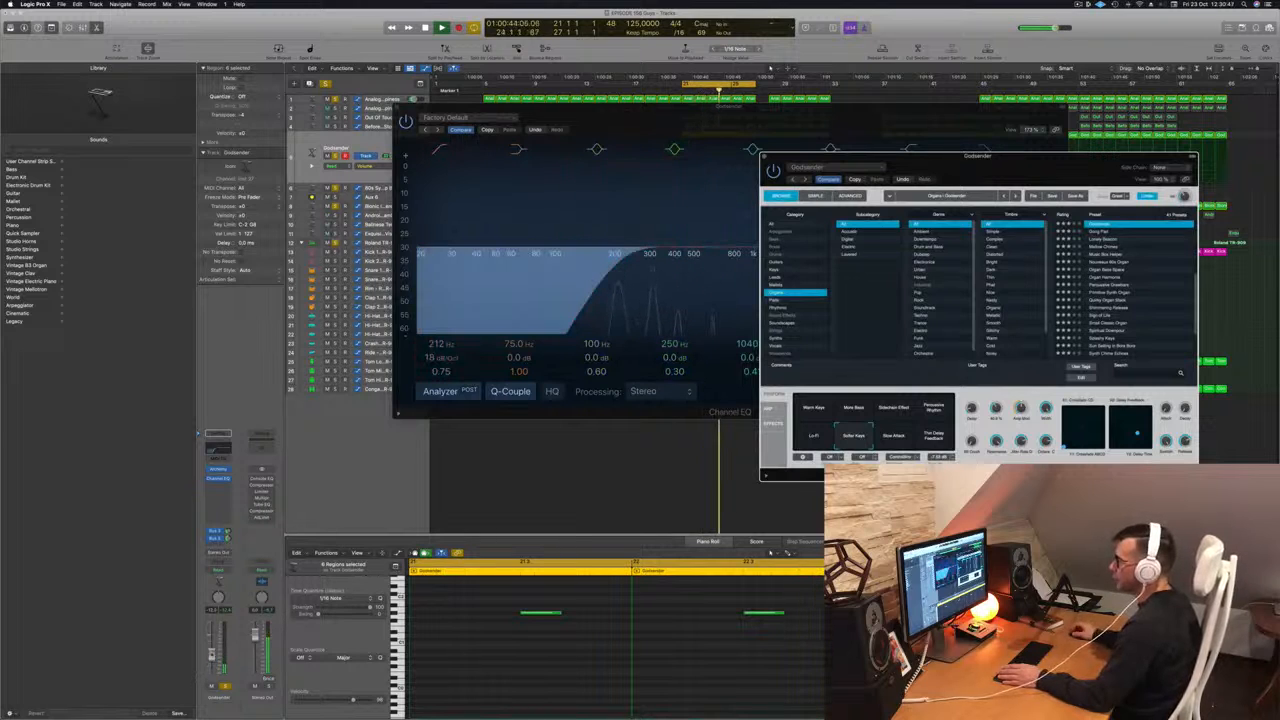
left_click(212, 655)
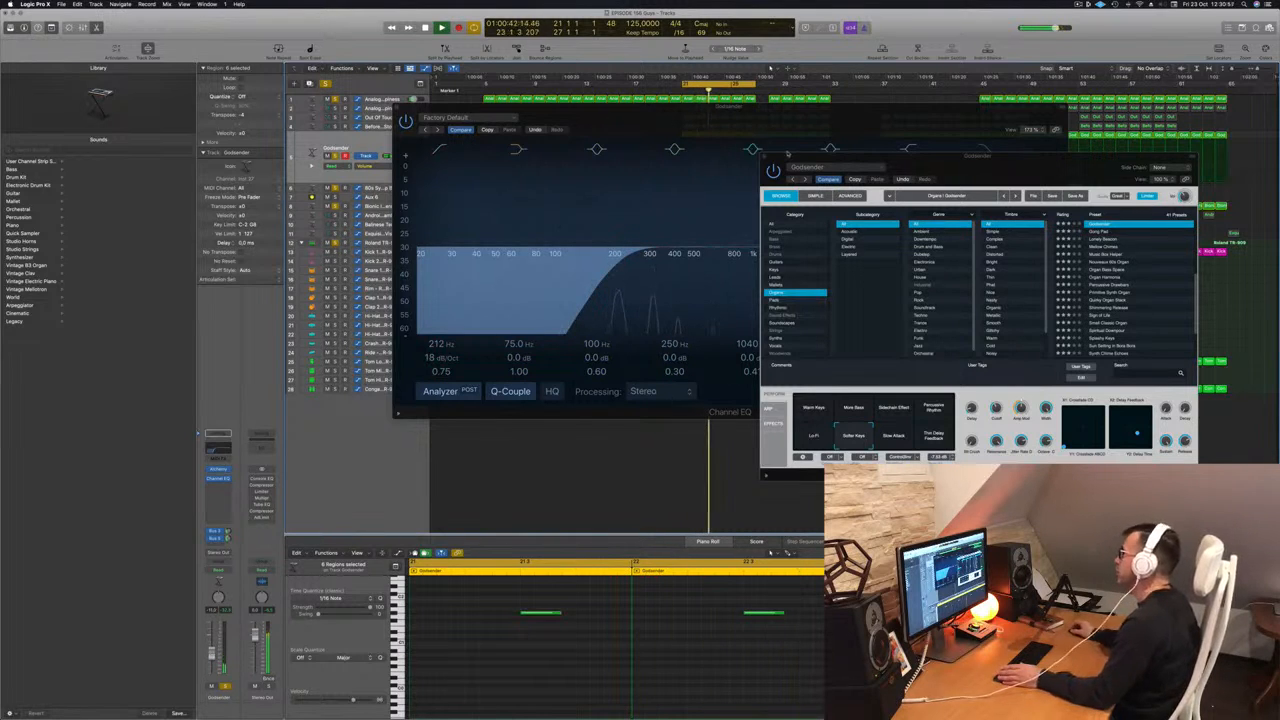
left_click(765, 157)
left_click_drag(788, 107, 778, 176)
left_click(387, 176)
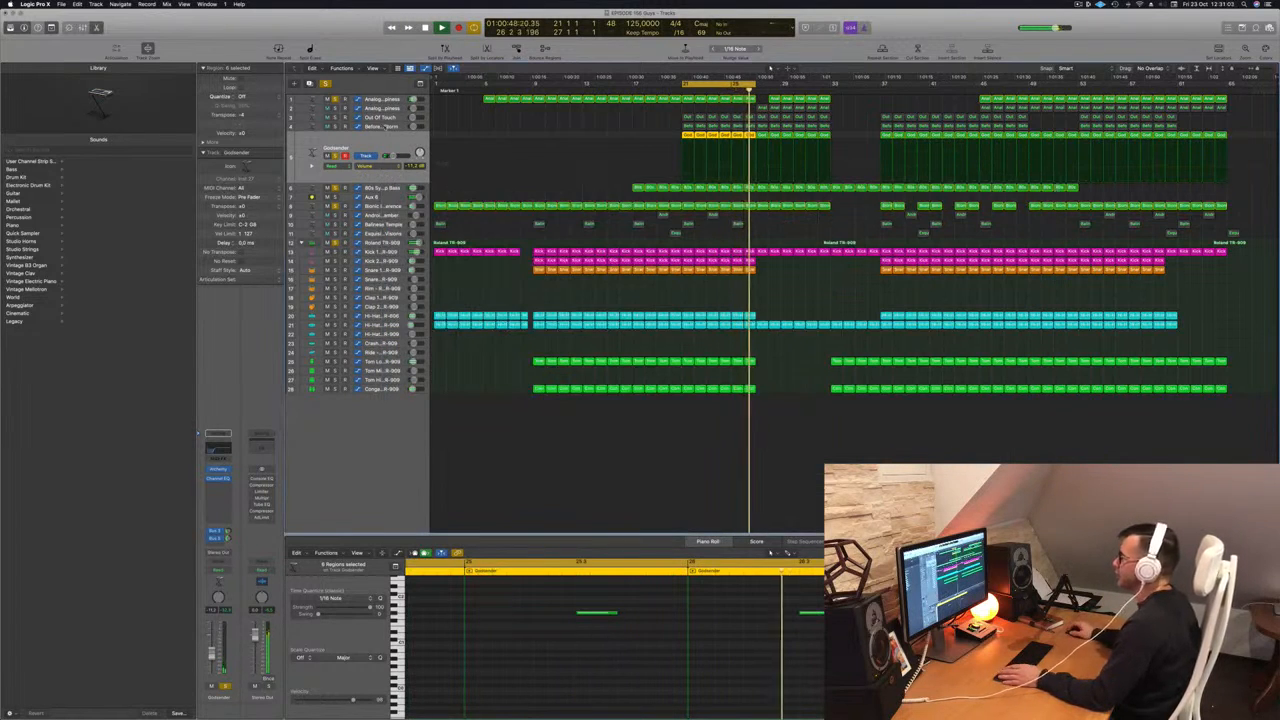
Add Before The Storm to the solo, low-cut it at 272 Hz, 12 dB/Oct with a Channel EQ, and adjust its ChromaVerb send.
key("Up")
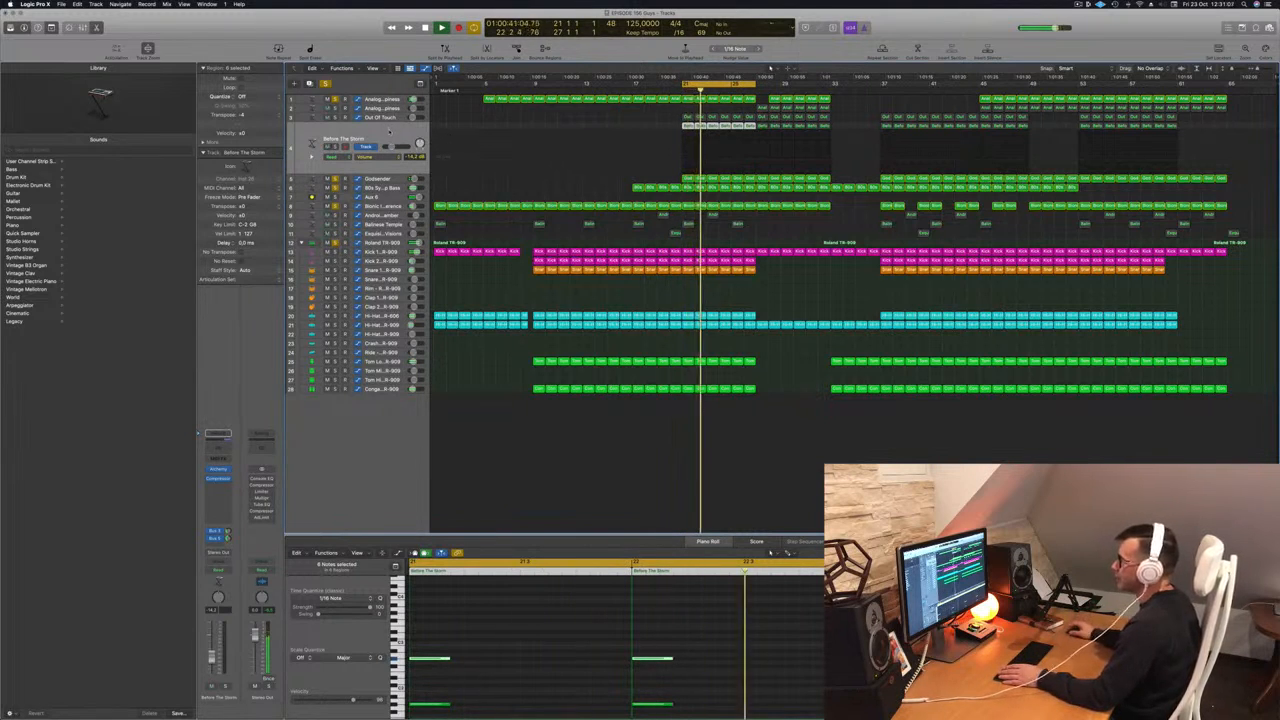
left_click(225, 686)
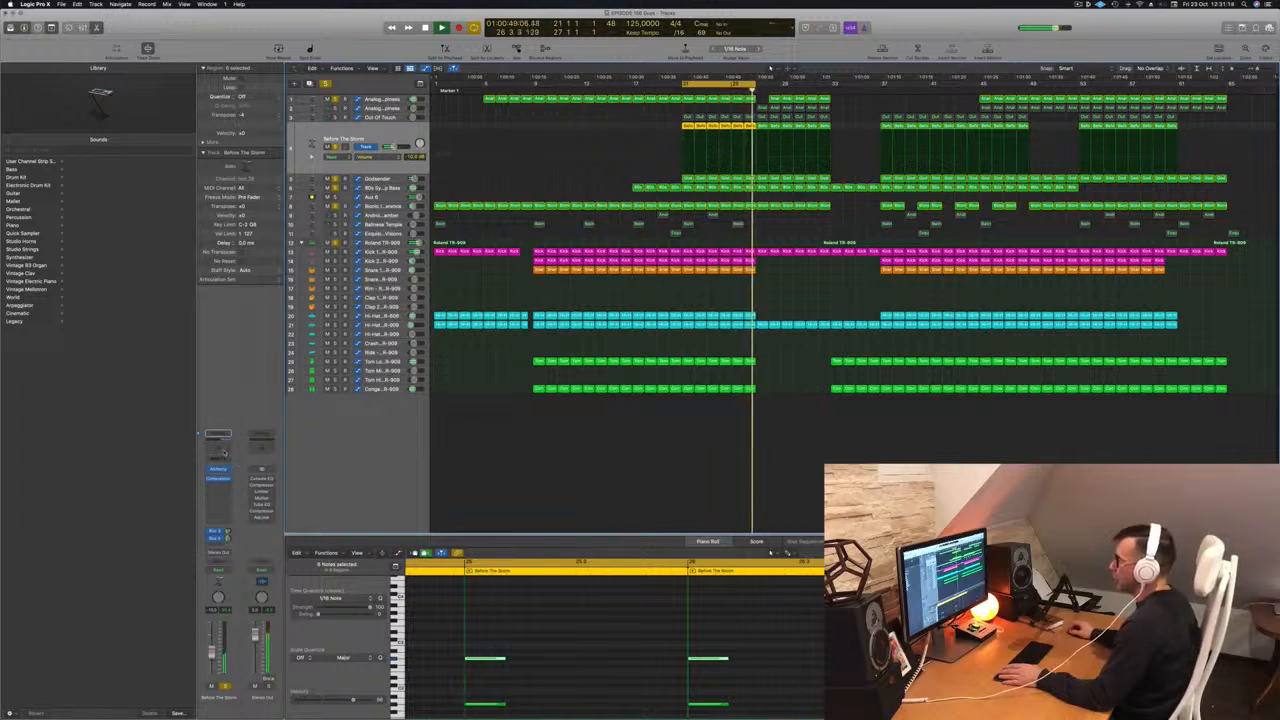
left_click(220, 442)
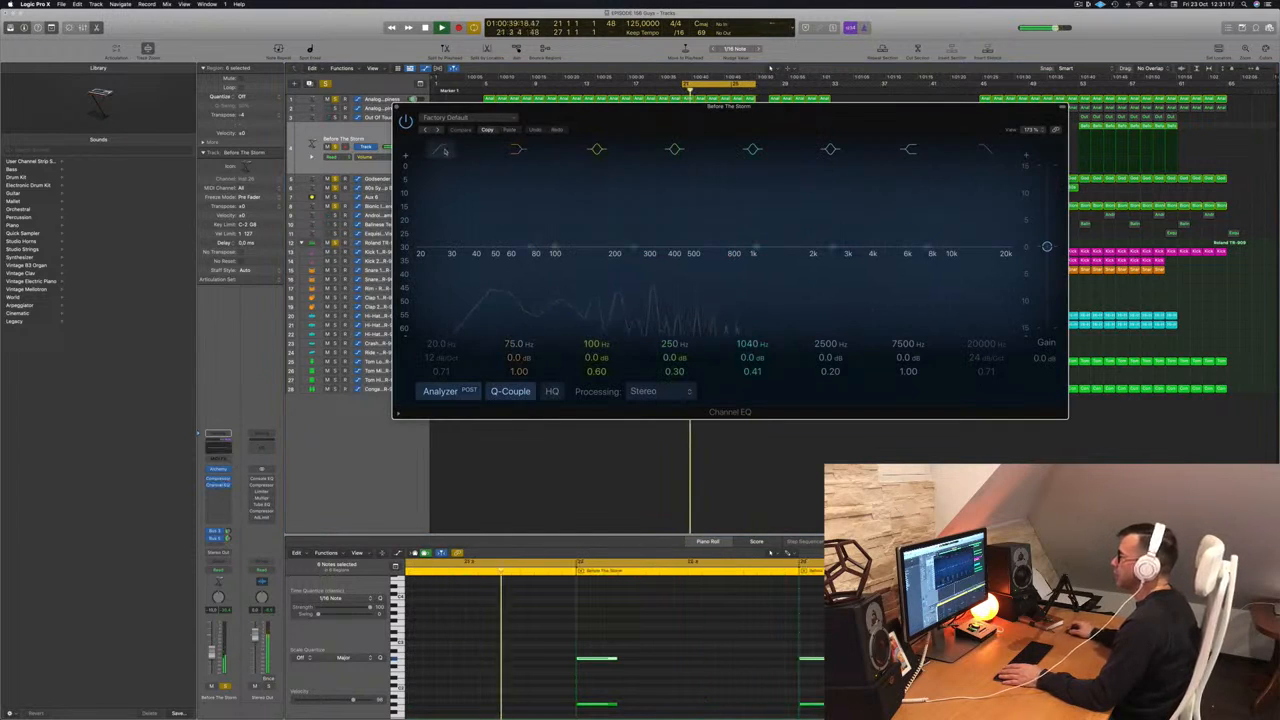
left_click_drag(445, 150, 630, 225)
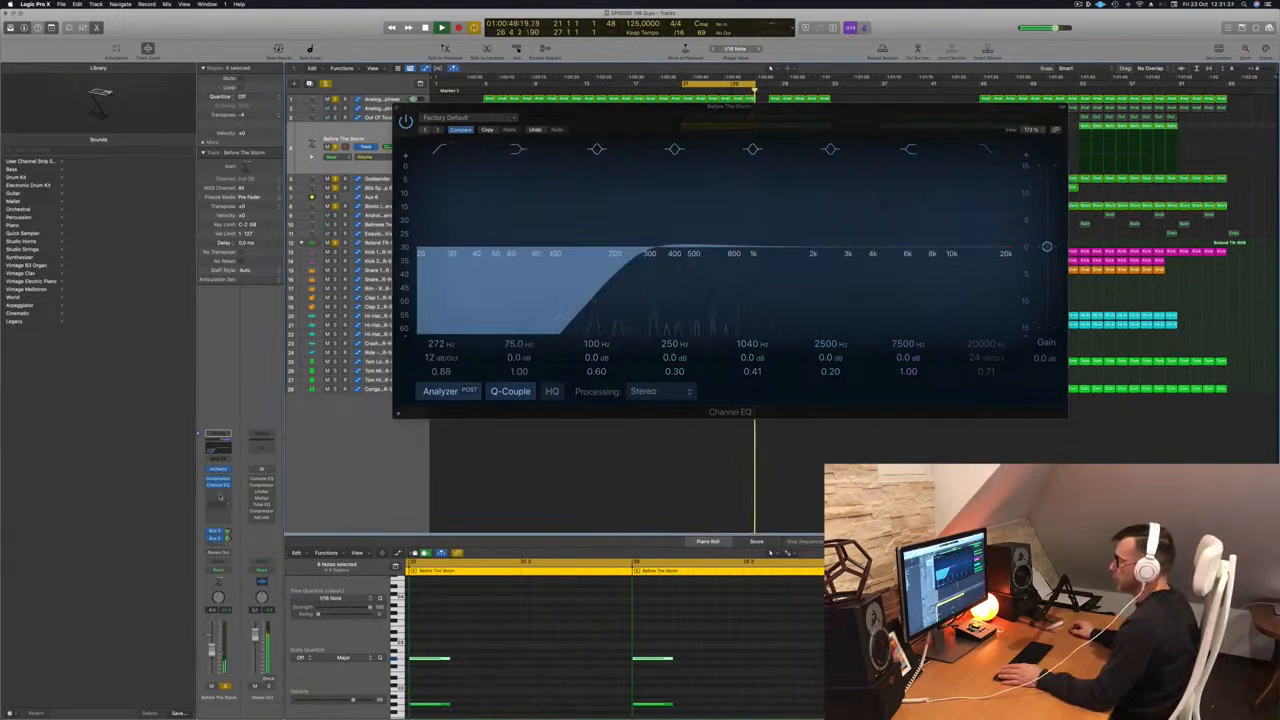
left_click_drag(228, 538, 228, 535)
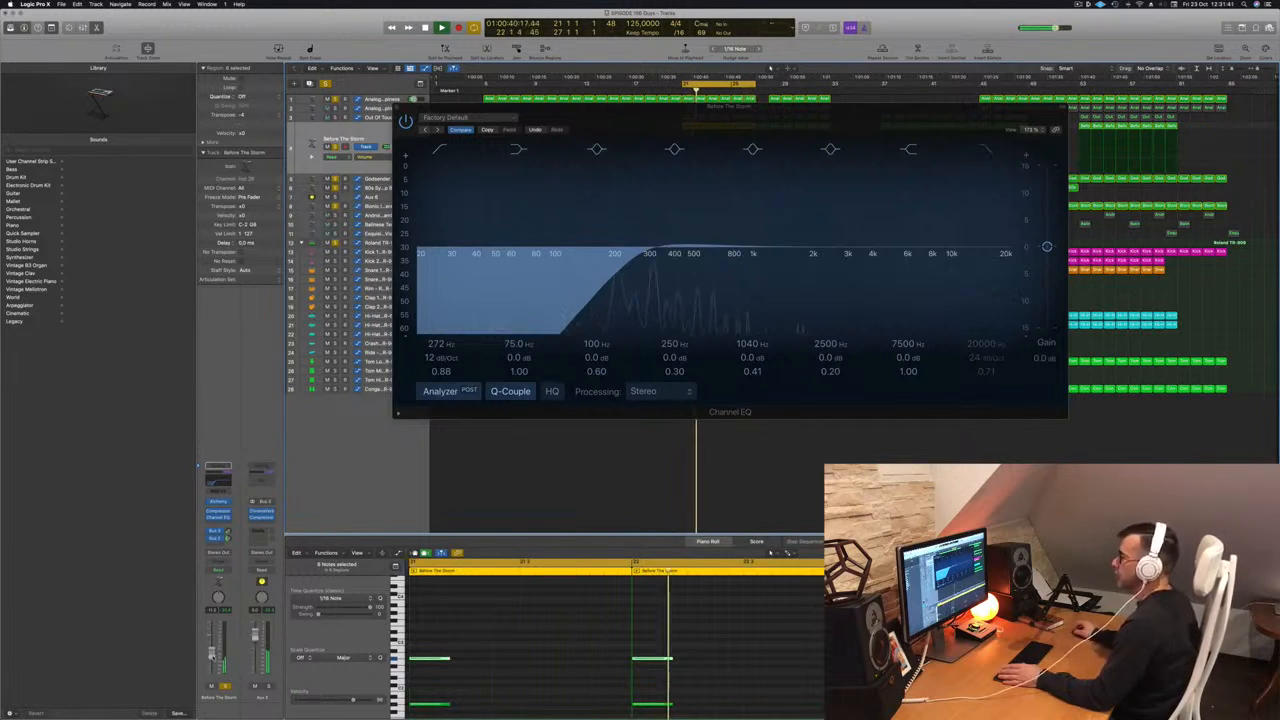
left_click(397, 107)
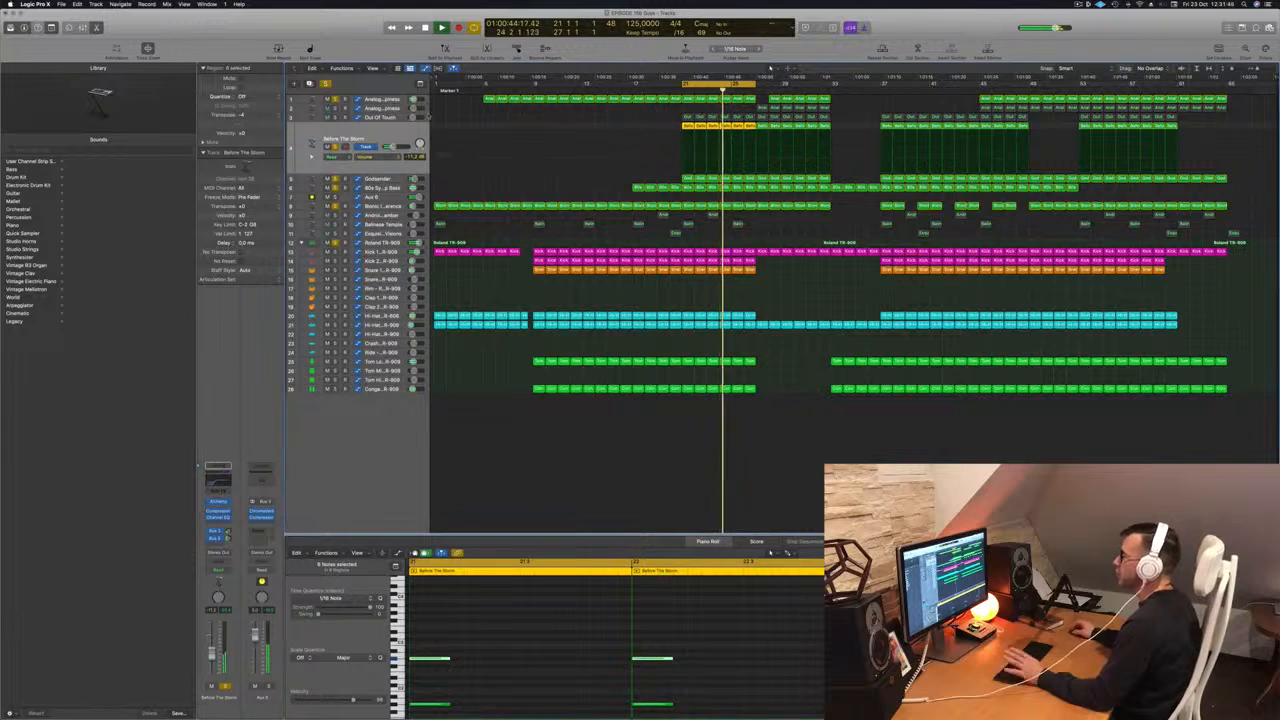
Add Out Of Touch to the solo and give it a Channel EQ low cut at 264 Hz, 12 dB/Oct.
left_click(380, 117)
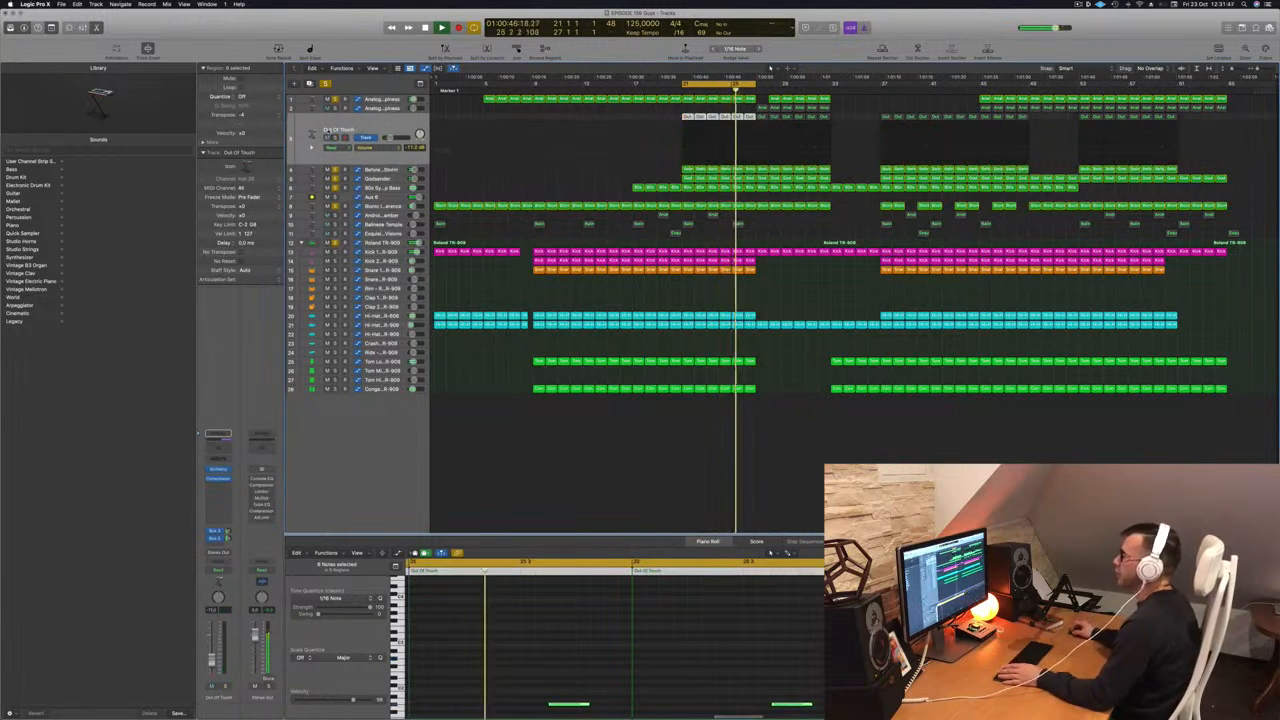
left_click(335, 138)
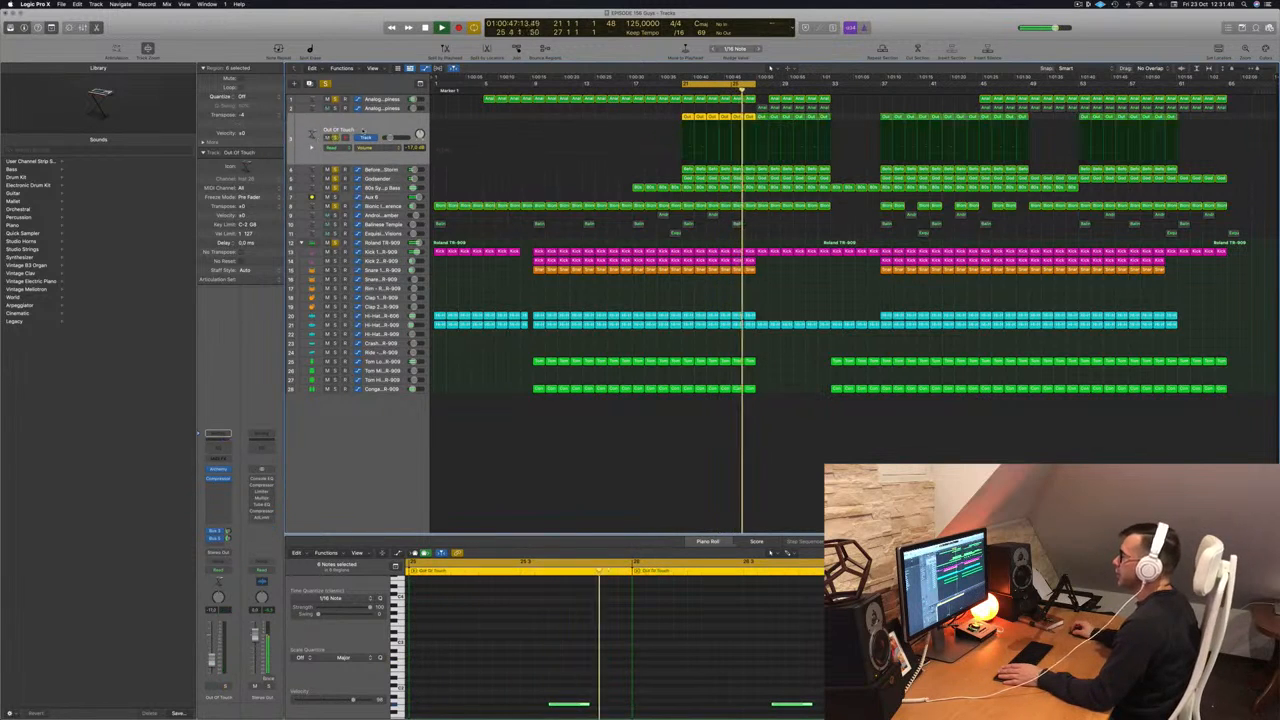
left_click(217, 449)
left_click(443, 148)
left_click_drag(420, 250, 630, 259)
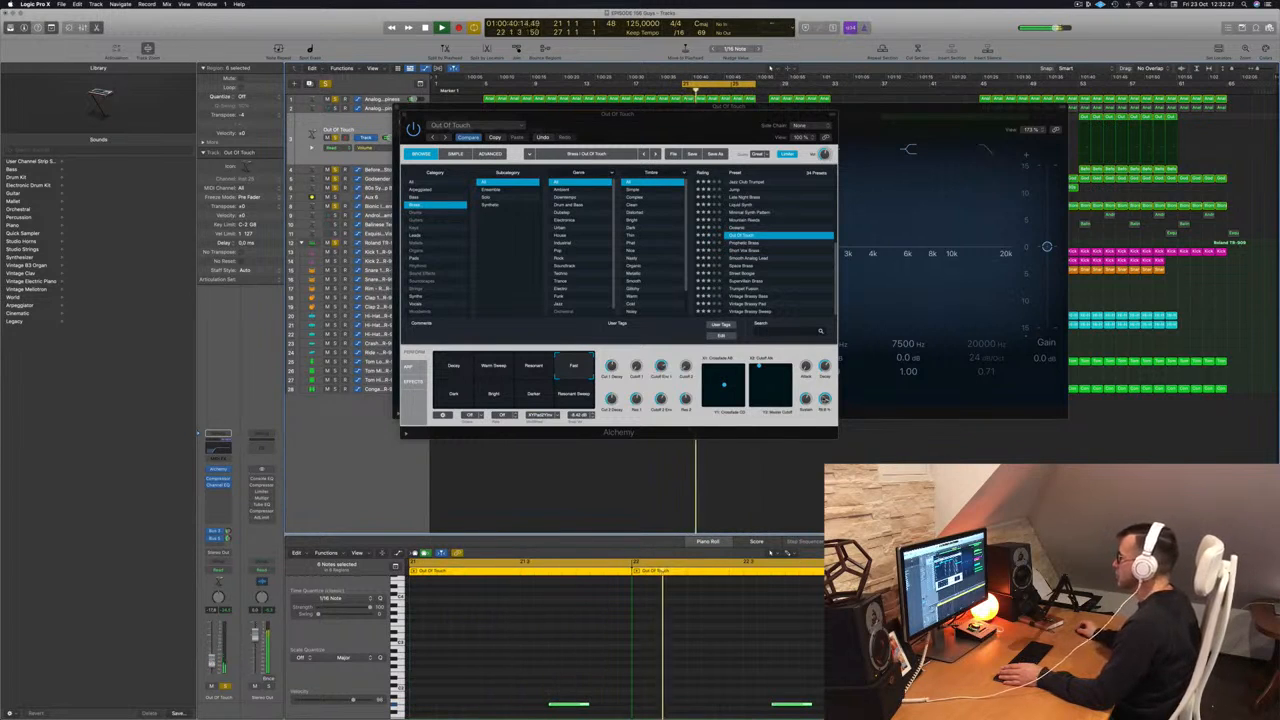
Lower the Release in Out Of Touch's Alchemy instrument and check the track's notes in the Piano Roll.
left_click_drag(825, 400, 825, 425)
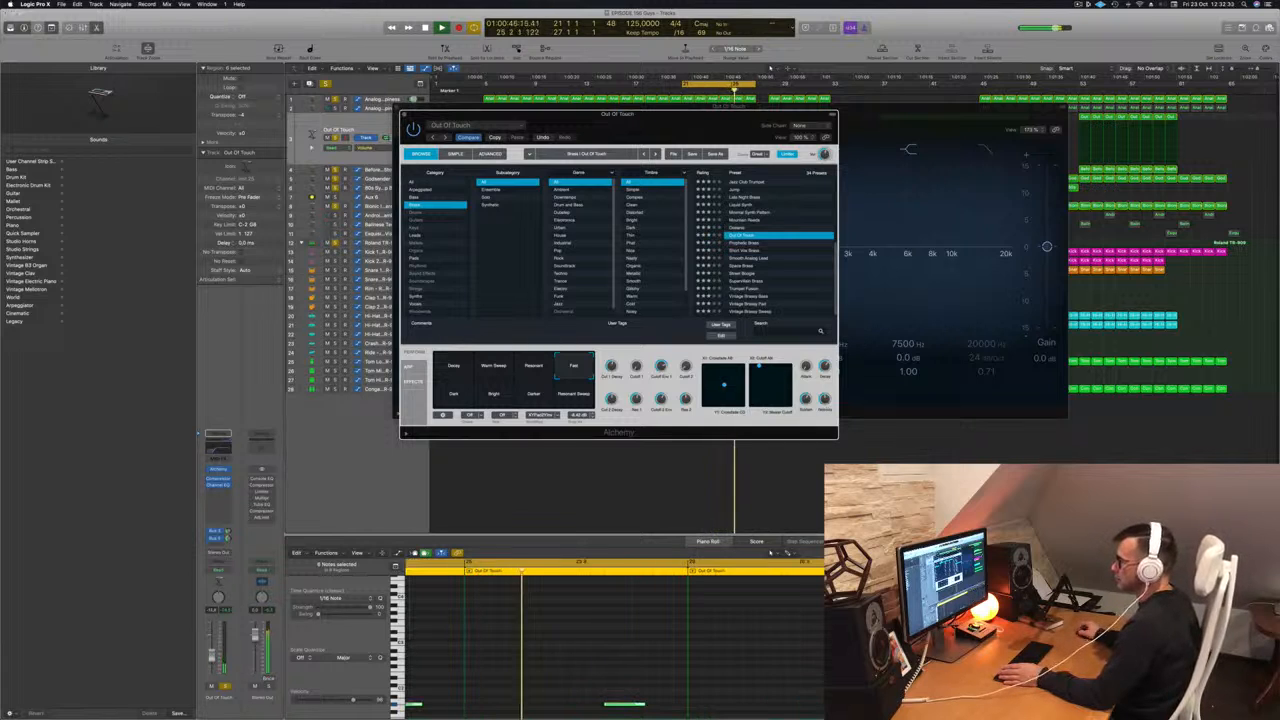
left_click(770, 551)
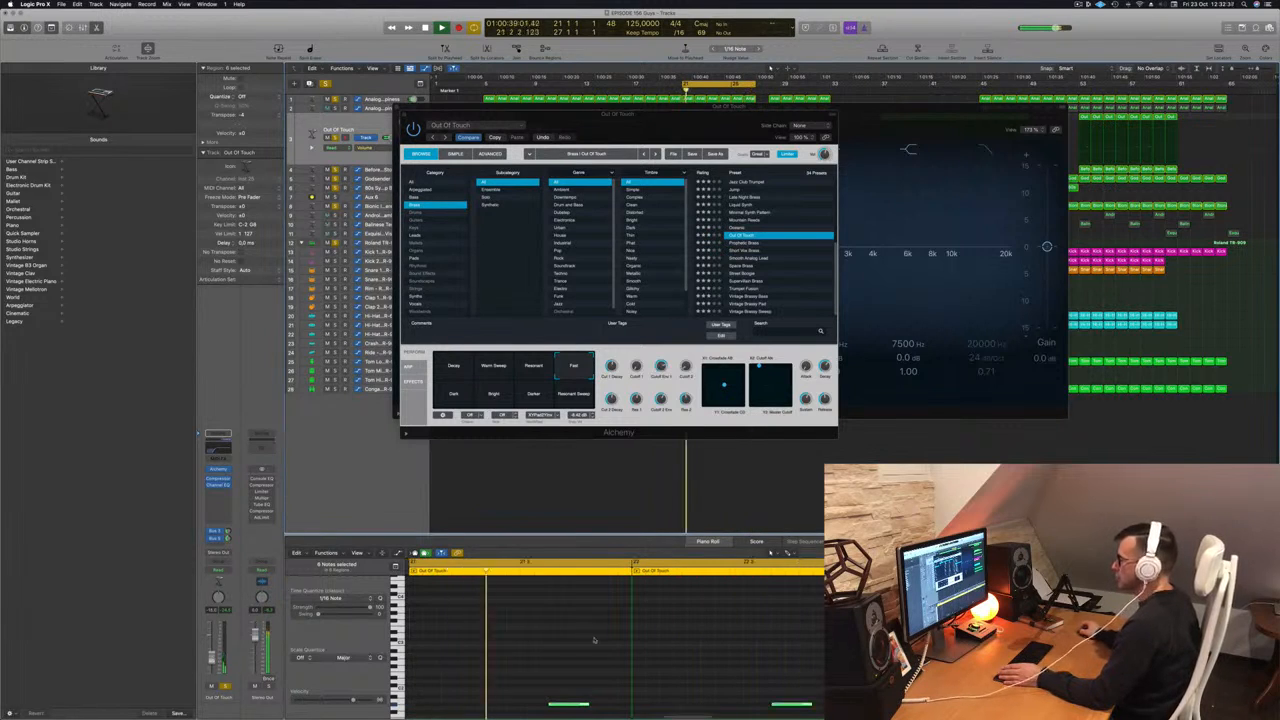
left_click(568, 641)
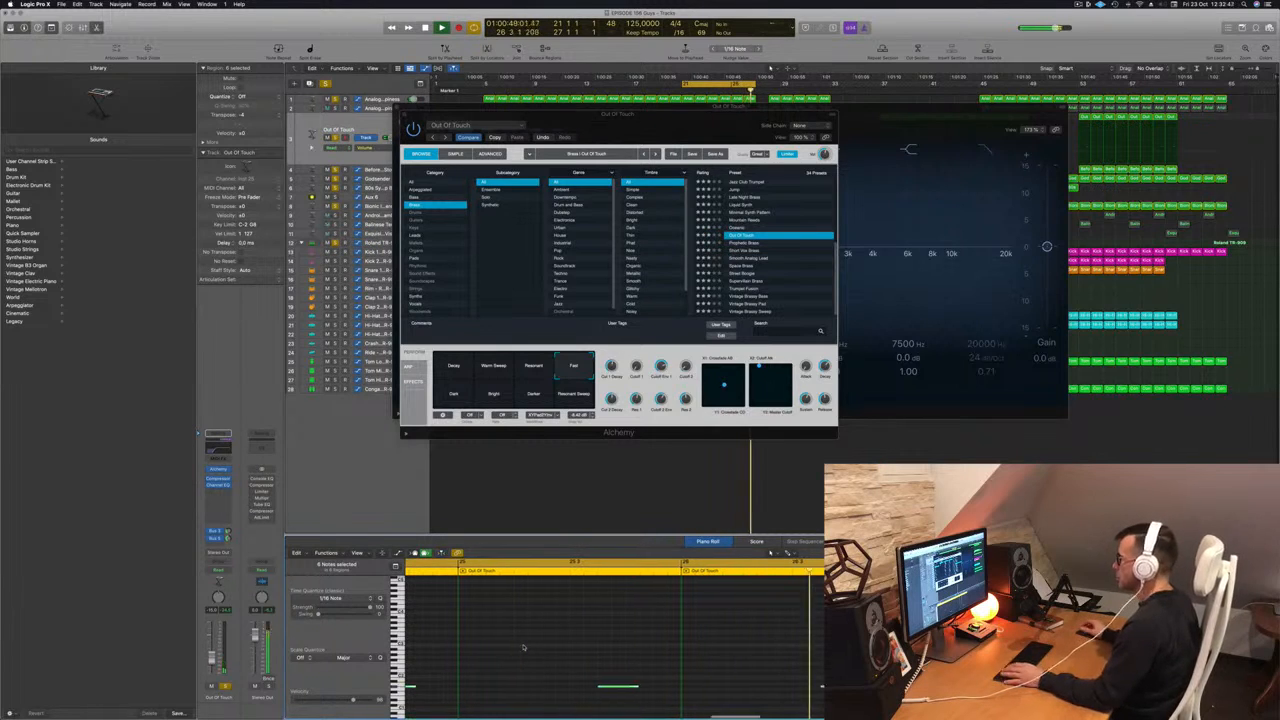
Close the Channel EQ and Alchemy windows of the Out Of Touch track.
left_click_drag(673, 107, 798, 109)
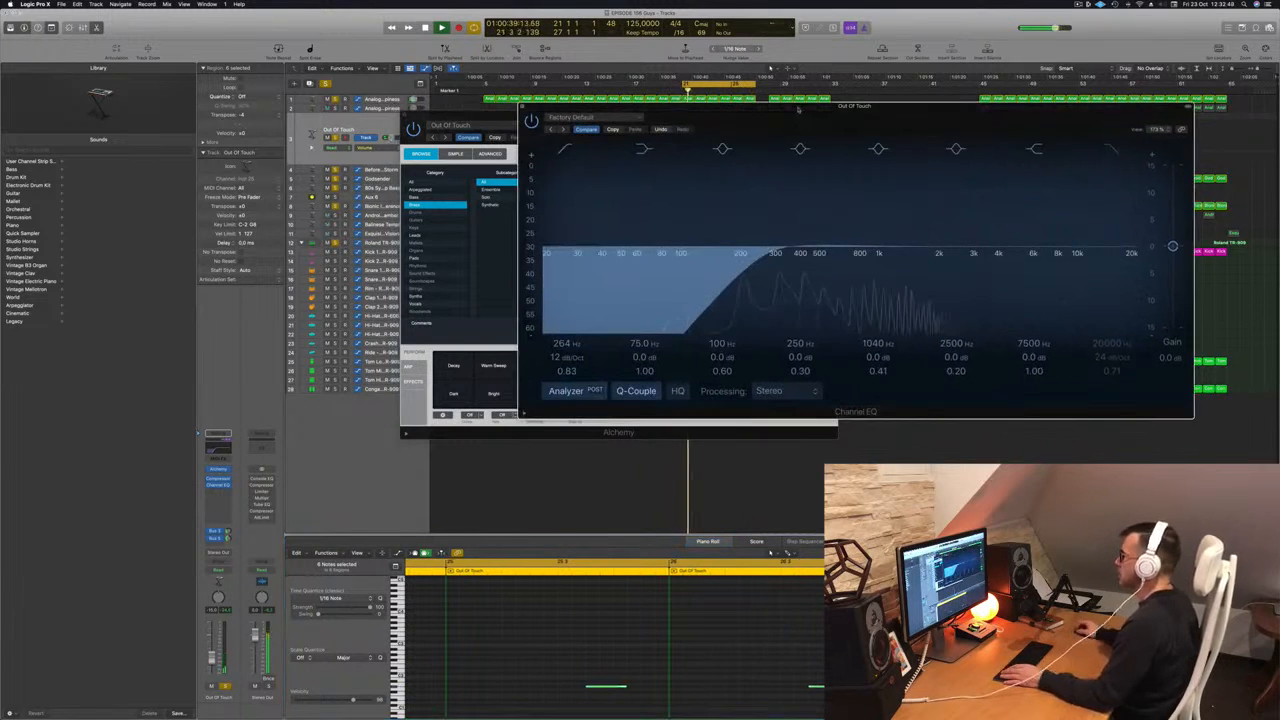
left_click(522, 107)
left_click_drag(489, 115, 677, 120)
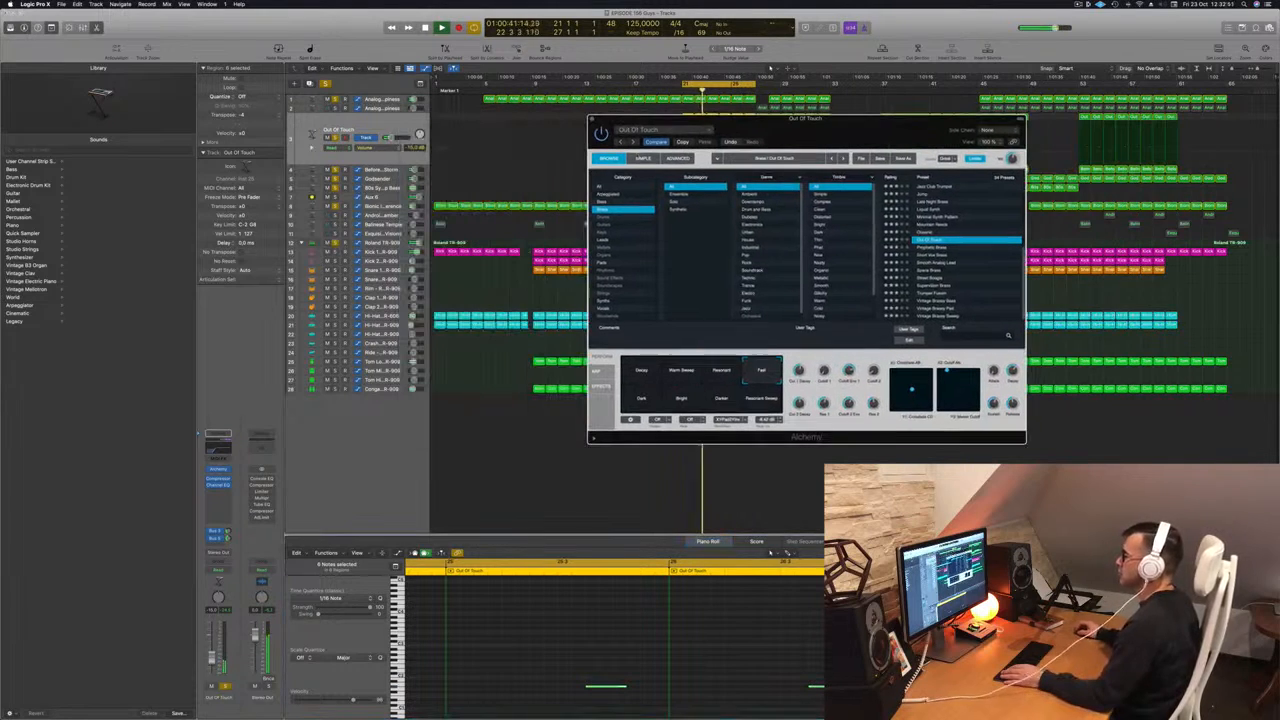
left_click(592, 119)
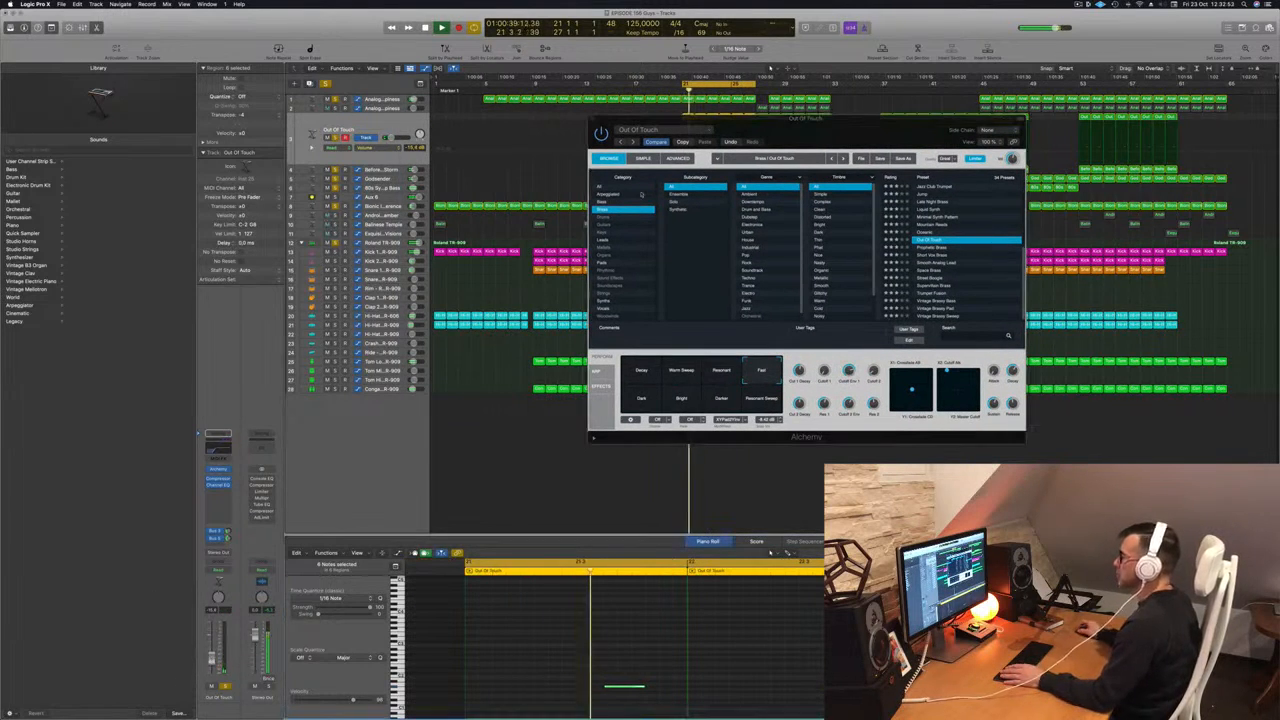
left_click(590, 119)
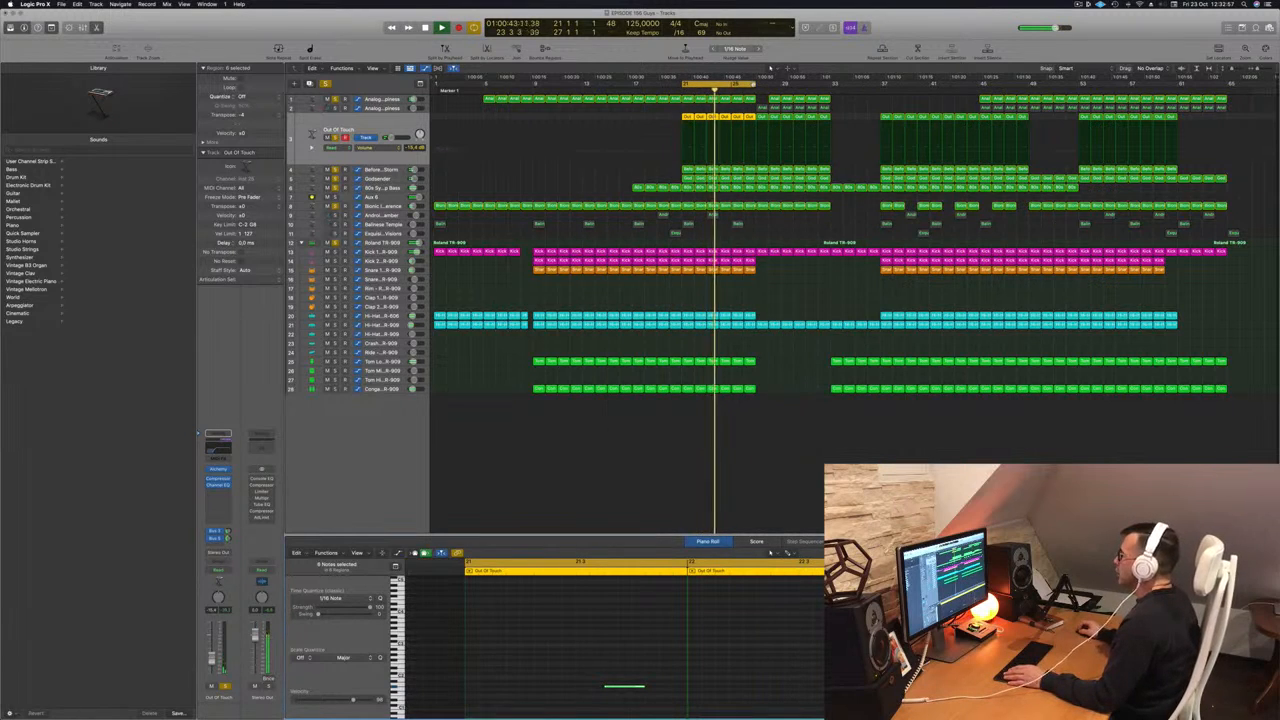
Restart playback of the cycled section repeatedly to audition the soloed synths with the drums.
key("space")
key("space")
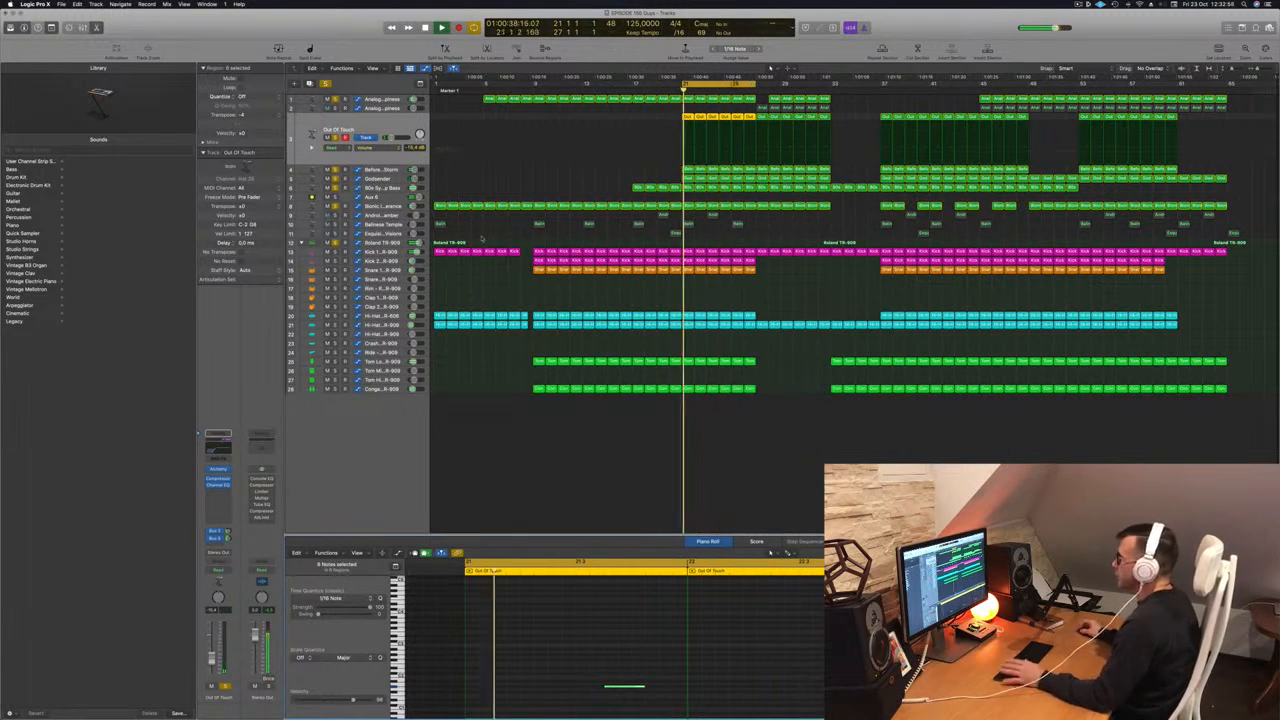
key("space")
key("space")
key("space")
key("space")
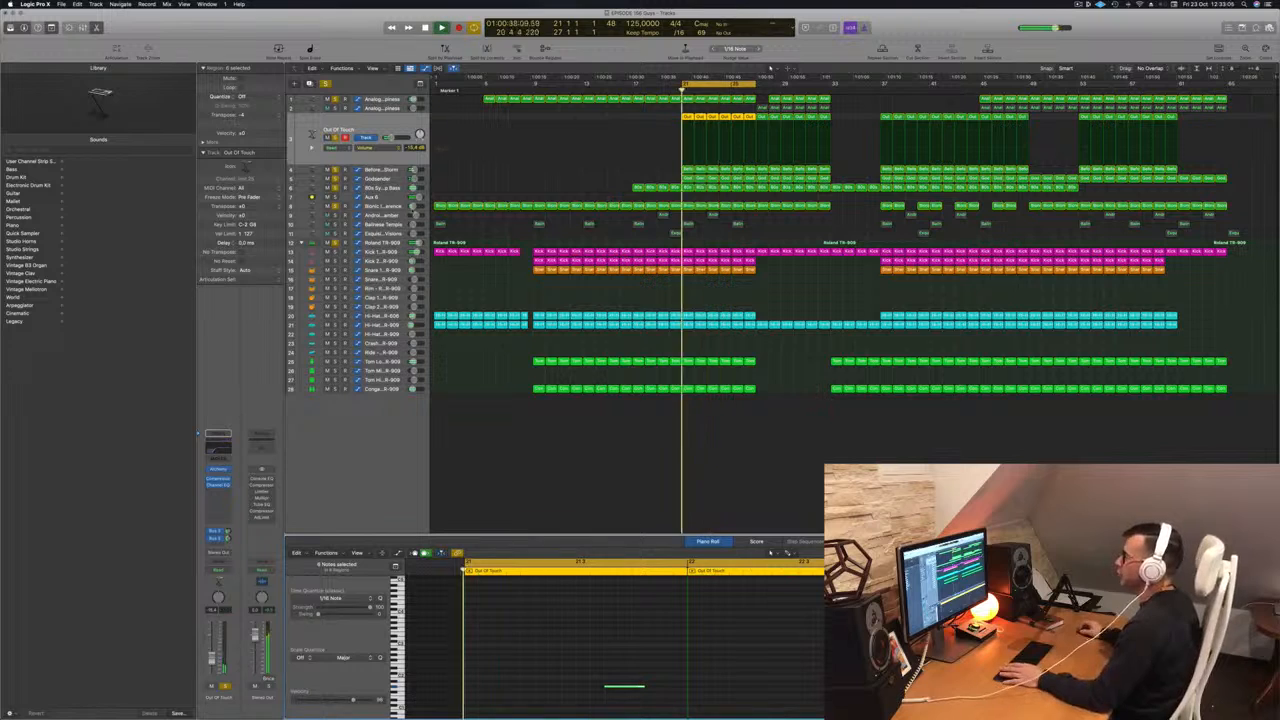
Bring the Android Chamber track into the solo and adjust its Bus 7 delay send.
left_click(401, 216)
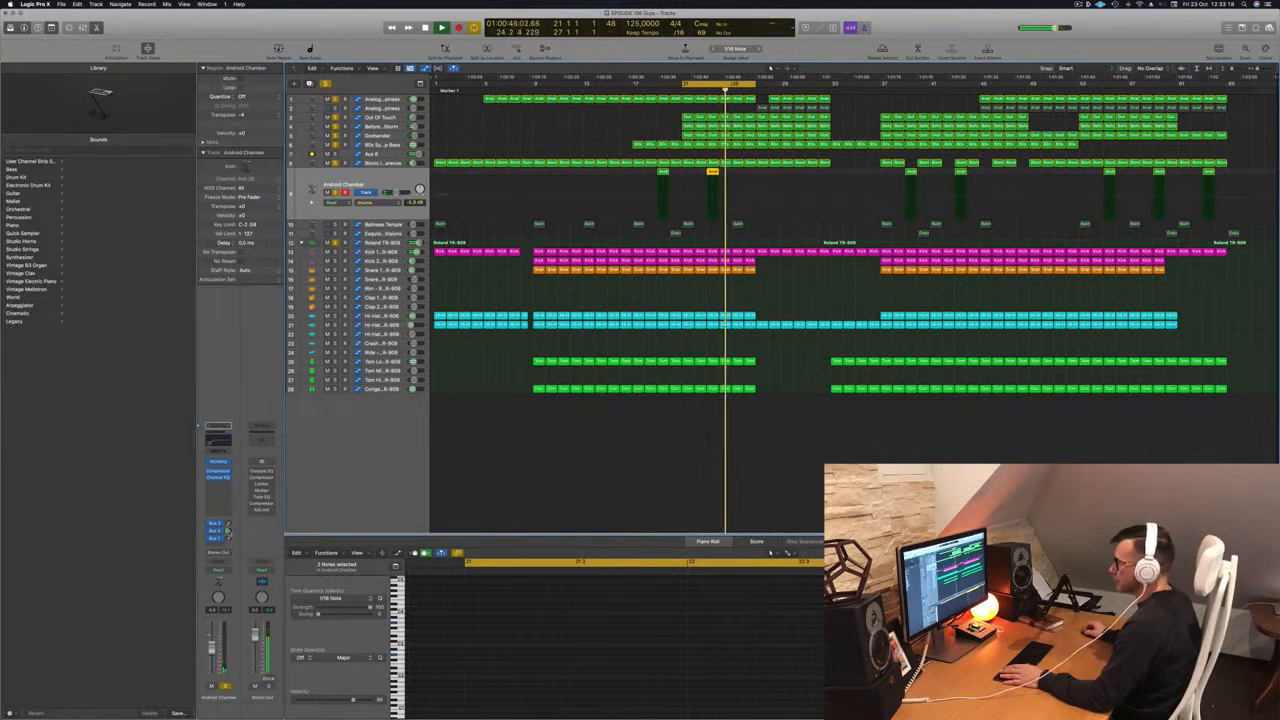
left_click_drag(229, 532, 229, 540)
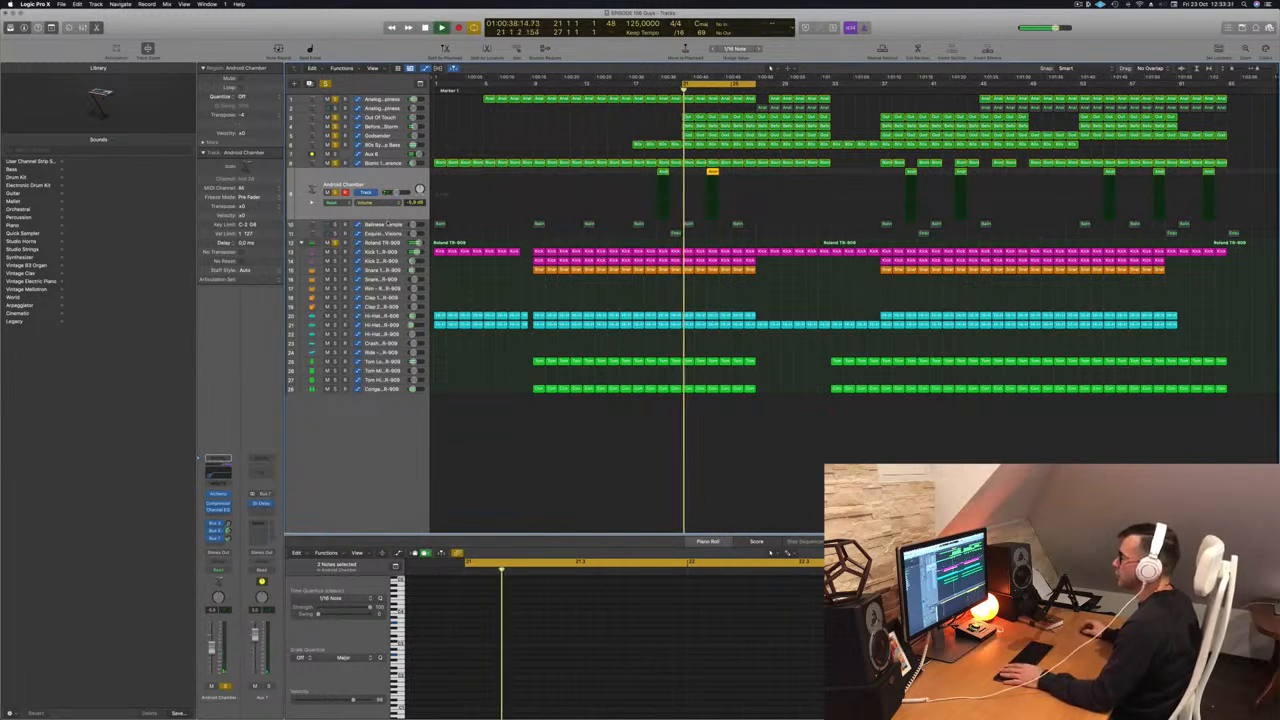
Select Balinese Temple, raise its Channel EQ's 12 dB/Oct low cut to between 500 and 800 Hz, and restart playback.
key("Down")
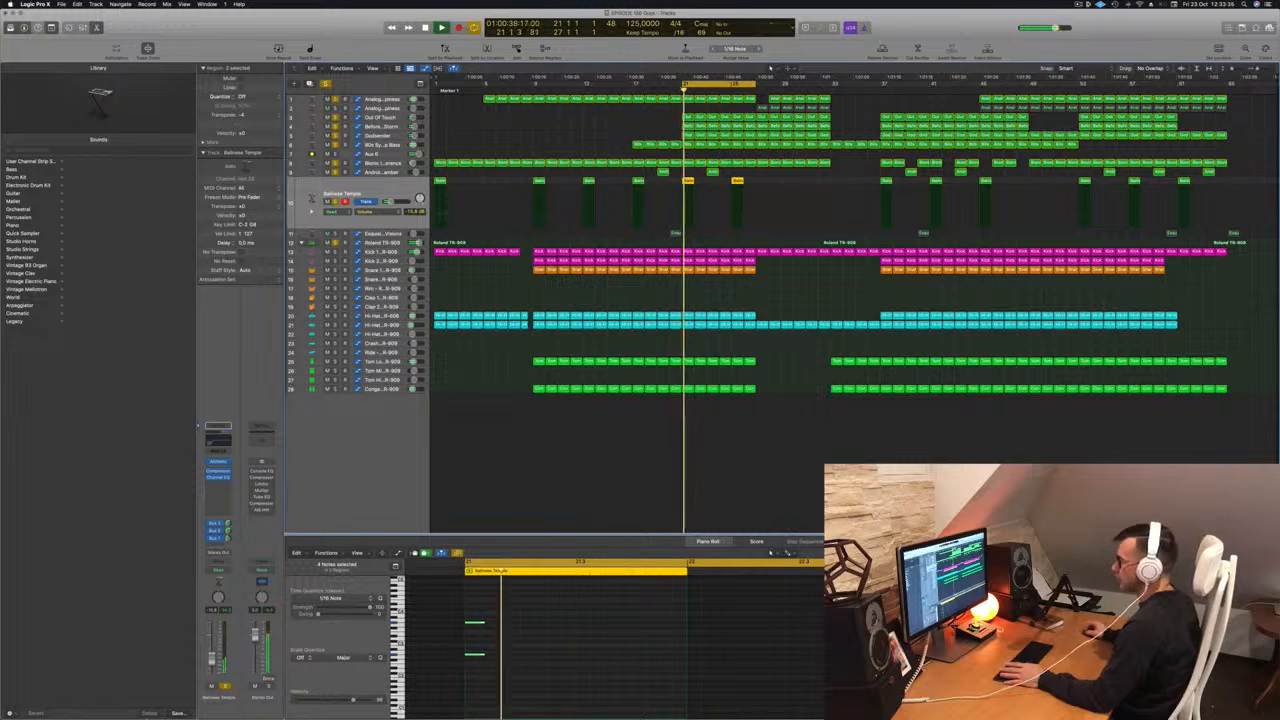
left_click(215, 442)
left_click_drag(584, 250, 713, 250)
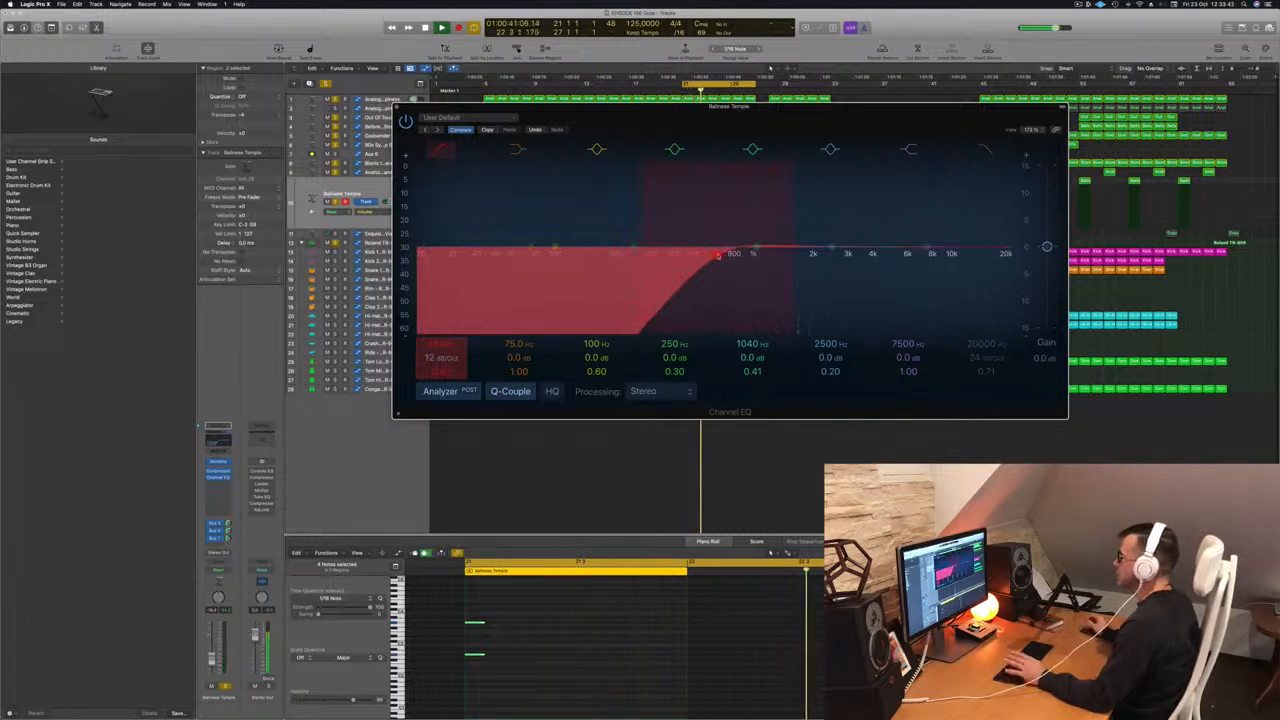
key("space")
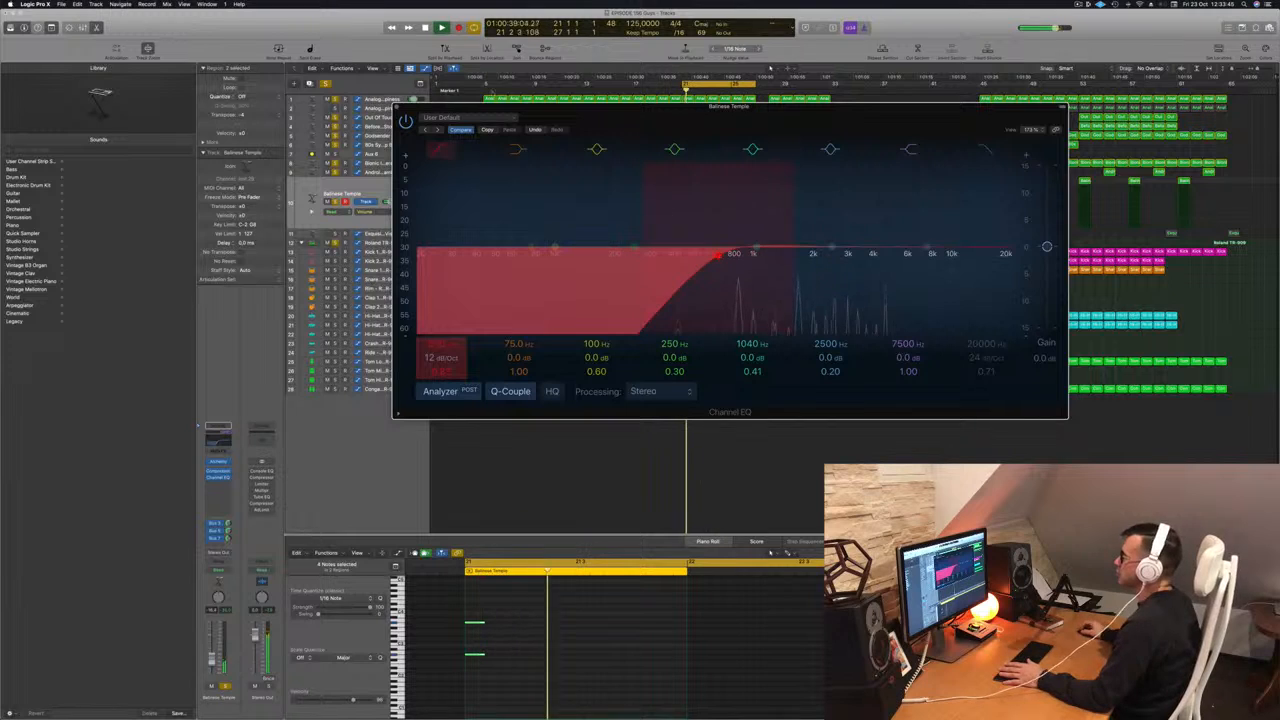
Close Balinese Temple's Channel EQ, switch off all track solos and clear the region selection.
left_click(397, 107)
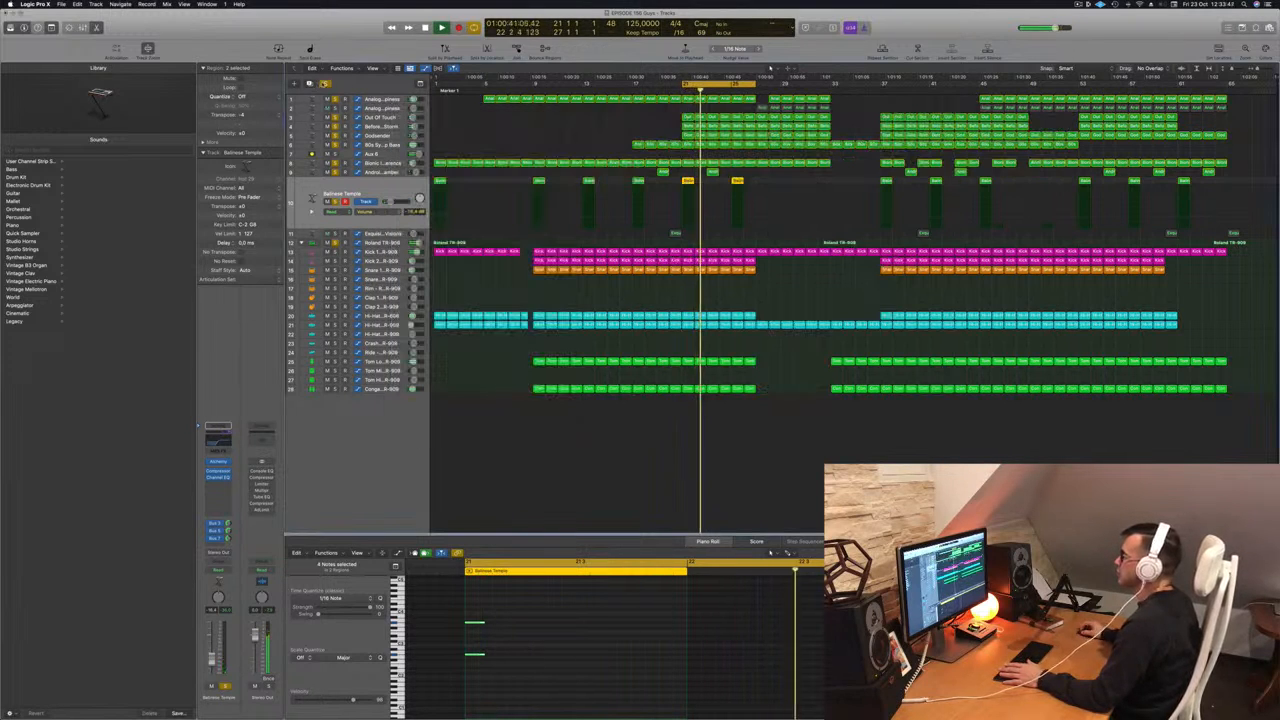
key("ctrl+s")
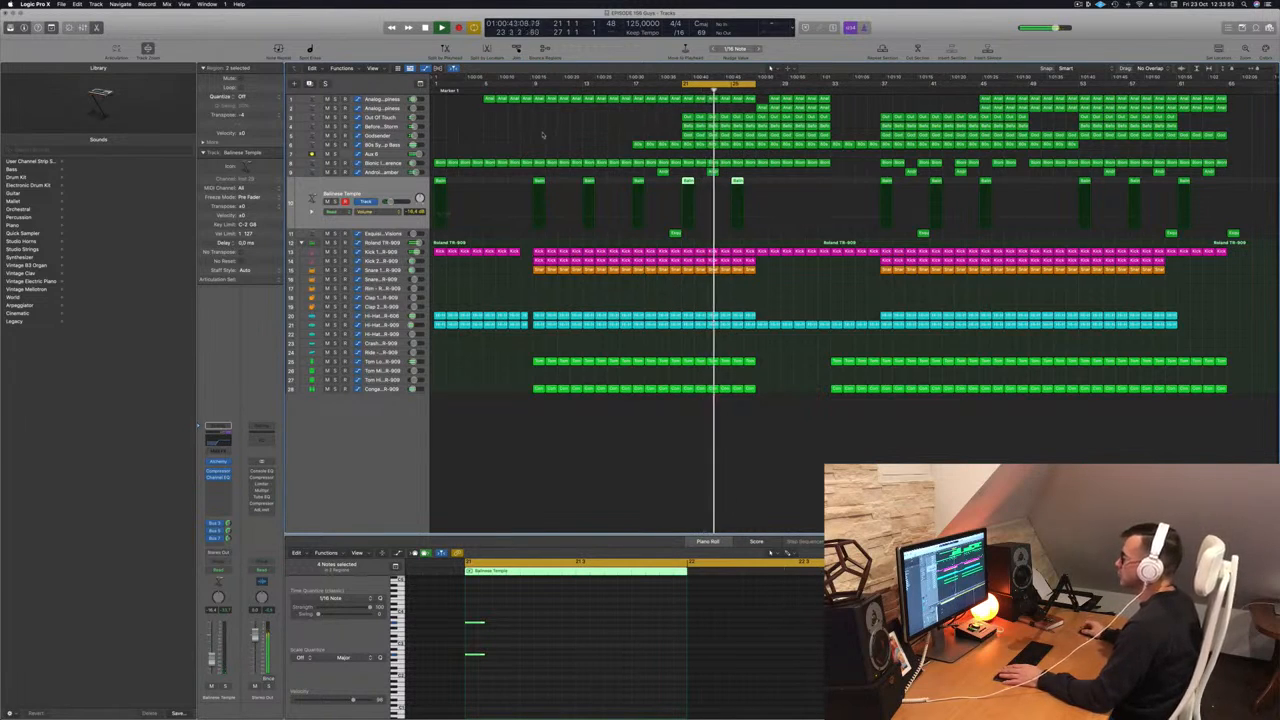
left_click(542, 135)
Select the Android Chamber track, raise its Channel EQ's low cut to between 200 and 300 Hz during playback, and close the EQ.
left_click(713, 172)
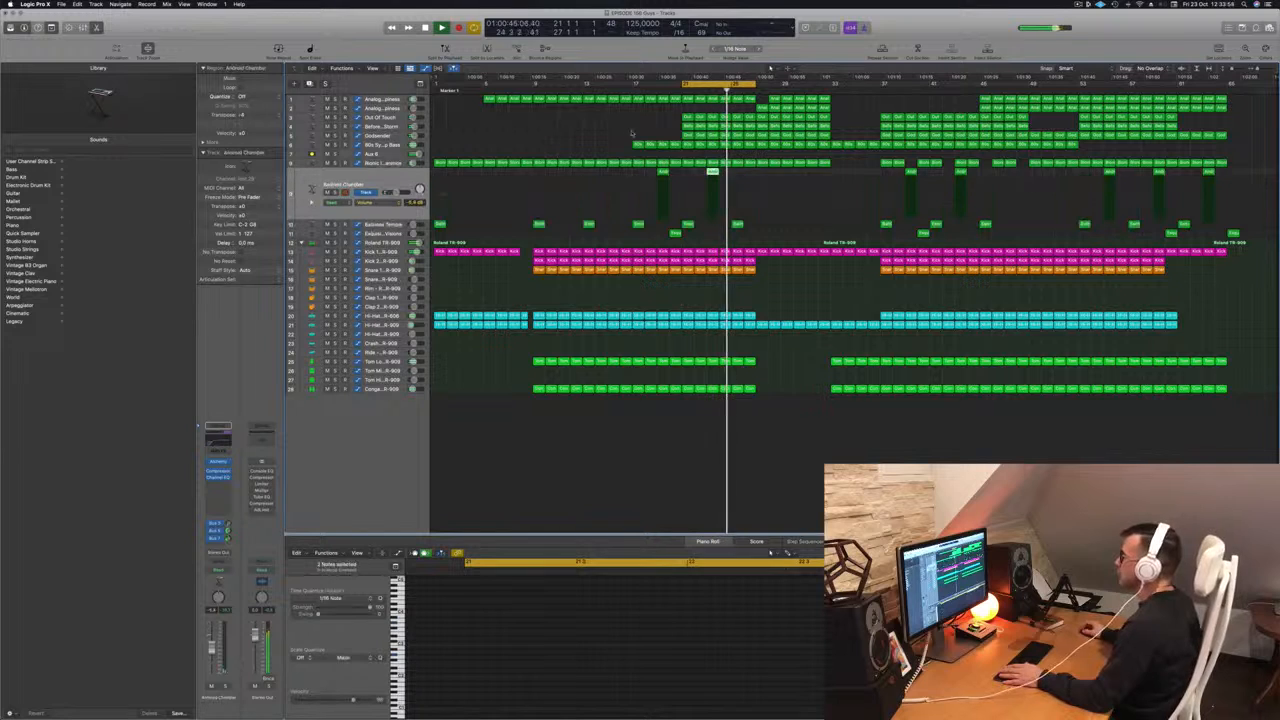
left_click(707, 90)
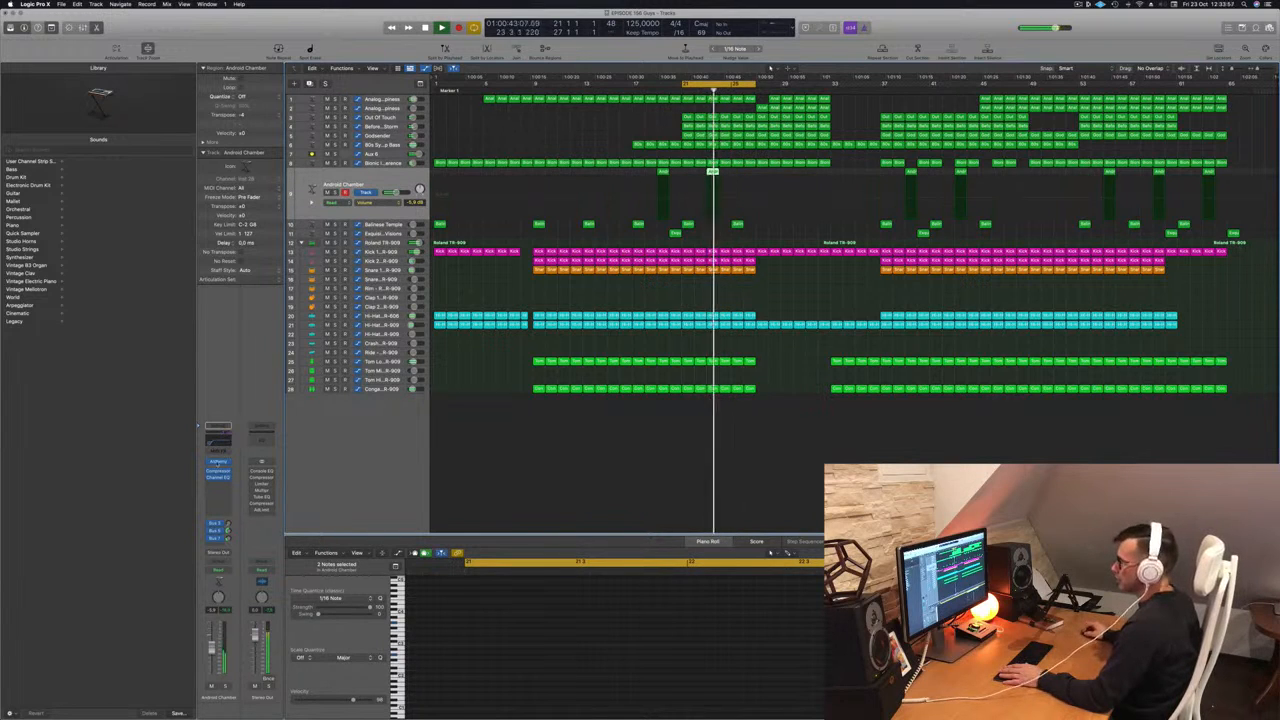
left_click(217, 437)
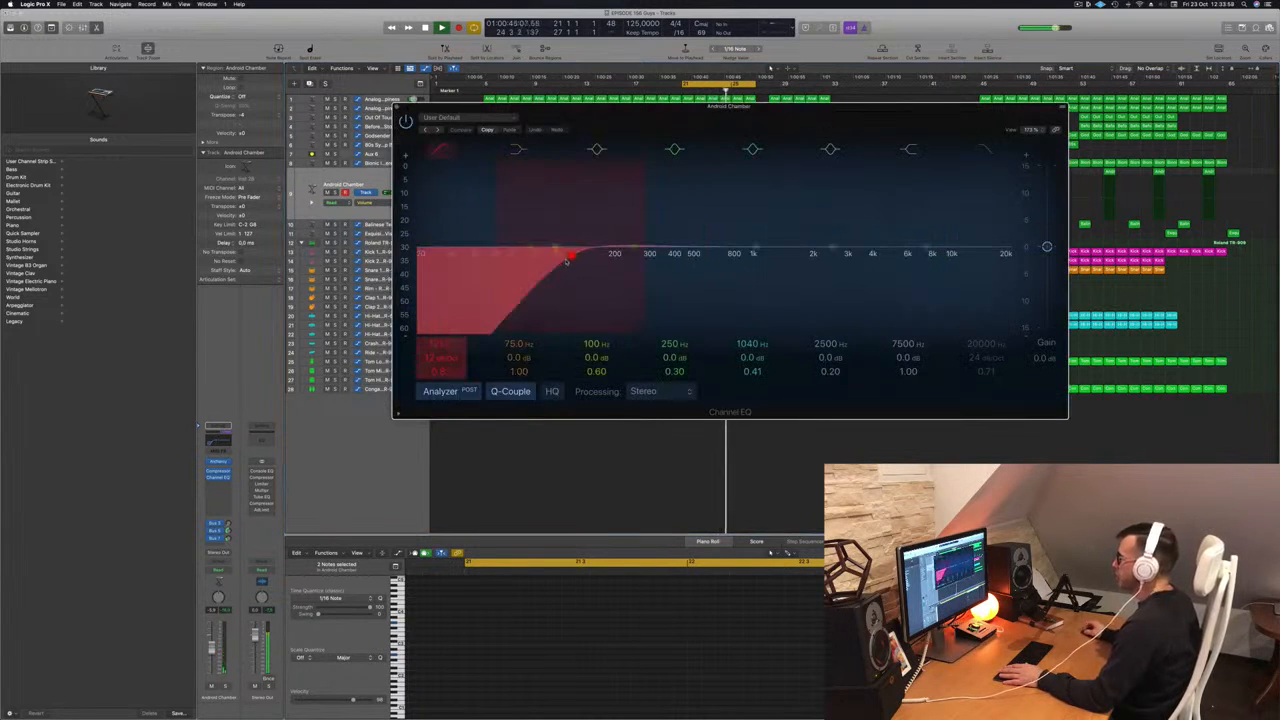
left_click_drag(572, 255, 615, 257)
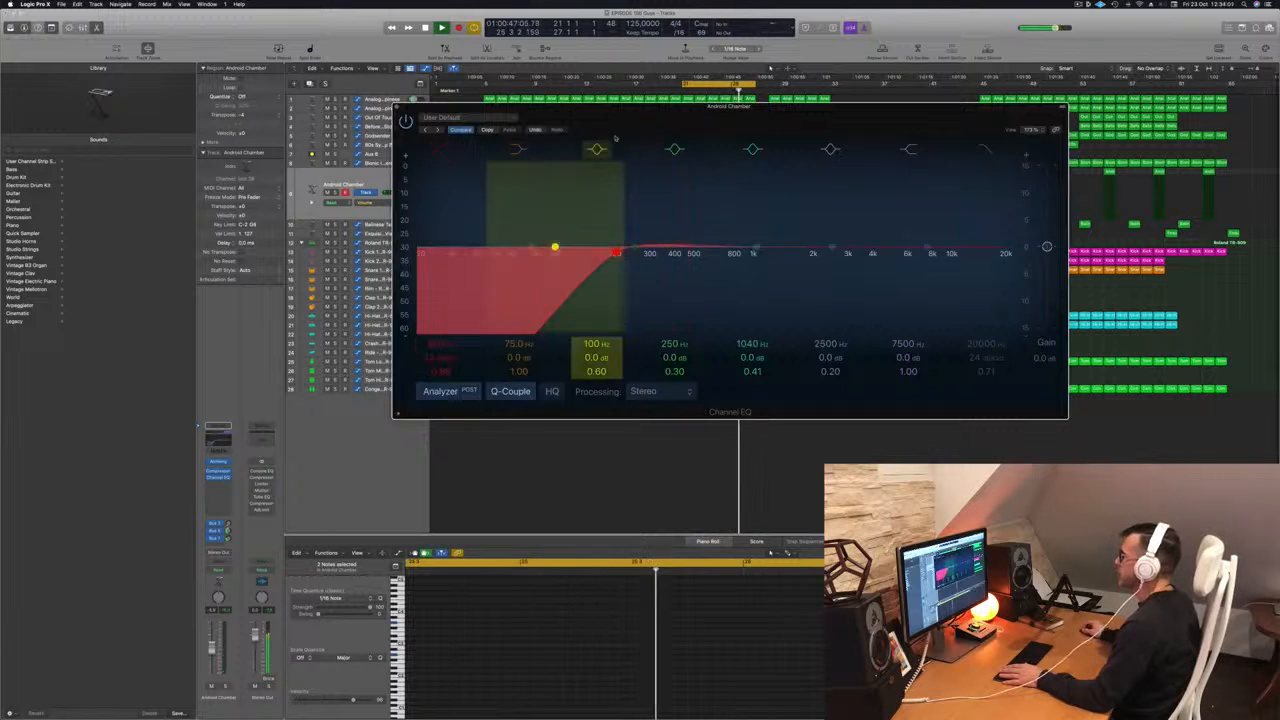
left_click_drag(626, 122, 772, 251)
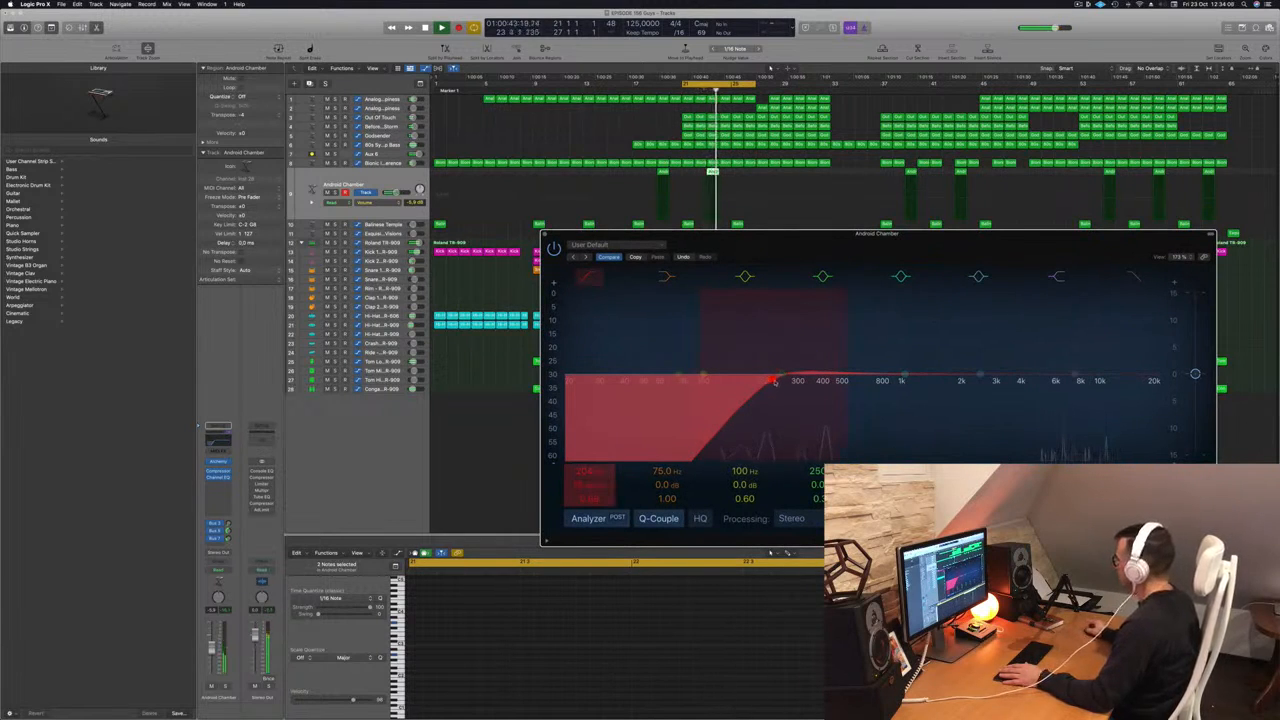
left_click_drag(775, 382, 787, 381)
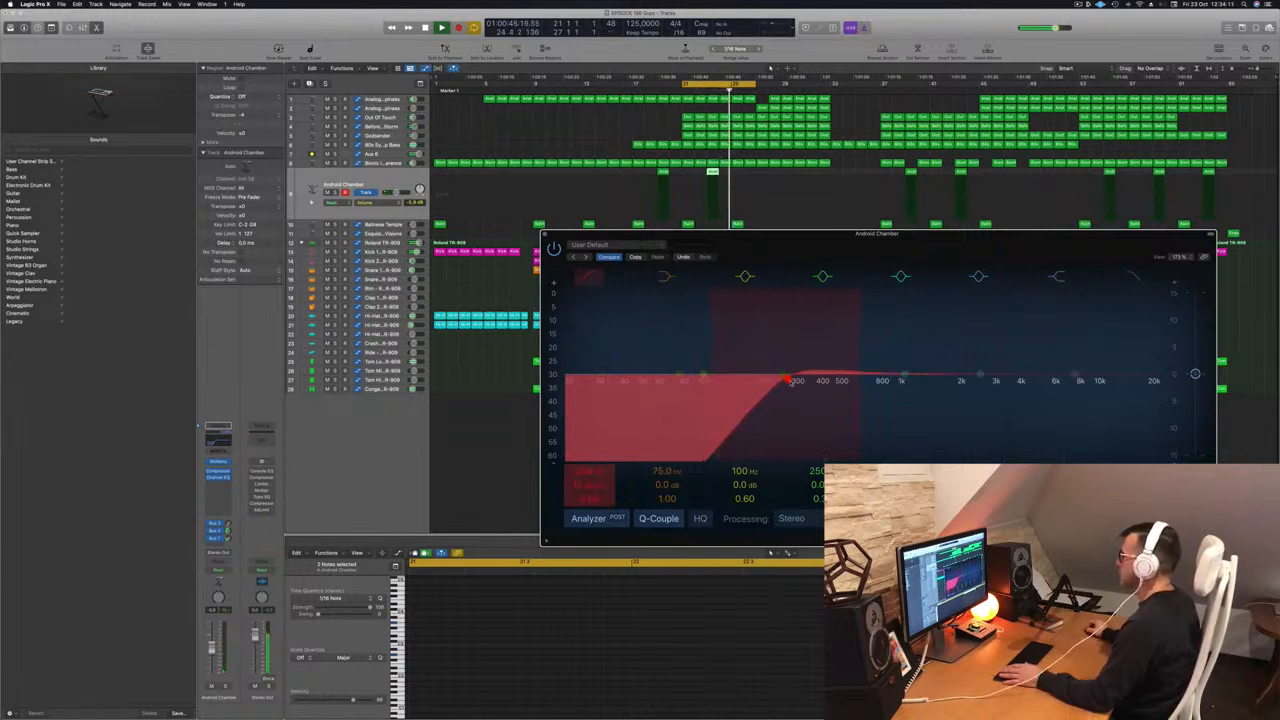
left_click(545, 234)
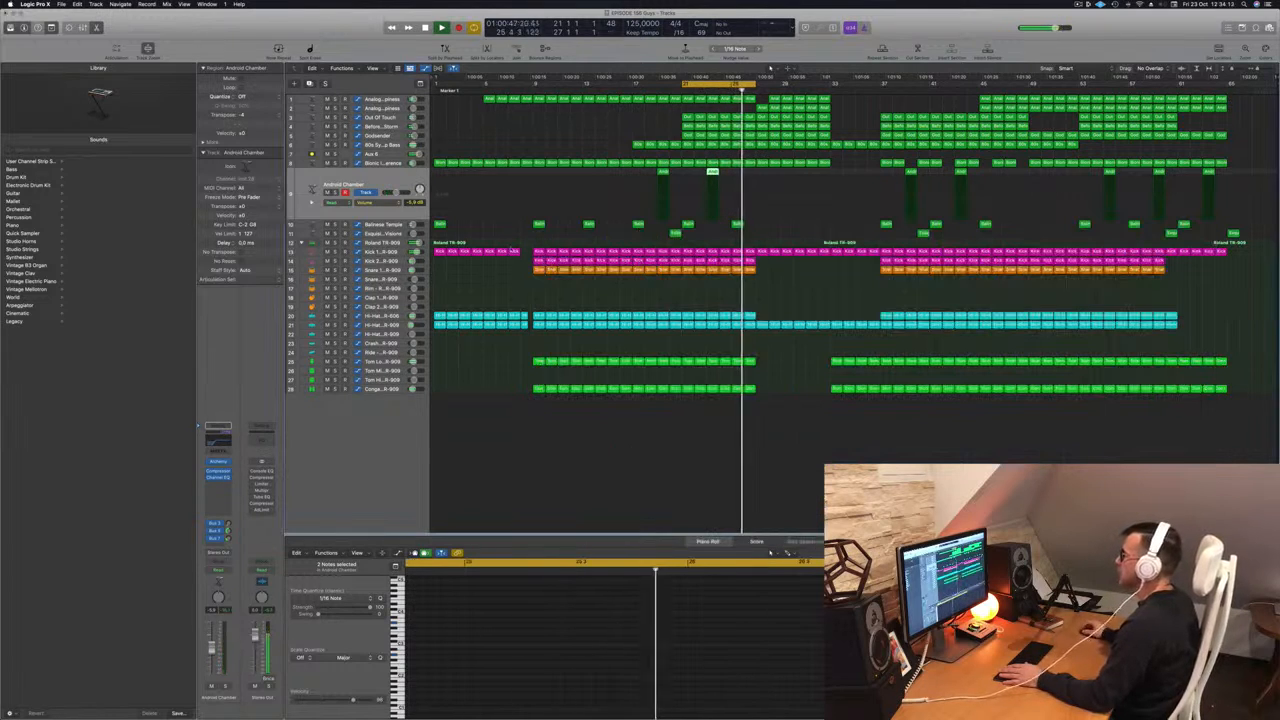
Move the cycle start back to bar 20, select Exquisite Visions' region there and restart playback.
left_click(514, 233)
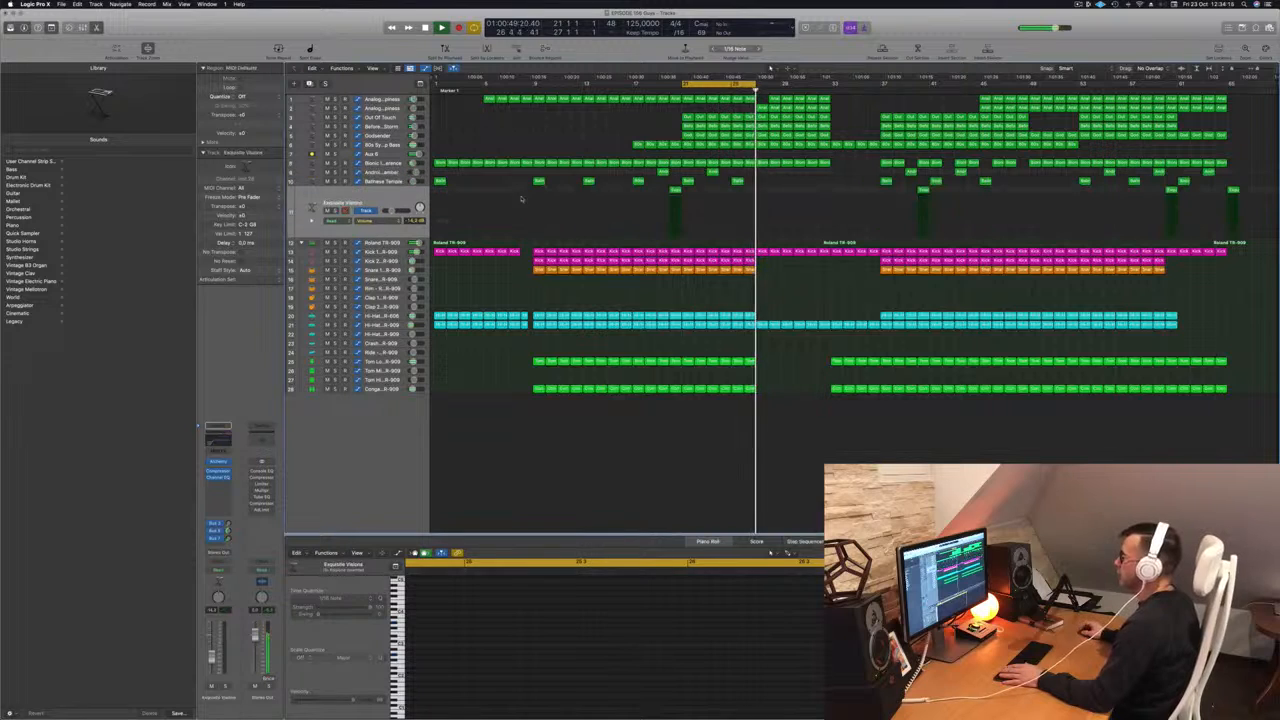
mouse_move(684, 85)
left_mouse_down()
mouse_move(644, 87)
mouse_move(684, 87)
mouse_move(670, 87)
left_mouse_up()
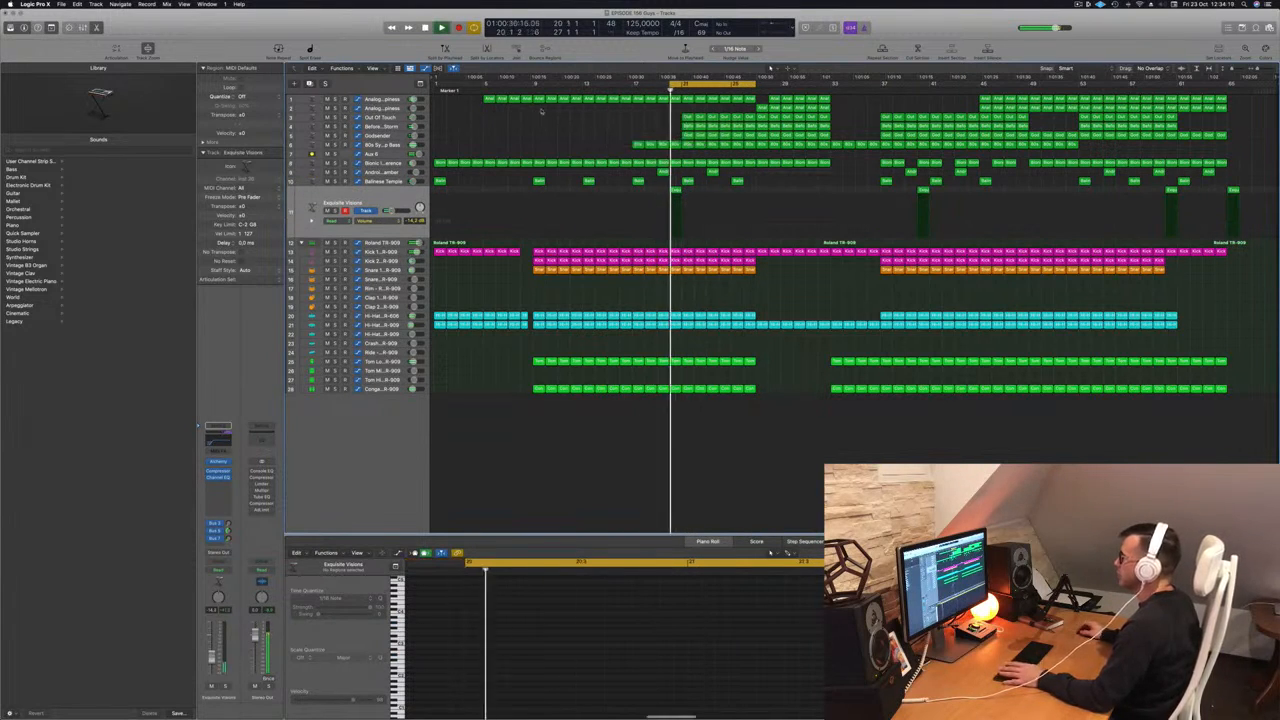
left_click(676, 190)
key("space")
key("space")
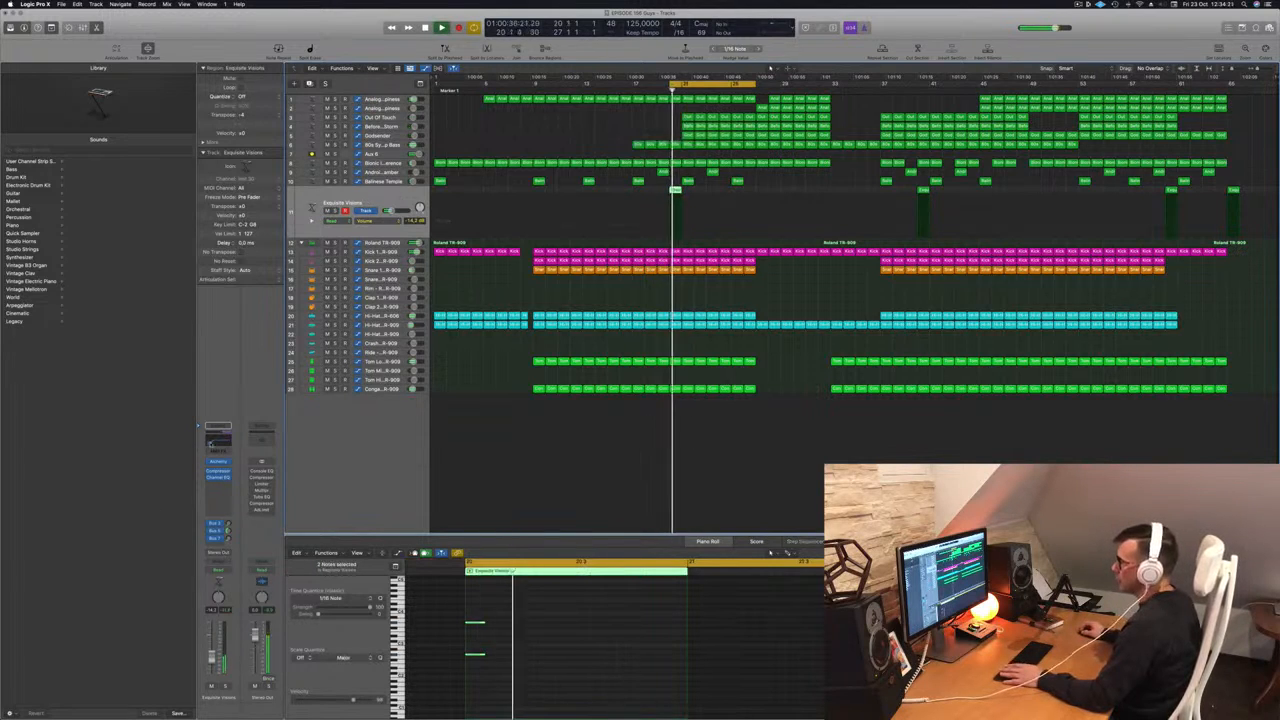
Raise the 12 dB/Oct low cut in Exquisite Visions' Channel EQ to 284 Hz and close the EQ.
left_click(213, 442)
left_click_drag(576, 257, 648, 255)
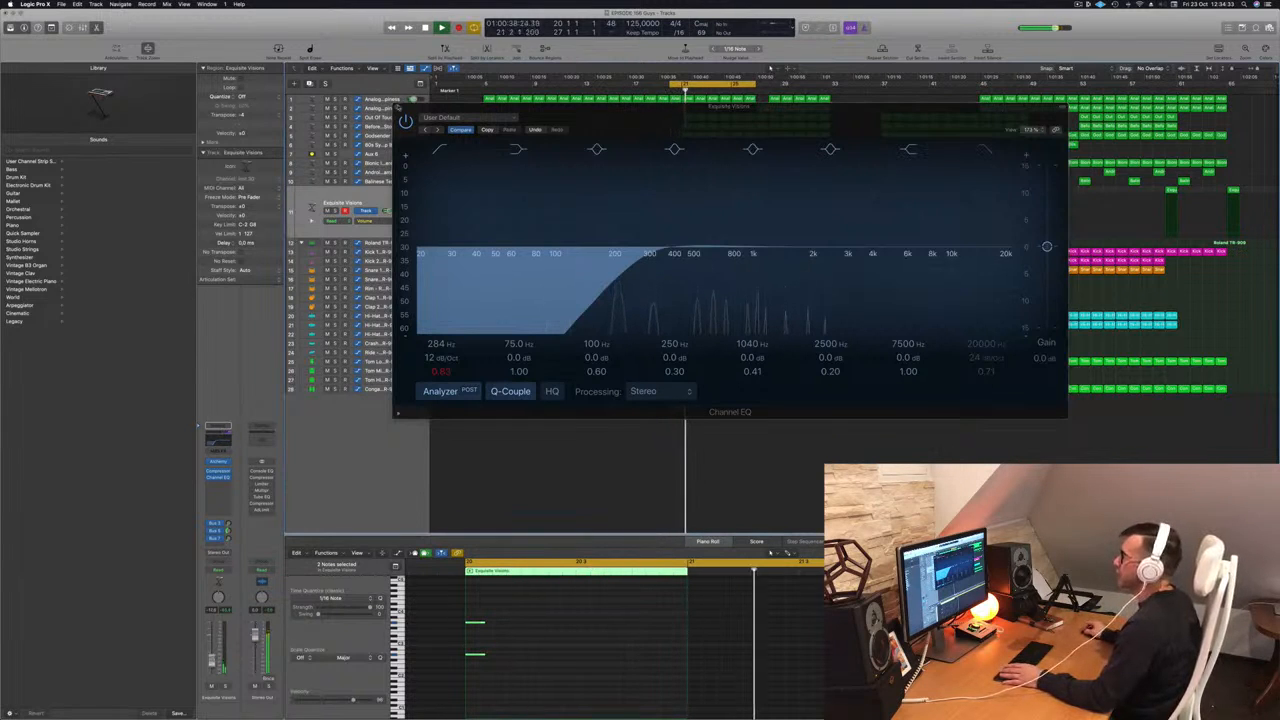
left_click(398, 107)
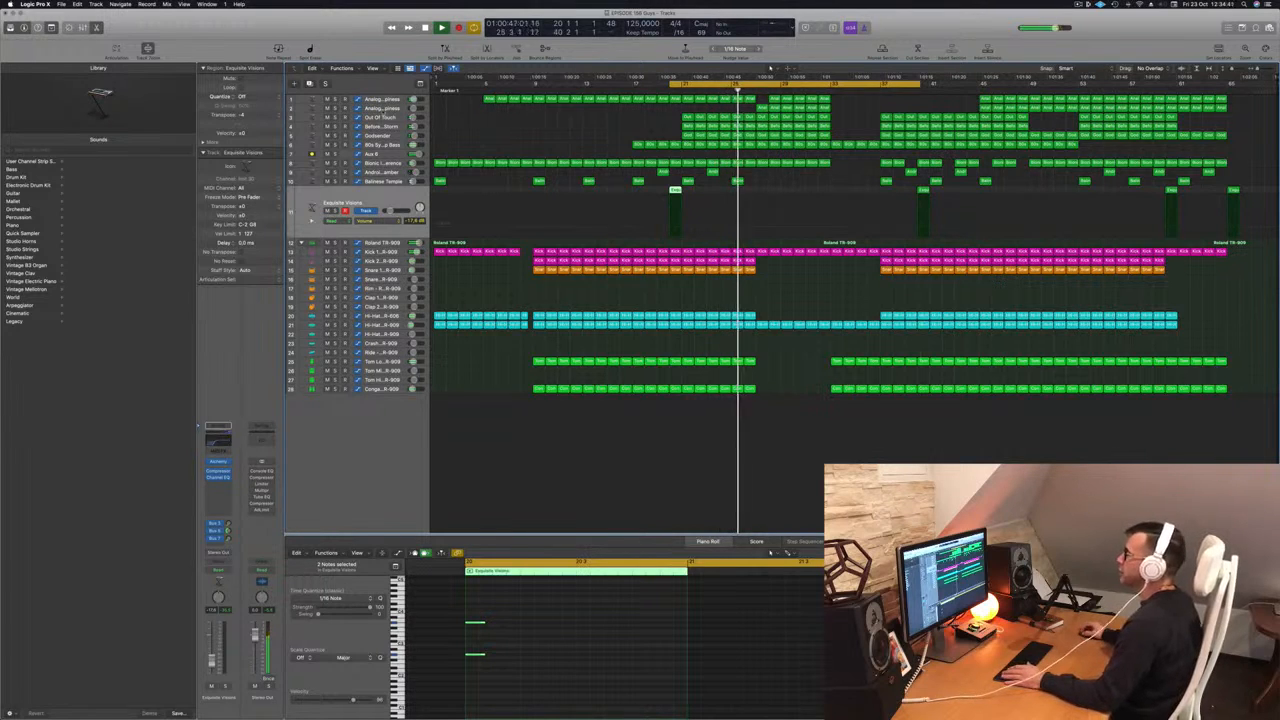
Audition the two Analogue Happiness tracks from bar 27, switching the selection between them.
left_click(382, 109)
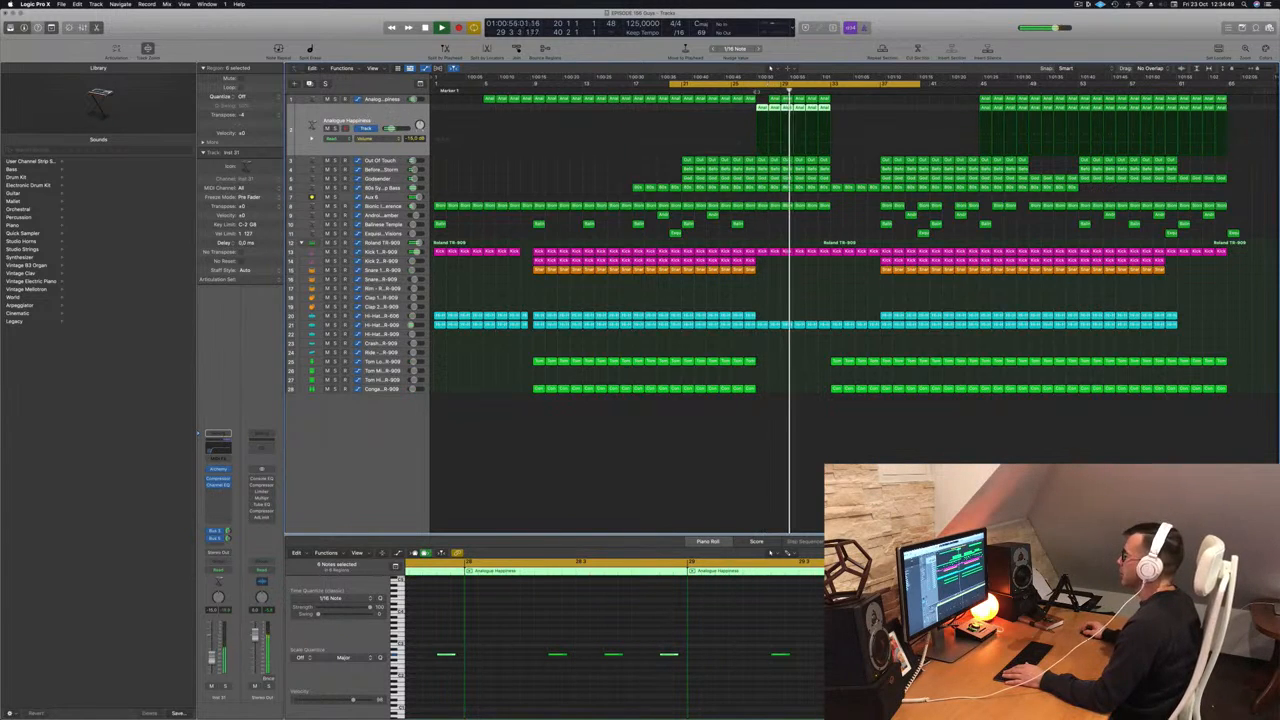
left_click(756, 91)
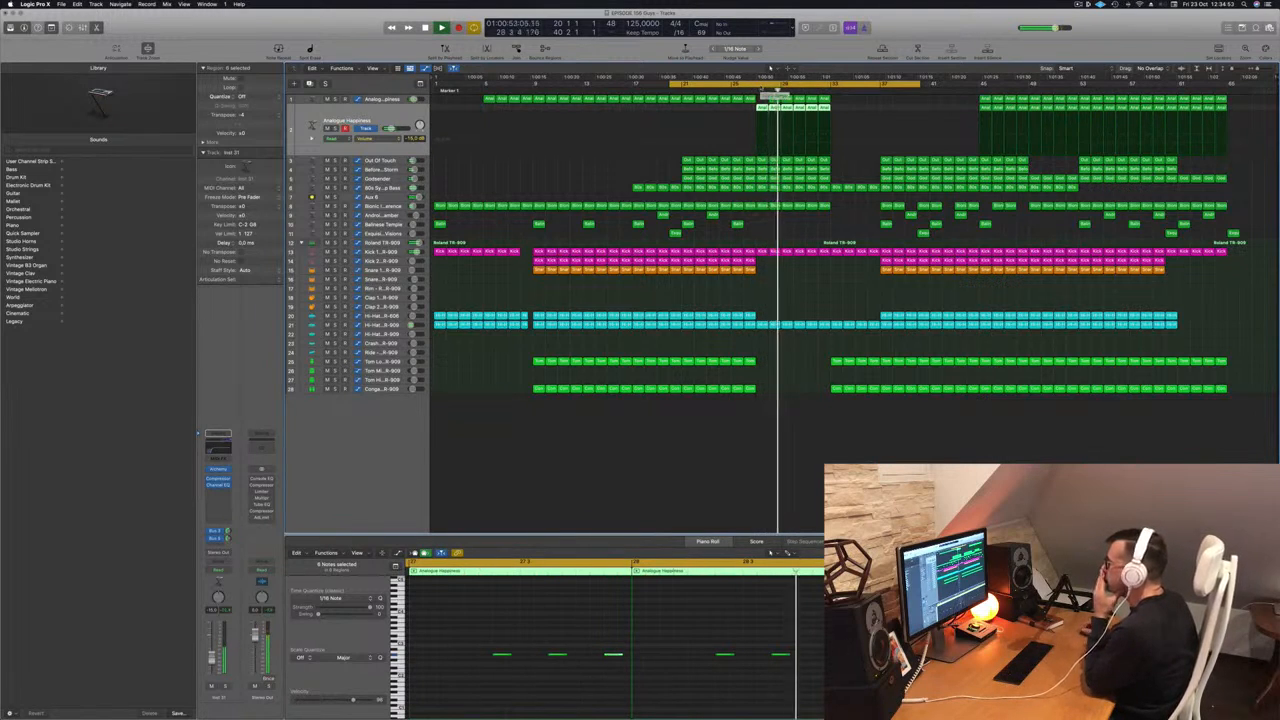
left_click(380, 100)
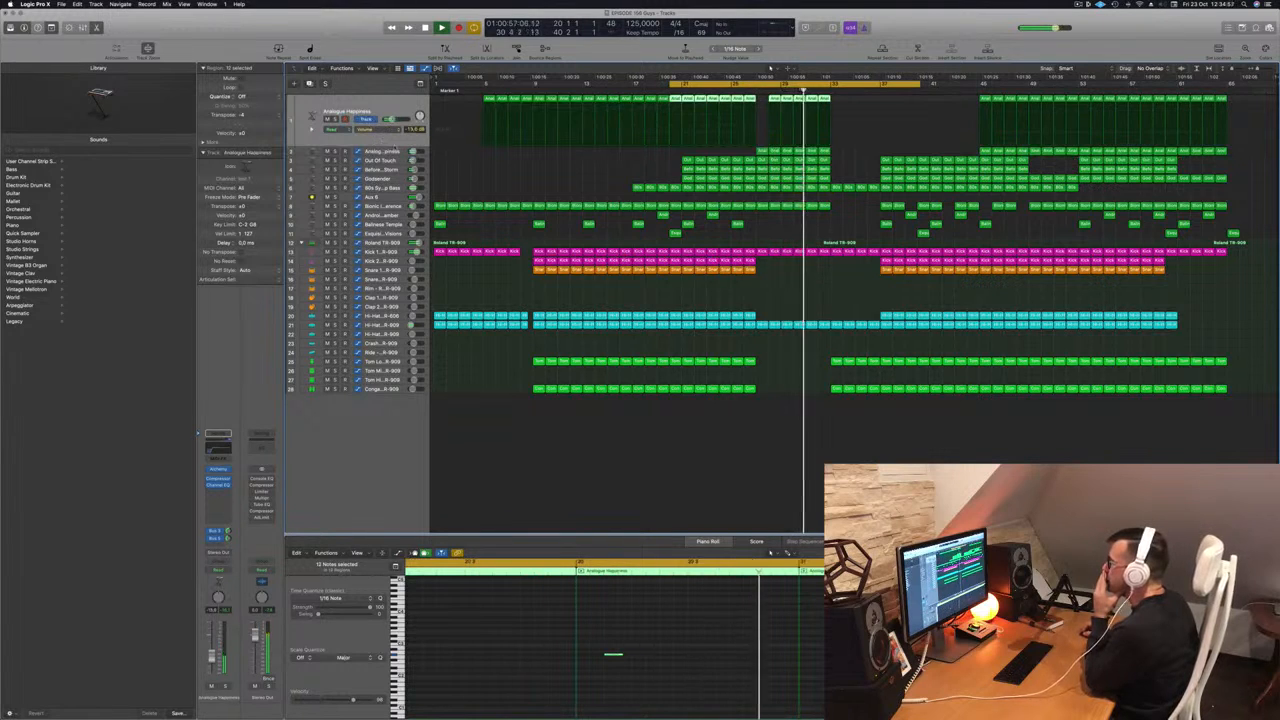
left_click(407, 150)
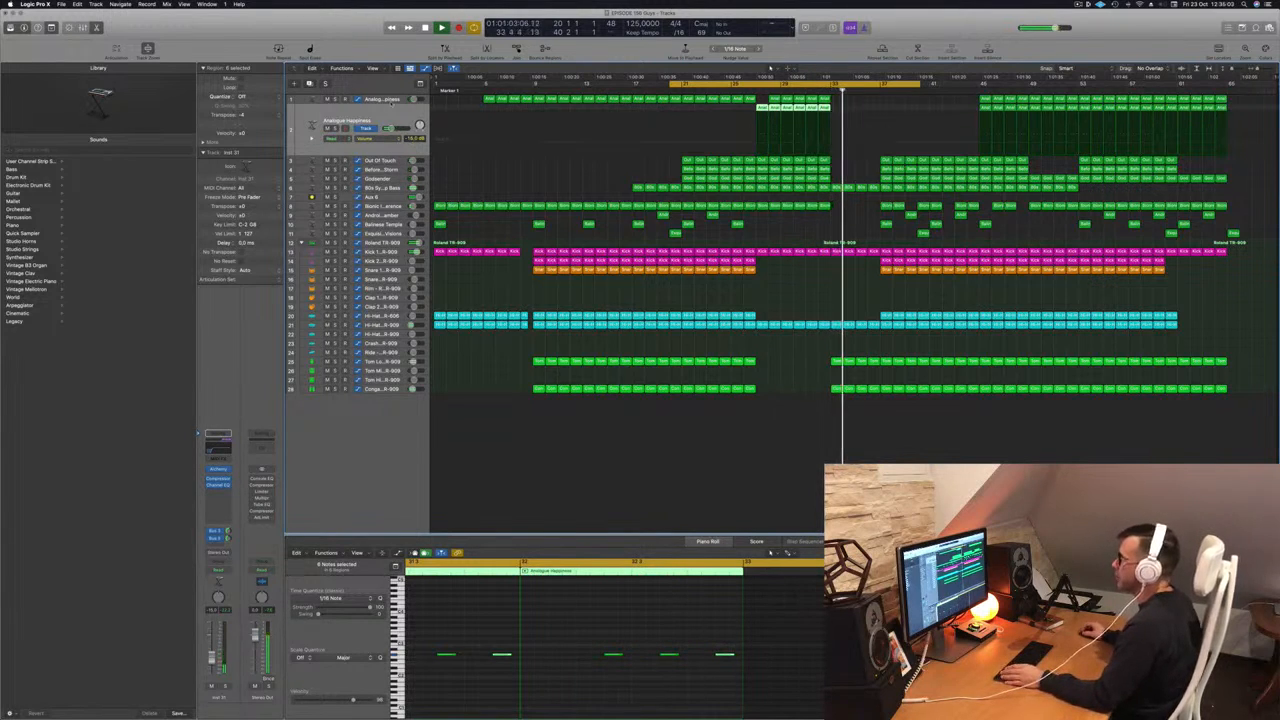
Duplicate the first Analogue Happiness track with its settings, copy the second track's six regions from bar 27 onto it, and resume playback.
key("space")
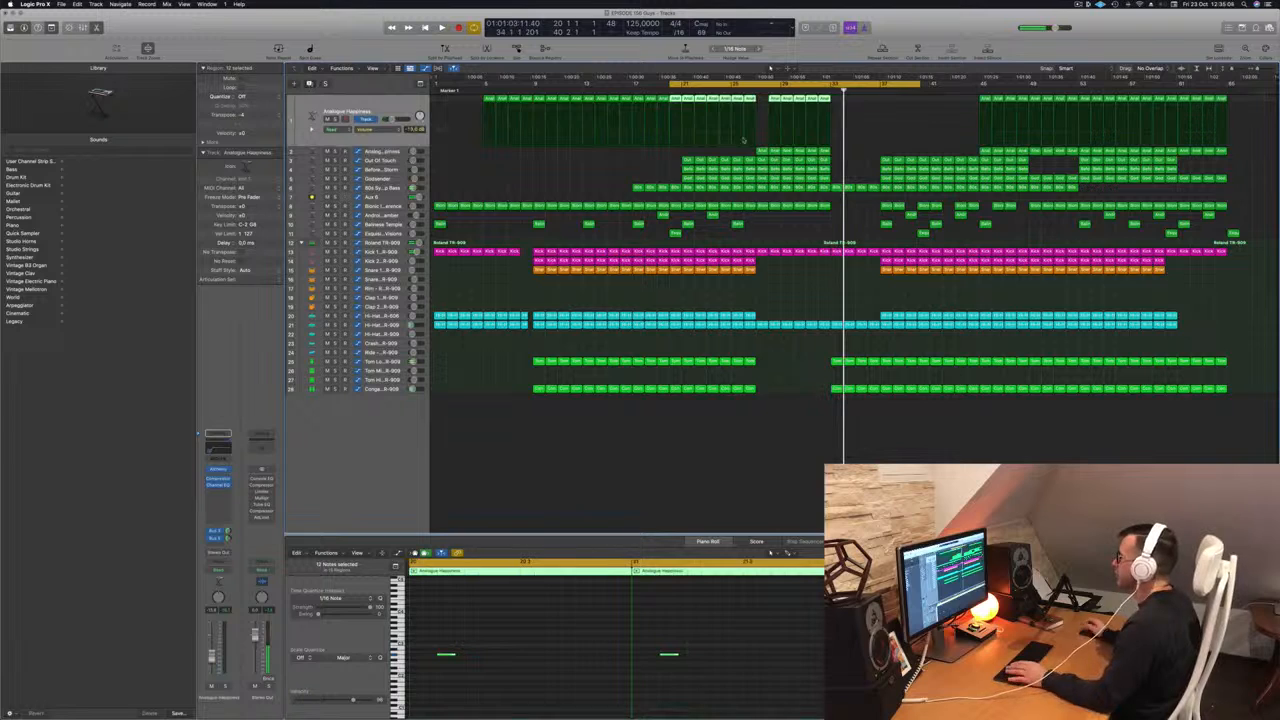
key("super+d")
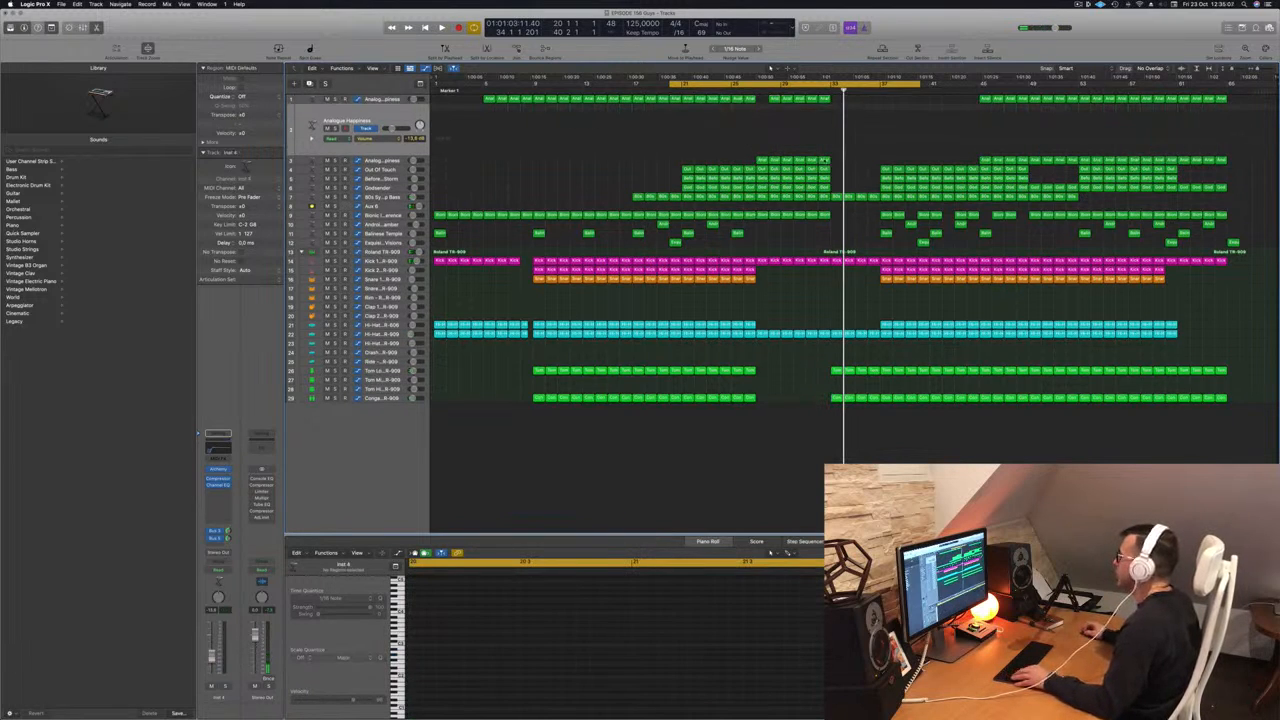
left_click(539, 141)
key("super+z")
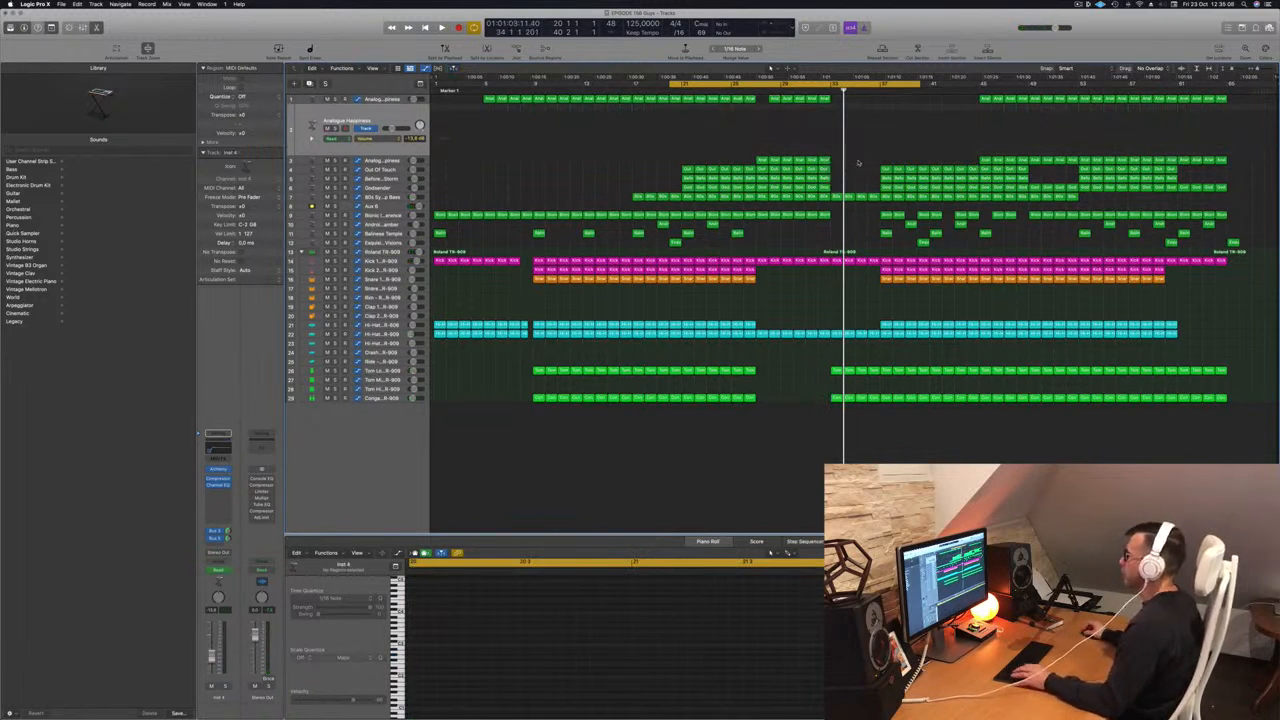
left_click(762, 160)
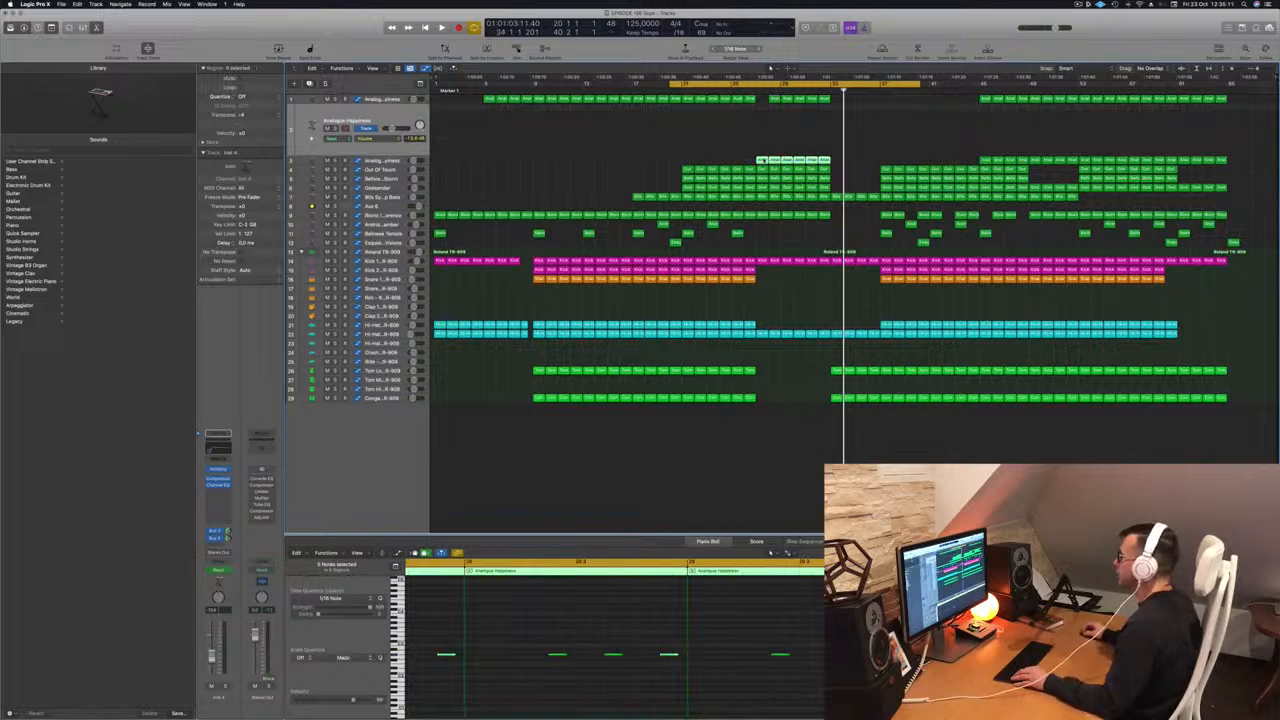
left_click_drag(760, 160, 760, 125)
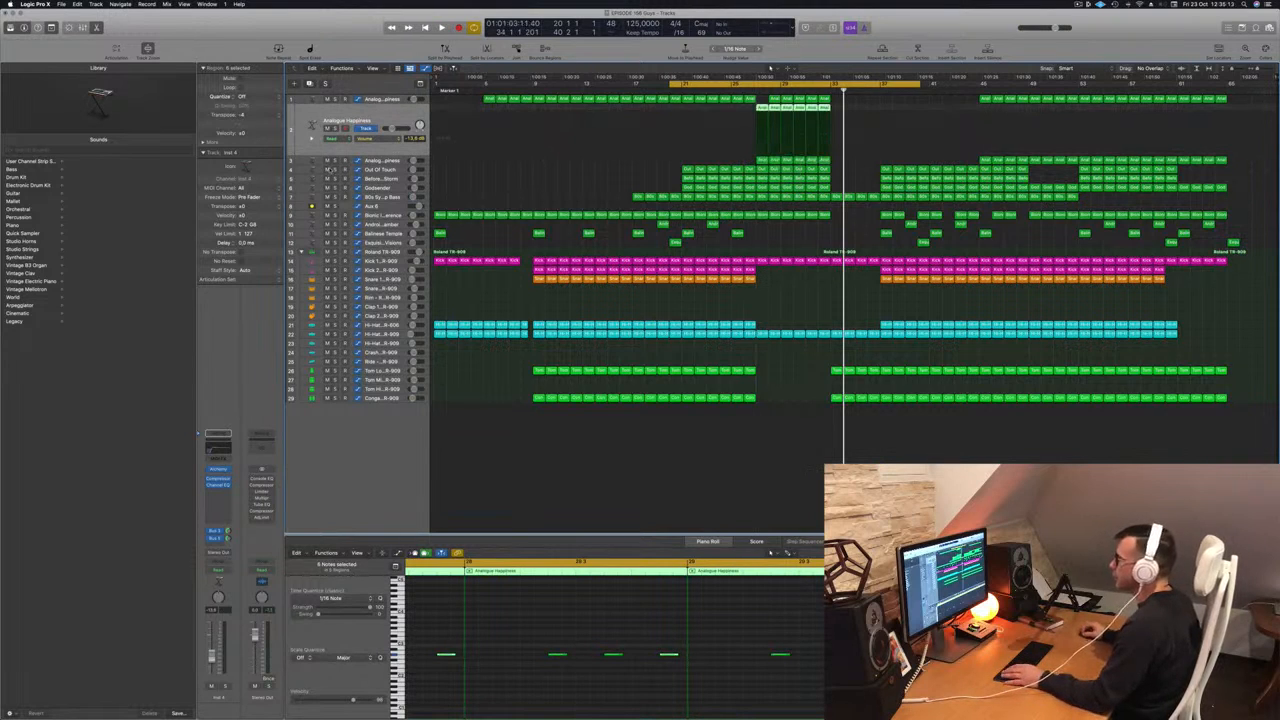
key("space")
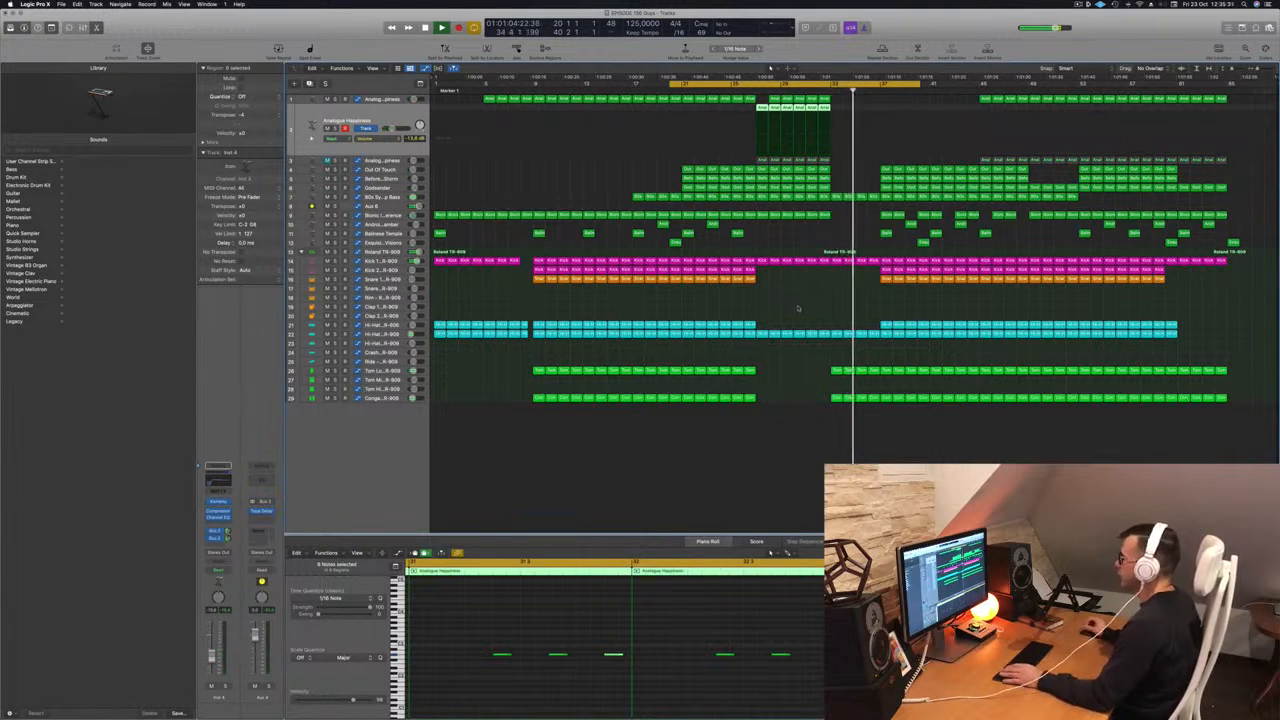
Select the 80s Synth Pop Bass track, extend the cycle back to bar 1 and play the arrangement from the beginning.
left_click(390, 199)
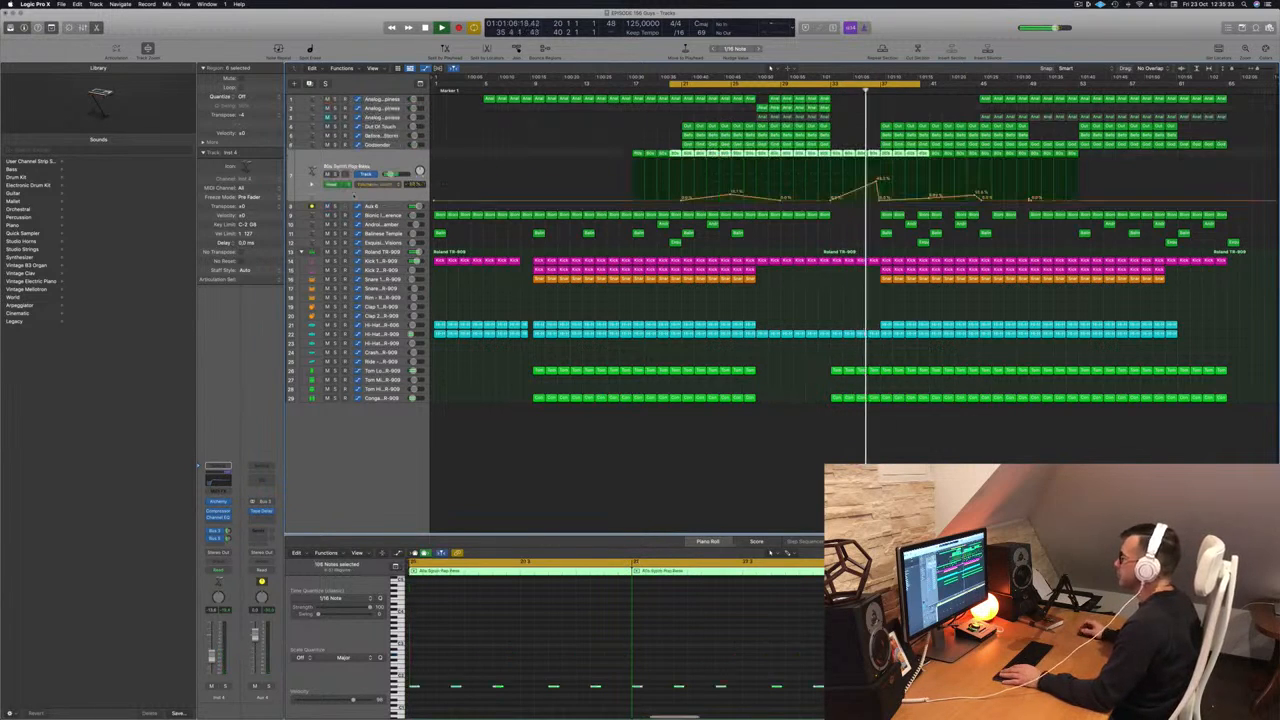
left_click(842, 247)
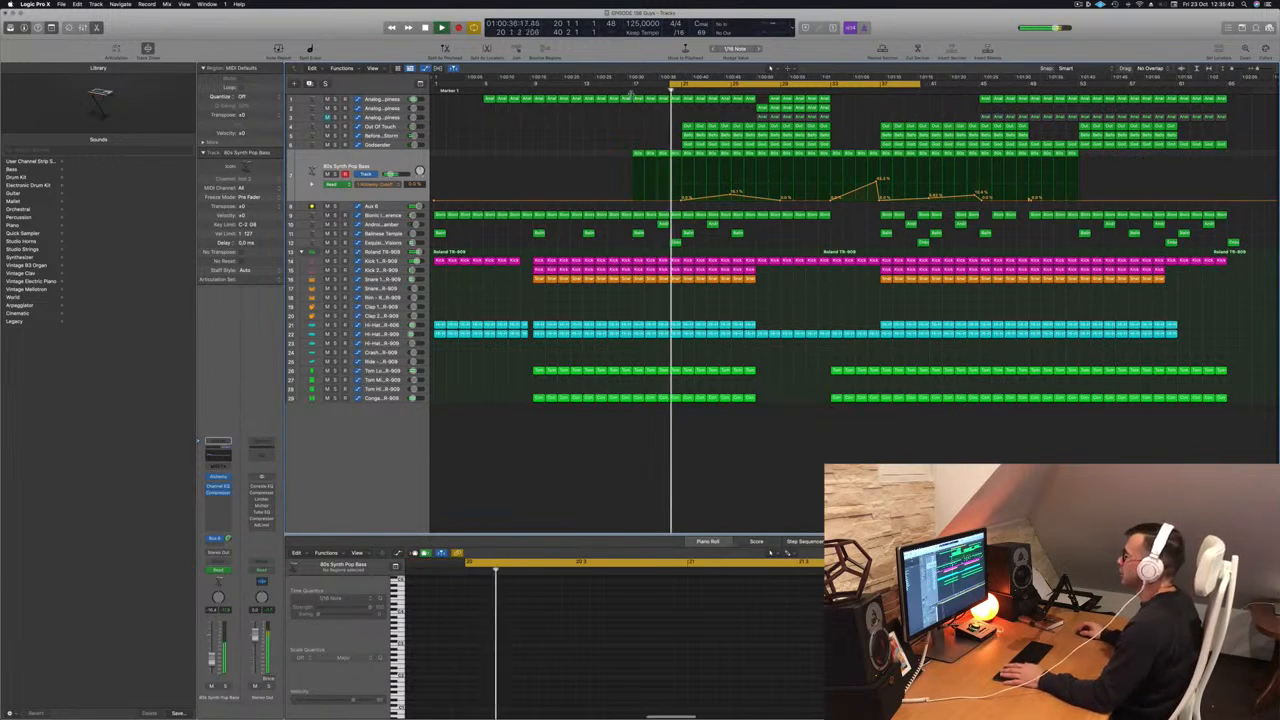
left_click_drag(669, 84, 401, 96)
key("space")
key("space")
key("space")
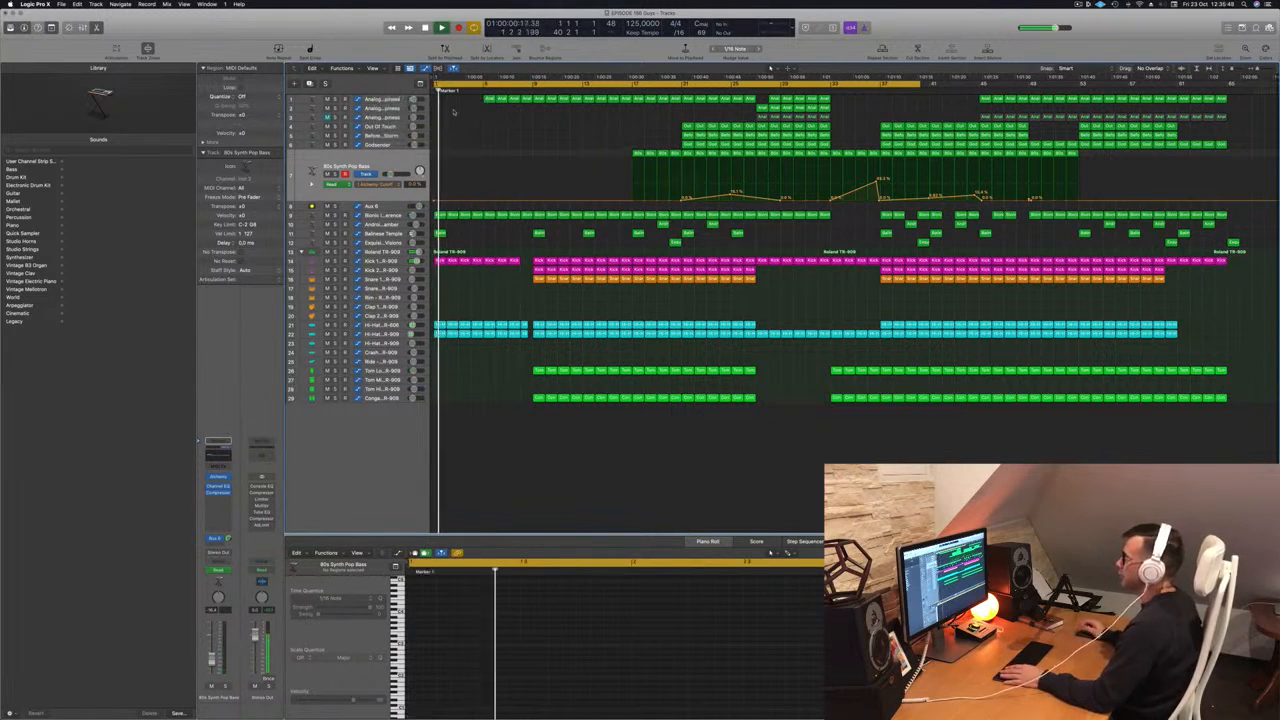
key("space")
key("space")
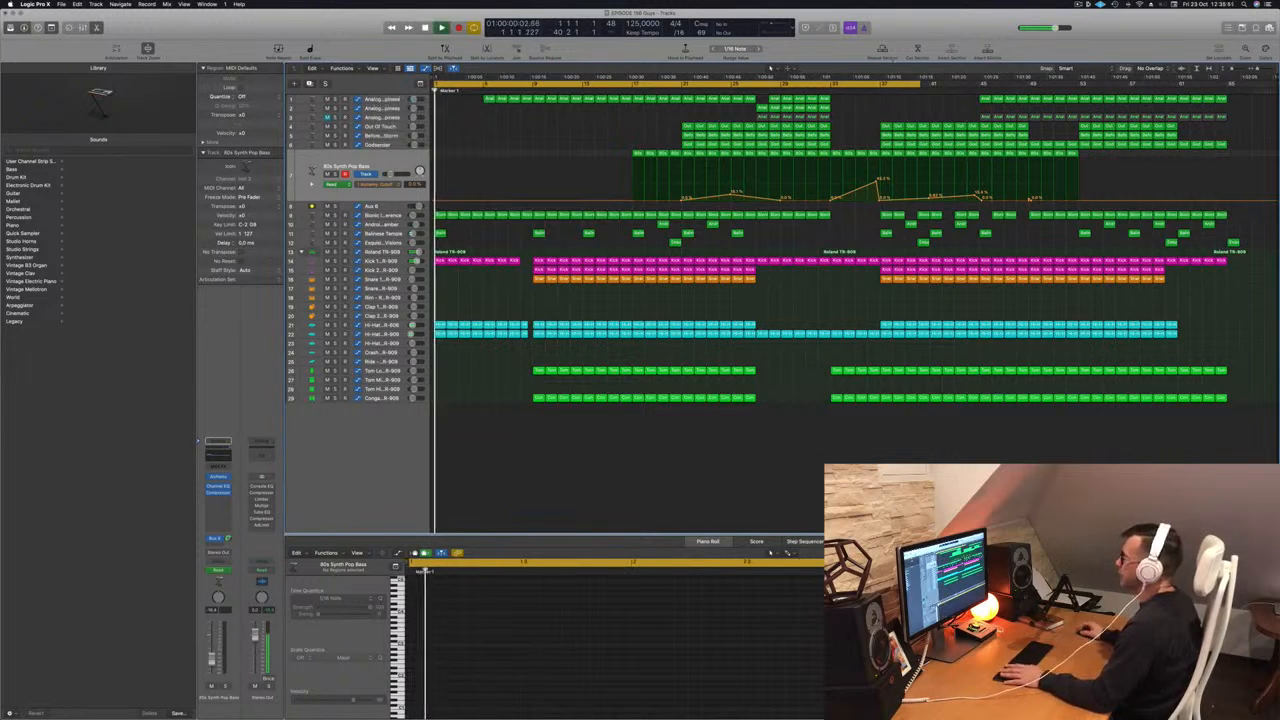
Shorten the cycle to end at bar 5, repeat that opening four-bar section three times across all tracks and restart playback.
left_click_drag(922, 84, 487, 85)
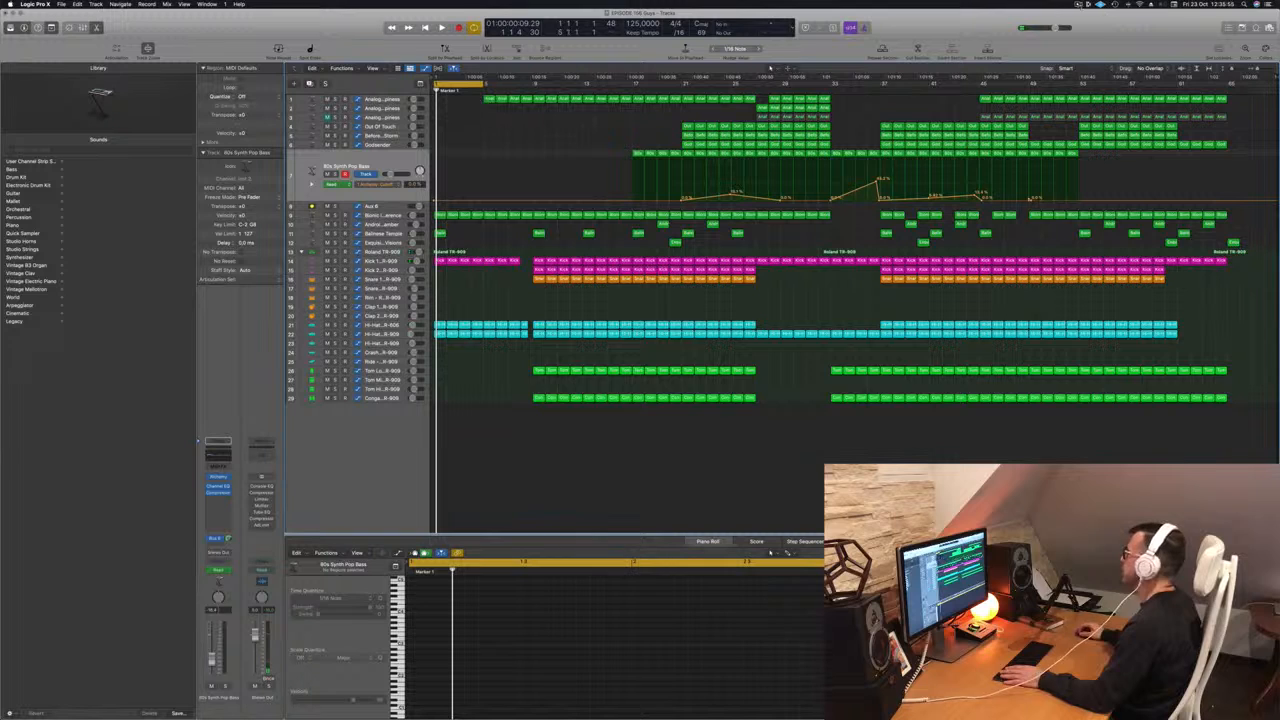
left_click(1080, 5)
left_click(965, 25)
key("space")
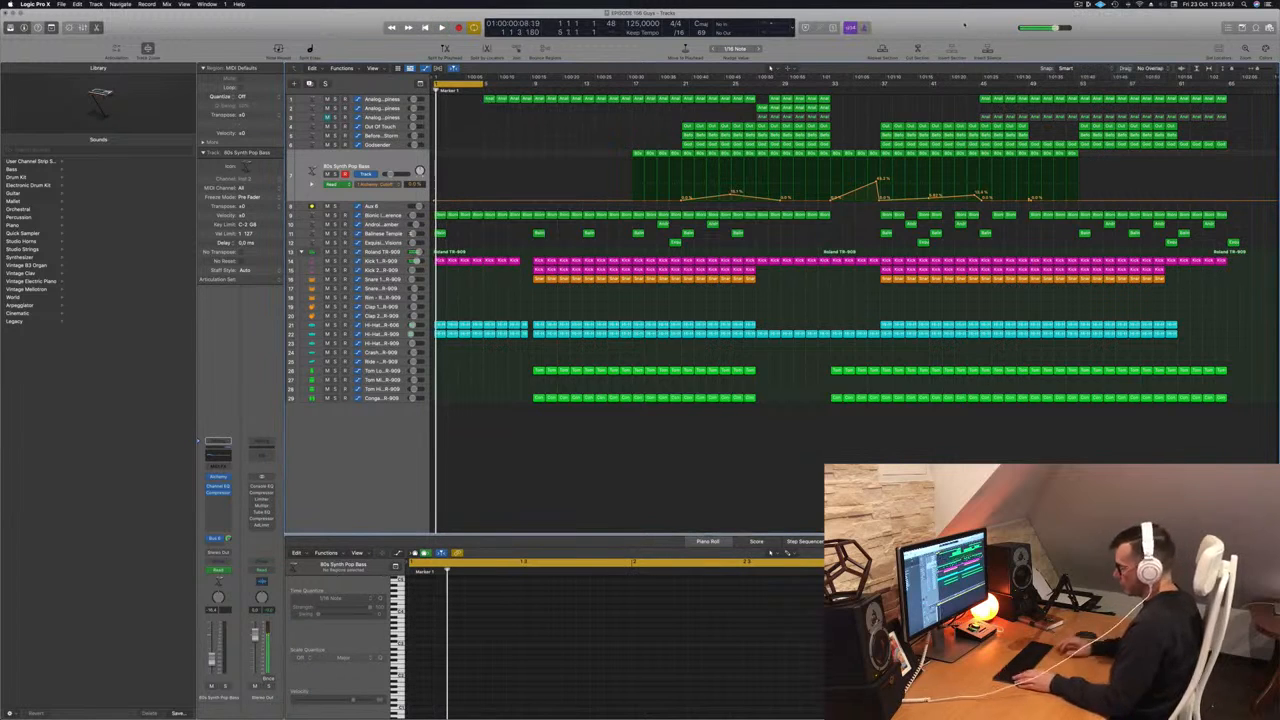
key("ctrl+super+r")
key("ctrl+super+r")
key("ctrl+super+r")
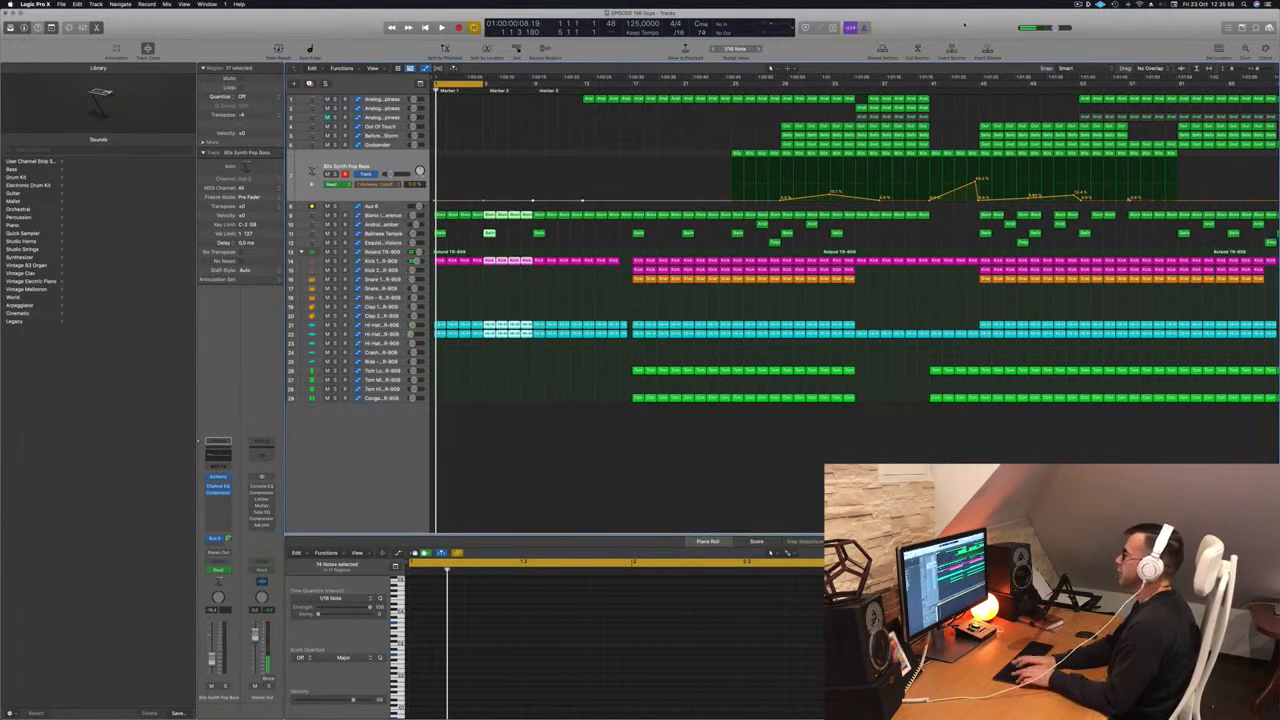
key("space")
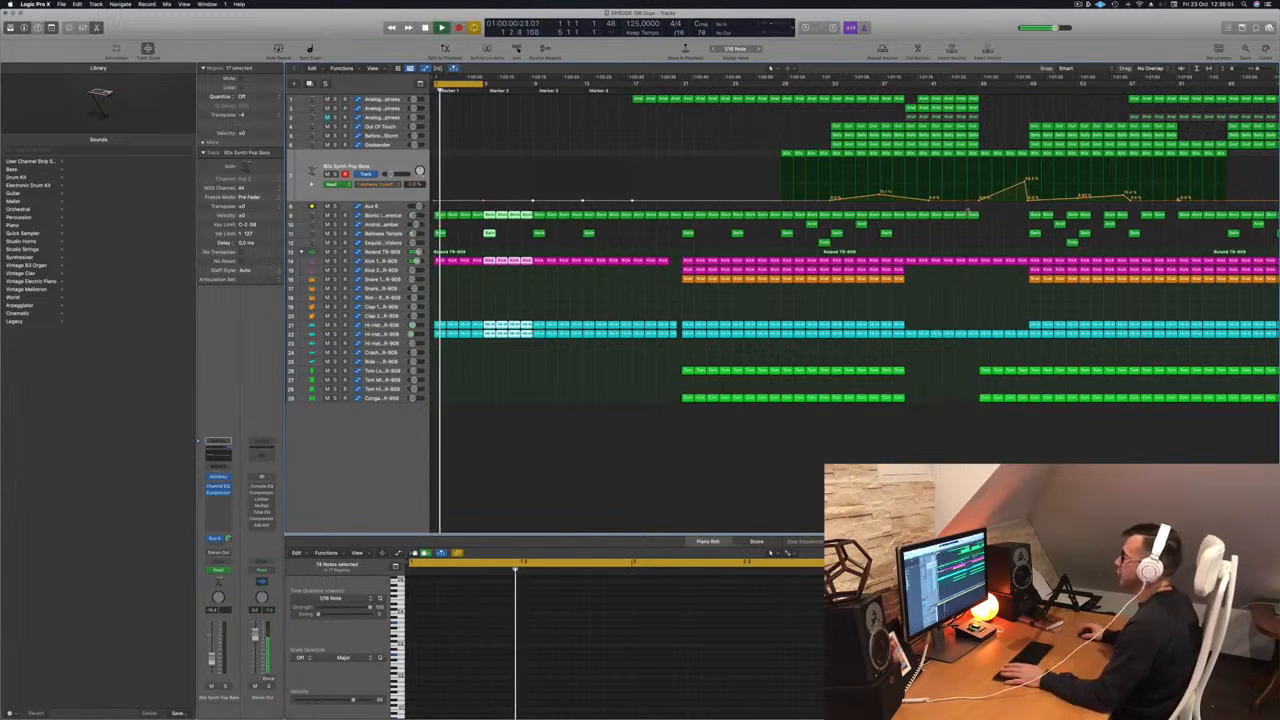
Select the Bionic Interference track and delete its region at bar 4.
left_click(557, 122)
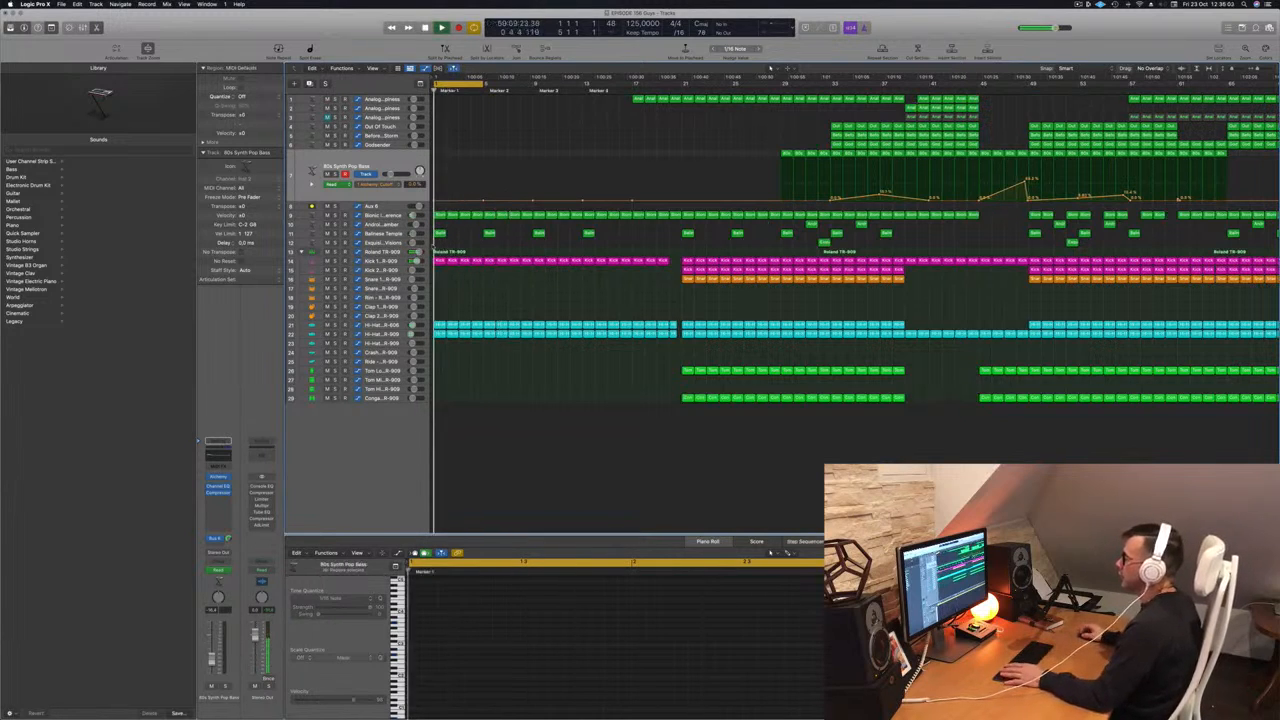
left_click(383, 216)
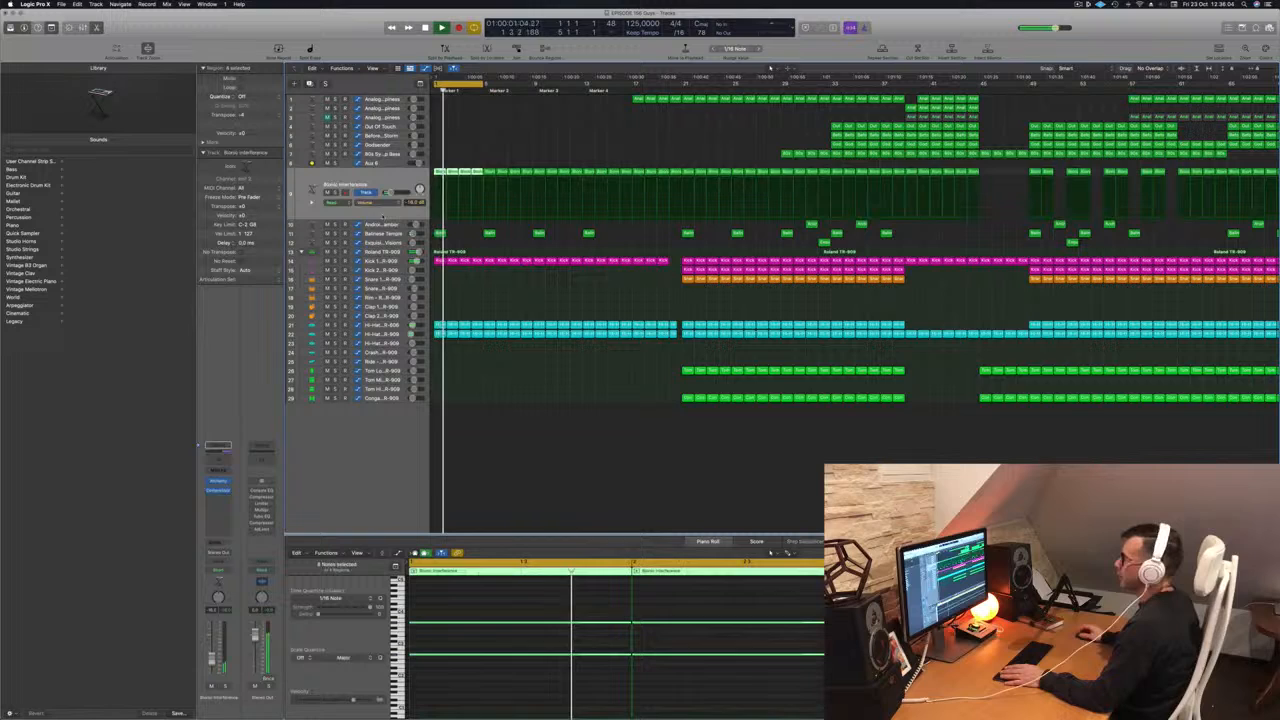
left_click(586, 126)
left_click(477, 172)
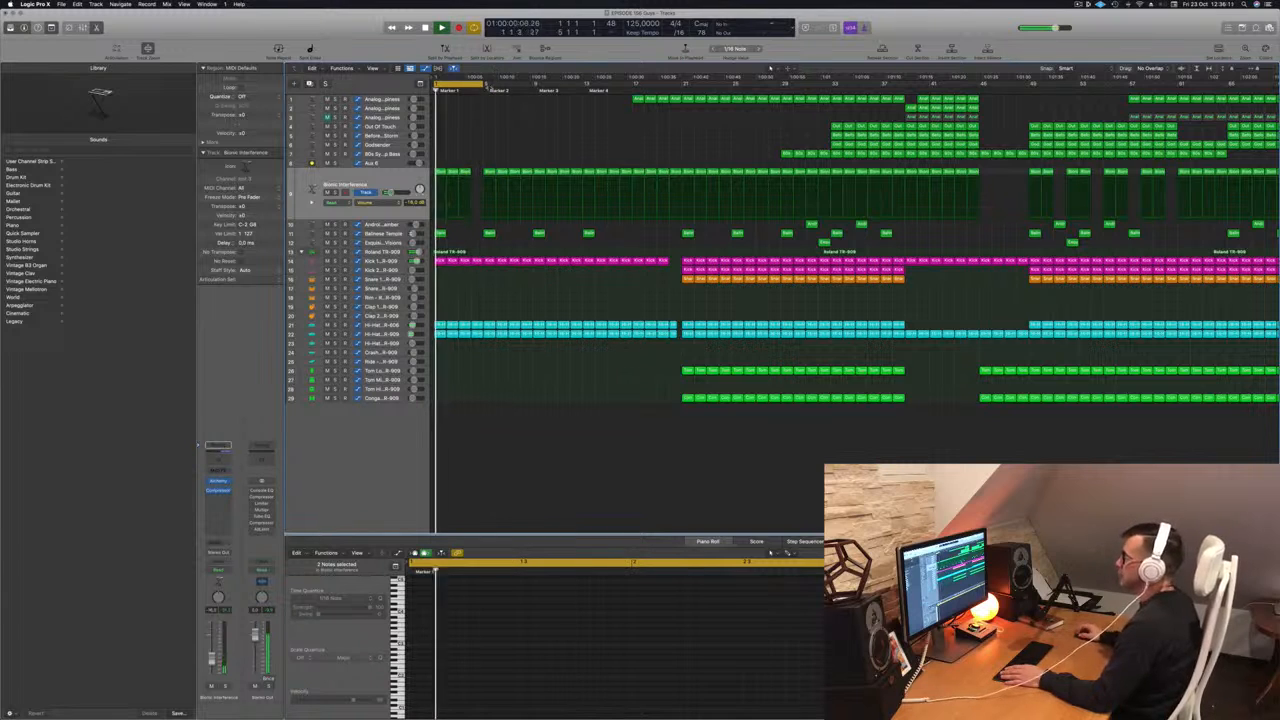
Extend the cycle to end at bar 9 and delete the Bionic Interference region at bar 8.
left_click_drag(484, 88, 535, 91)
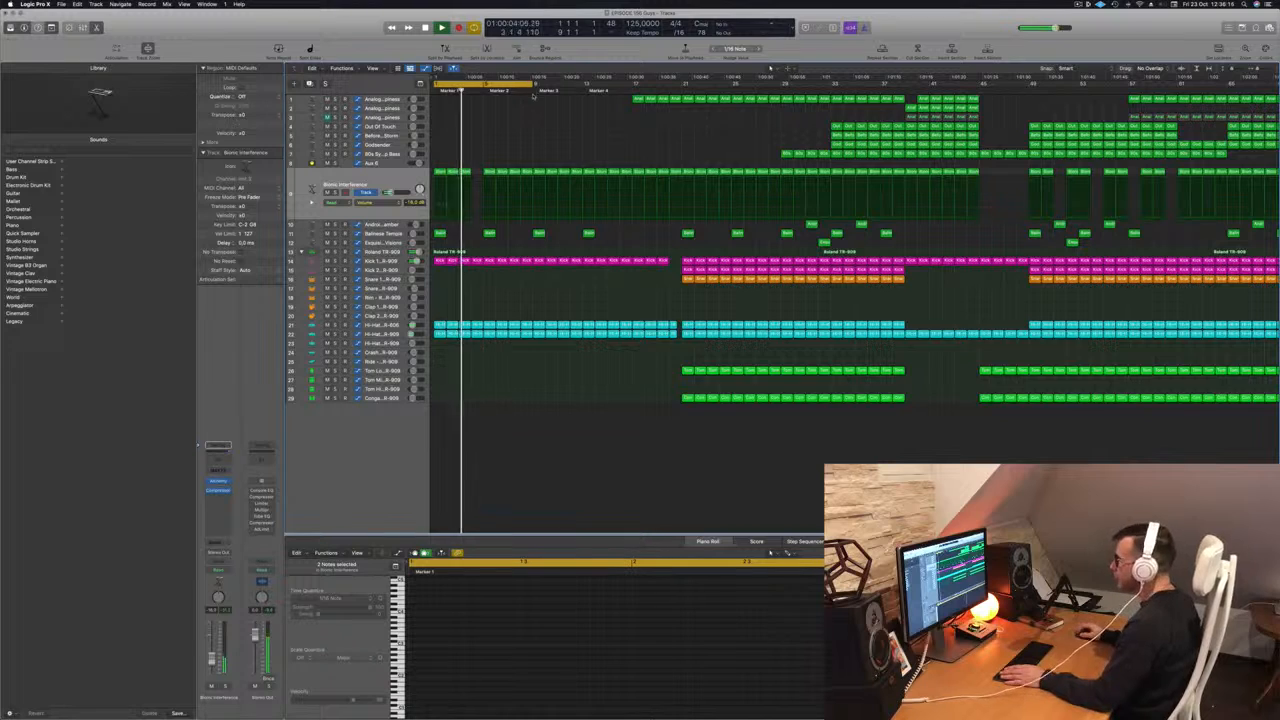
left_click(526, 172)
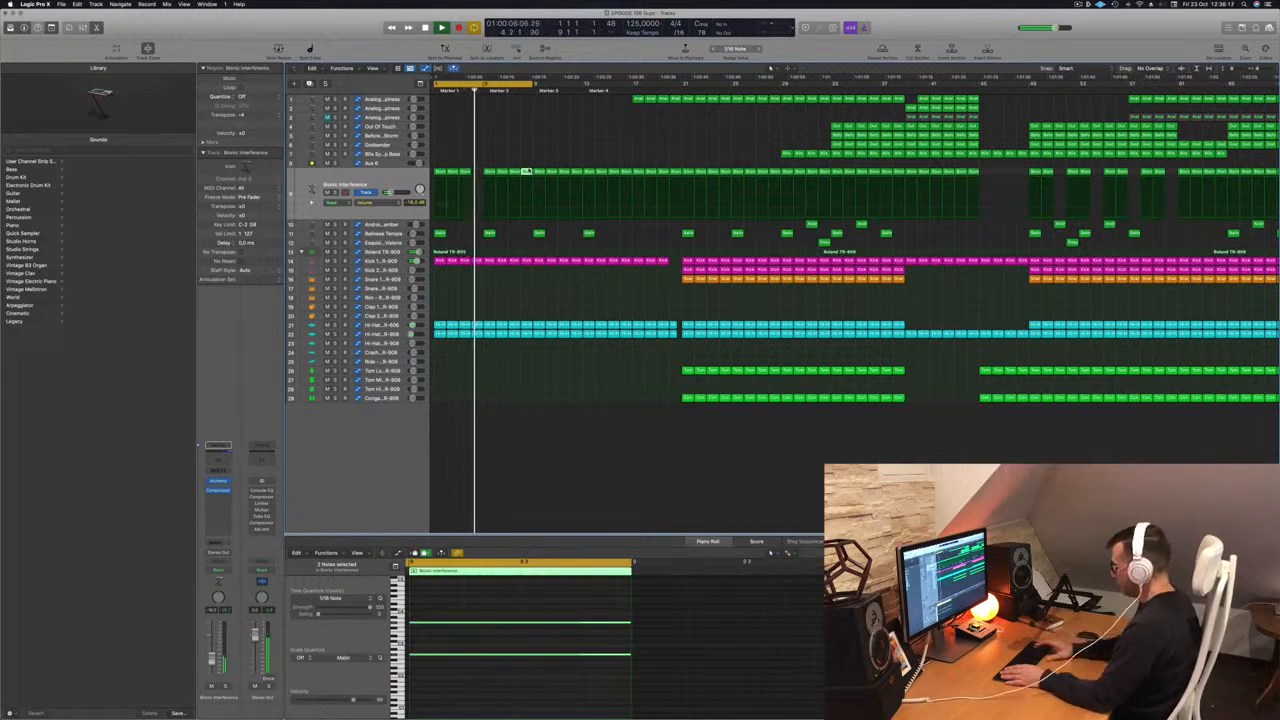
key("Delete")
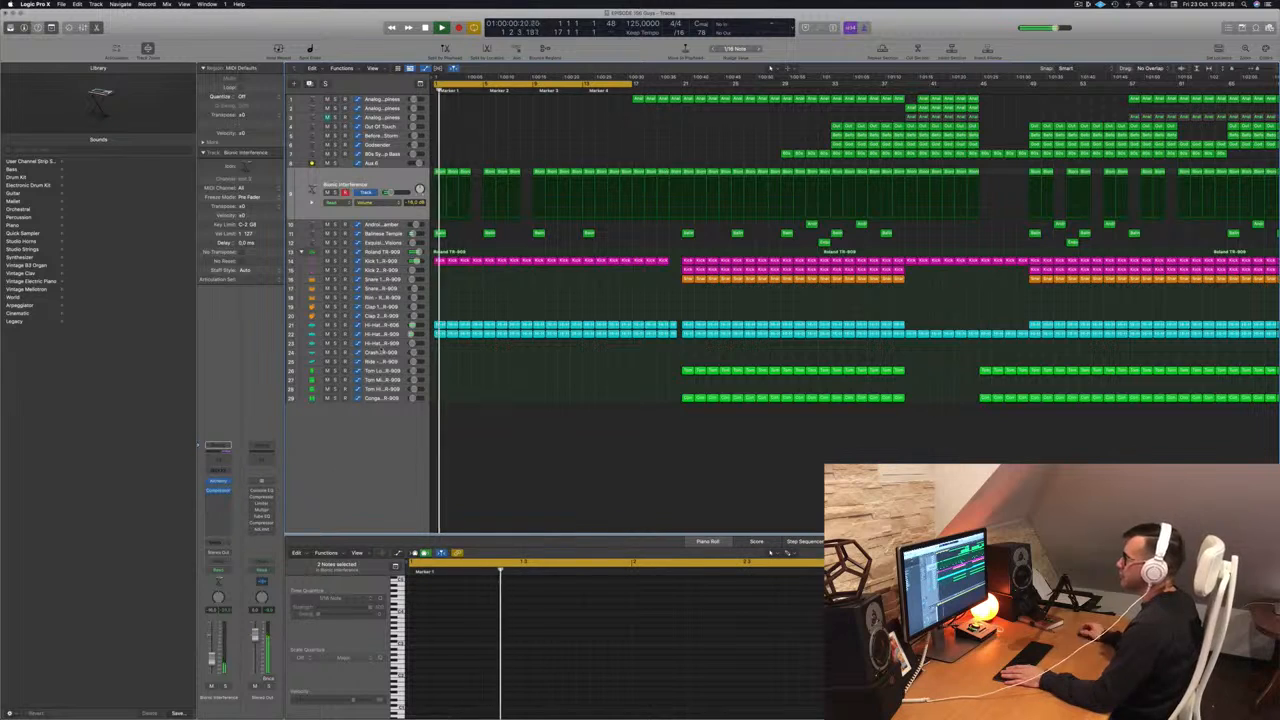
Select the Hi-Hat Closed 2 track, delete the Bionic Interference regions at bars 12 and 16, and restart playback from the beginning.
left_click(375, 334)
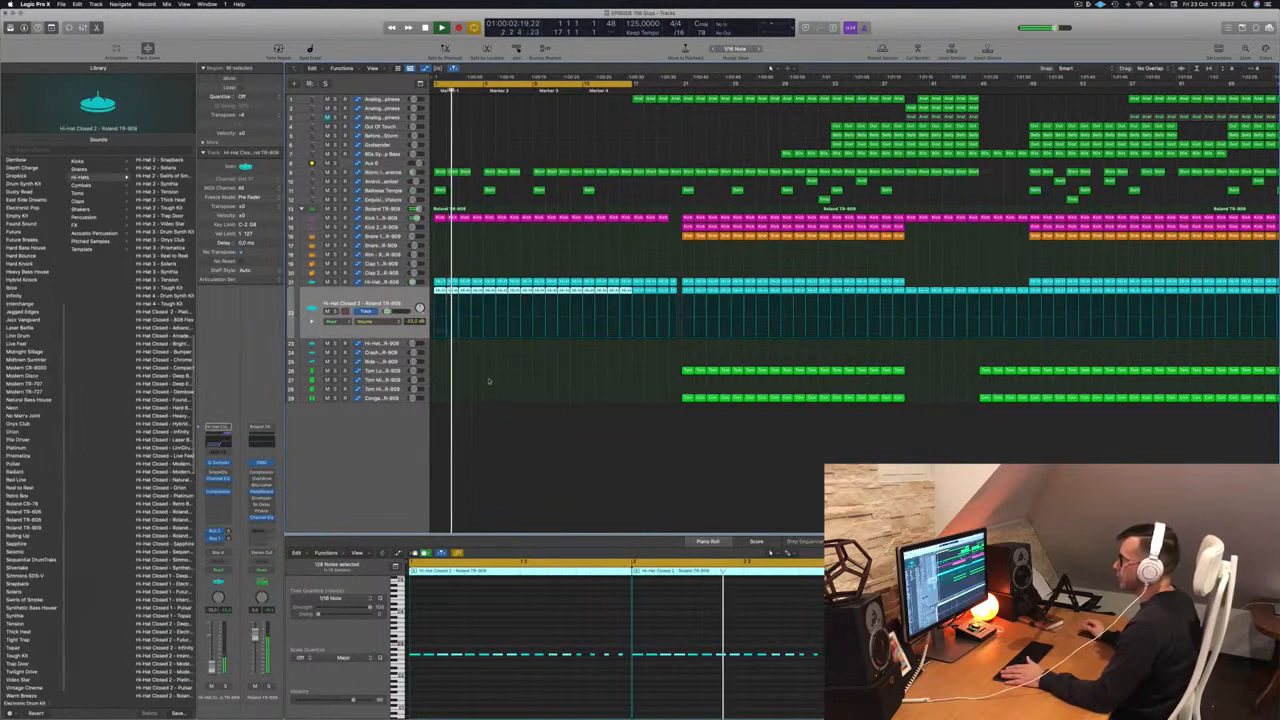
scroll(515, 386, "left", 2)
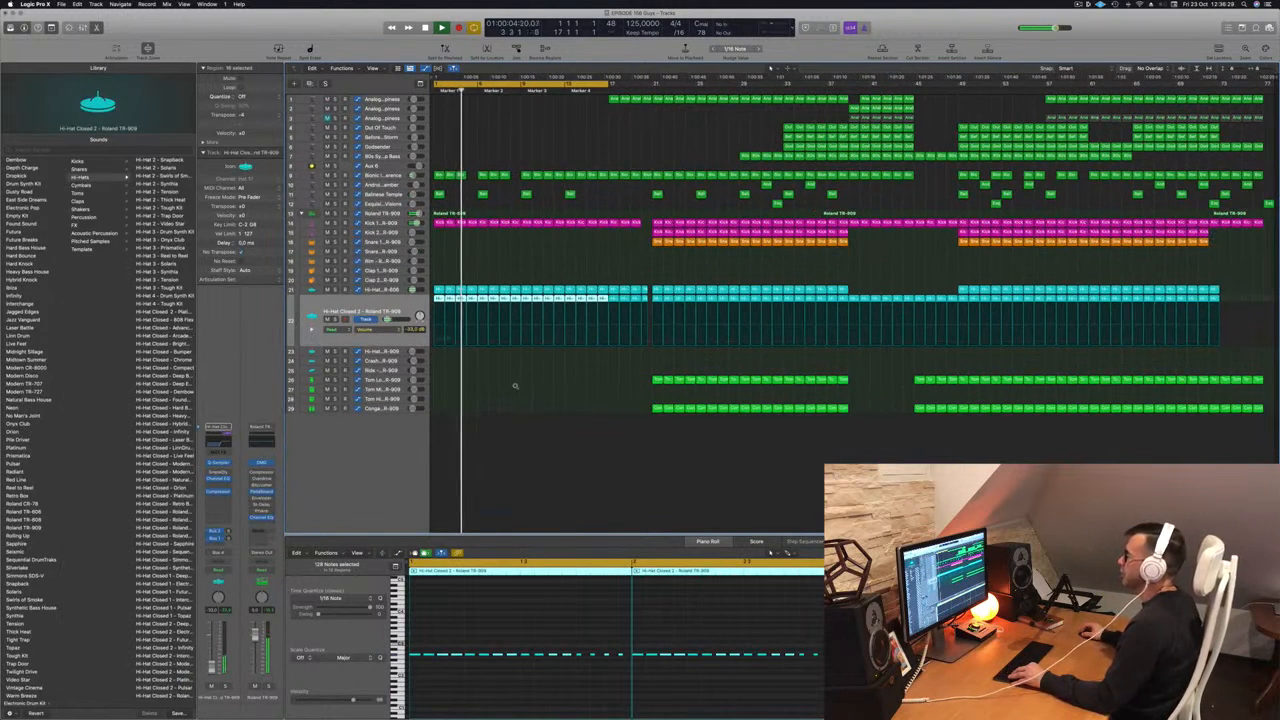
left_click(558, 175)
key("Delete")
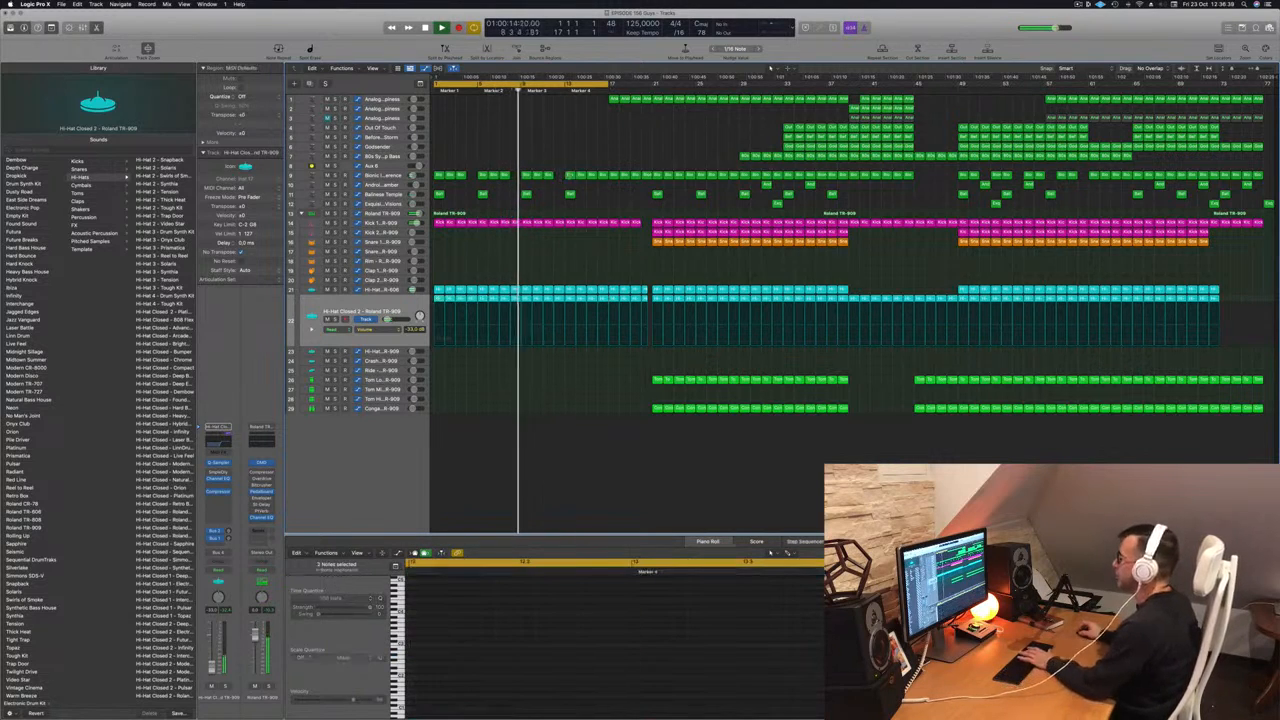
left_click(602, 176)
key("Delete")
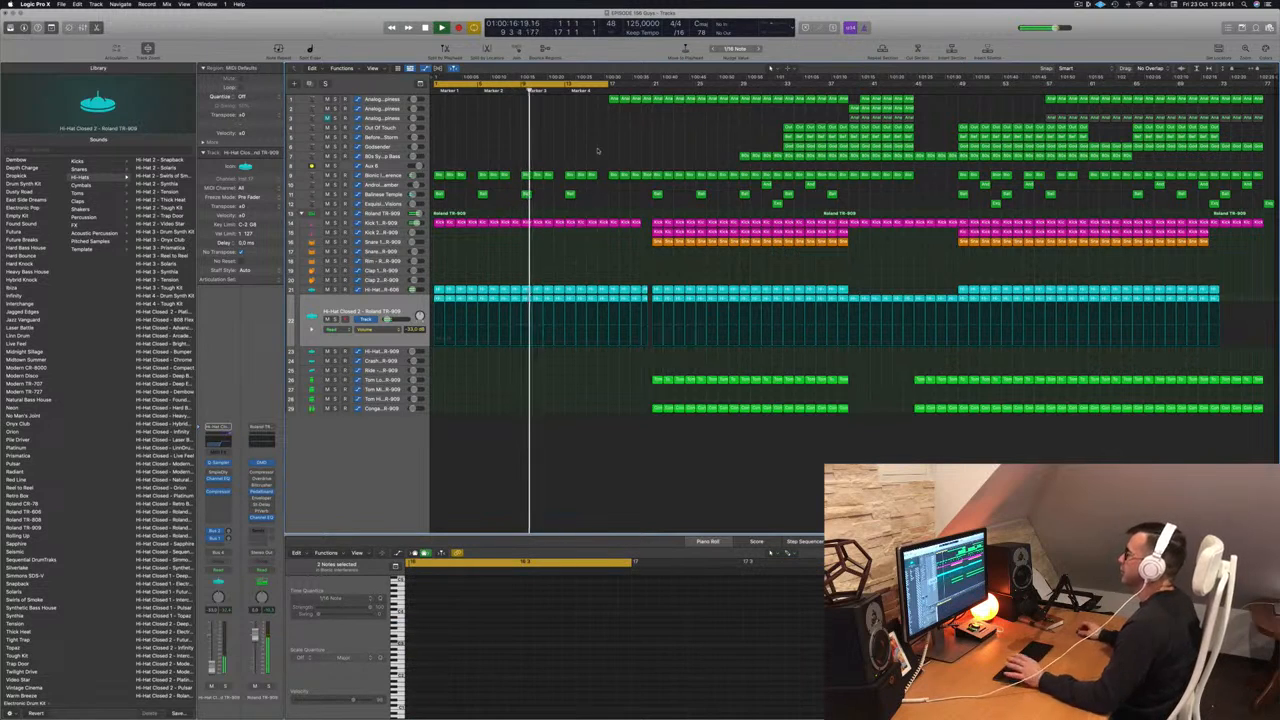
key("Return")
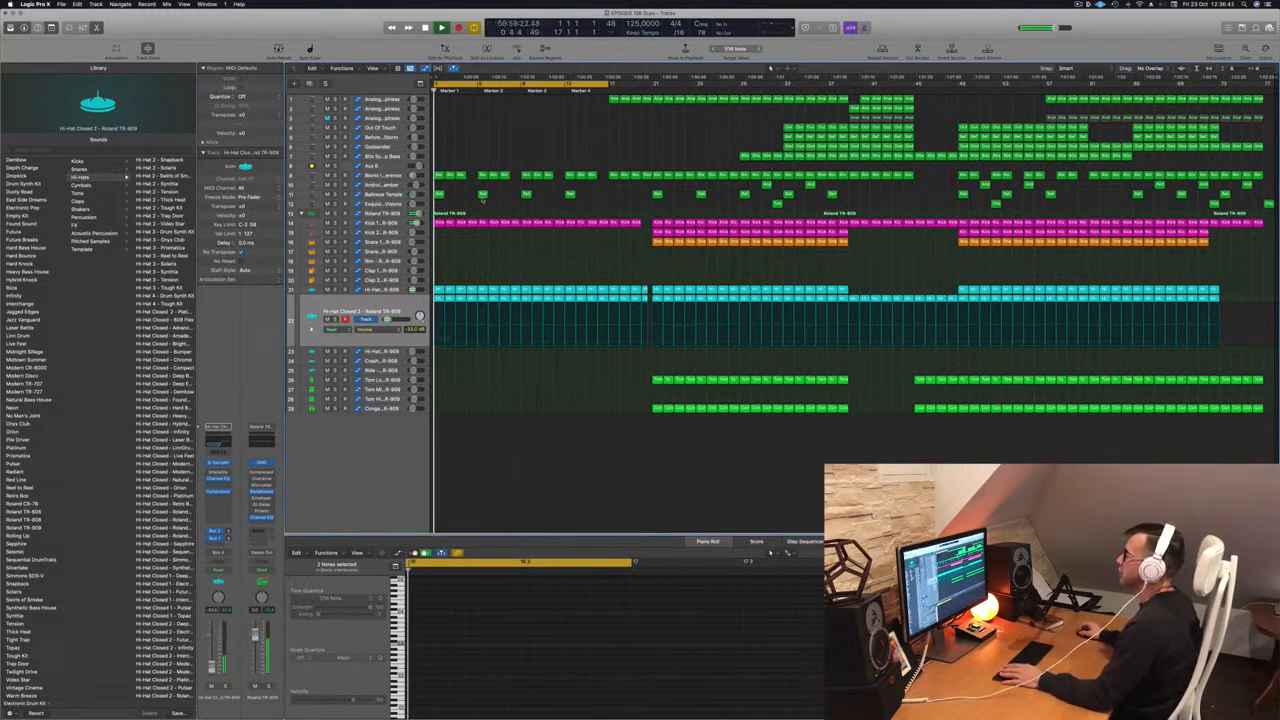
Copy the Analogue Happiness region at bar 17 of the first track to bars 8, 12 and 16, then clear the region selection.
left_click(482, 194)
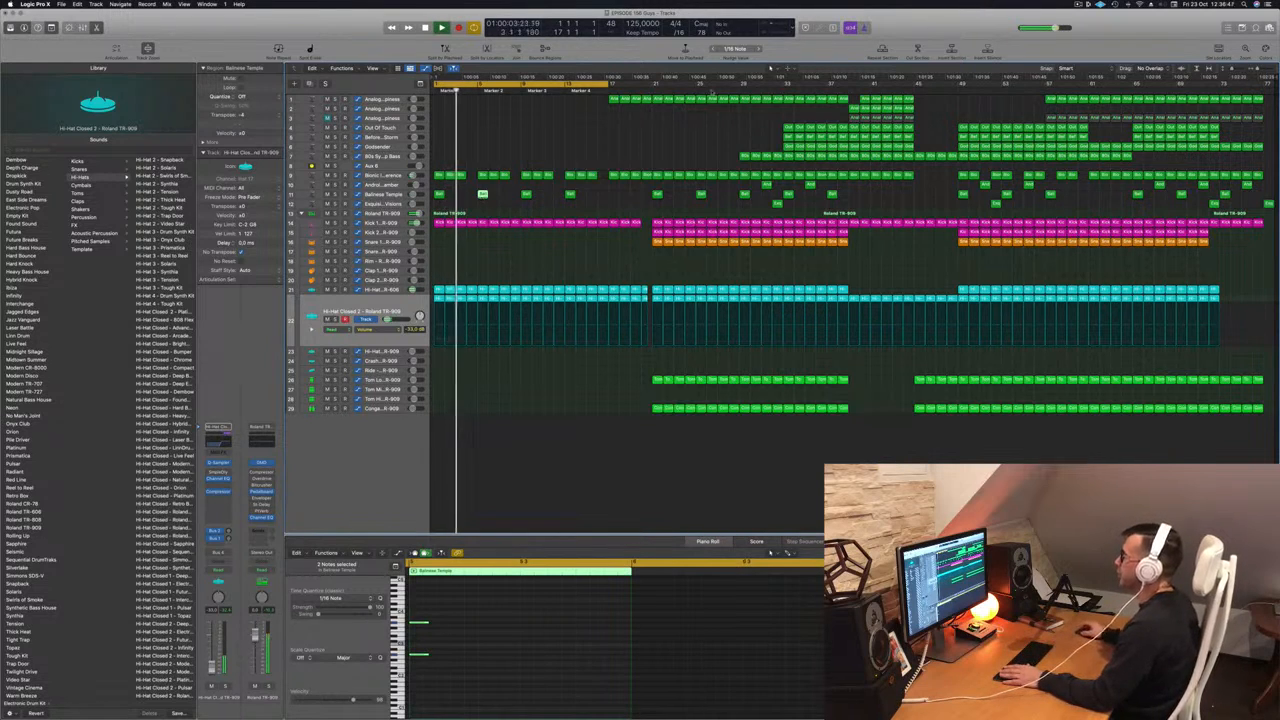
left_click(613, 99)
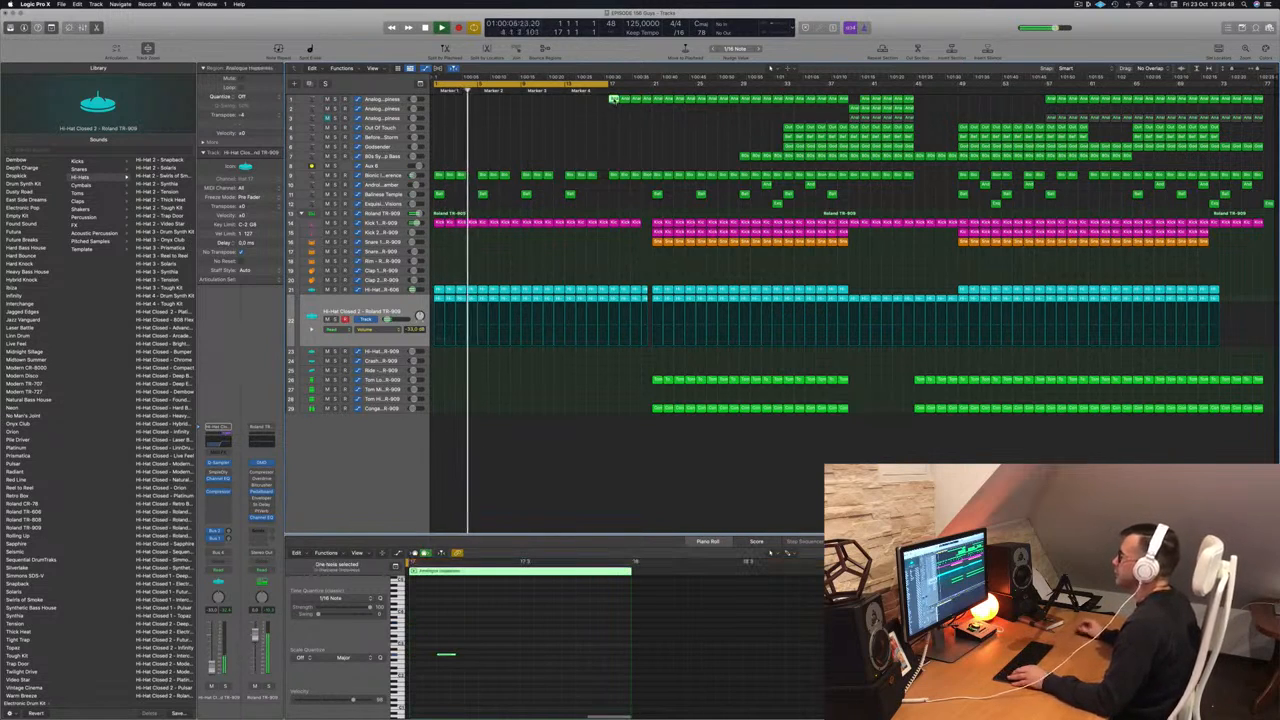
left_click_drag(613, 99, 558, 104)
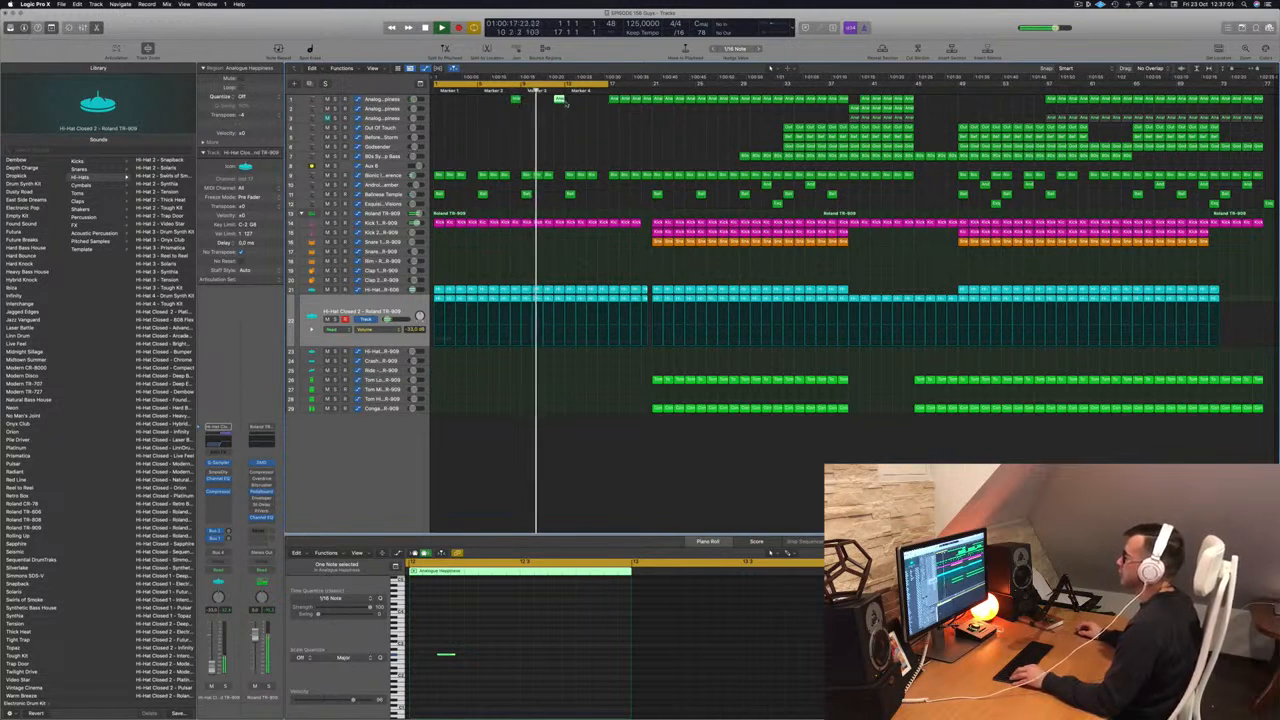
left_click_drag(560, 102, 604, 104)
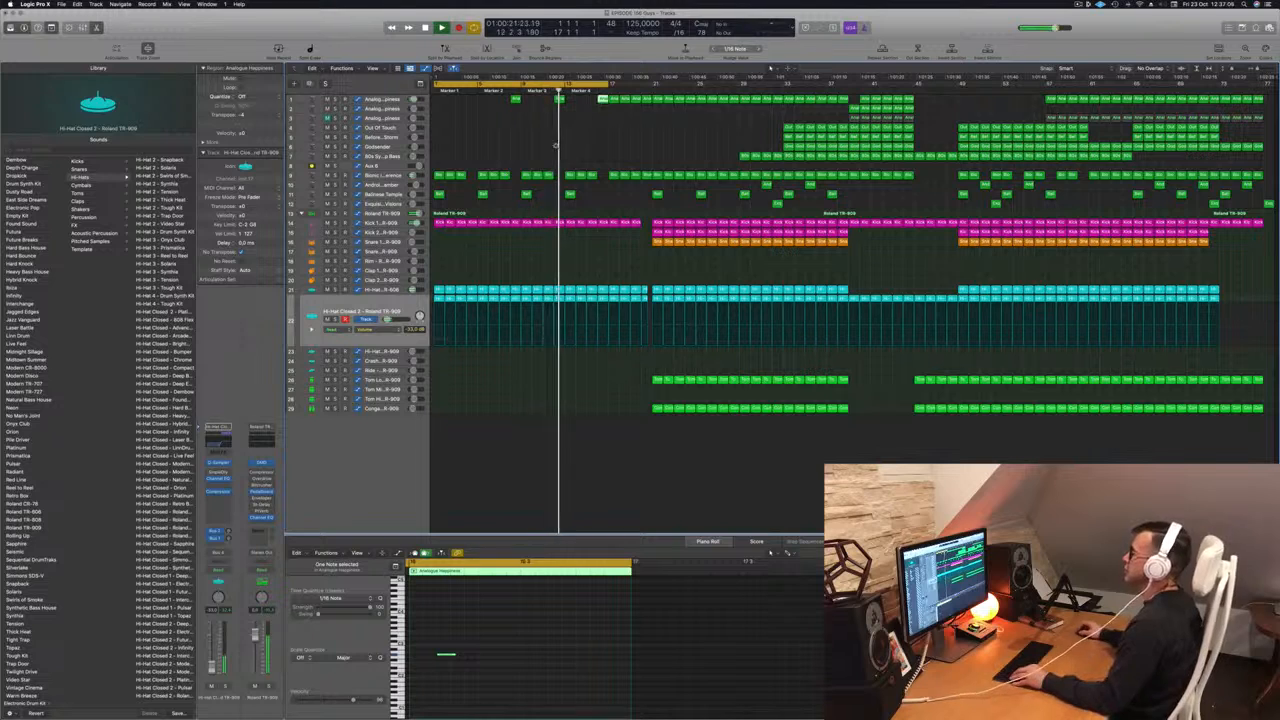
left_click(603, 132)
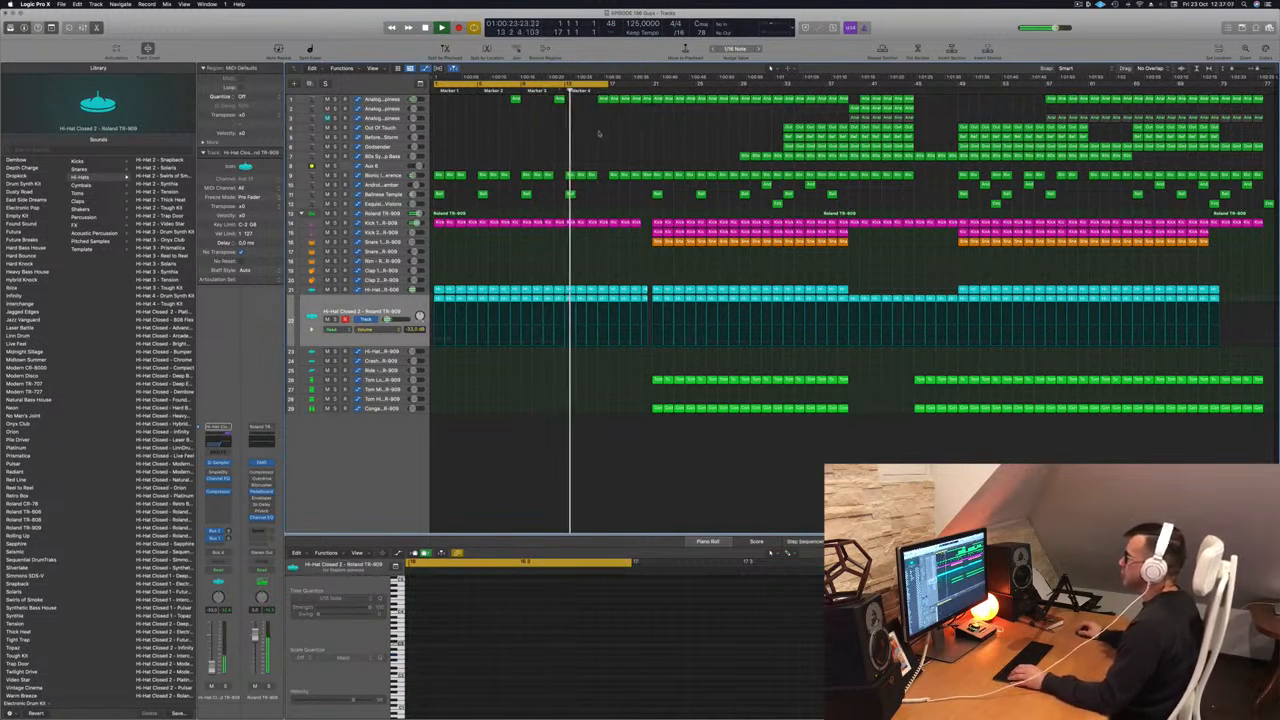
Set the cycle to bars 17–21 and repeat that four-bar section once across all tracks.
scroll(592, 145, "up", 2)
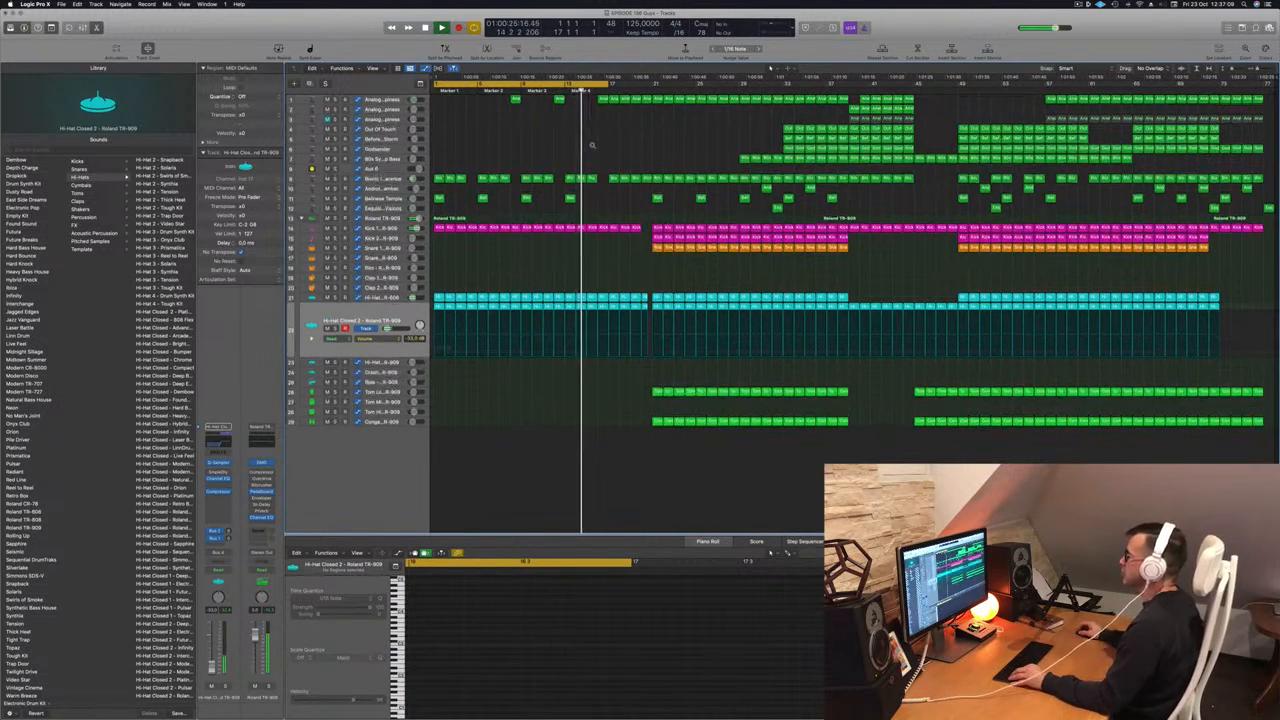
scroll(590, 145, "up", 1)
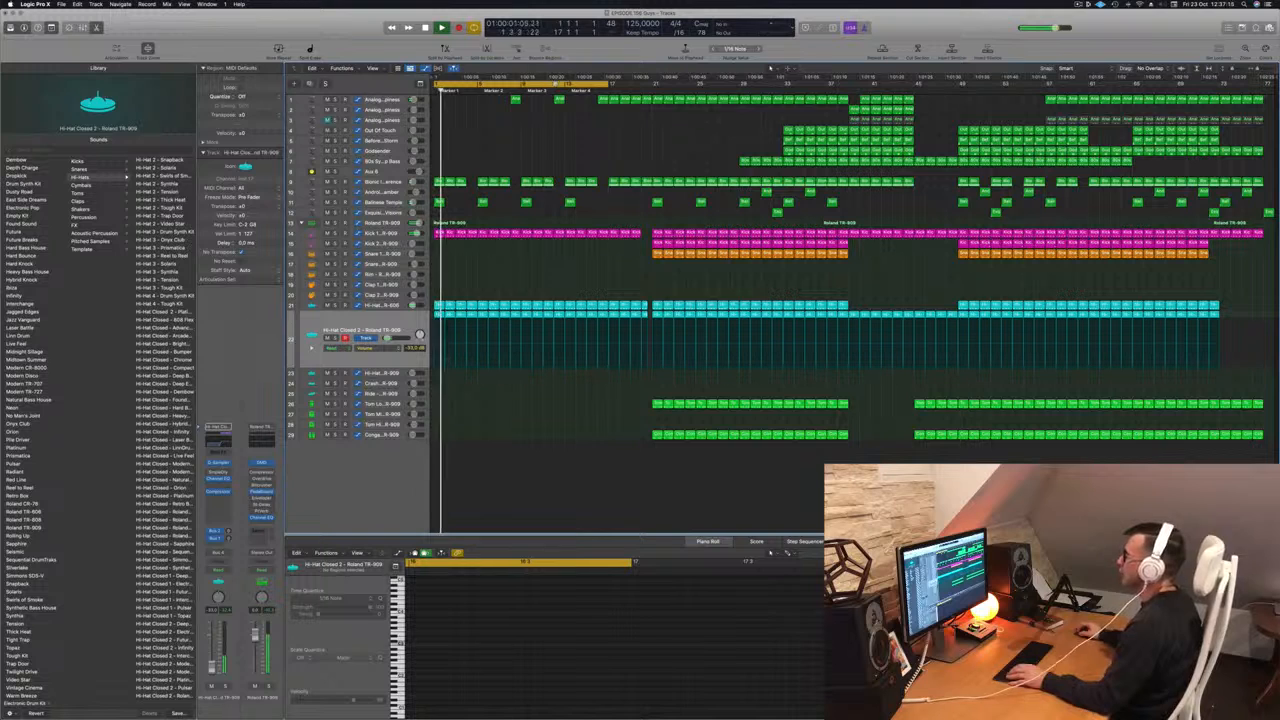
left_click_drag(558, 84, 649, 92)
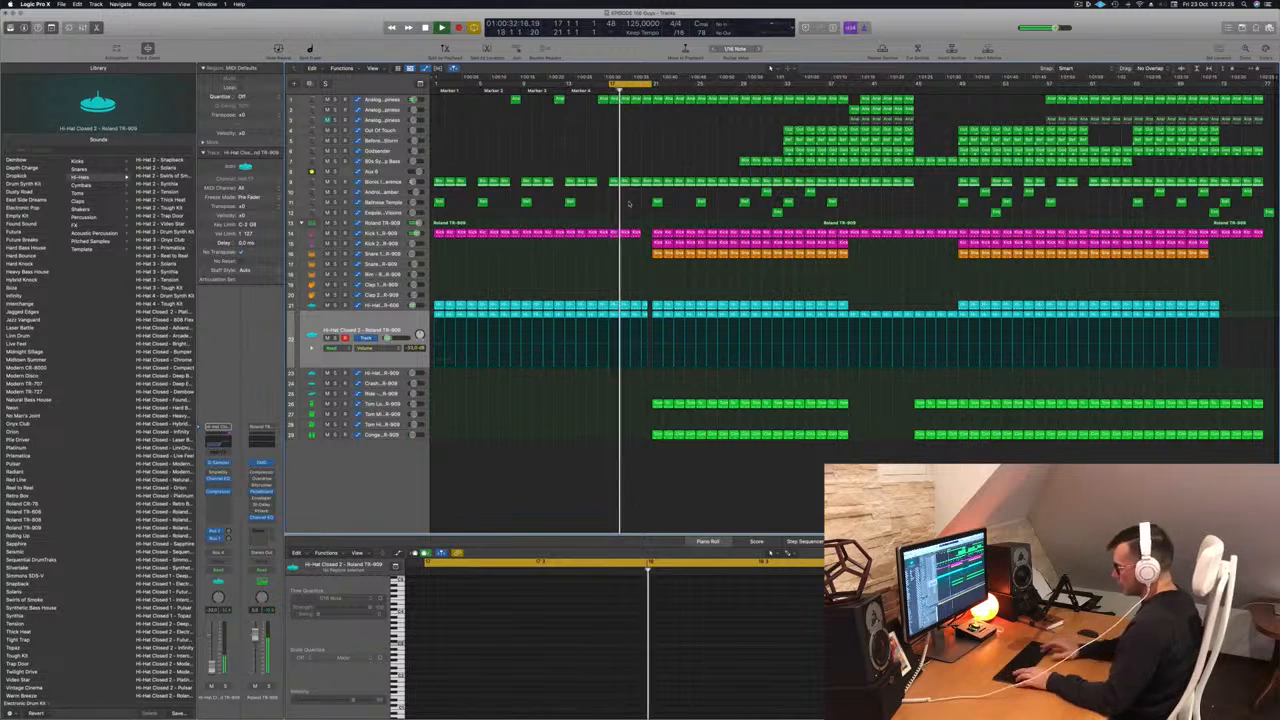
key("ctrl+super+r")
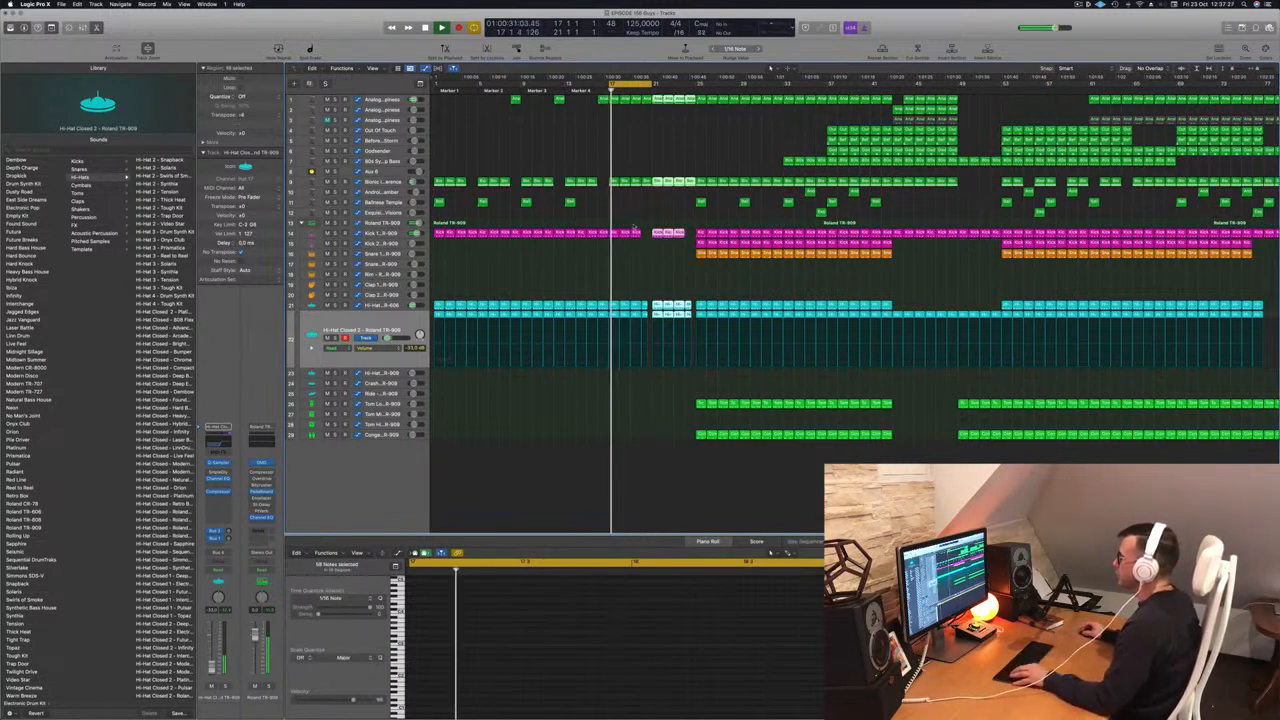
Select the Kick 1 region at bar 19.
left_click(634, 233)
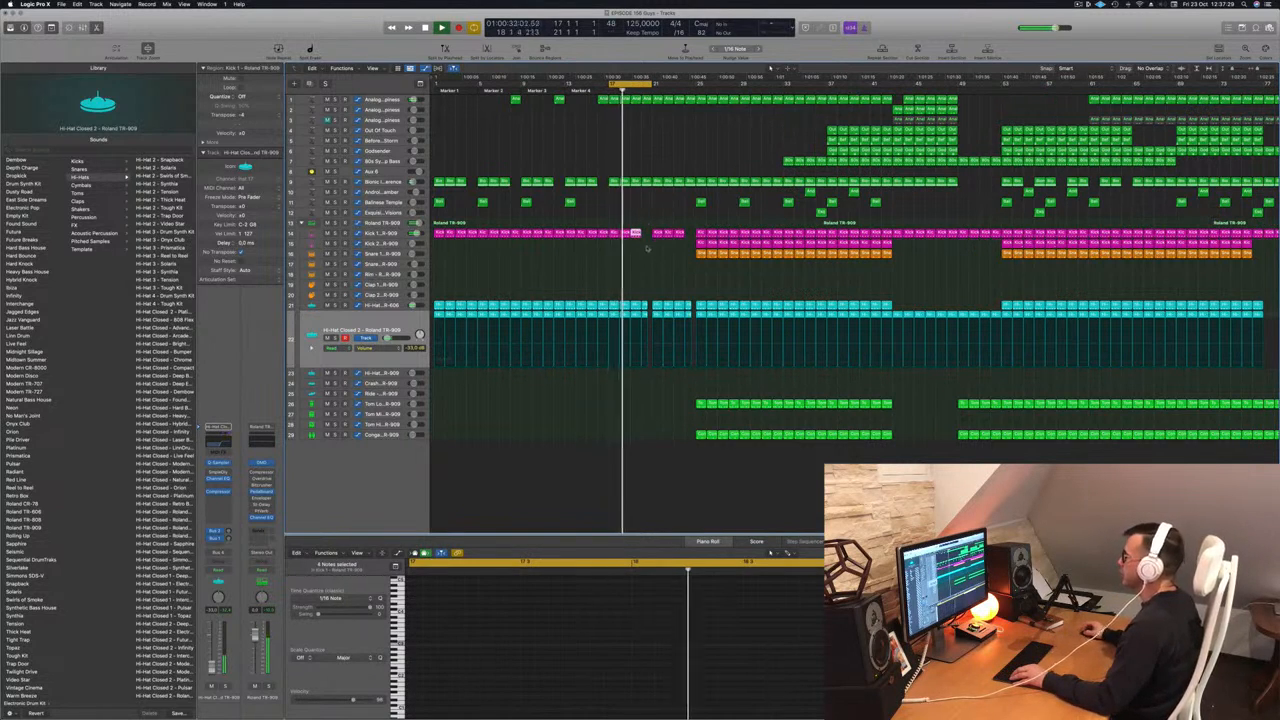
Copy the Kick 1 region at bar 19 one bar later to fill the gap at bar 20.
key("super+Right")
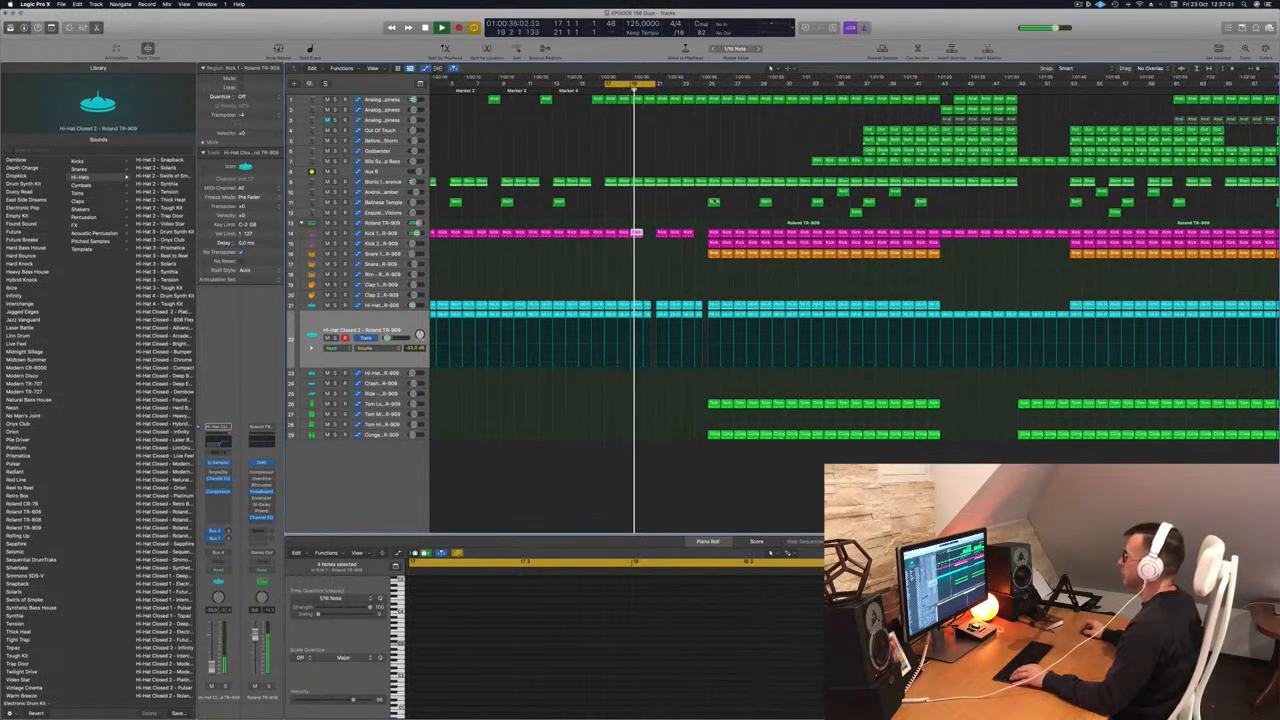
key("super+Left")
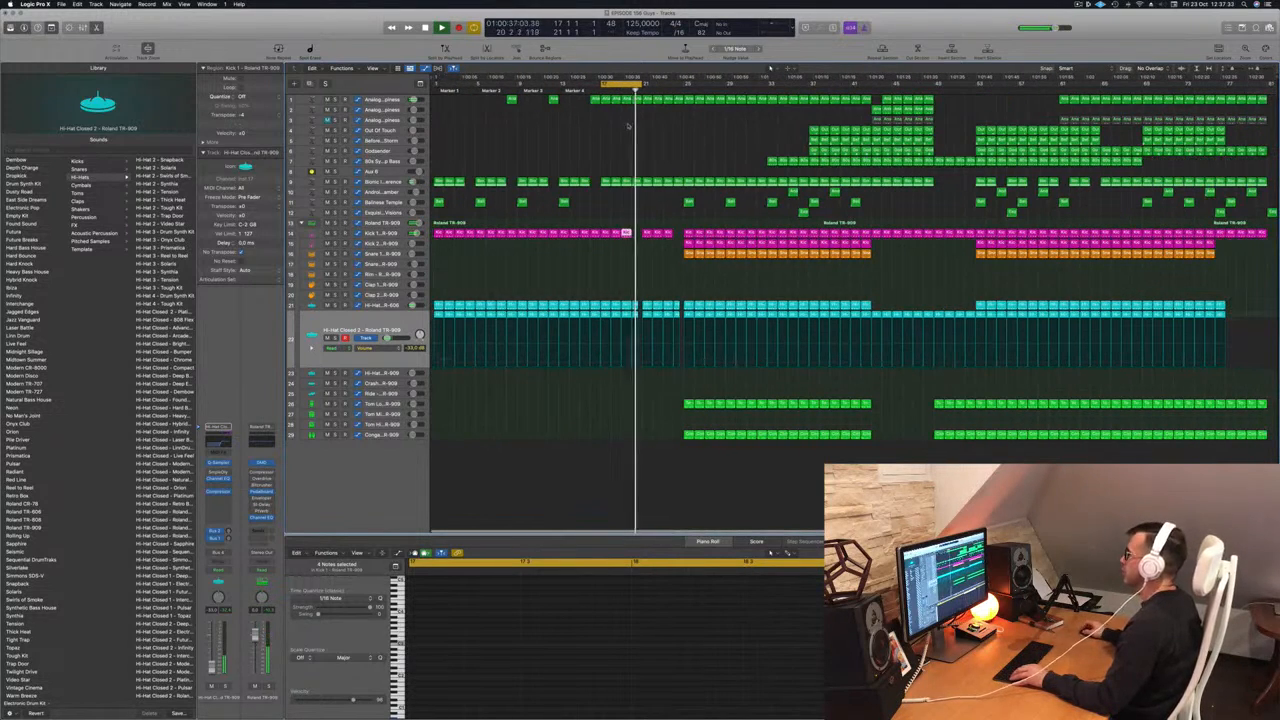
key("super+Right")
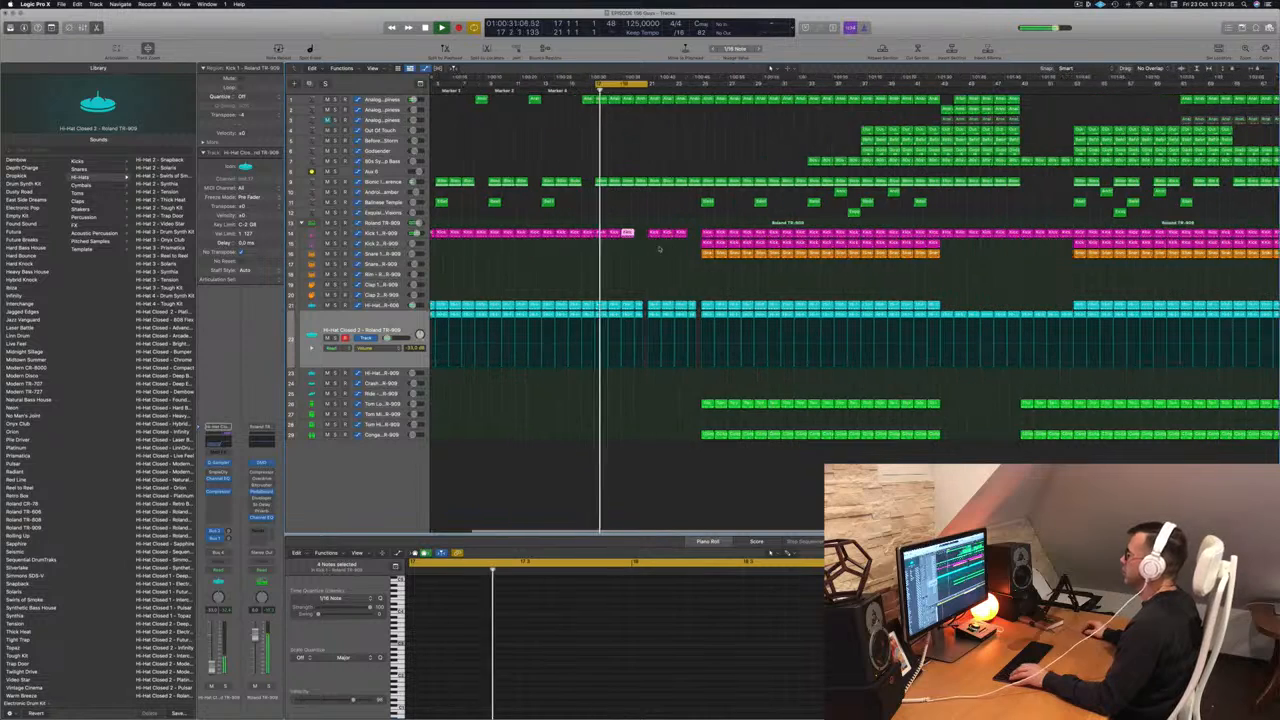
left_click_drag(628, 234, 641, 236)
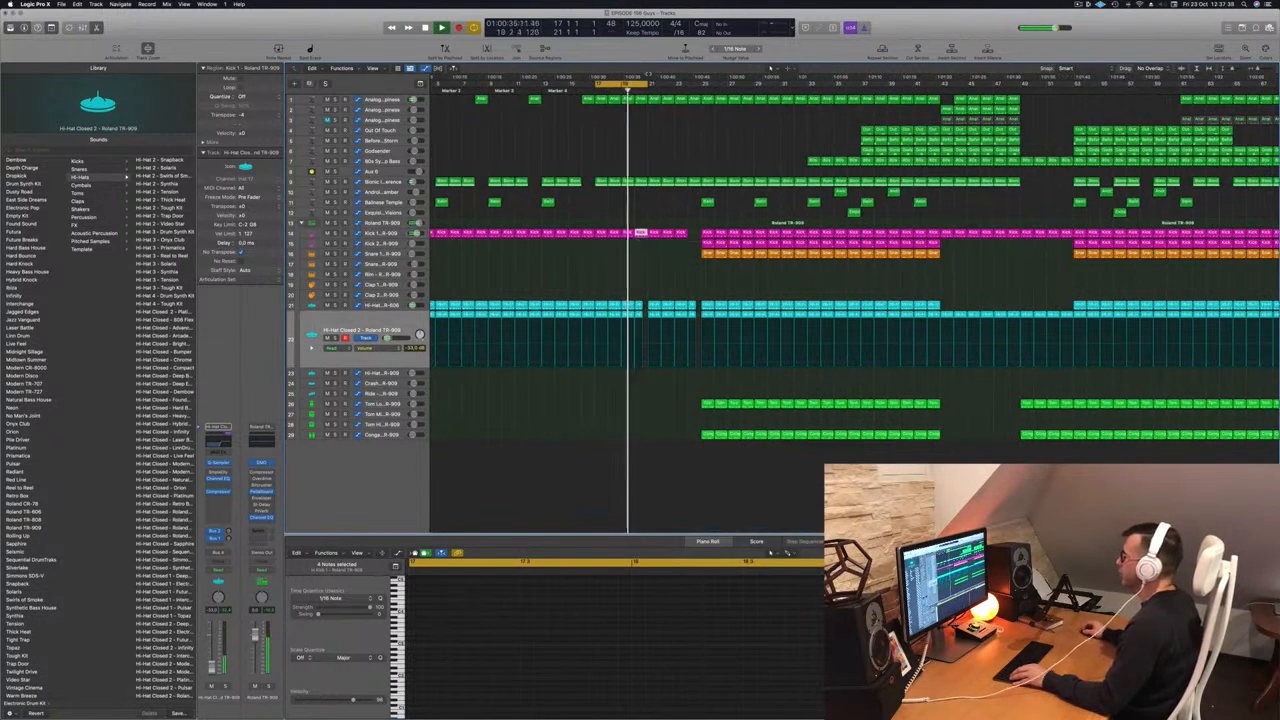
Extend the cycle range to bars 17–25 and shift it forward by its own length to bars 25–33.
left_click_drag(651, 84, 690, 86)
key("super+Left")
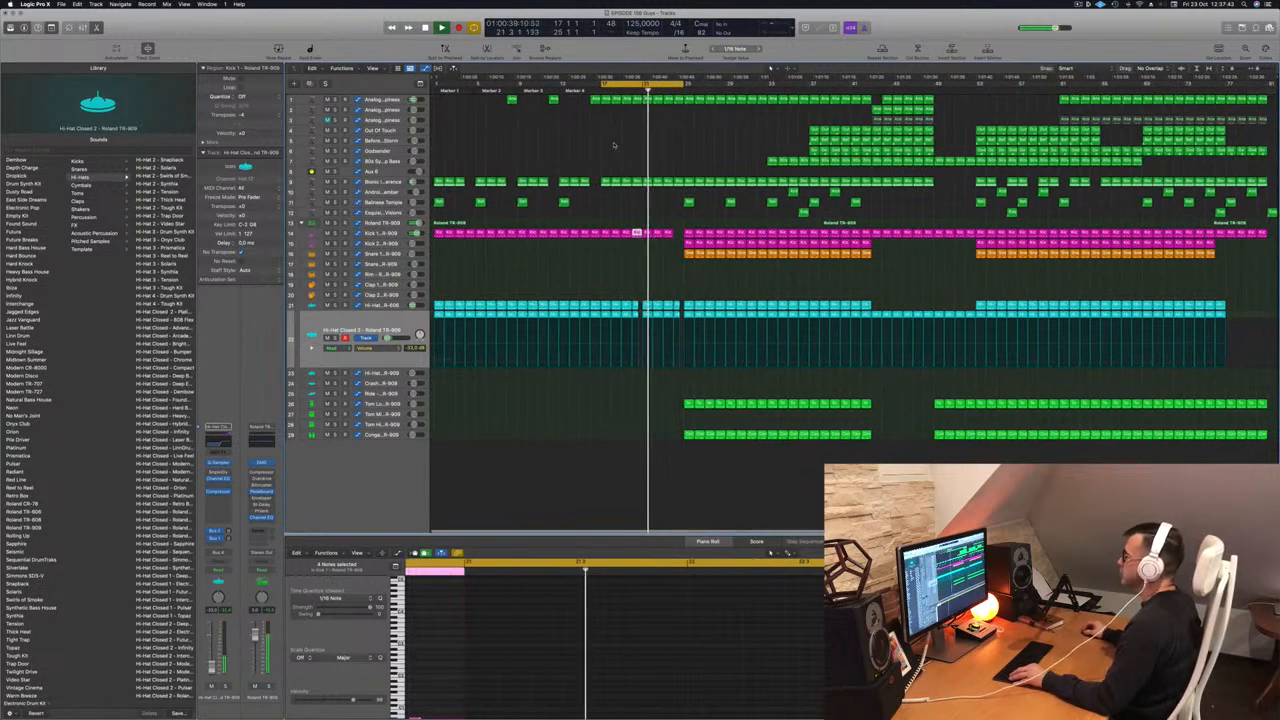
key("super+Right")
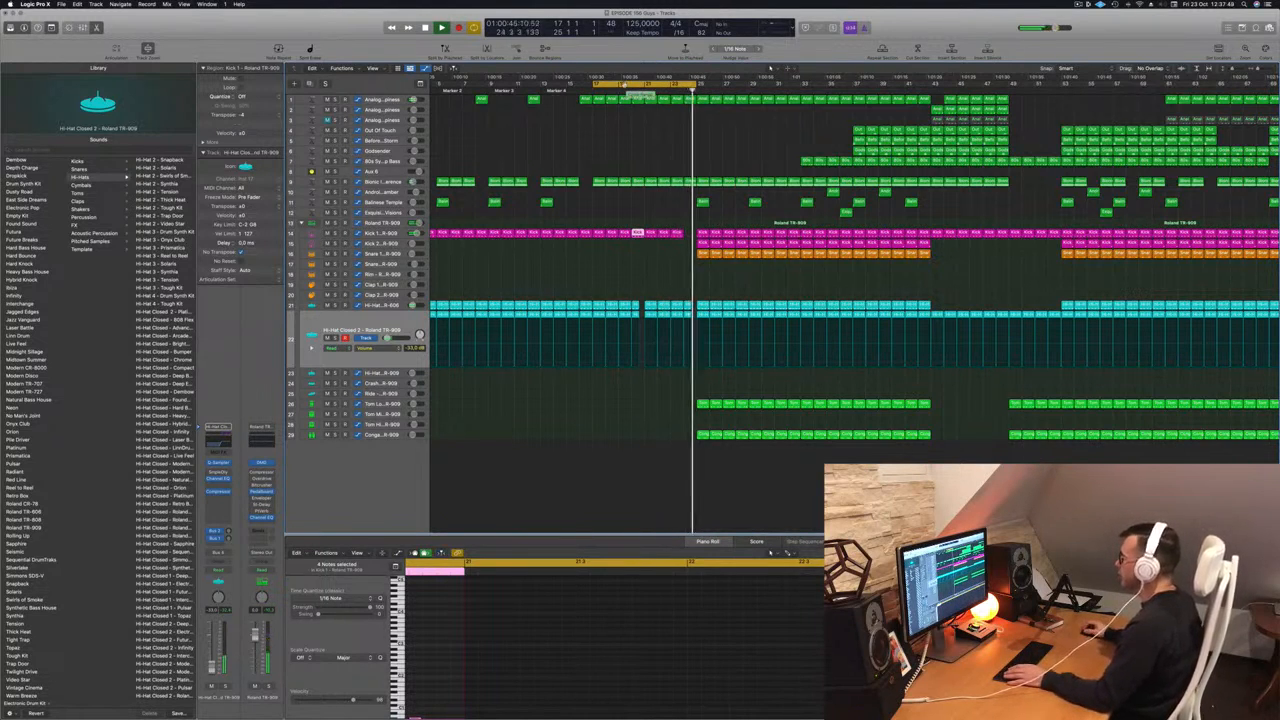
key("shift+super+period")
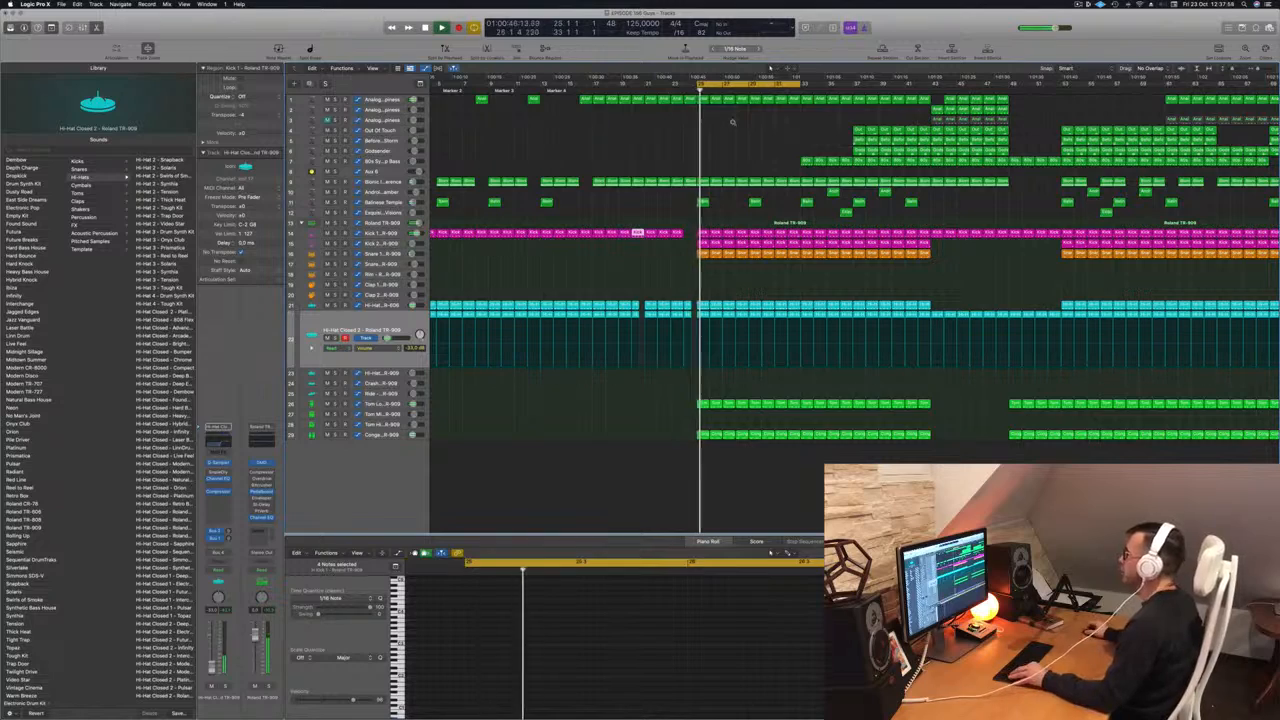
Repeat the cycled section of bars 25–33 once across all tracks and deselect the copied regions.
key("super+Left")
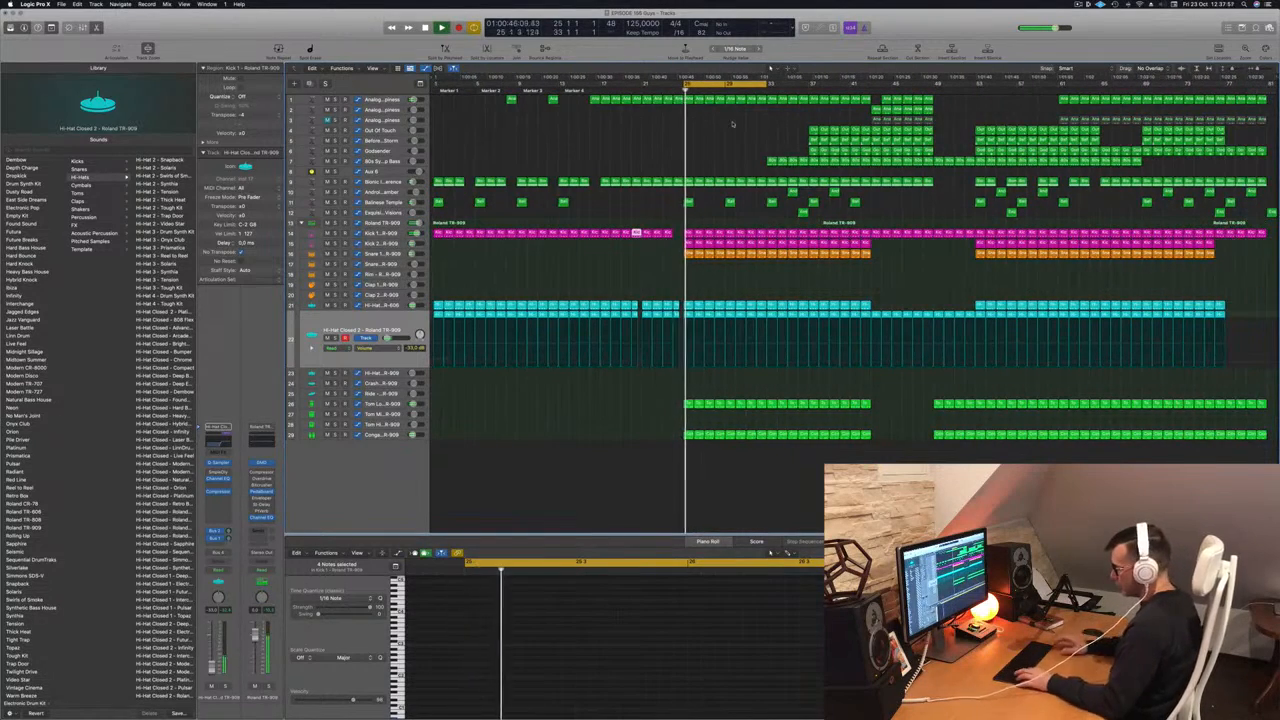
key("super+r")
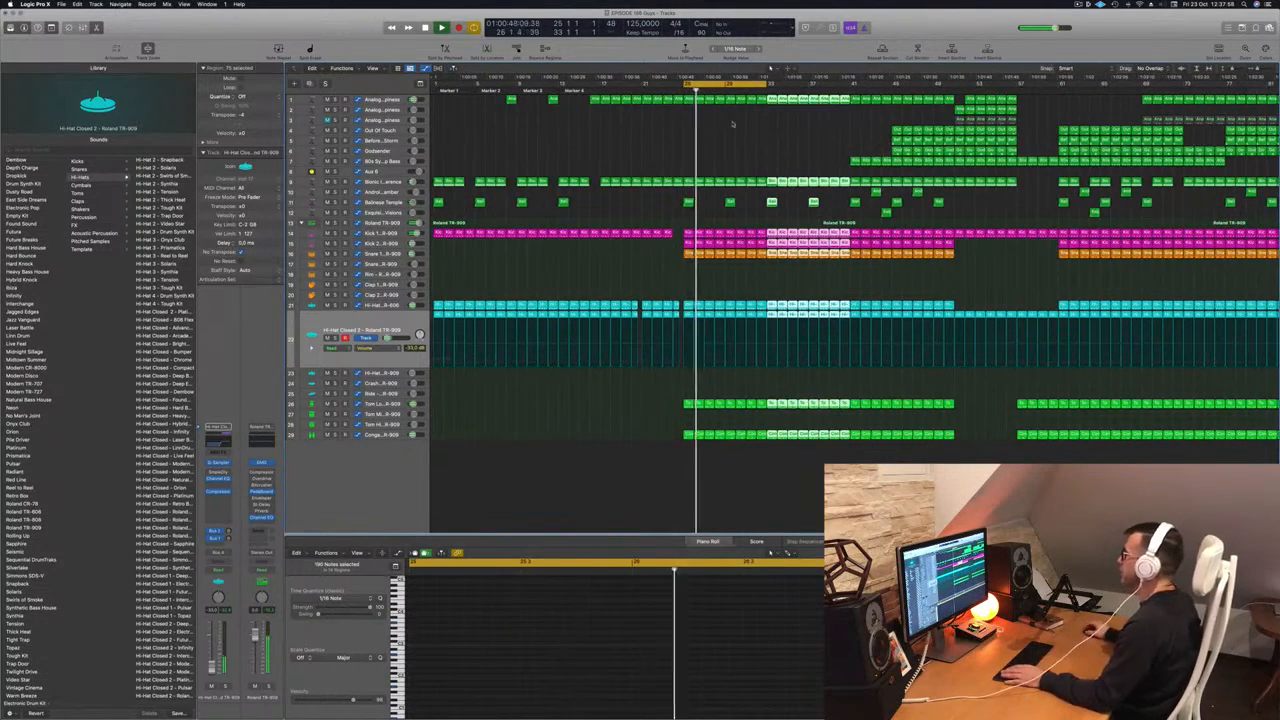
left_click(730, 131)
key("super+Left")
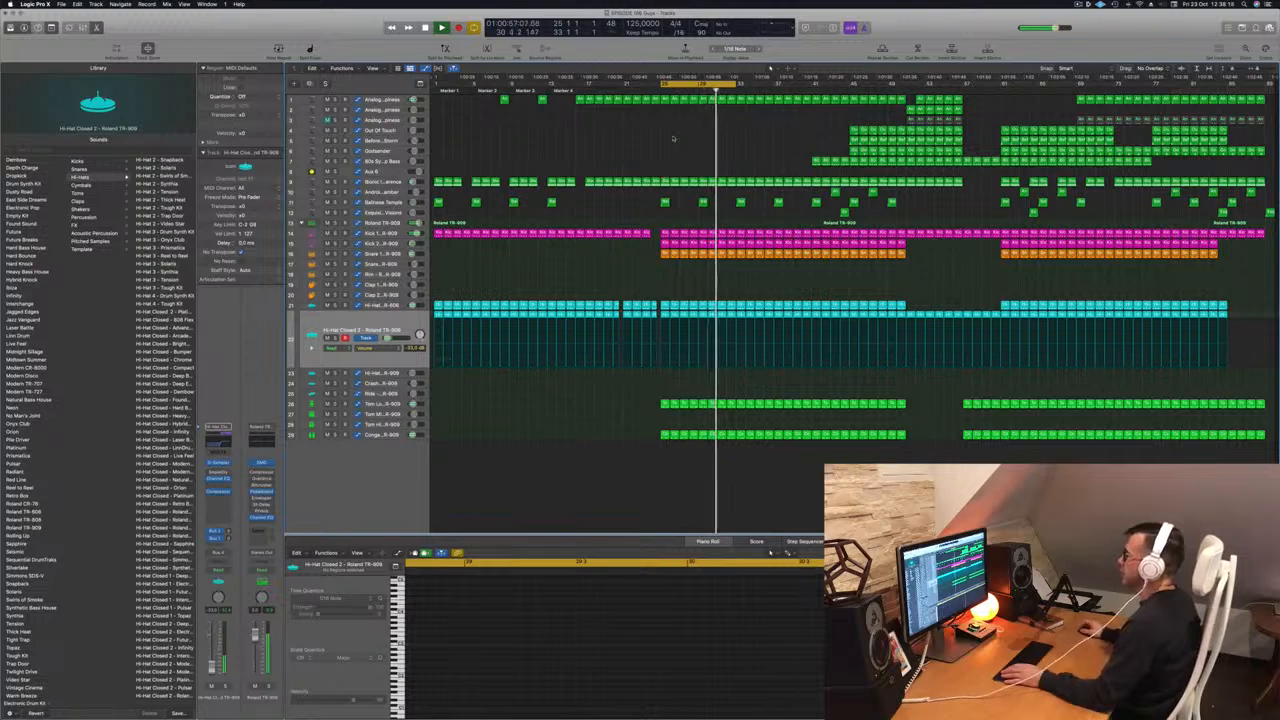
Shift the cycle range forward to bars 33–41 and on to bars 41–49.
left_click(697, 233)
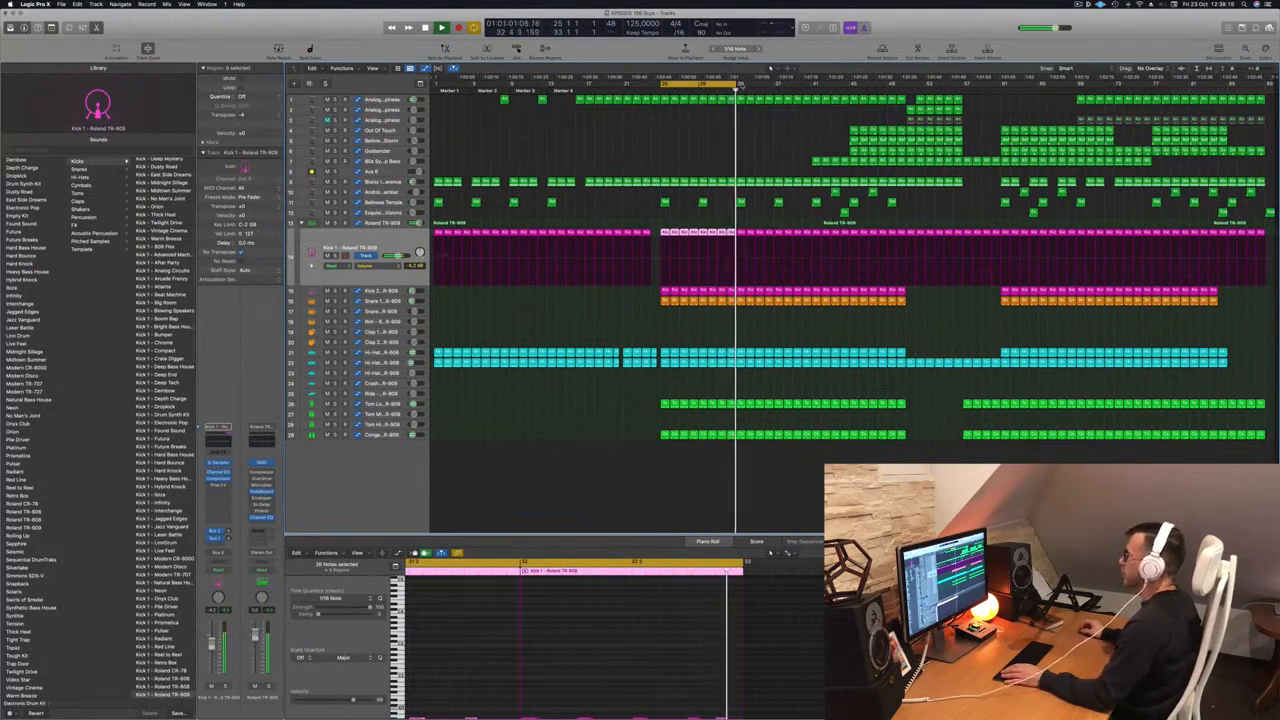
left_click_drag(740, 86, 798, 85)
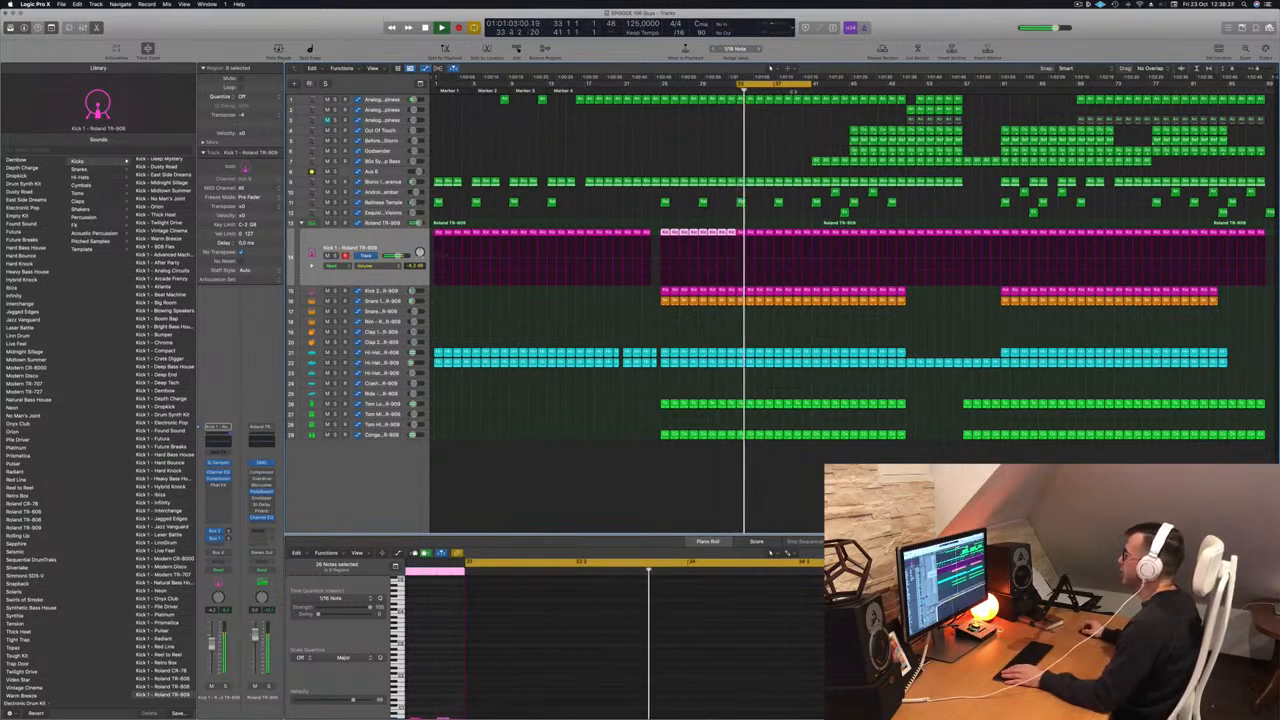
key("shift+super+period")
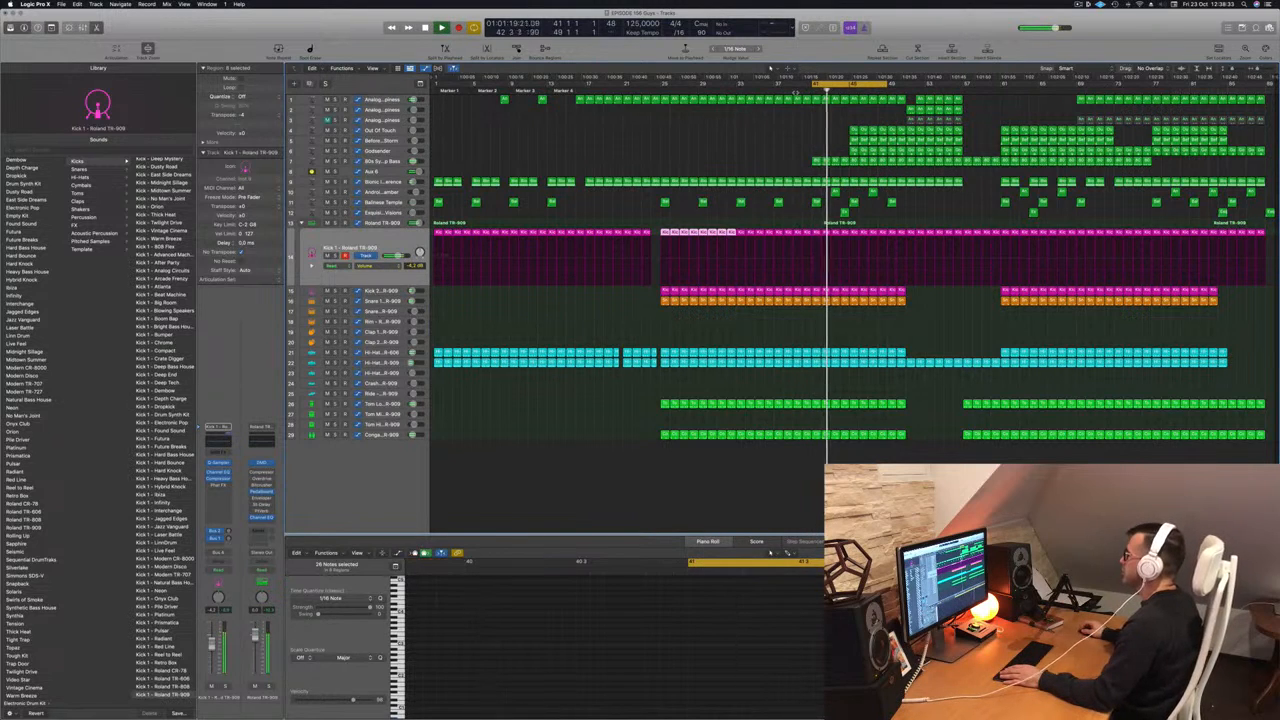
Start playback just before bar 41 and delete the Bionic Interference regions from bars 41 to 45.
left_click(796, 93)
left_click(815, 182)
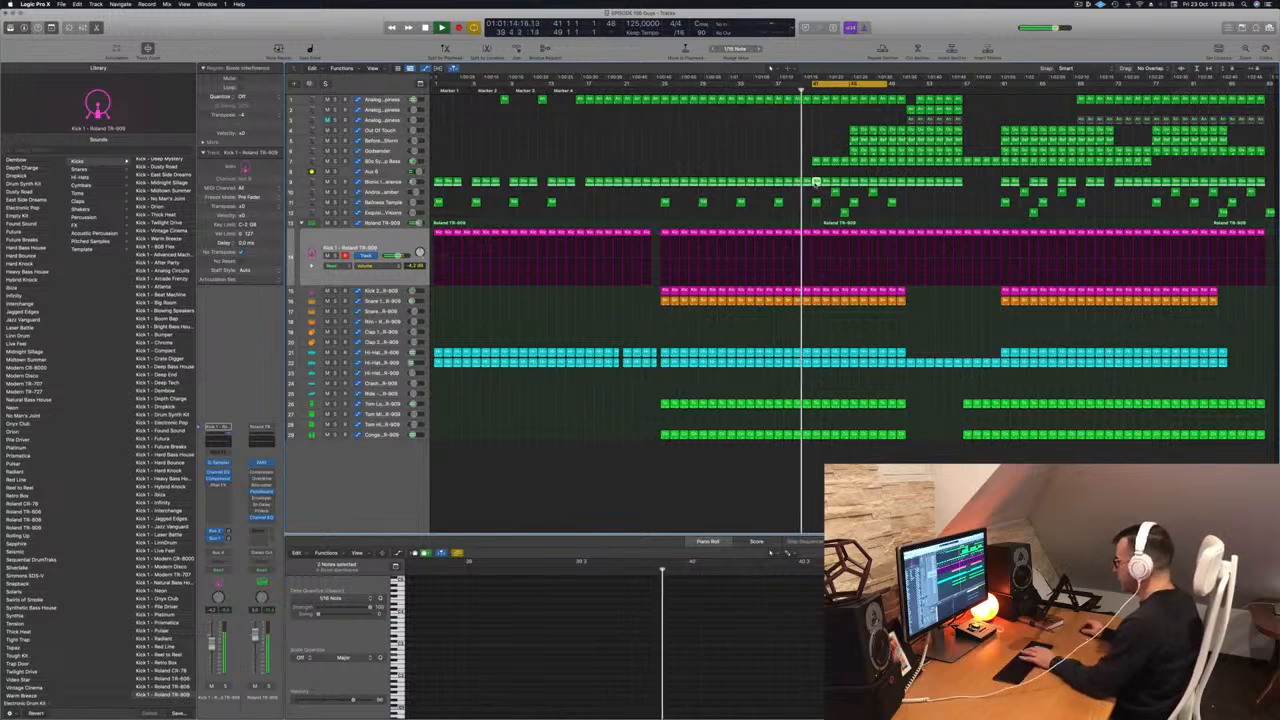
left_click(818, 182)
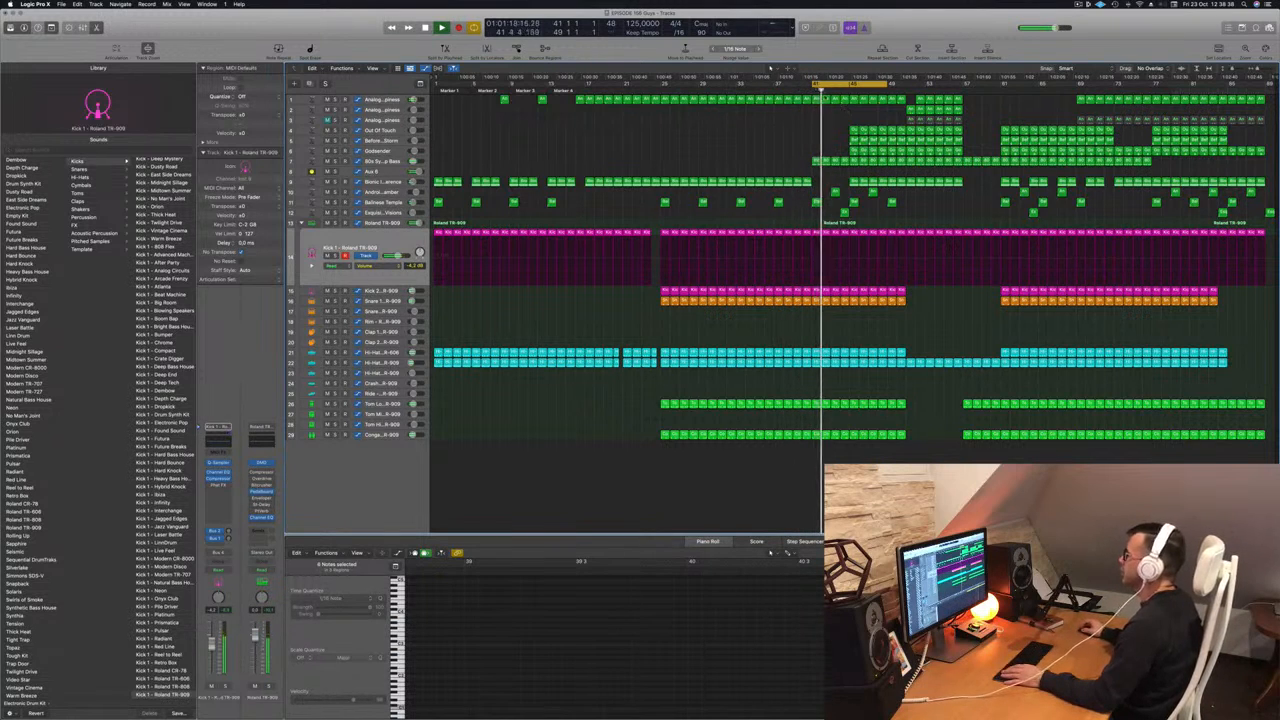
Shorten the cycle range to bars 41–45 and play the section.
left_click_drag(888, 85, 850, 88)
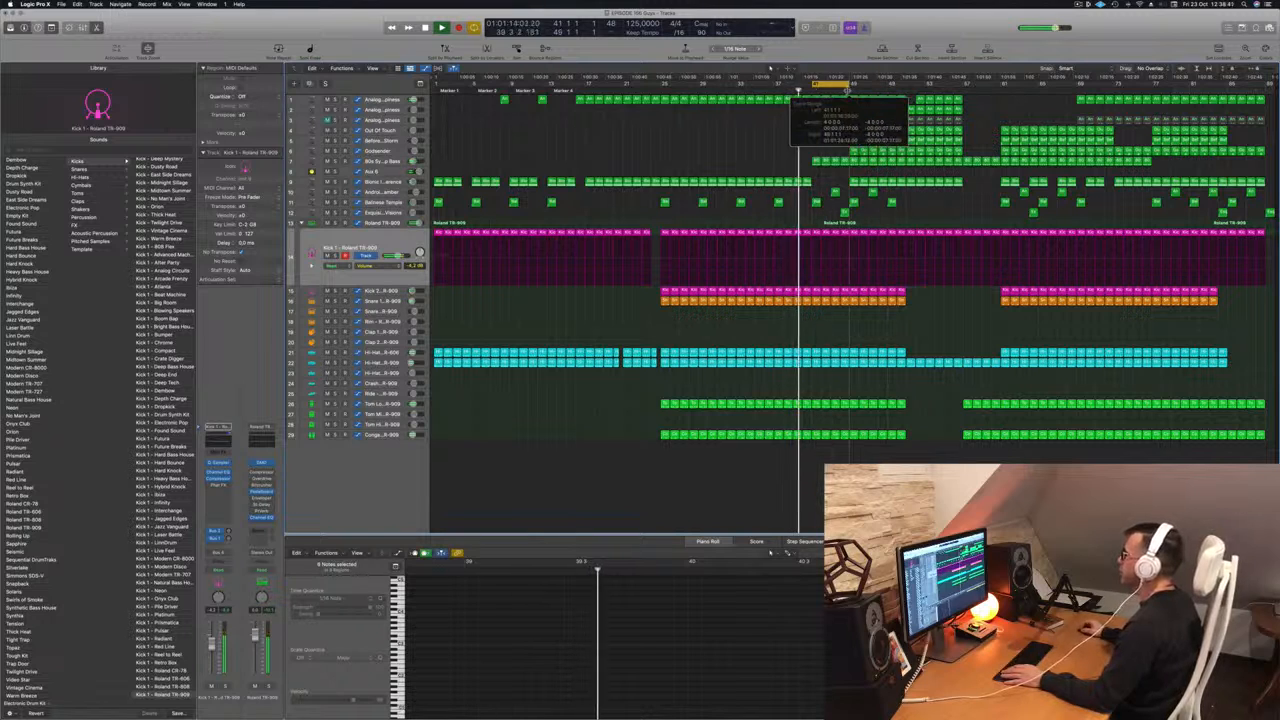
key("space")
key("space")
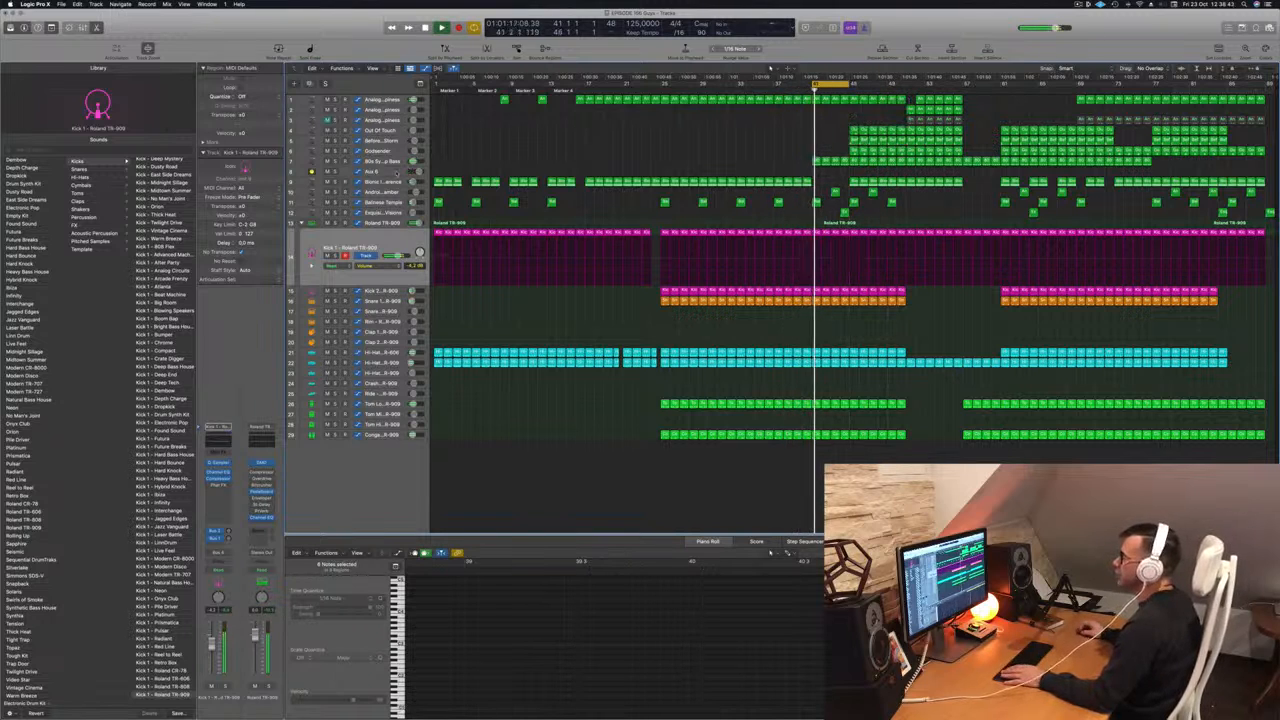
Move the frequency automation point on the Aux 6 track back to bar 41 and play the section.
left_click(397, 174)
key("space")
left_click_drag(881, 195, 812, 198)
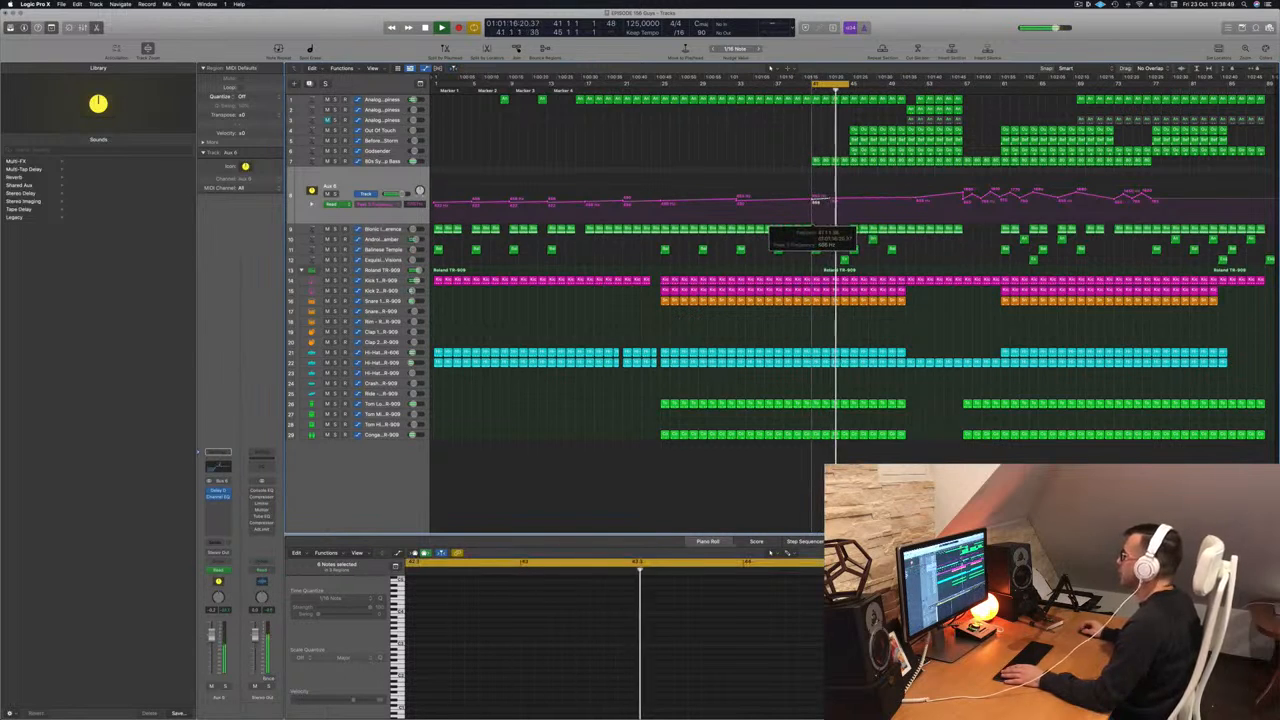
key("space")
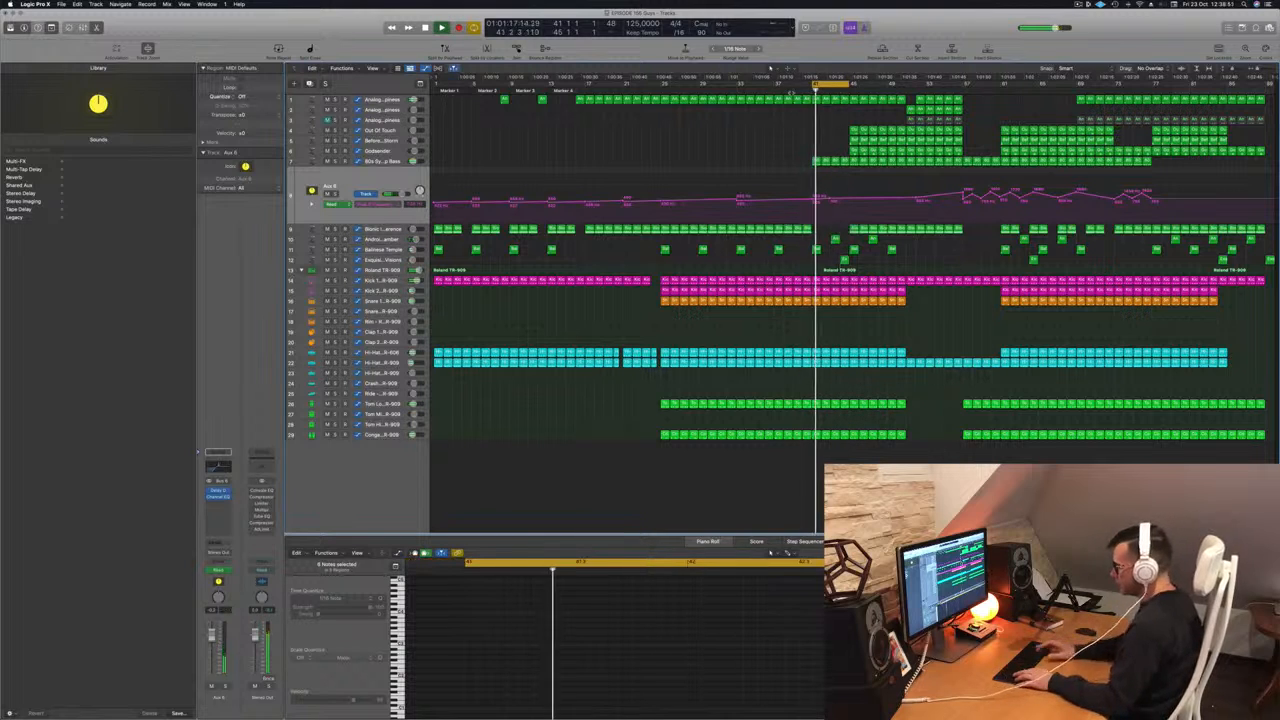
Repeat the cycled section of bars 41–45 three times across all tracks.
key("ctrl+super+r")
key("ctrl+super+r")
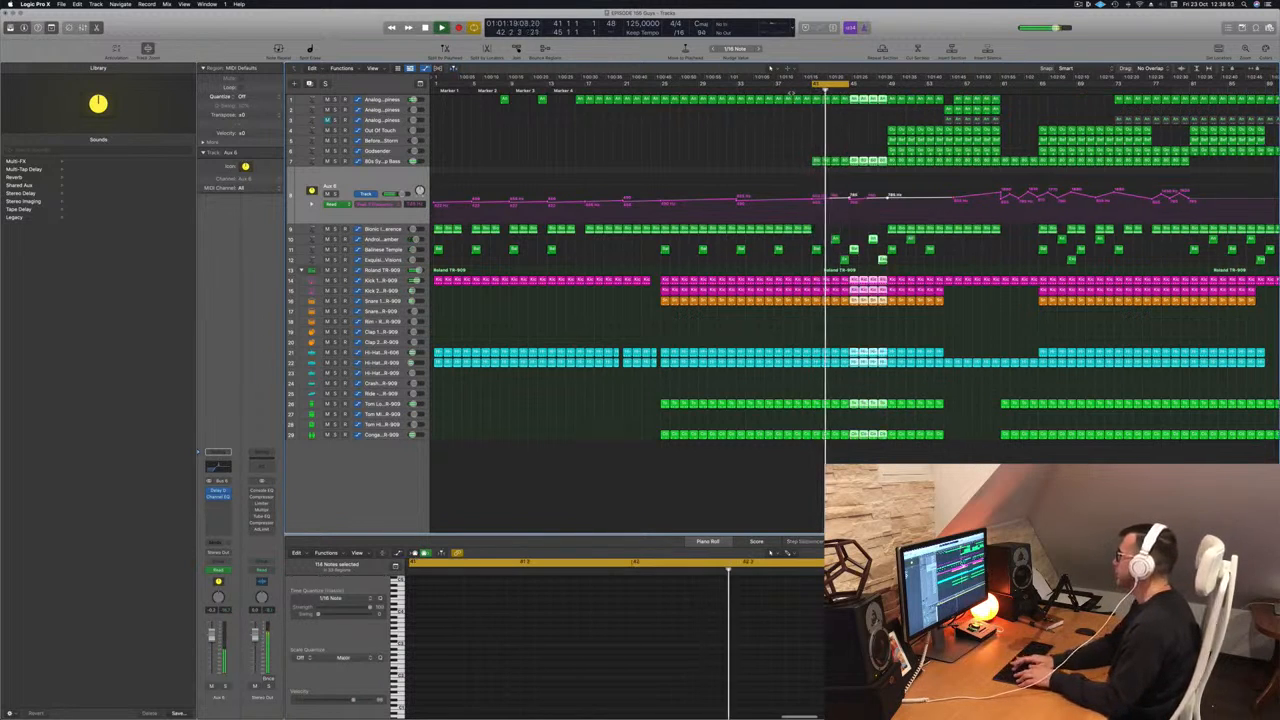
key("ctrl+super+r")
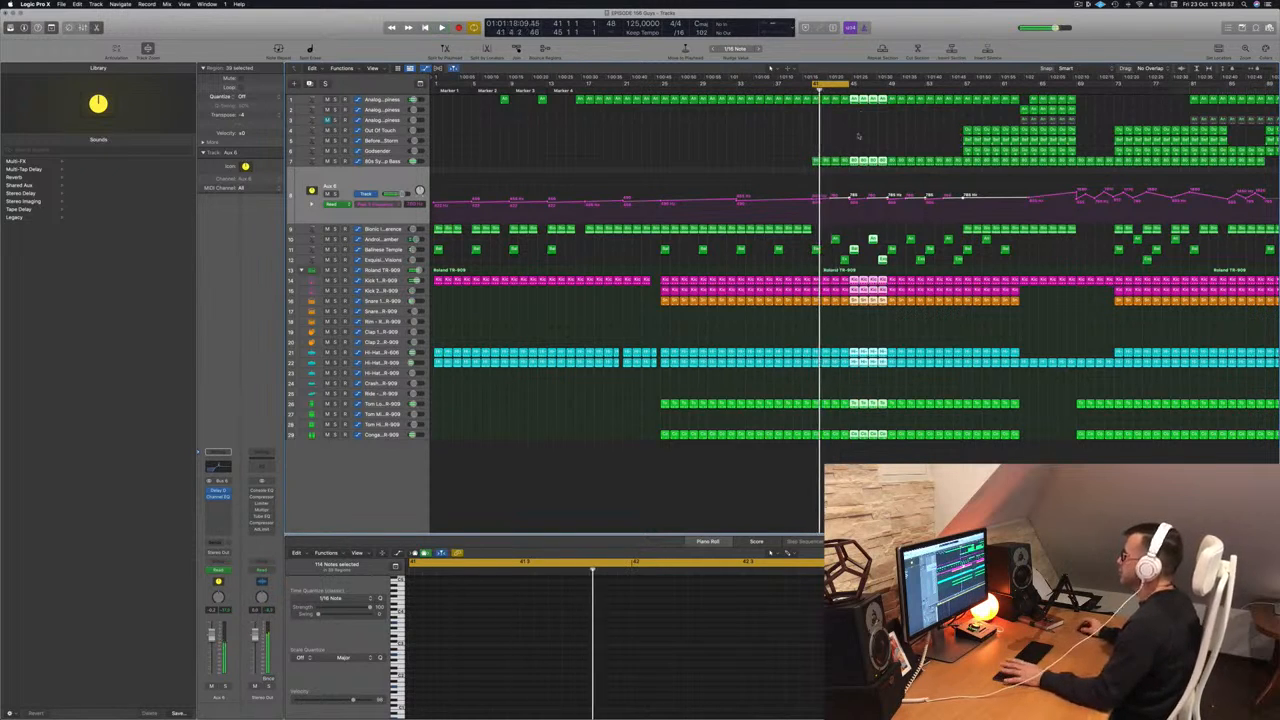
Flatten the copied Aux 6 frequency automation by pulling the point near bar 57 back to bar 41.
left_click_drag(964, 198, 811, 197)
key("space")
key("space")
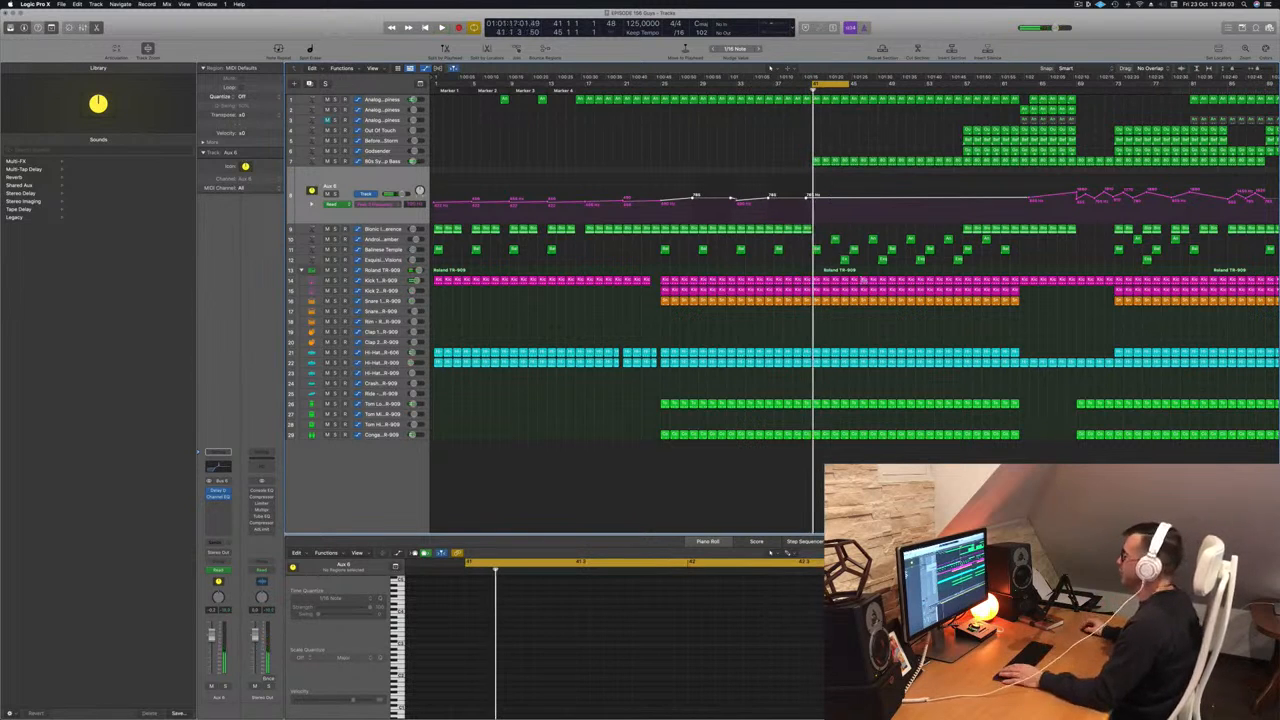
Delete the Kick 2, snare, hi-hat, tom and conga regions in bars 41–45 and play the section.
left_click_drag(816, 313, 849, 292)
key("Delete")
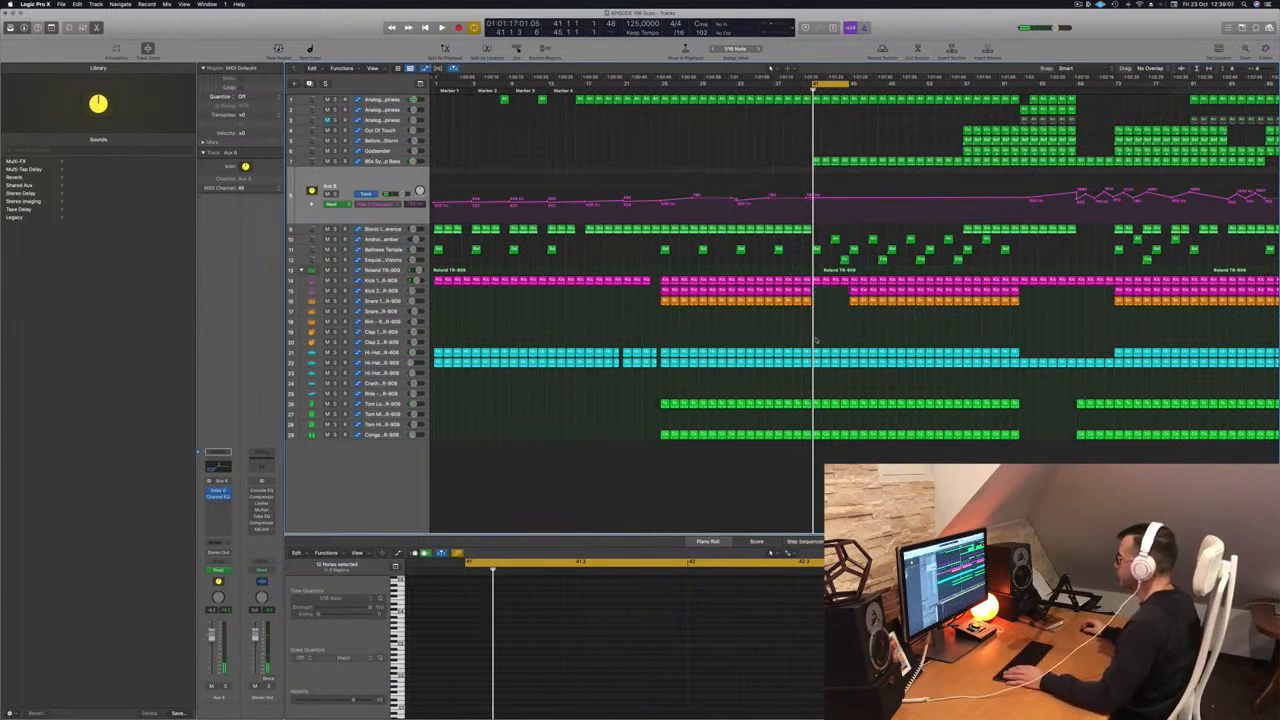
left_click_drag(816, 343, 840, 453)
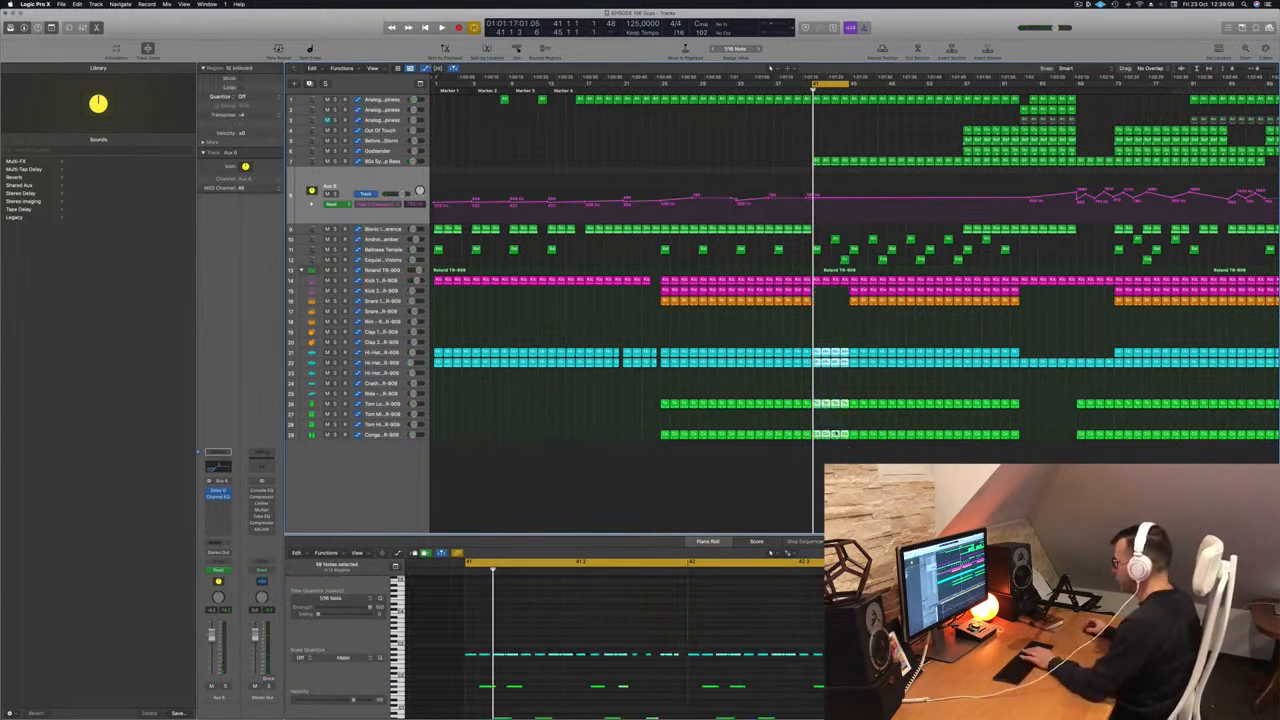
key("Delete")
key("space")
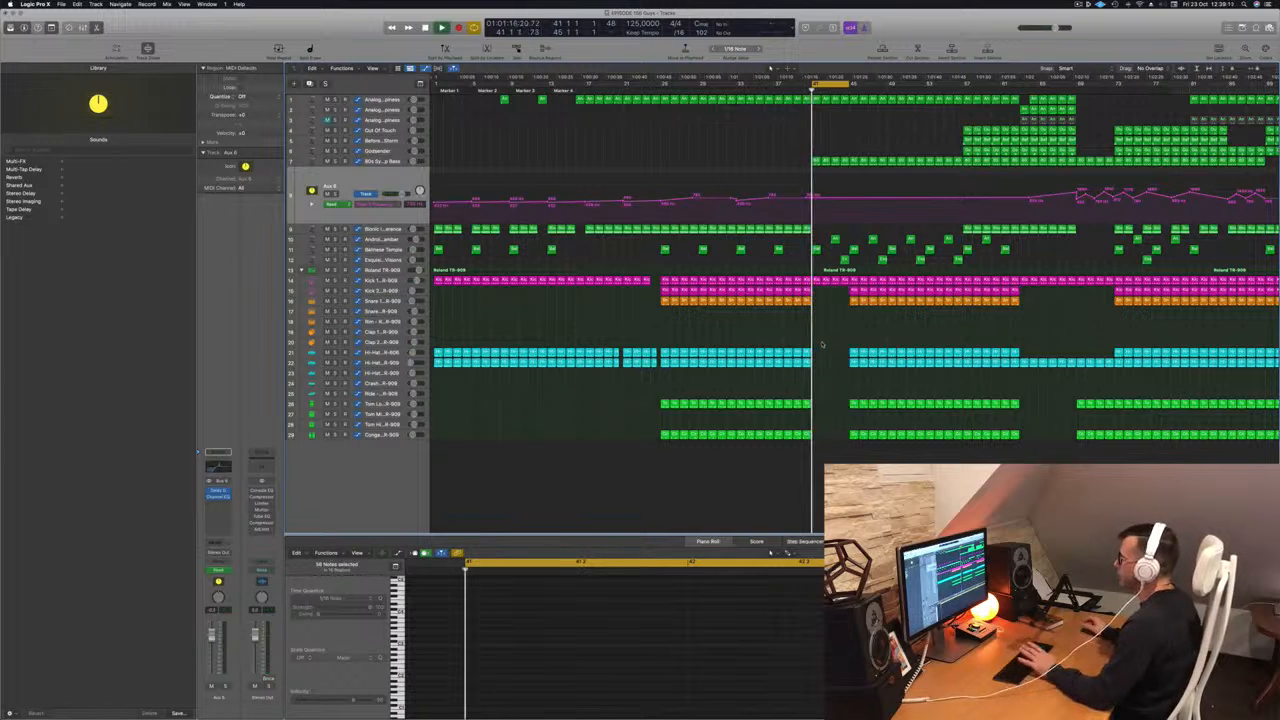
Copy the last Hi-Hat Closed 2 region before the break to bar 41 one track below and delete all its notes except the first.
key("super+Left")
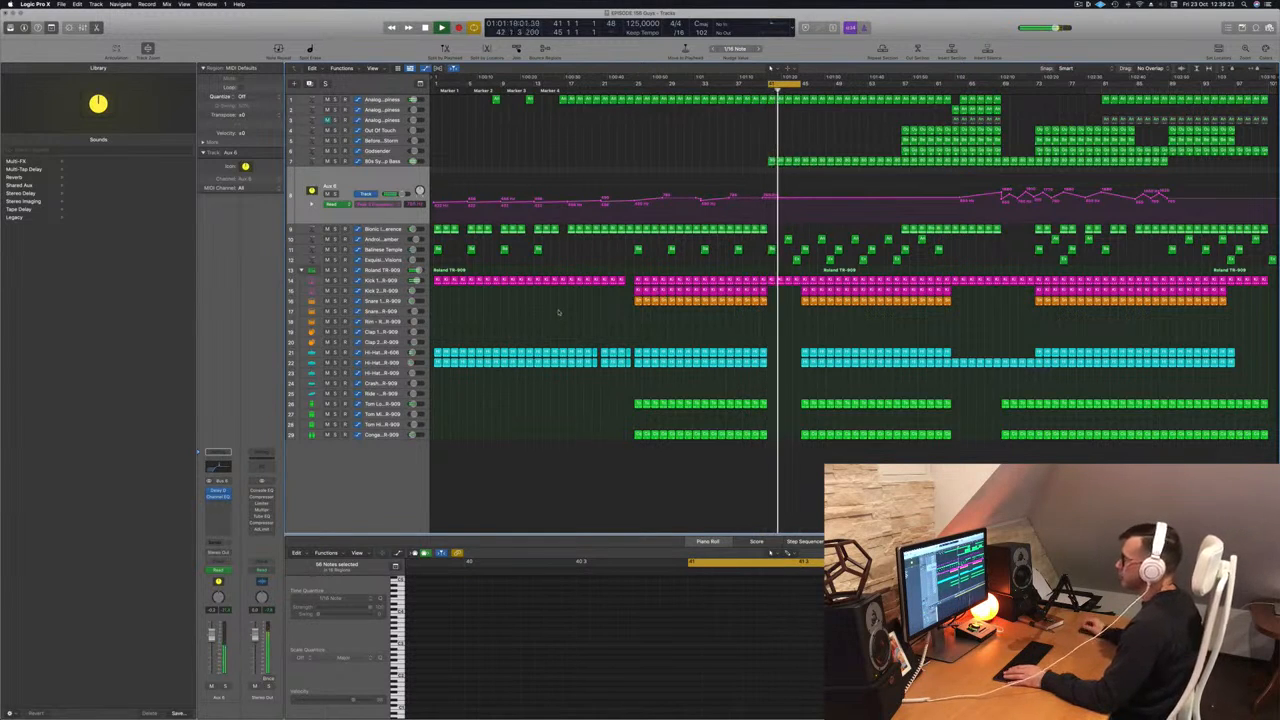
left_click_drag(764, 362, 771, 374)
left_click_drag(702, 644, 822, 660)
key("Delete")
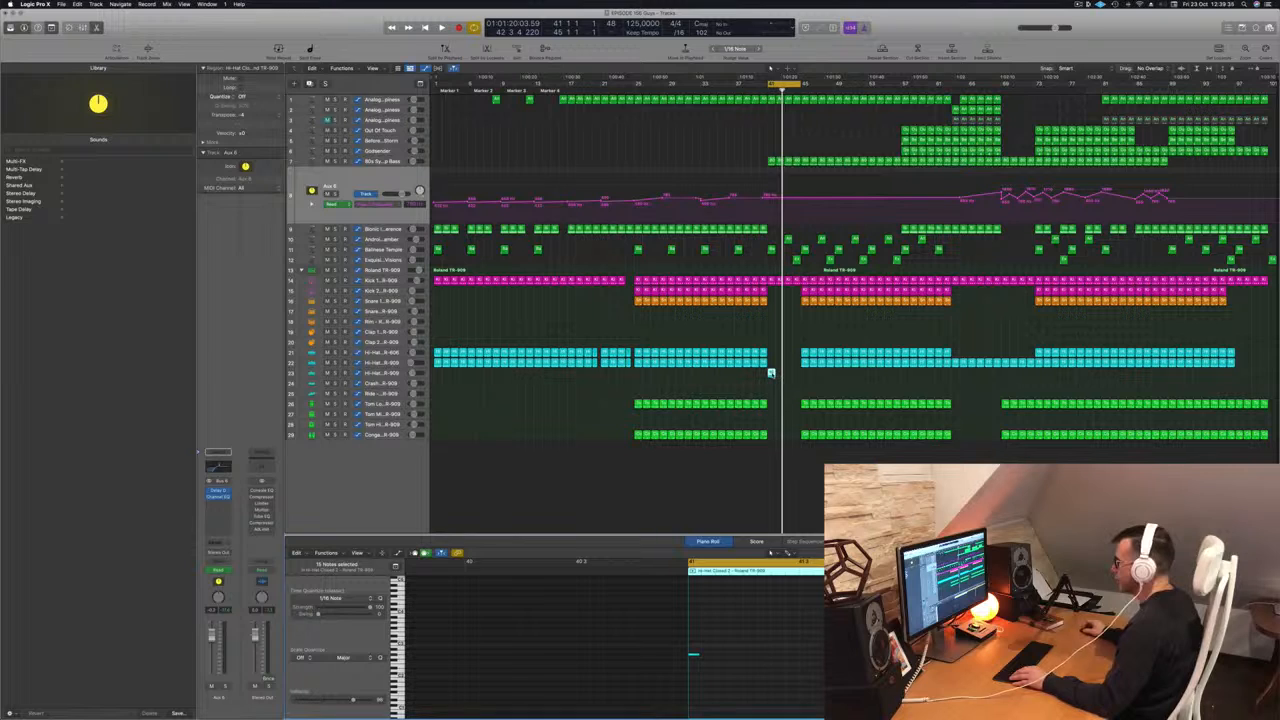
Move the one-note region at bar 41 onto the Crash track and lengthen its note to about two beats.
left_click_drag(771, 374, 771, 383)
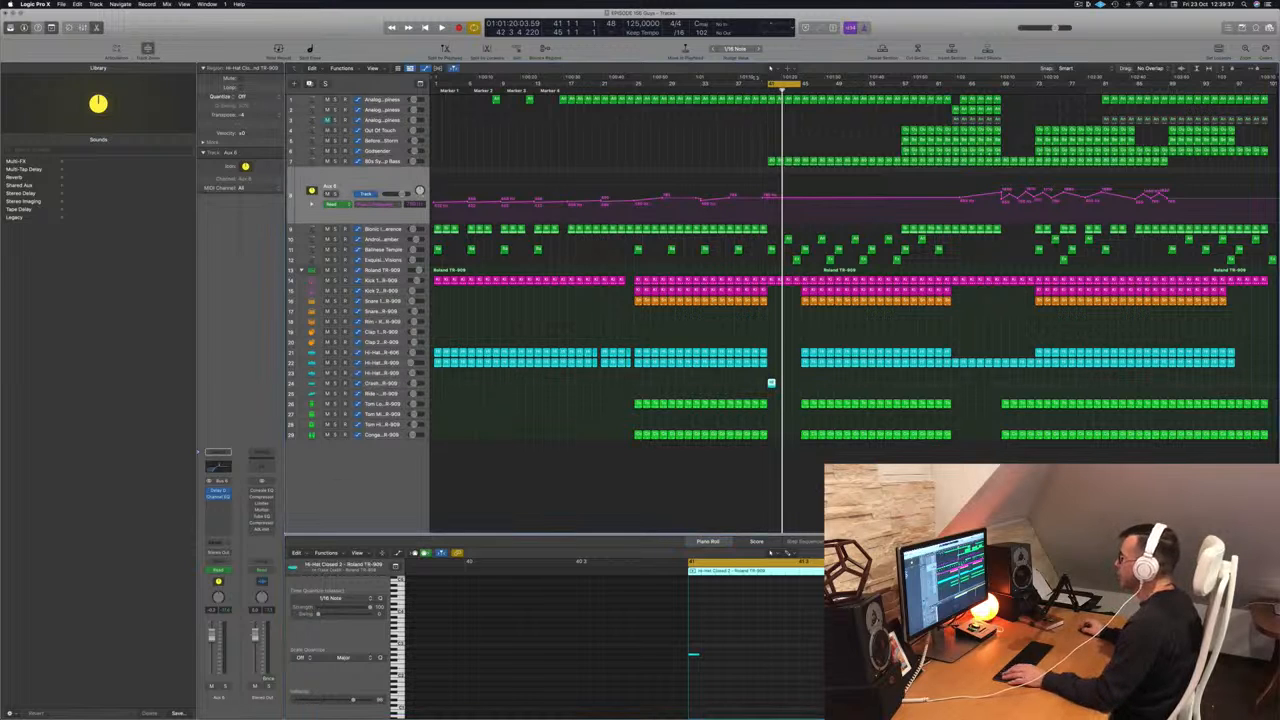
left_click(388, 384)
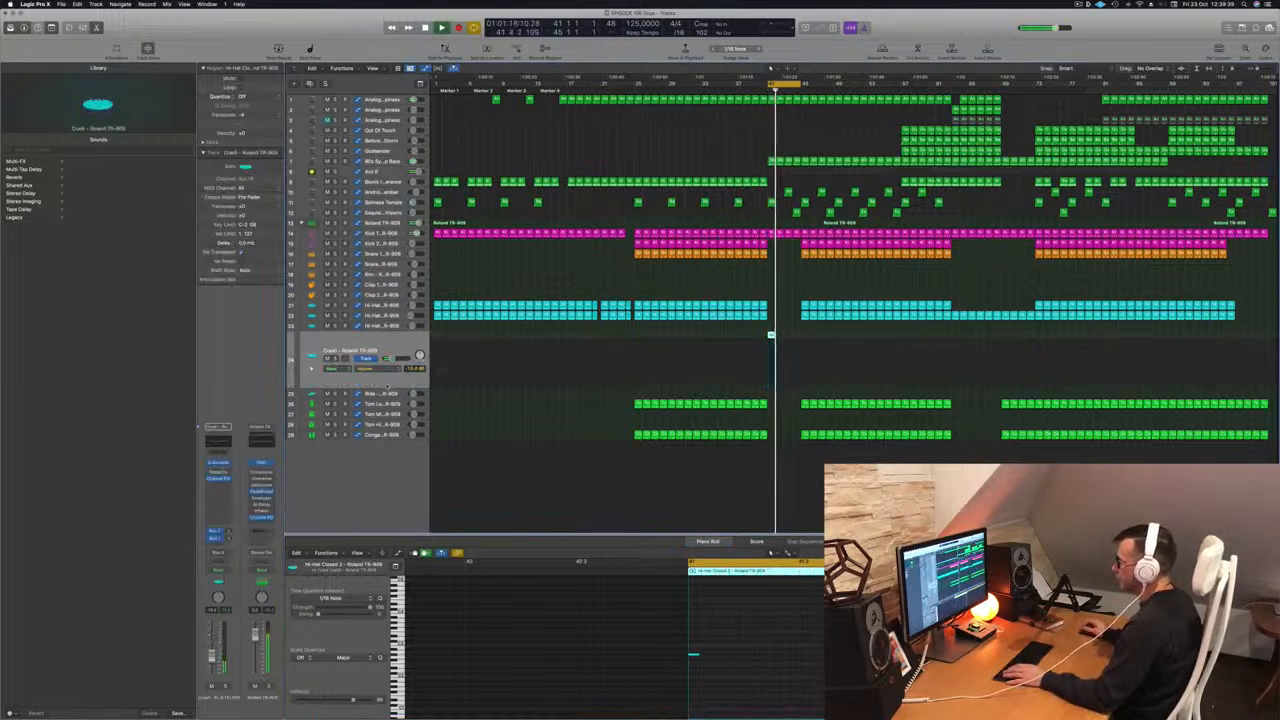
left_click_drag(697, 656, 793, 660)
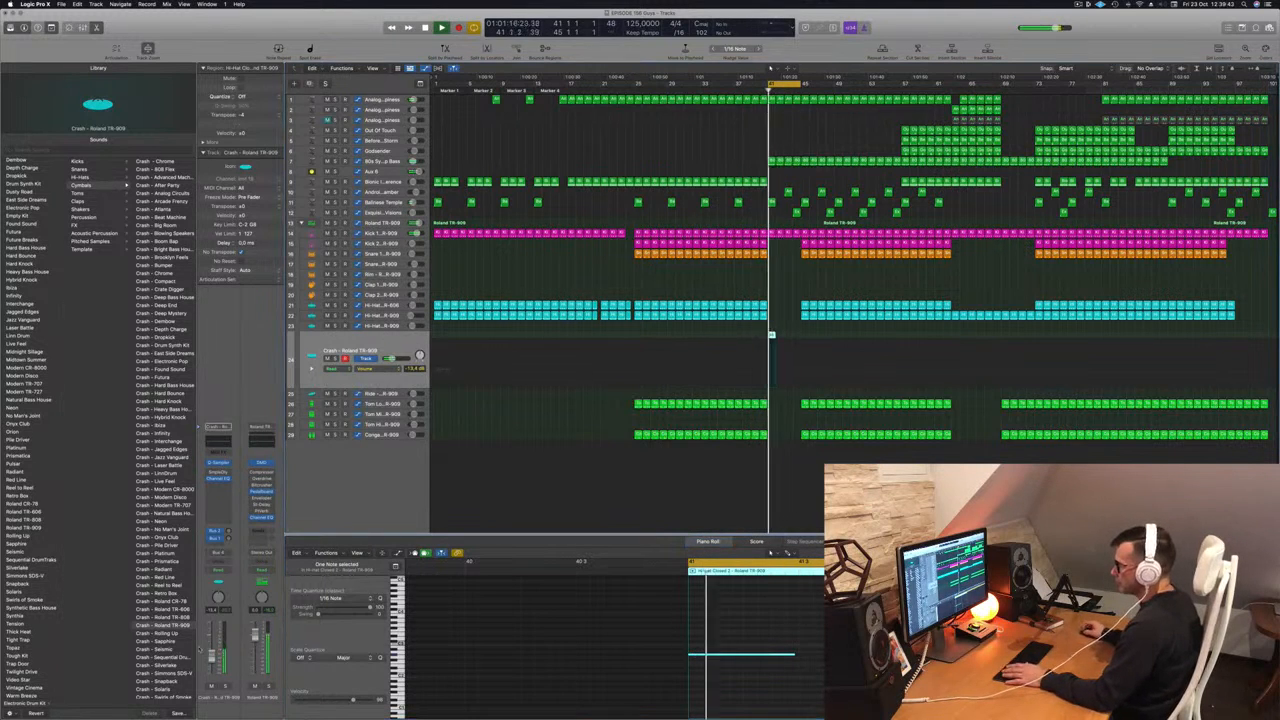
Add sends to Bus 3 (Aux 4) and Bus 5 (Aux 5) on the Crash channel.
left_click(214, 545)
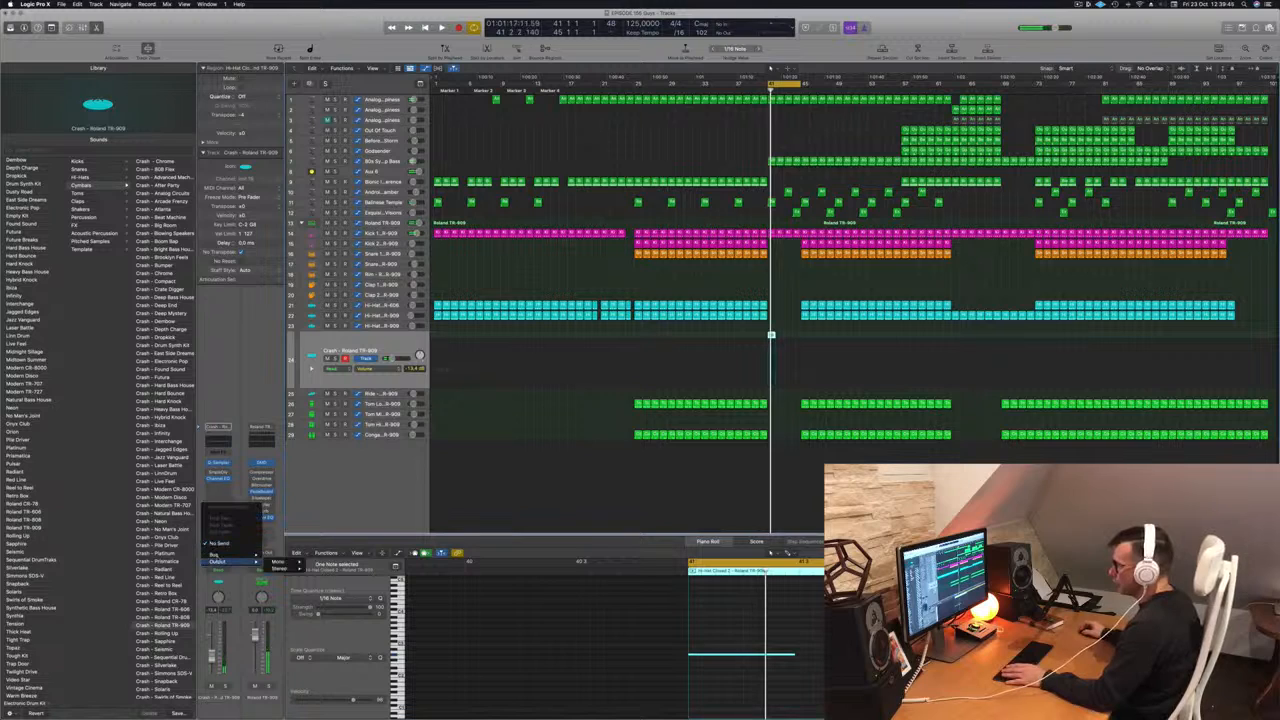
mouse_move(236, 556)
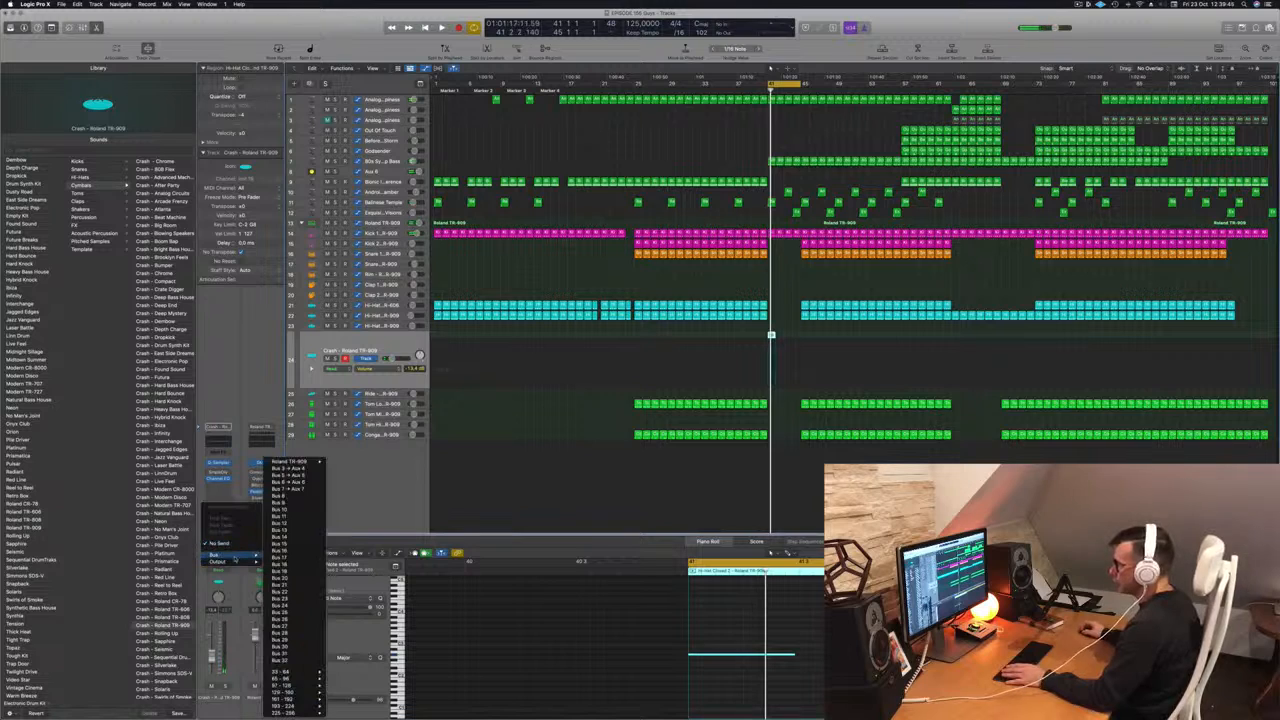
left_click(300, 469)
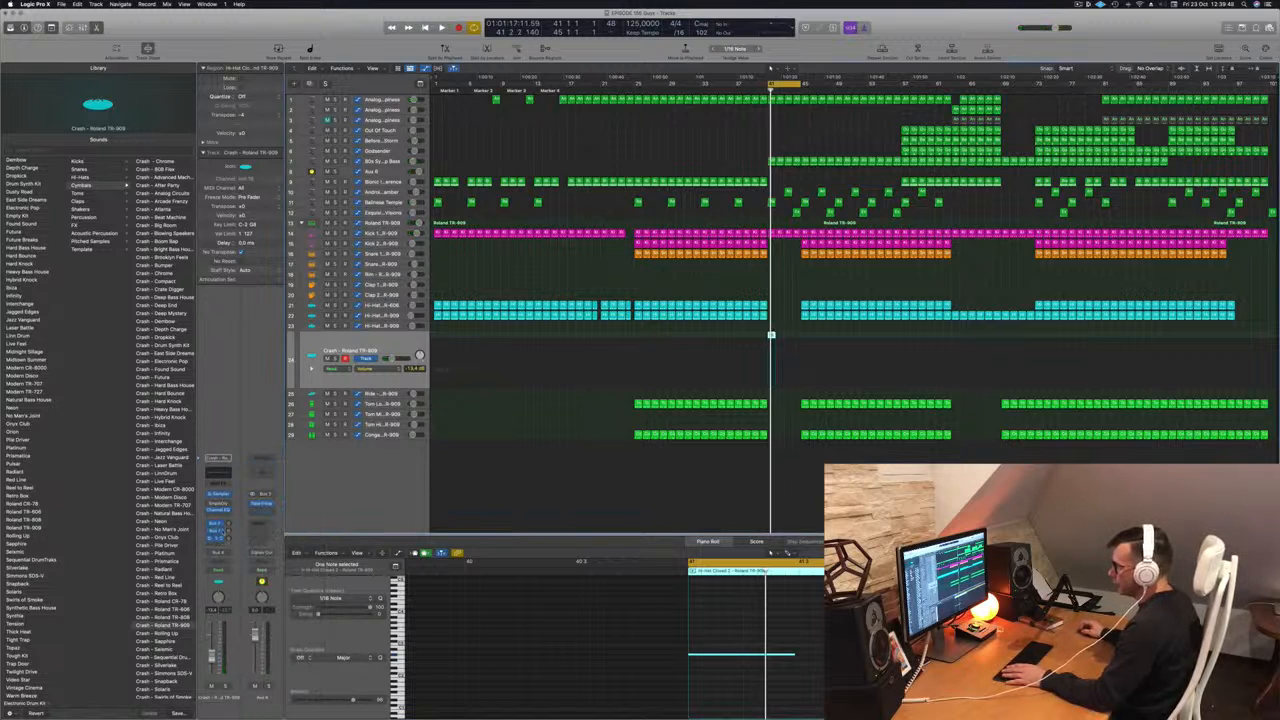
left_click(218, 544)
mouse_move(256, 555)
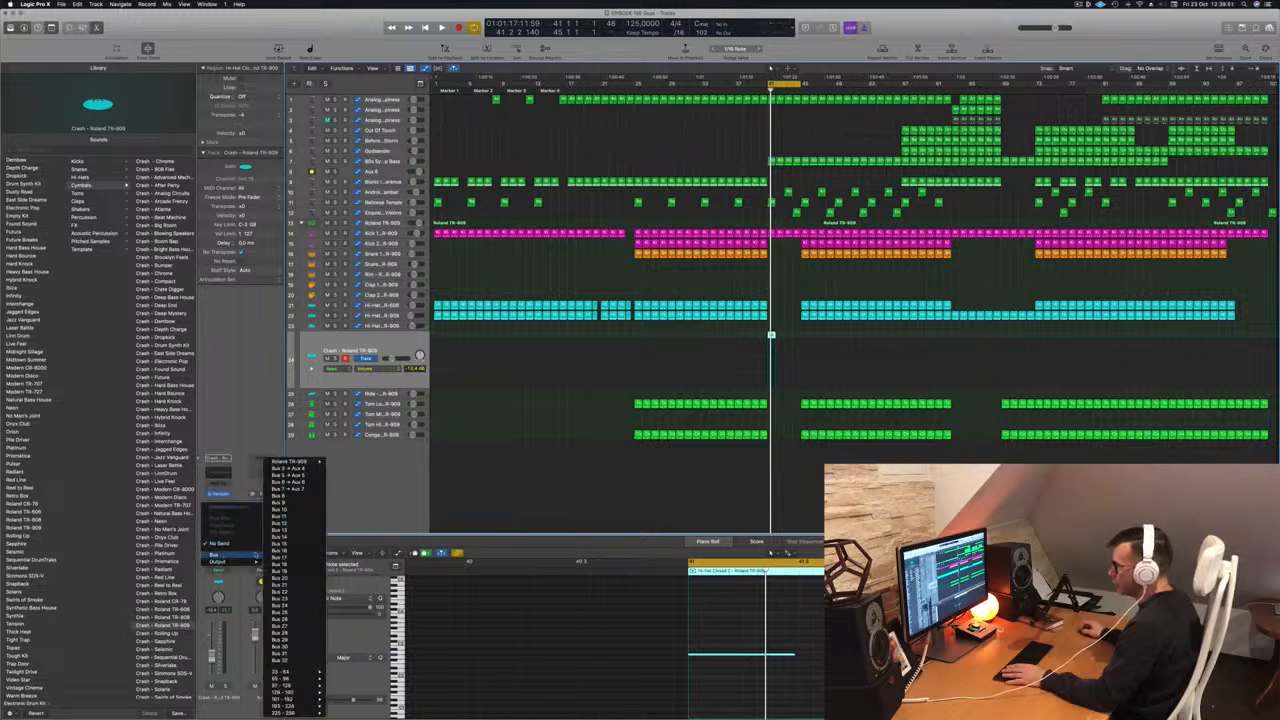
left_click(288, 476)
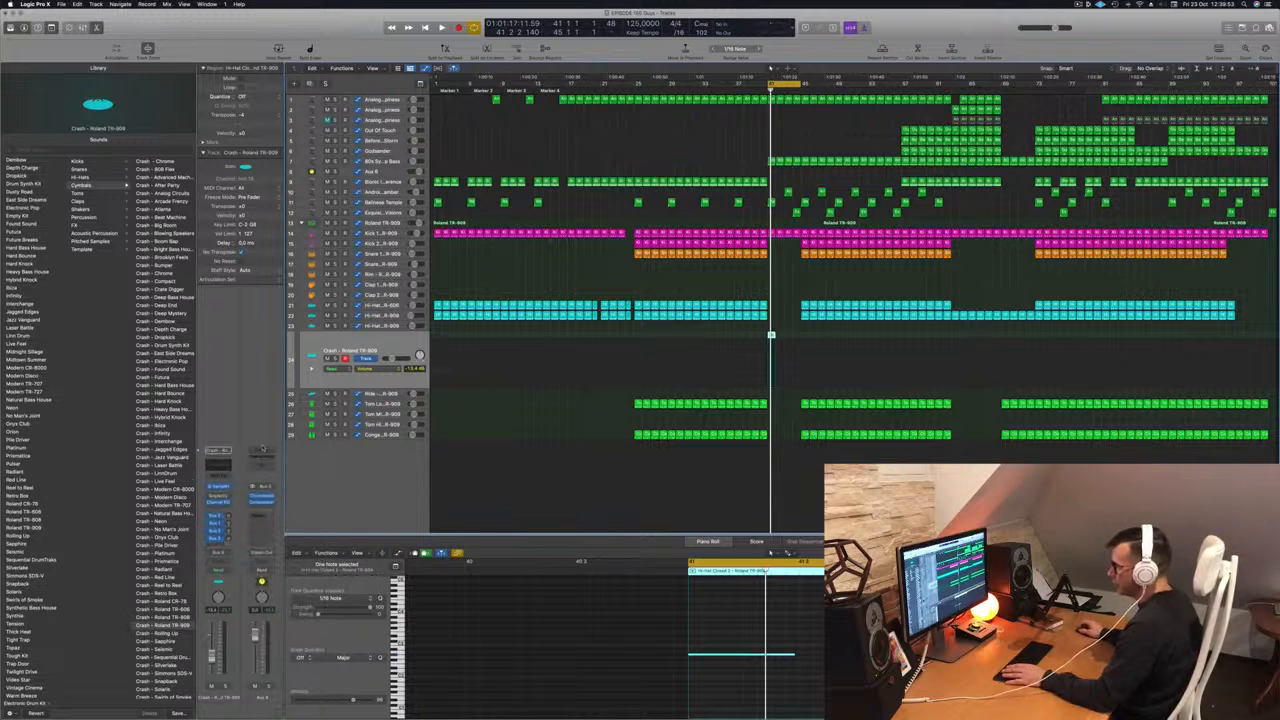
Play from about bar 37 into bar 41 to check the drum drop and the new crash.
key("space")
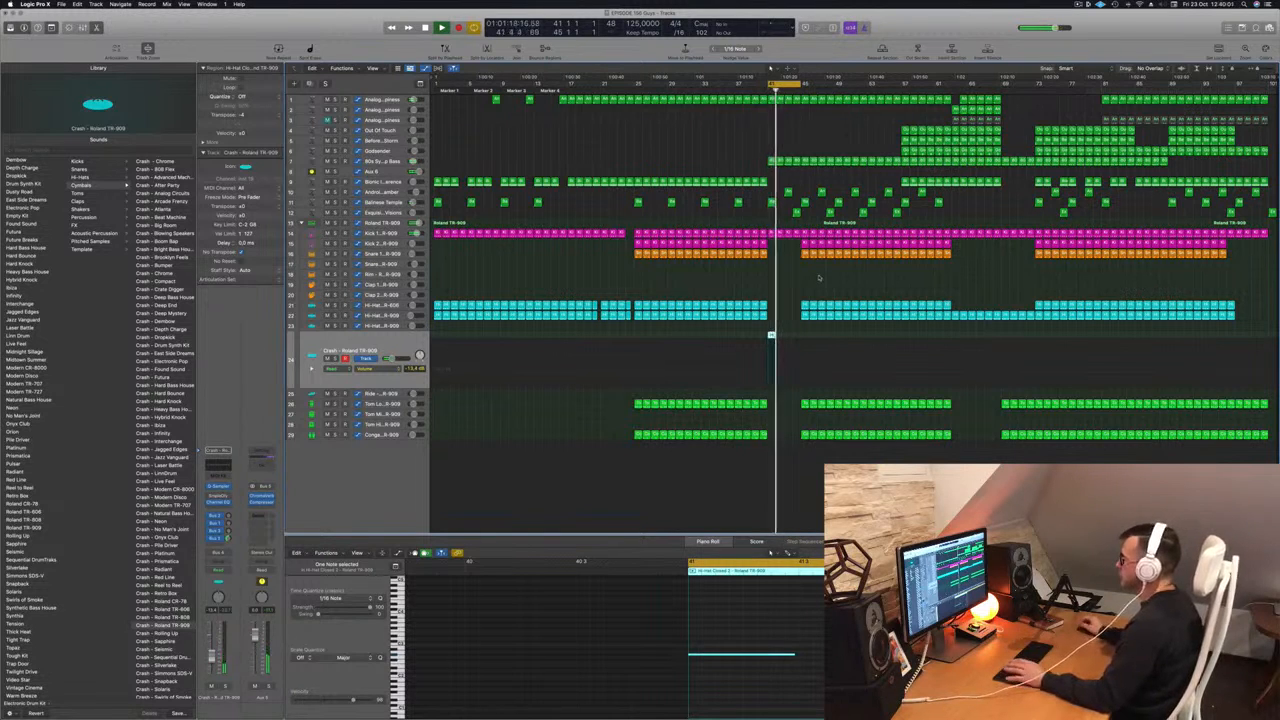
left_click(734, 90)
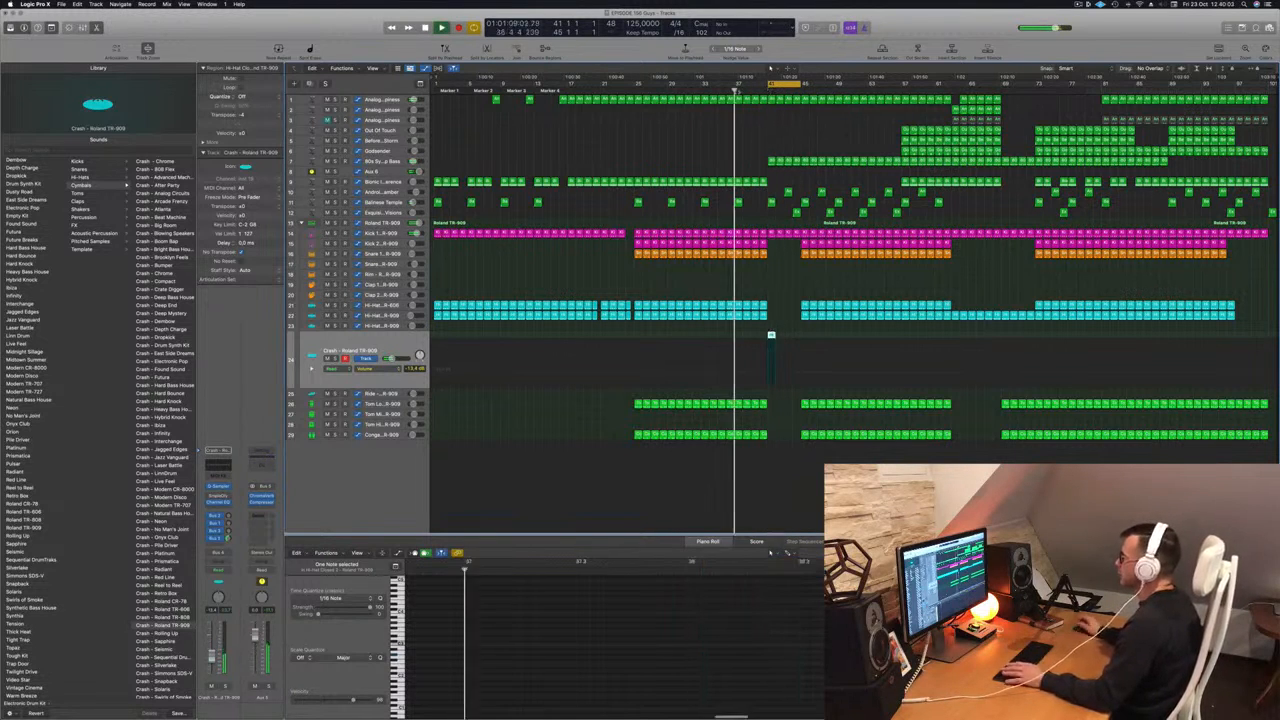
key("super+Right")
key("super+Right")
key("super+Right")
key("super+Right")
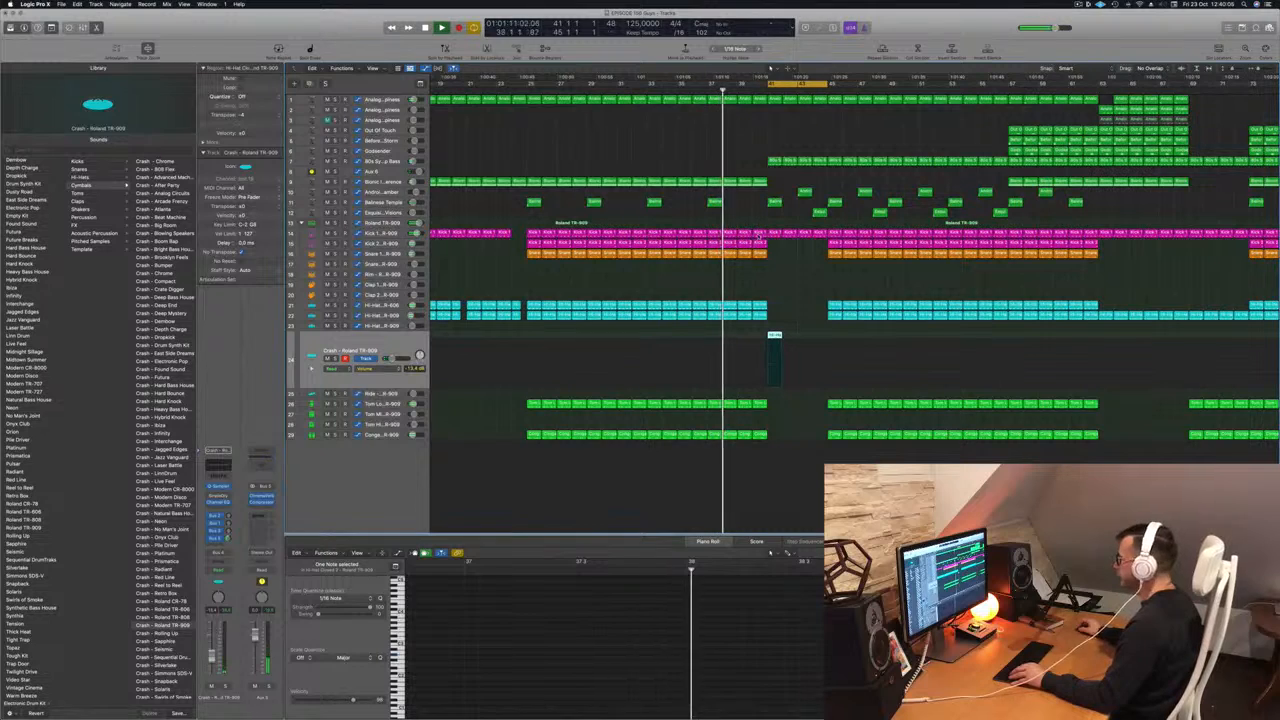
left_click(760, 232)
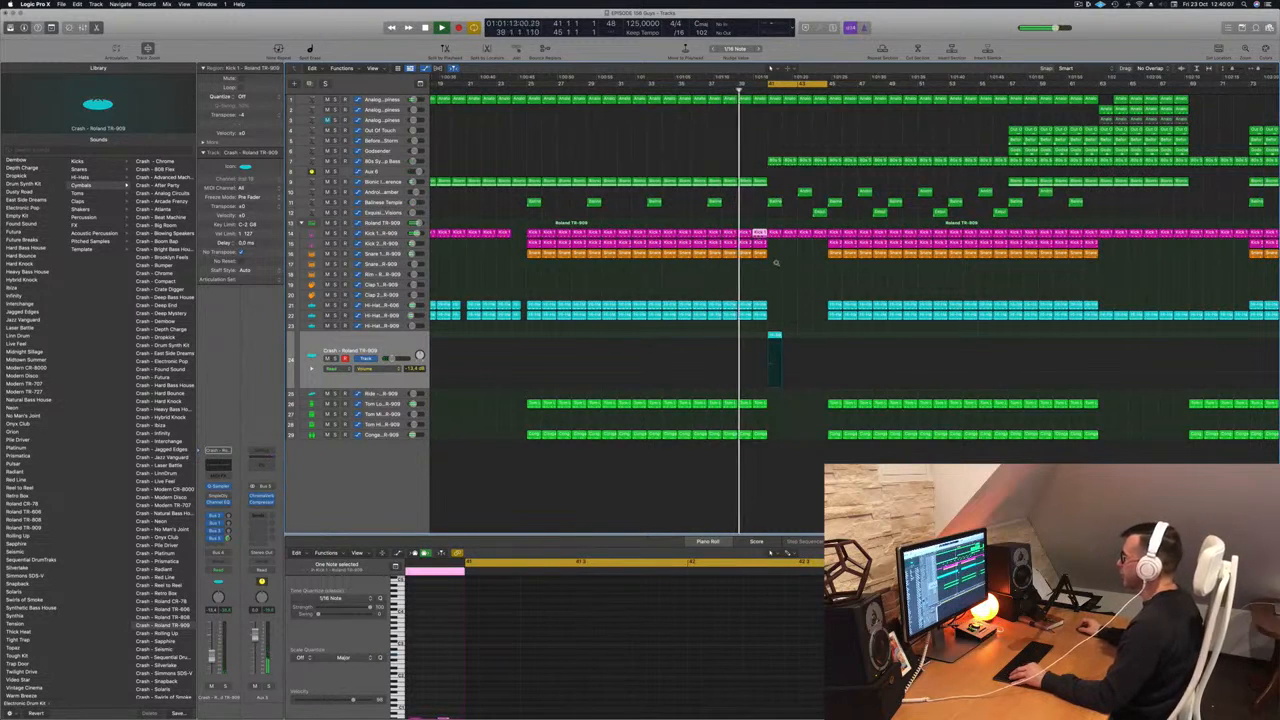
scroll(776, 263, "down", 5)
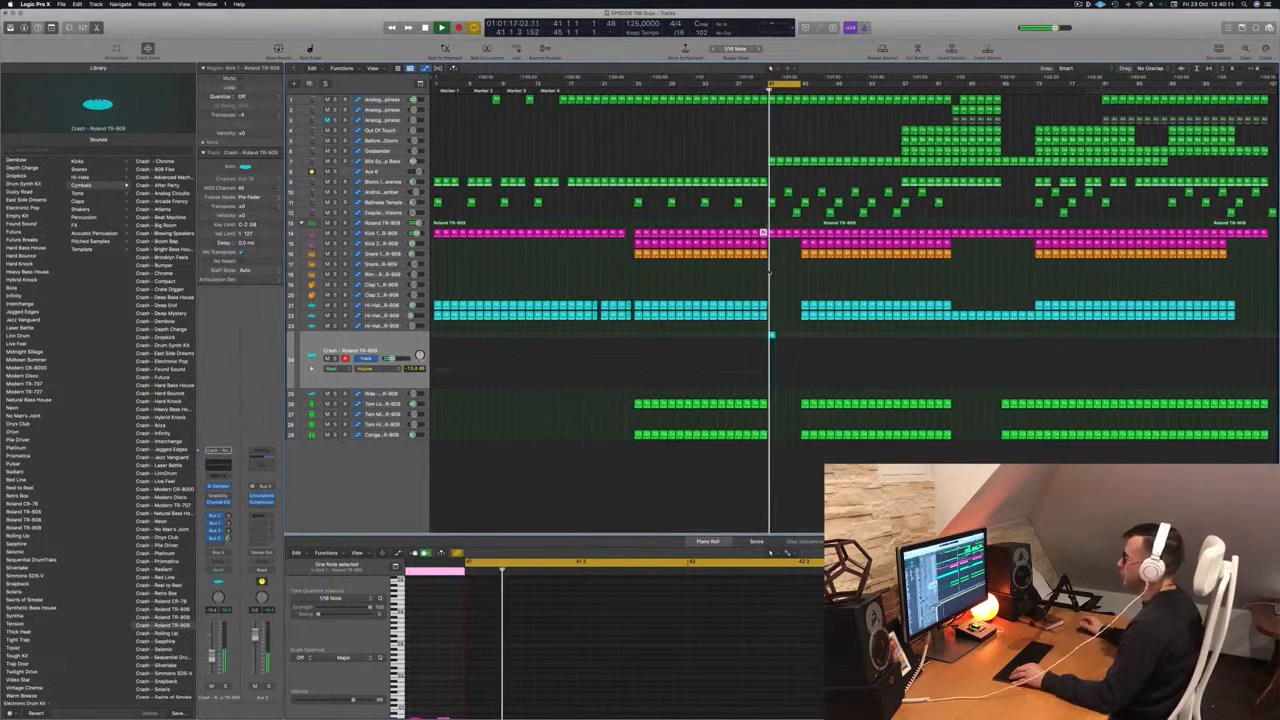
Extend the cycle range to bar 49 and delete the hi-hat, tom and conga regions in bars 45–48.
left_click(394, 343)
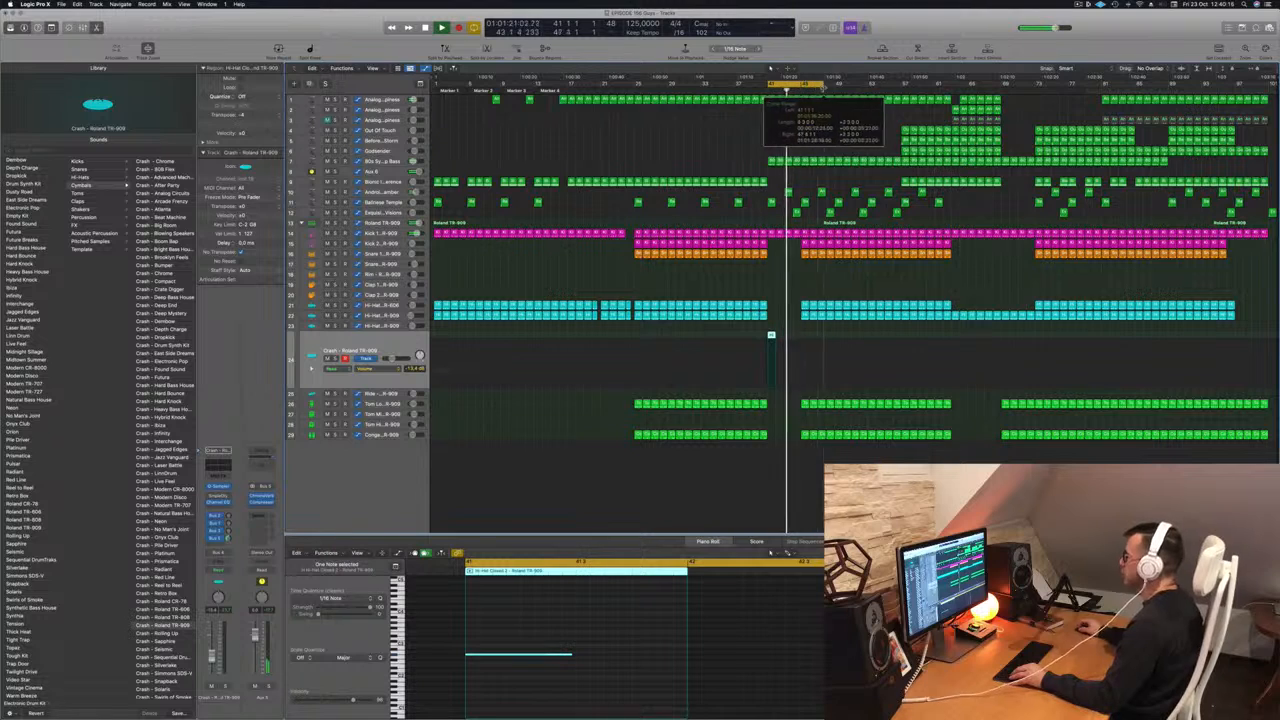
left_click(808, 243)
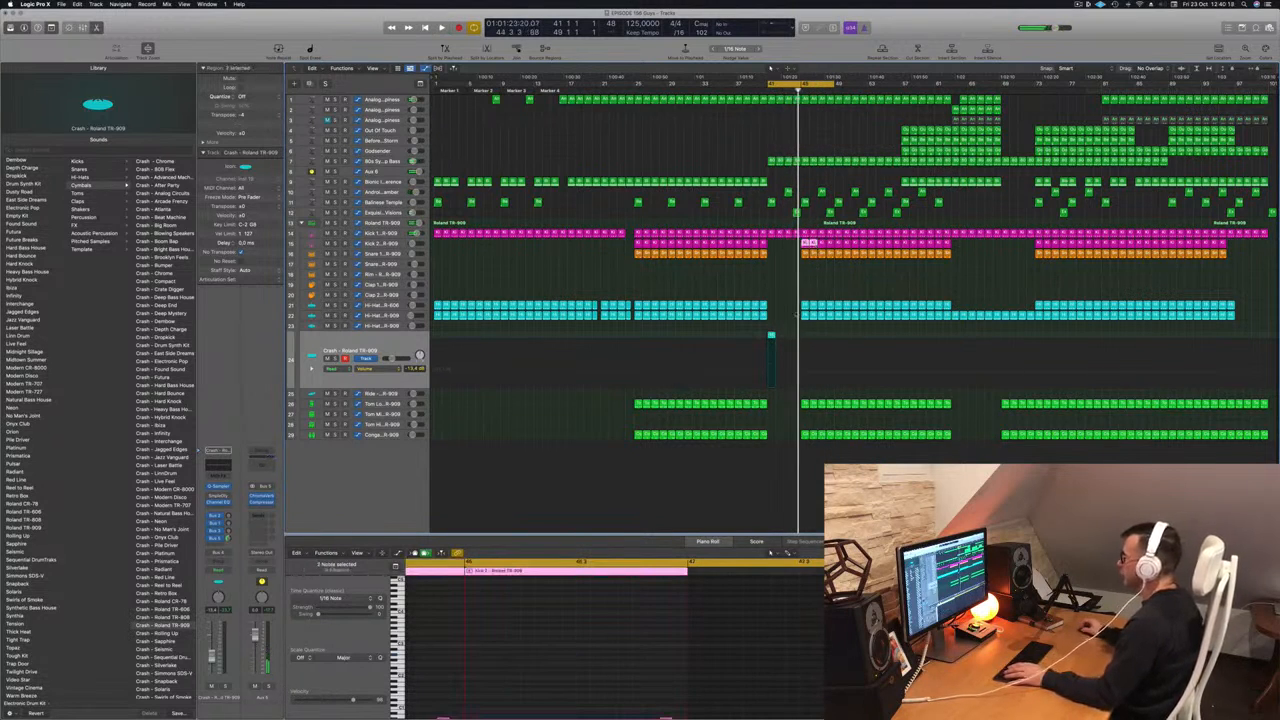
left_click_drag(800, 296, 825, 422)
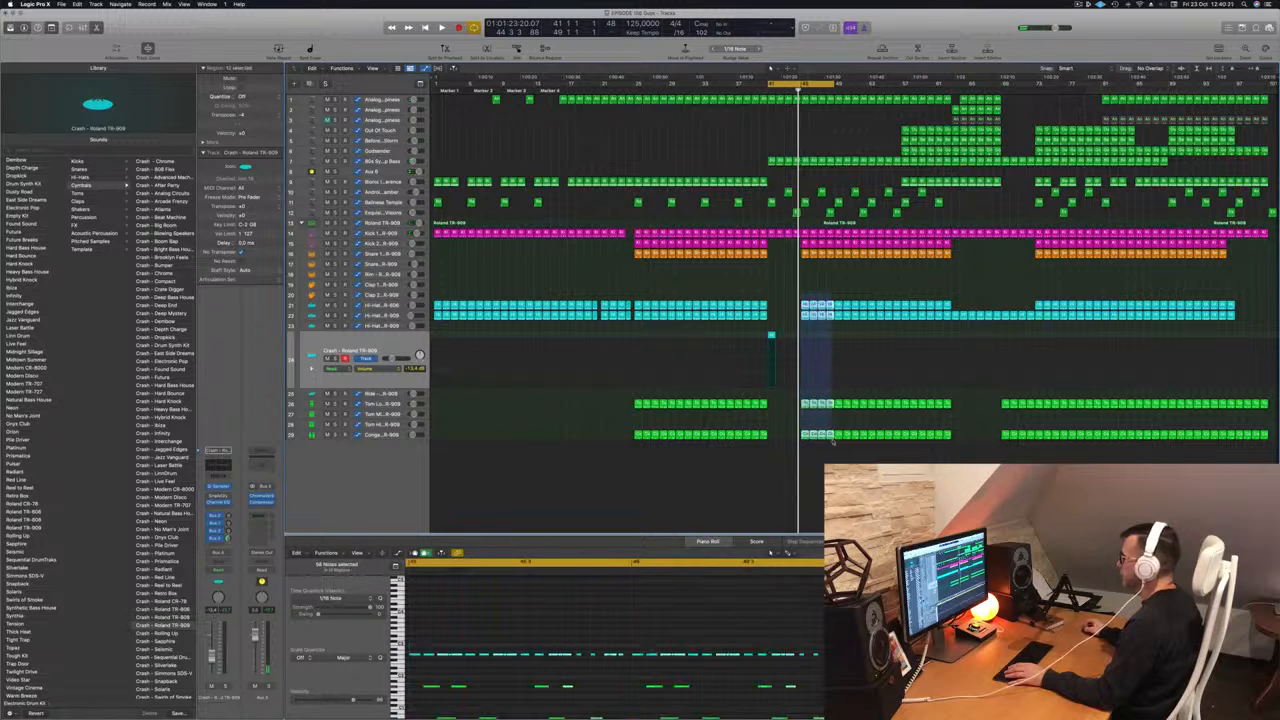
key("Delete")
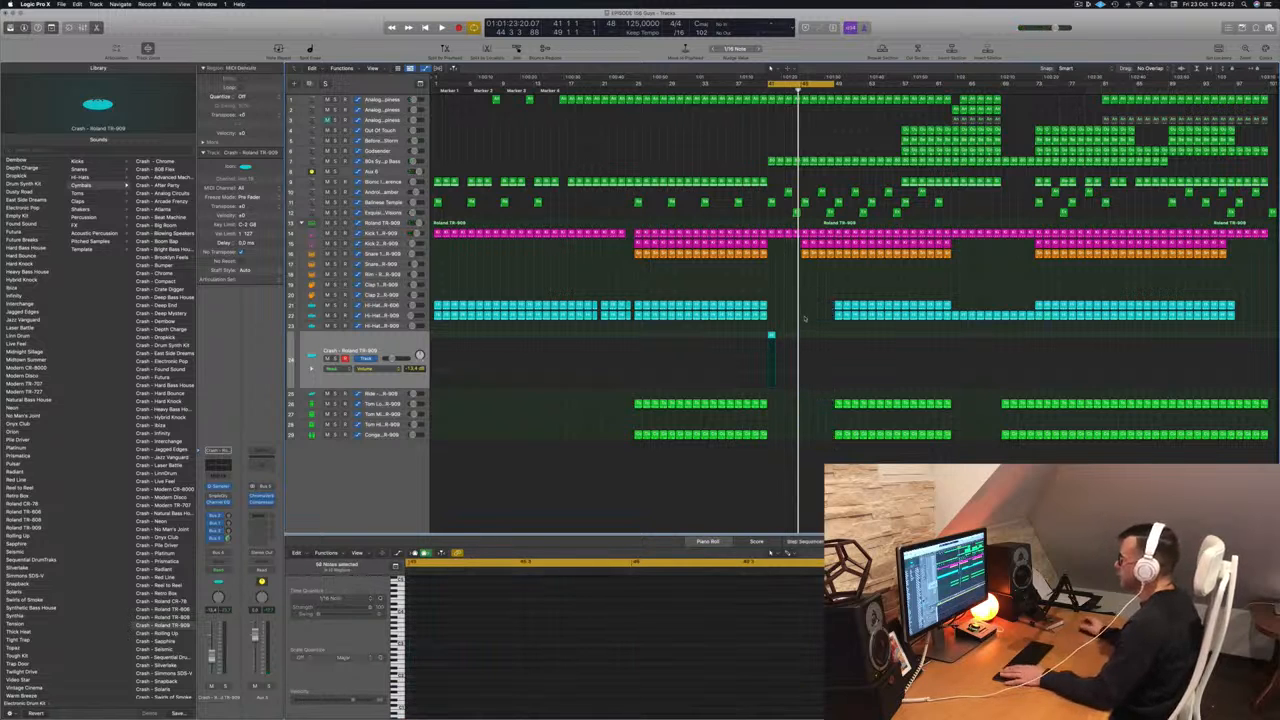
Delete the Kick 1, Kick 2 and snare regions in bar 48 during playback.
key("space")
scroll(783, 289, "down", 2)
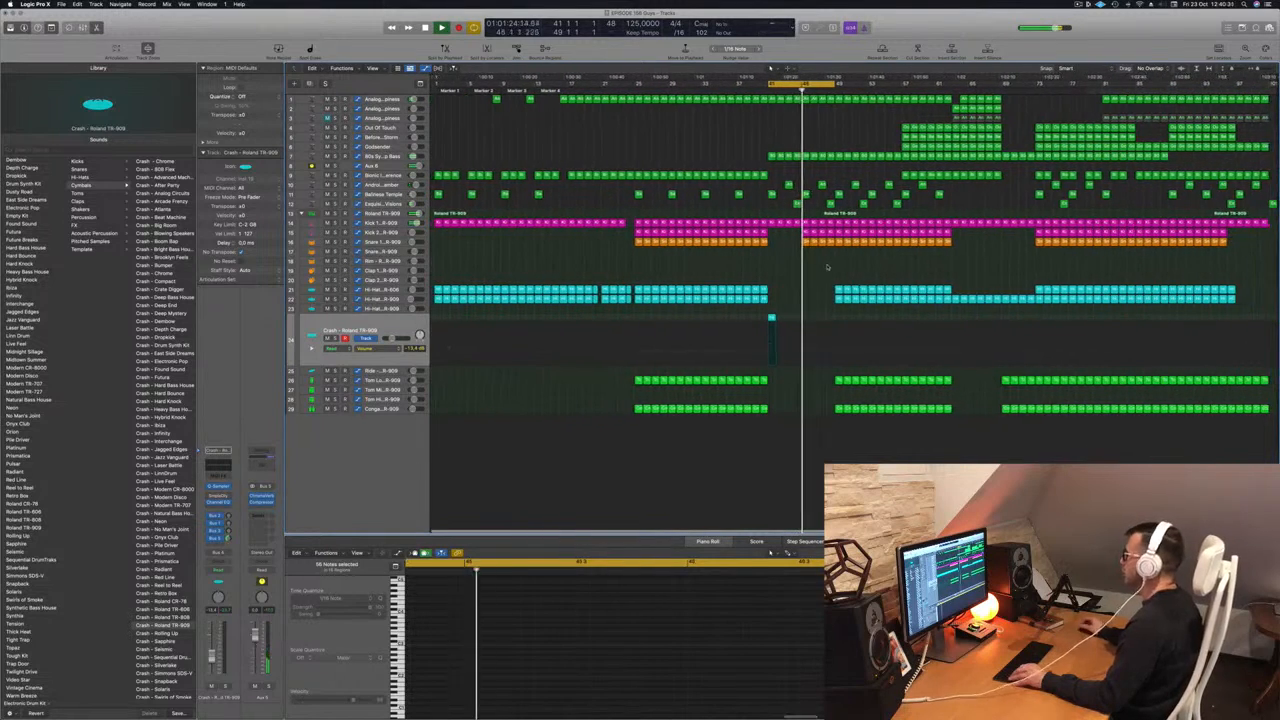
scroll(830, 262, "up", 5)
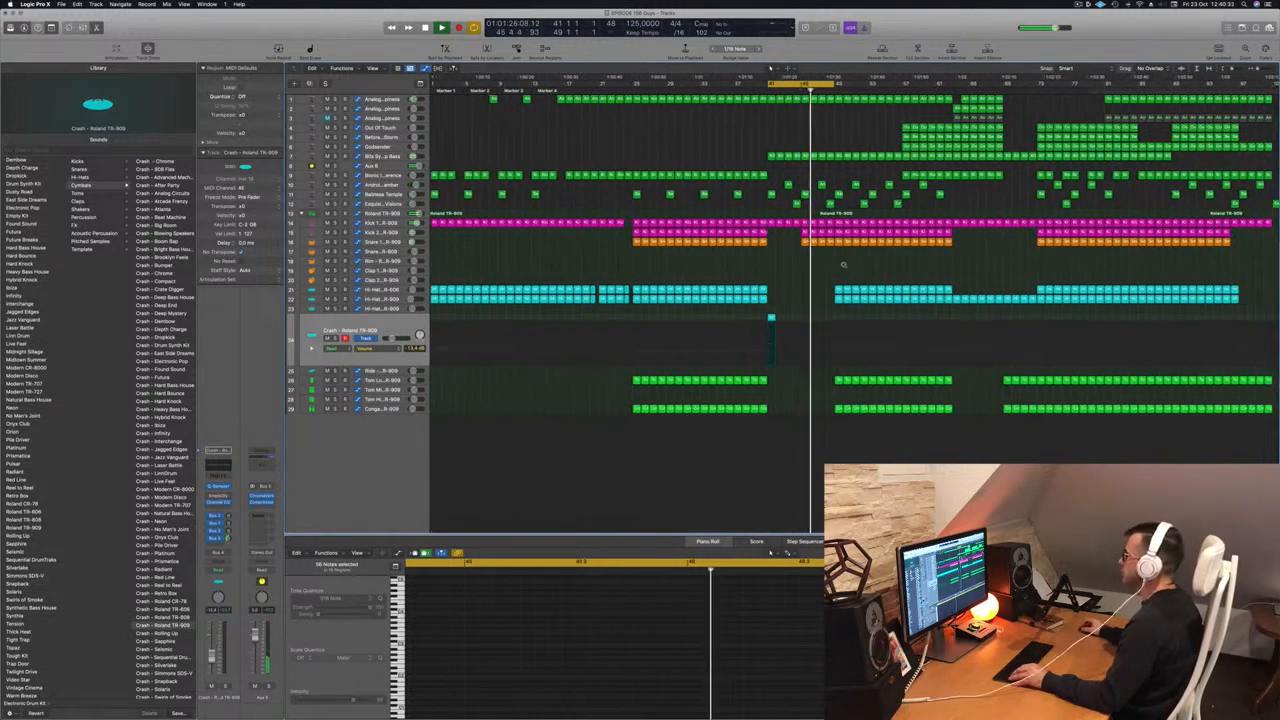
left_click_drag(839, 257, 839, 225)
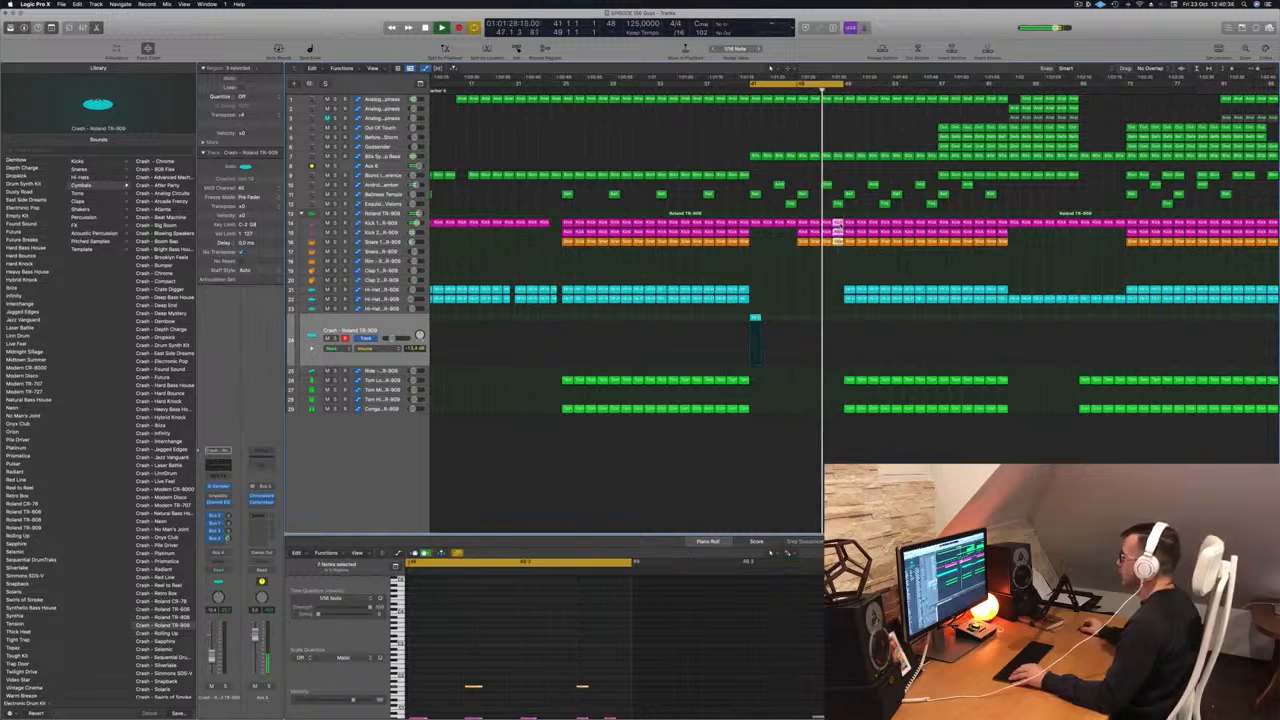
key("Delete")
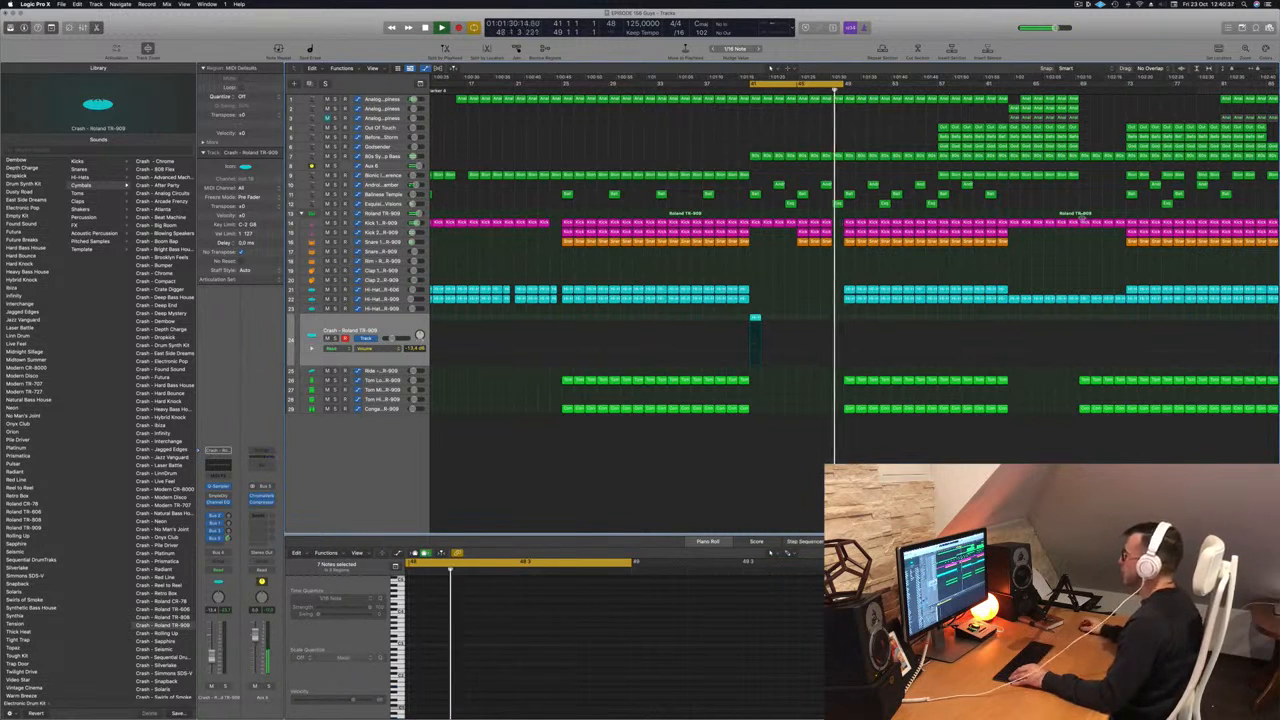
scroll(808, 115, "down", 3)
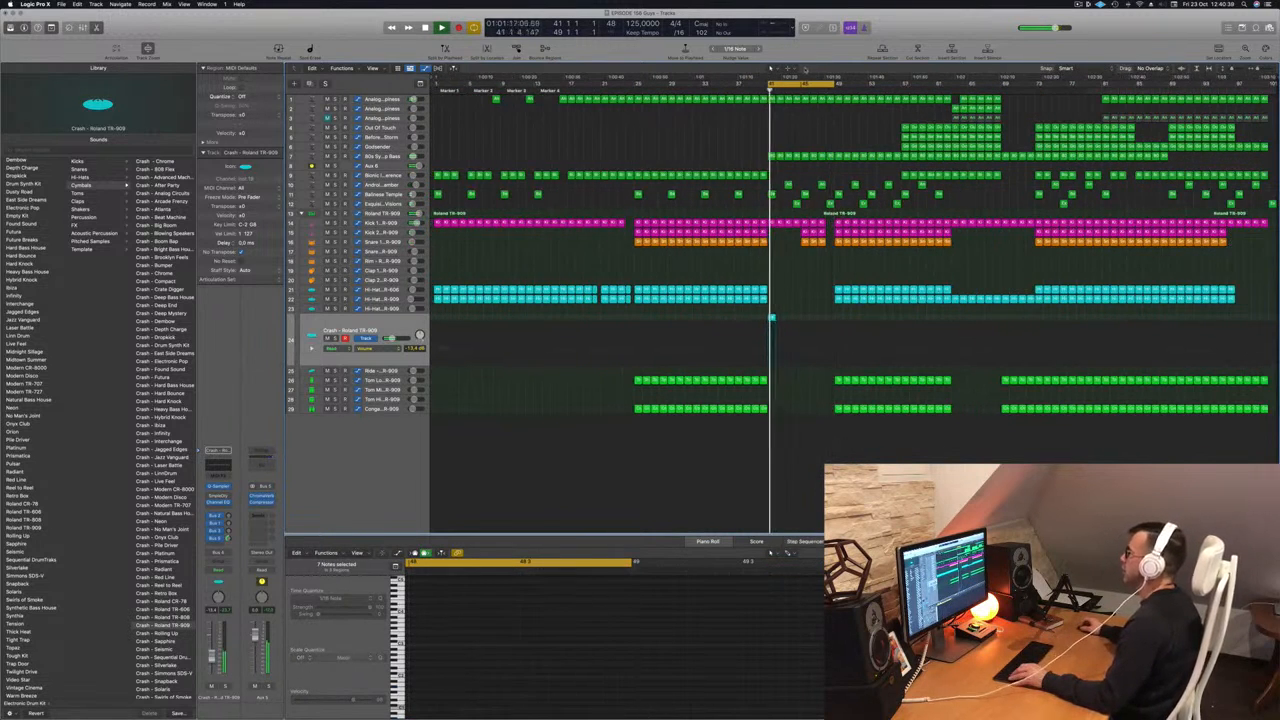
Copy the one-note crash region from bar 41 to bar 49 and set the cycle range to bars 41–57.
left_click(770, 318)
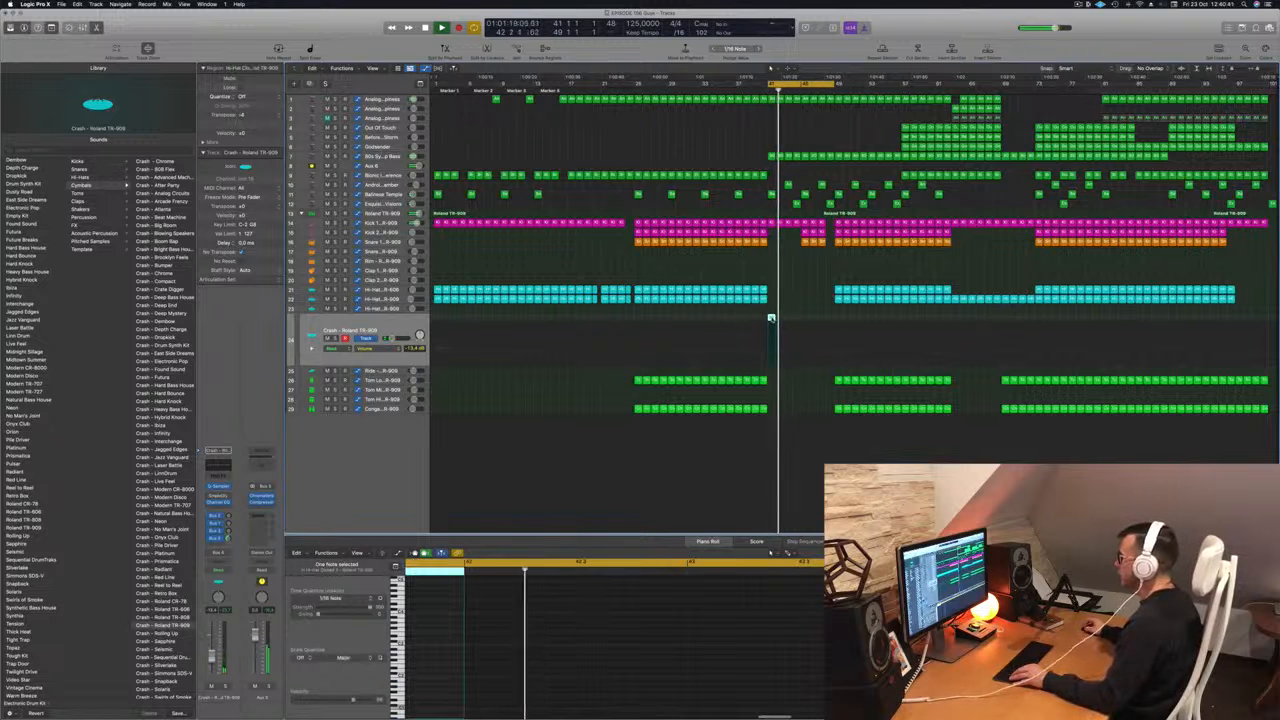
left_click(770, 318)
left_click_drag(770, 318, 837, 320)
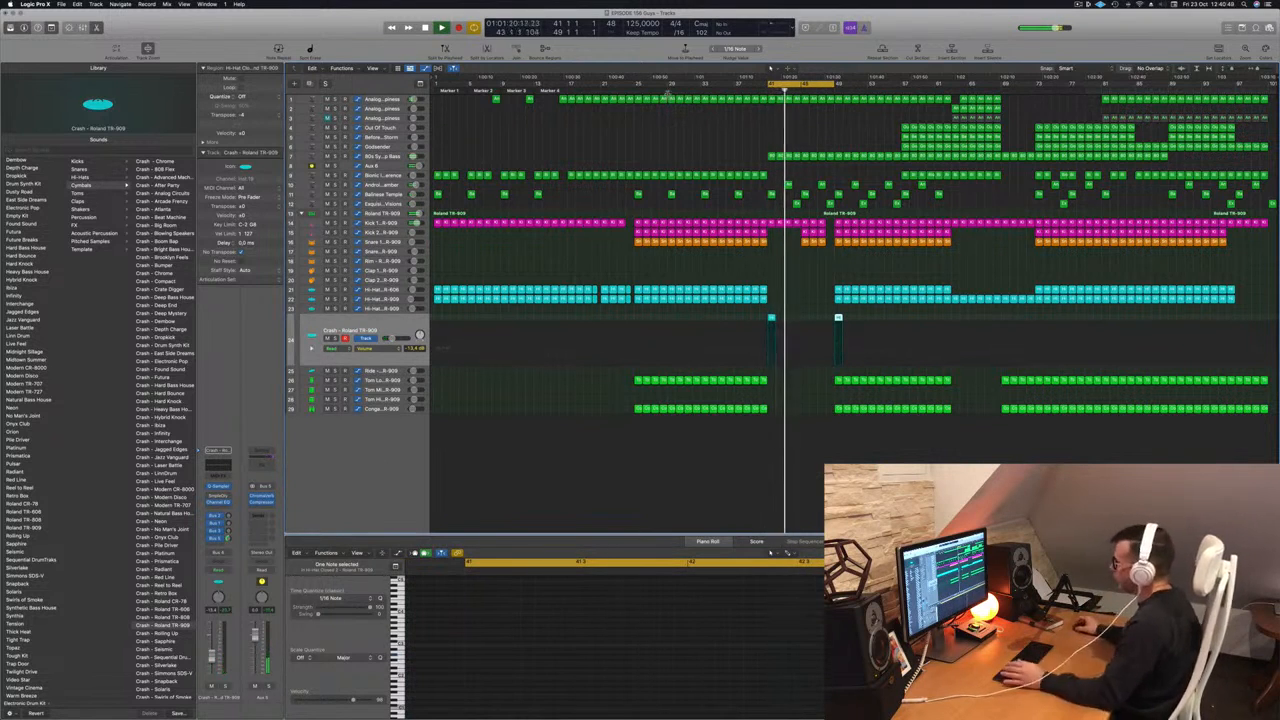
left_click(729, 128)
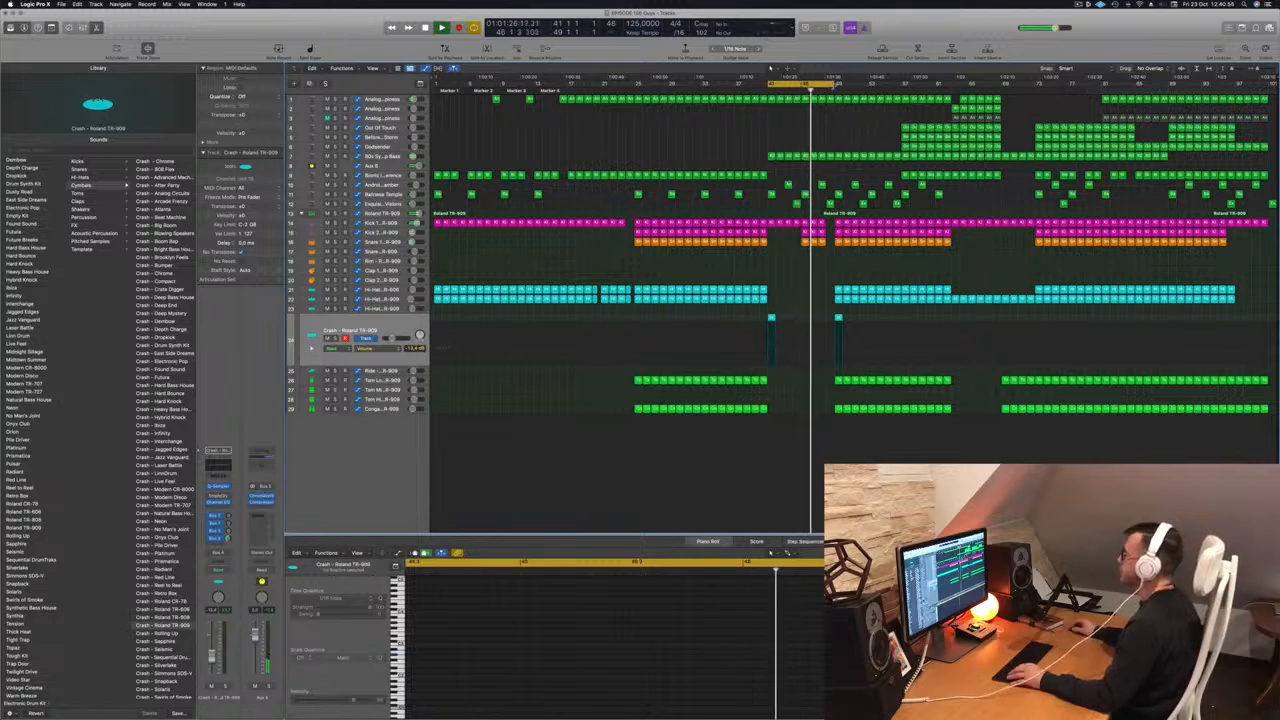
left_click_drag(772, 84, 902, 95)
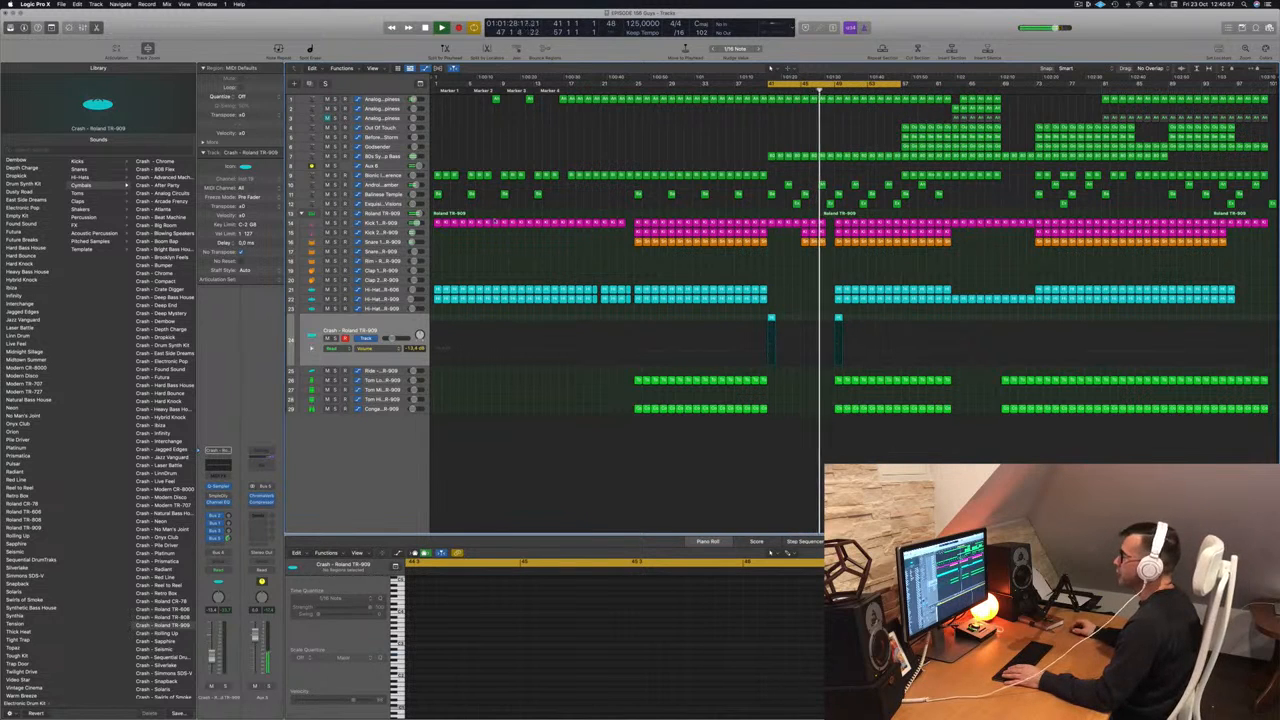
Automate Aux 6's EQ peak frequency to rise from bar 49 to a high point at about bar 55.
left_click(394, 166)
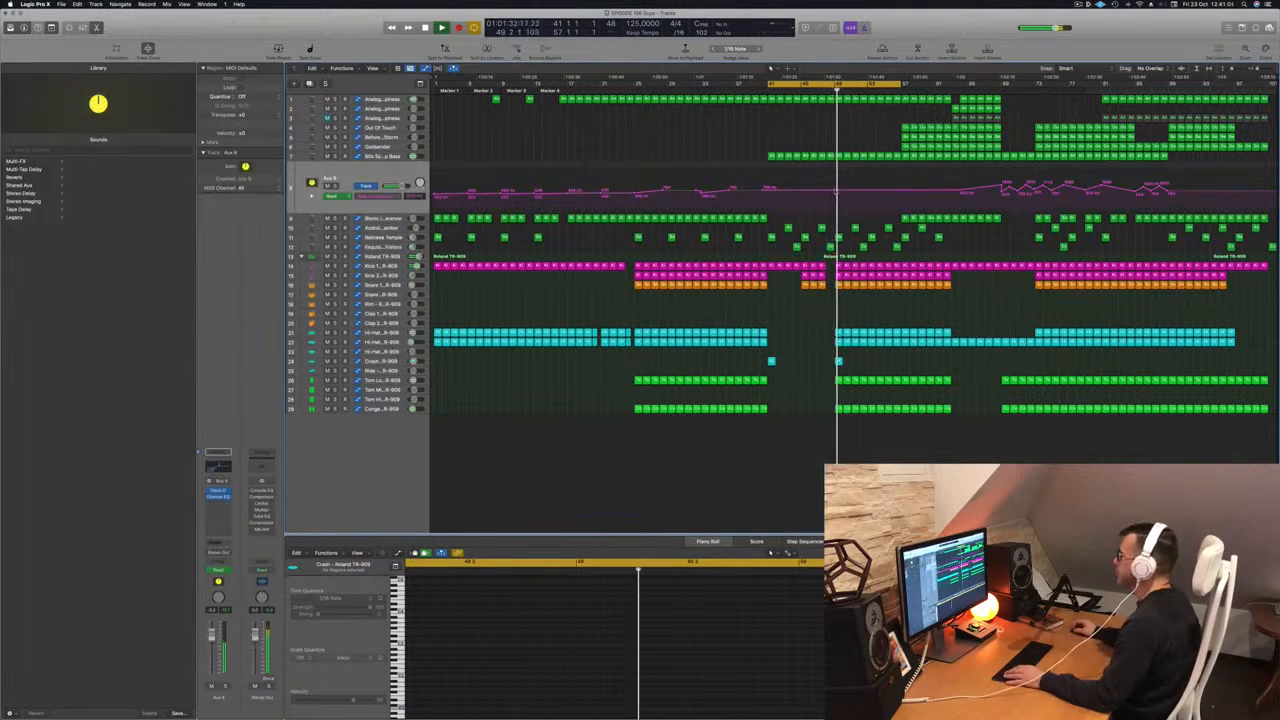
left_click(835, 191)
key("super+Right")
key("super+Right")
key("super+Right")
key("super+Right")
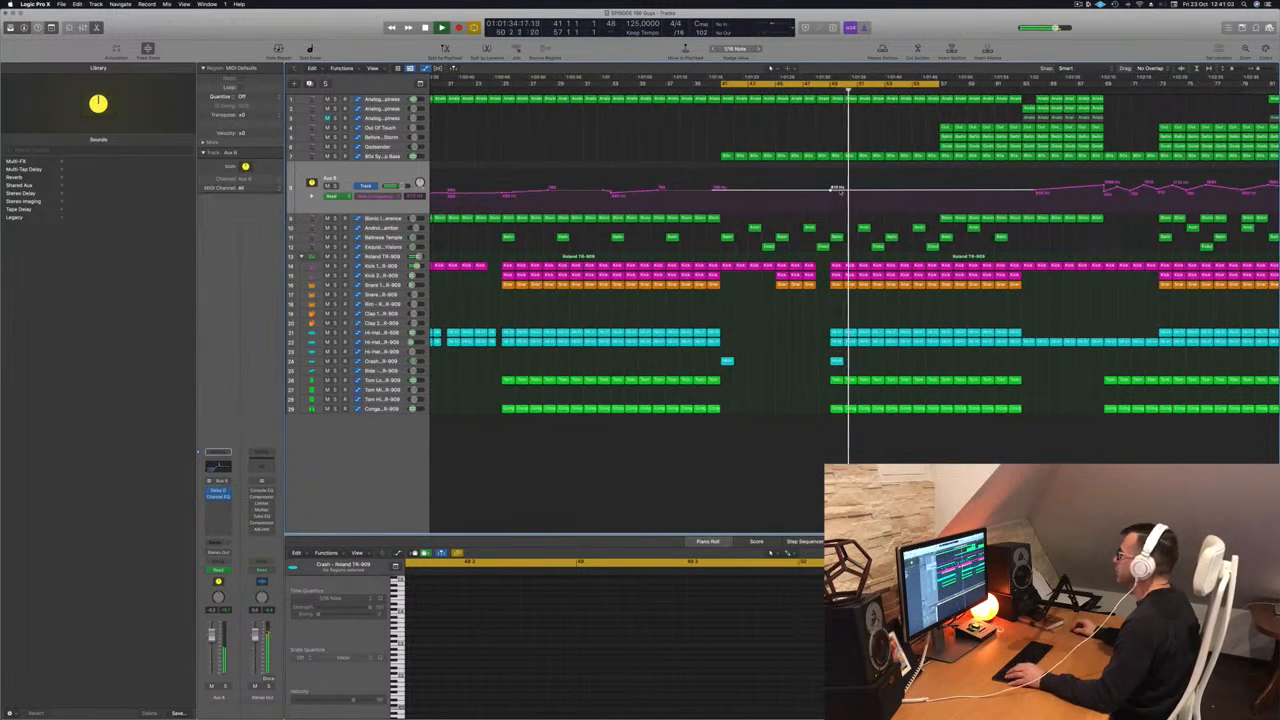
left_click(859, 190)
left_click_drag(859, 189, 915, 180)
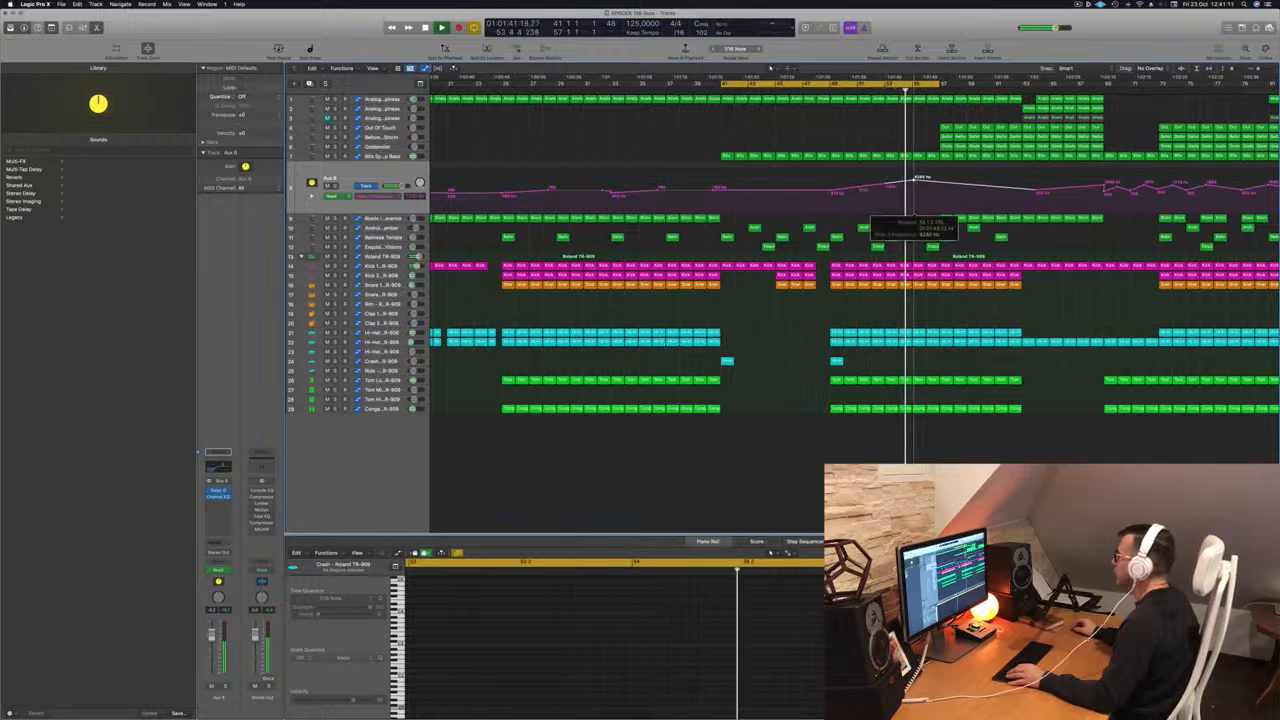
Add an automation point on Aux 6 near bar 57 and lower the peak frequency there.
left_click(938, 182)
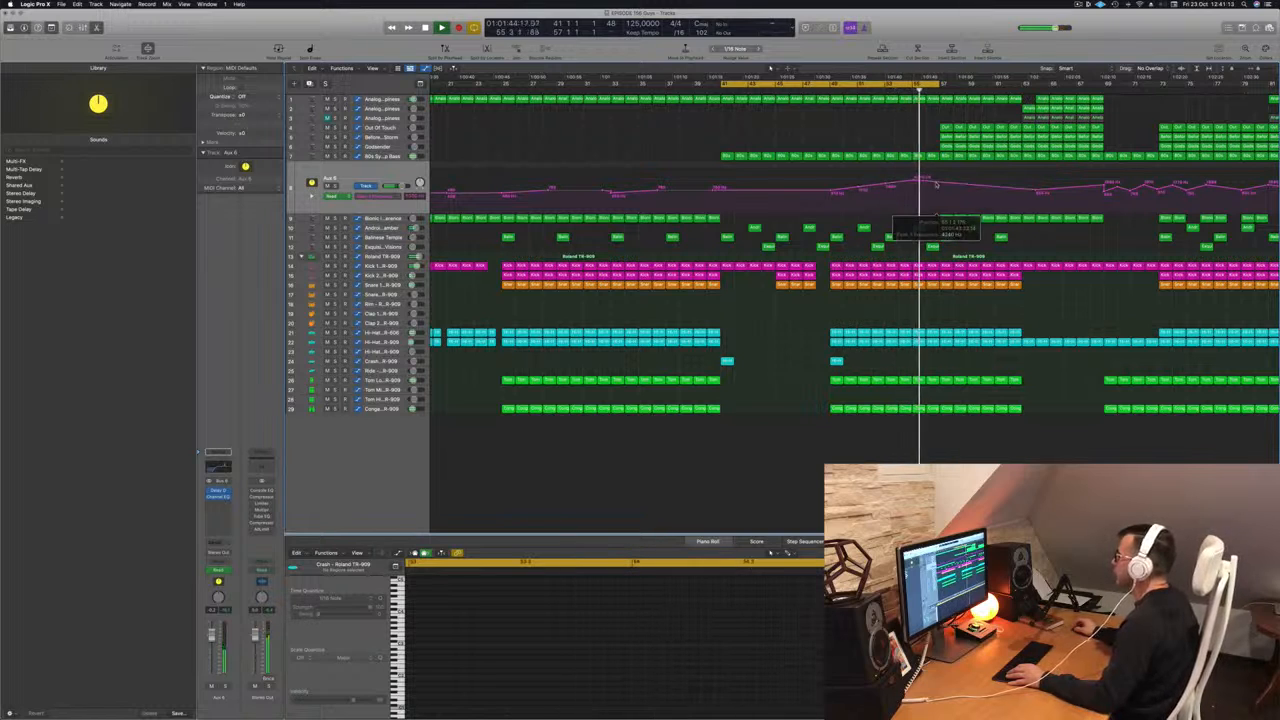
left_click(939, 183)
left_click_drag(940, 182, 941, 193)
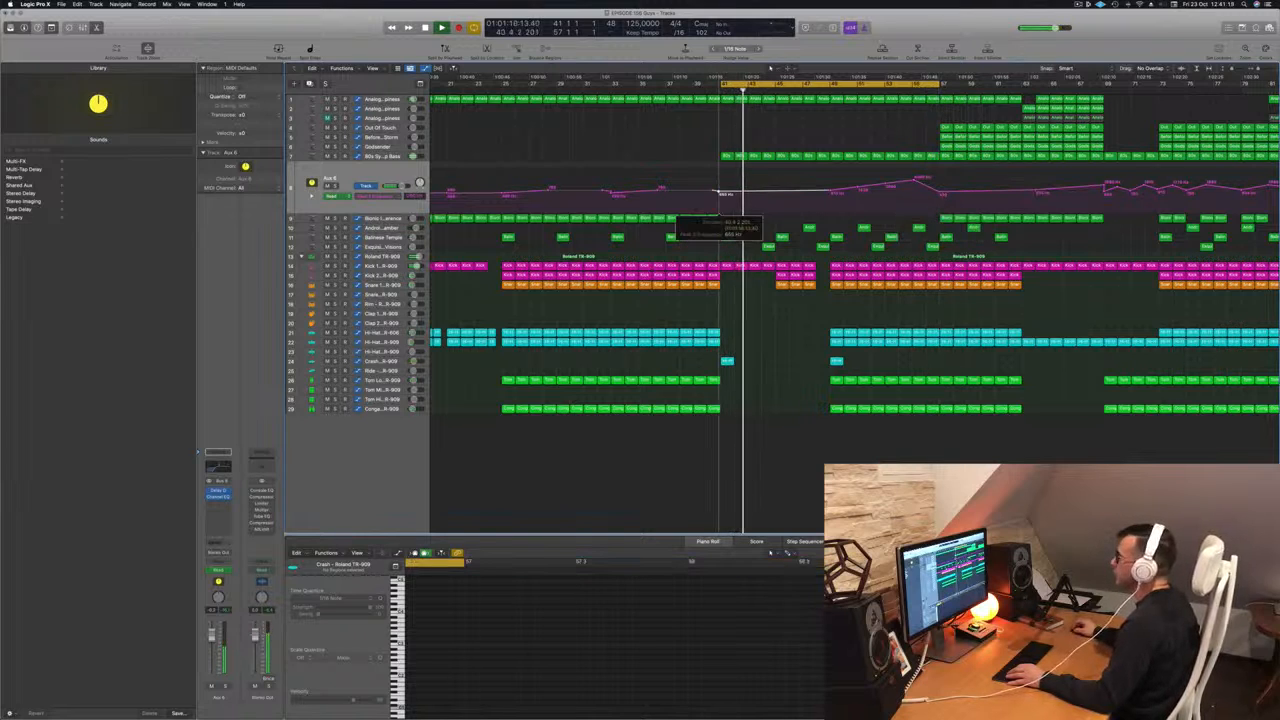
Open Aux 6's Channel EQ beside the arrangement and lower the peak frequency automation point at bar 41.
left_click(219, 472)
left_click_drag(924, 109, 1264, 148)
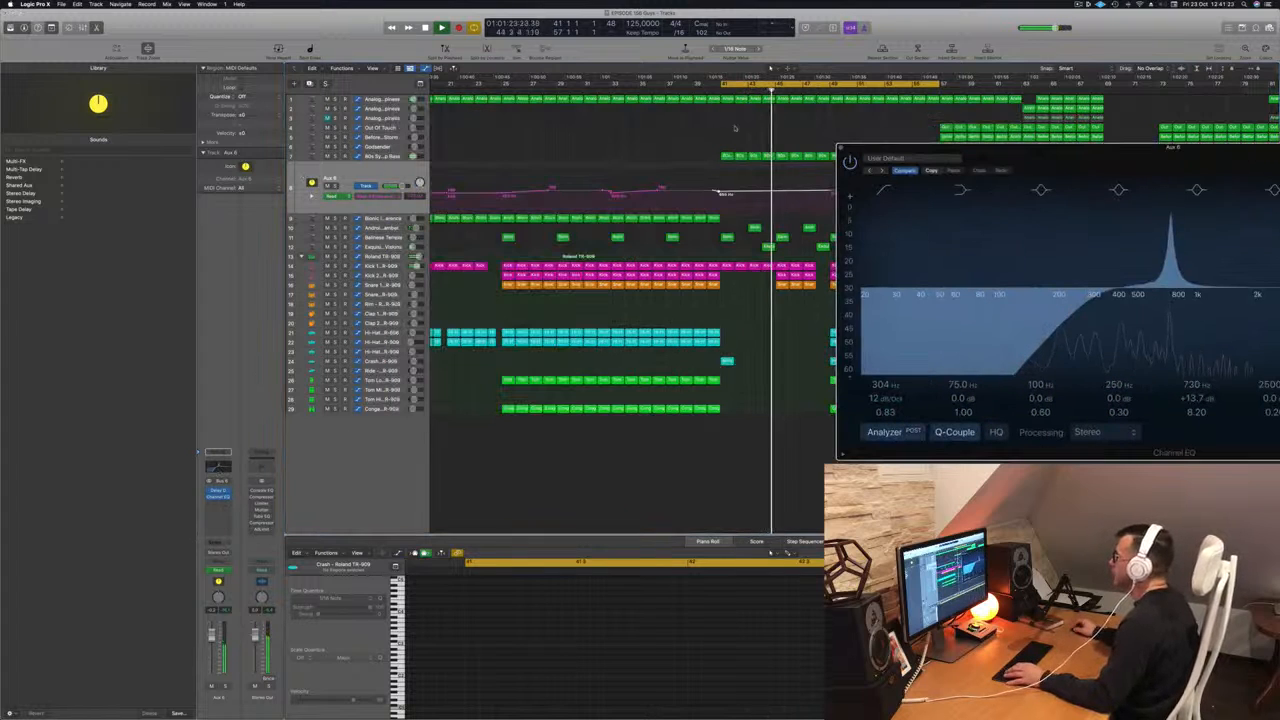
key("space")
key("space")
key("space")
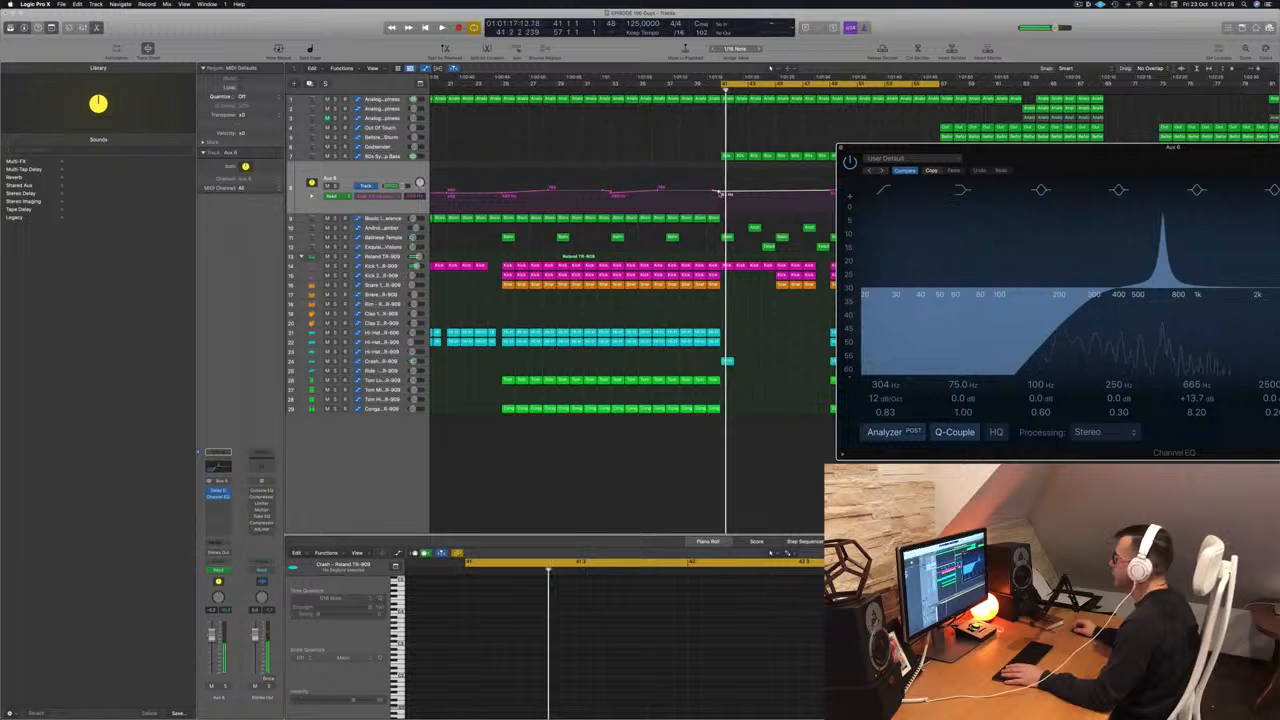
left_click_drag(720, 193, 719, 199)
key("space")
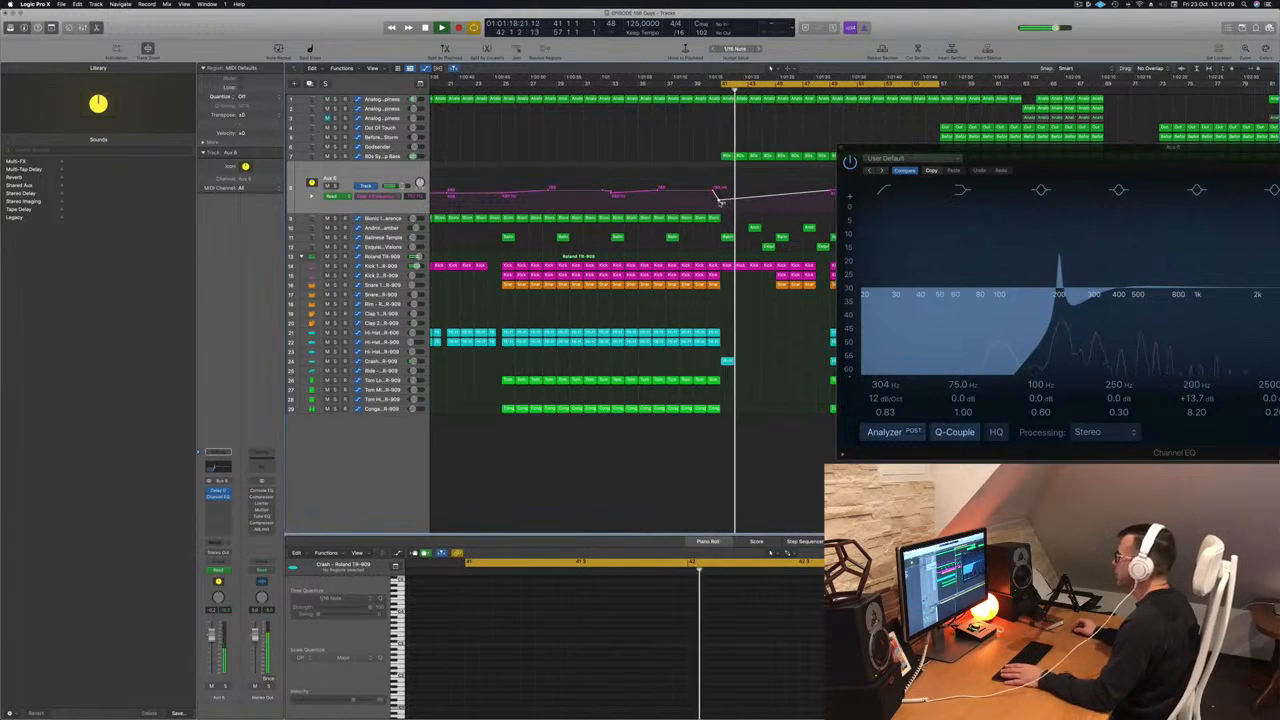
Straighten the Aux 6 frequency ramp from bar 41 to about bar 55, watch the sweep in the Channel EQ and close it.
left_click_drag(1060, 160, 733, 287)
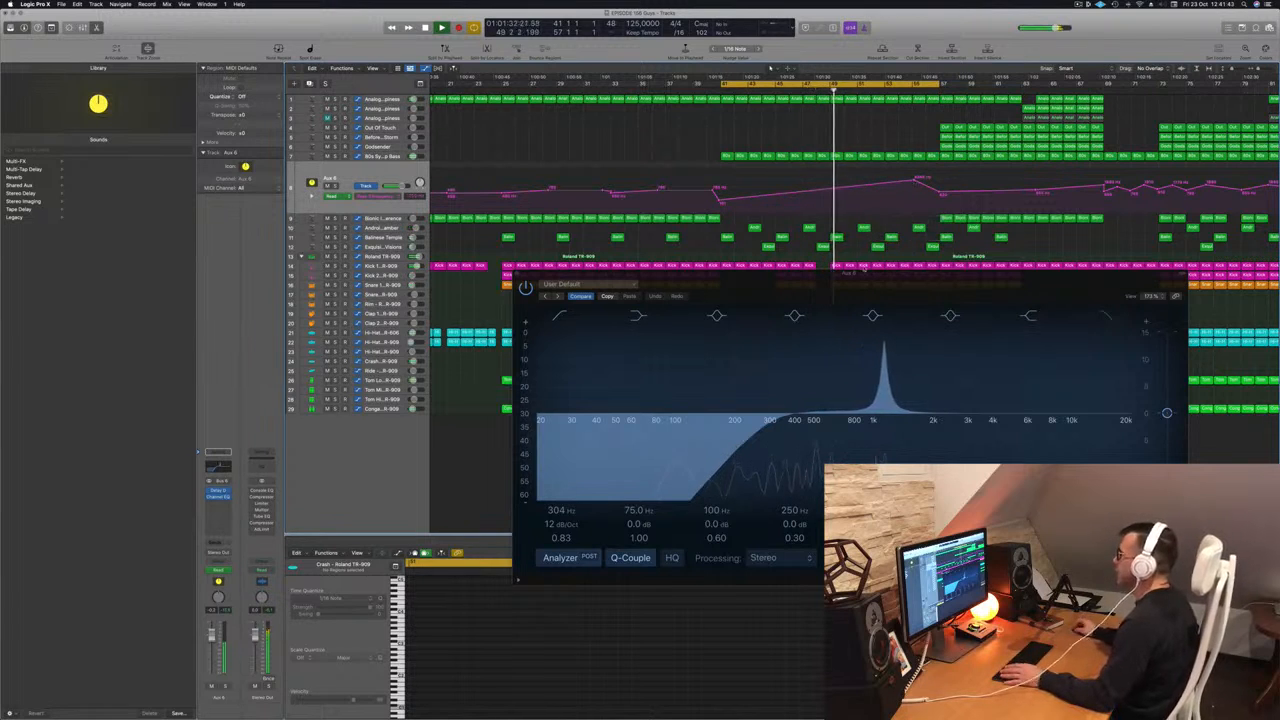
left_click_drag(862, 275, 819, 266)
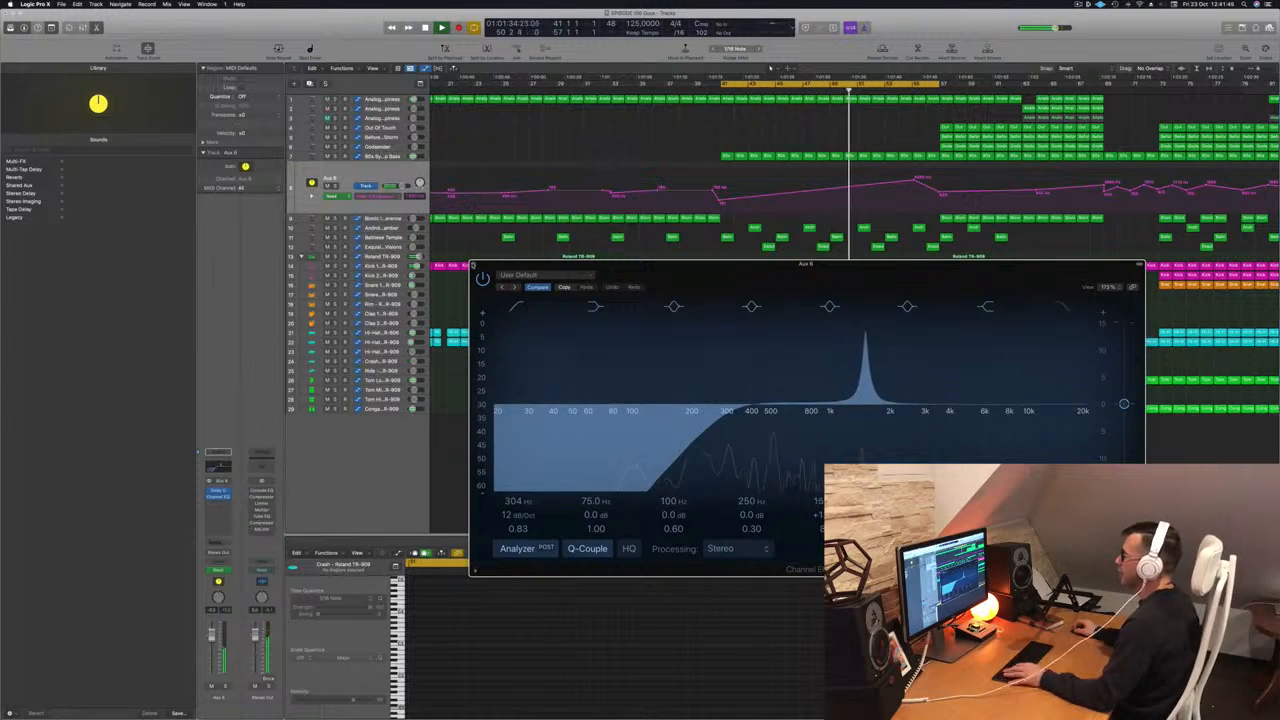
left_click(473, 265)
key("super+Left")
key("super+Left")
key("super+Left")
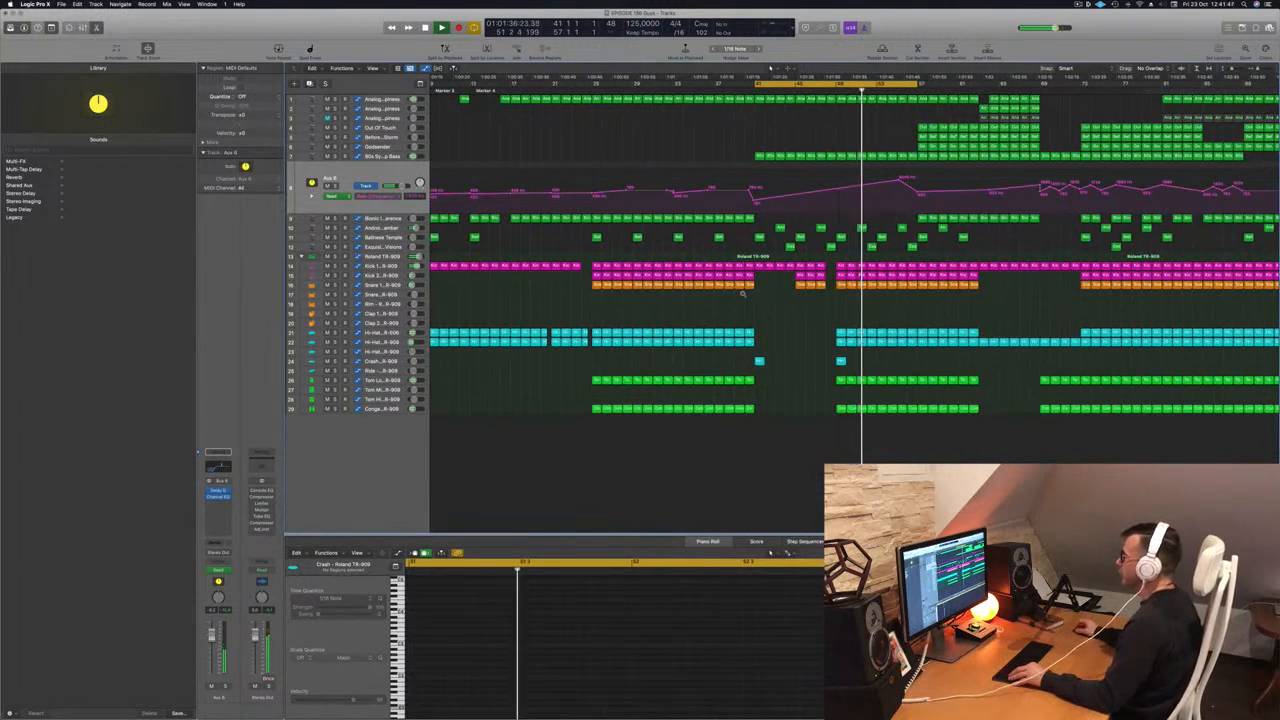
key("super+Left")
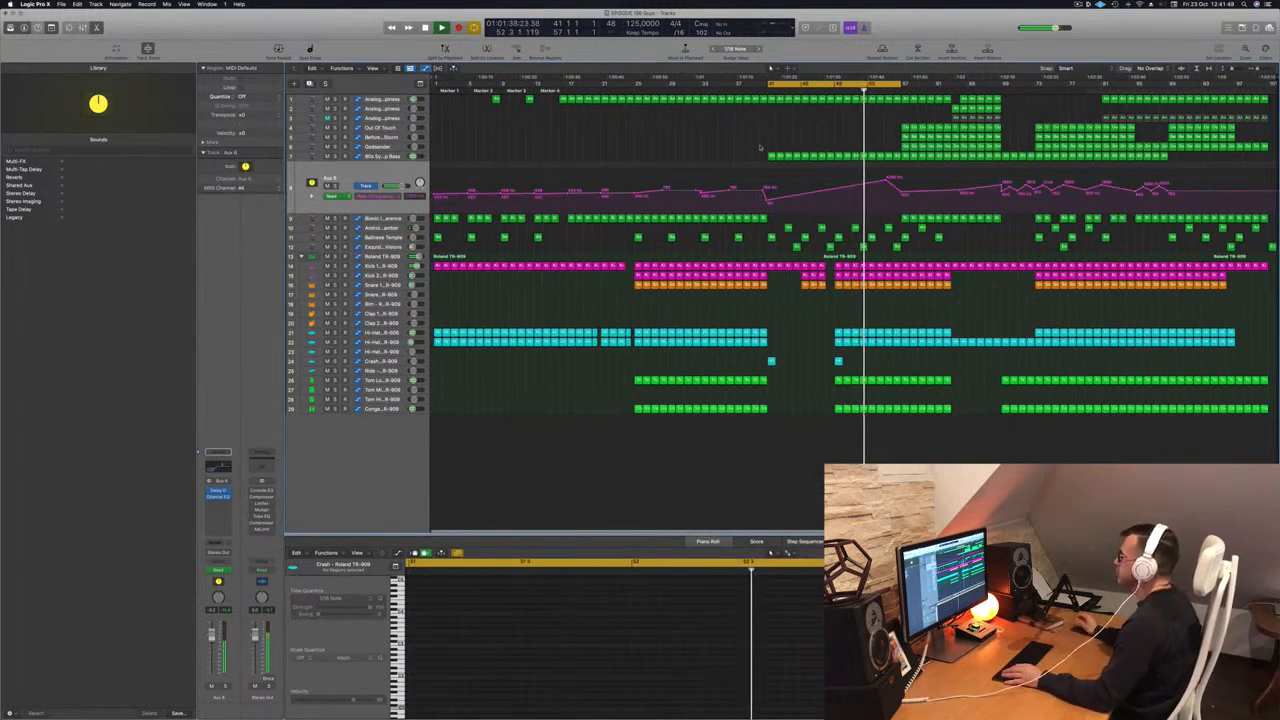
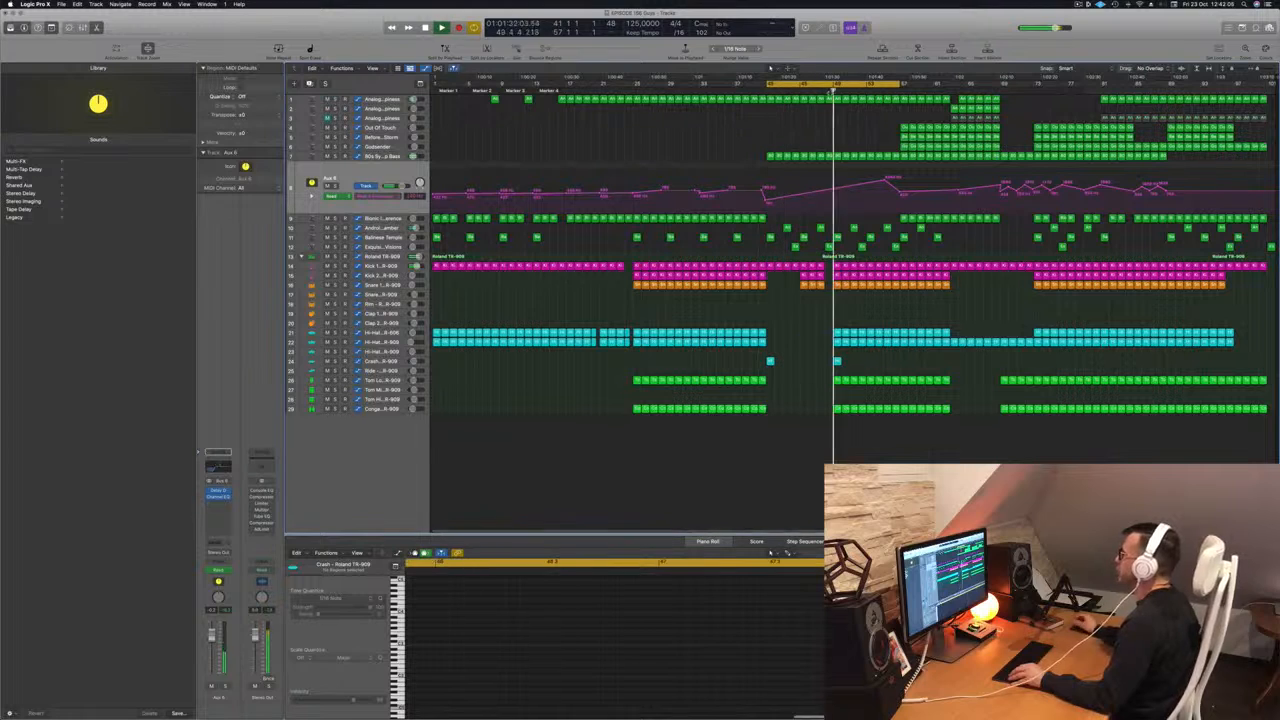
Set the cycle range to bars 49–57 and repeat that section across all tracks.
left_click(849, 85)
left_click_drag(838, 85, 898, 91)
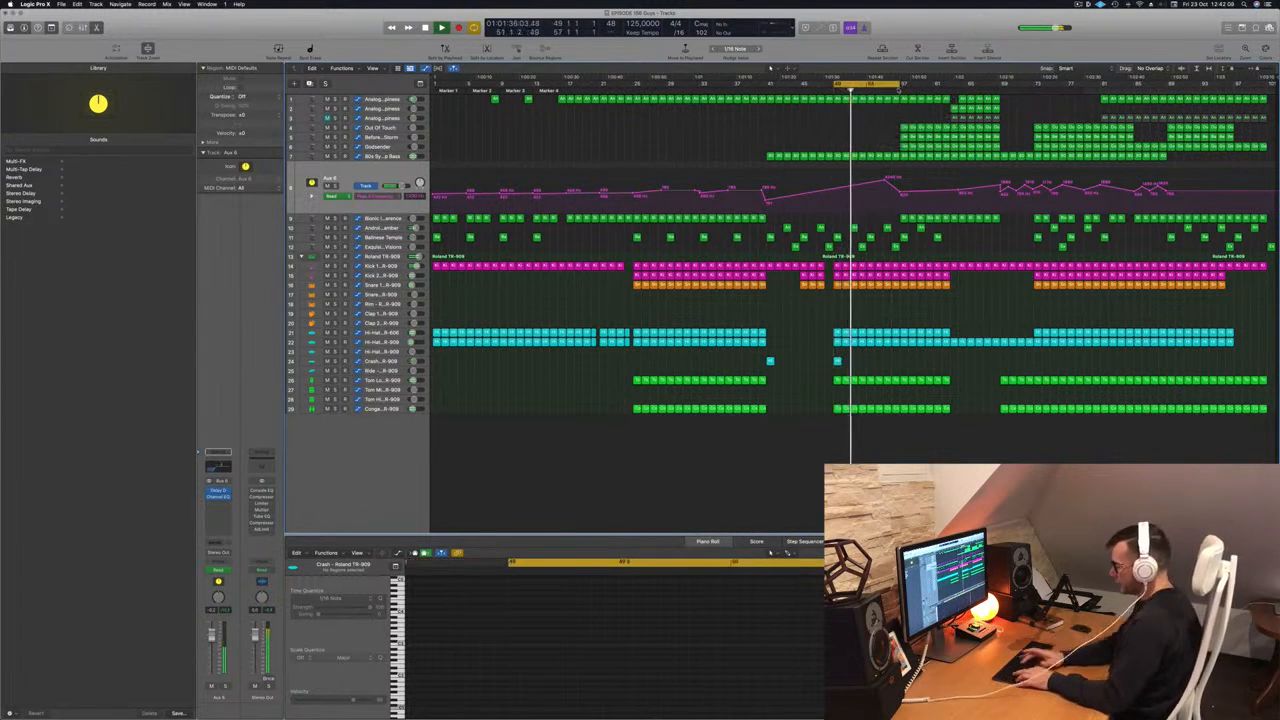
key("super+r")
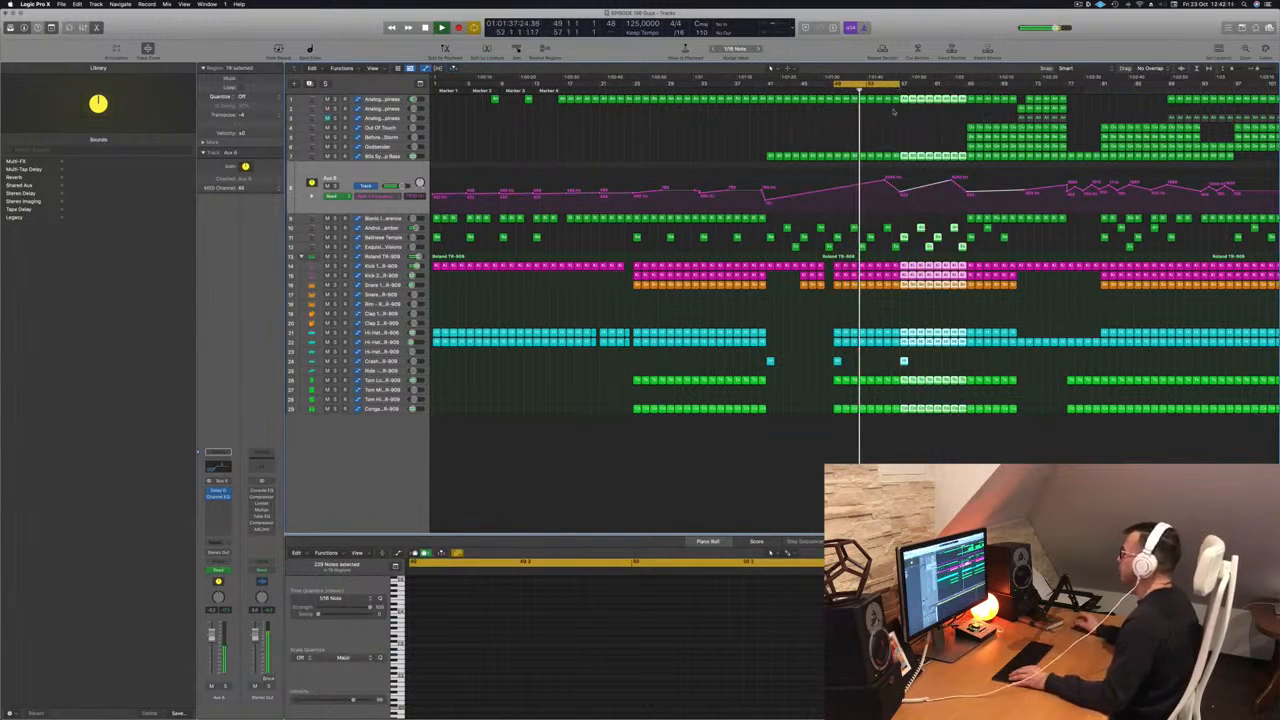
left_click(893, 112)
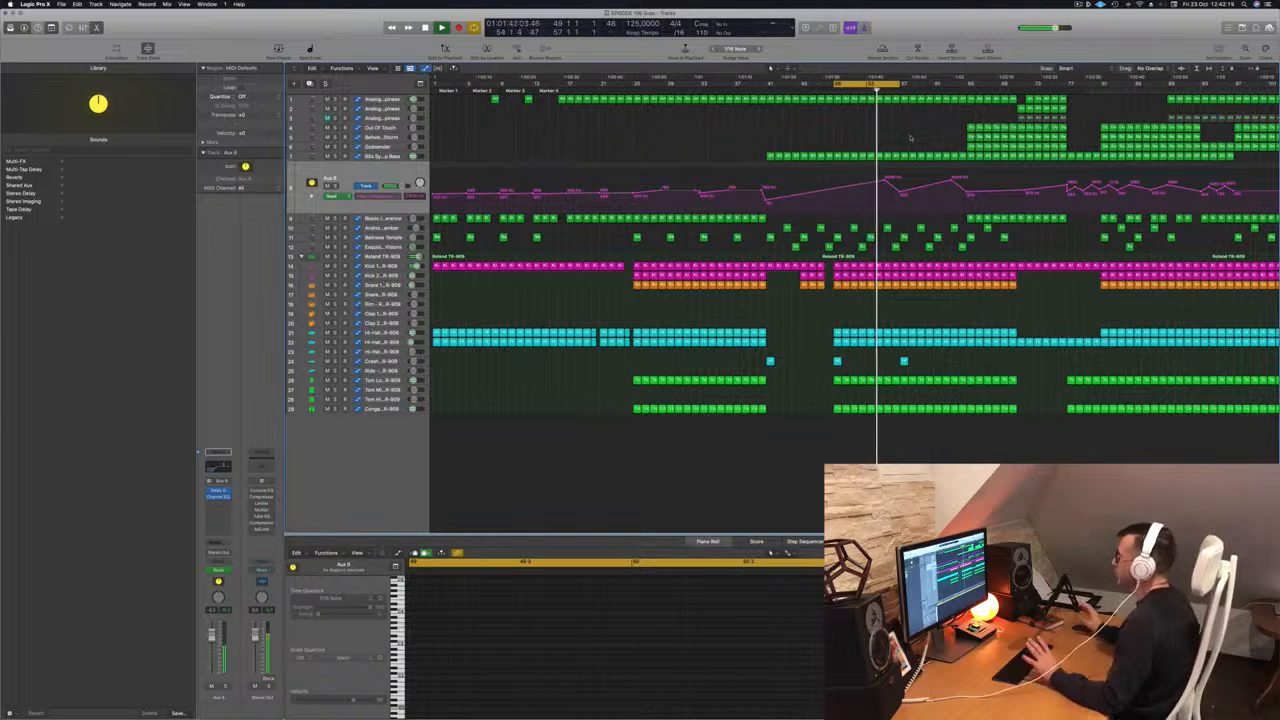
Select the Analogue Happiness track on track 3 and audition its part from about bar 71.
left_click(381, 120)
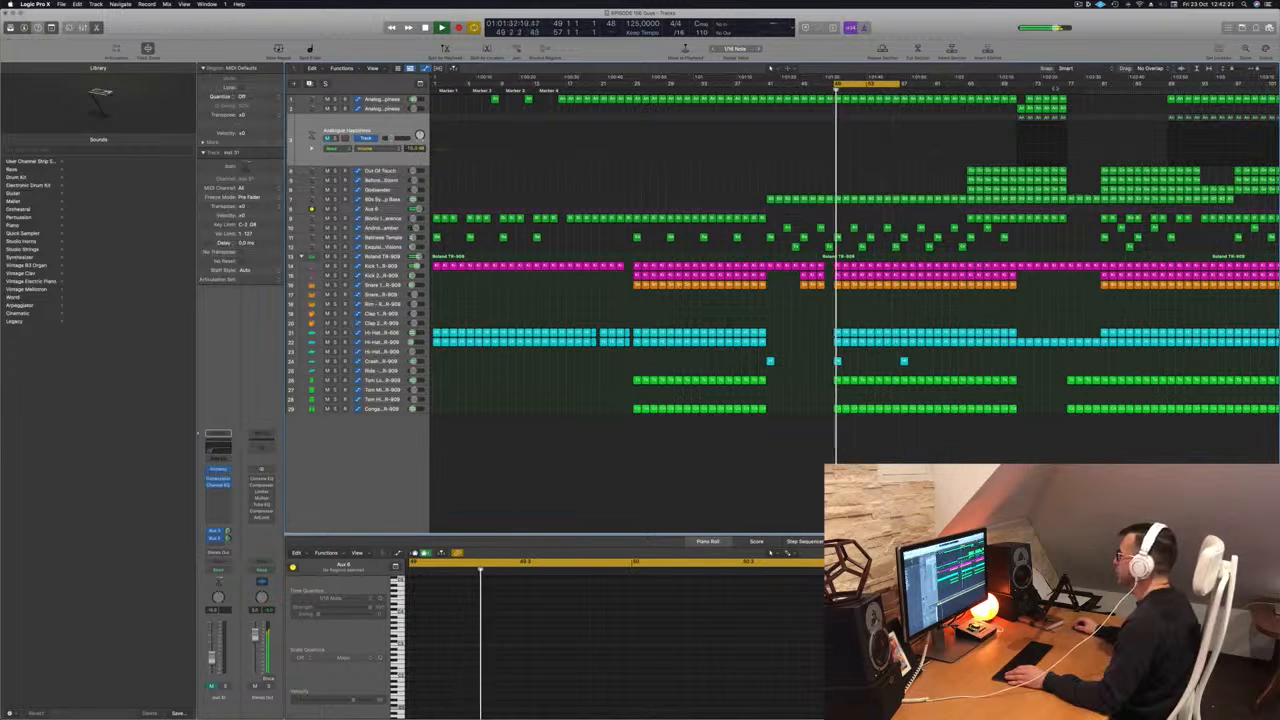
left_click(1015, 91)
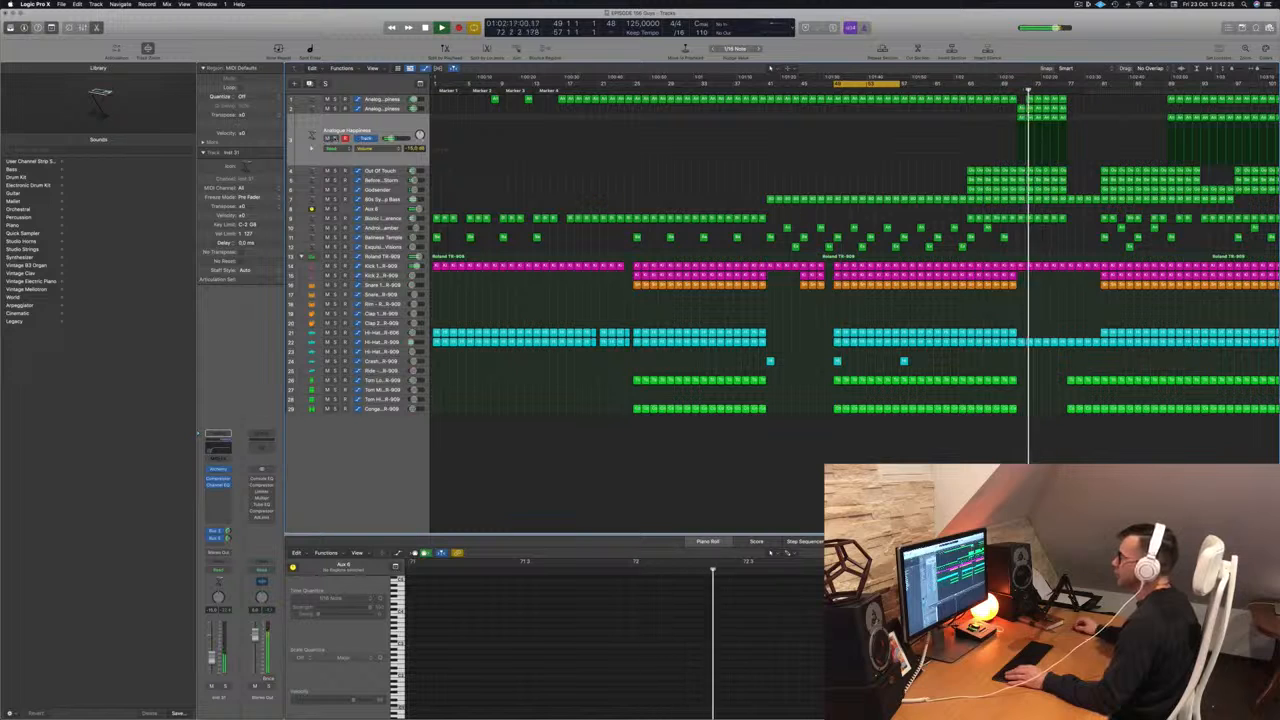
key("ctrl+s")
key("ctrl+s")
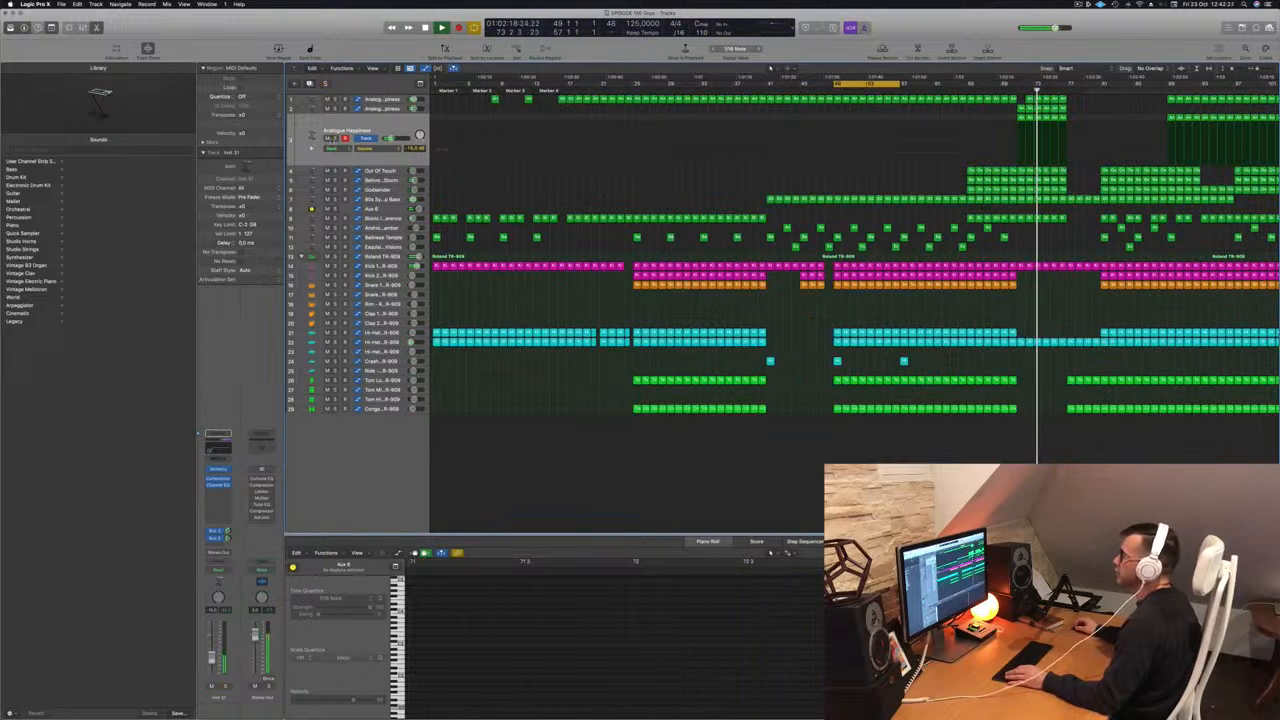
key("super+Left")
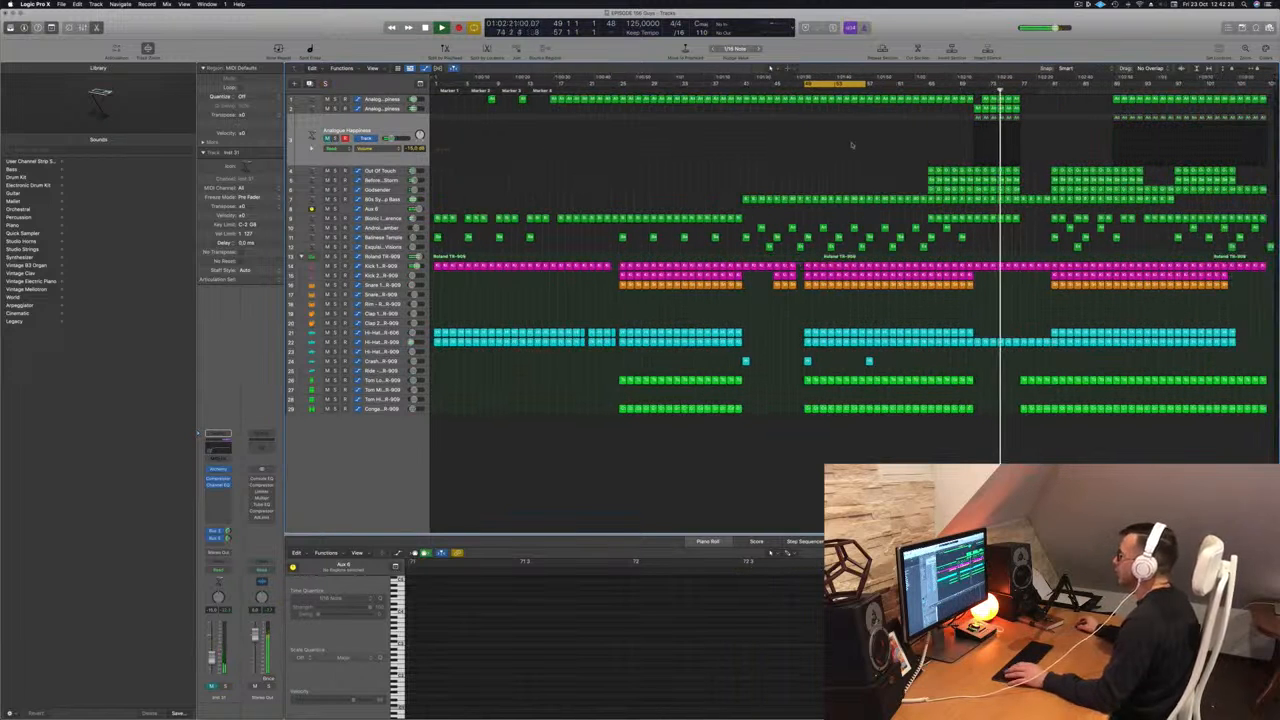
Extend the cycle range to bars 49–65 and copy four of track 6's regions to bars 57–60.
key("space")
key("space")
left_click_drag(867, 84, 928, 84)
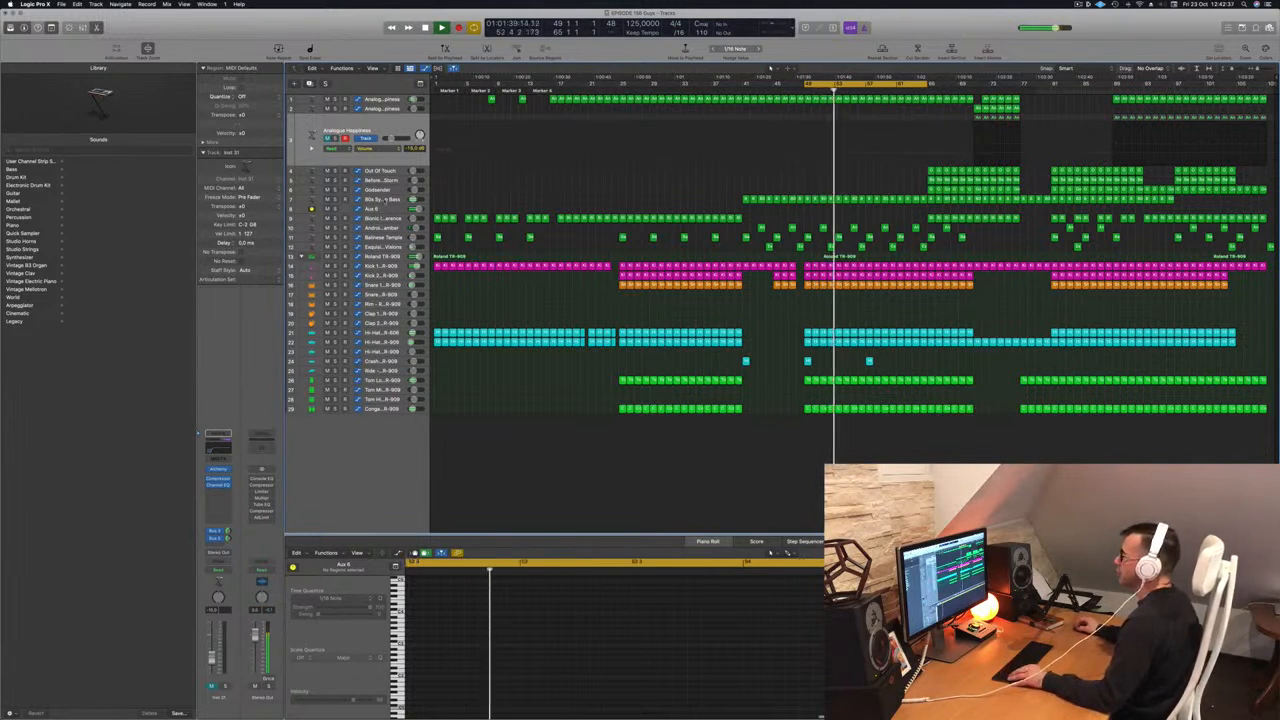
left_click(396, 199)
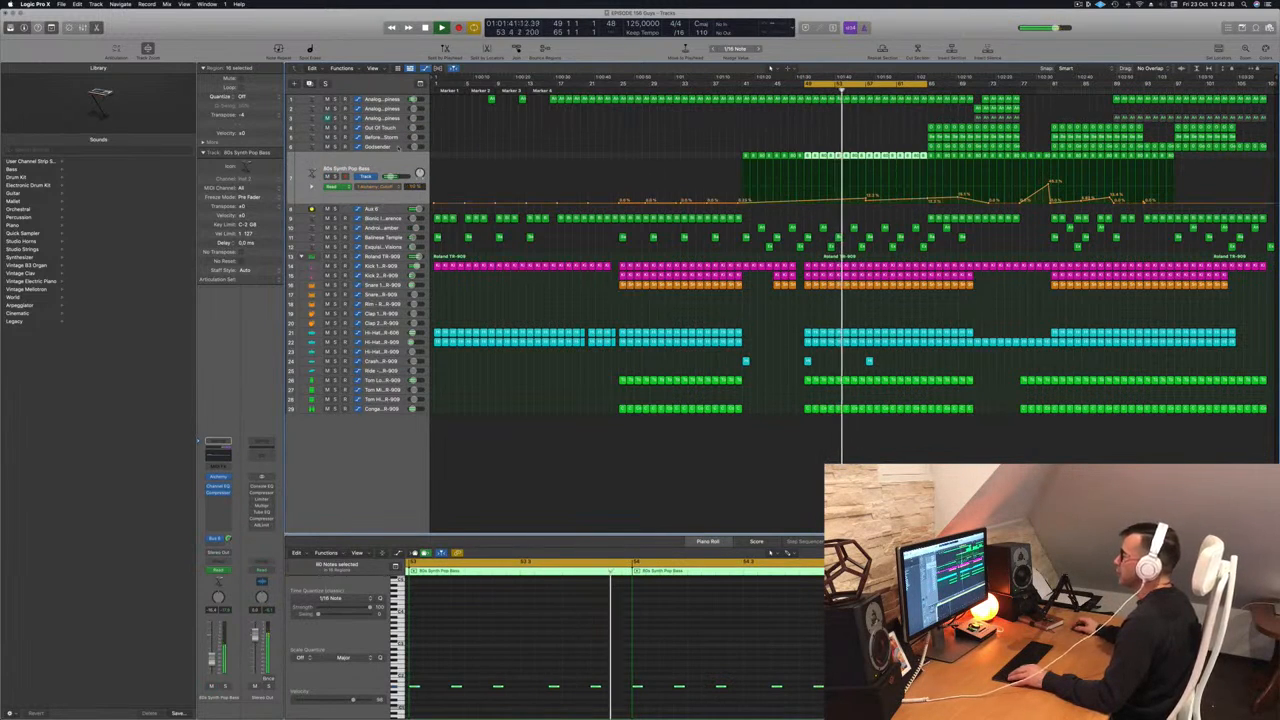
left_click(914, 148)
left_click_drag(914, 148, 876, 152)
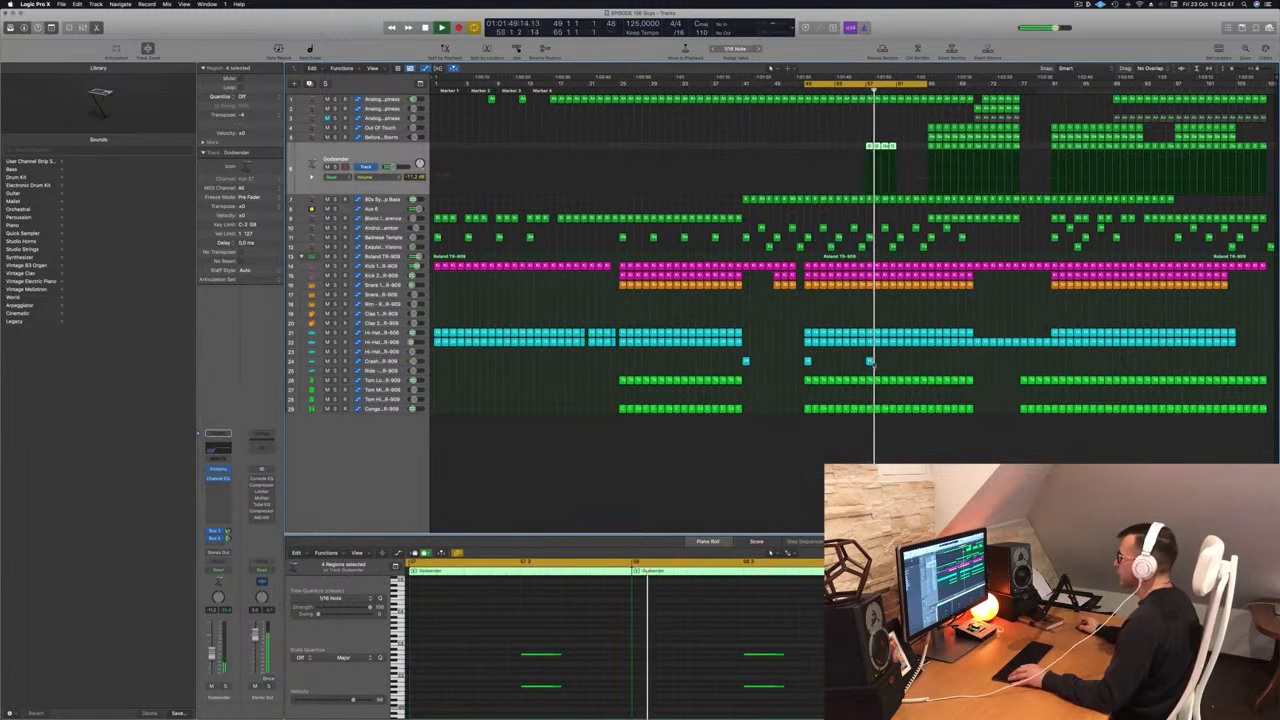
Delete the crash region at bar 57 and thin out the percussion regions just after it.
left_click(869, 362)
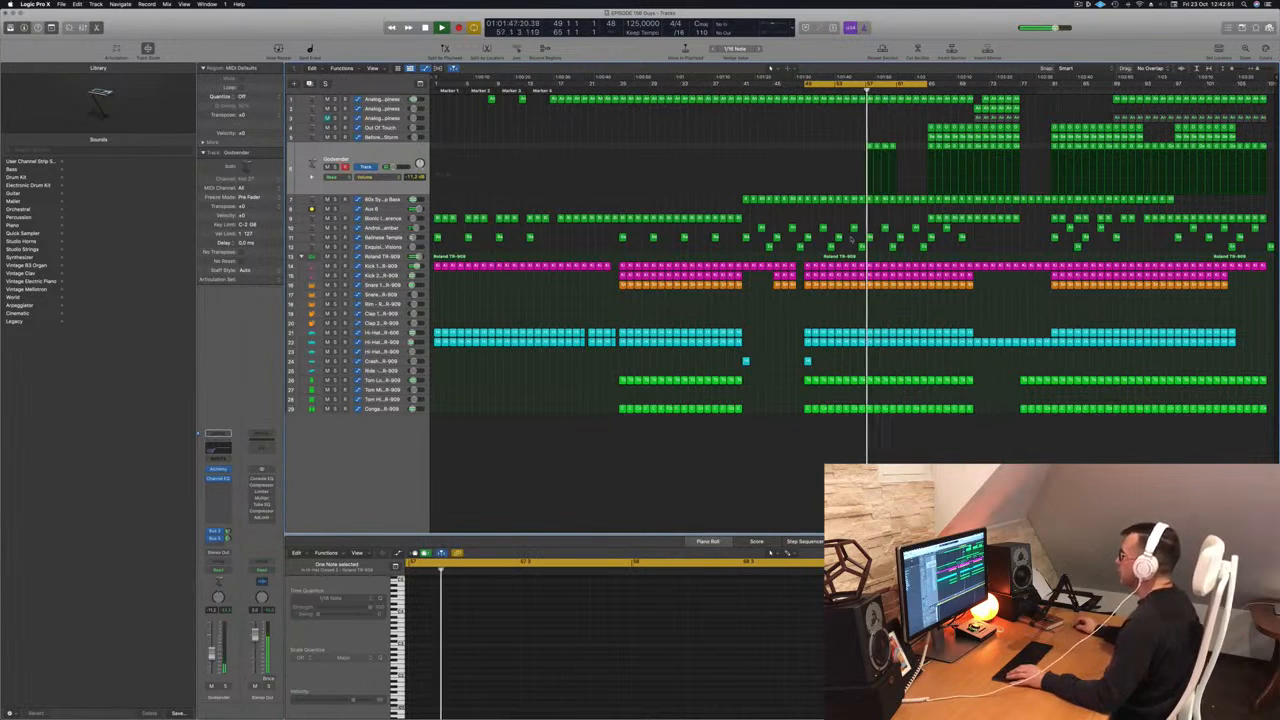
left_click(885, 228)
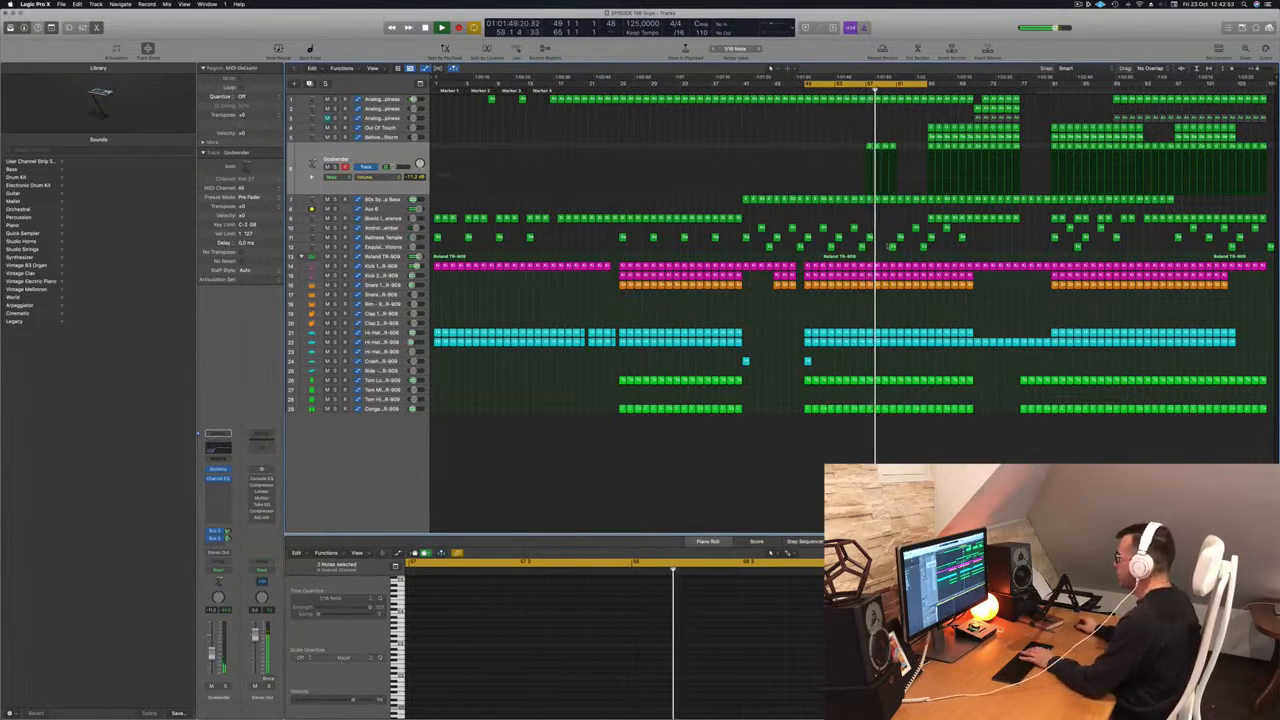
Copy four Before The Storm regions to bars 61–64 and remove percussion regions around bar 63.
left_click(935, 135)
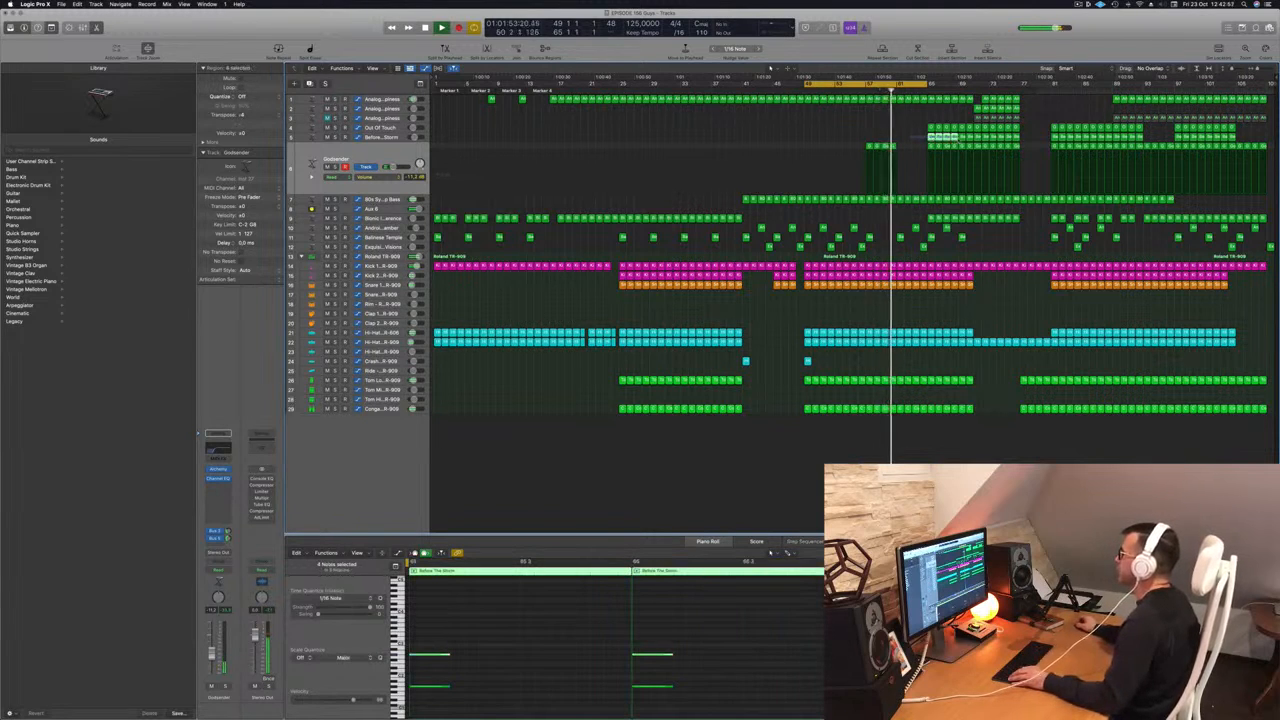
left_click_drag(932, 137, 876, 136)
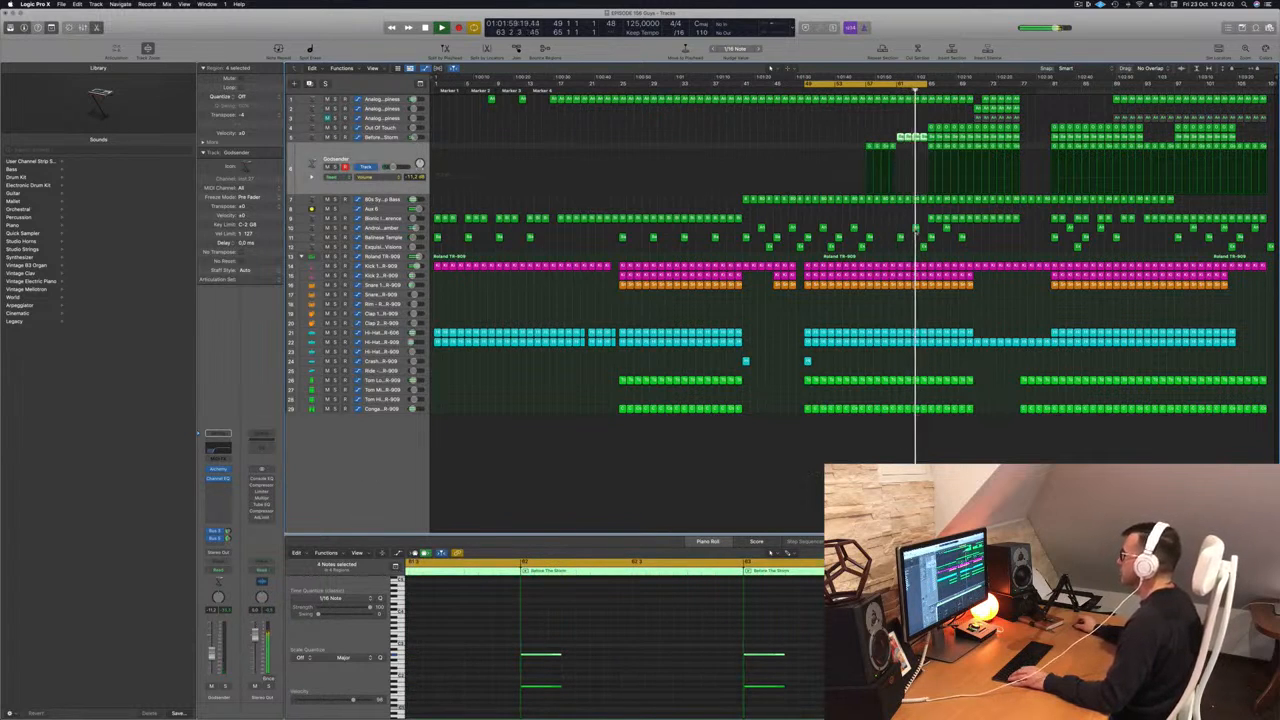
left_click(916, 229)
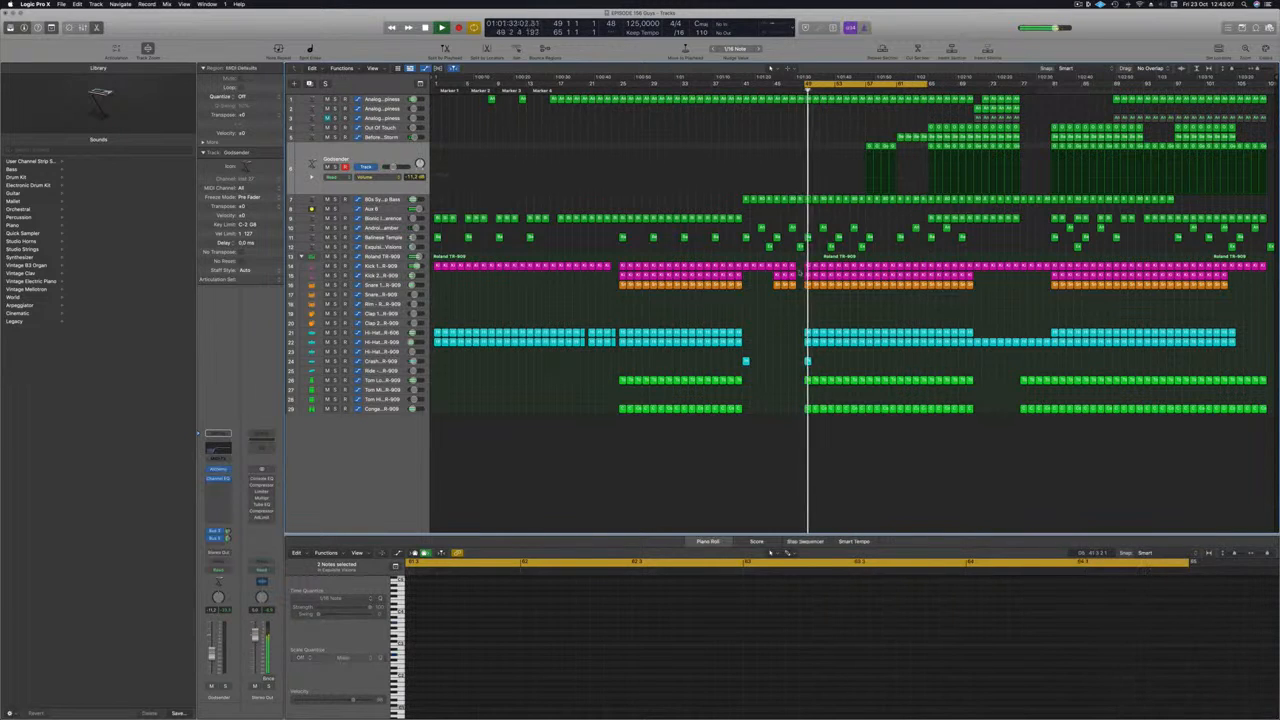
Check the crash at bar 49, then fill bars 61–64 on track 6 with four copied regions.
left_click(808, 361)
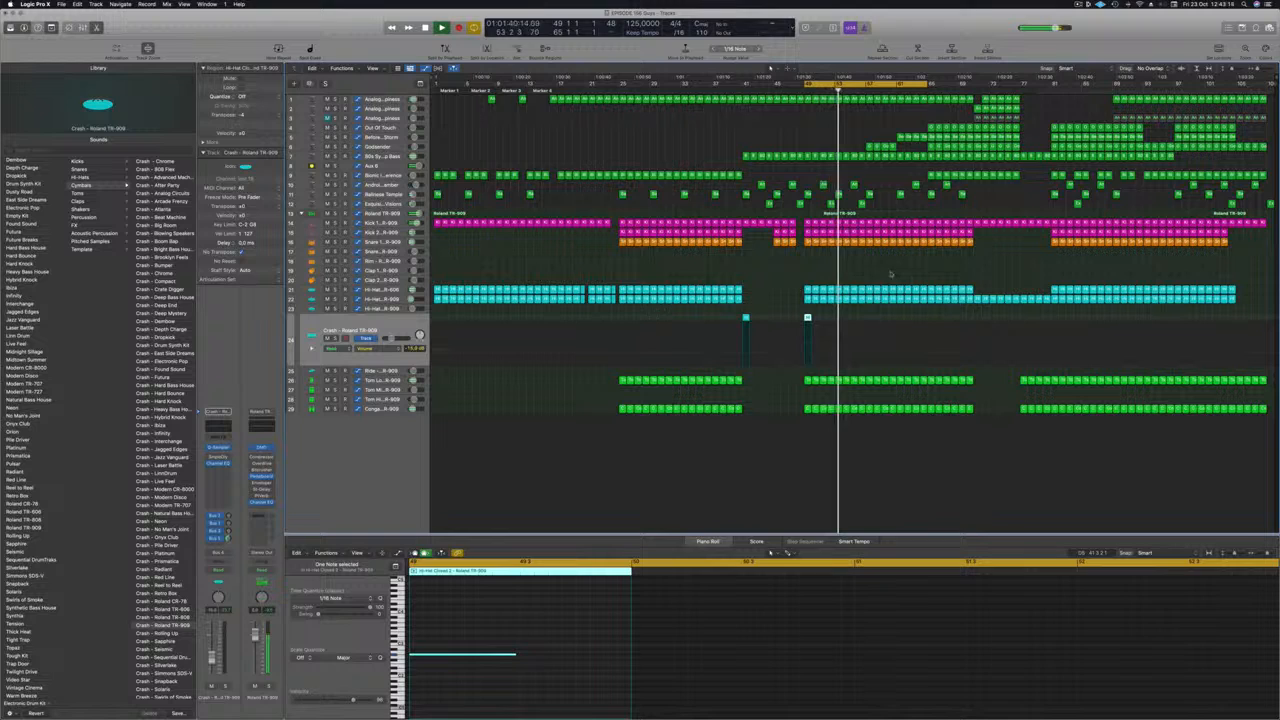
left_click(793, 271)
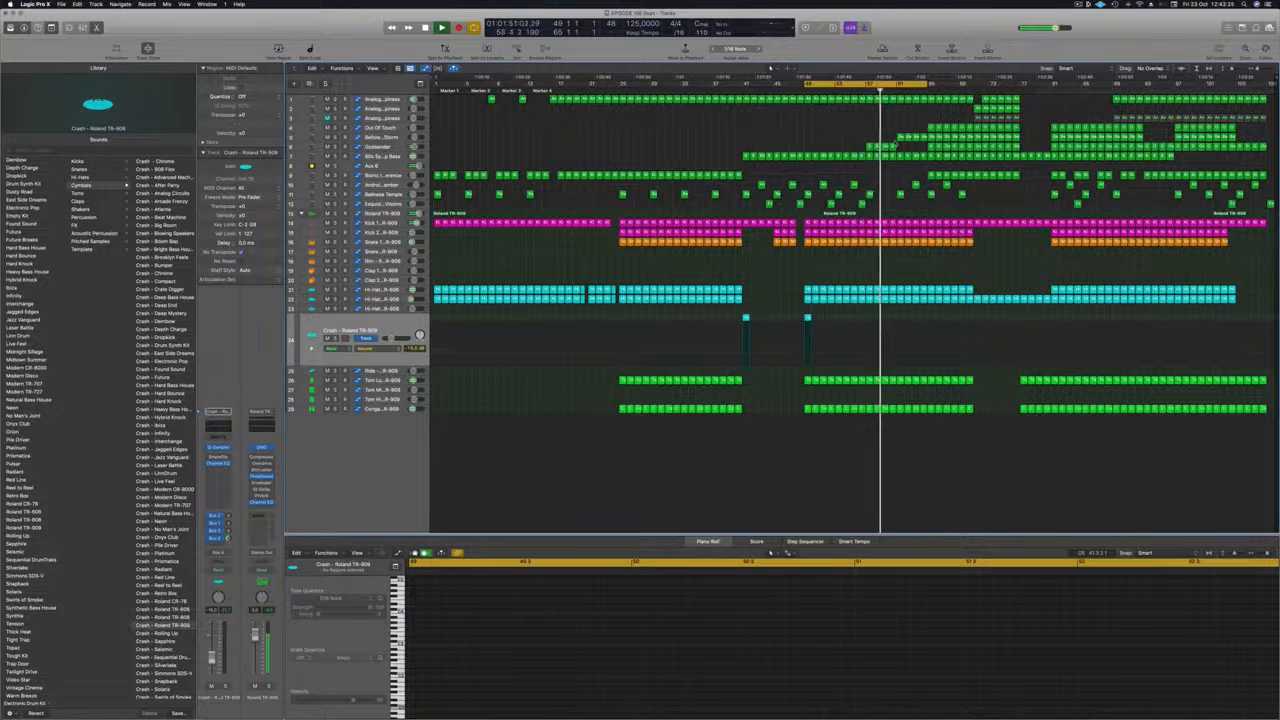
left_click(899, 138)
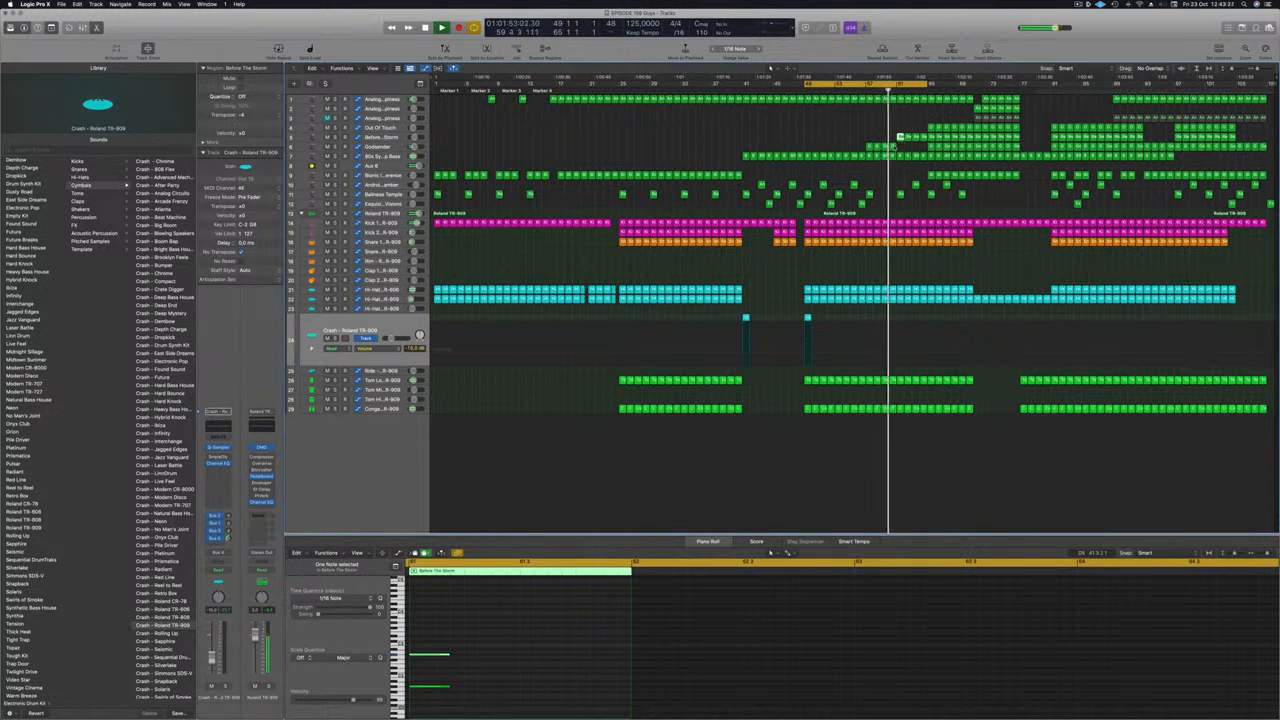
mouse_move(902, 150)
left_mouse_down()
mouse_move(869, 147)
mouse_move(902, 147)
mouse_move(913, 167)
left_mouse_up()
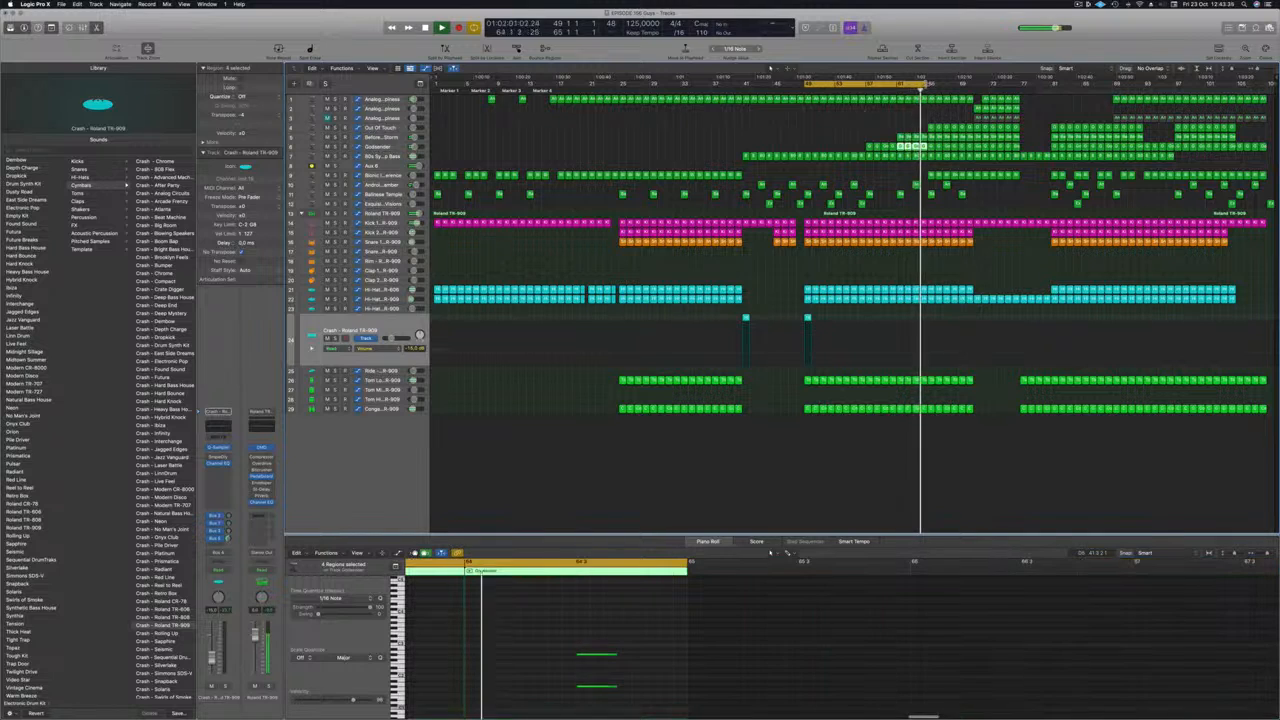
Repeat bars 65–73 across all tracks and extend the cycle range to bar 81.
left_click_drag(912, 85, 990, 86)
key("ctrl+super+r")
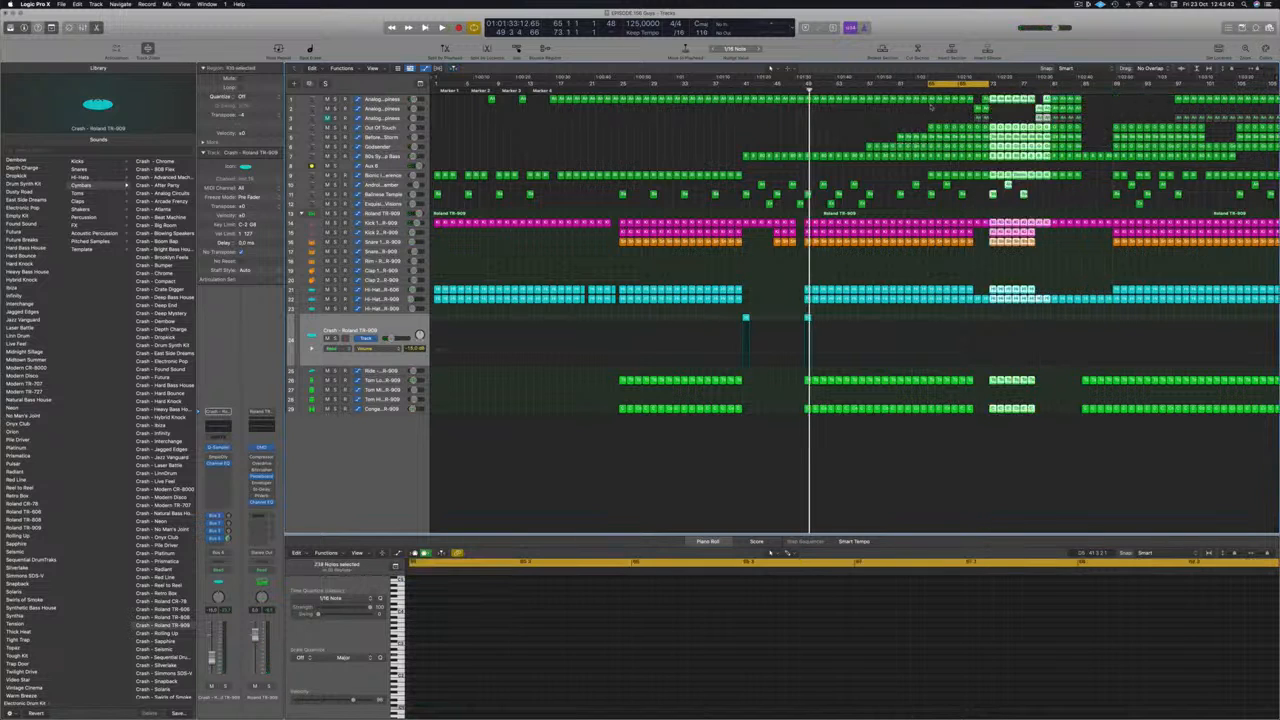
key("super+Left")
key("space")
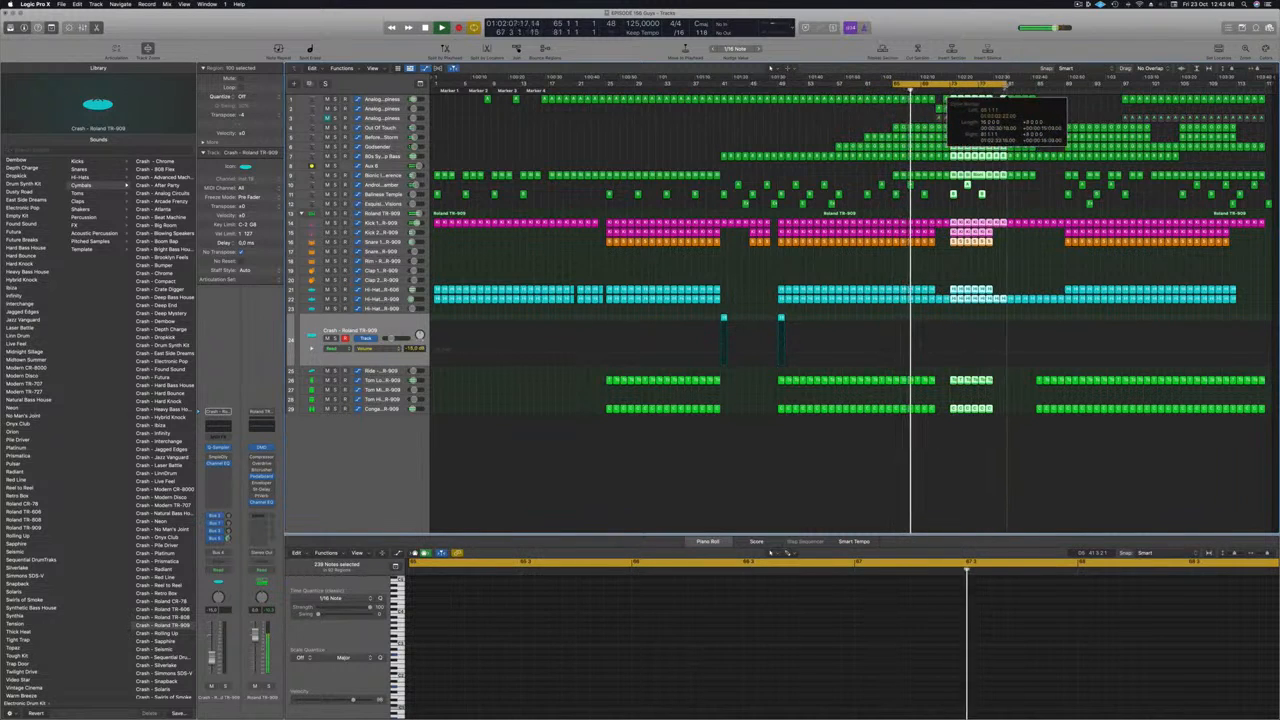
left_click(940, 274)
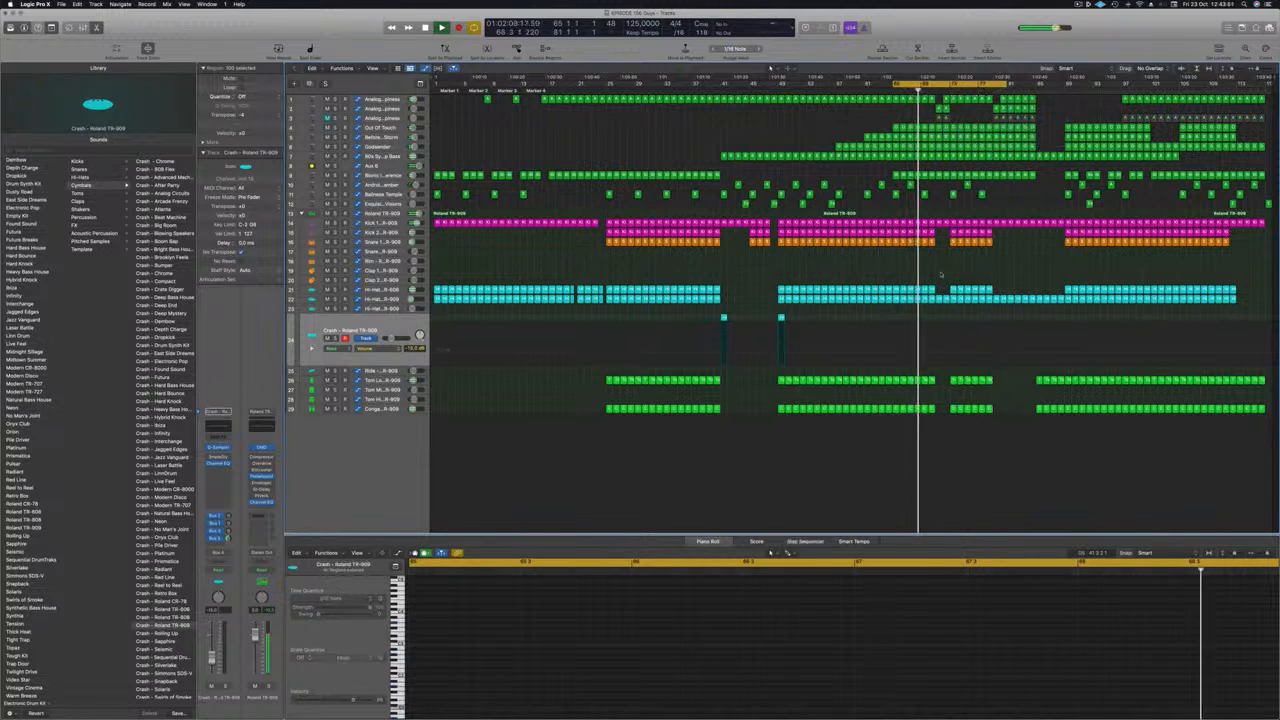
Select the Bionic Interference track and listen through bars 65–81, examining the newly repeated section.
key("super+Right")
key("super+Right")
key("super+Right")
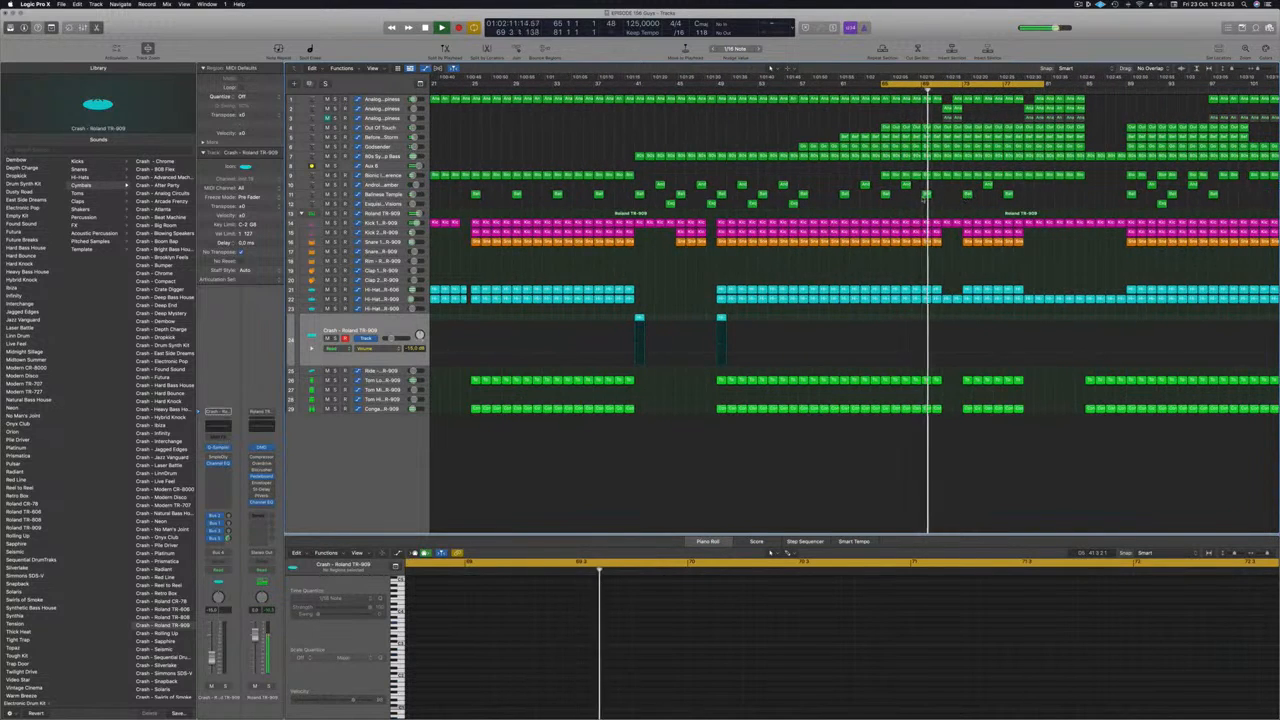
key("super+Right")
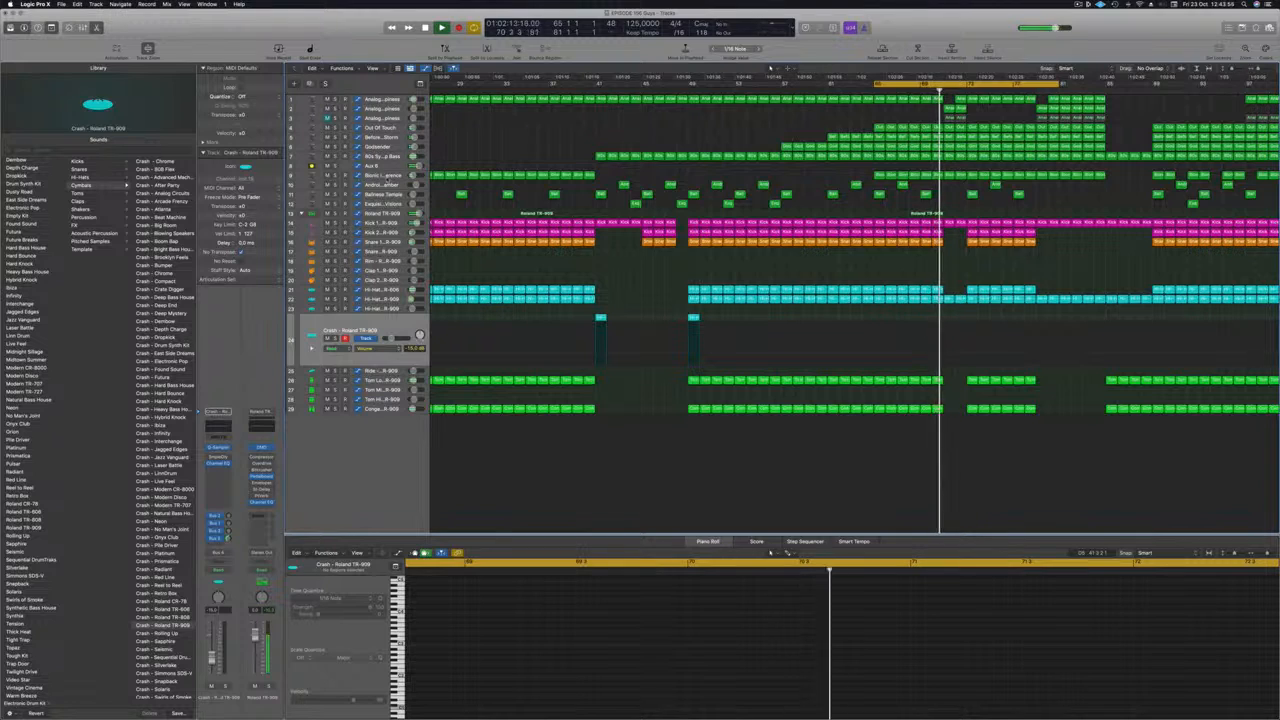
left_click(387, 176)
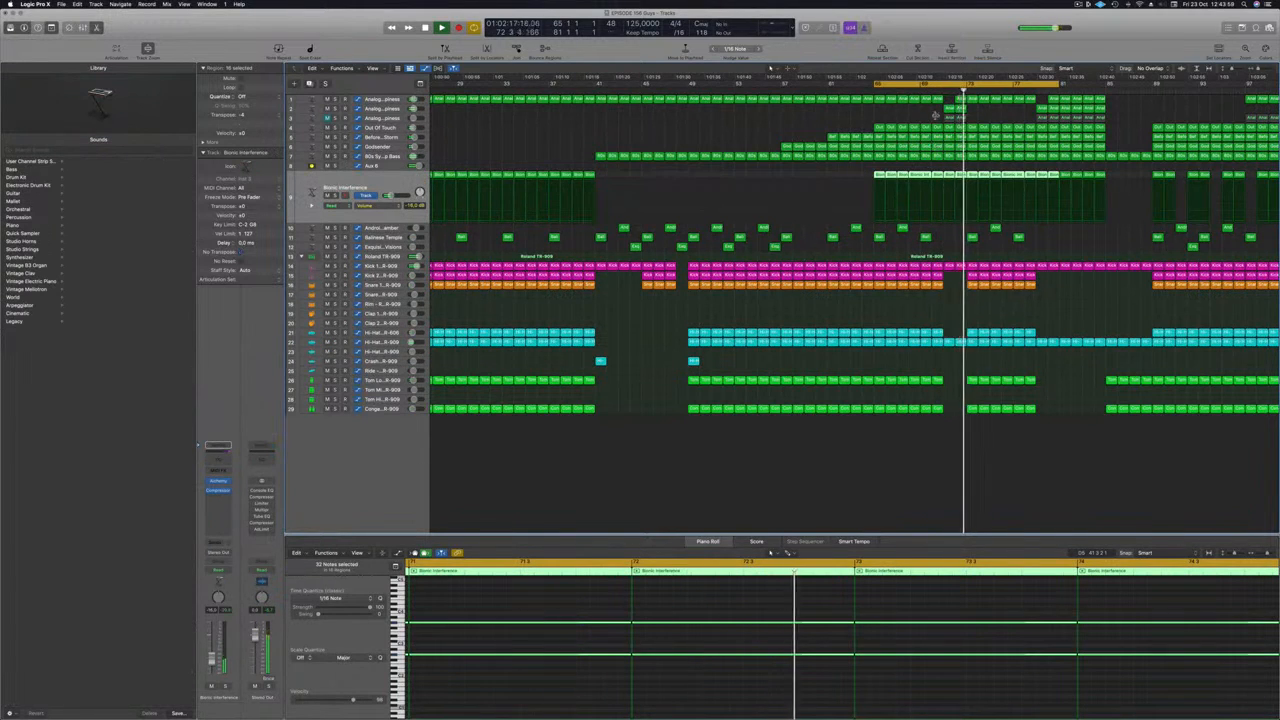
key("super+Left")
key("super+Left")
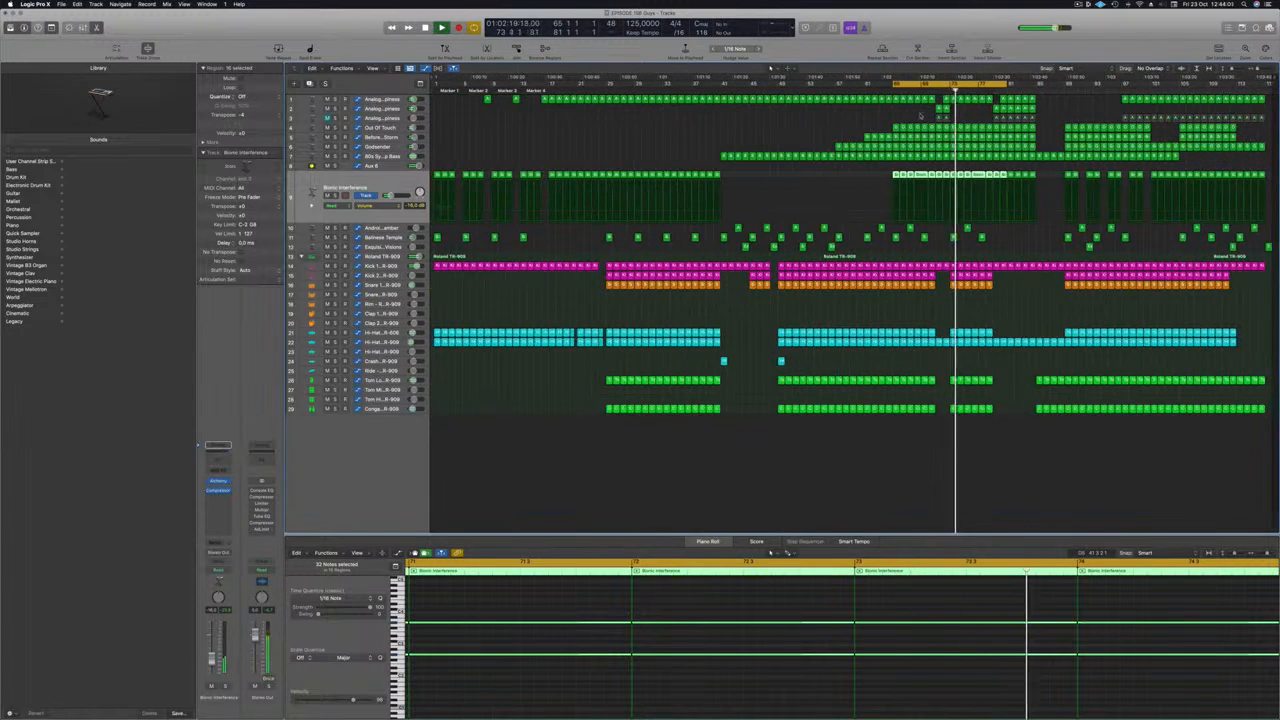
key("space")
key("super+Right")
key("super+Right")
key("super+Right")
key("super+Right")
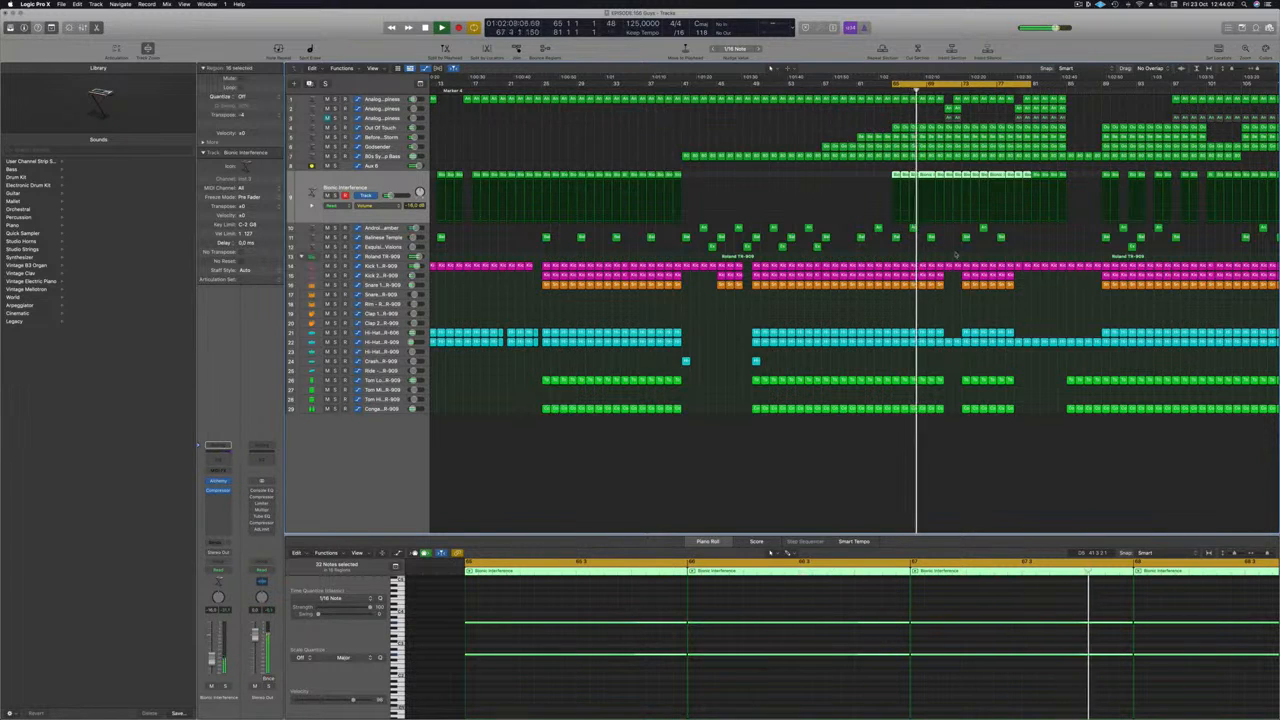
scroll(950, 233, "up", 2)
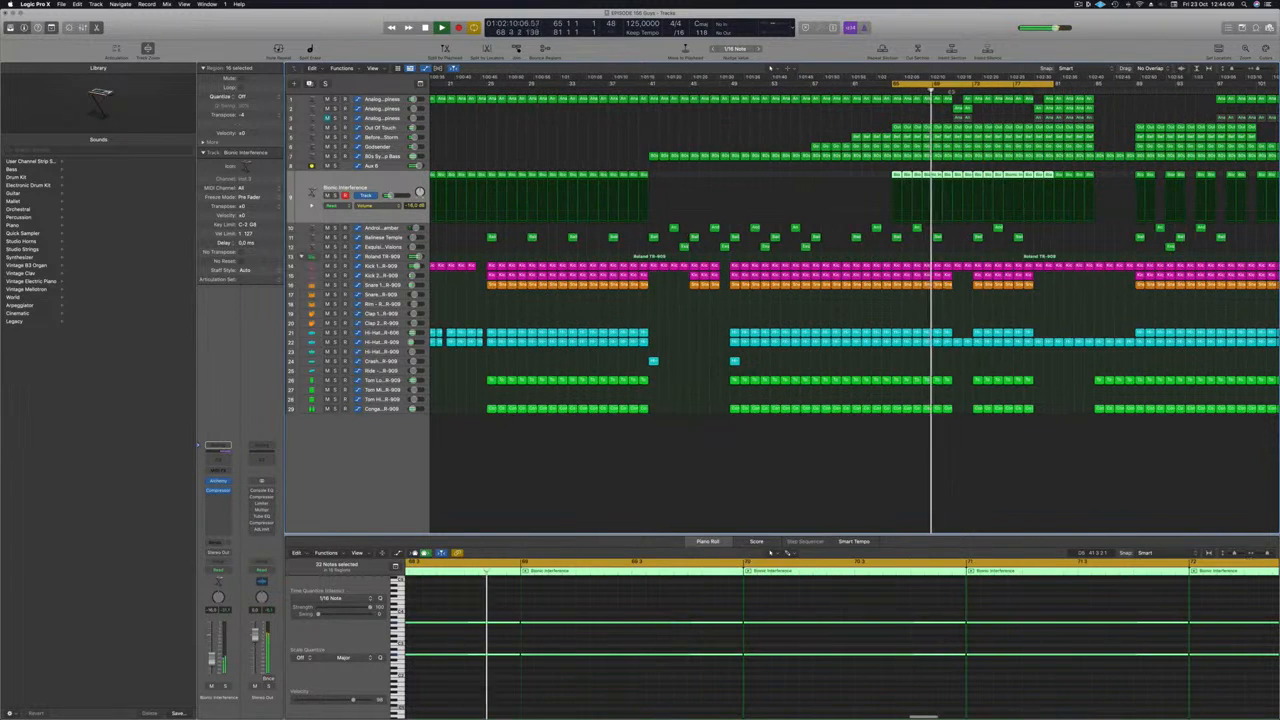
scroll(994, 112, "up", 2)
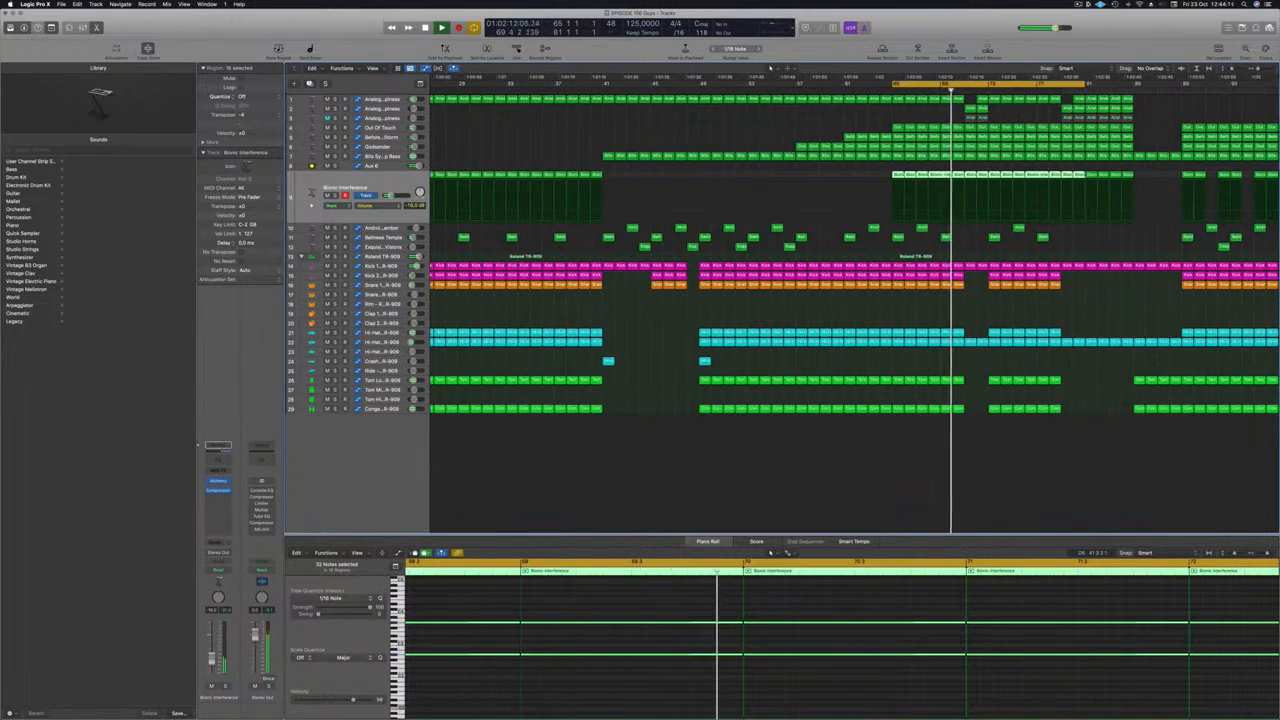
scroll(1000, 114, "down", 1)
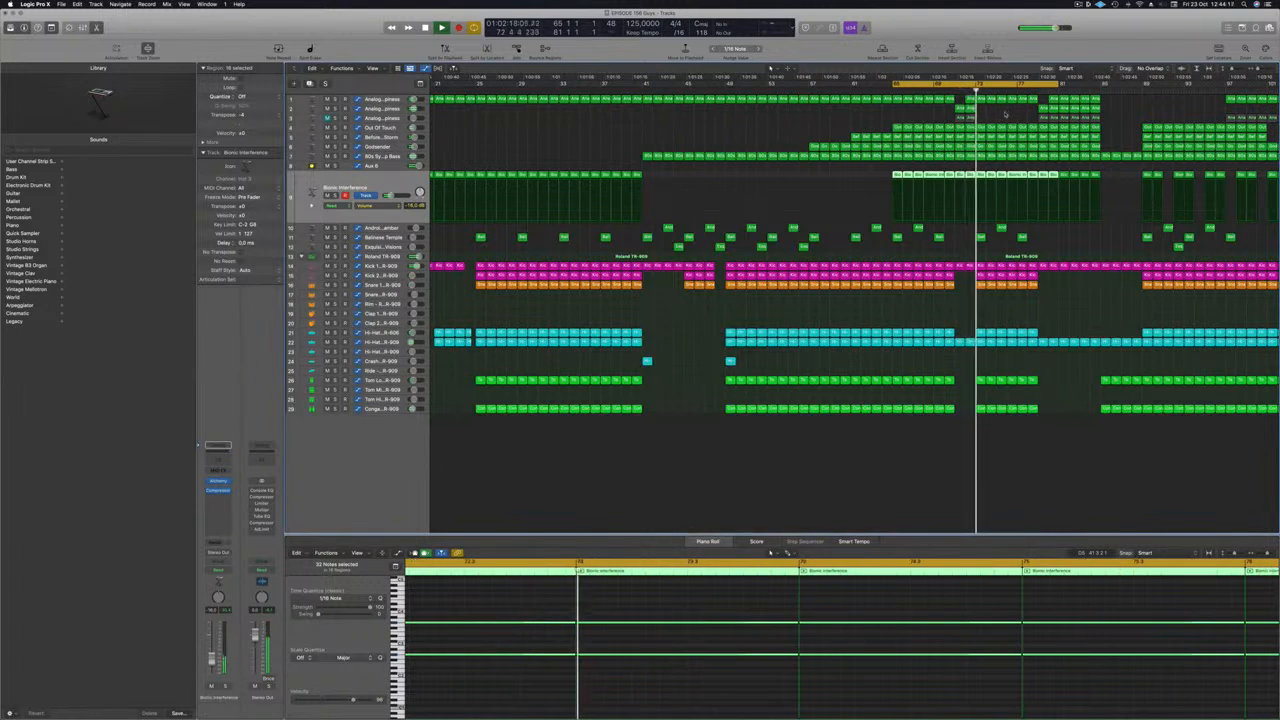
scroll(1000, 115, "down", 3)
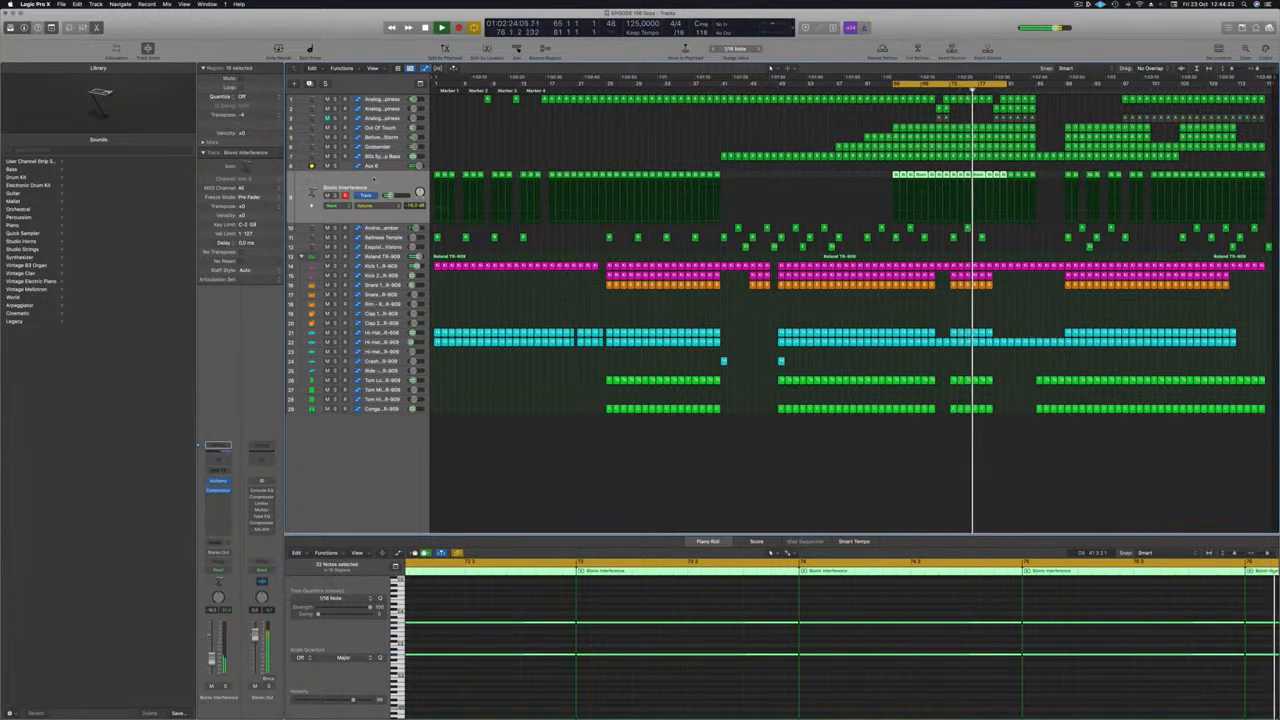
Show the Aux 6 automation and lower its peak frequency point at bar 65 during playback.
key("Up")
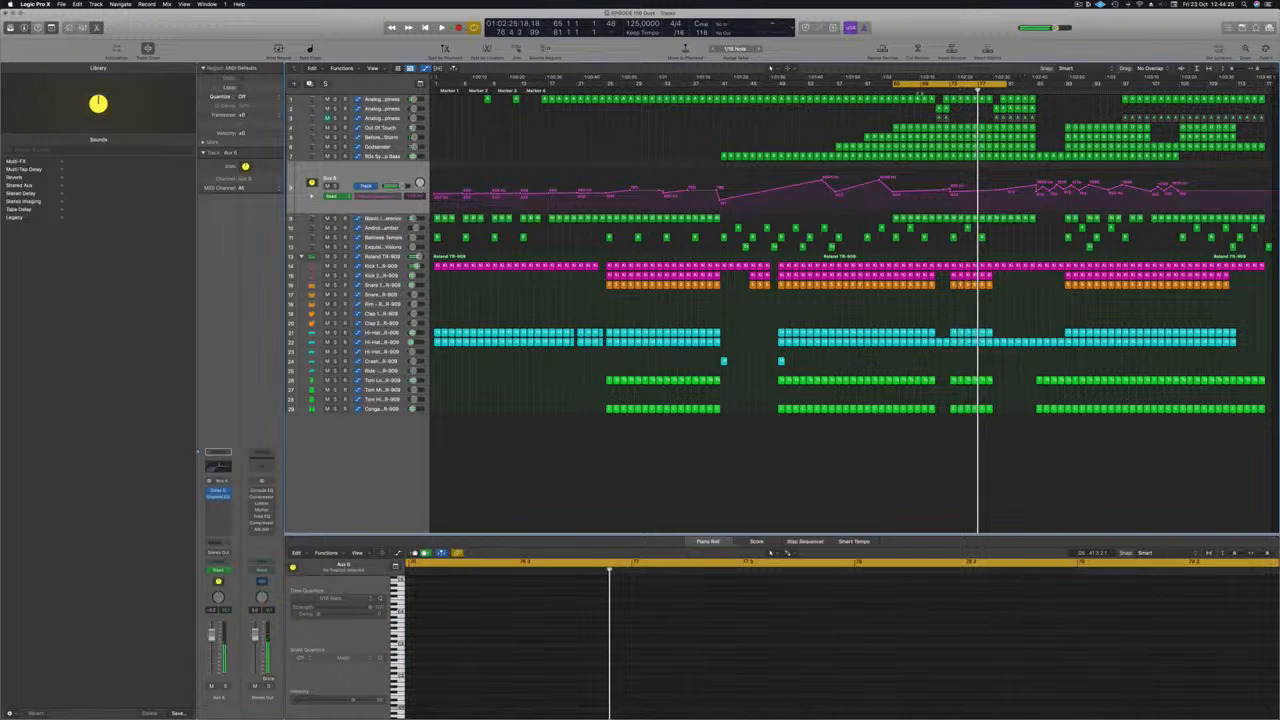
key("space")
key("space")
key("space")
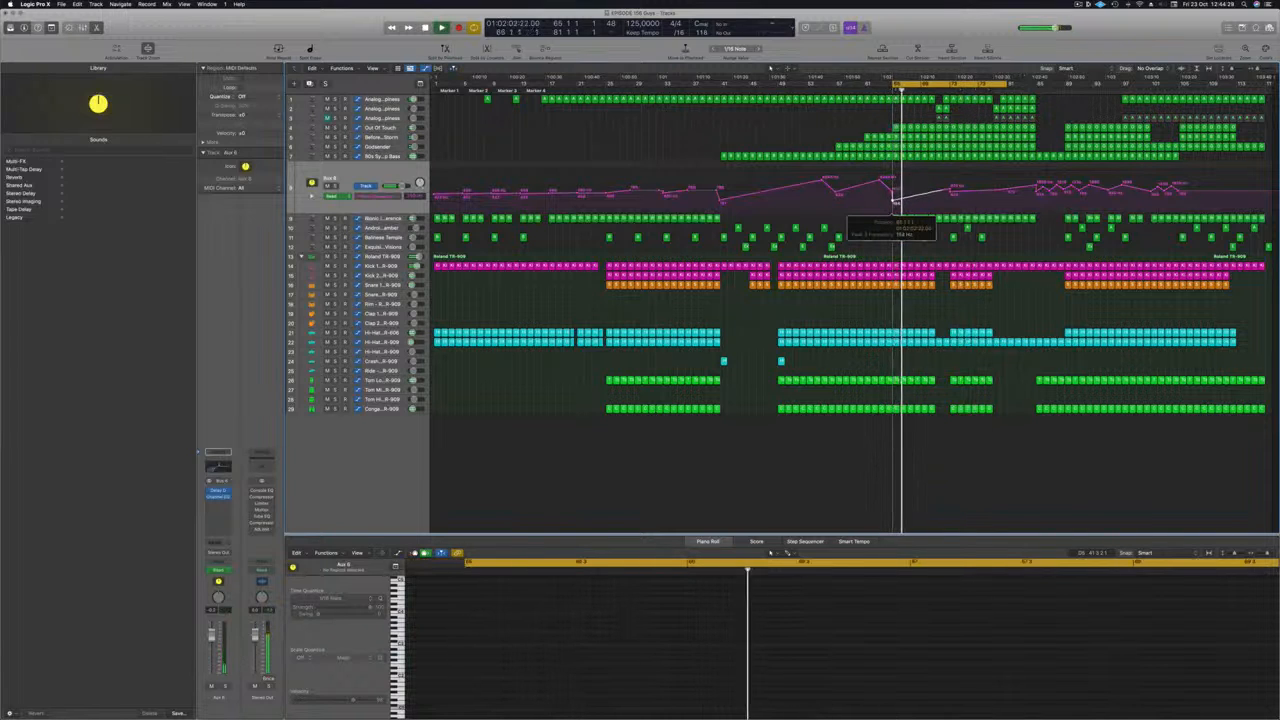
Open Aux 6's Channel EQ below its automation lane, and shape a peak near bar 72 with a low point at bar 73.
left_click(218, 465)
left_click_drag(903, 277, 704, 308)
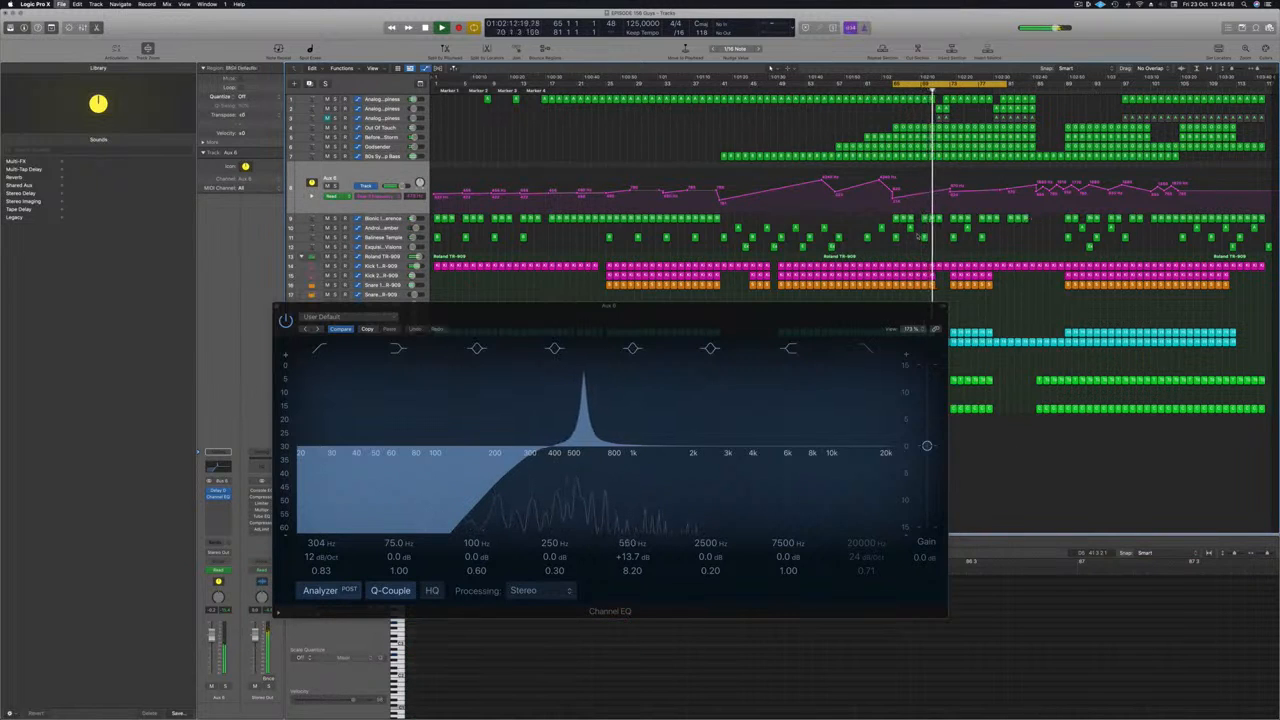
left_click_drag(794, 312, 843, 311)
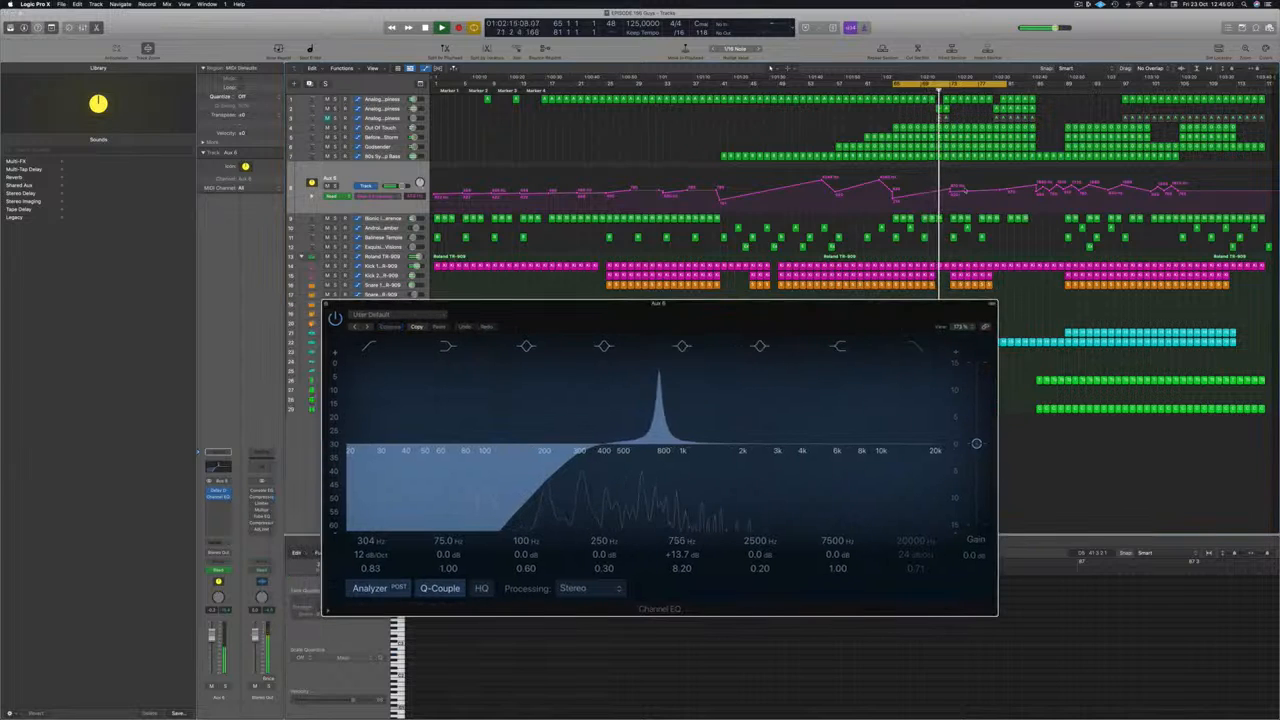
left_click(941, 191)
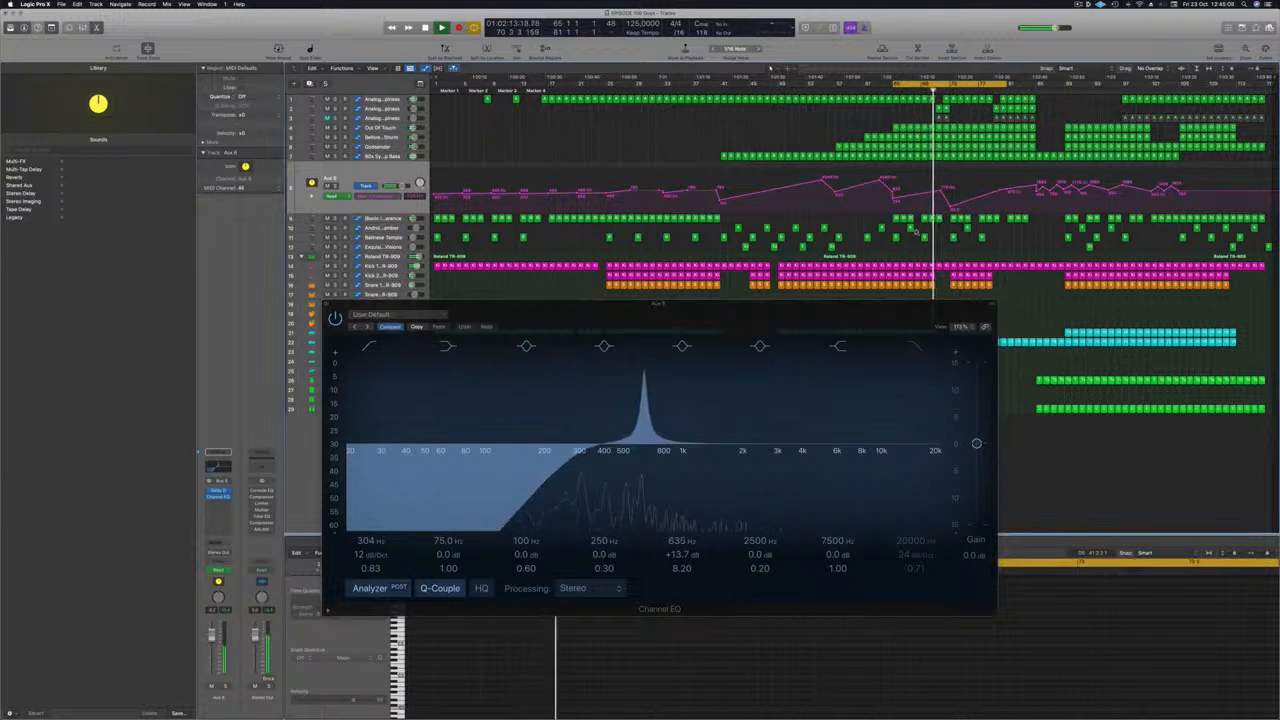
Add an Aux 6 peak frequency automation point near bar 80 and raise it to ramp up from bar 73.
key("super+Right")
key("super+Right")
key("super+Right")
key("super+Right")
key("super+Right")
key("super+Right")
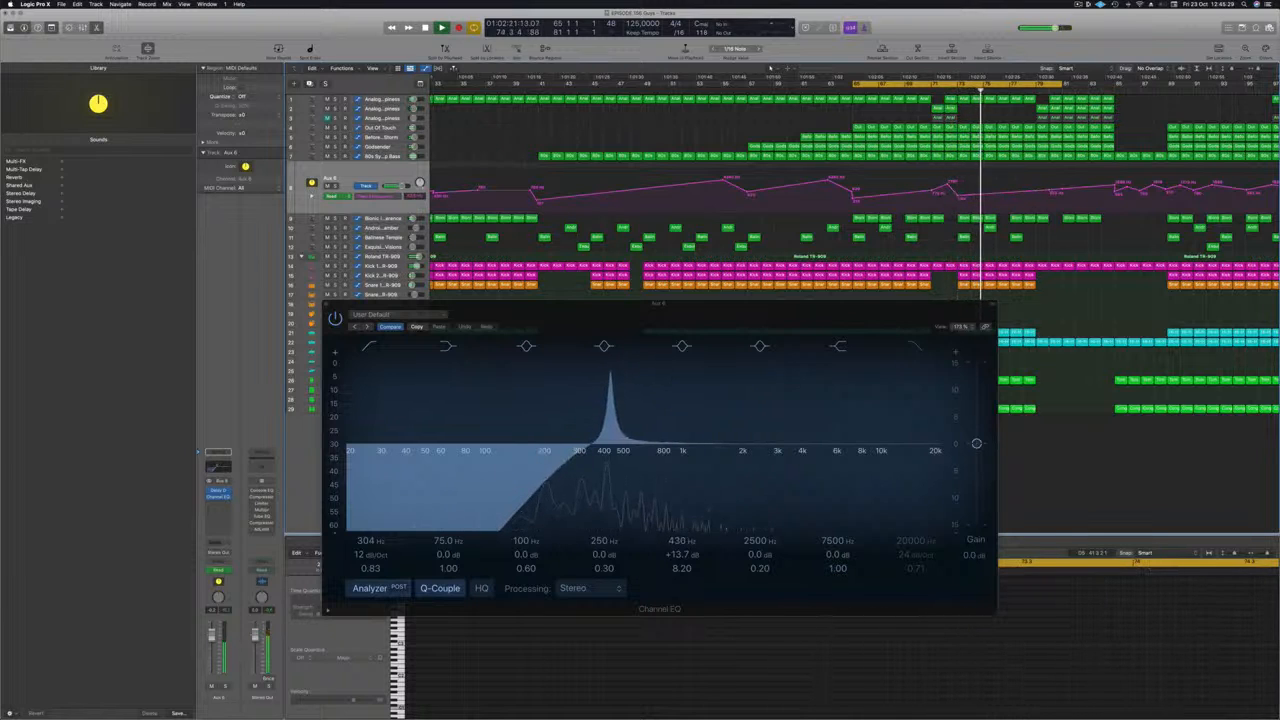
left_click(1049, 190)
left_click_drag(1049, 190, 1047, 188)
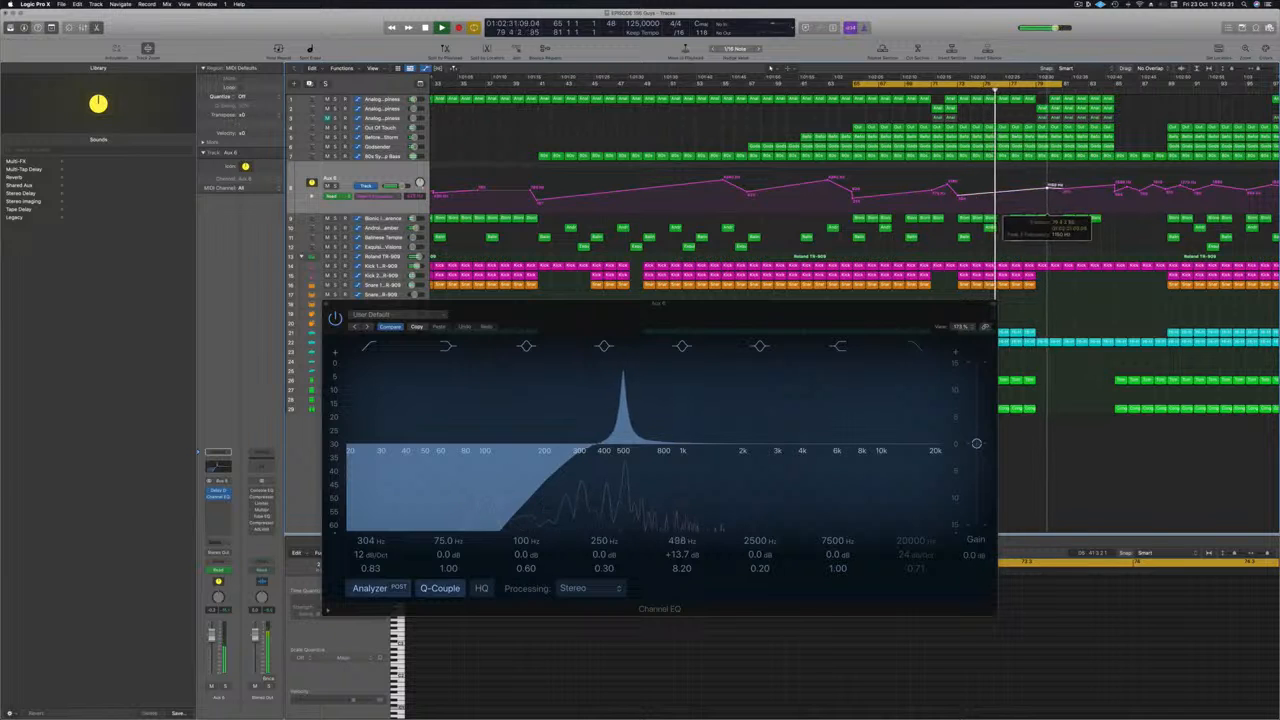
Delete the closed hi-hat regions between bars 85 and 89.
scroll(1007, 237, "down", 5)
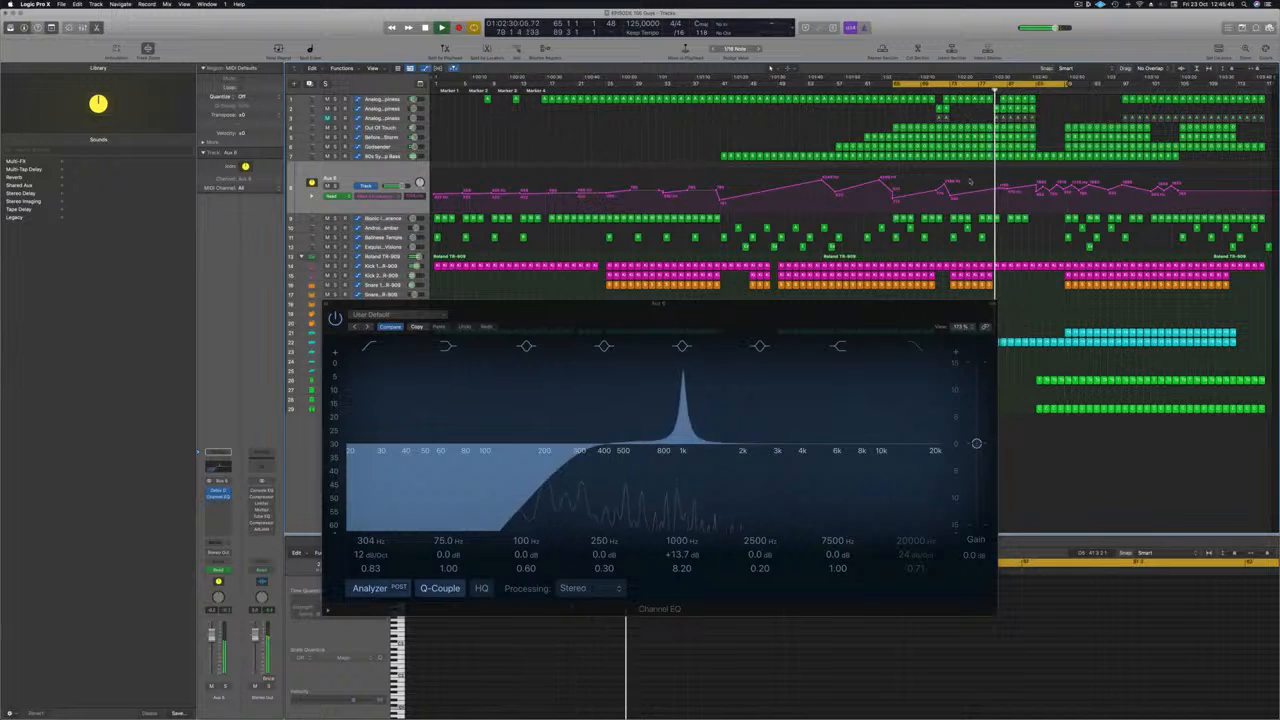
left_click_drag(989, 304, 911, 523)
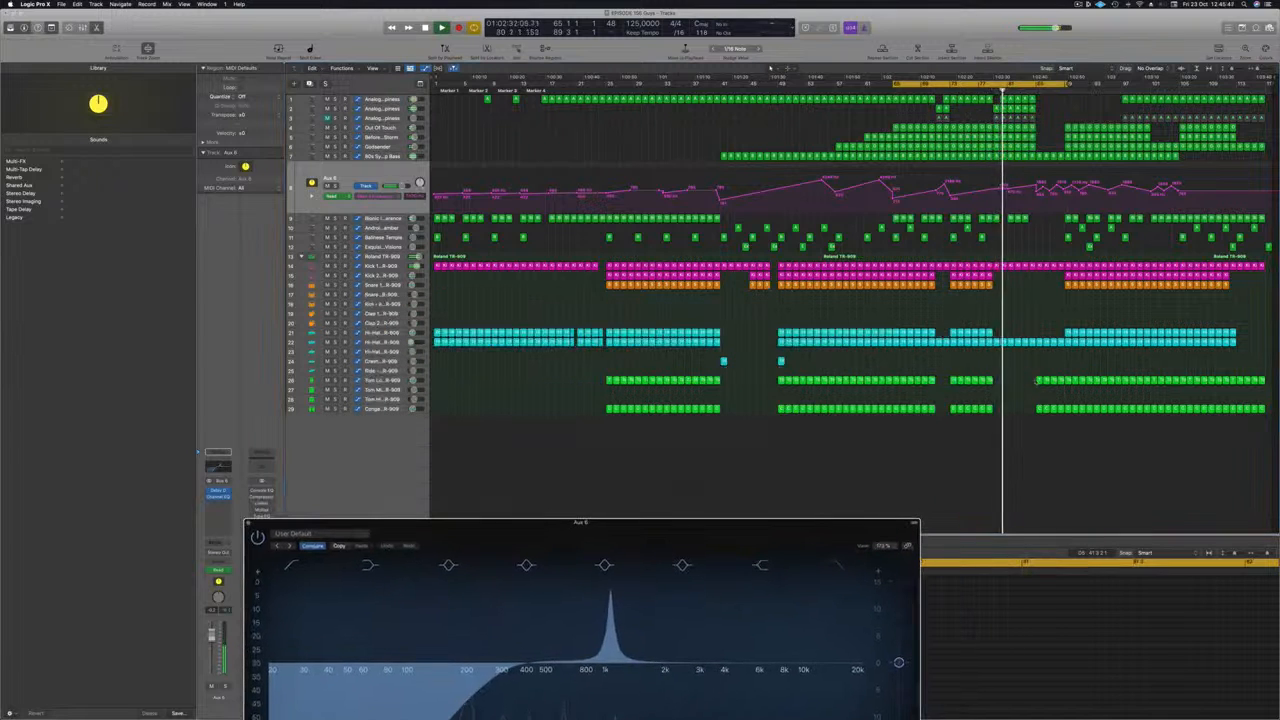
left_click_drag(1041, 336, 1061, 345)
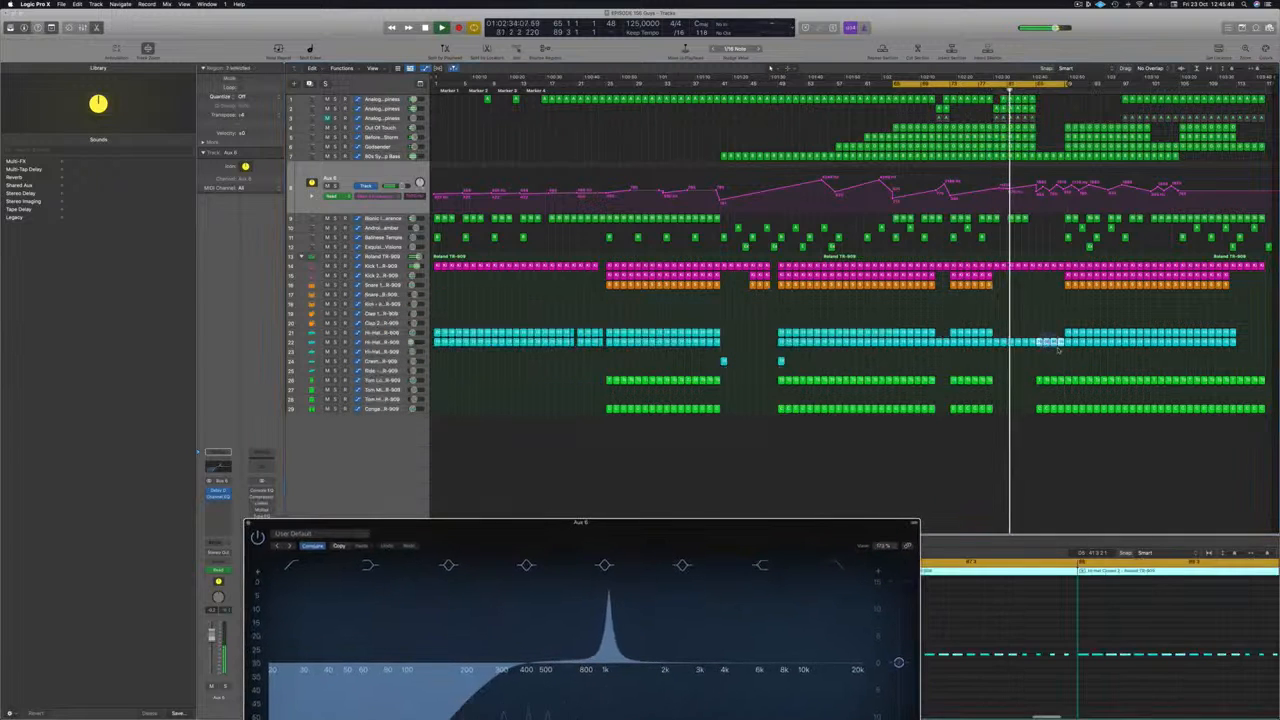
key("Delete")
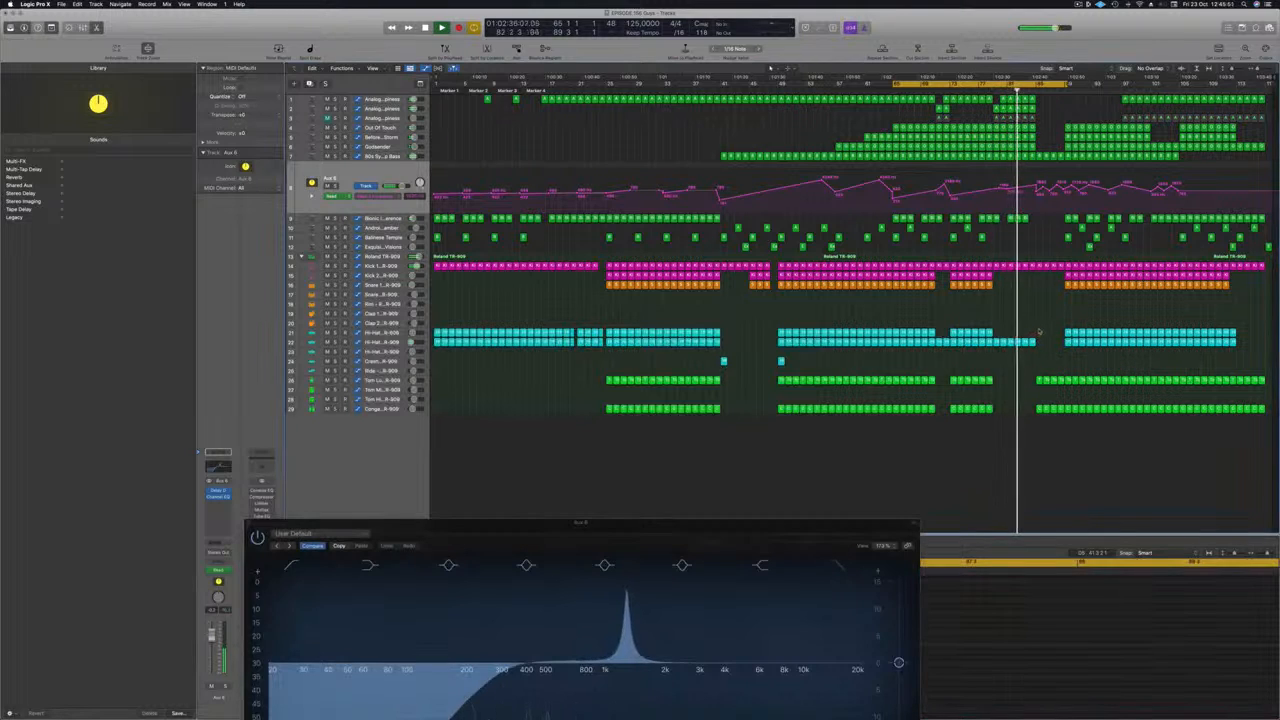
Set the cycle range to bars 85–89 and repeat that section four times.
left_click_drag(1037, 328, 1086, 422)
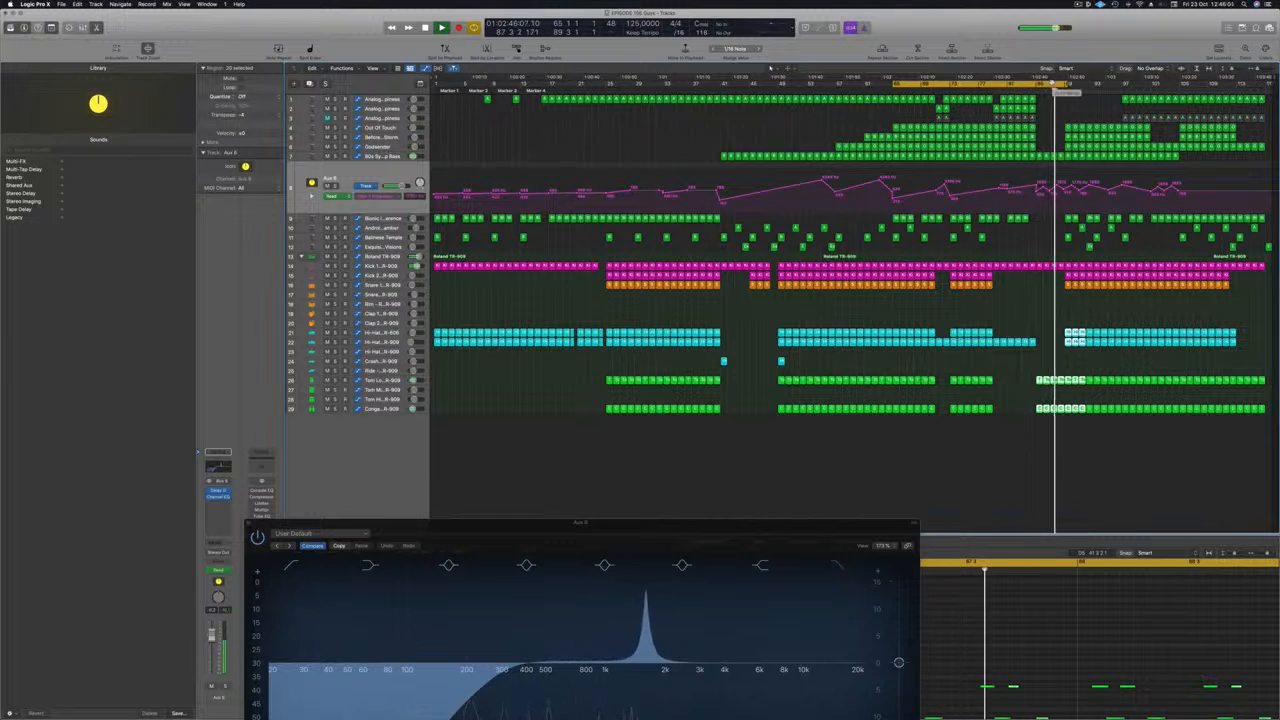
left_click_drag(1037, 85, 1064, 86)
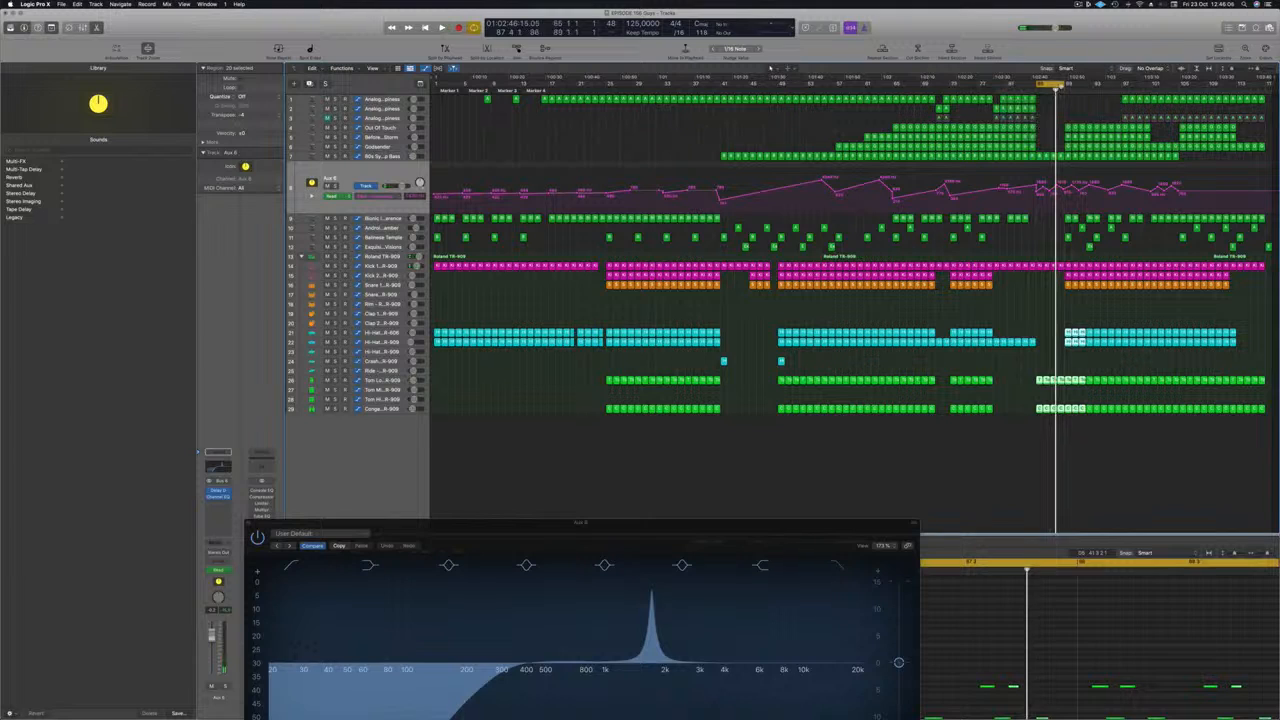
key("ctrl+super+r")
key("ctrl+super+r")
key("ctrl+super+r")
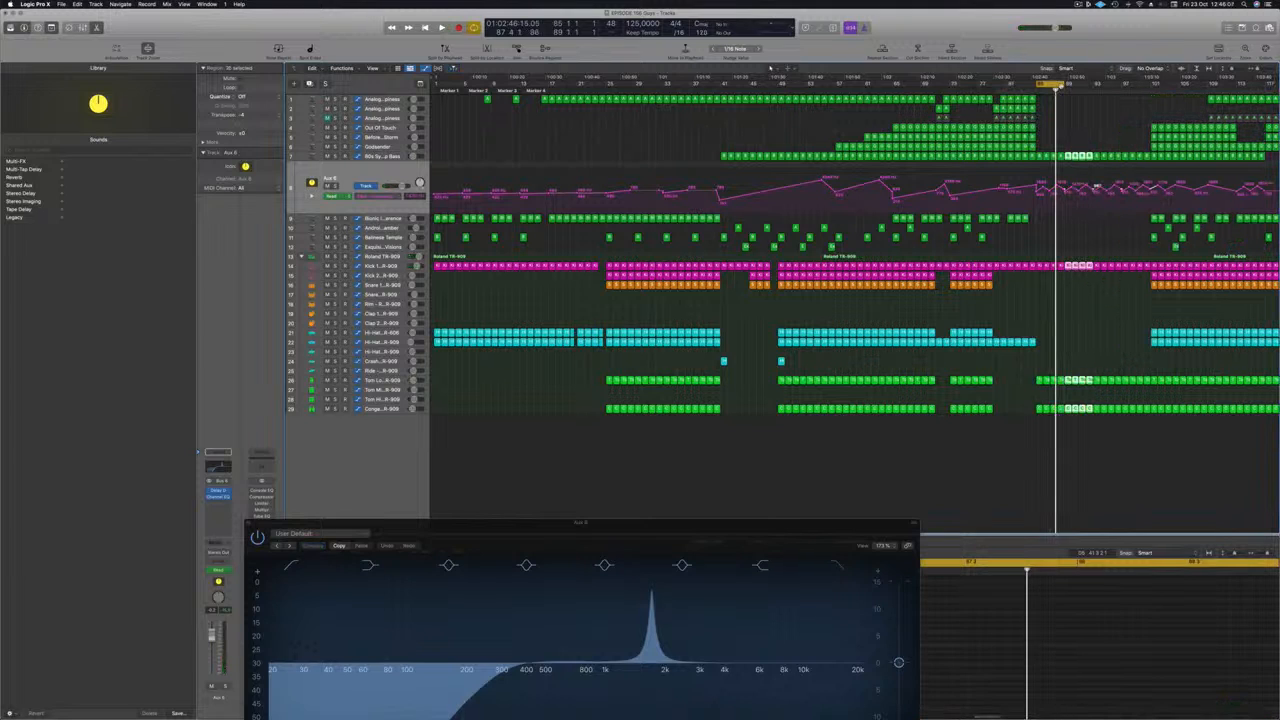
key("ctrl+super+r")
key("super+Left")
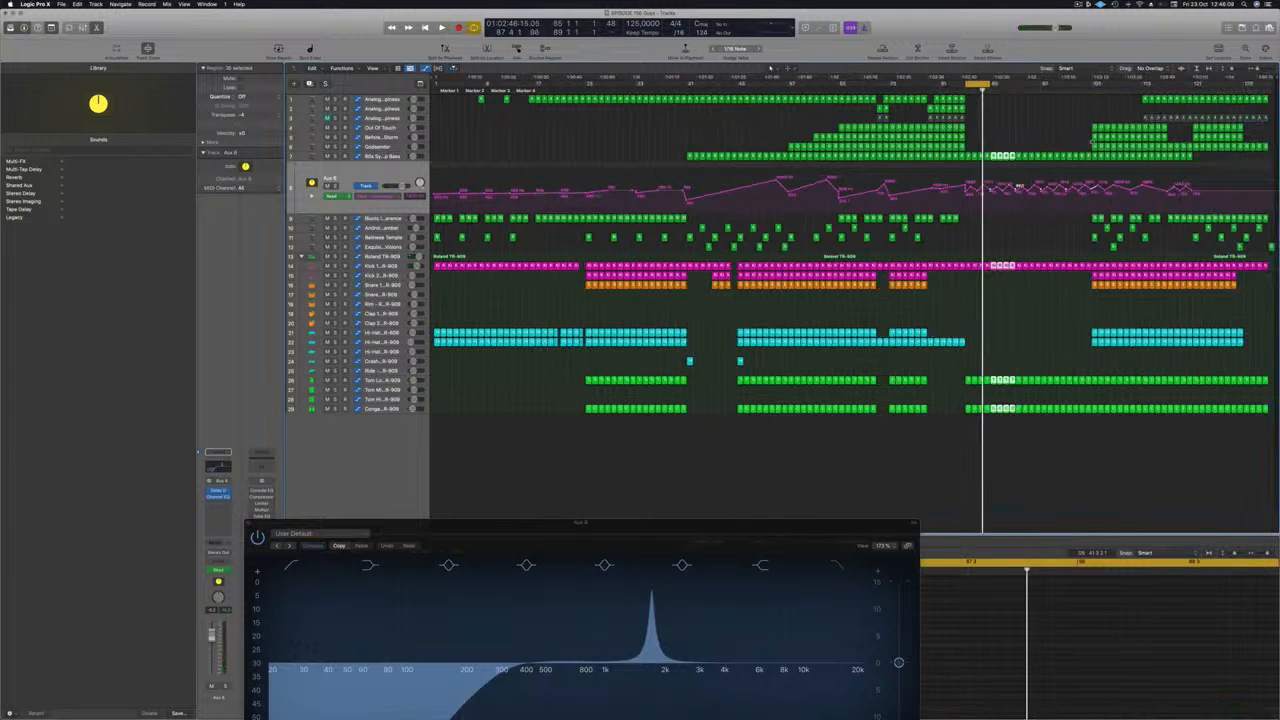
Extend the cycle range to bars 85–97 and play the extended section with its lead-in from around bar 81.
key("space")
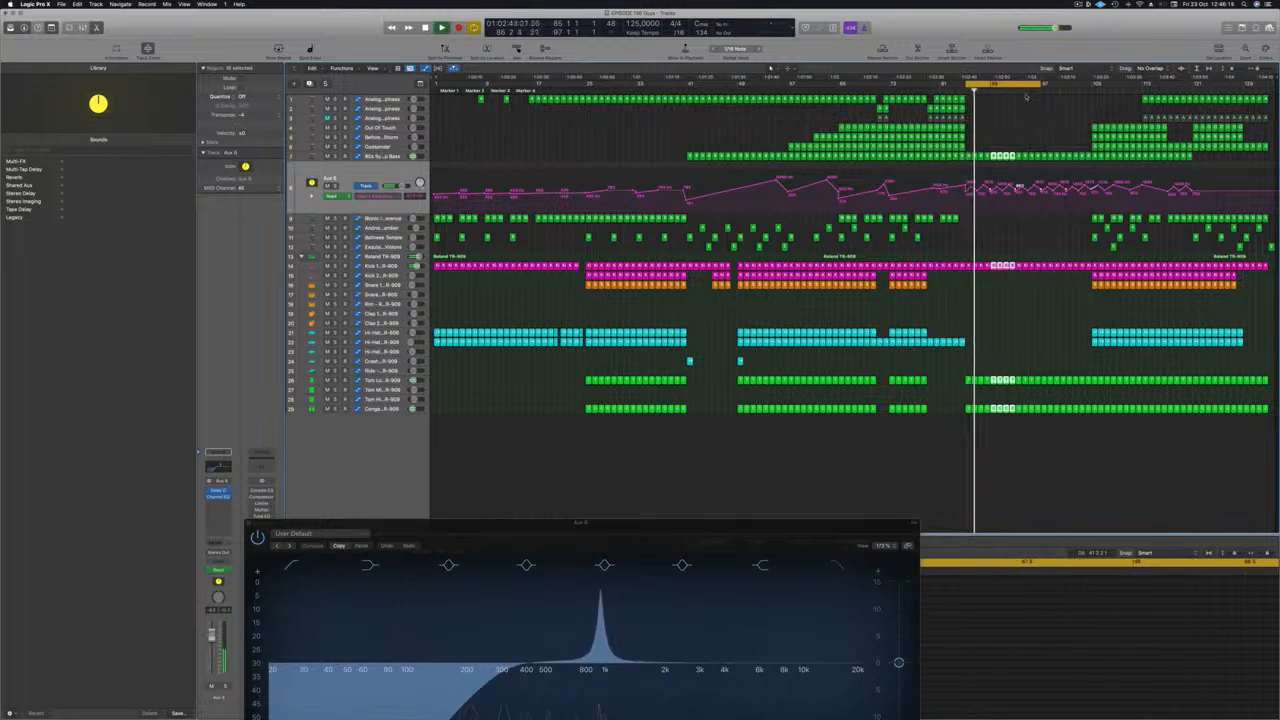
key("space")
key("space")
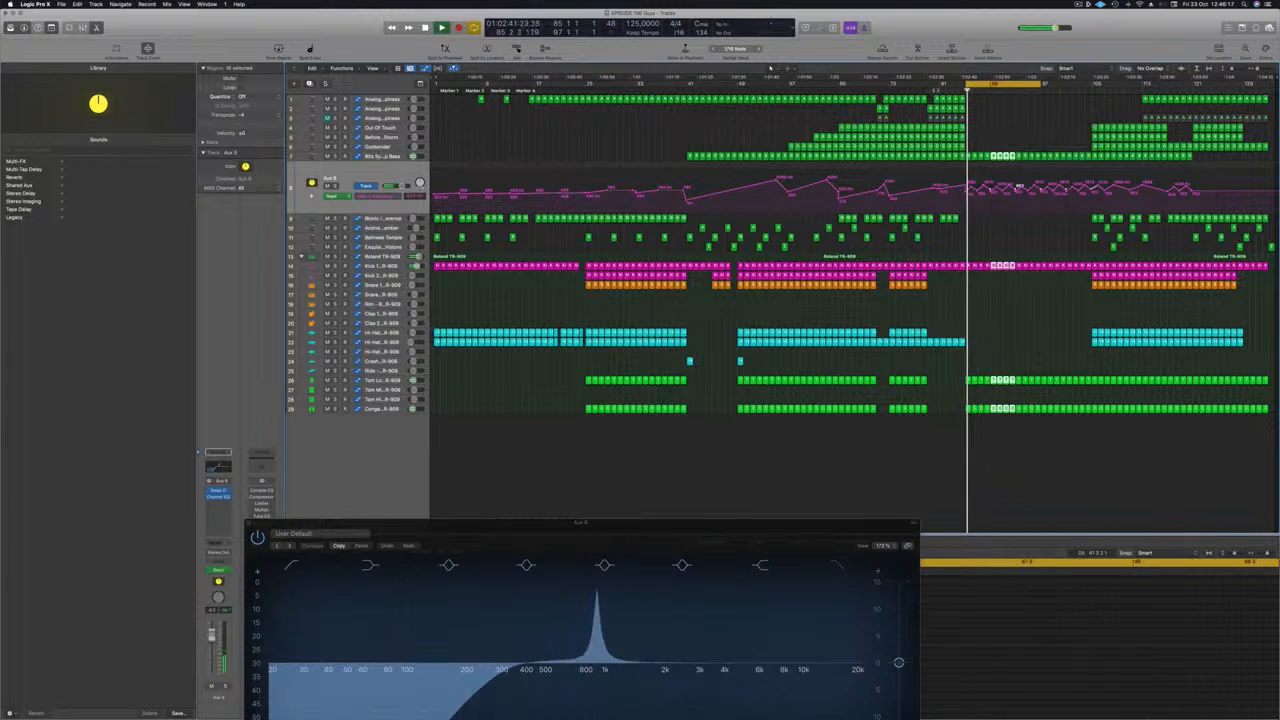
left_click(937, 89)
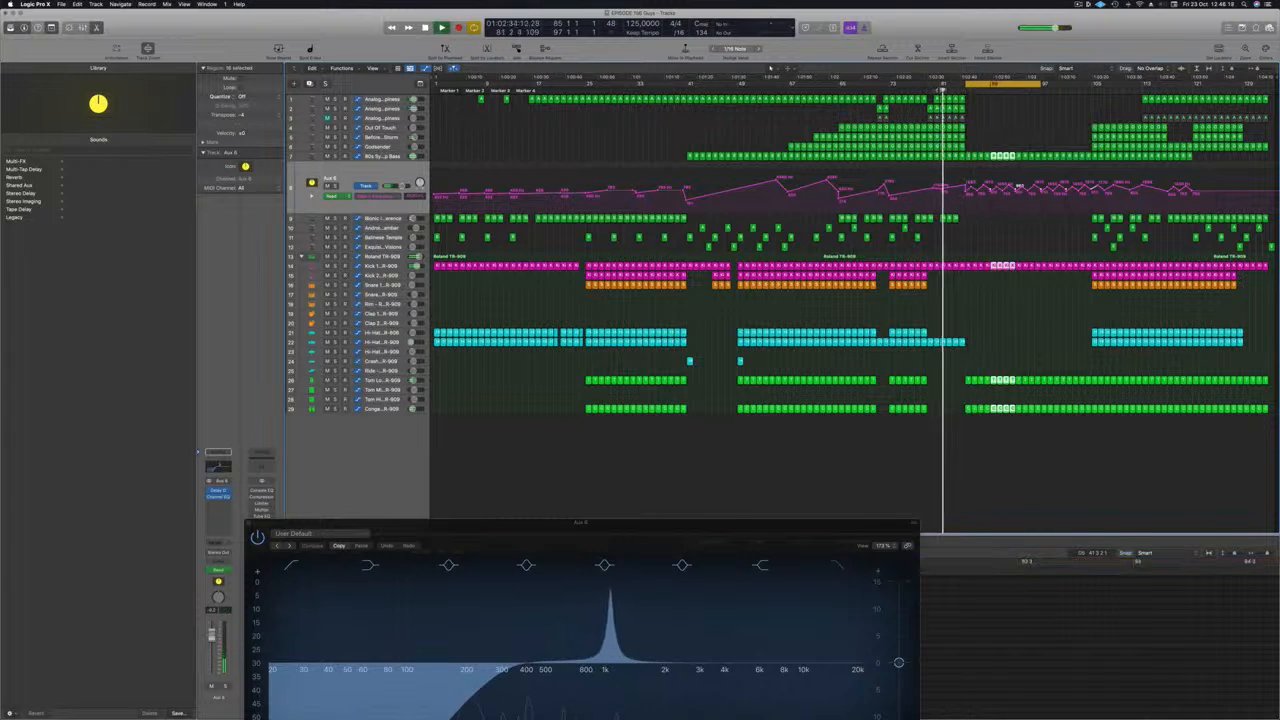
Select the main Roland TR-909 kit track, and clear the Piano Roll and Channel EQ window from the arrangement.
left_click(400, 266)
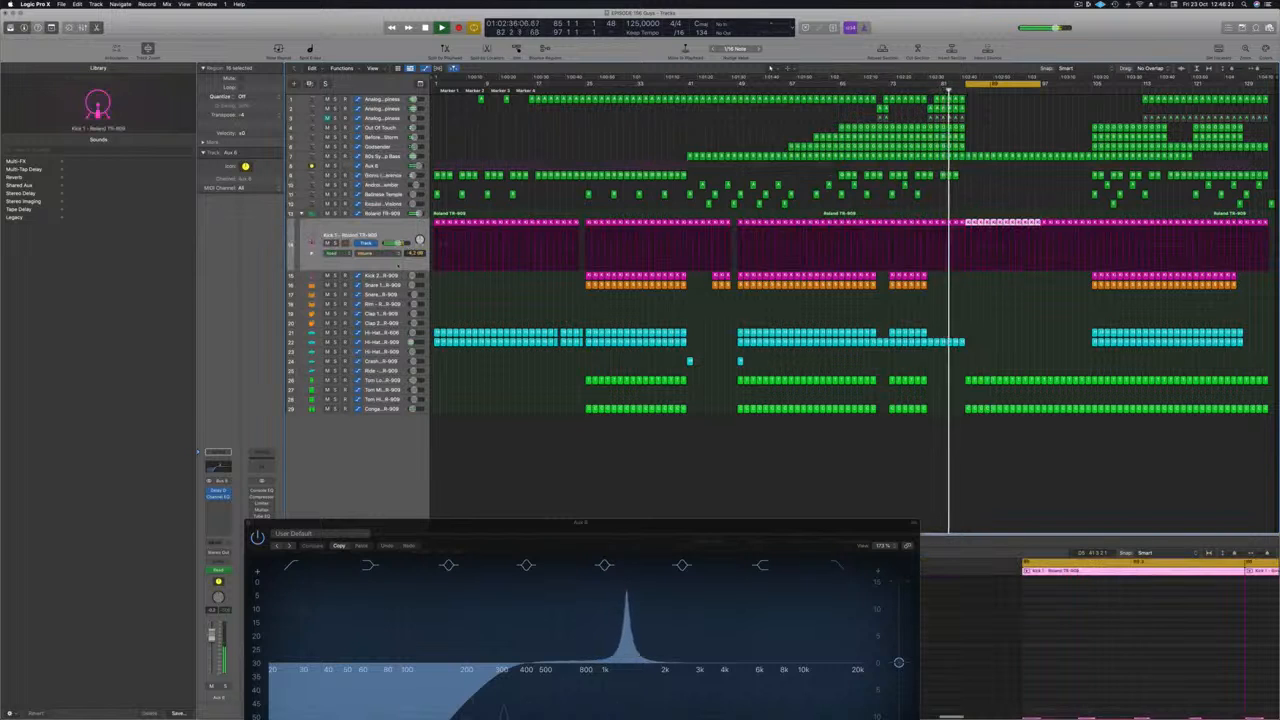
left_click(394, 214)
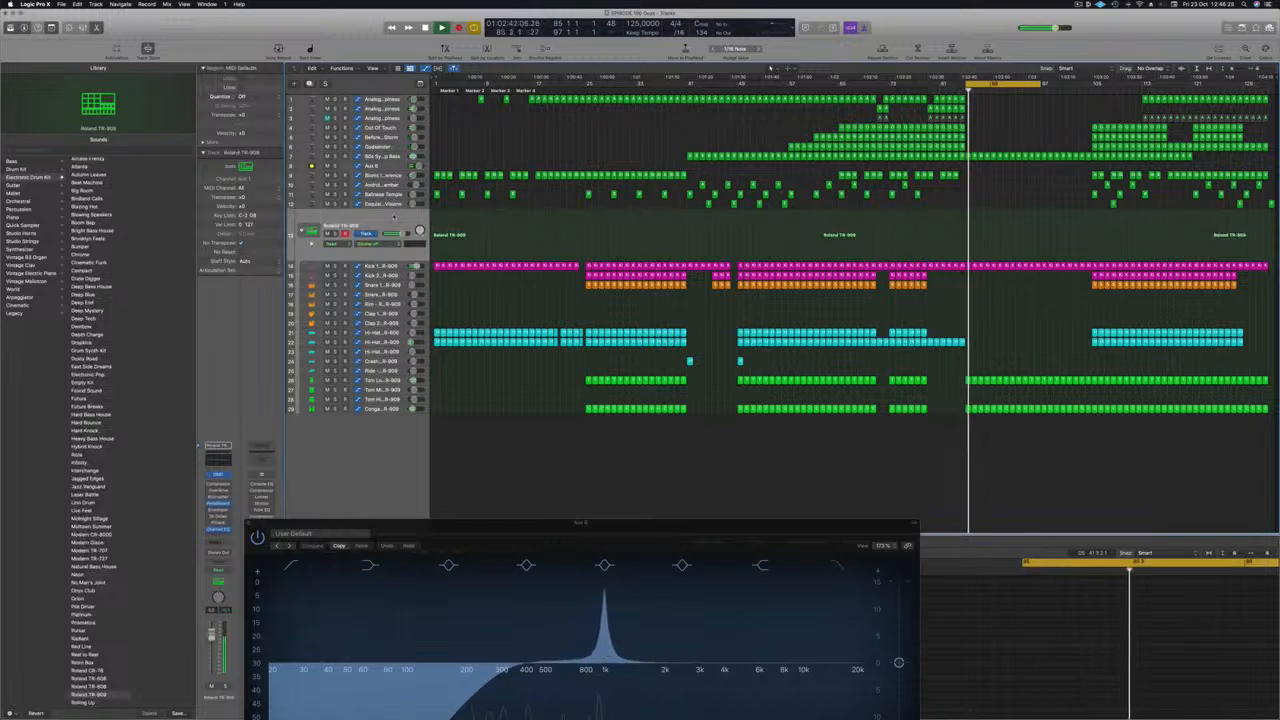
key("space")
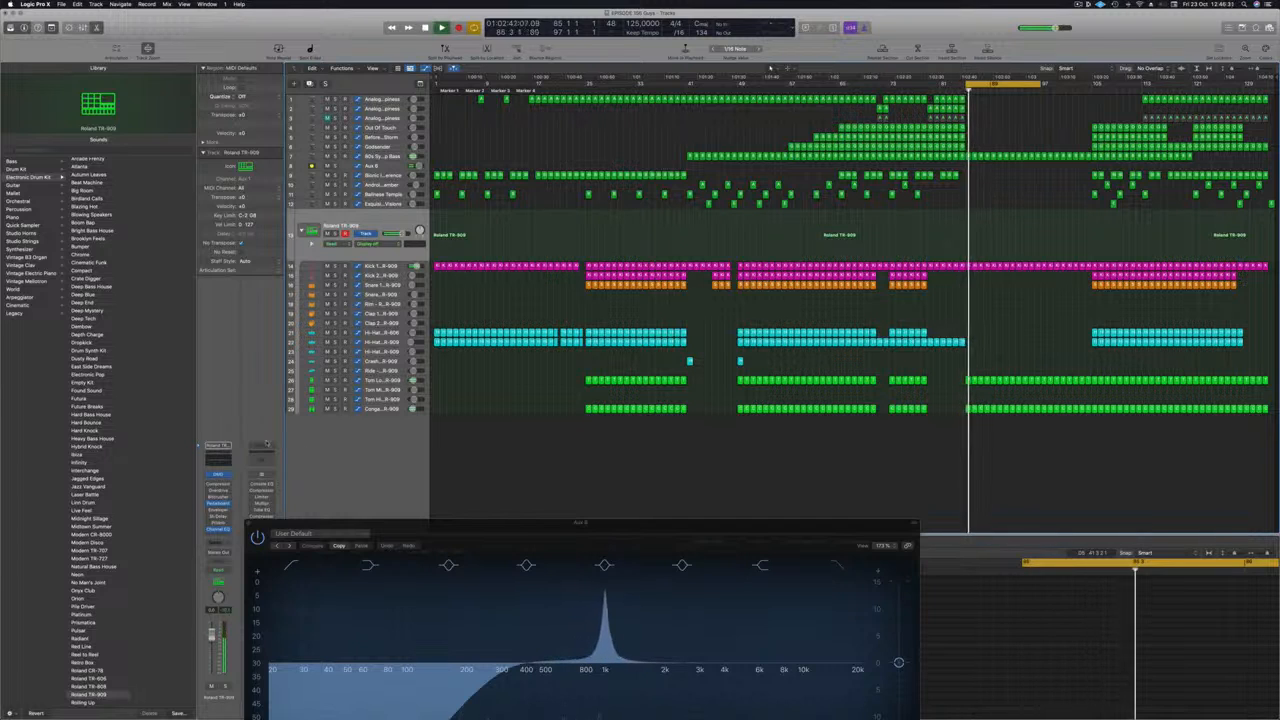
left_click_drag(505, 522, 970, 420)
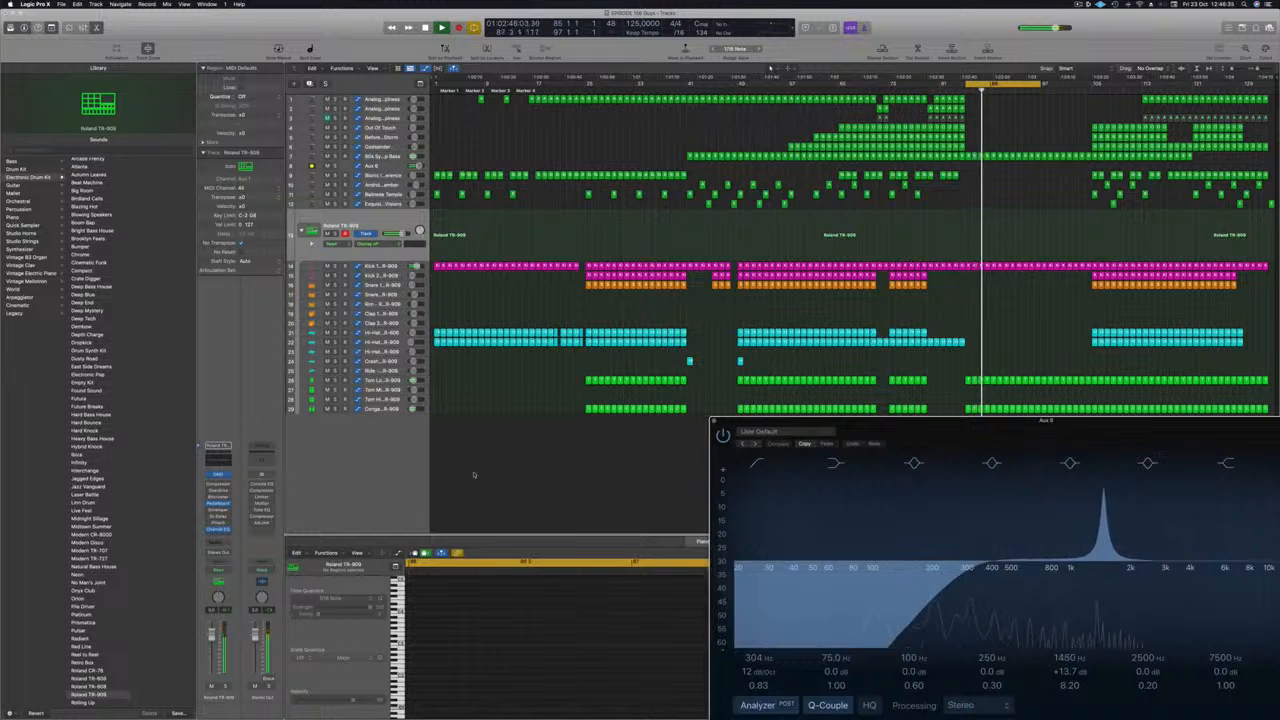
key("x")
key("x")
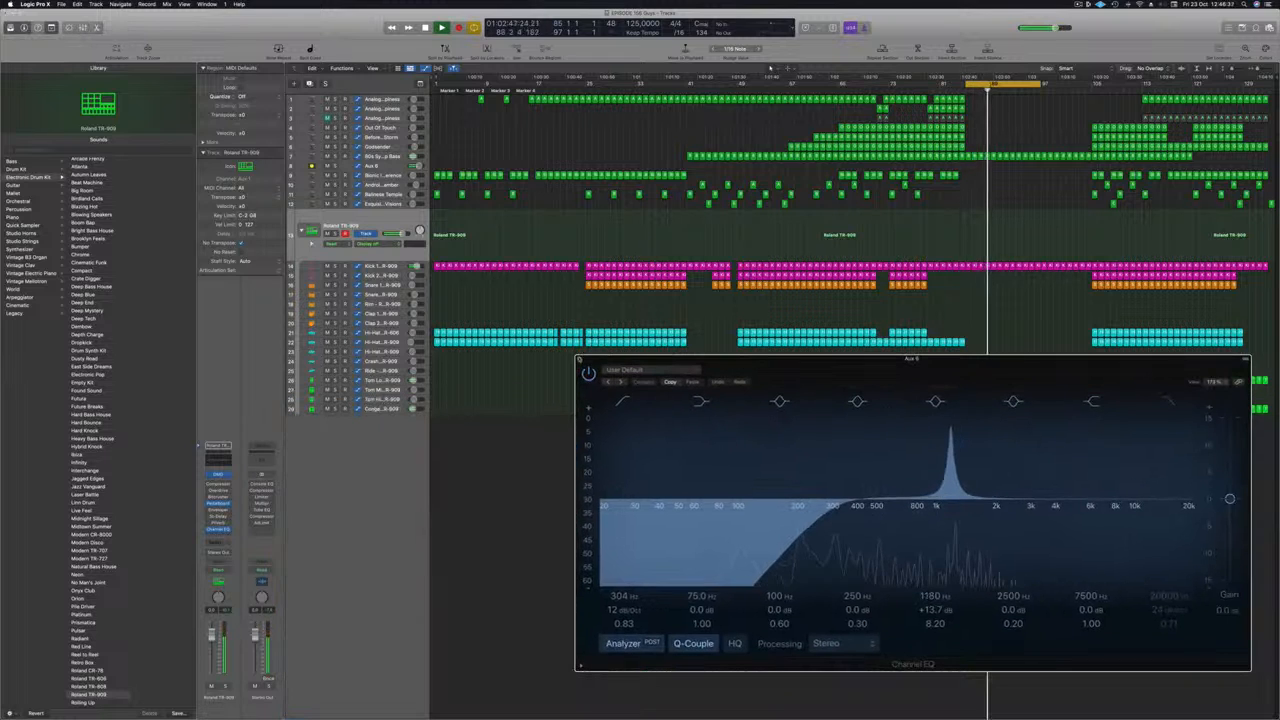
key("v")
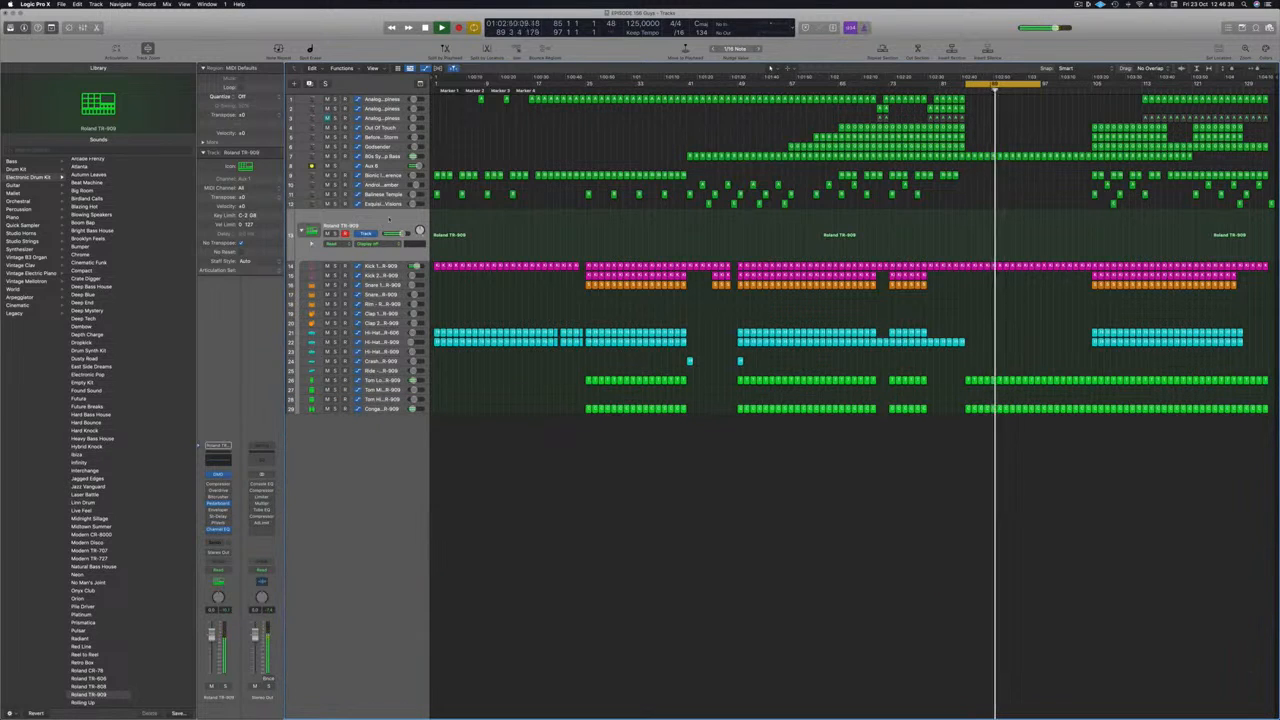
Set the Roland TR-909 track to Touch automation and record a downward Hi Cut Filter sweep from bar 85 in Drum Machine Designer.
left_click(218, 475)
left_click_drag(1088, 126, 857, 126)
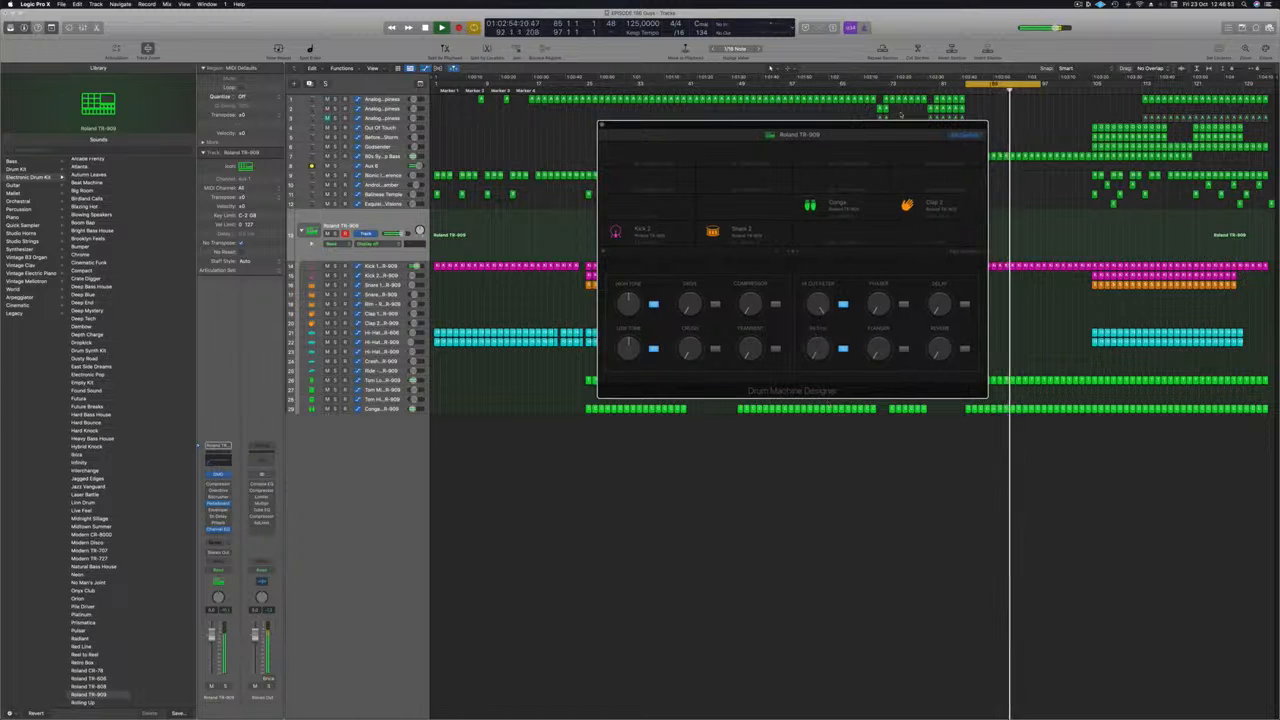
left_click_drag(894, 128, 776, 232)
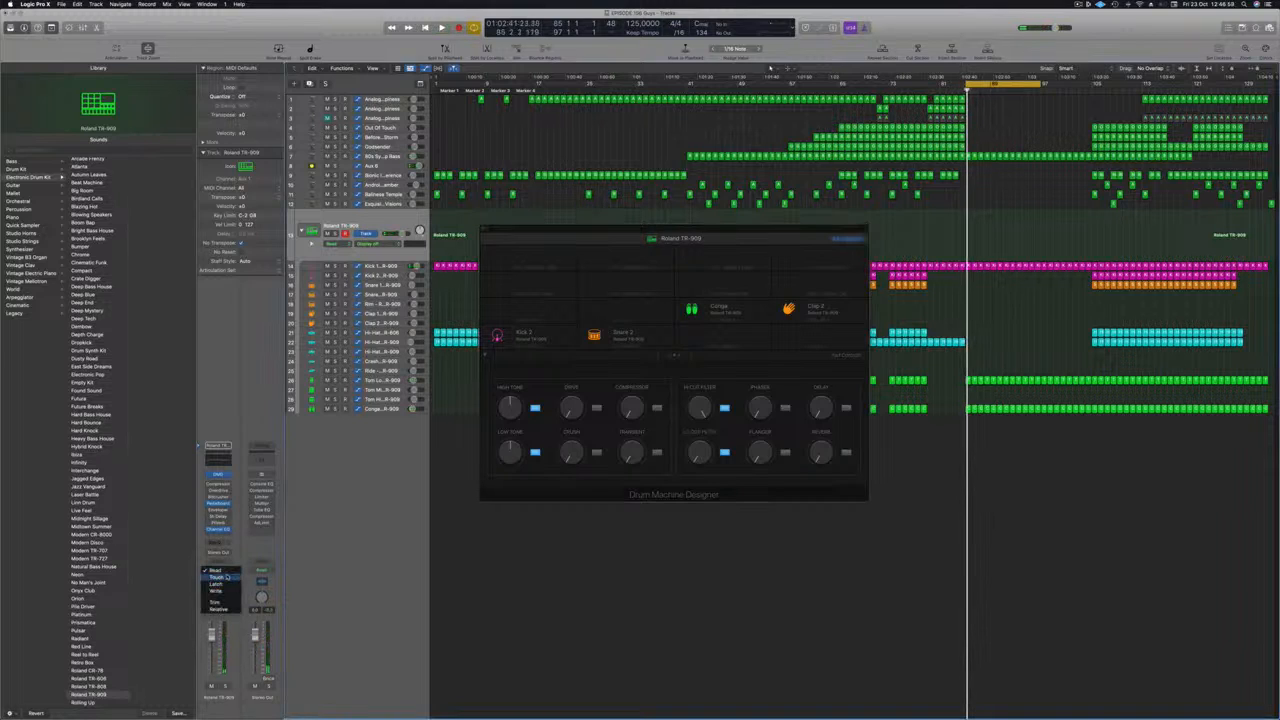
key("space")
left_click_drag(701, 410, 699, 487)
key("space")
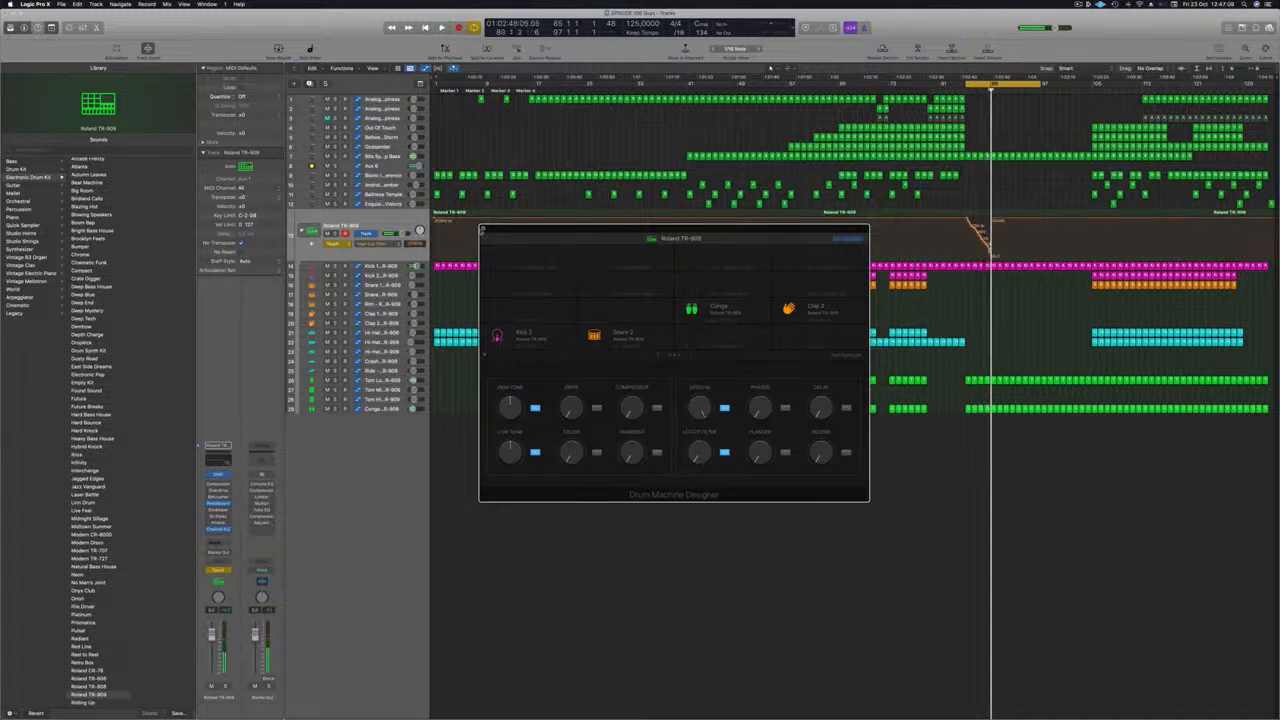
key("super+w")
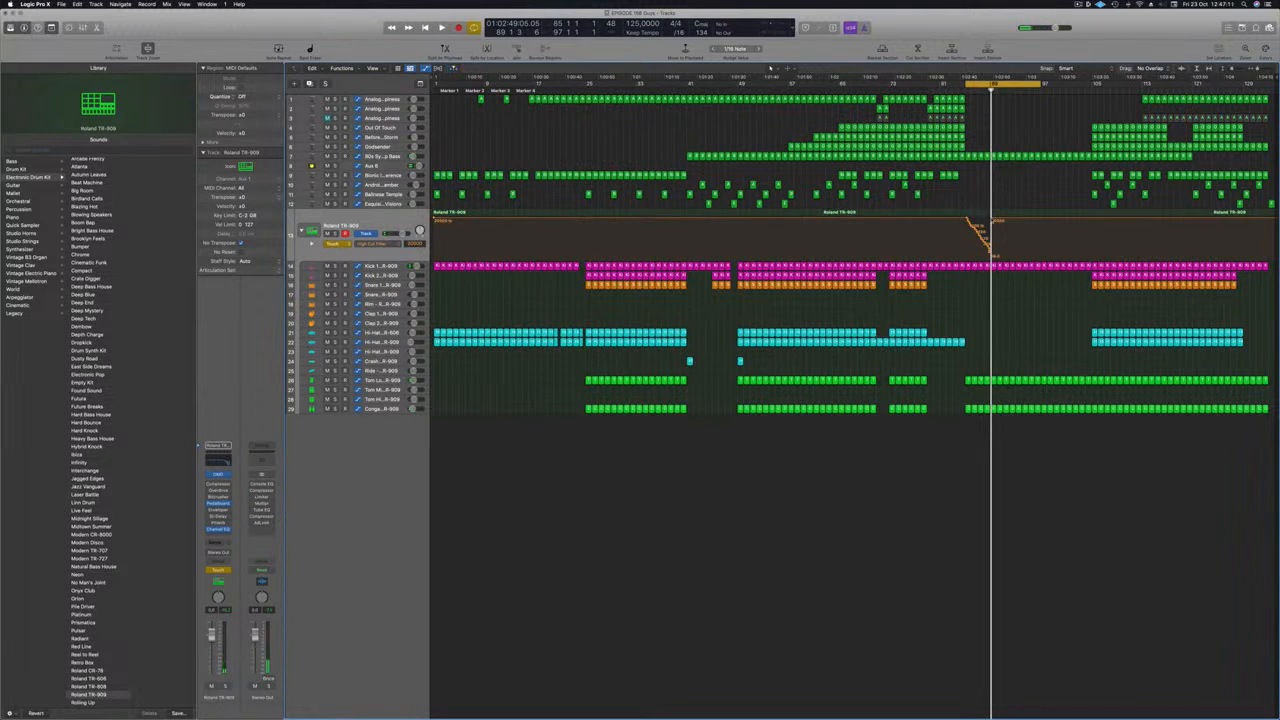
Reshape the TR-909 high-cut filter automation into one straight drop from bar 85 to a low point at bar 89.
mouse_move(991, 219)
left_mouse_down()
mouse_move(965, 218)
mouse_move(998, 227)
left_mouse_up()
key("super+Right")
key("super+Right")
key("super+Right")
key("super+Right")
key("super+Right")
key("super+Right")
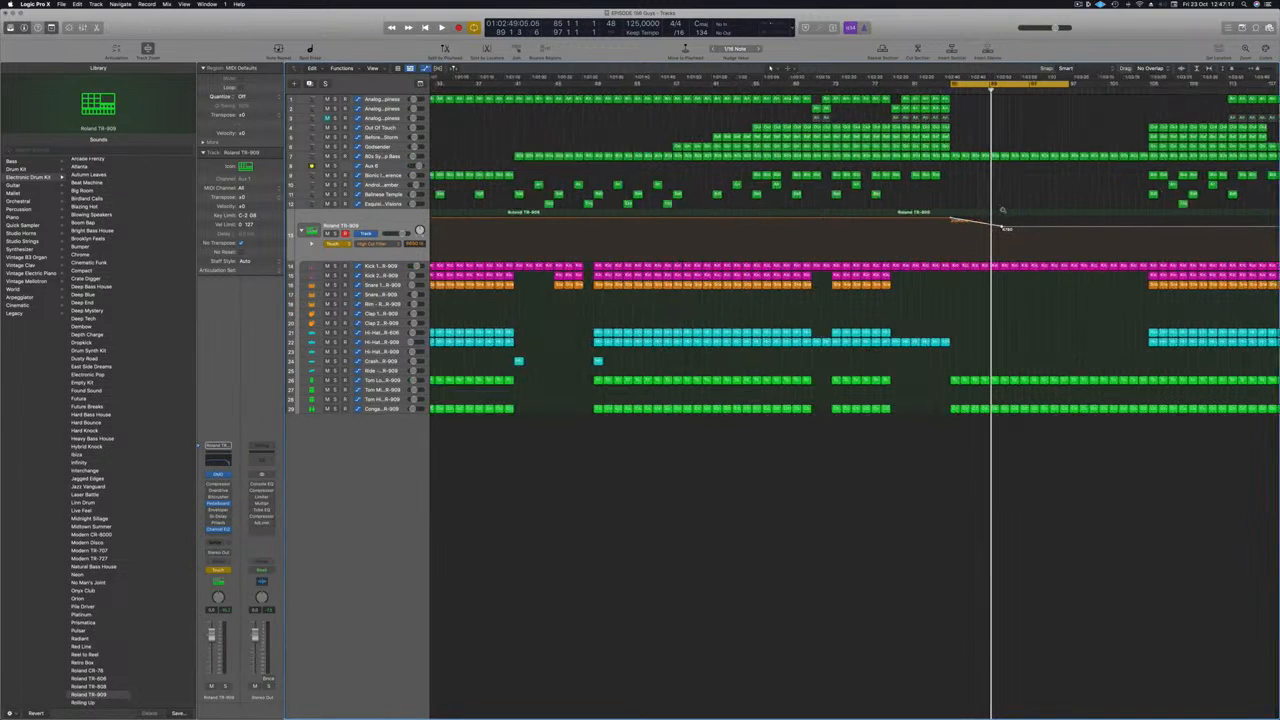
left_click_drag(1010, 229, 993, 258)
key("super+Left")
key("super+Left")
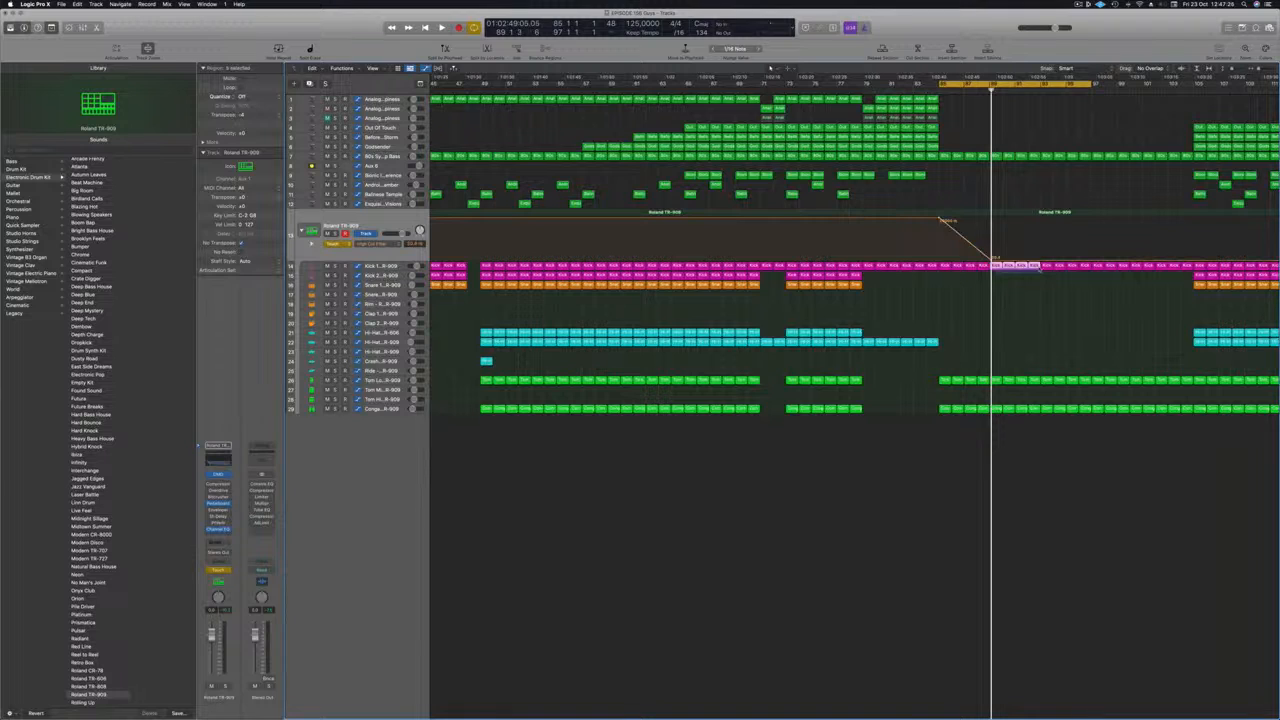
Delete the Kick 1, low tom and conga regions across bars 89–93 during playback.
key("space")
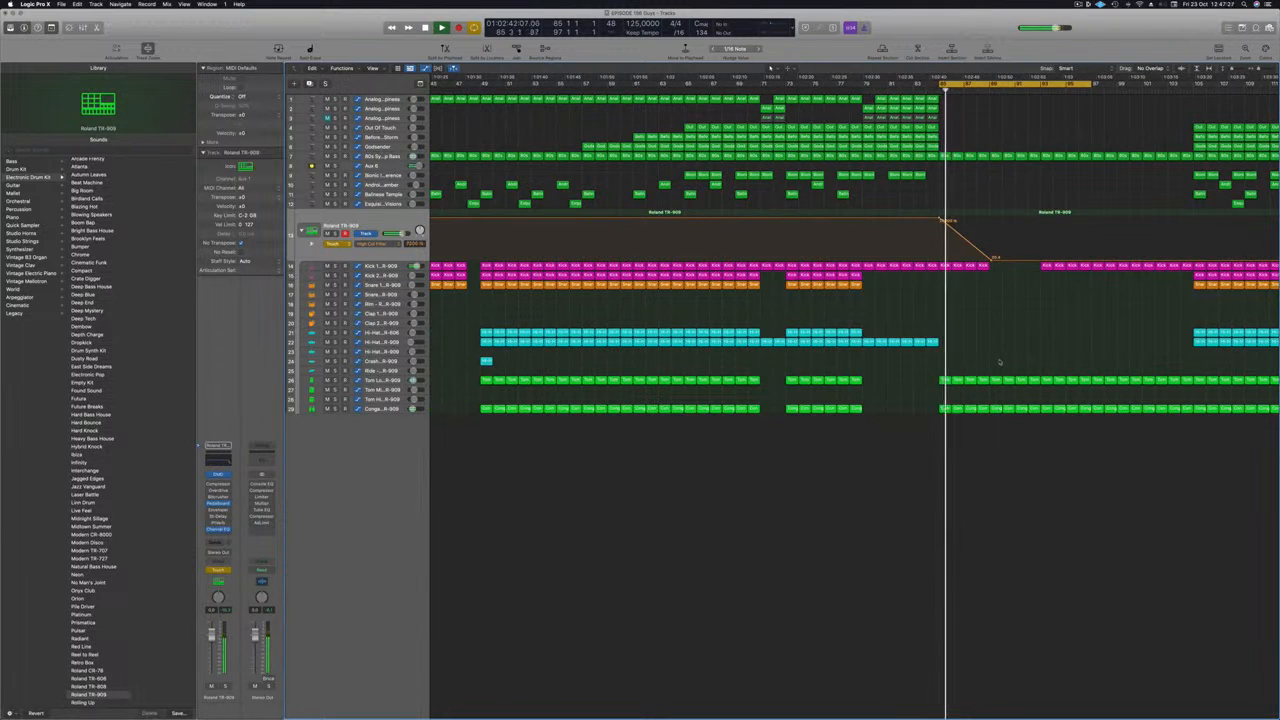
left_click_drag(993, 369, 1032, 412)
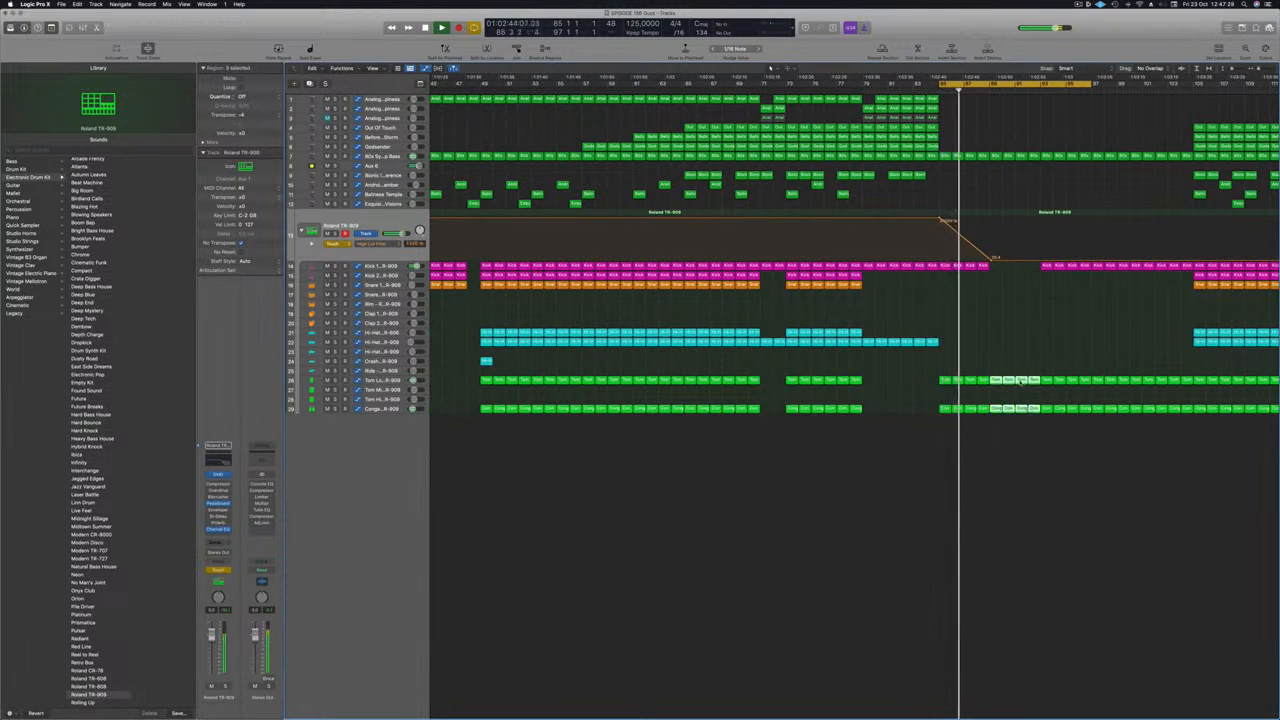
key("Delete")
Delete the Kick 1 regions across bars 93–97 to lengthen the kick break.
scroll(992, 304, "down", 5)
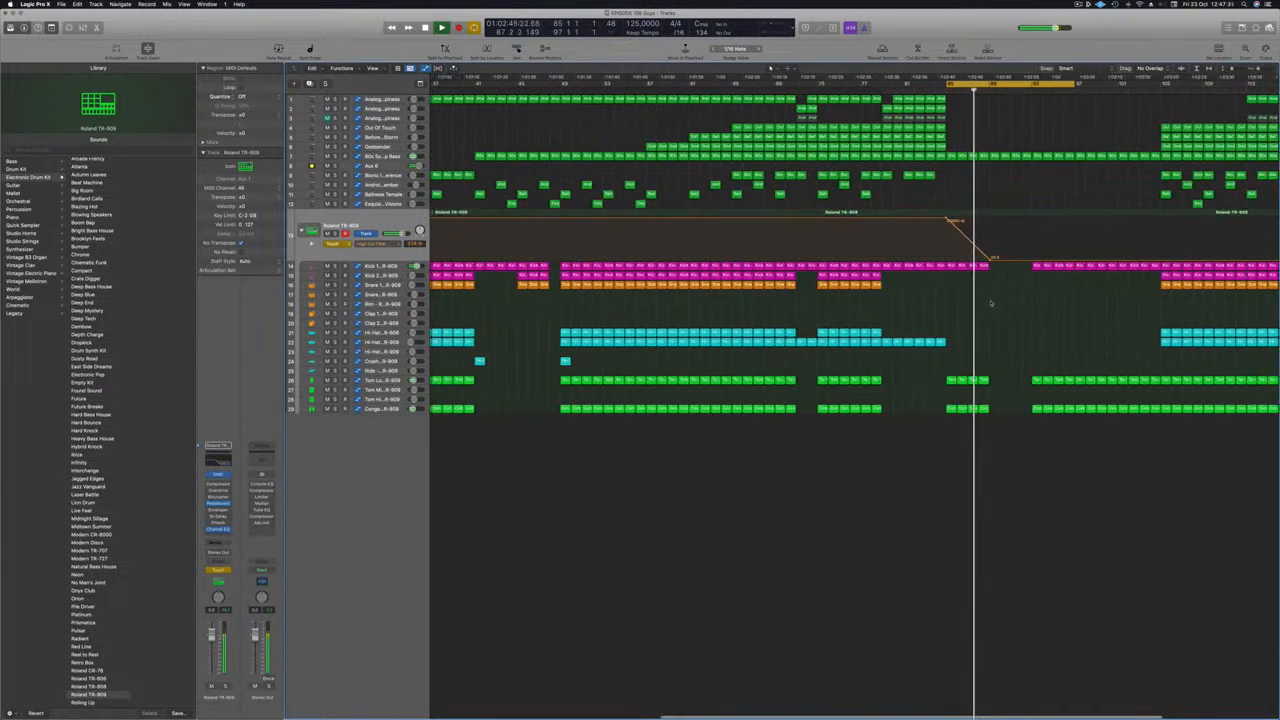
scroll(992, 303, "down", 2)
scroll(1018, 184, "up", 4)
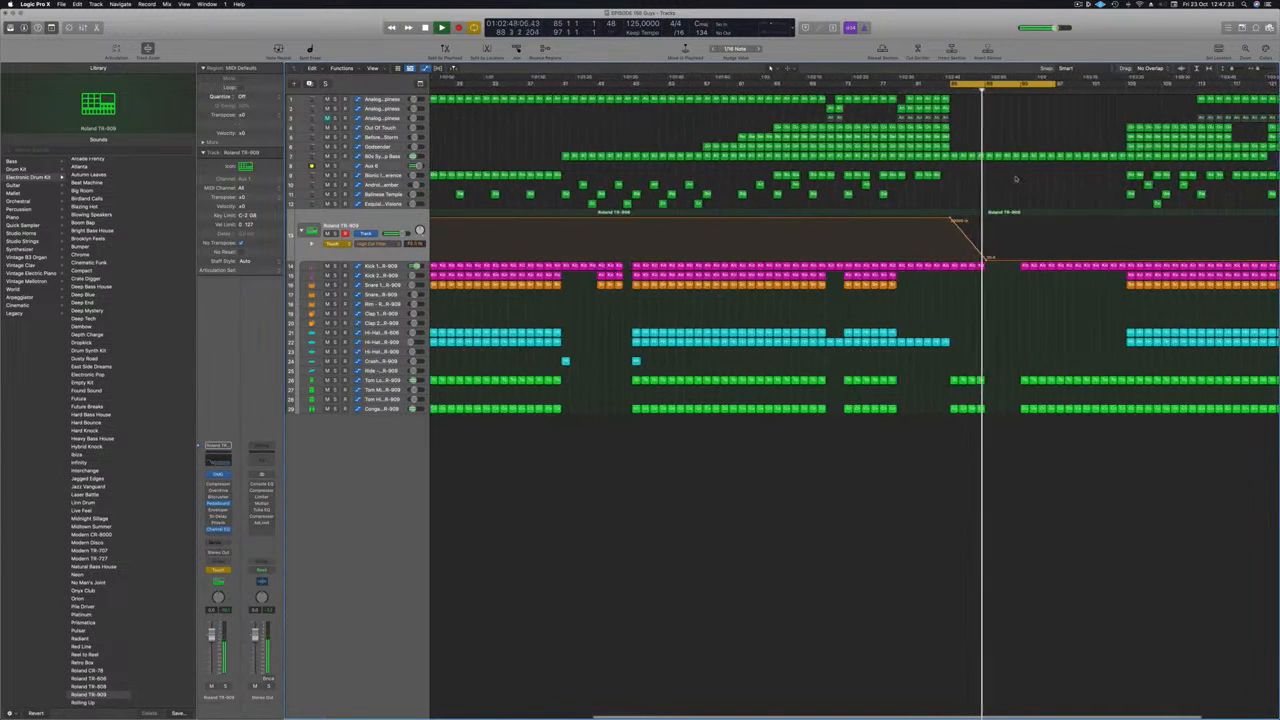
scroll(1016, 179, "down", 3)
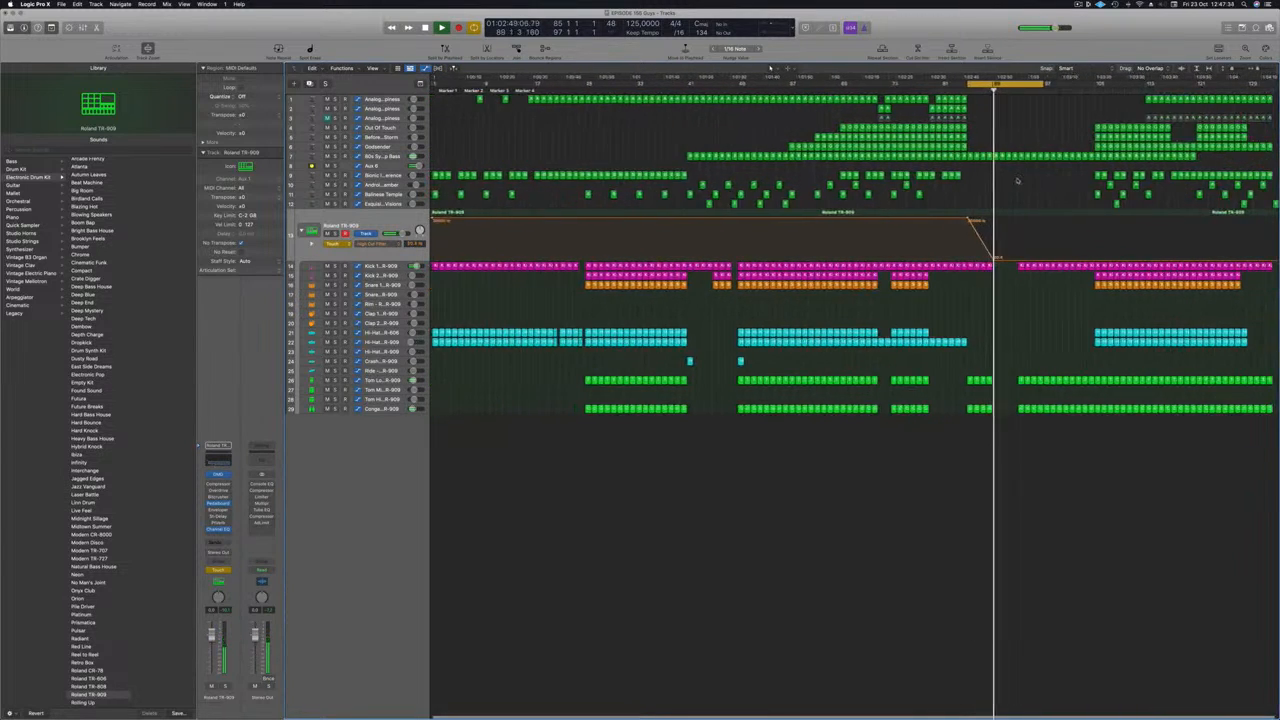
left_click(1040, 267, "shift")
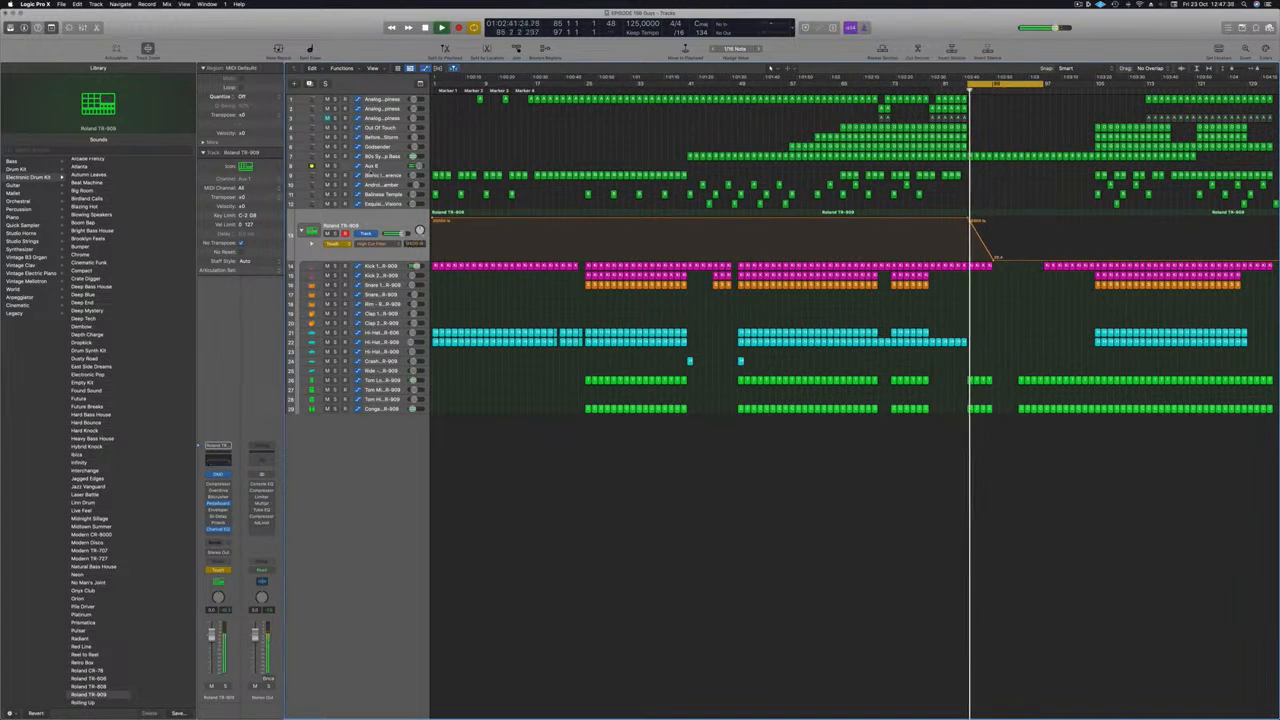
Replace Aux 6's zigzag peak frequency automation with a low point at bar 85 and a long ramp up to bar 105.
left_click(381, 167)
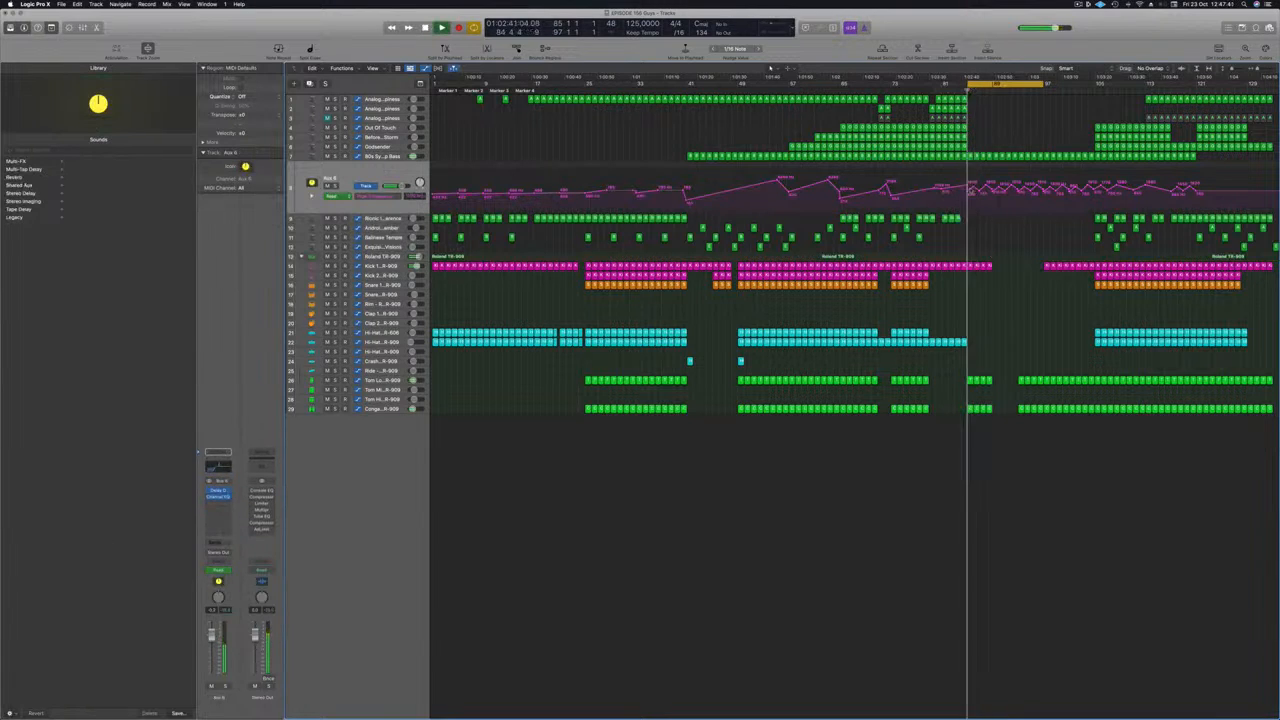
left_click_drag(986, 186, 1097, 186)
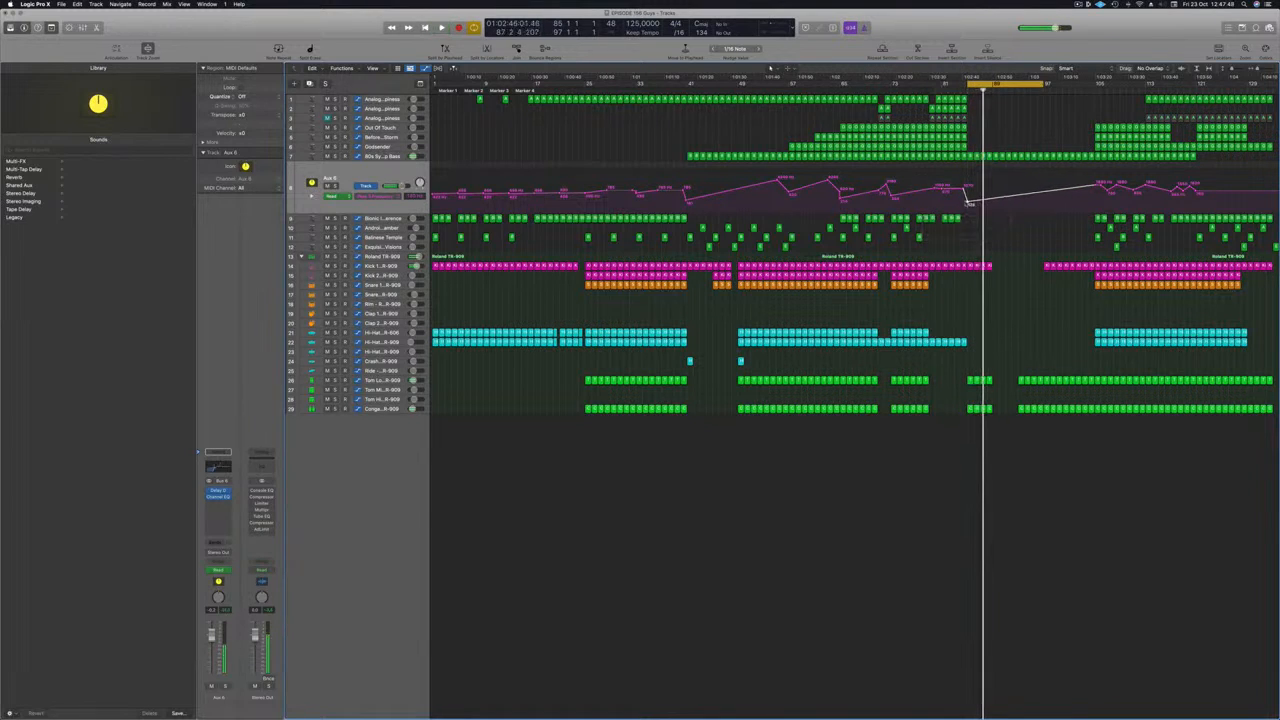
Merge the 80s Synth Pop Bass cutoff automation peaks into a gradual rise across bars 85–97, and return to the Aux 6 track.
left_click(384, 157)
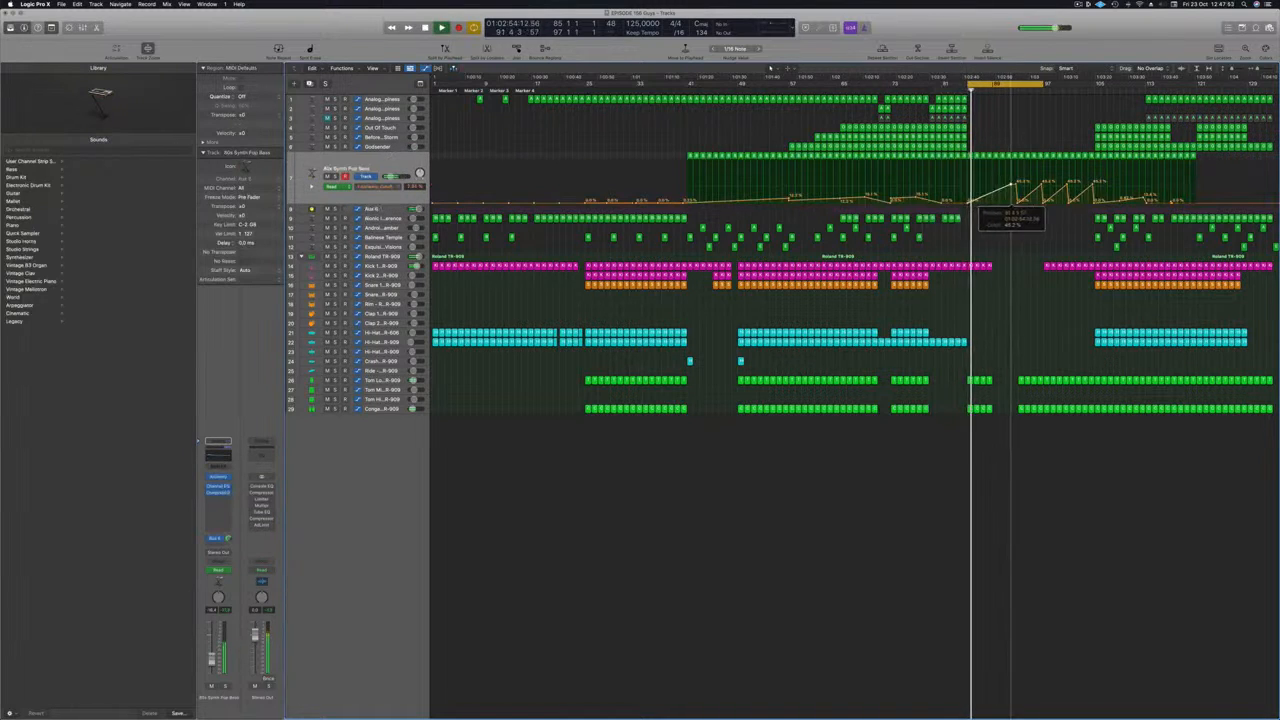
left_click_drag(1053, 184, 1066, 184)
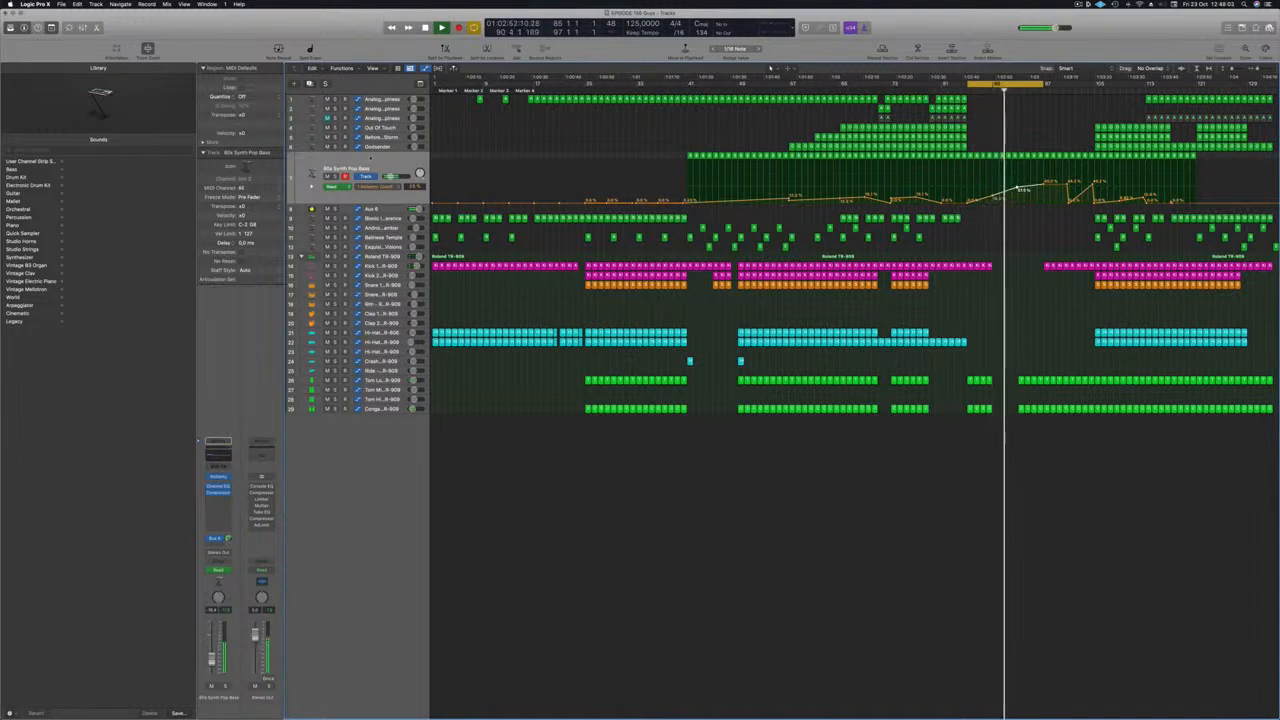
left_click(380, 169)
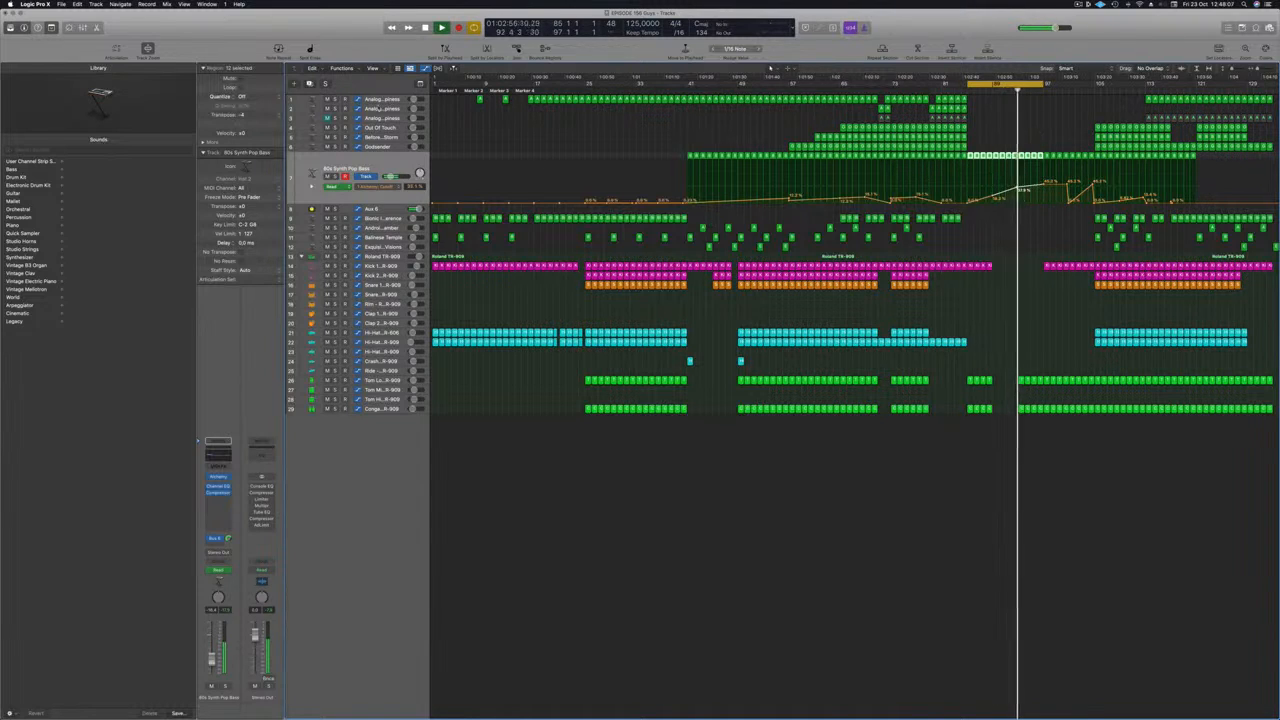
left_click(386, 209)
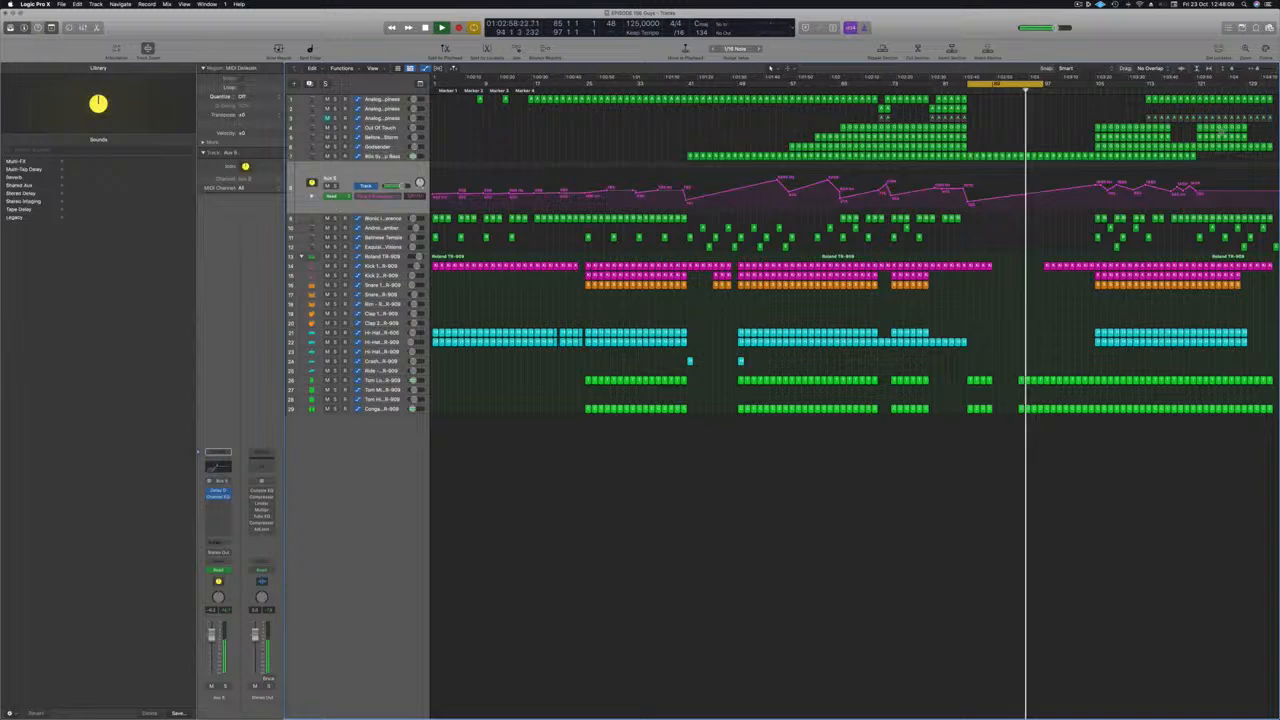
Extend the cycle range to bars 85–105 and copy four track 1 synth regions to bars 97–101 during playback.
left_click(1046, 191)
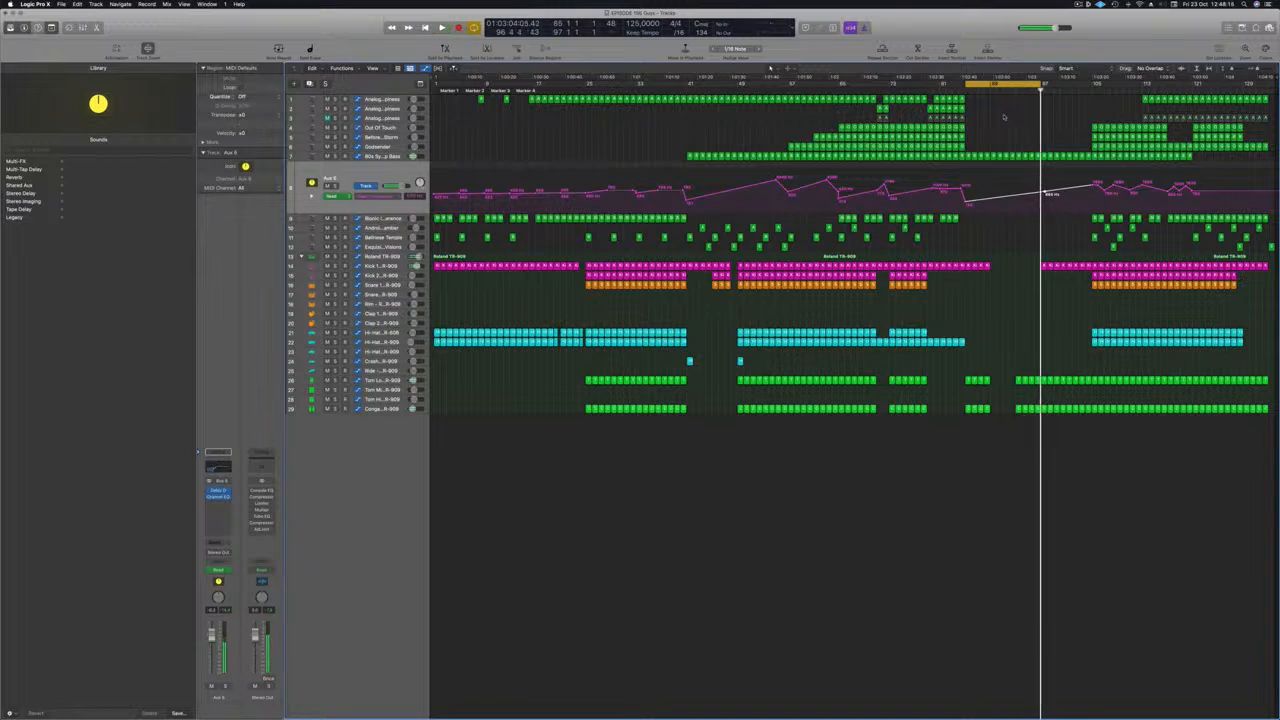
left_click_drag(1039, 84, 1091, 84)
key("space")
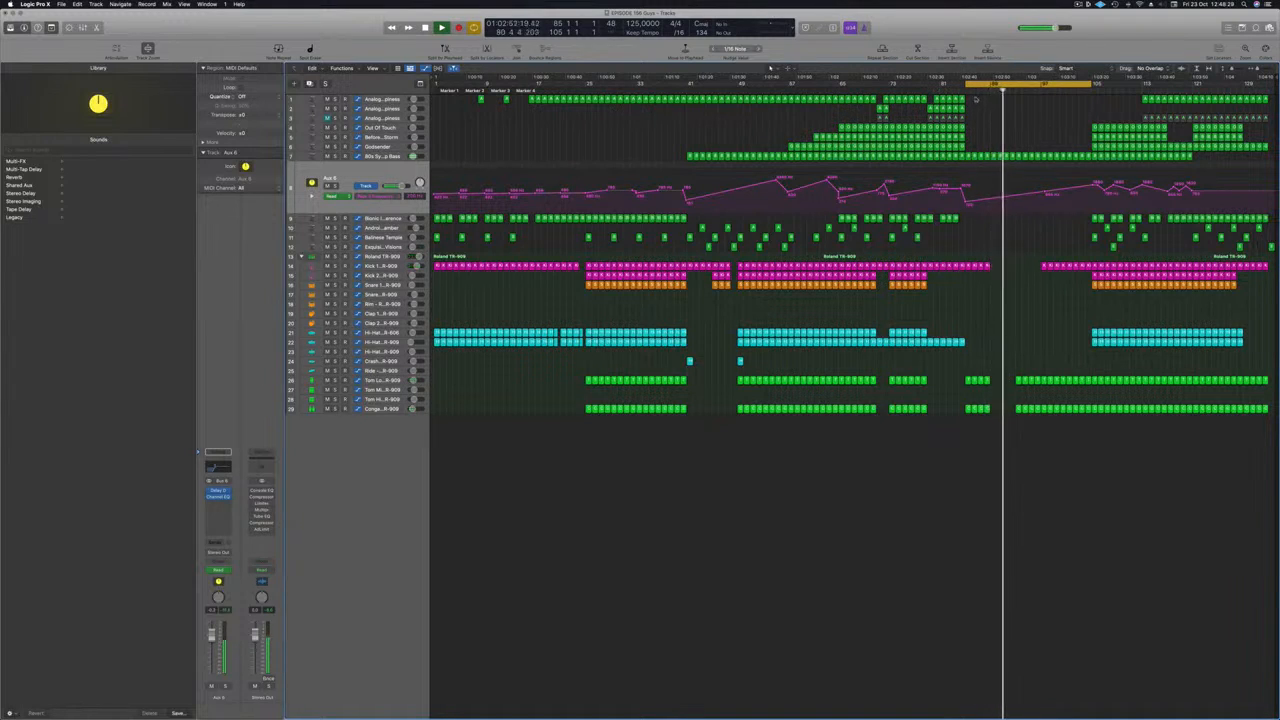
left_click_drag(976, 101, 1050, 102)
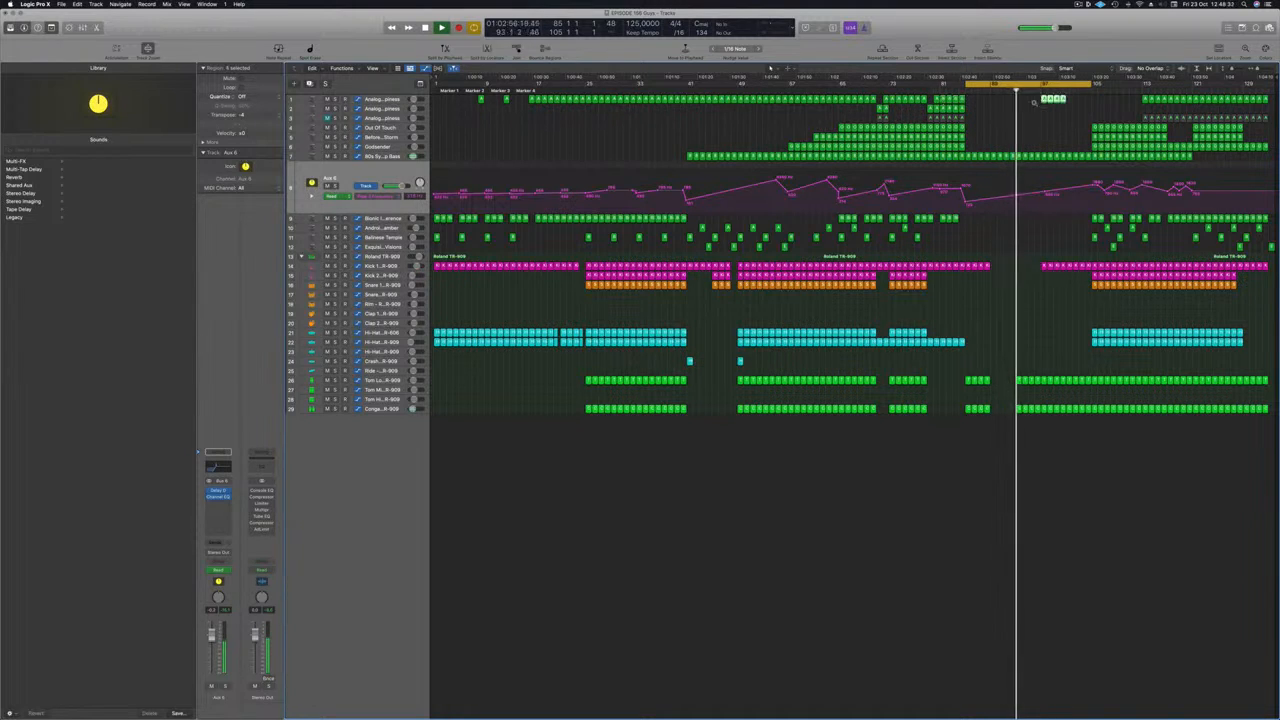
Move the 80s Synth Pop Bass cutoff peak to bar 101 and duplicate the four track 1 synth regions across bars 101–105.
left_click(384, 158)
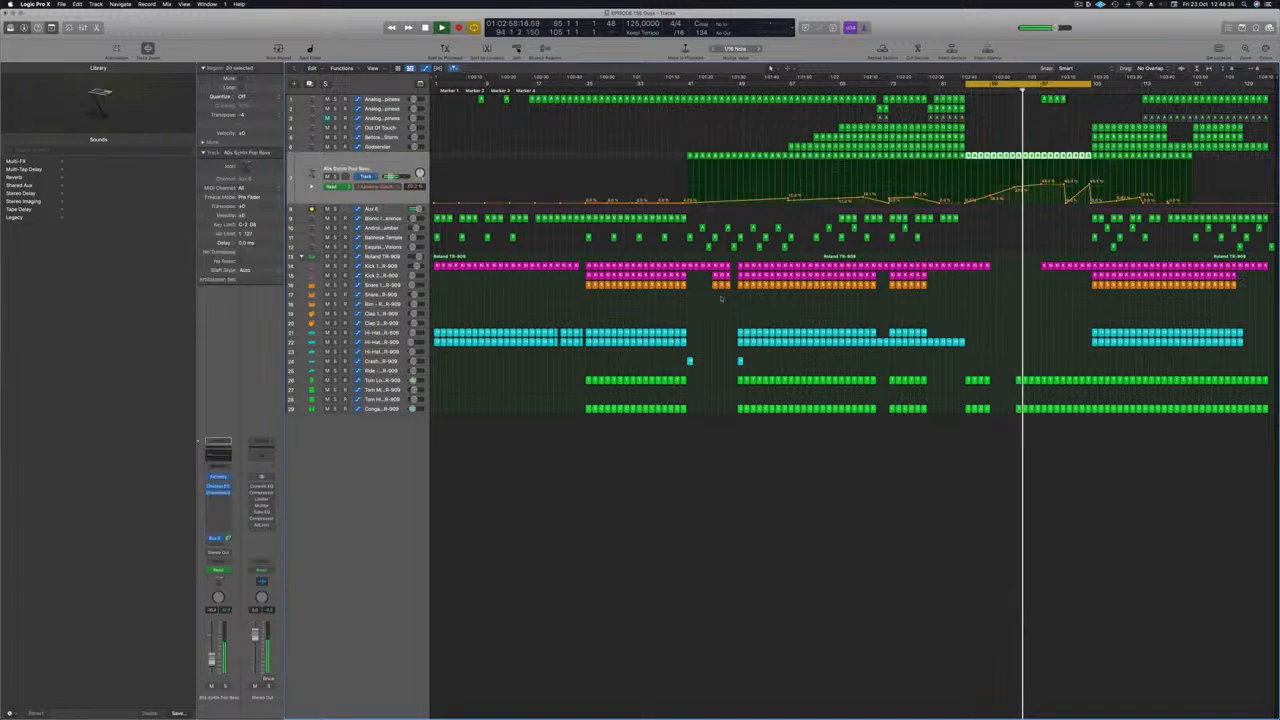
left_click_drag(1041, 185, 1065, 178)
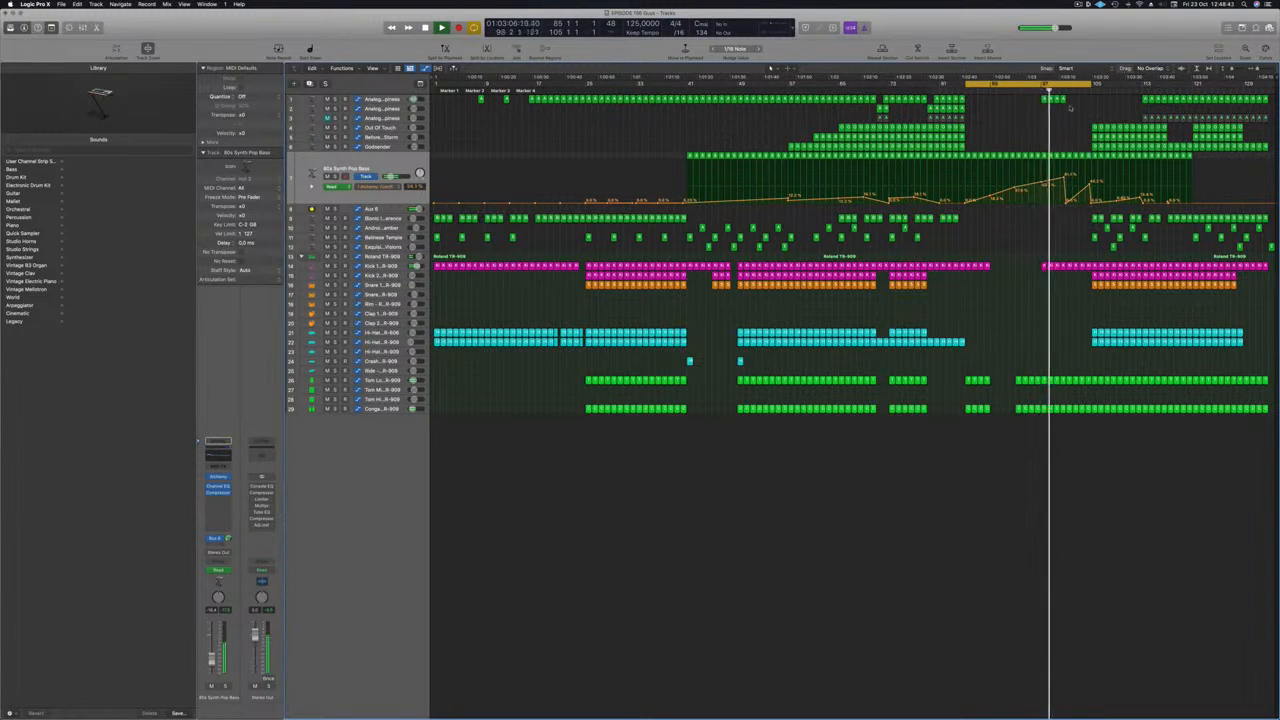
mouse_move(1070, 108)
left_mouse_down()
mouse_move(1043, 100)
mouse_move(1068, 100)
left_mouse_up()
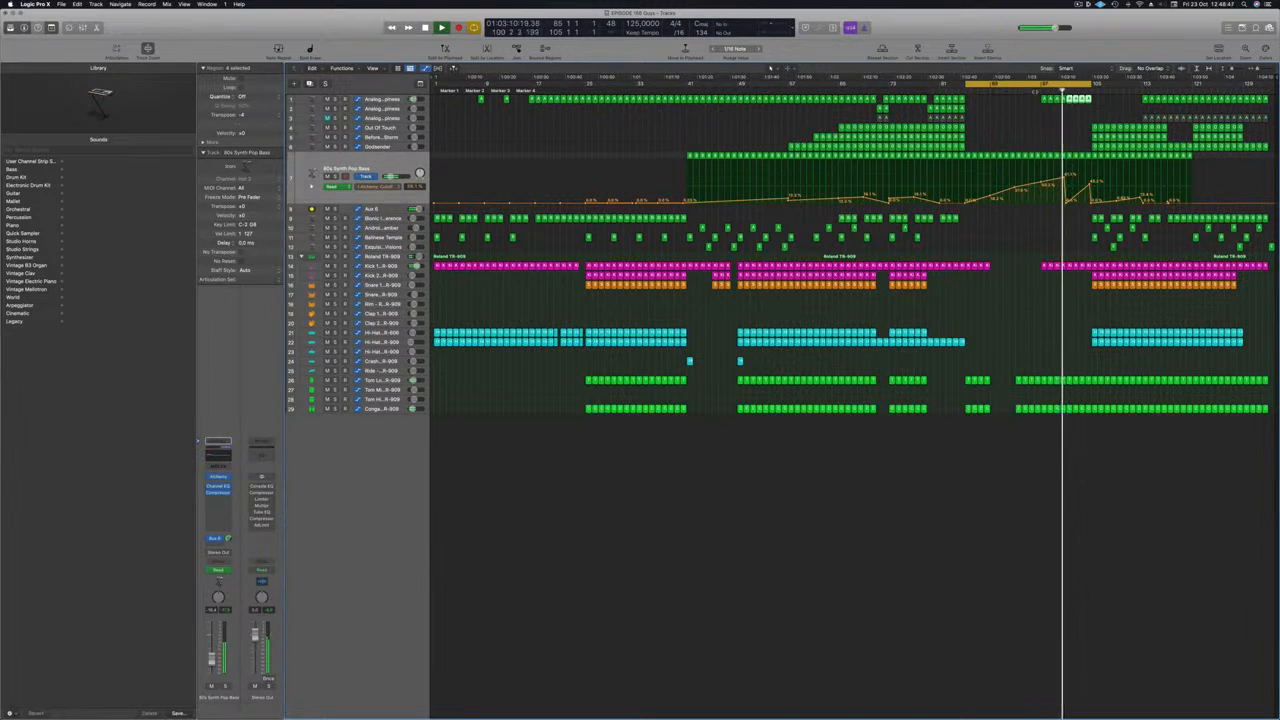
Reshape the 80s Synth Pop Bass cutoff automation into one steady ramp that peaks at bar 105.
left_click(1065, 205)
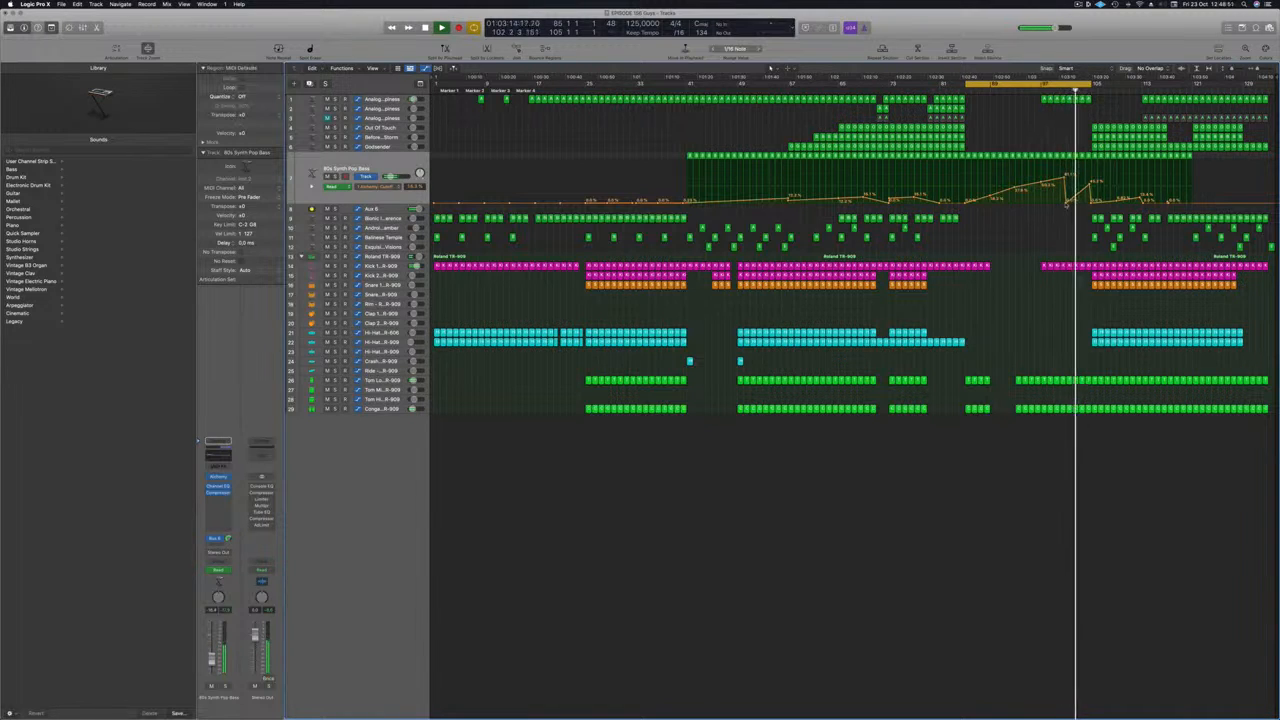
left_click(1066, 204)
left_click_drag(1090, 186, 1089, 162)
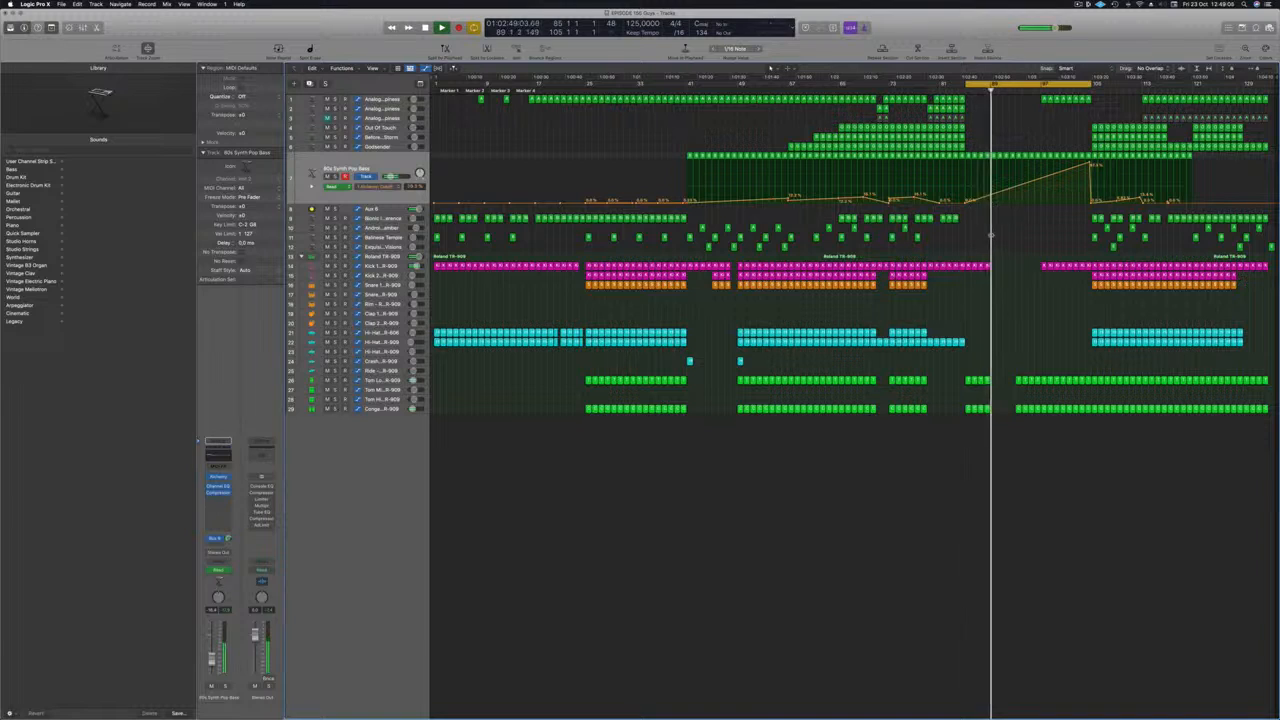
Draw Roland TR-909 high cut frequency automation rising to a peak near bar 101, with a short second peak just before bar 105.
left_click(368, 259)
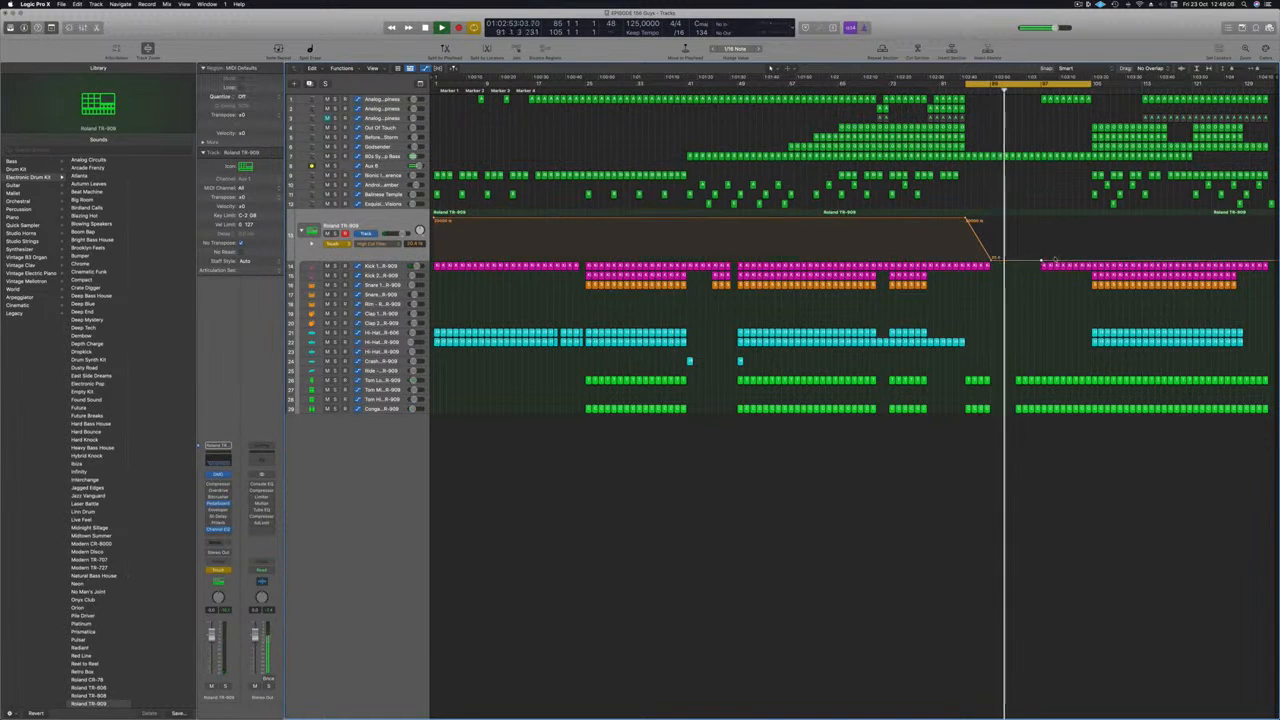
left_click_drag(1068, 258, 1089, 239)
key("super+Right")
left_click(1128, 239)
key("super+Right")
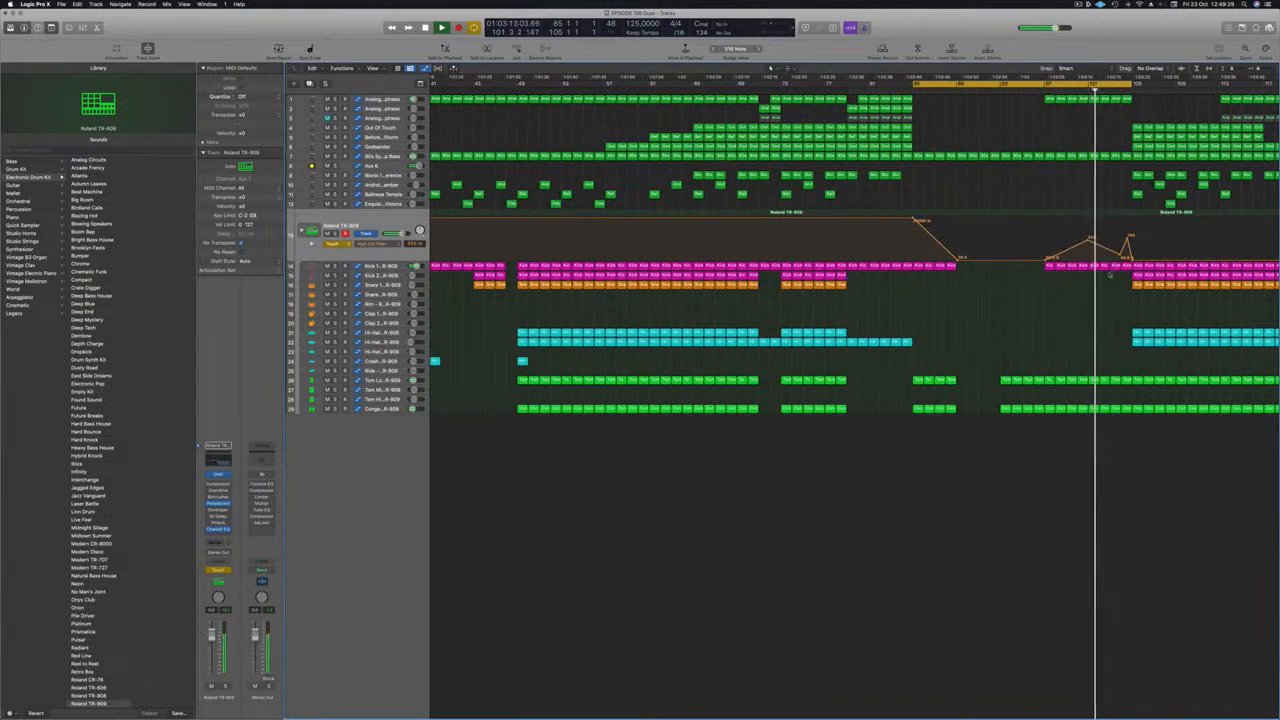
Open the Kick 1 region at bar 103 in the Piano Roll and duplicate its four notes halfway between the existing hits.
left_click(1112, 266)
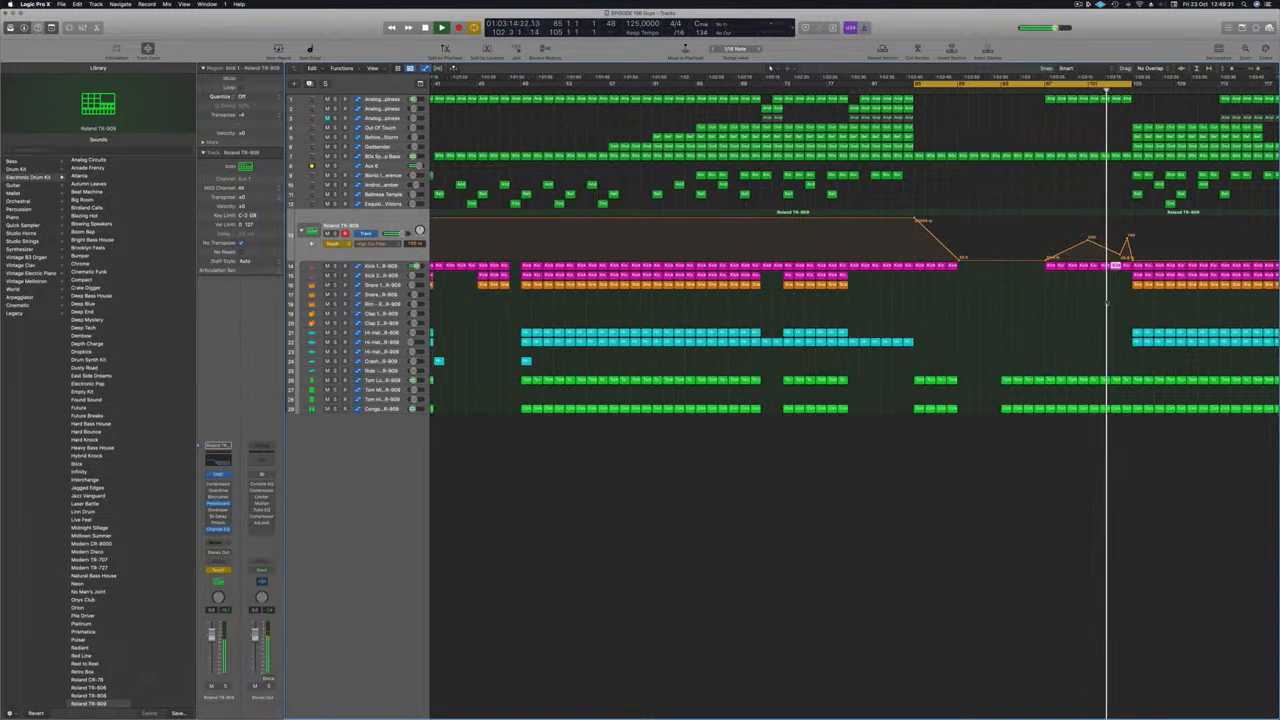
key("e")
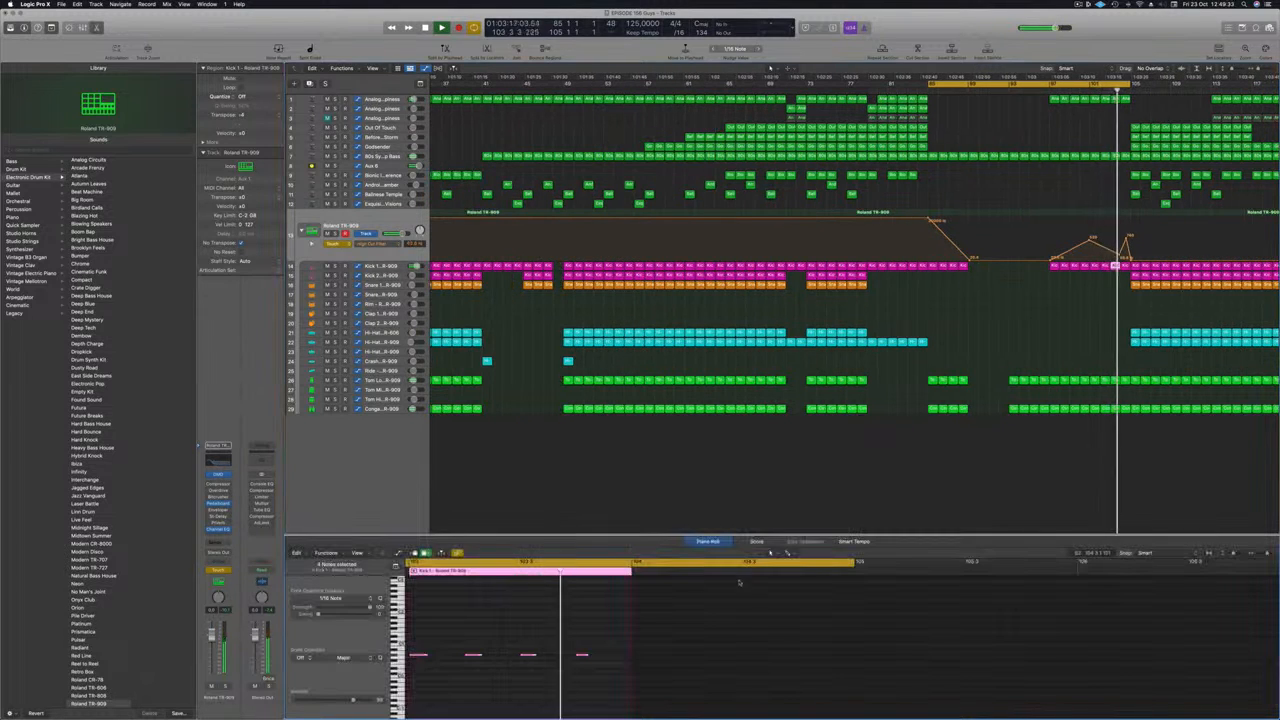
scroll(575, 648, "left", 4)
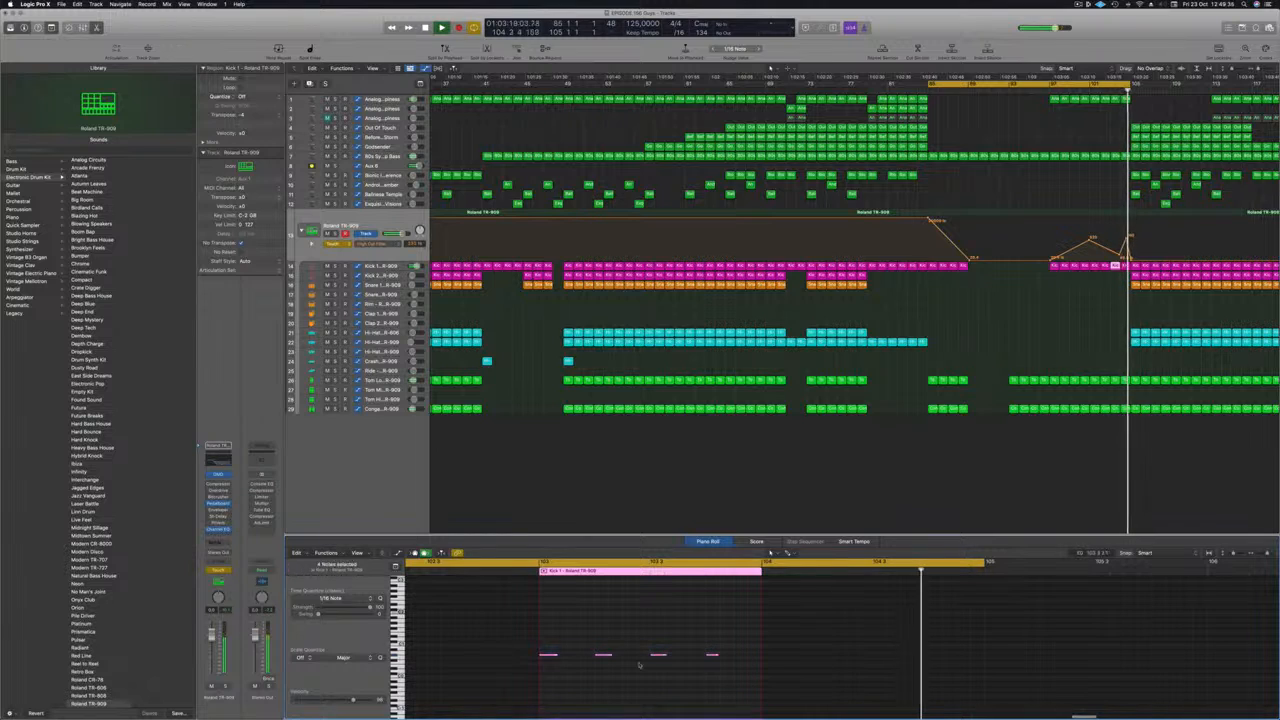
left_click_drag(552, 656, 568, 662)
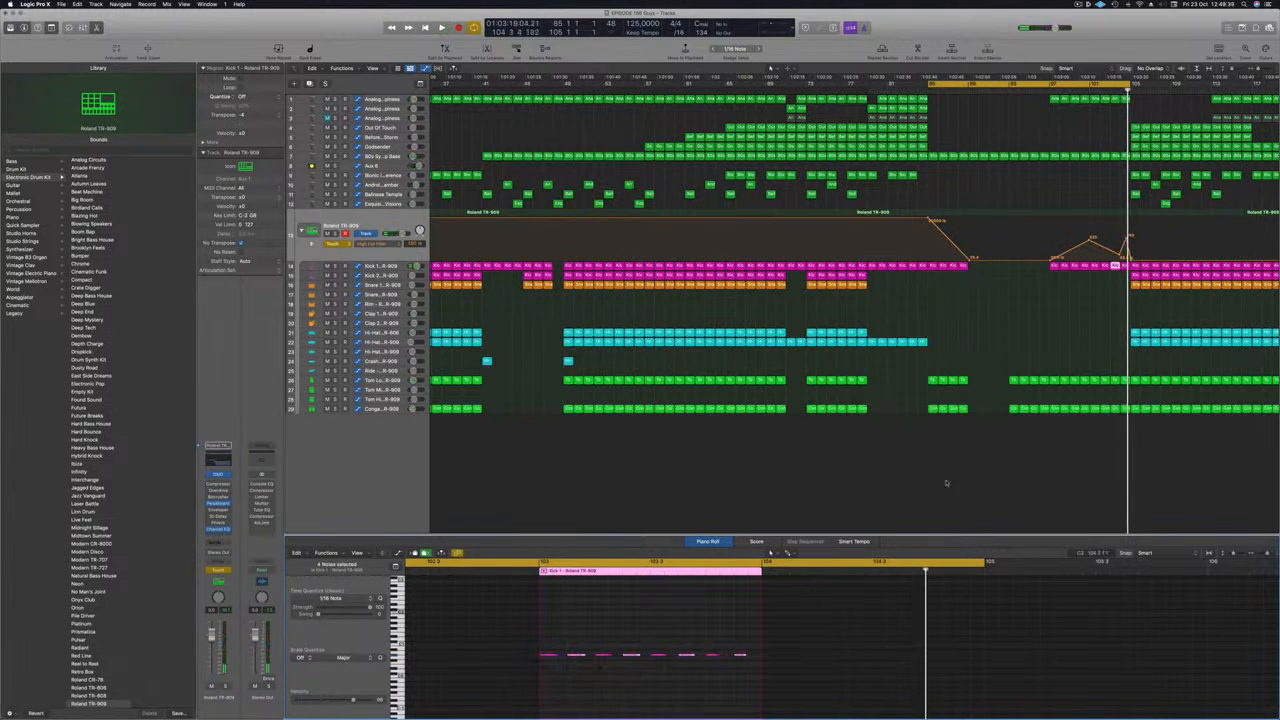
Build a faster kick roll in the Kick 1 region at bar 104 by duplicating its notes twice into the gaps.
left_click(1124, 265)
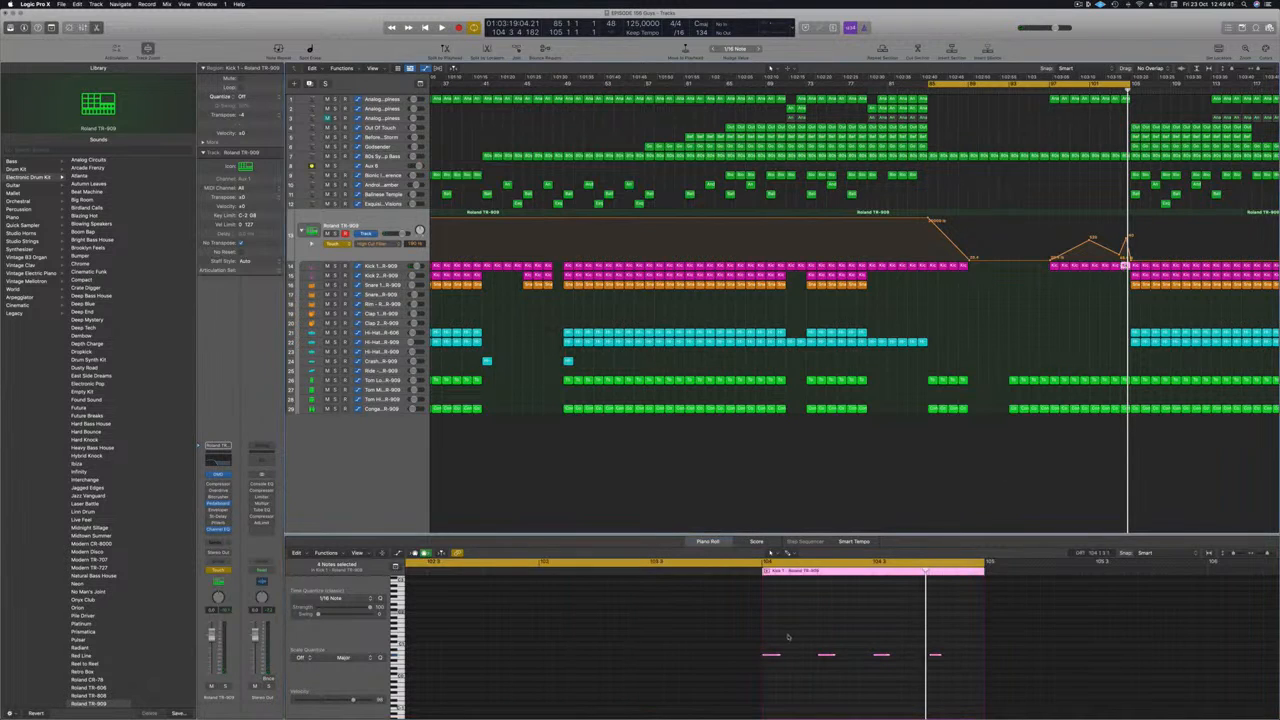
left_click(865, 678)
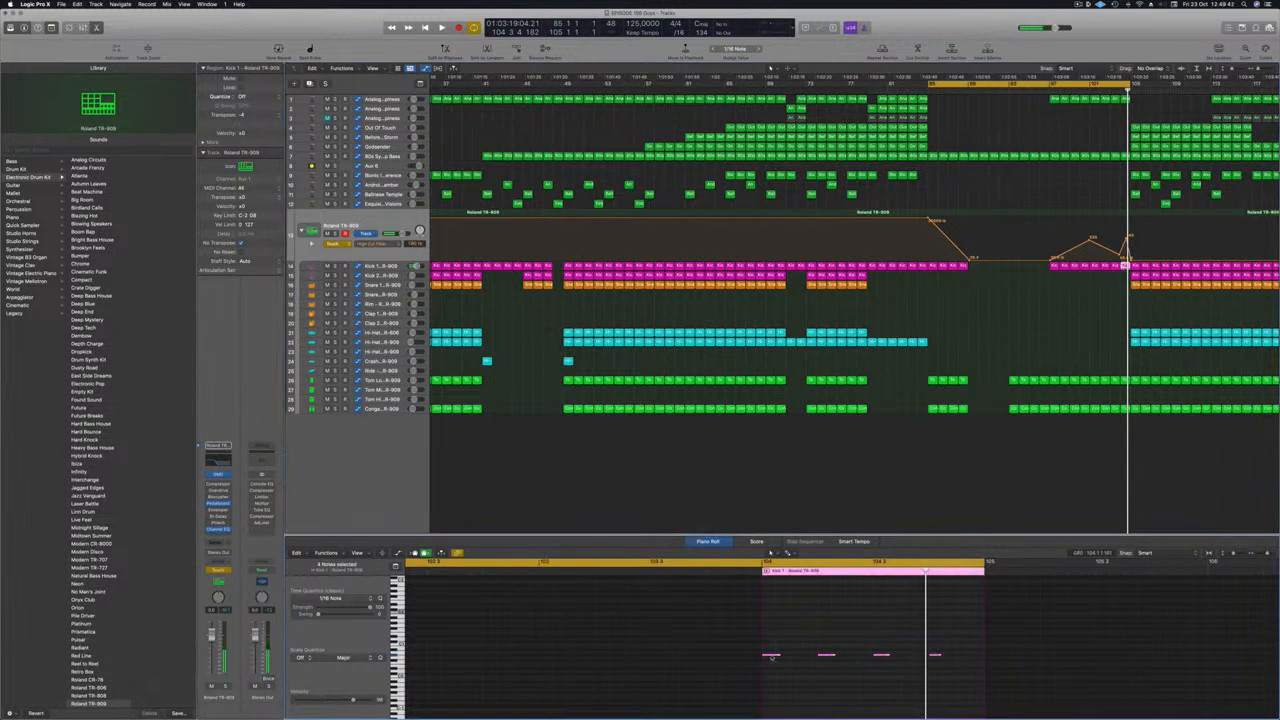
left_click_drag(771, 657, 786, 663)
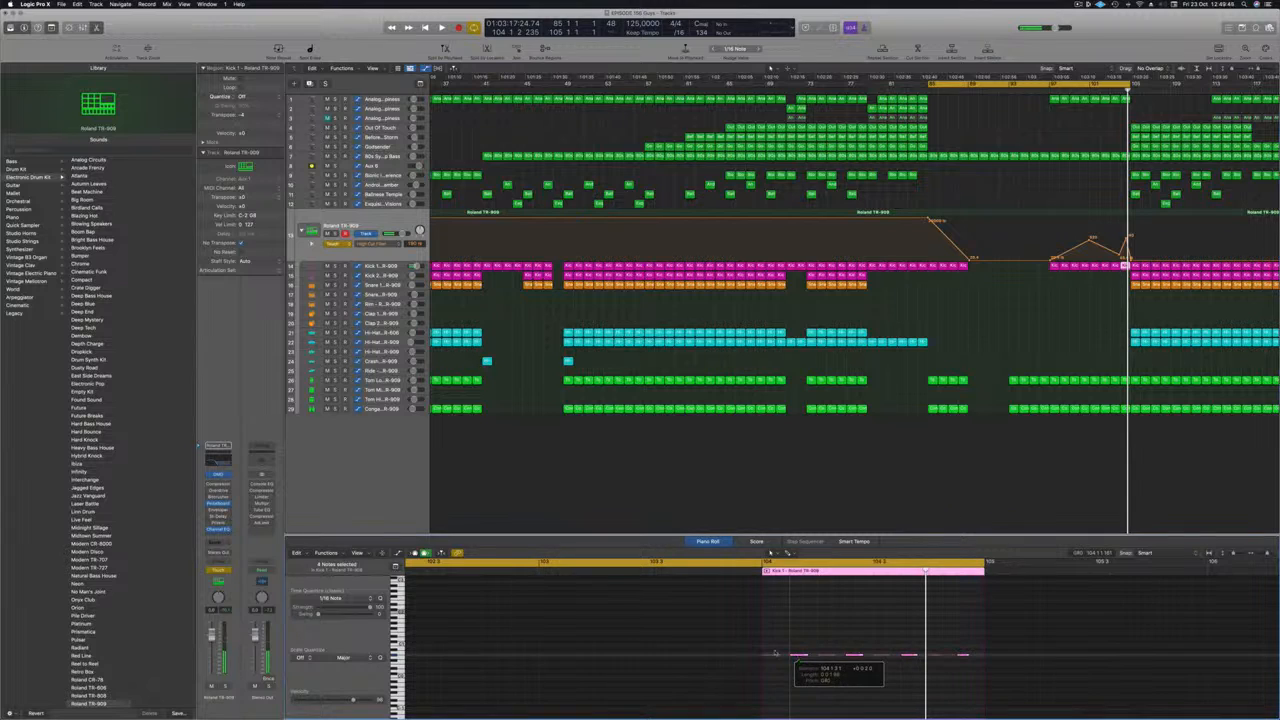
left_click_drag(761, 649, 983, 660)
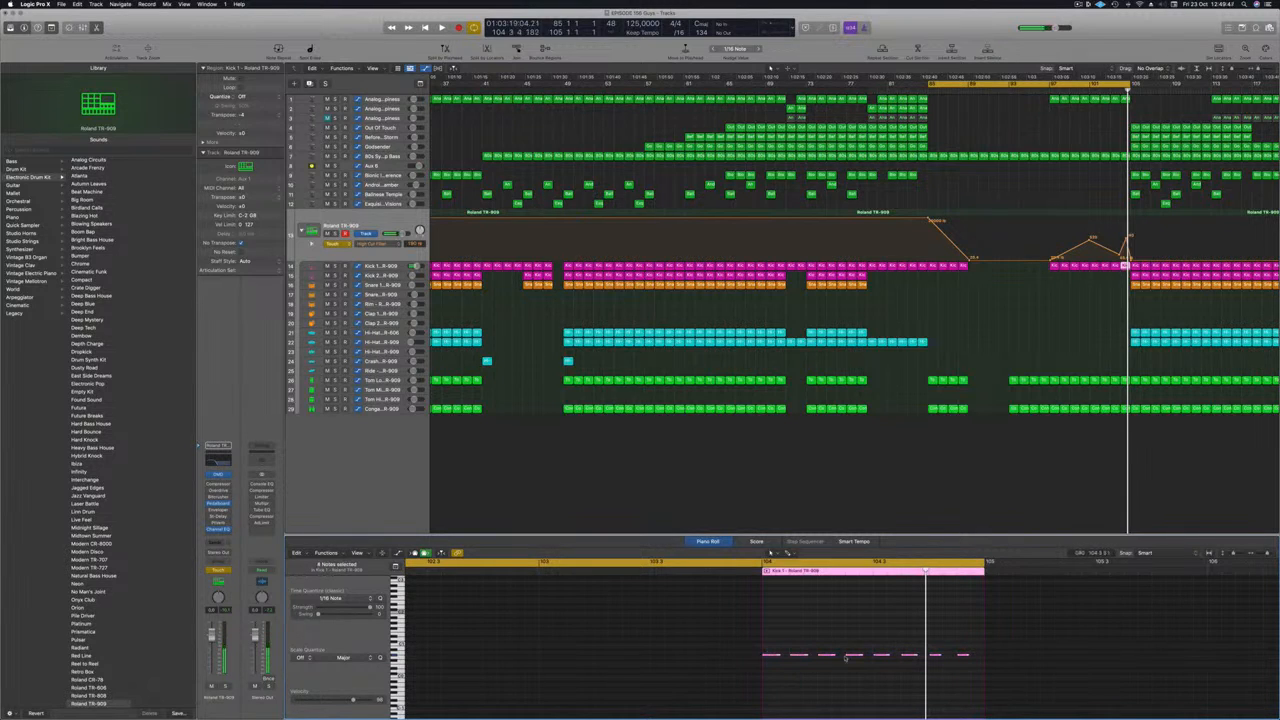
left_click_drag(776, 655, 769, 656)
left_click_drag(770, 656, 783, 661)
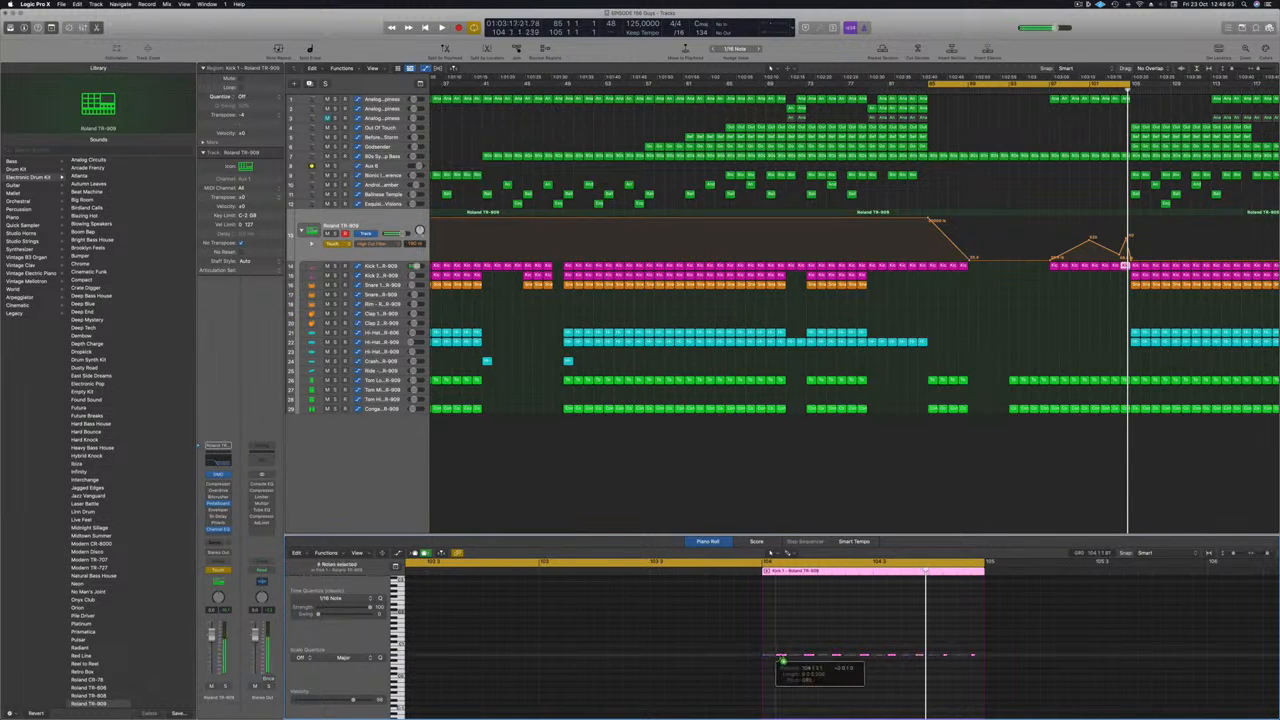
Loop bars 97–105 and raise the TR-909 high cut automation's peak at bar 101 and the dip before bar 105.
key("space")
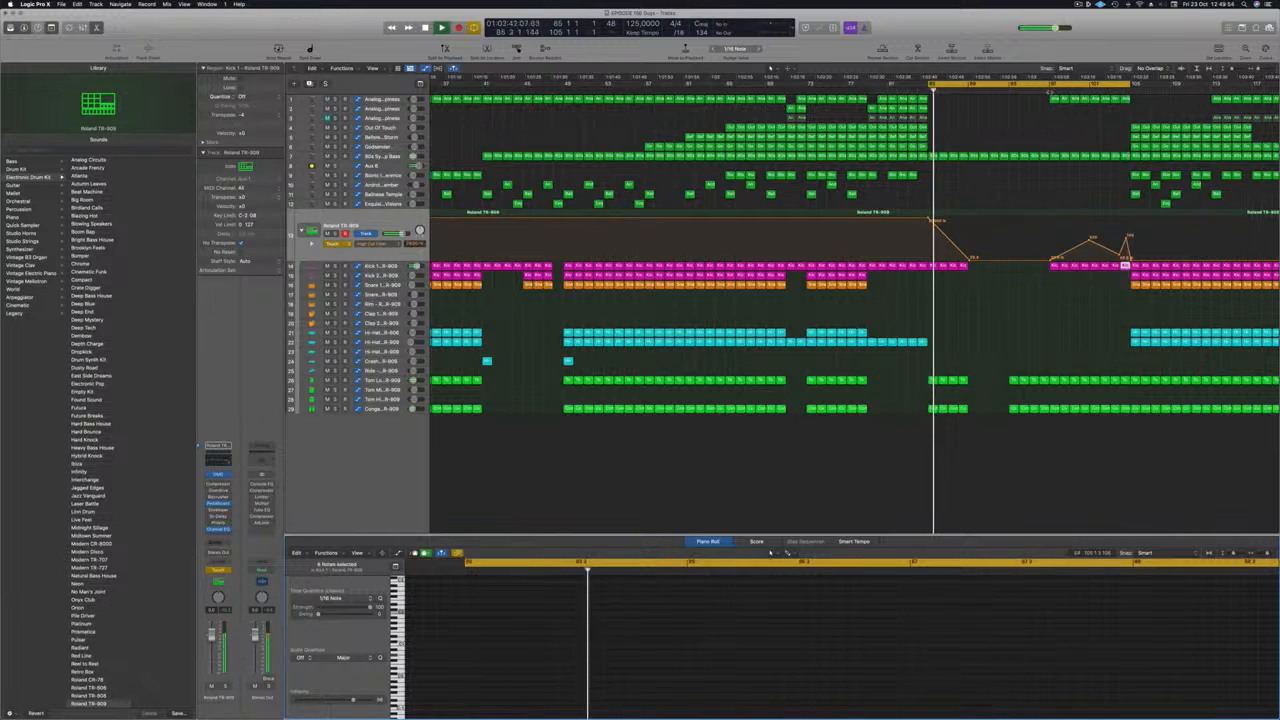
key("c")
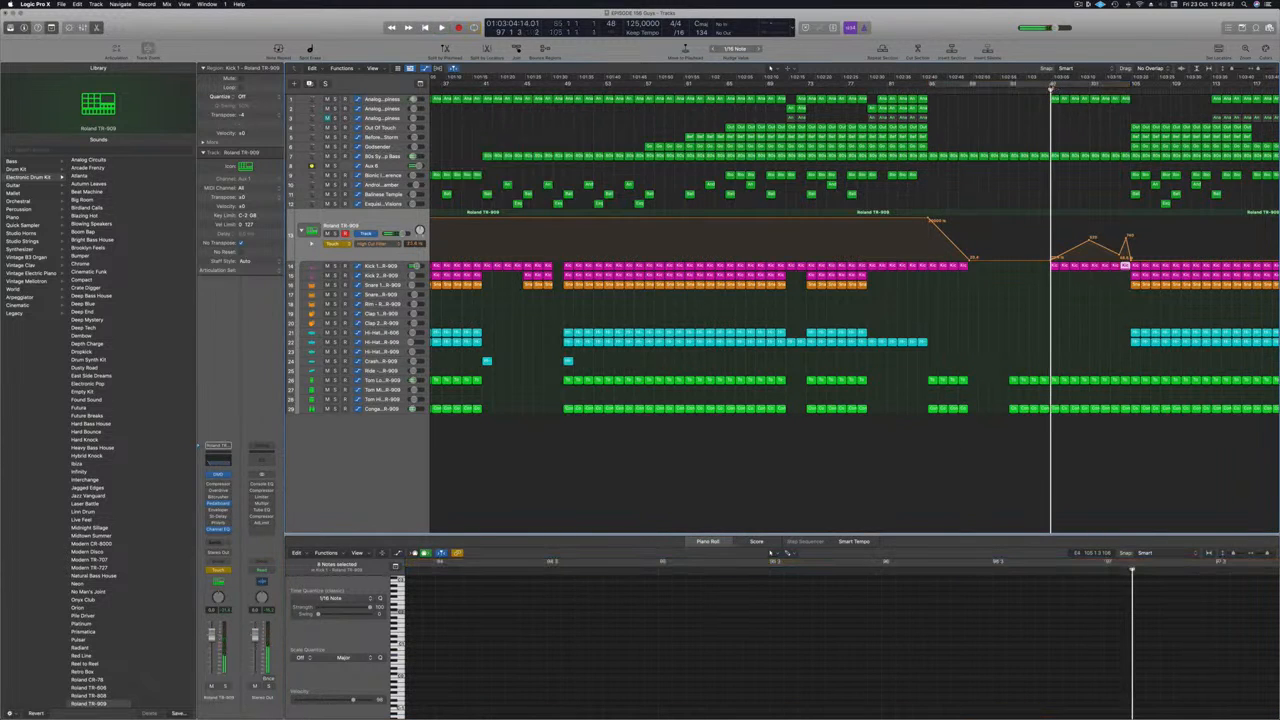
key("c")
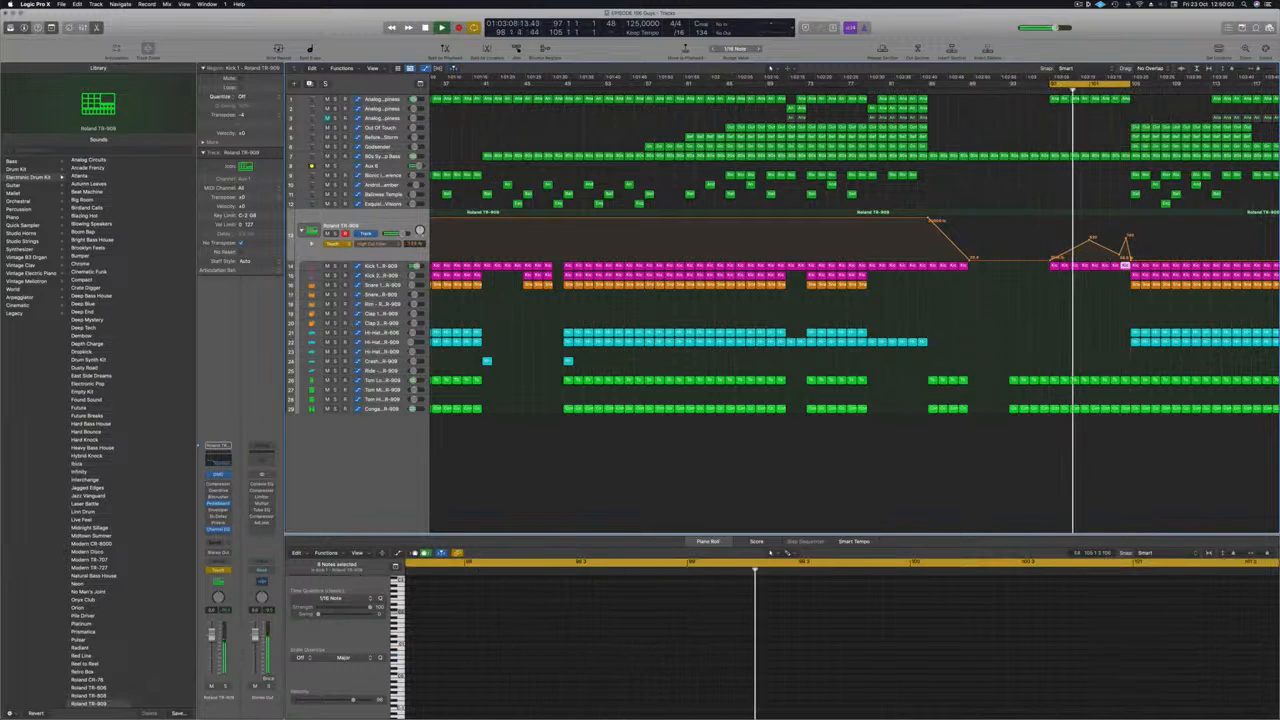
left_click_drag(1089, 239, 1091, 228)
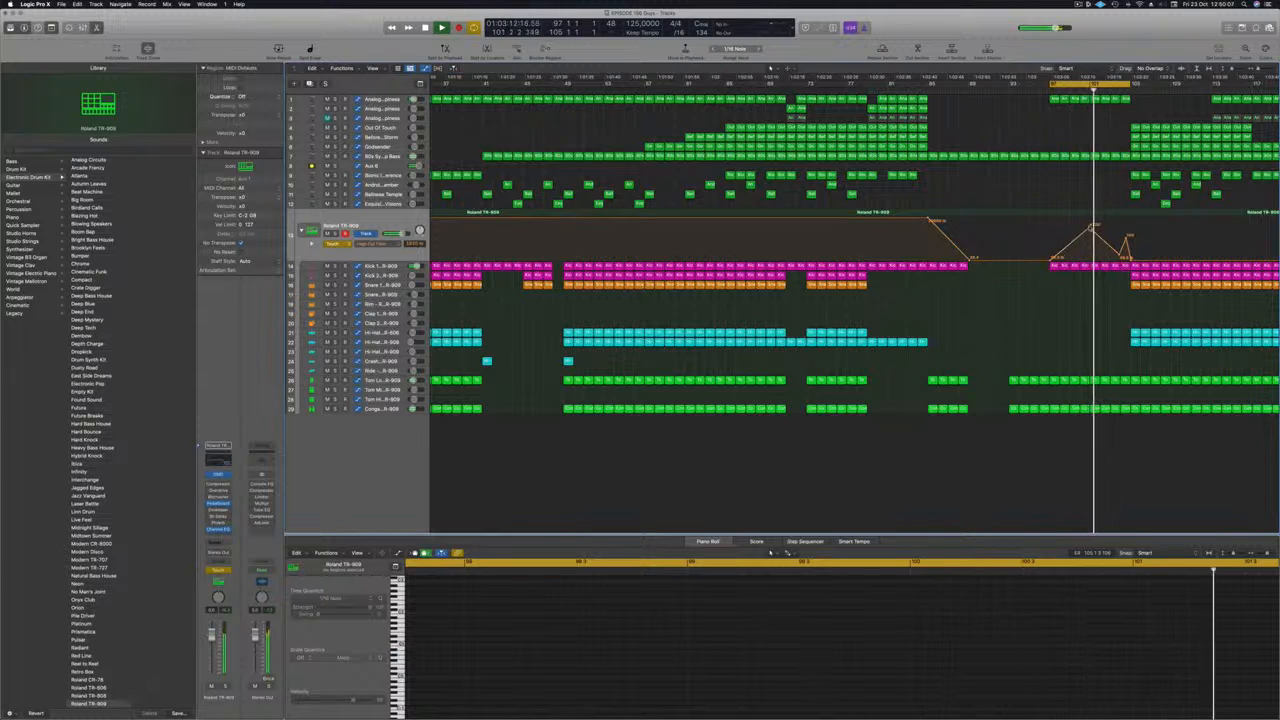
left_click_drag(1091, 228, 1090, 230)
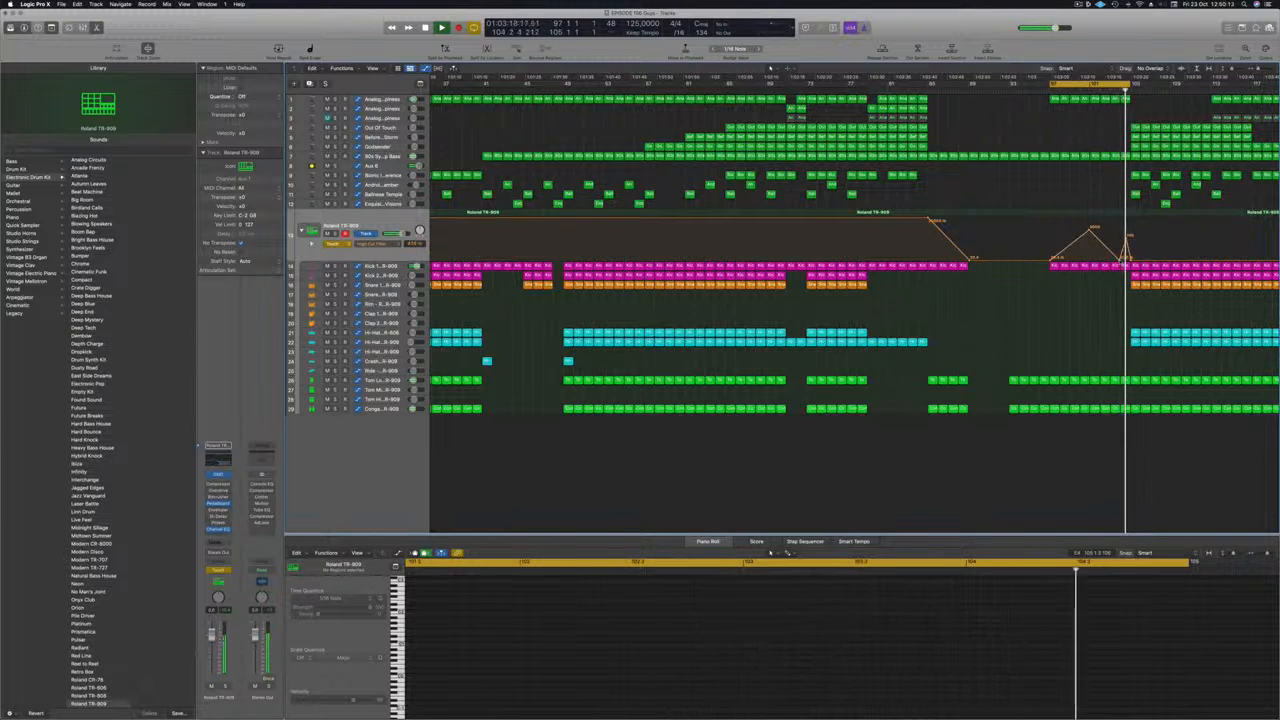
left_click_drag(1119, 260, 1121, 246)
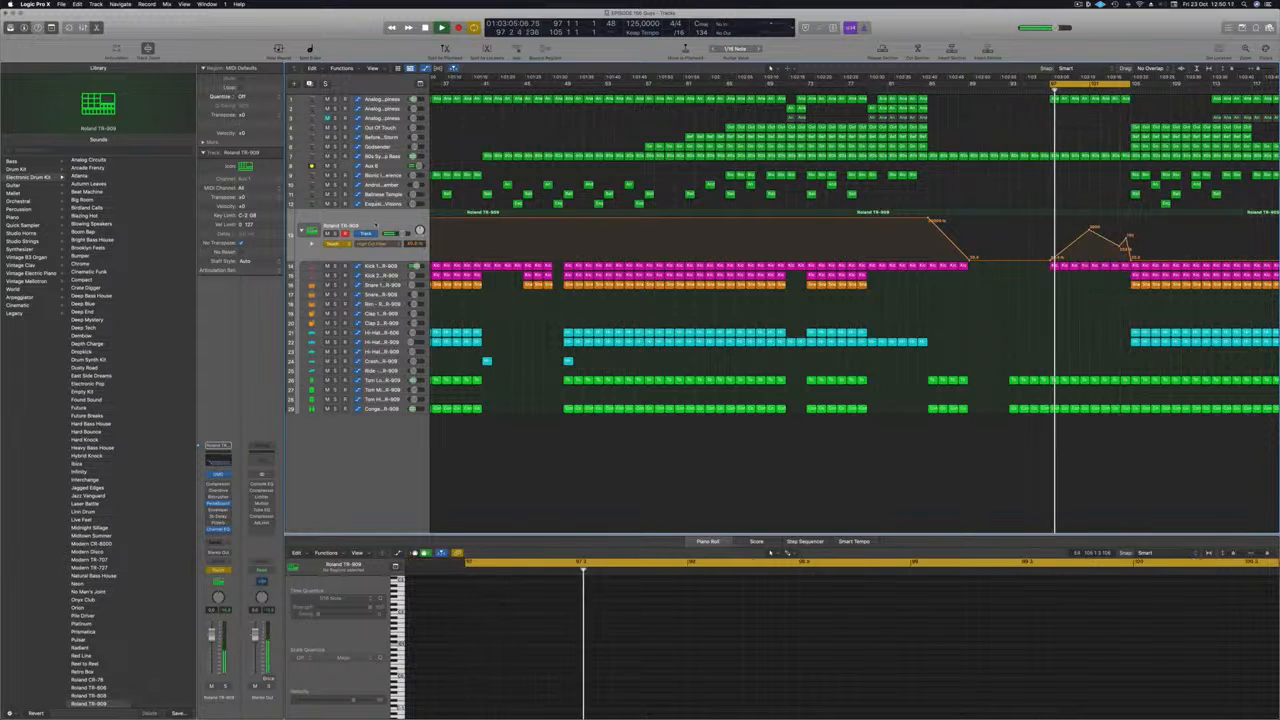
Open the Roland TR-909's Channel EQ and set the track's automation mode to Read.
left_click(218, 529)
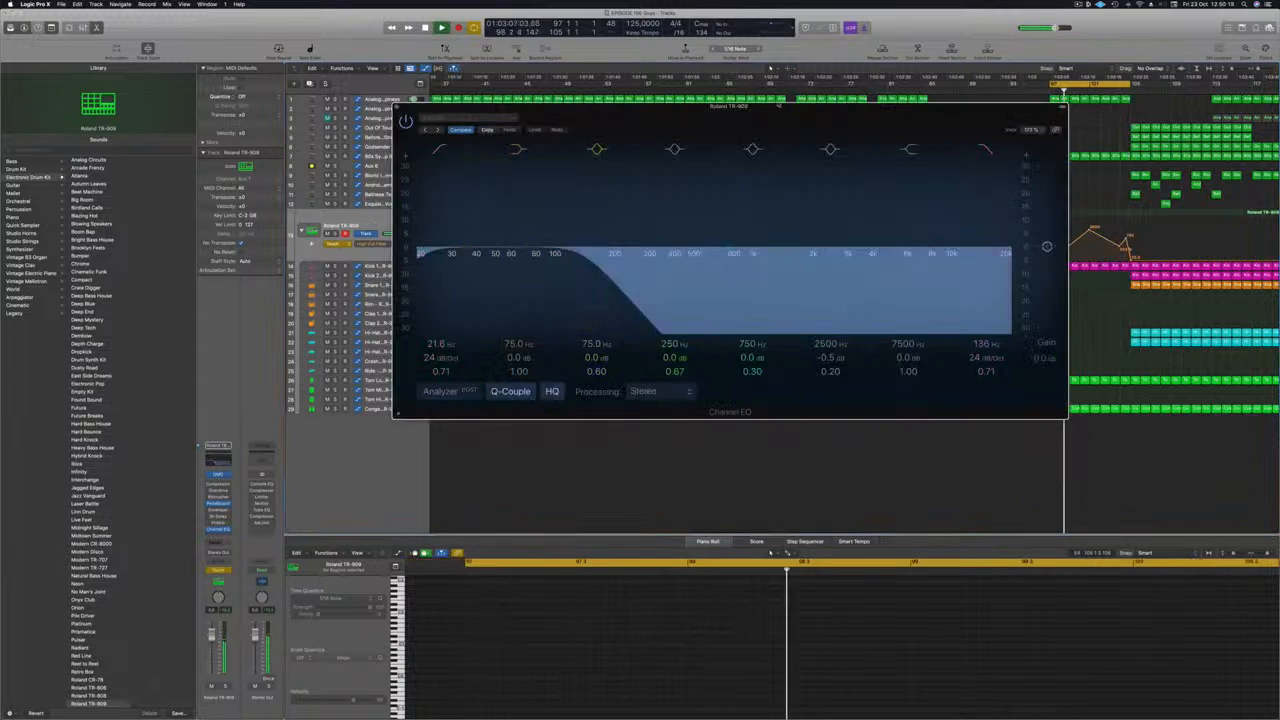
left_click_drag(778, 106, 835, 299)
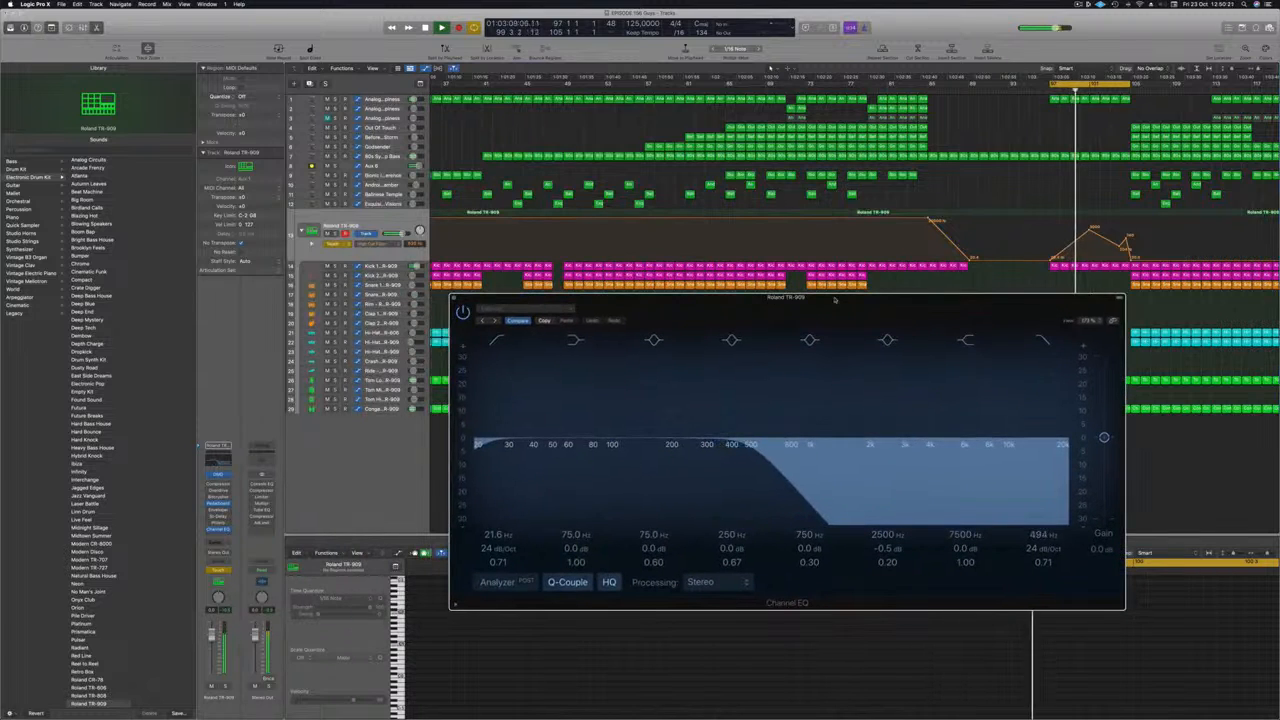
left_click(334, 243)
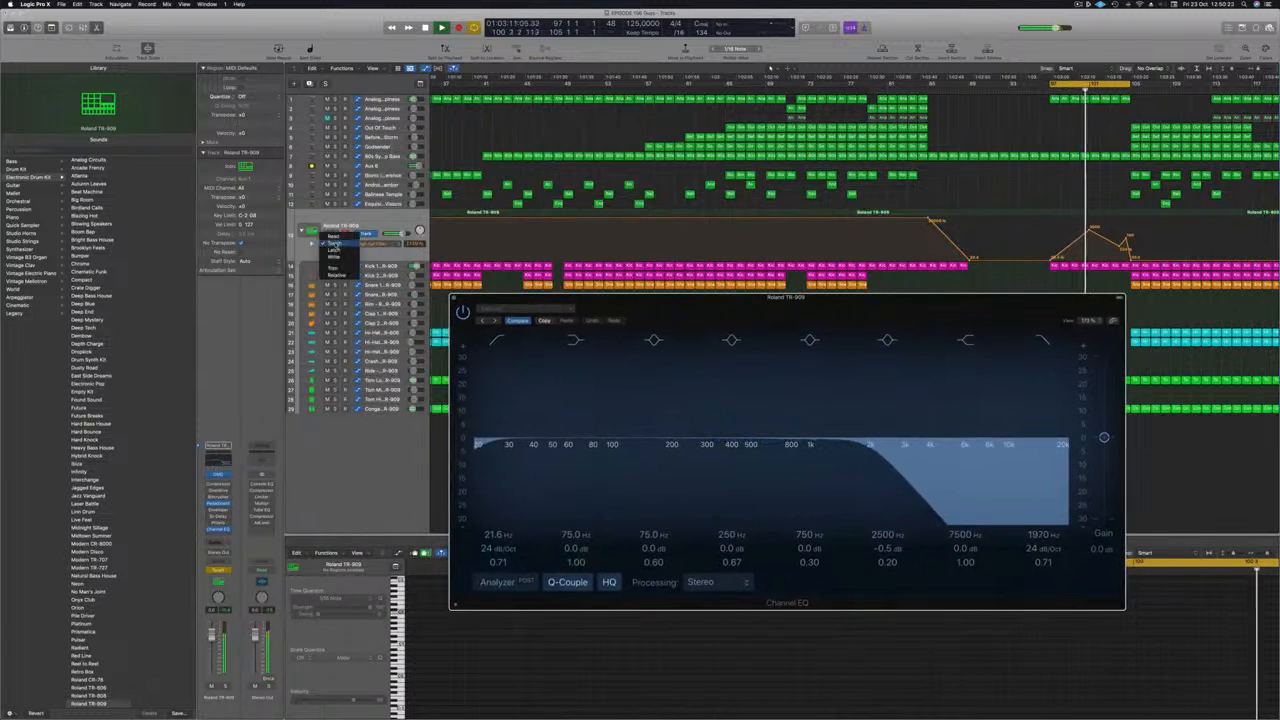
left_click(333, 236)
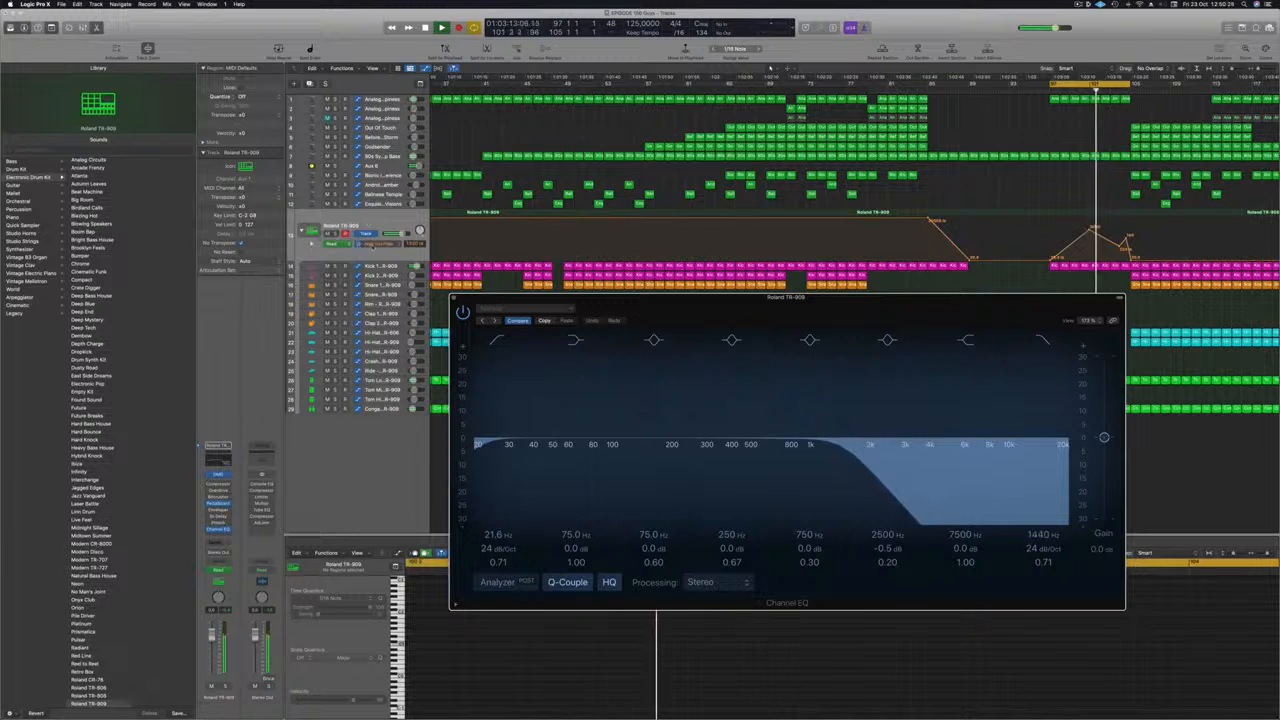
left_click(373, 245)
left_click(373, 245)
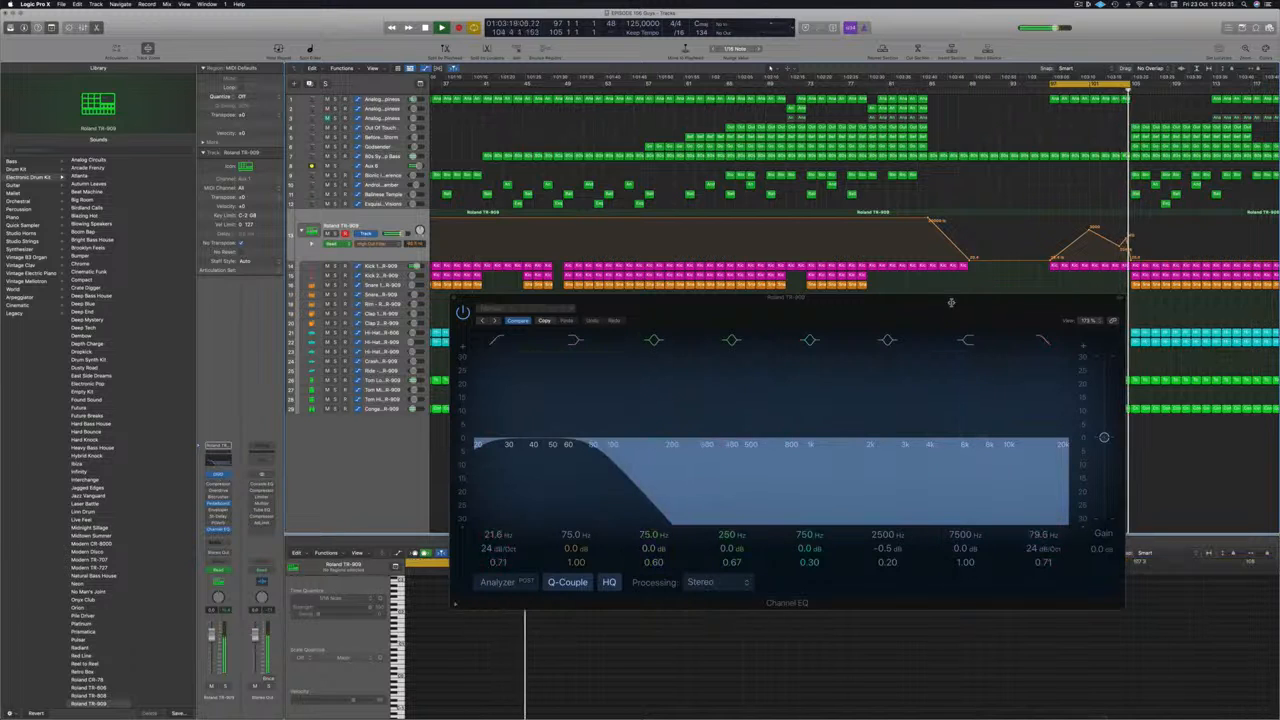
Delete the drum regions across bars 105–107 and return the TR-909 high cut automation to 20000 Hz at bar 105.
left_click_drag(951, 302, 863, 372)
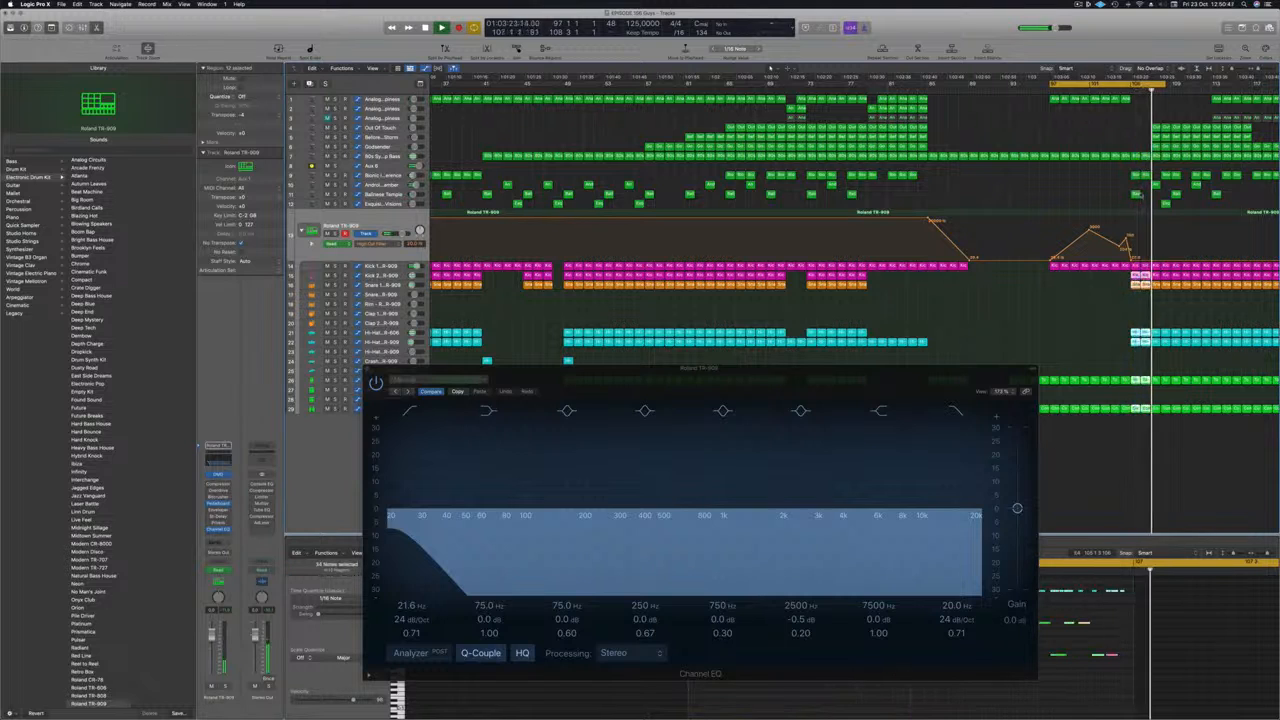
key("Delete")
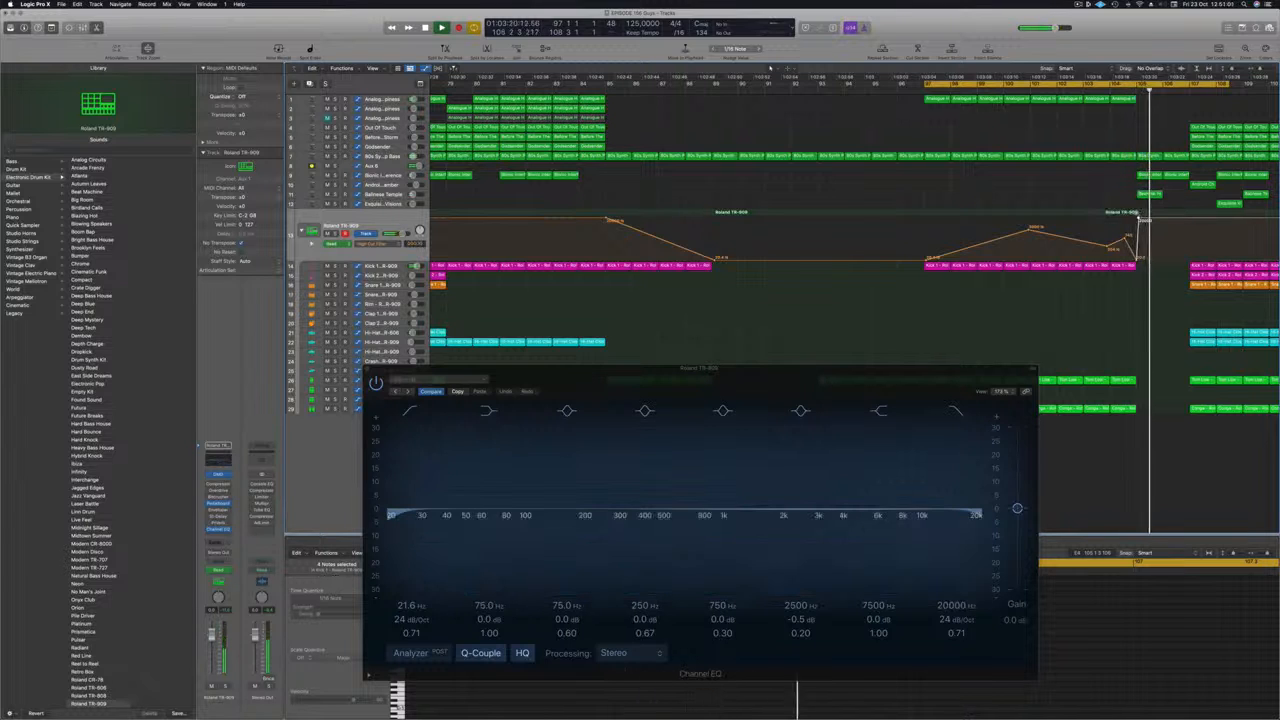
Close the Channel EQ and copy the crash track's region from bar 49 to bar 107.
scroll(1119, 210, "down", 8)
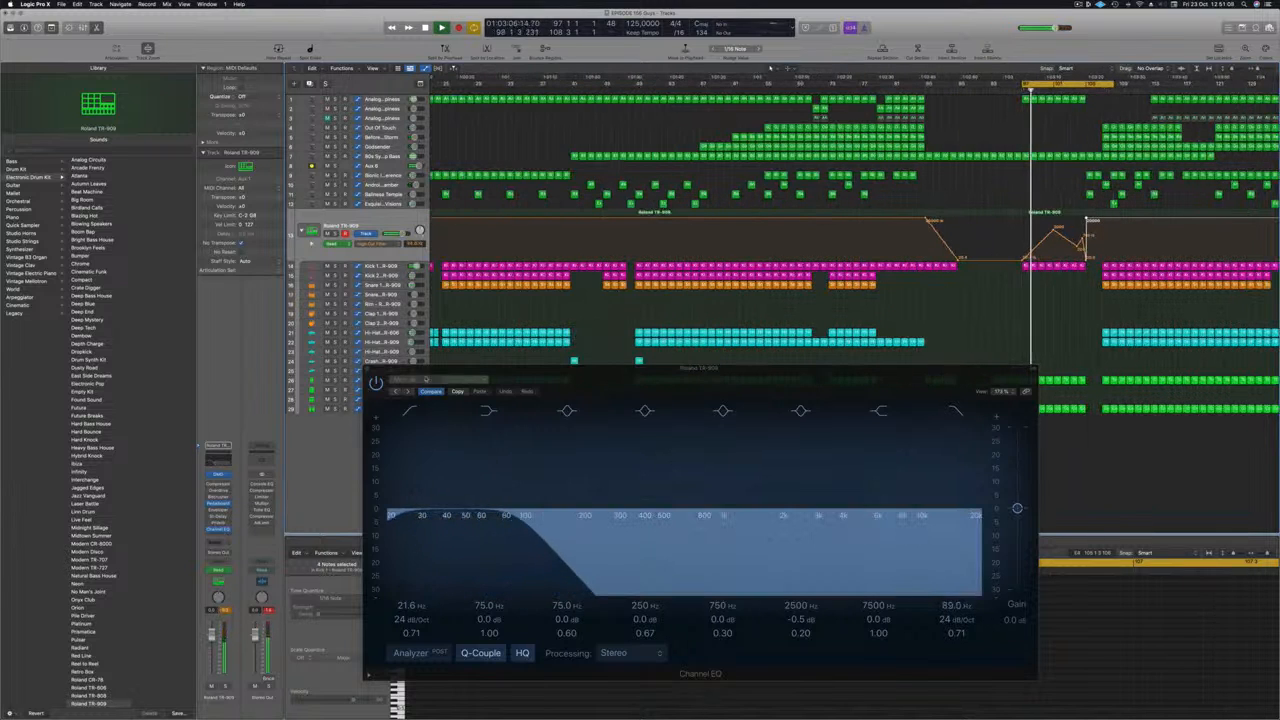
left_click(369, 370)
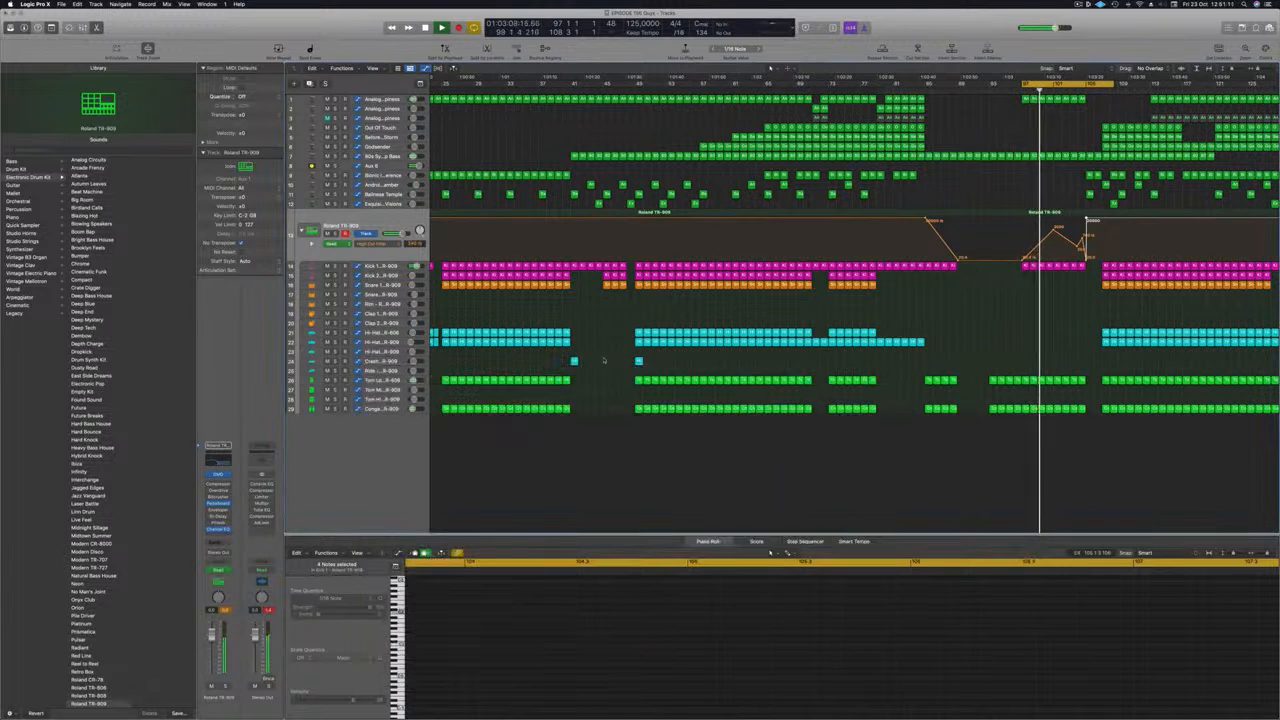
left_click_drag(638, 361, 1107, 356)
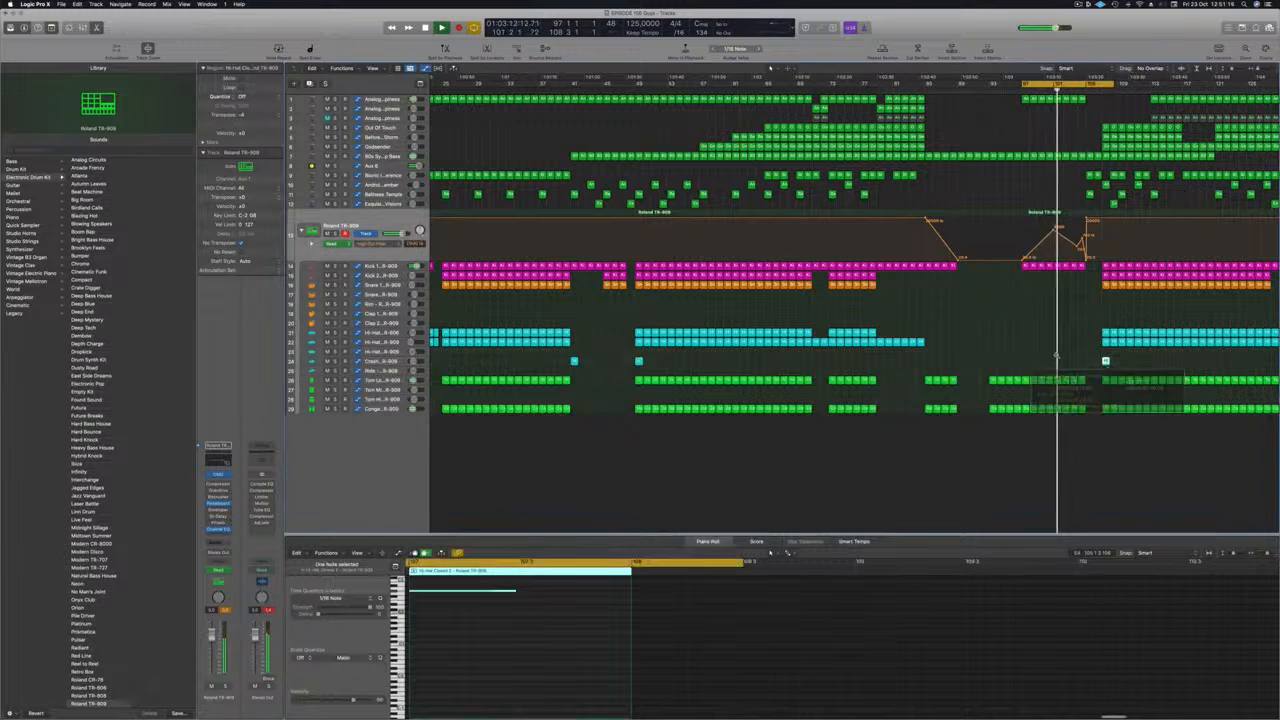
Play the loop and examine the automation of the 80s Synth Pop Bass and Aux 6 tracks through the build-up.
key("super+Right")
key("super+Right")
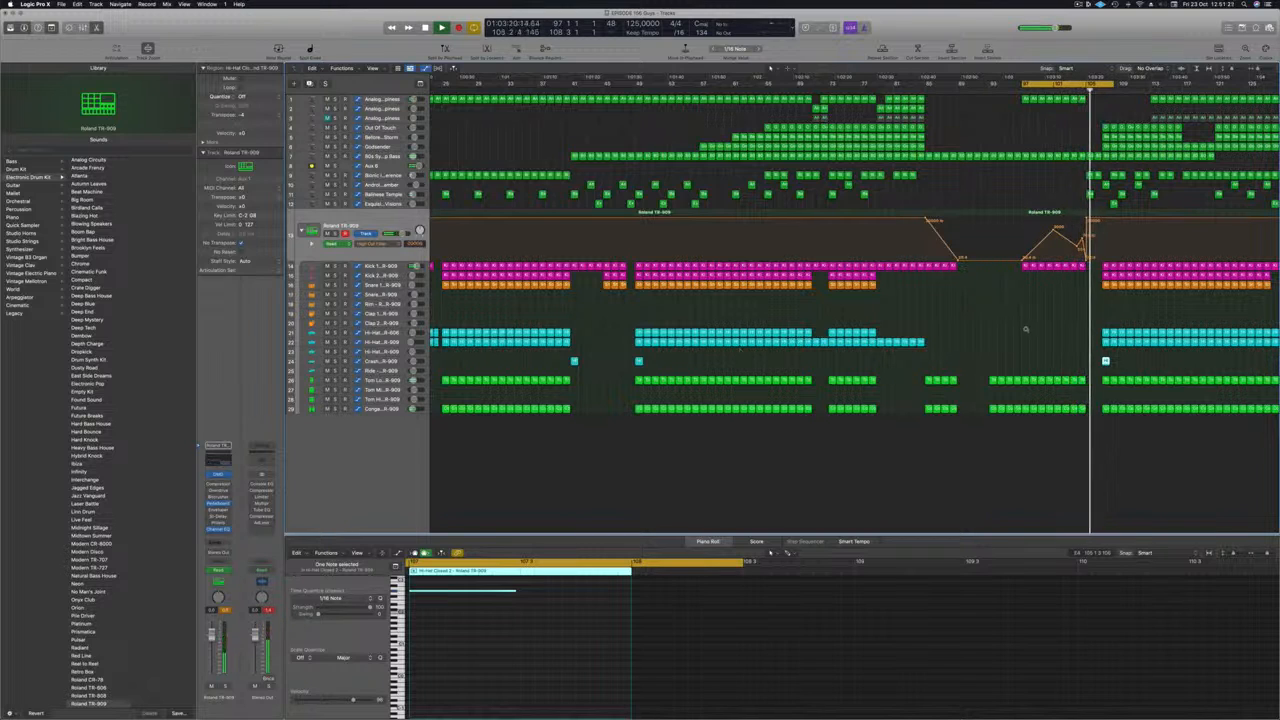
key("super+Right")
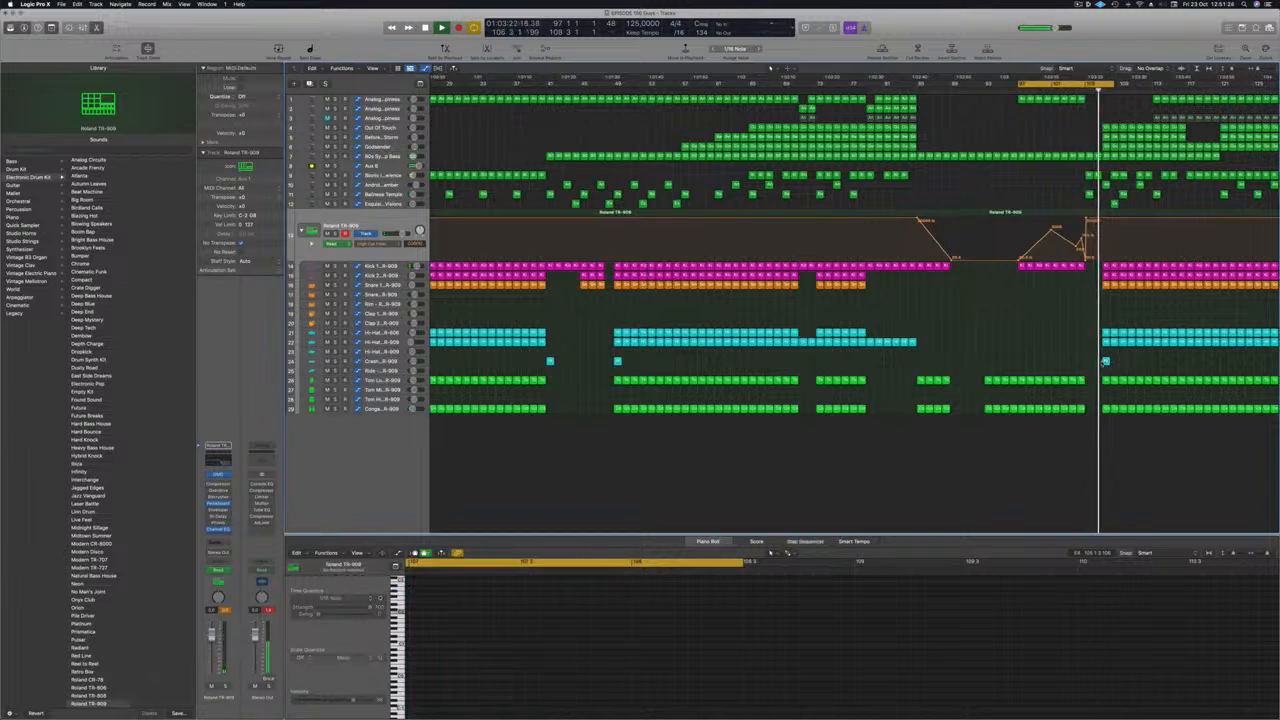
key("super+Left")
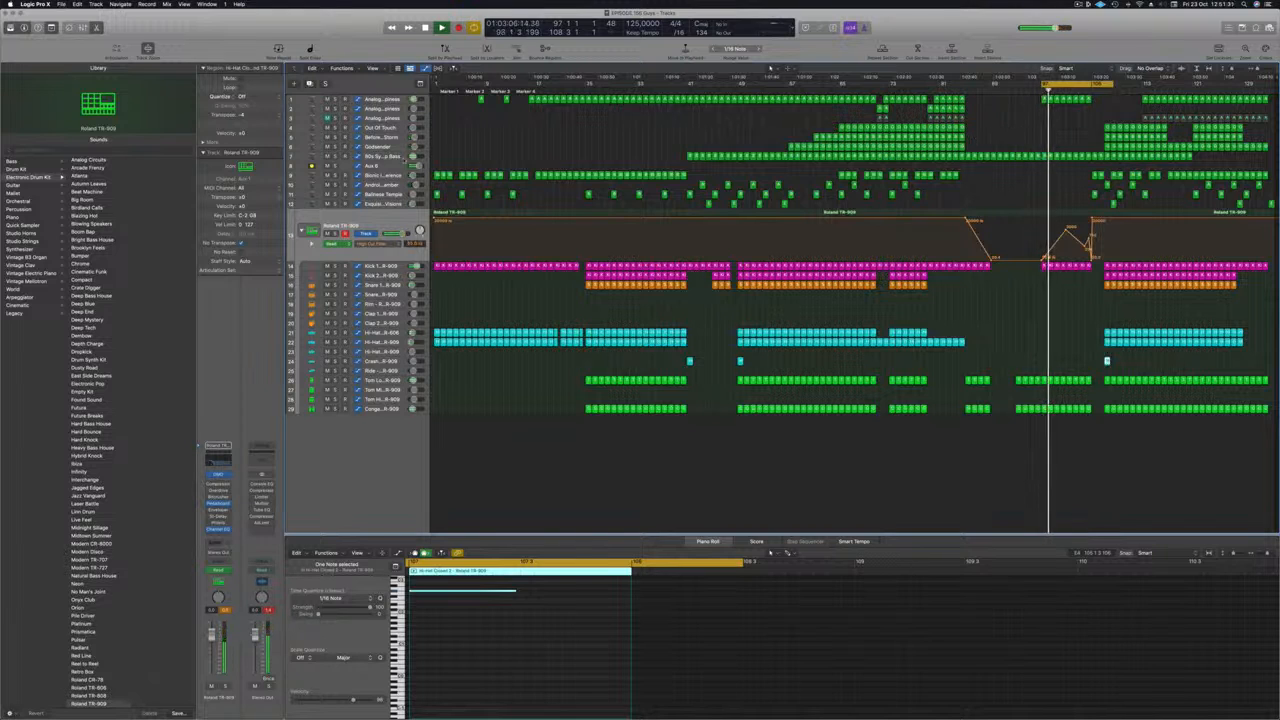
left_click(393, 157)
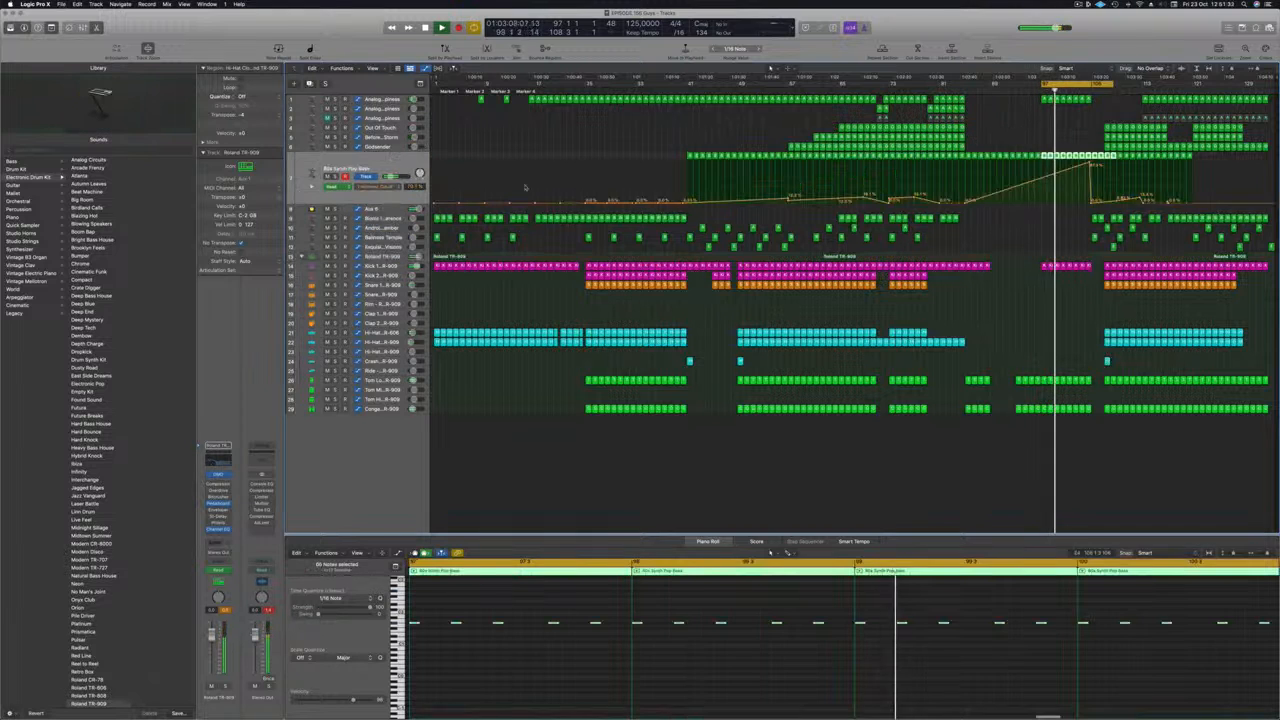
key("Down")
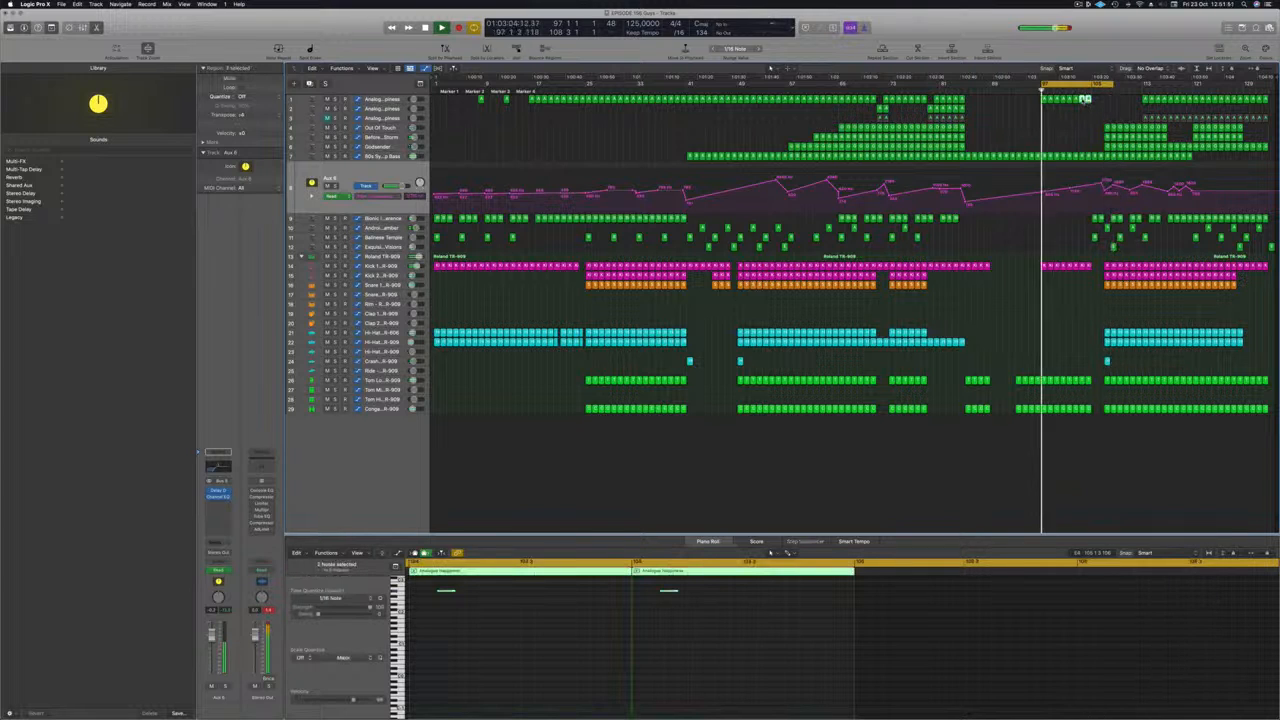
Copy Analogue Happiness regions on tracks 1 and 2 into bars 105–107 and fill bars 107–113 on both tracks.
left_click_drag(1086, 99, 1100, 102)
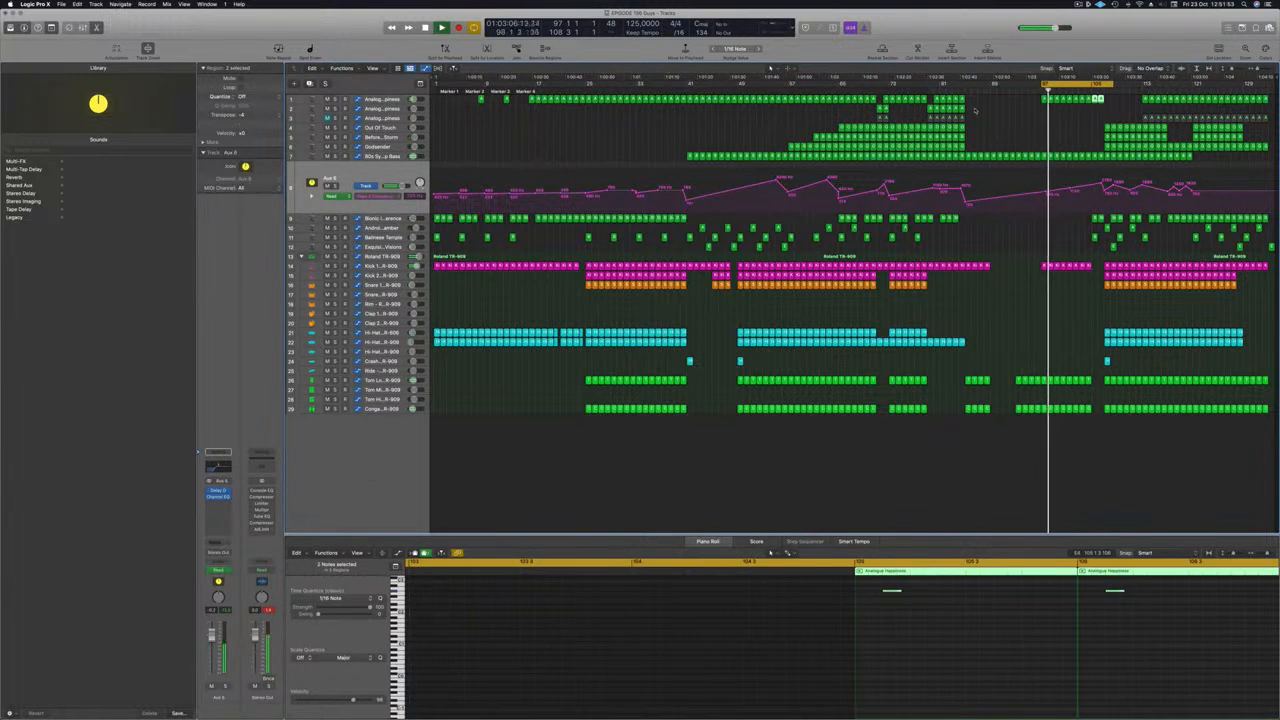
left_click(956, 109)
left_click(962, 109, "shift")
left_click_drag(958, 108, 1113, 111)
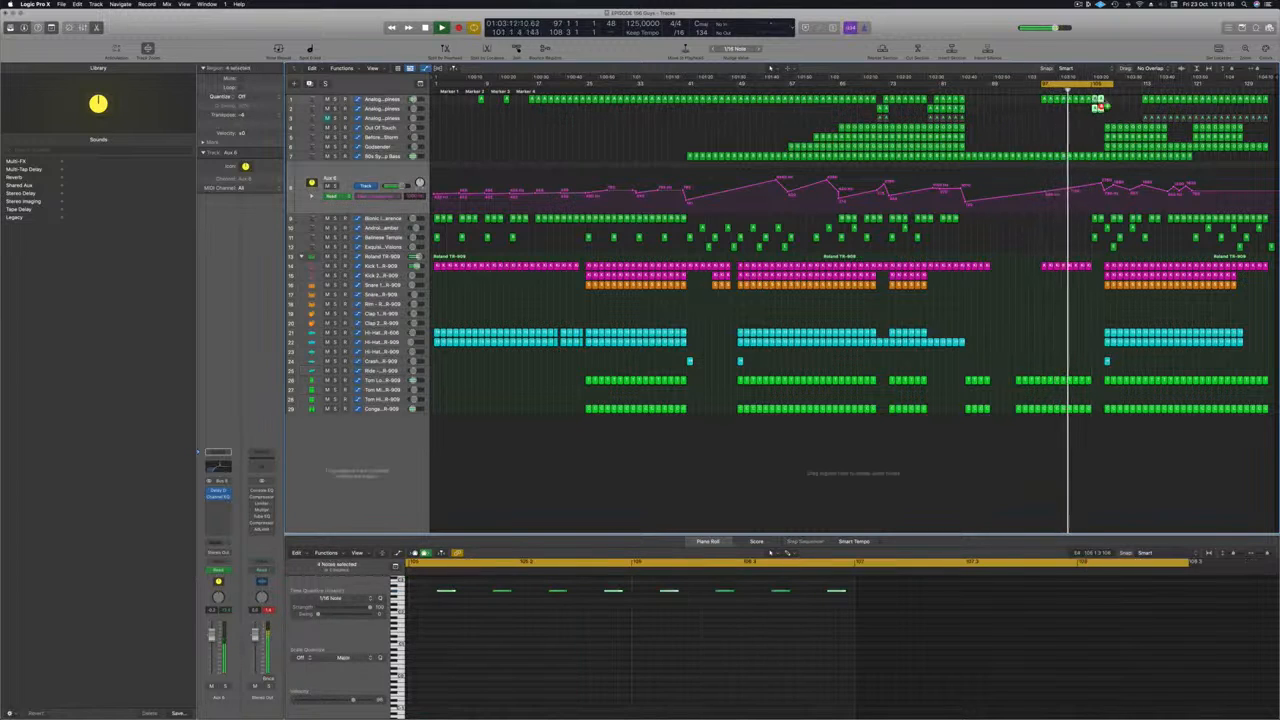
mouse_move(1100, 101)
left_mouse_down()
mouse_move(1146, 107)
mouse_move(1086, 116)
left_mouse_up()
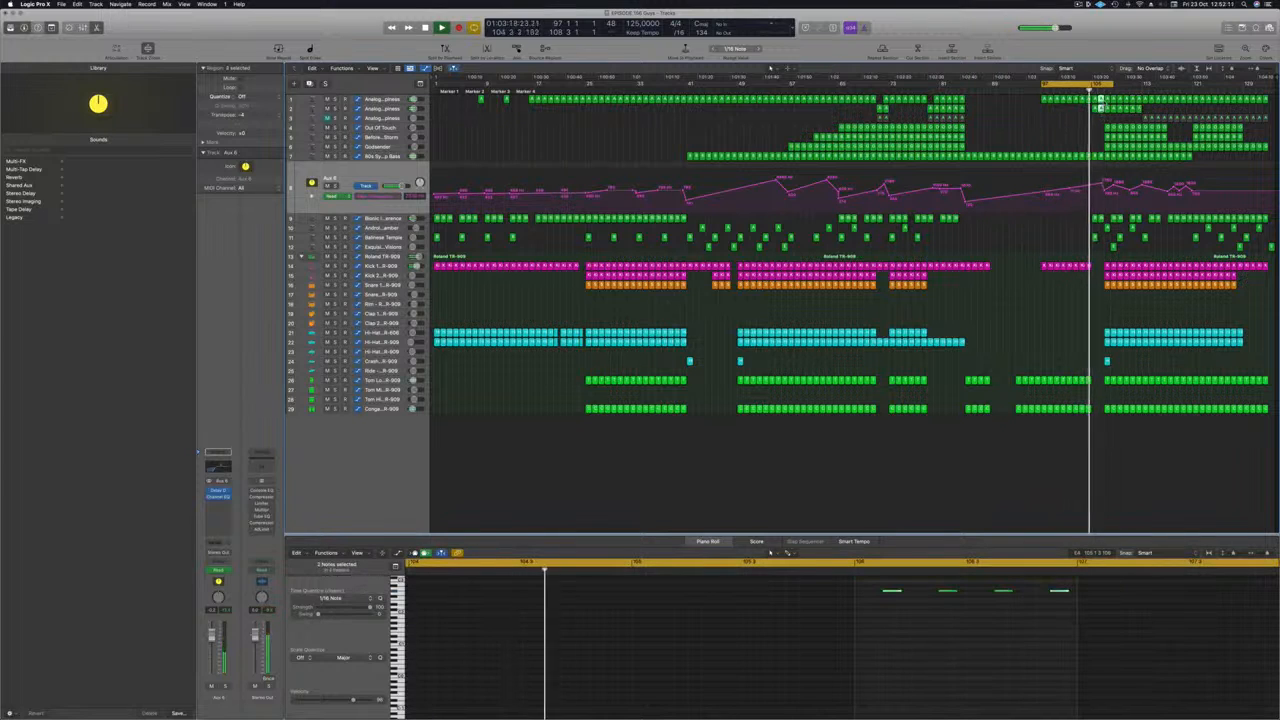
Delete the Analogue Happiness and 80s Synth Pop Bass regions across bars 105–107, and copy the crash region from bar 107 to bar 105.
left_click(1073, 124)
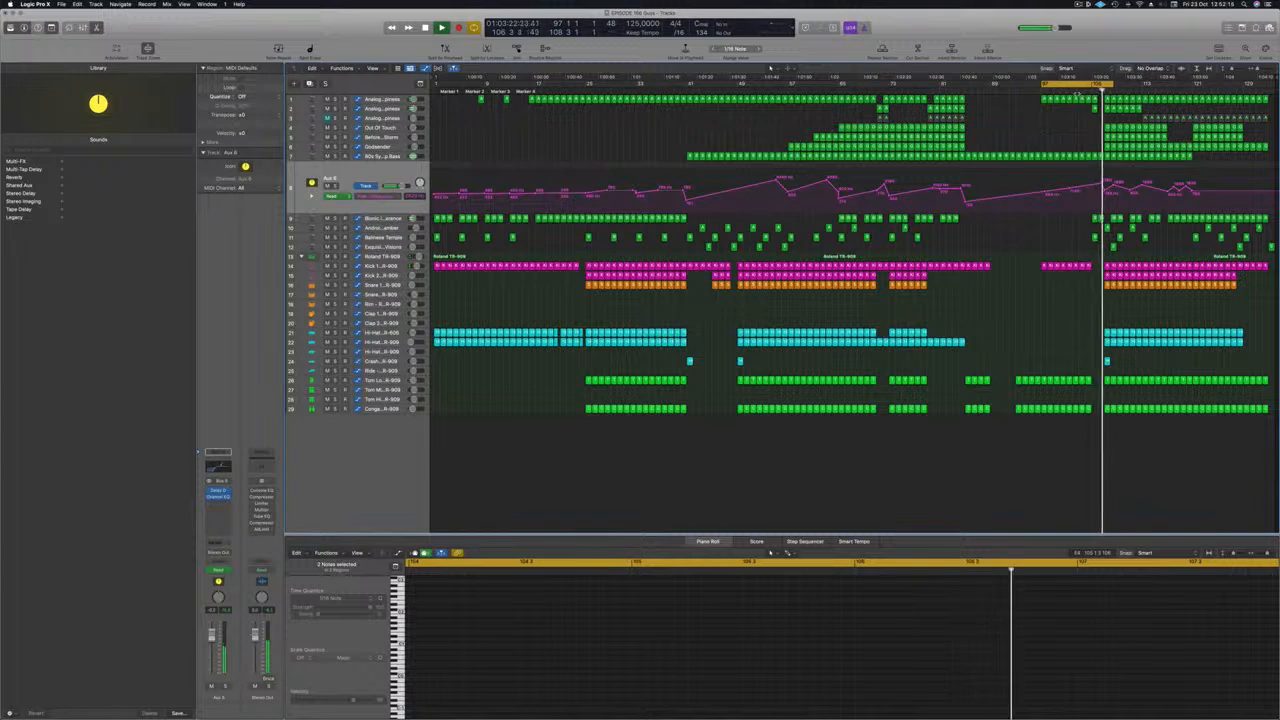
left_click(1101, 157)
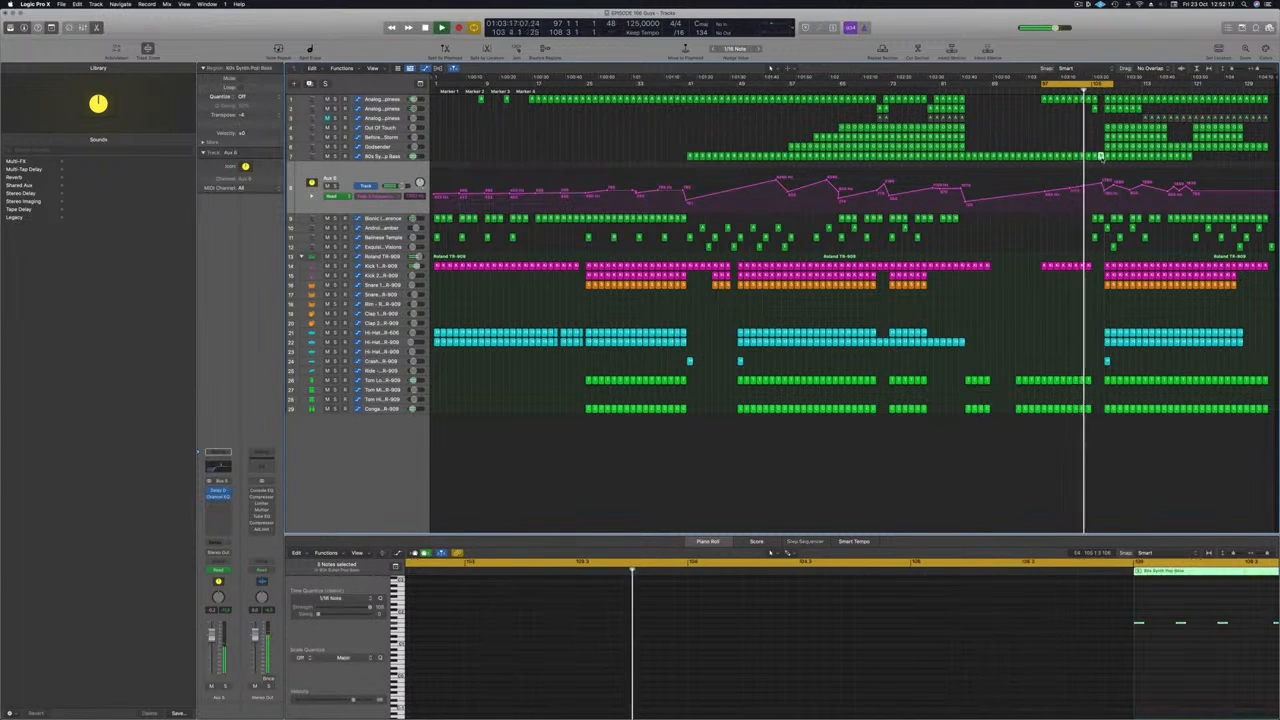
left_click(1073, 148)
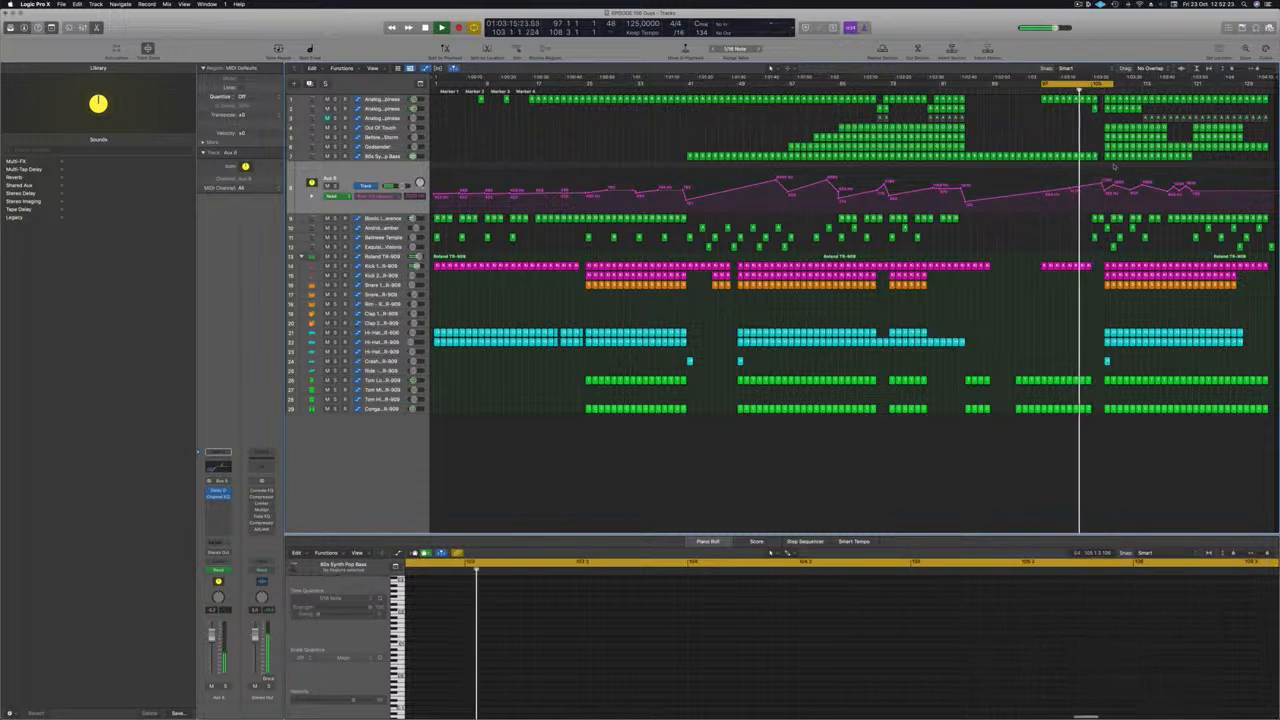
left_click(1094, 157)
left_click(1094, 143)
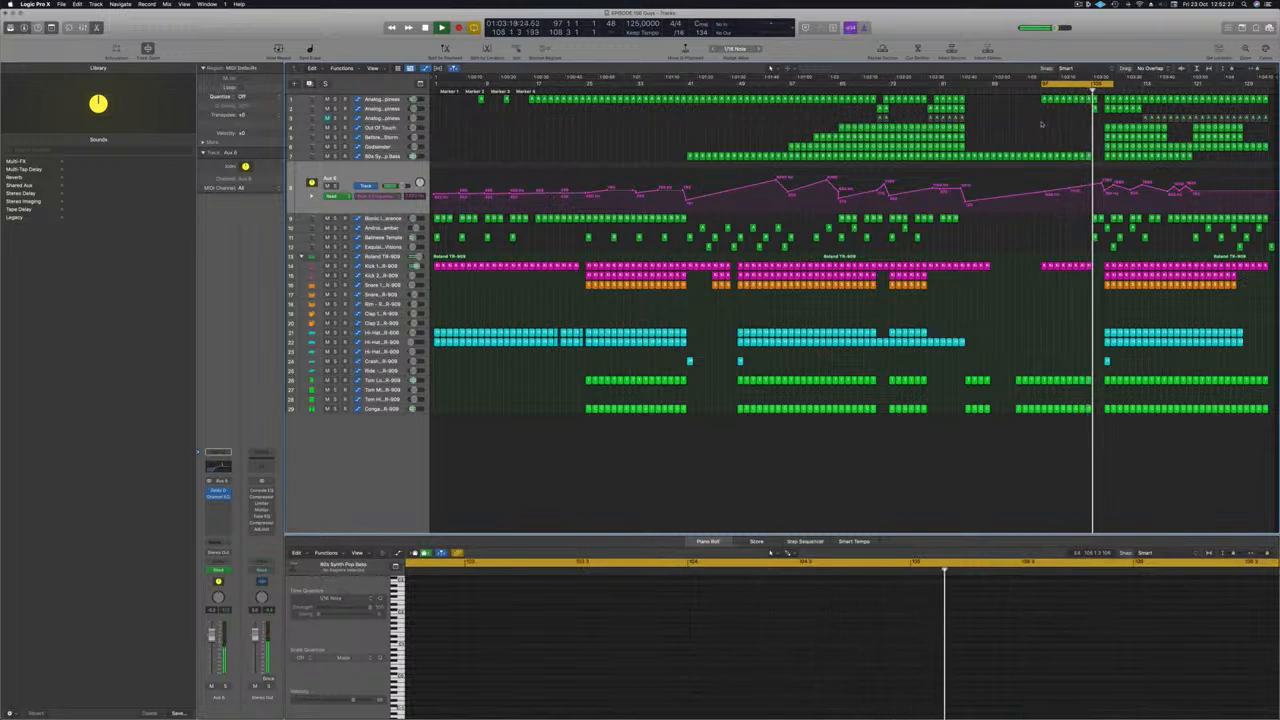
left_click(1094, 109)
key("Delete")
left_click_drag(1107, 362, 1094, 368)
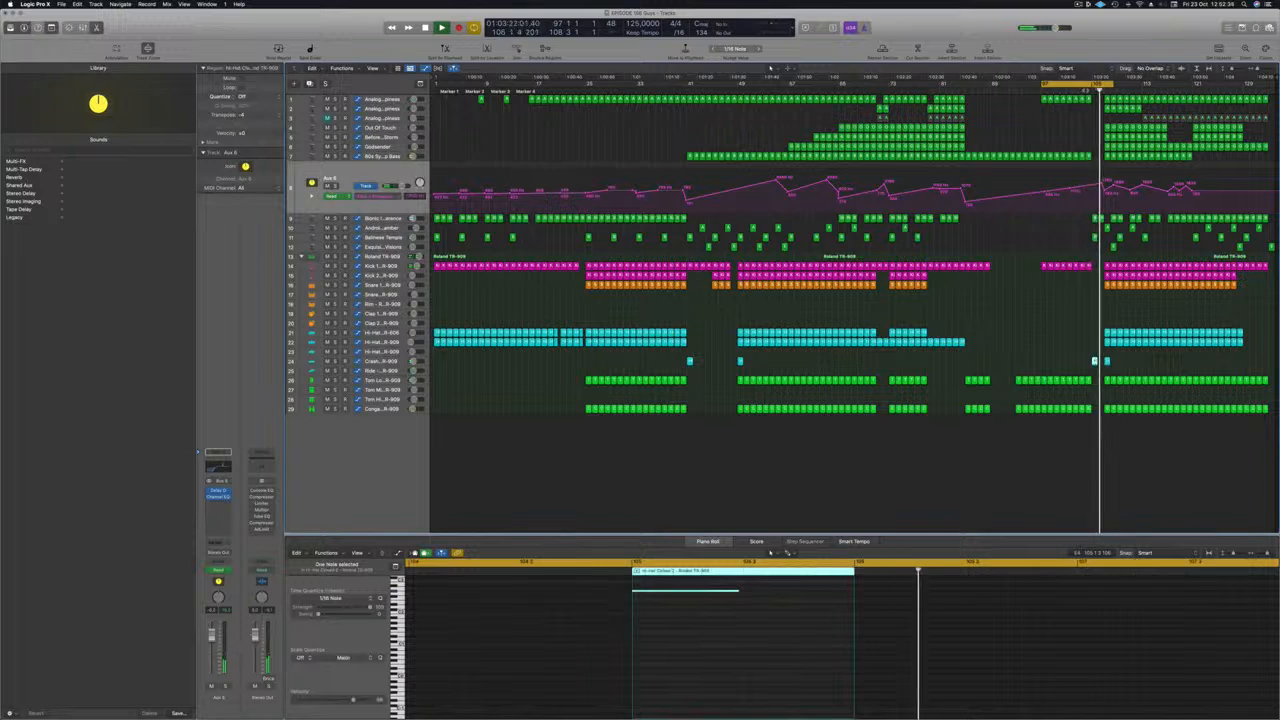
left_click(1086, 91)
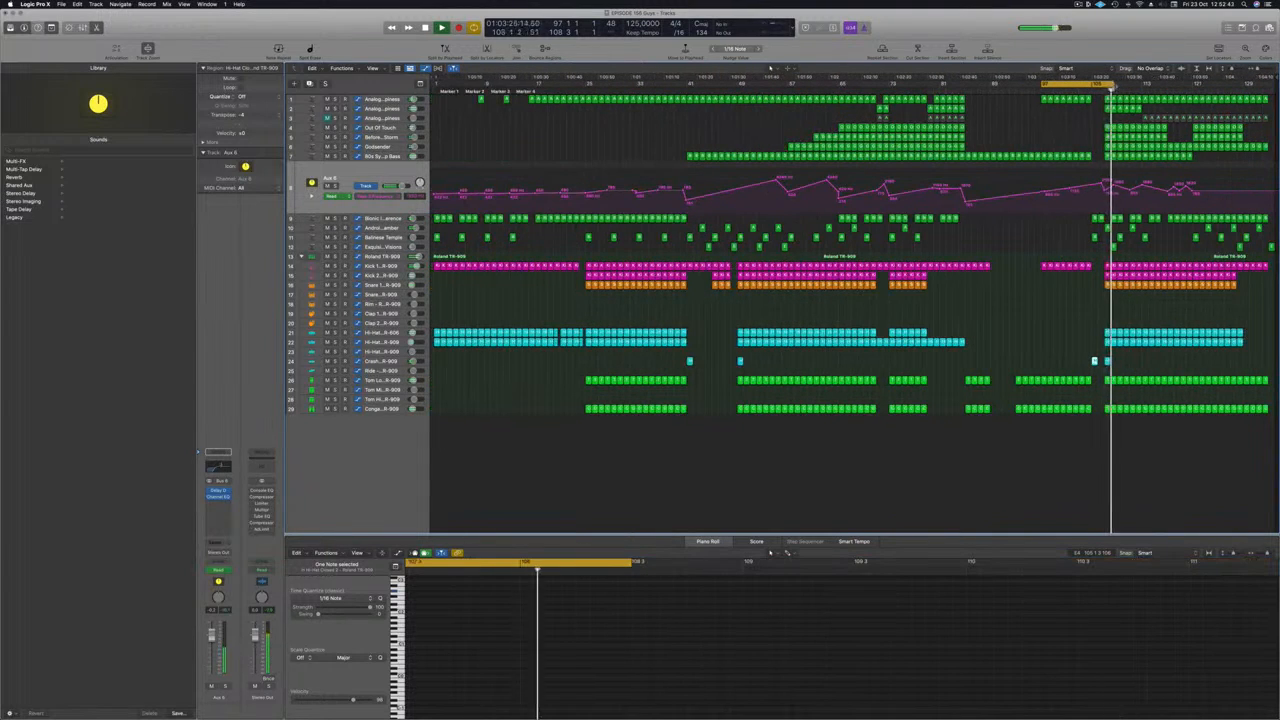
Extend the cycle range past bar 121 and copy track 2's six Analogue Happiness regions from bar 107 to bar 113.
left_click_drag(1119, 85, 1221, 85)
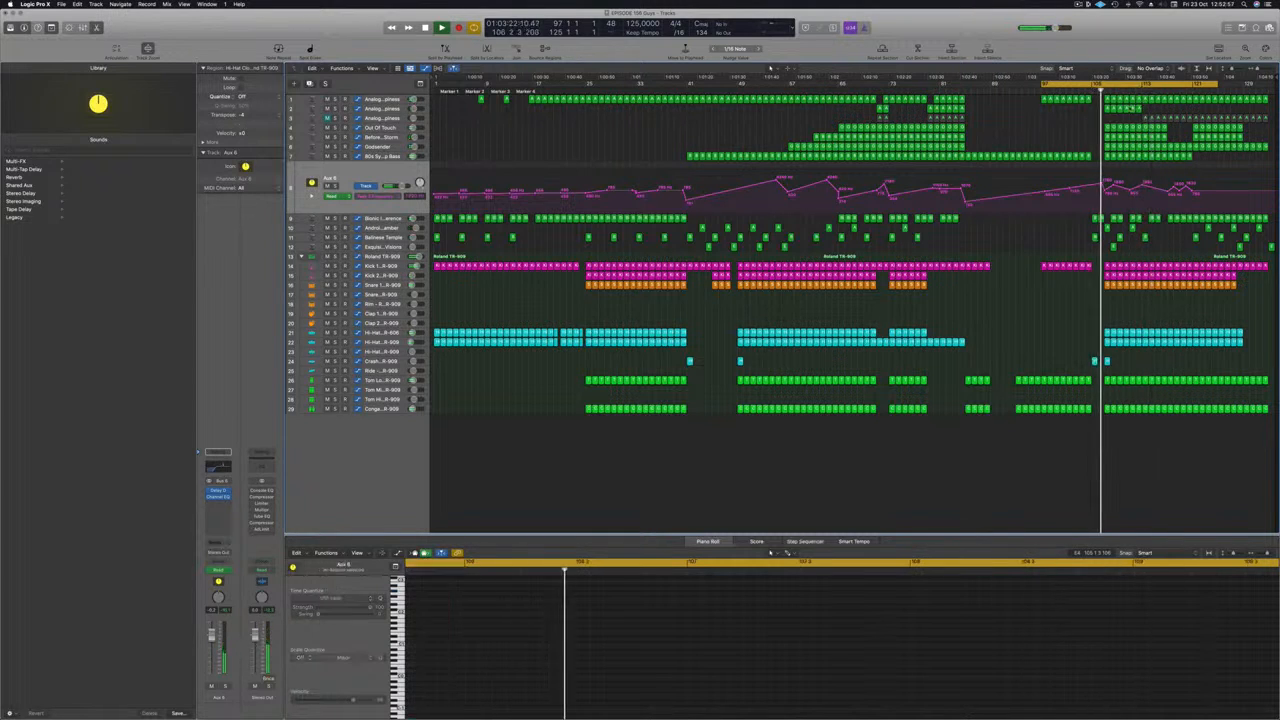
left_click_drag(1112, 107, 1162, 116)
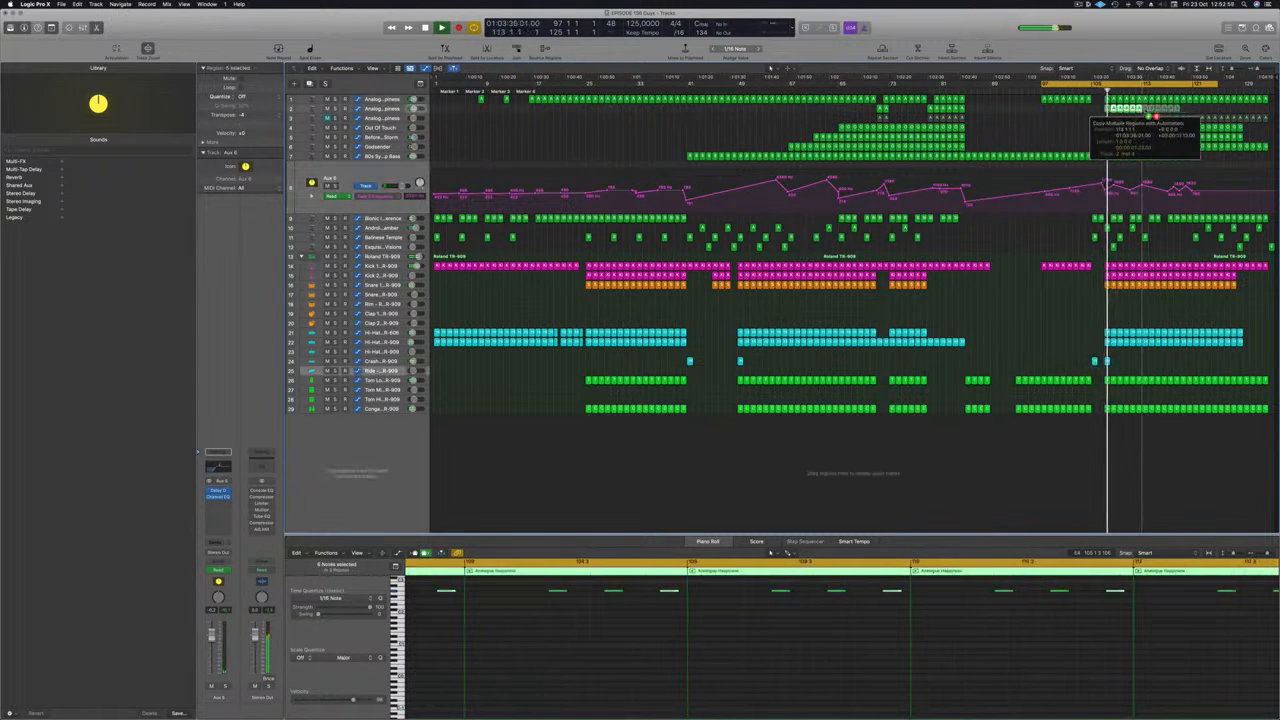
left_click_drag(1162, 116, 1162, 116)
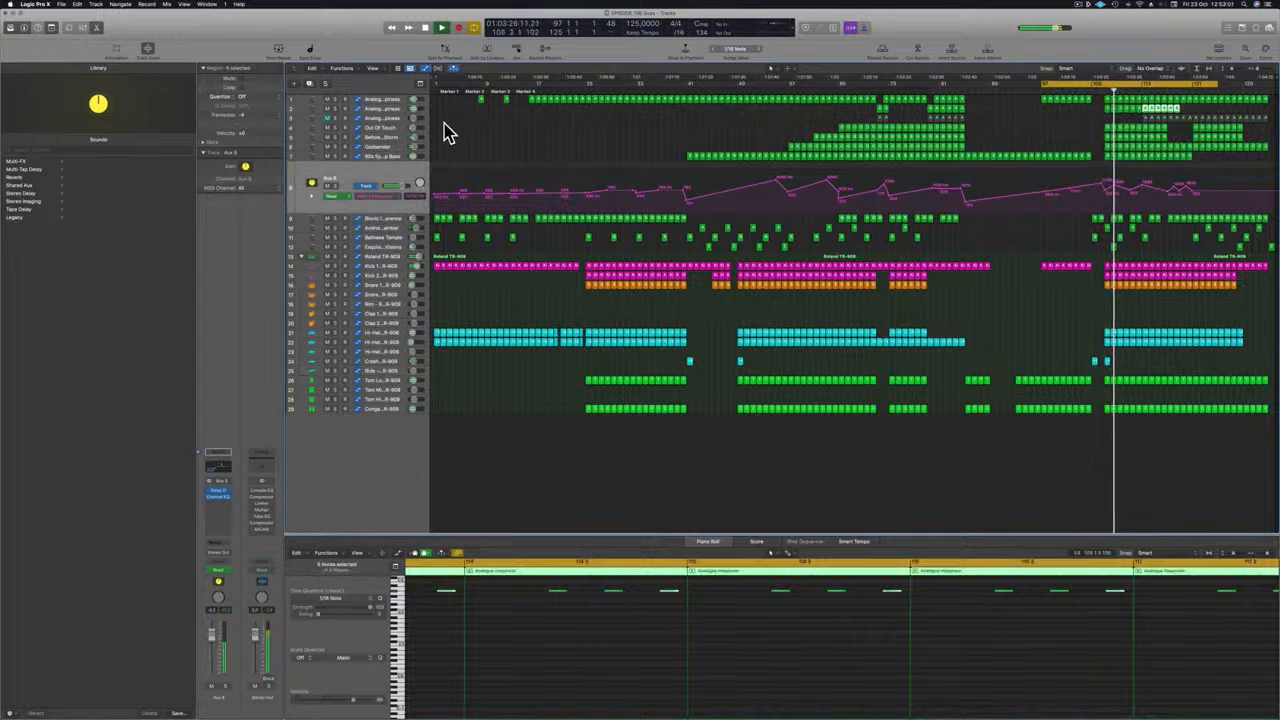
Delete the third Analogue Happiness track together with its regions.
left_click(372, 119)
key("Delete")
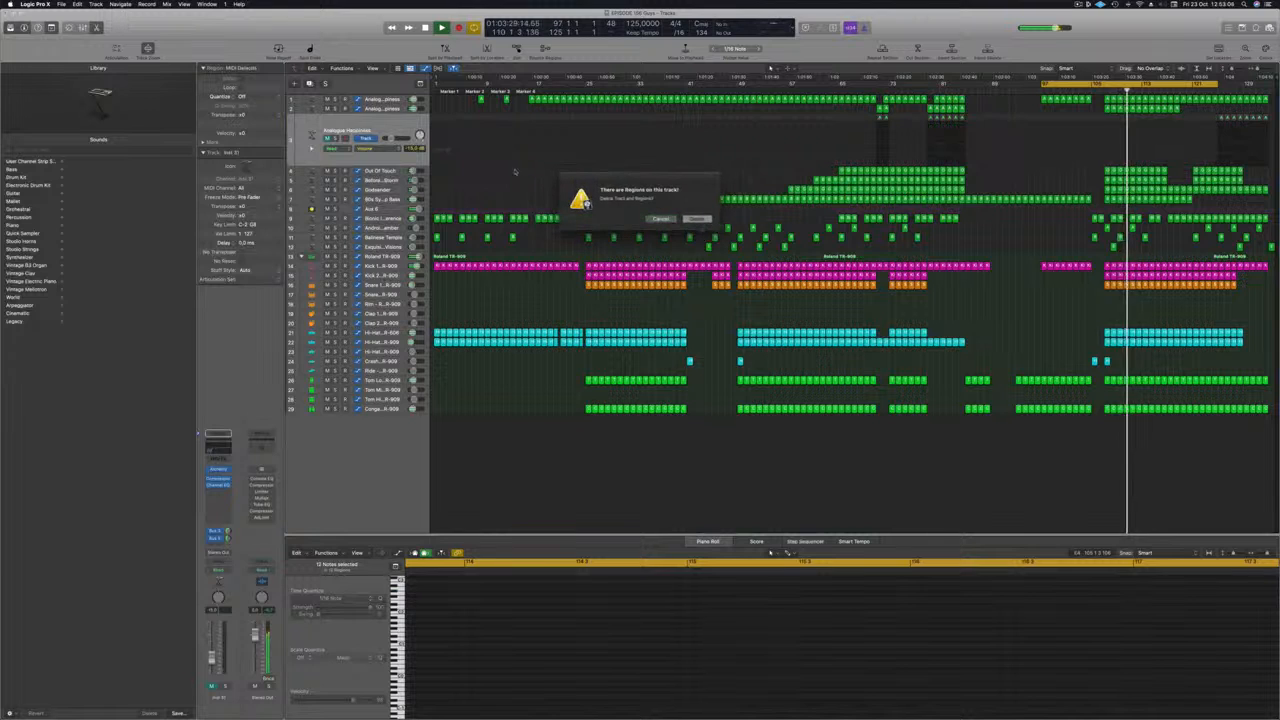
key("Return")
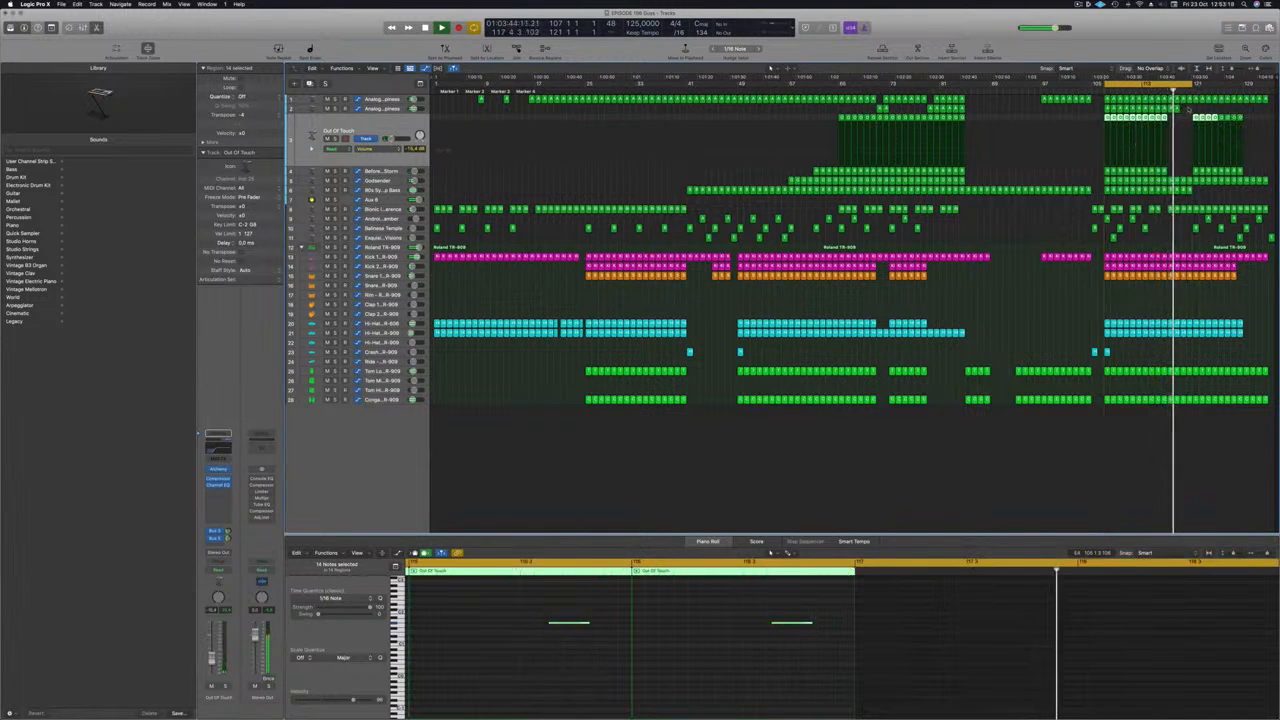
Loop bars 107–121 and copy two Analogue Happiness regions on track 2 to bar 119.
mouse_move(1181, 118)
left_mouse_down()
mouse_move(1171, 108)
mouse_move(1185, 108)
left_mouse_up()
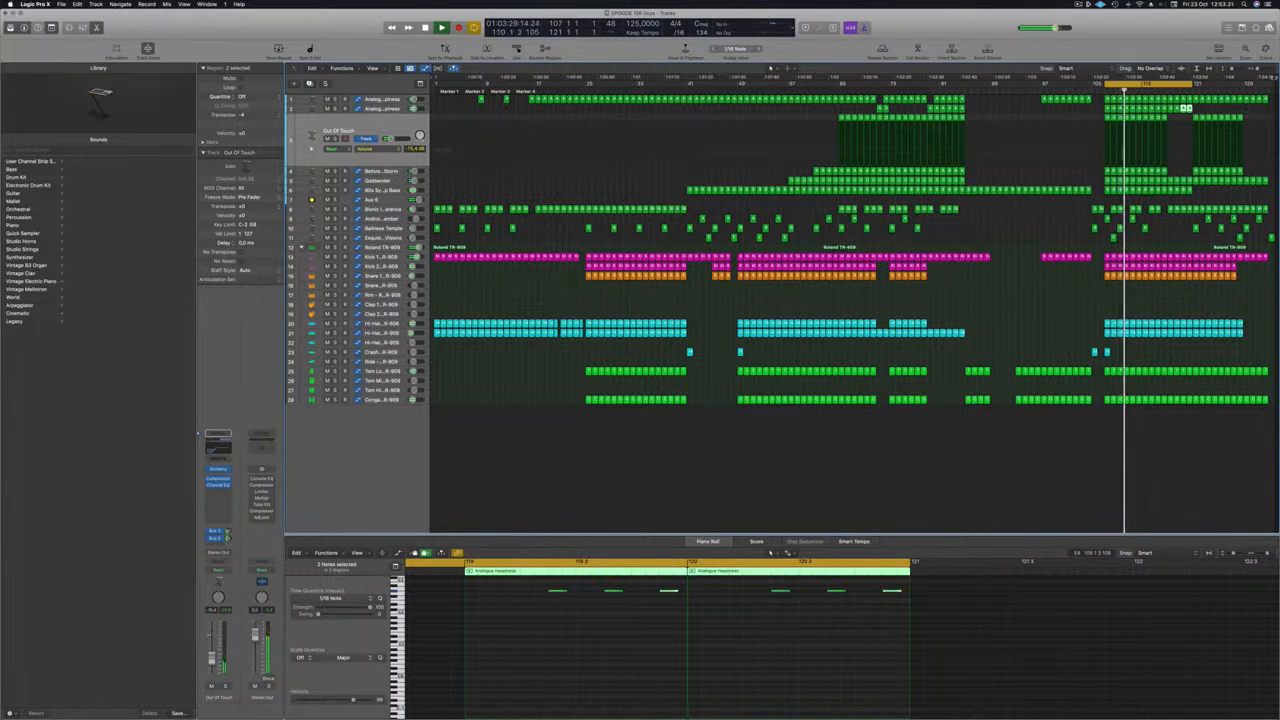
left_click_drag(1274, 84, 1258, 86)
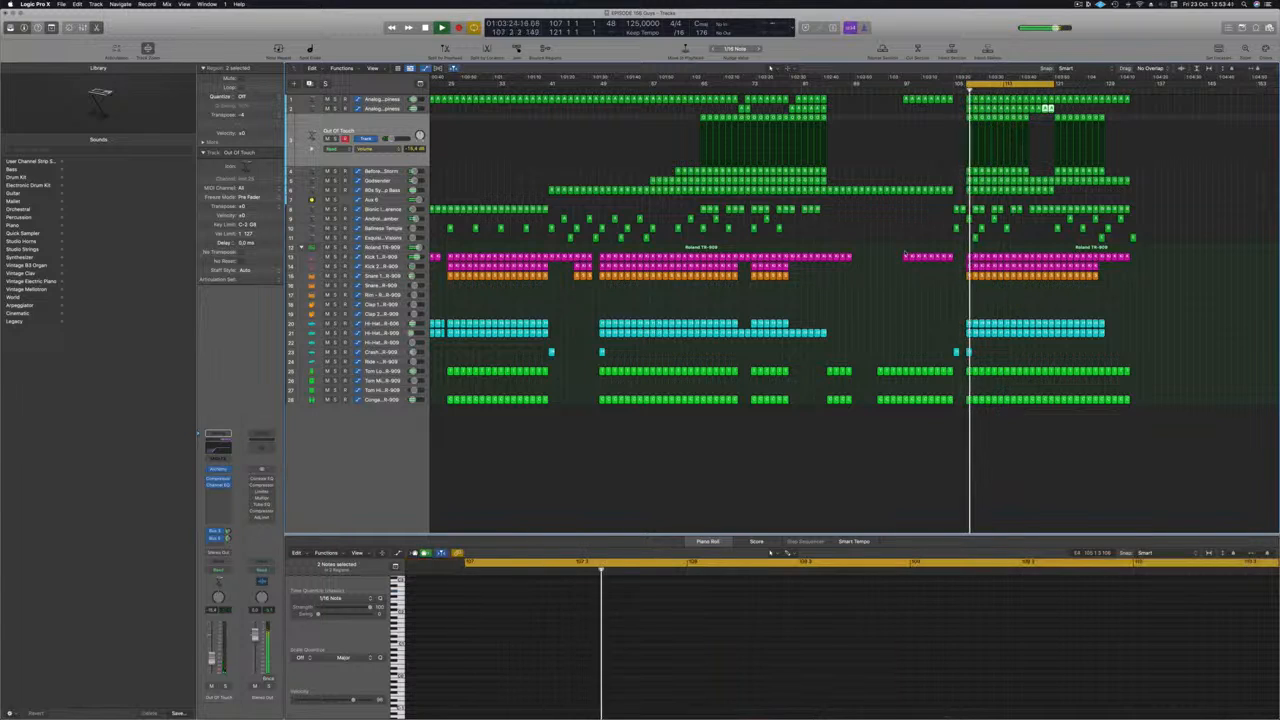
Delete the sparse regions on tracks 9 and 10 between bars 111 and 115.
left_click(1021, 219)
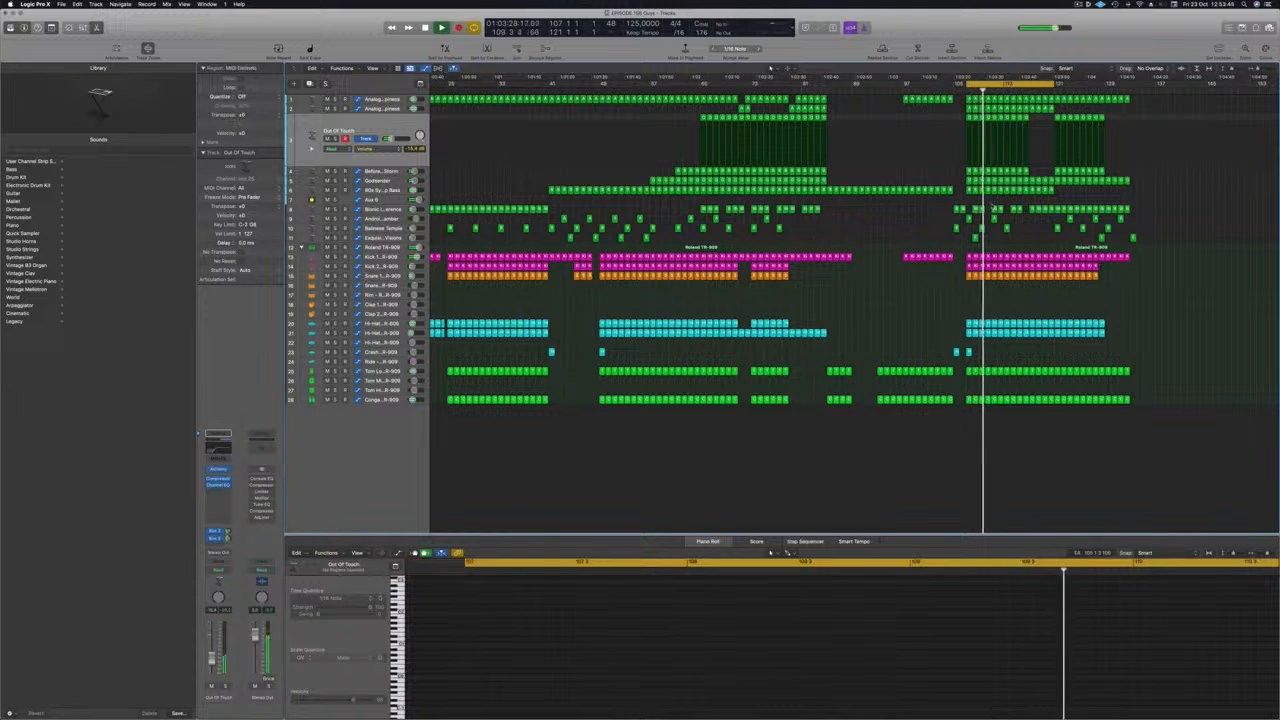
left_click(994, 219)
left_click(1007, 229, "shift")
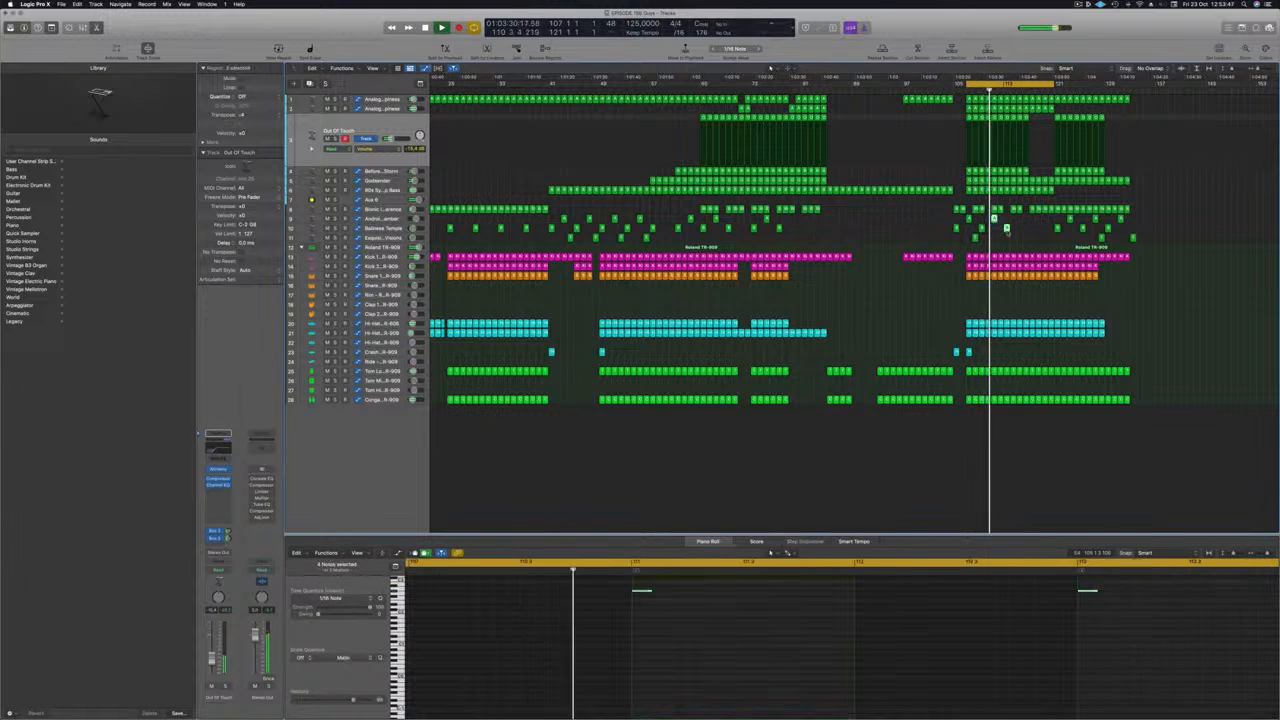
key("Delete")
Copy track 2's Analogue Happiness regions from bars 117–121 to bar 121 and extend the cycle range to bar 125.
key("super+Right")
key("super+Right")
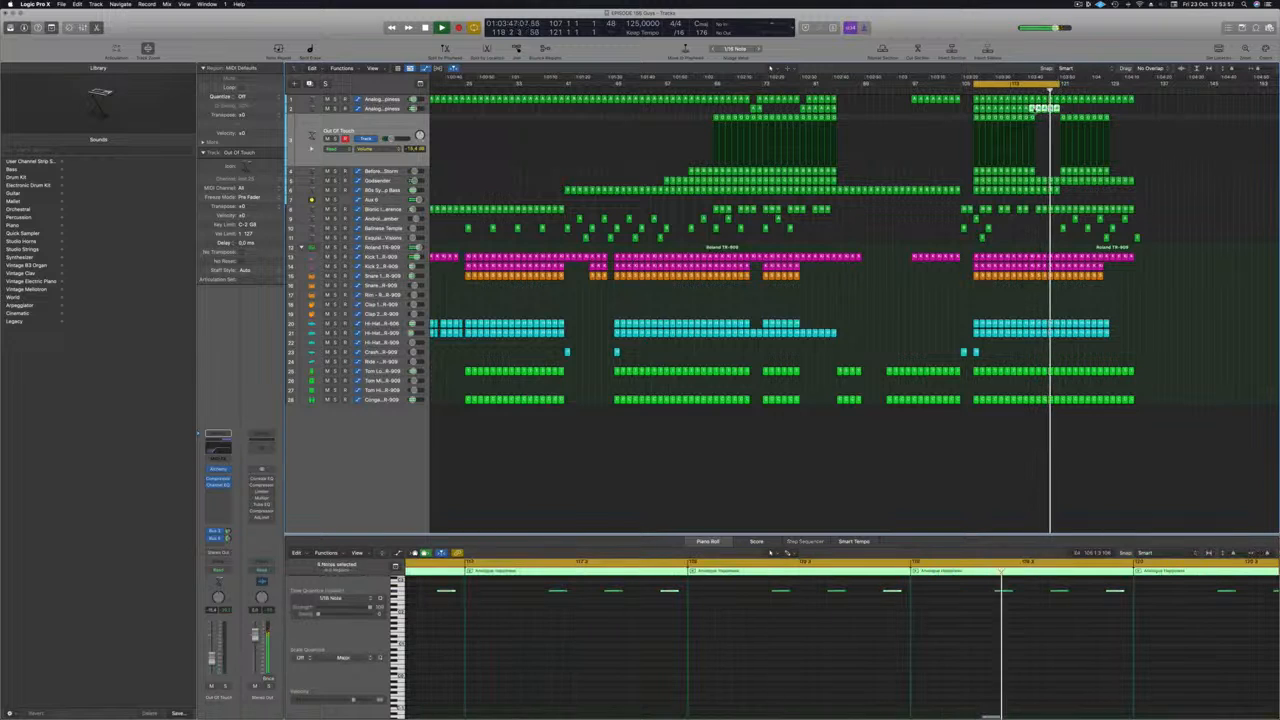
left_click_drag(1039, 108, 1064, 109)
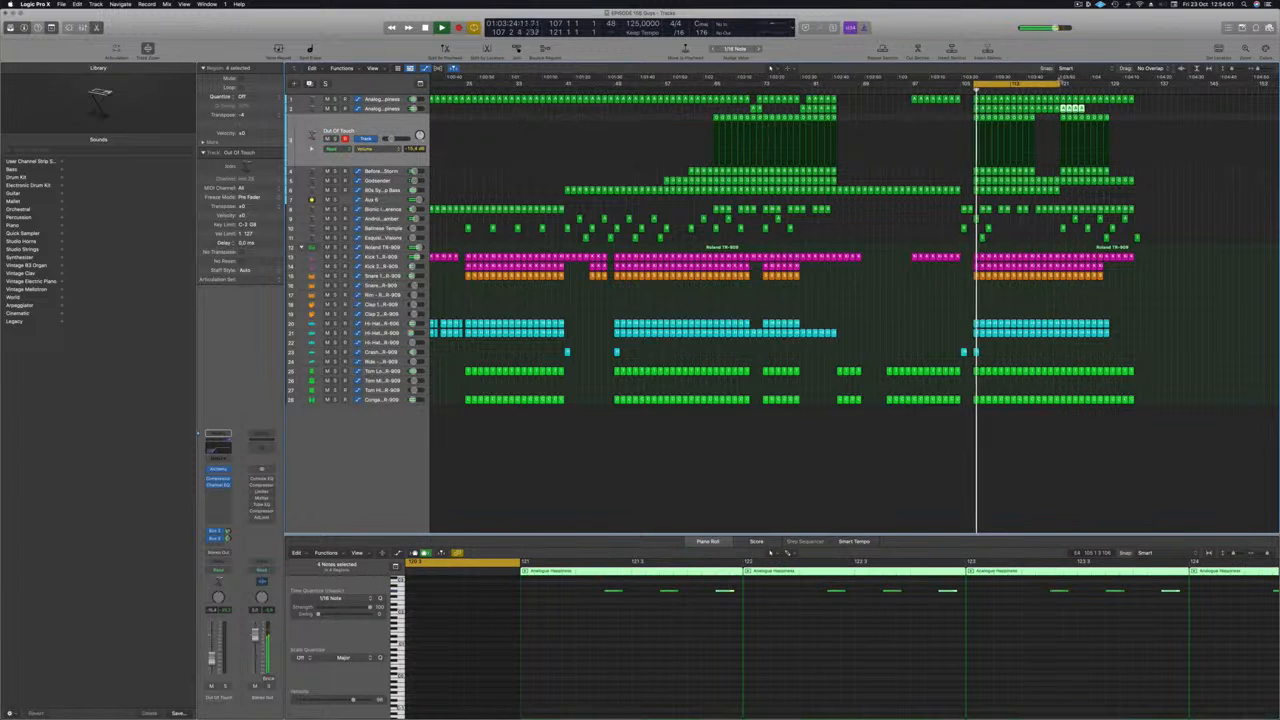
left_click(1062, 86)
left_click_drag(1061, 85, 1085, 84)
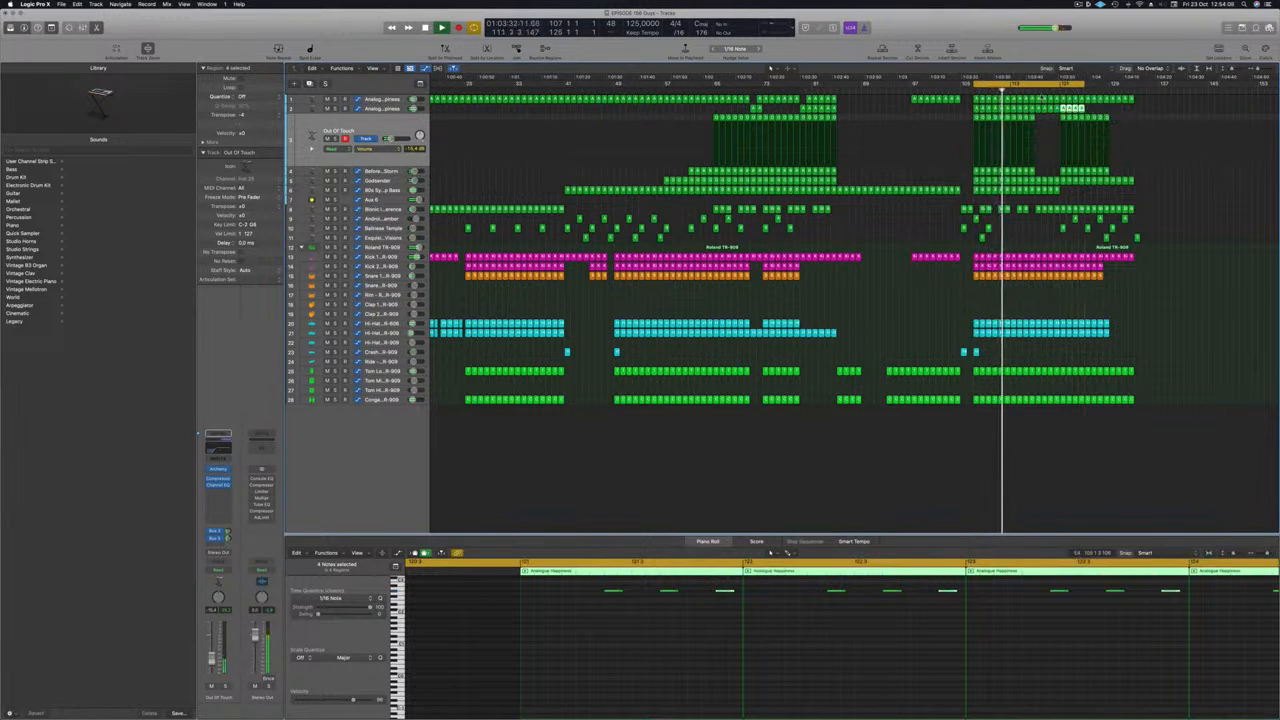
Copy four Analogue Happiness regions on track 2 to bar 125 and extend the cycle range to bar 137.
left_click(1183, 199)
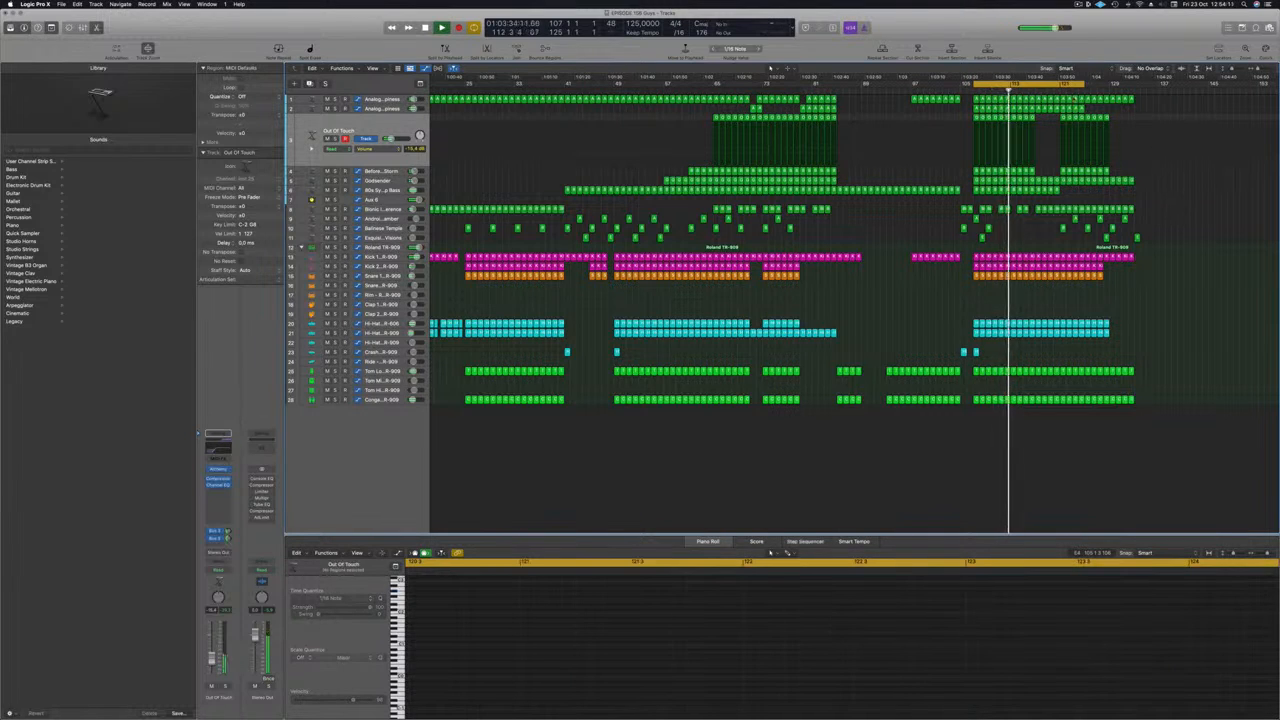
left_click(1058, 91)
key("super+Left")
key("super+Left")
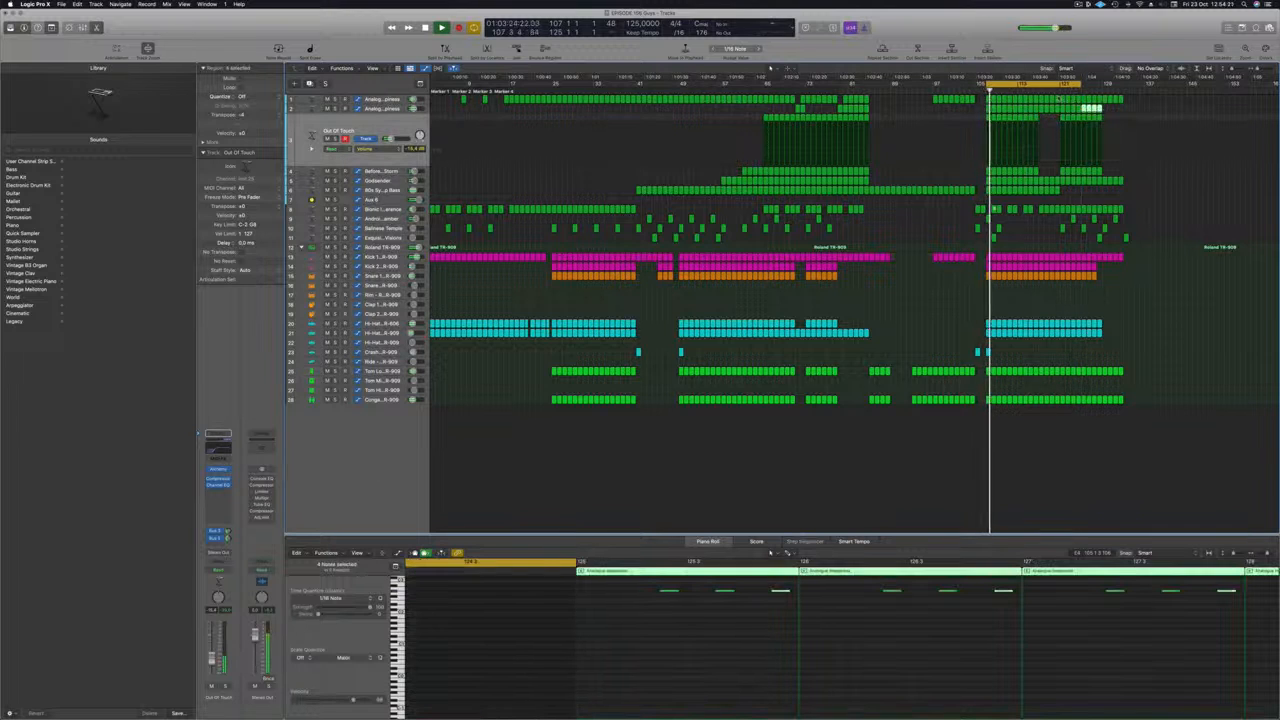
left_click(1060, 91)
key("super+Left")
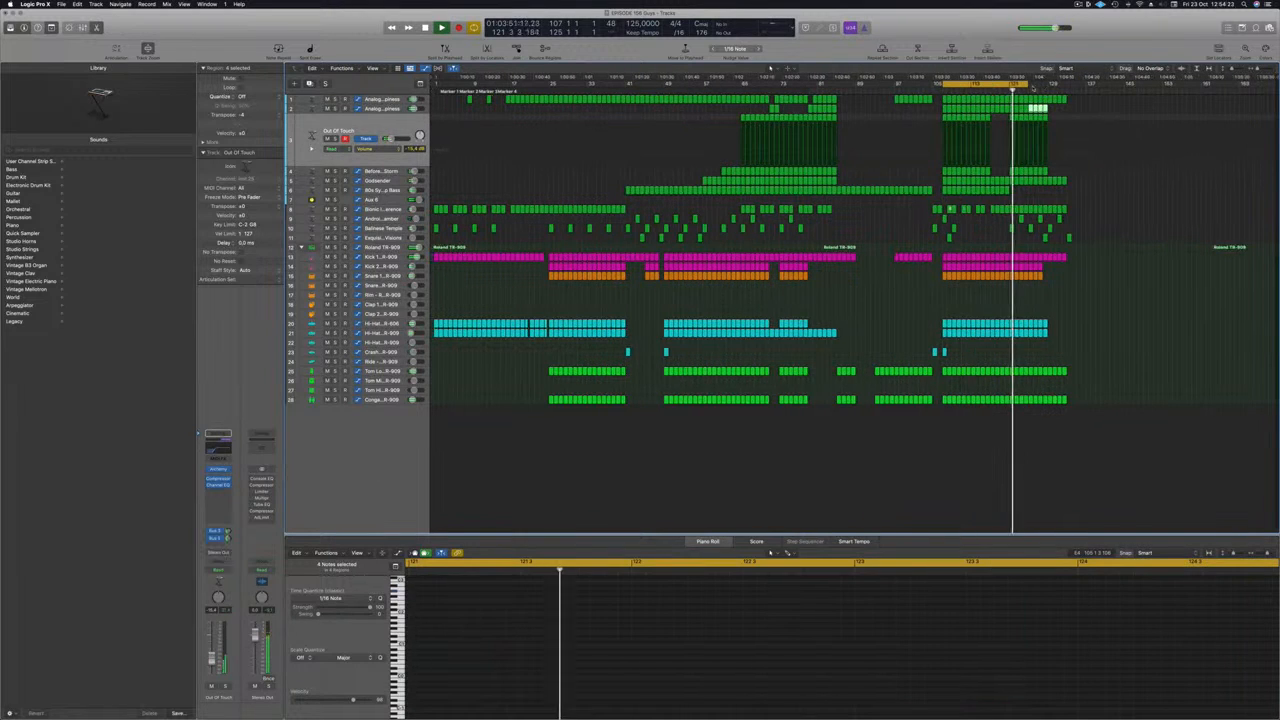
left_click_drag(1028, 84, 1085, 84)
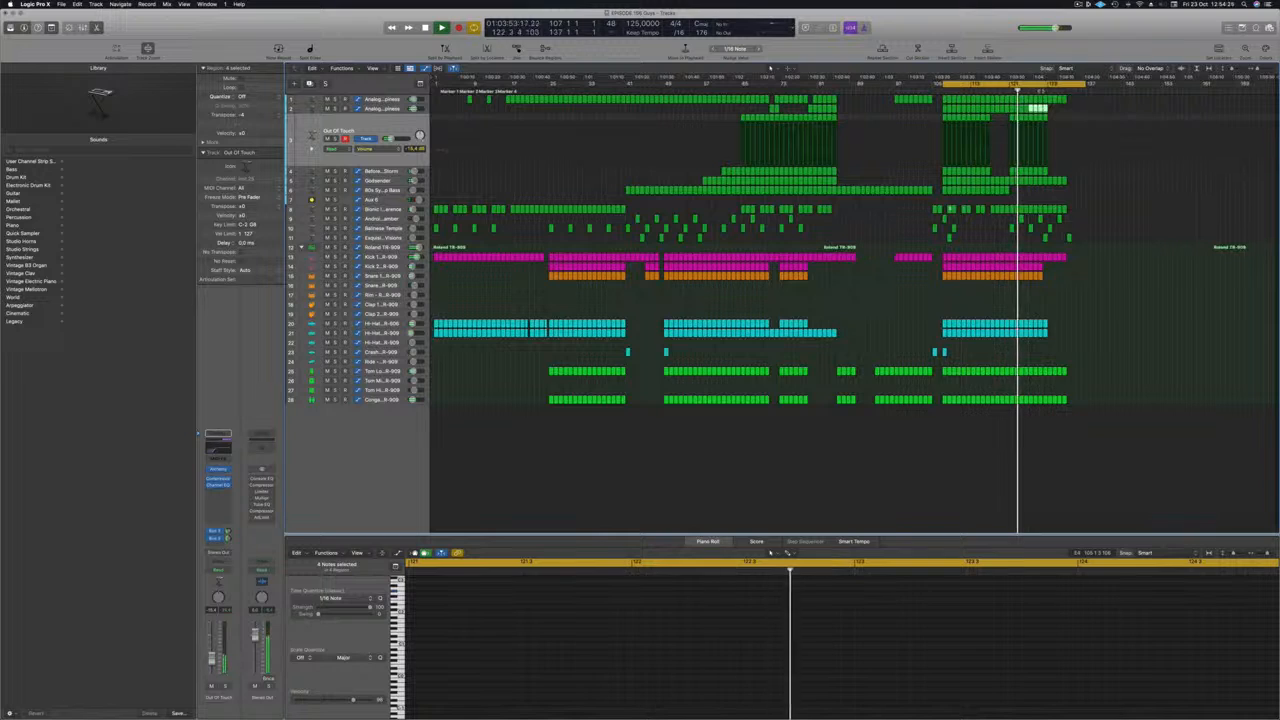
left_click(1042, 90)
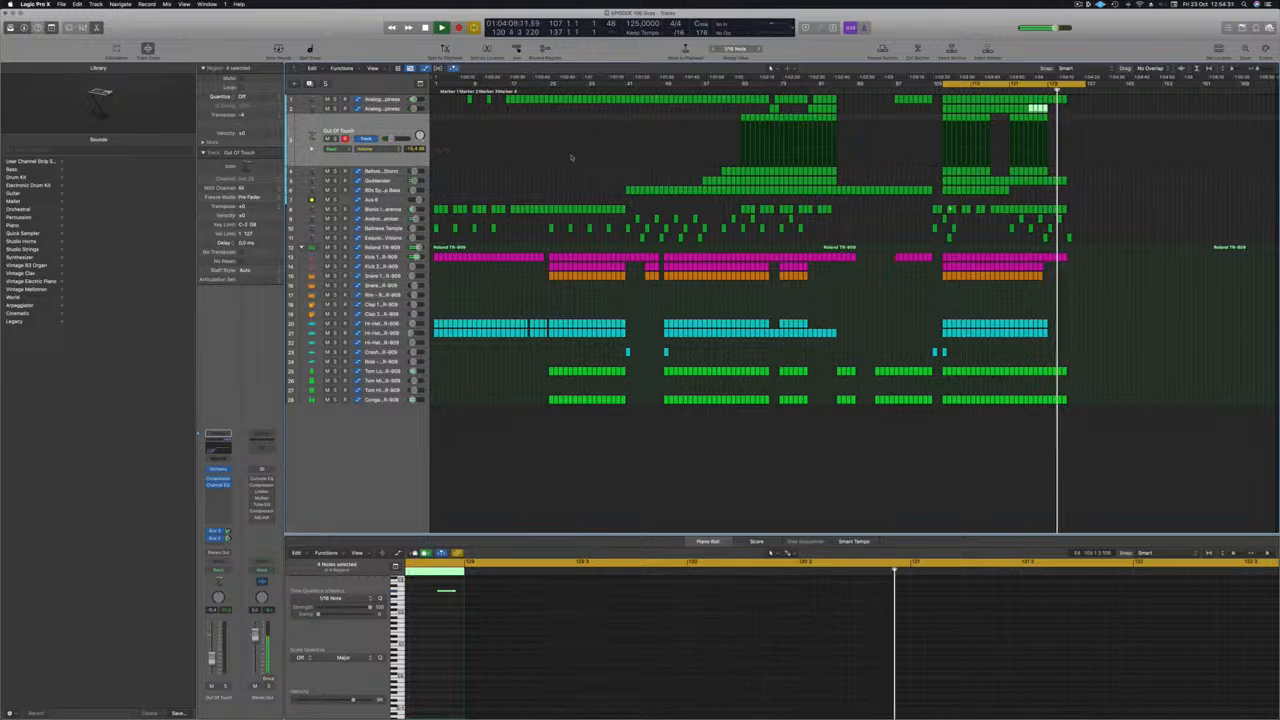
Copy the regions of bars 25–41 on all tracks to bar 133 and play back from there.
left_click(548, 90)
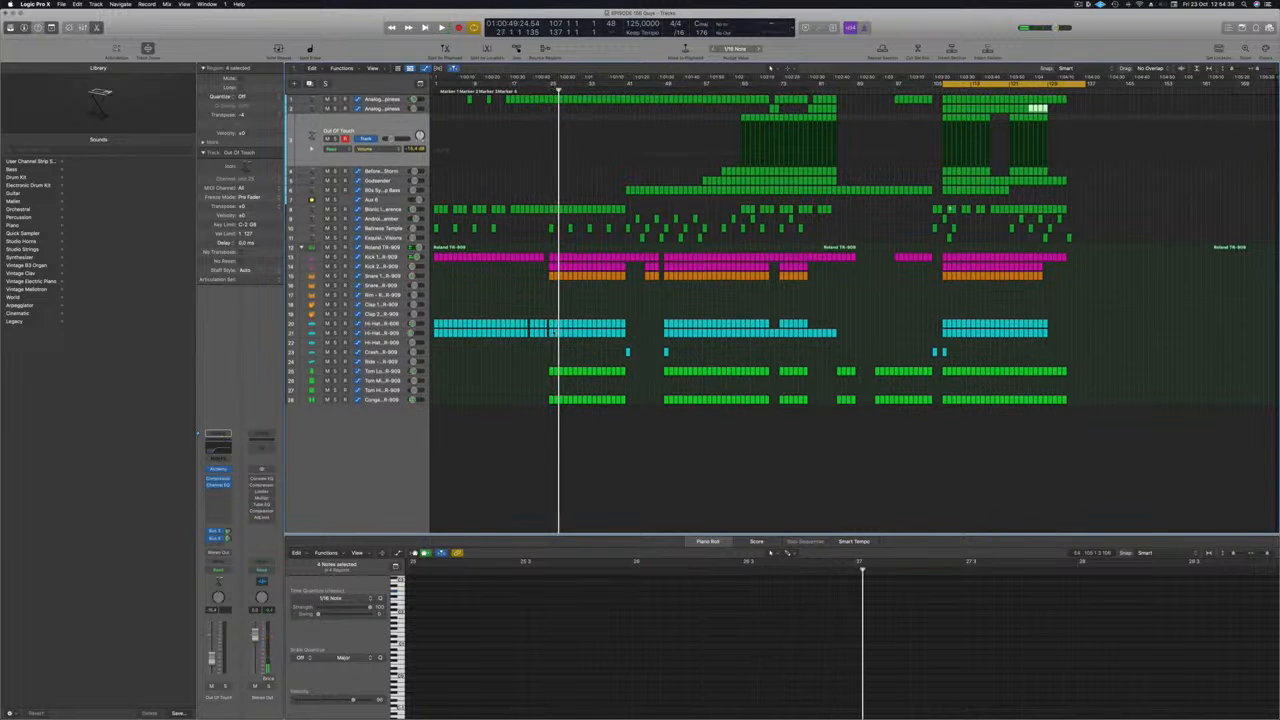
left_click_drag(548, 88, 1071, 101)
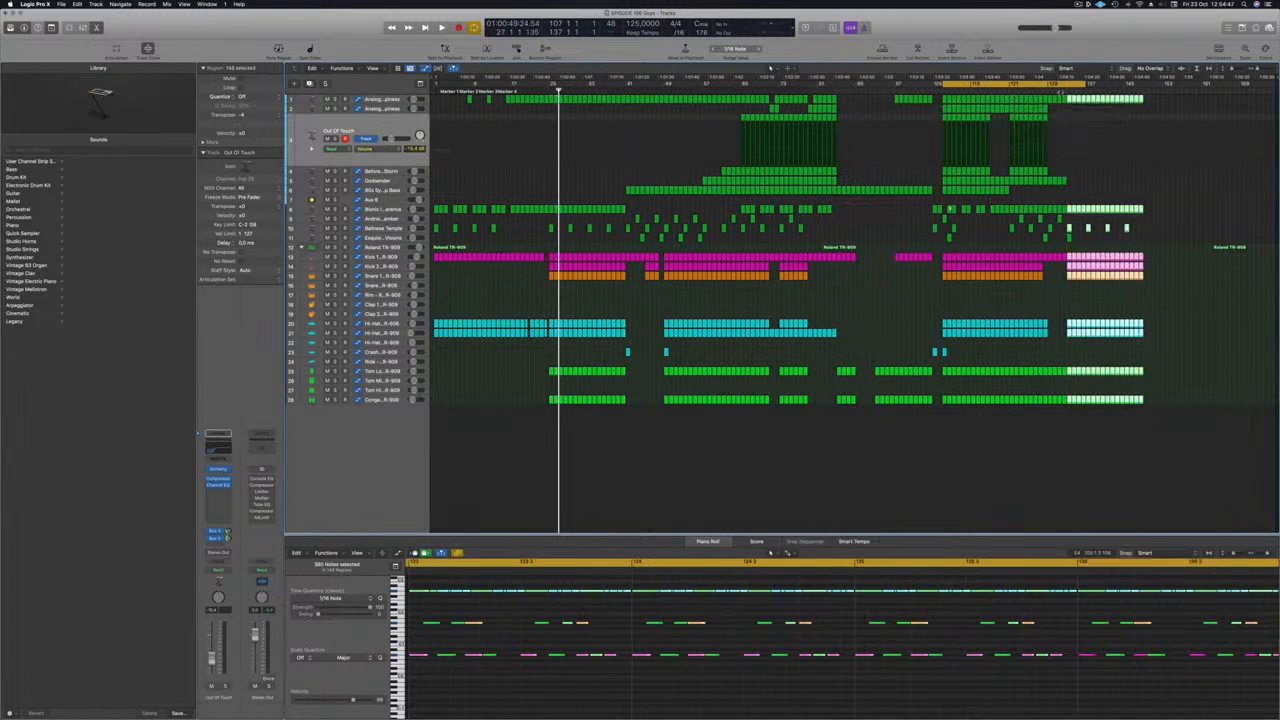
left_click(1062, 90)
key("space")
left_click(1066, 90)
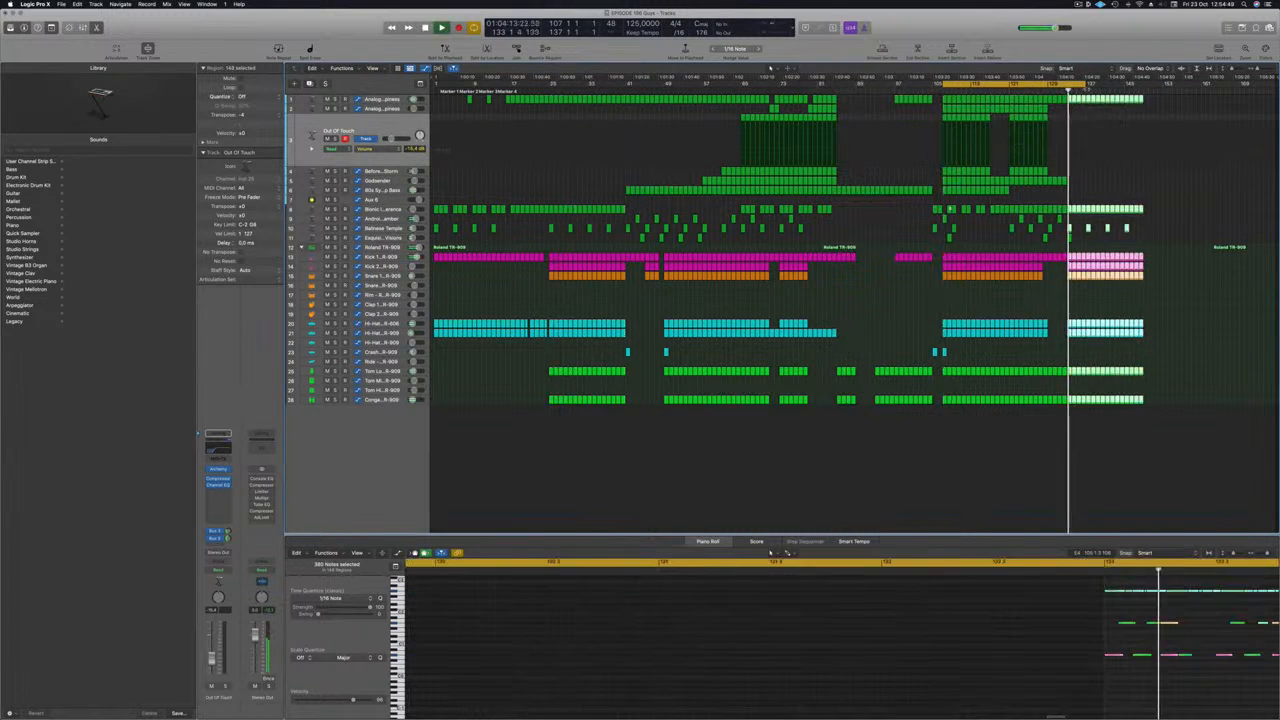
left_click(1153, 119)
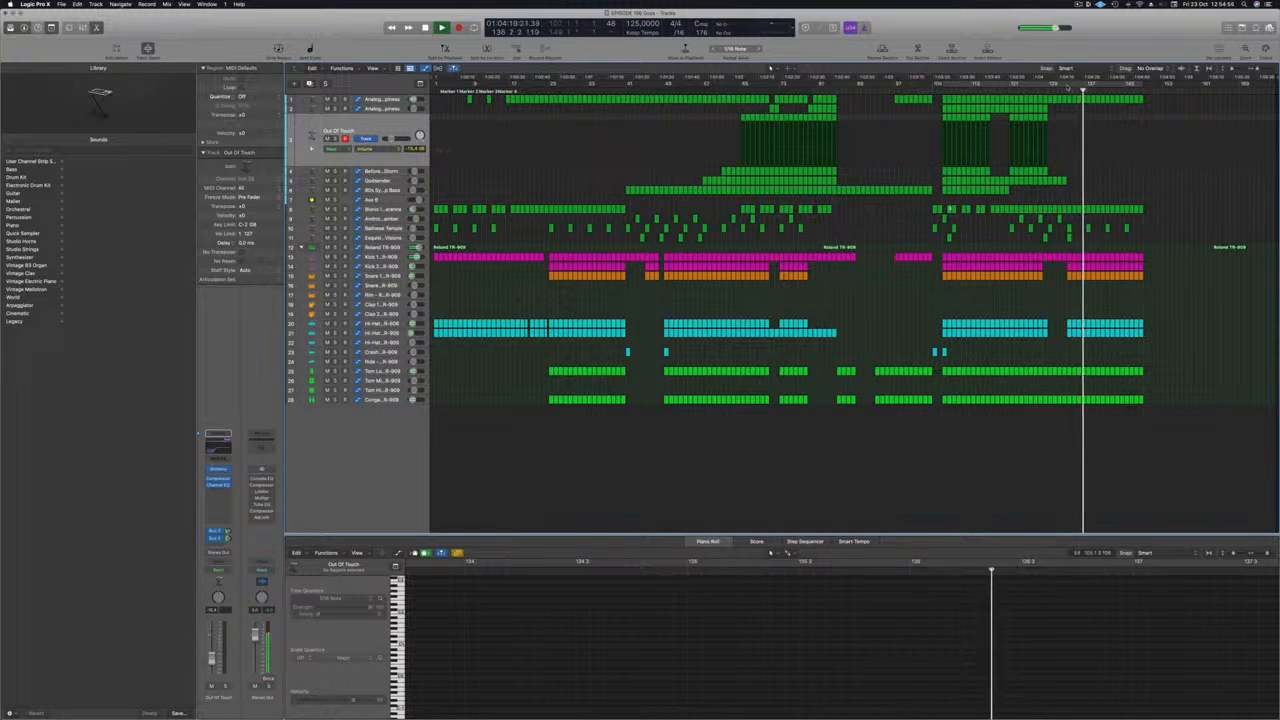
Set the cycle range to bars 133–149 and repeat that section's regions on all tracks at bar 149.
left_click_drag(1068, 87, 1143, 87)
key("ctrl+super+r")
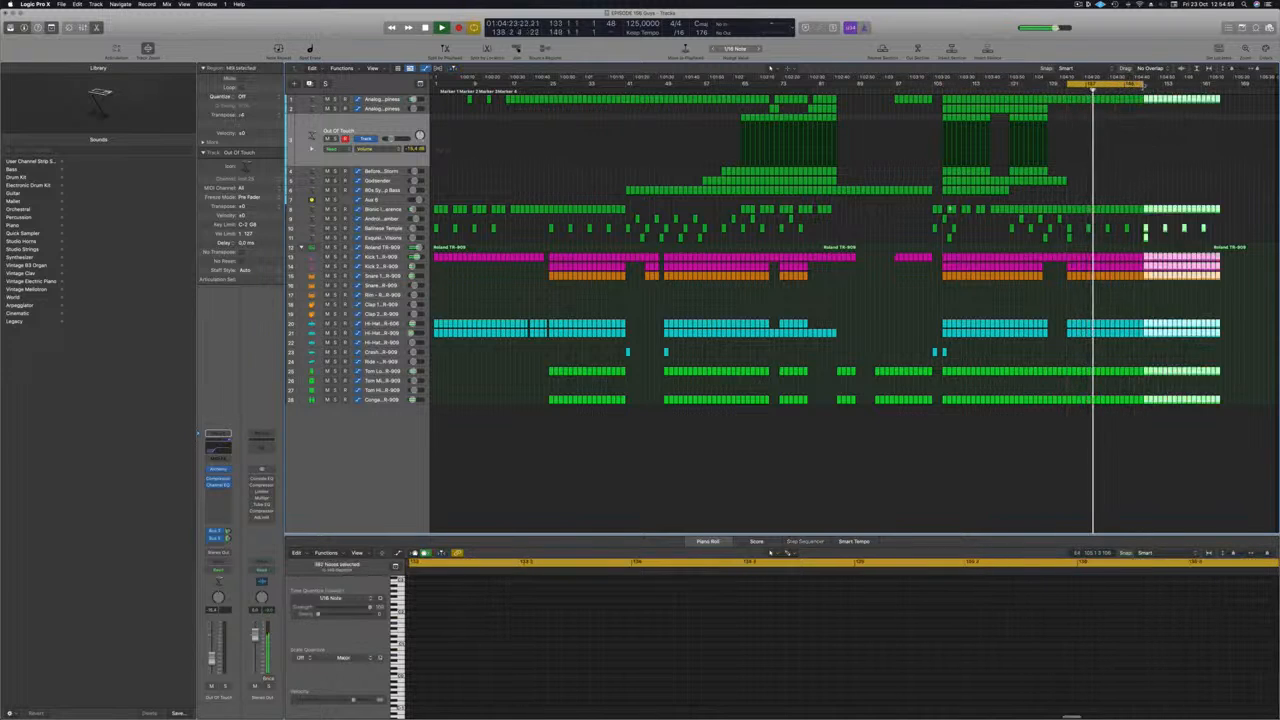
left_click(1234, 103)
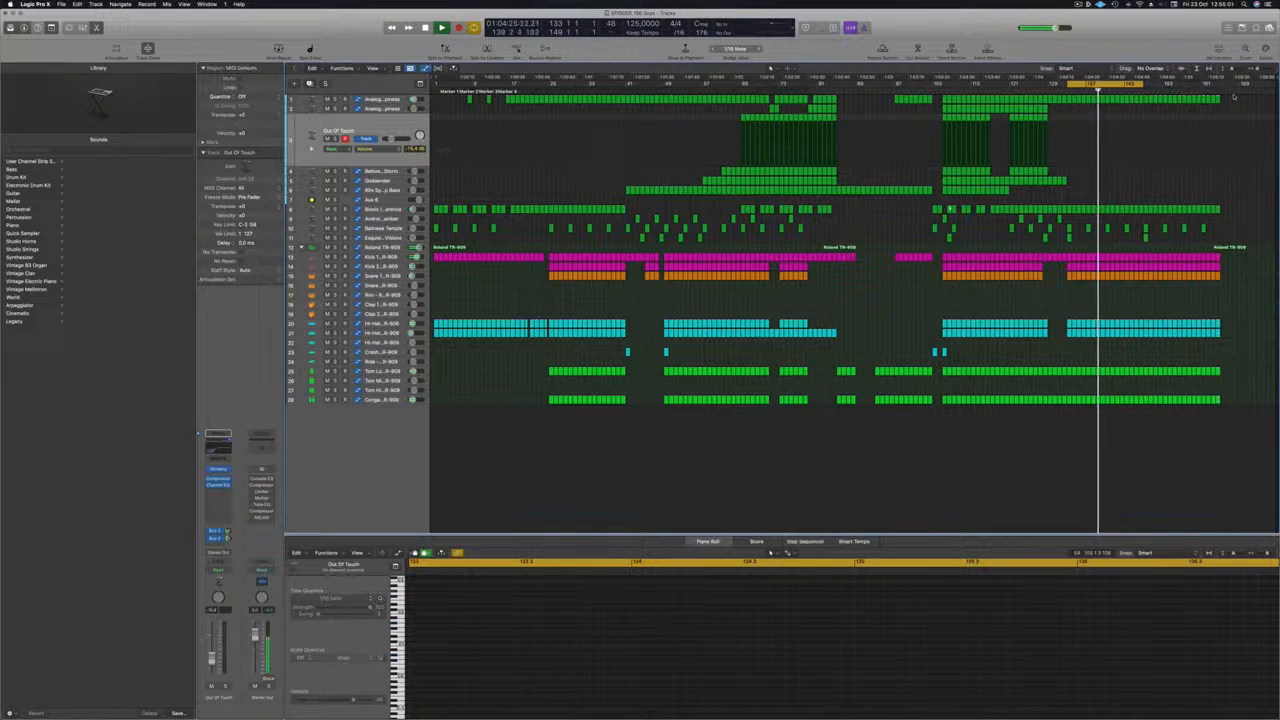
Delete track 1's Analogue Happiness regions between bars 149 and 165.
left_click(1216, 99)
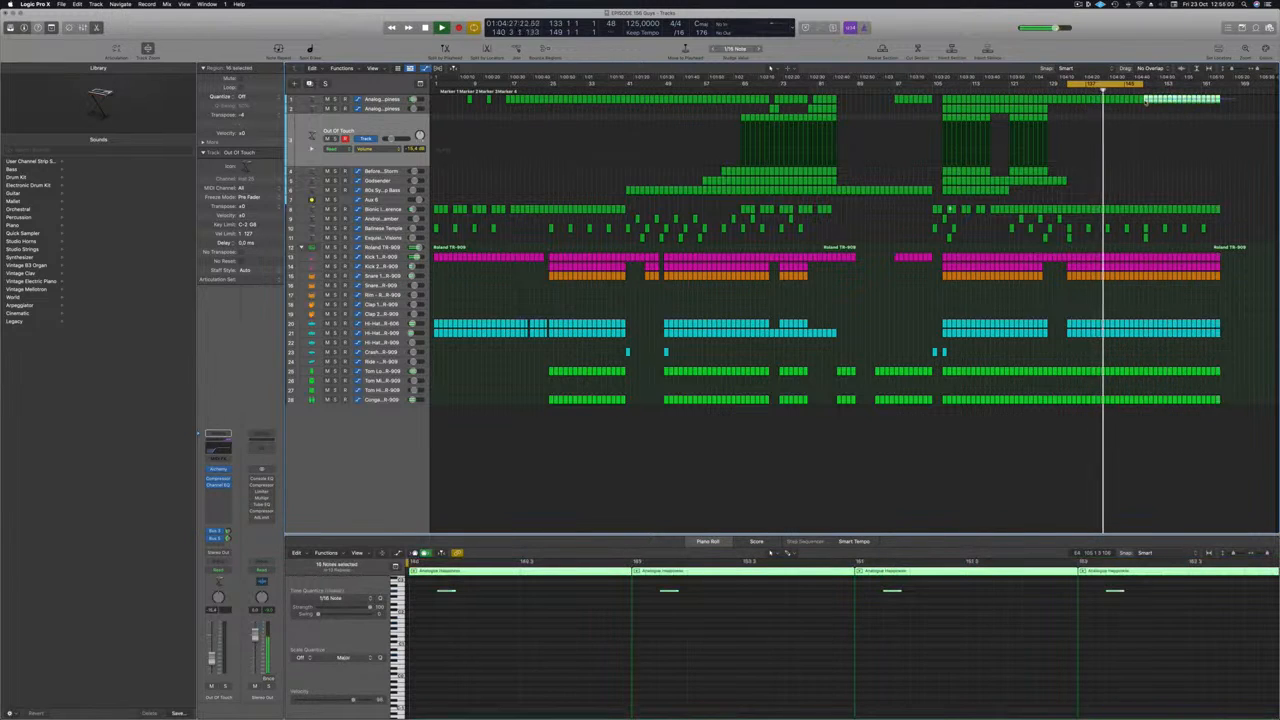
key("Delete")
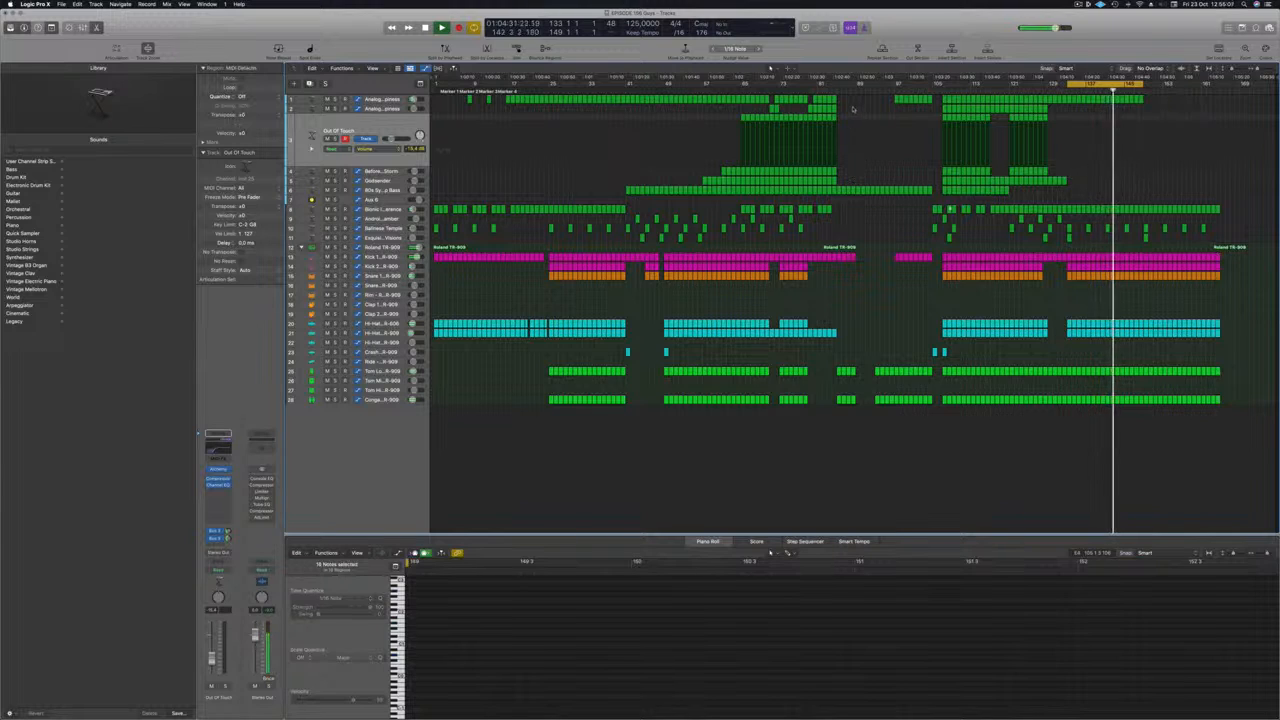
Copy the synth regions on tracks 2–5 from bars 81–85 to bar 149, extend the cycle range to bar 153 and play from bar 149.
left_click_drag(838, 142, 1152, 183)
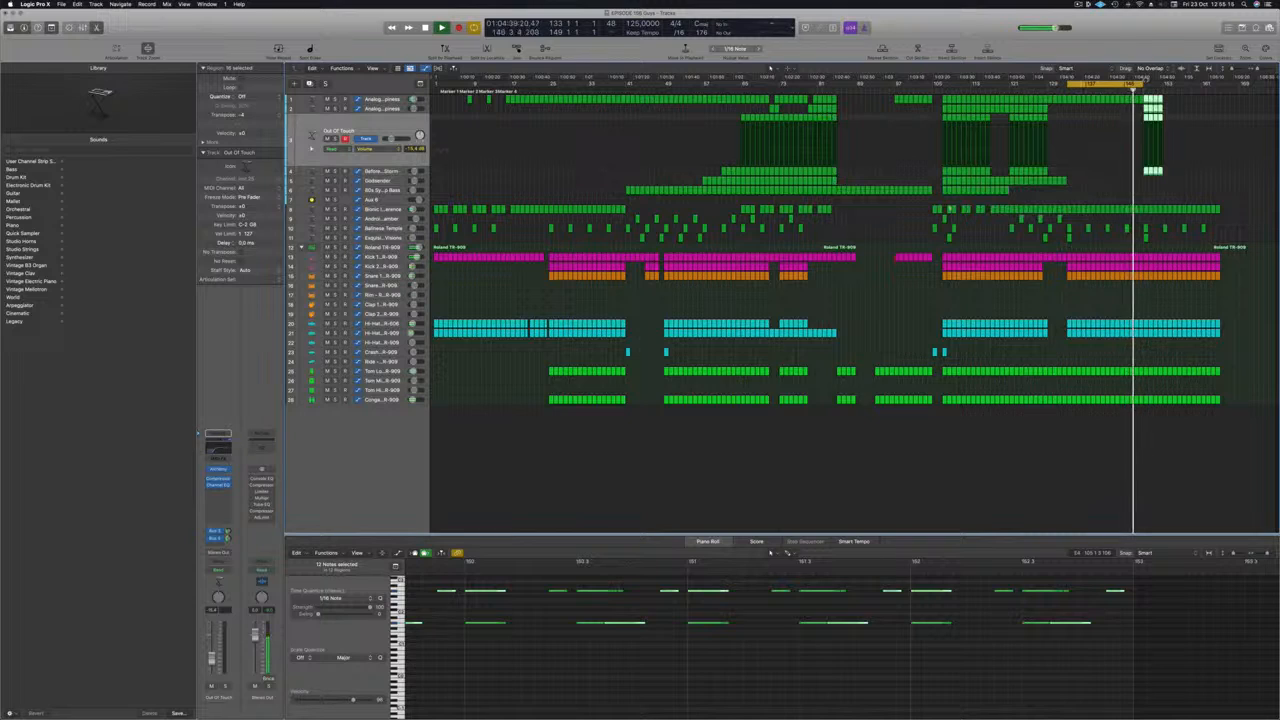
key("super+z")
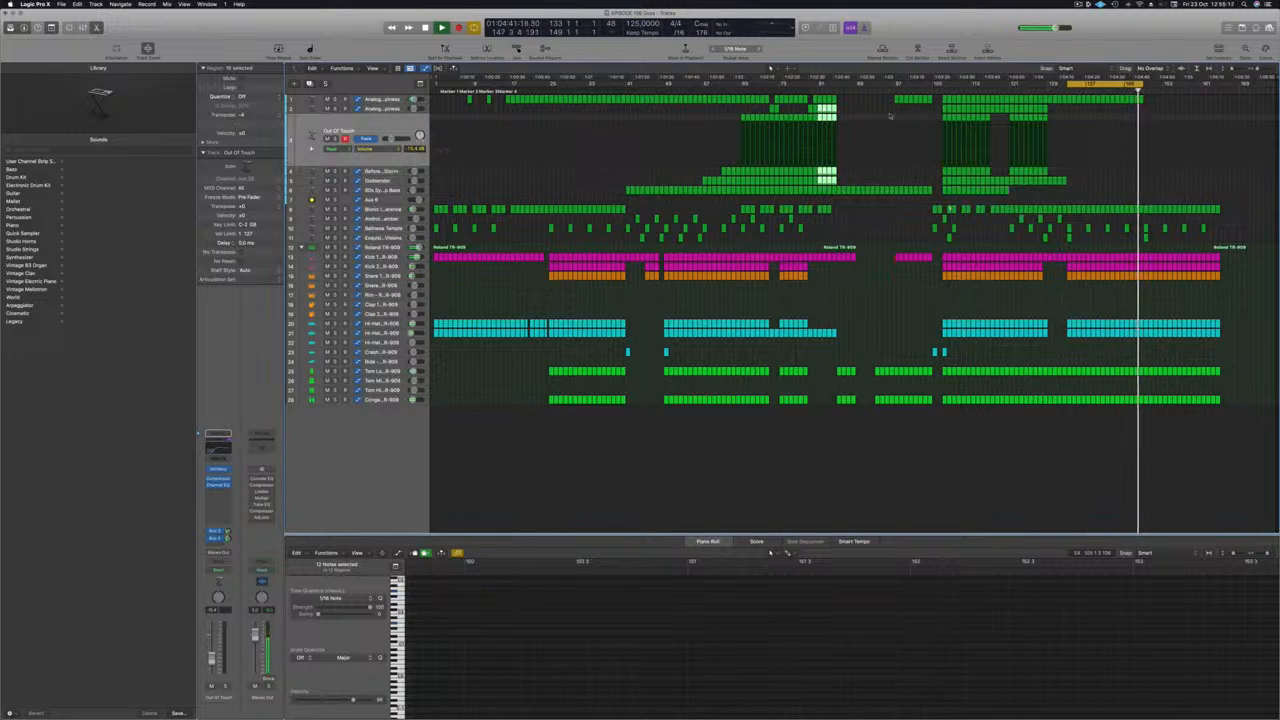
left_click_drag(826, 117, 1163, 84)
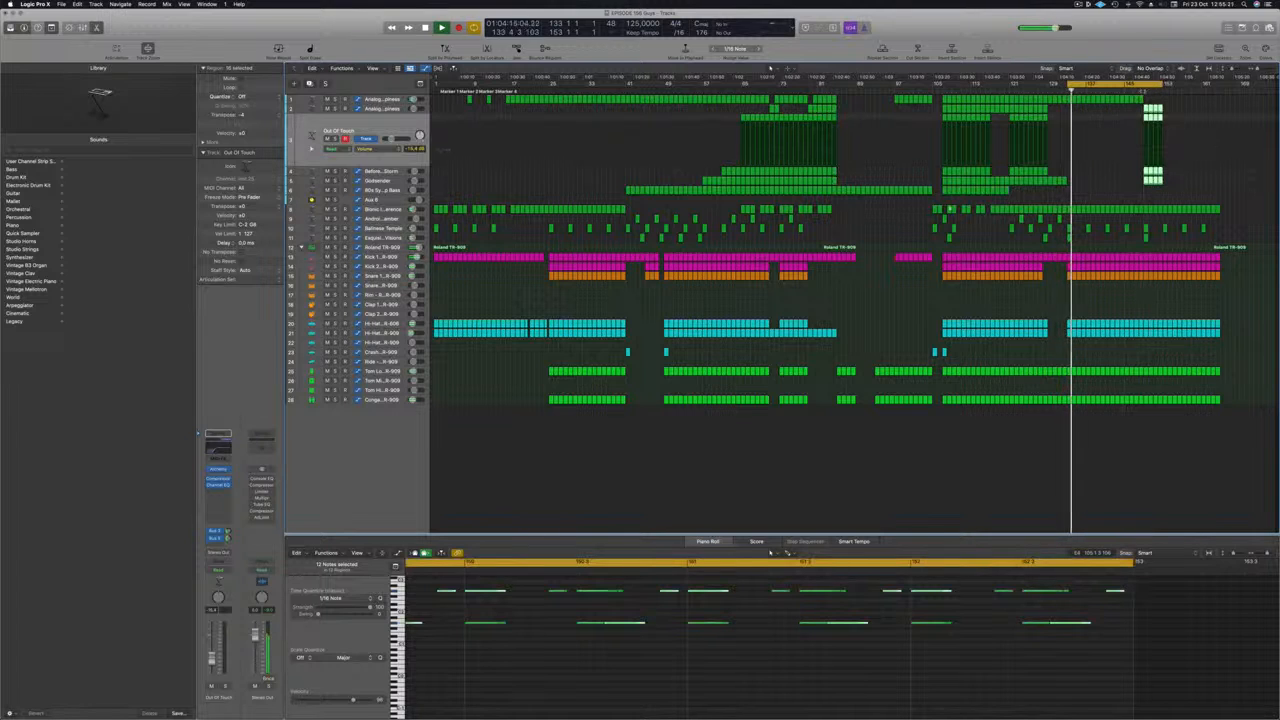
left_click(1144, 91)
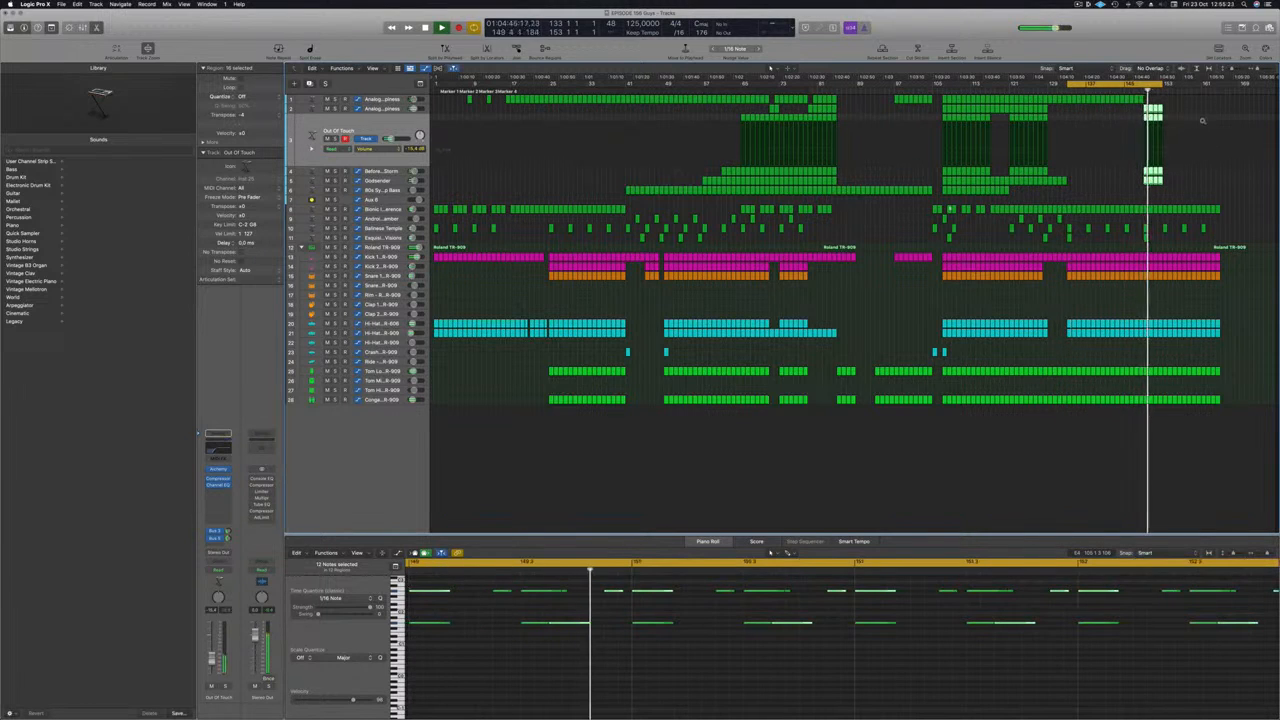
Delete track 2's copied regions between bars 149 and 153 and select the remaining copies on tracks 3–5.
scroll(1203, 121, "up", 5)
left_click_drag(1183, 106, 1135, 205)
key("Delete")
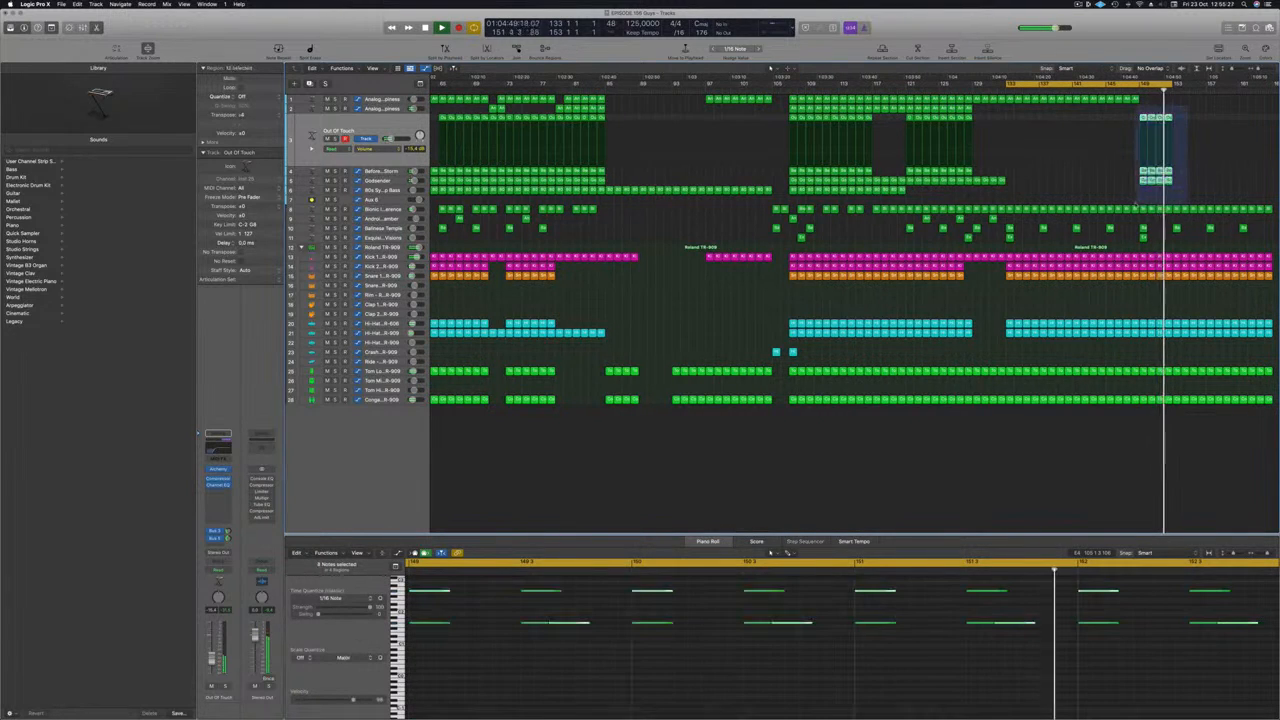
Play back from bar 149 and copy the regions of bars 149–153 on tracks 3–5 to bar 153.
left_click(1131, 89)
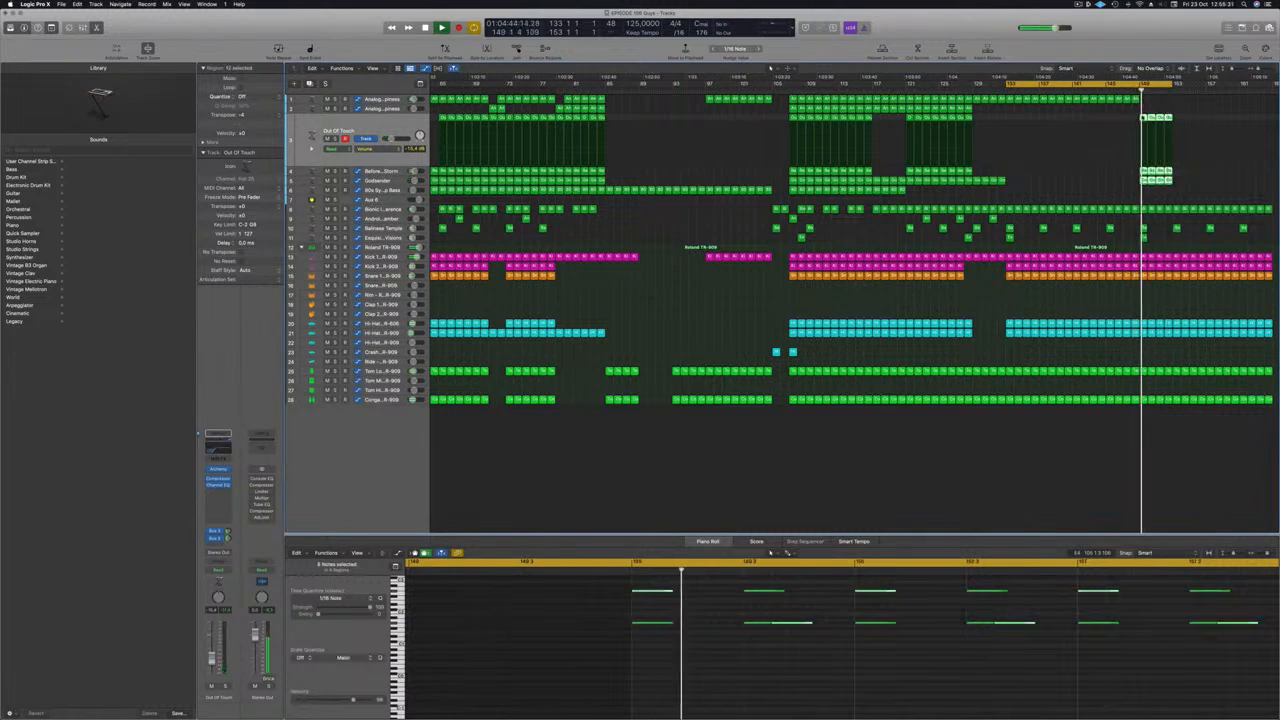
left_click_drag(1158, 118, 1166, 118)
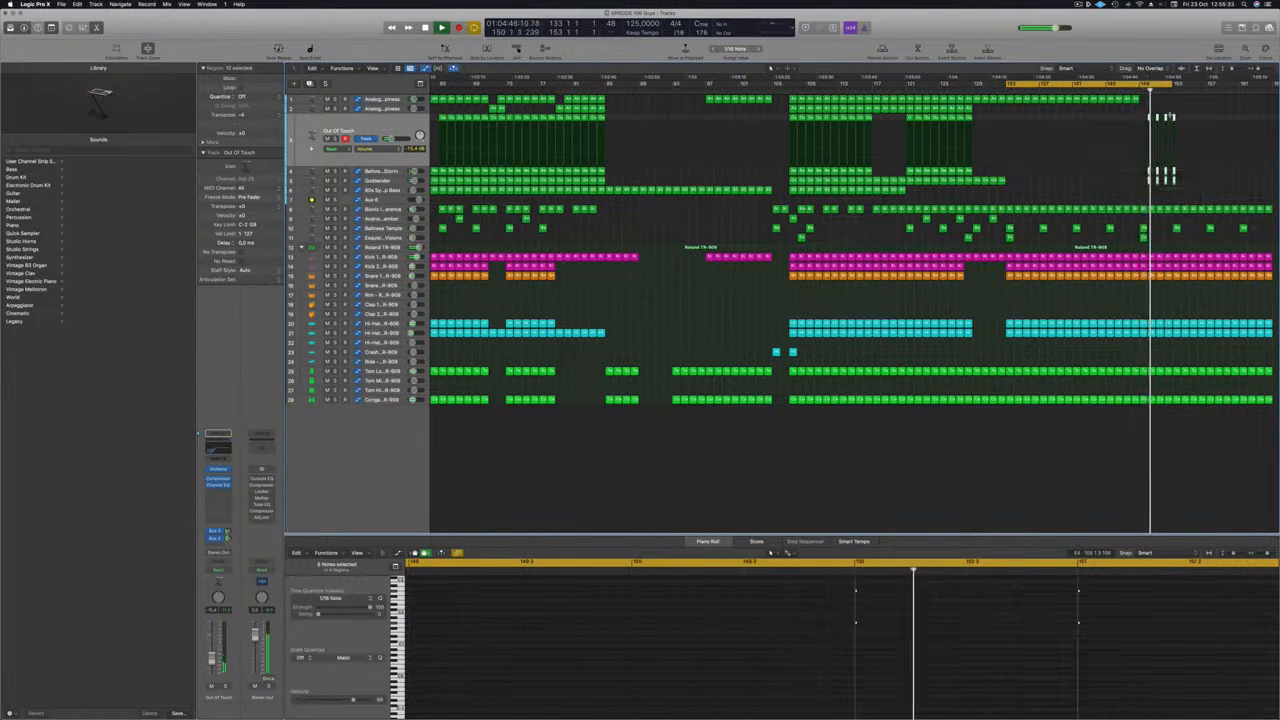
key("super+z")
left_click_drag(1144, 119, 1177, 125)
scroll(1177, 125, "down", 2)
scroll(1177, 125, "down", 1)
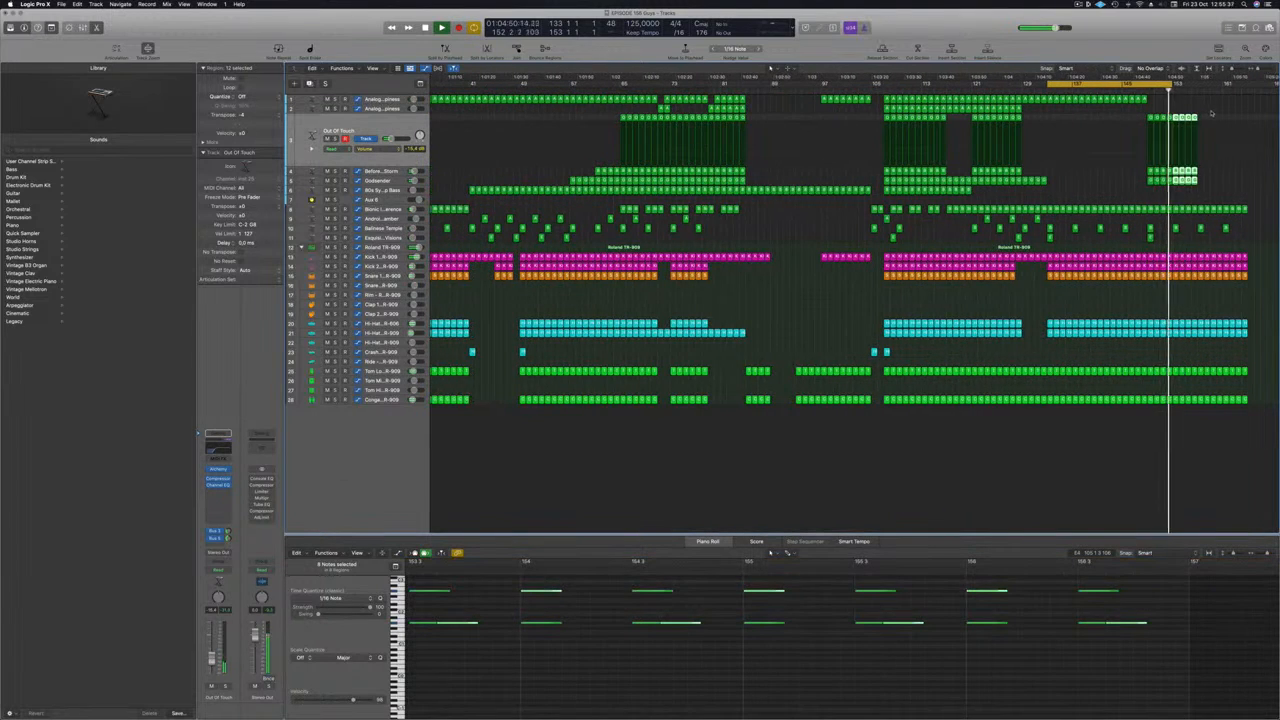
left_click(1210, 124)
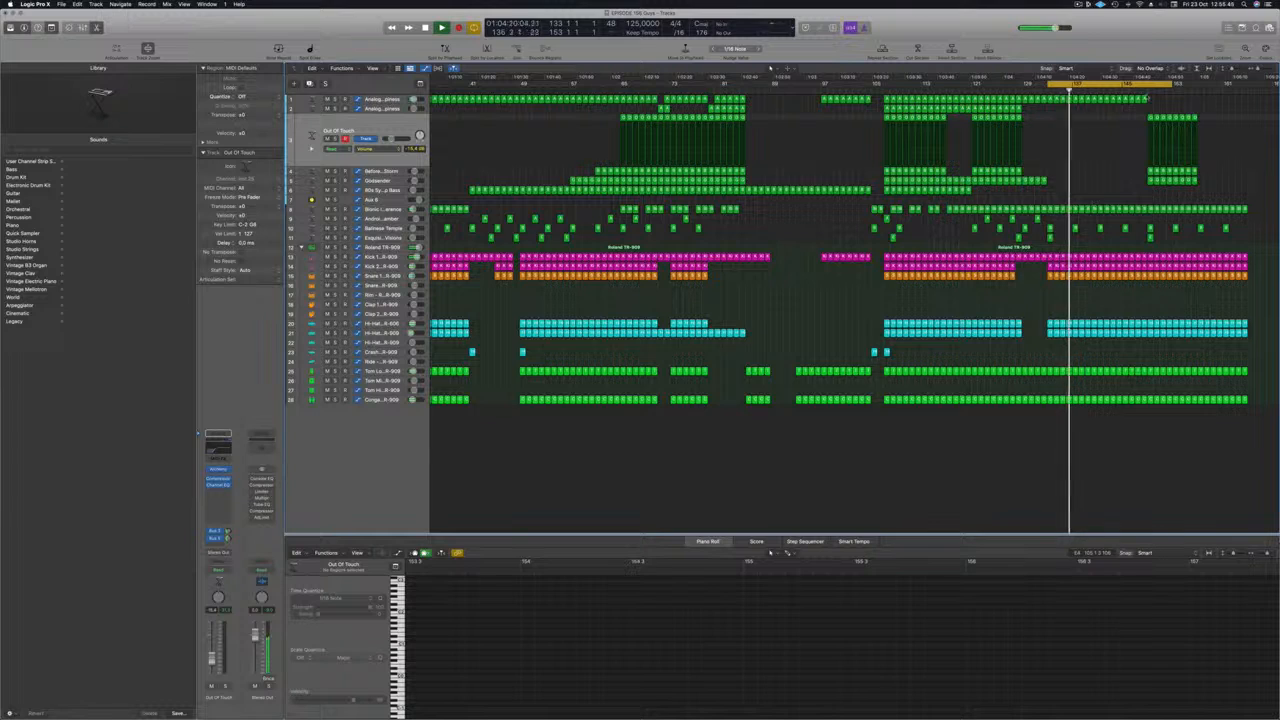
Extend the cycle range to bar 165, listen through the outro and stop playback.
left_click_drag(1174, 85, 1248, 87)
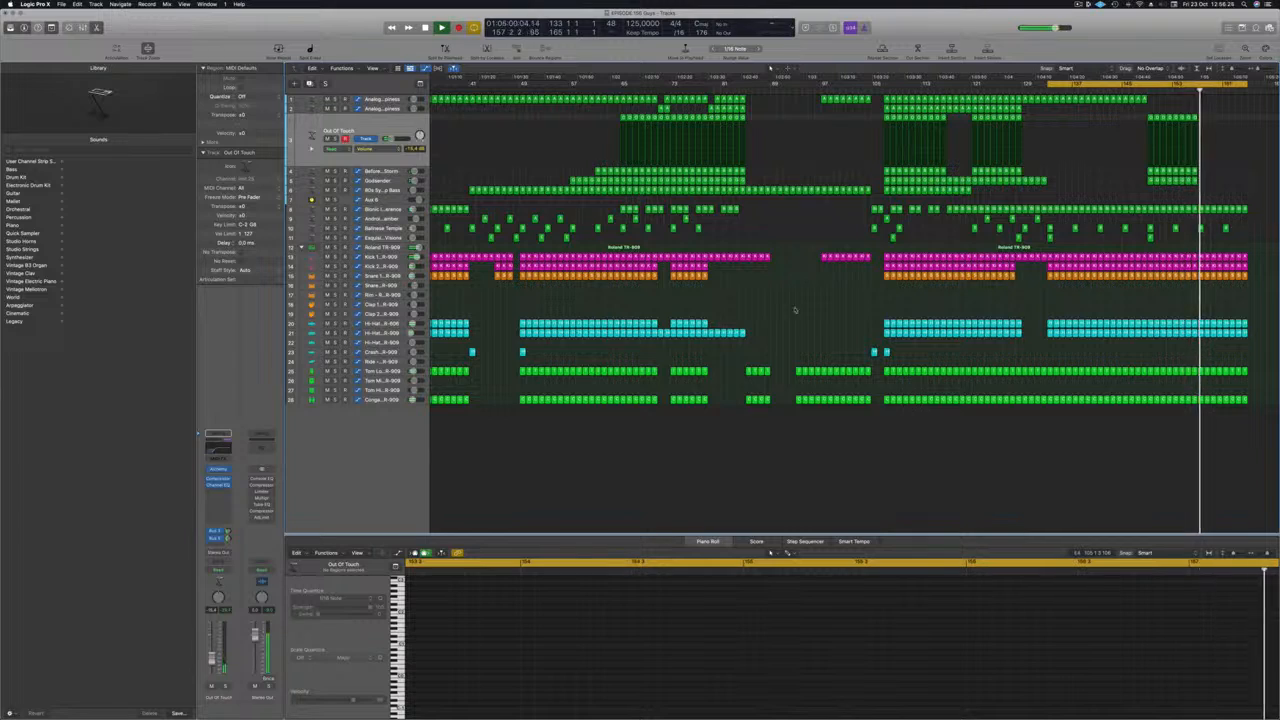
key("space")
left_click(1077, 4)
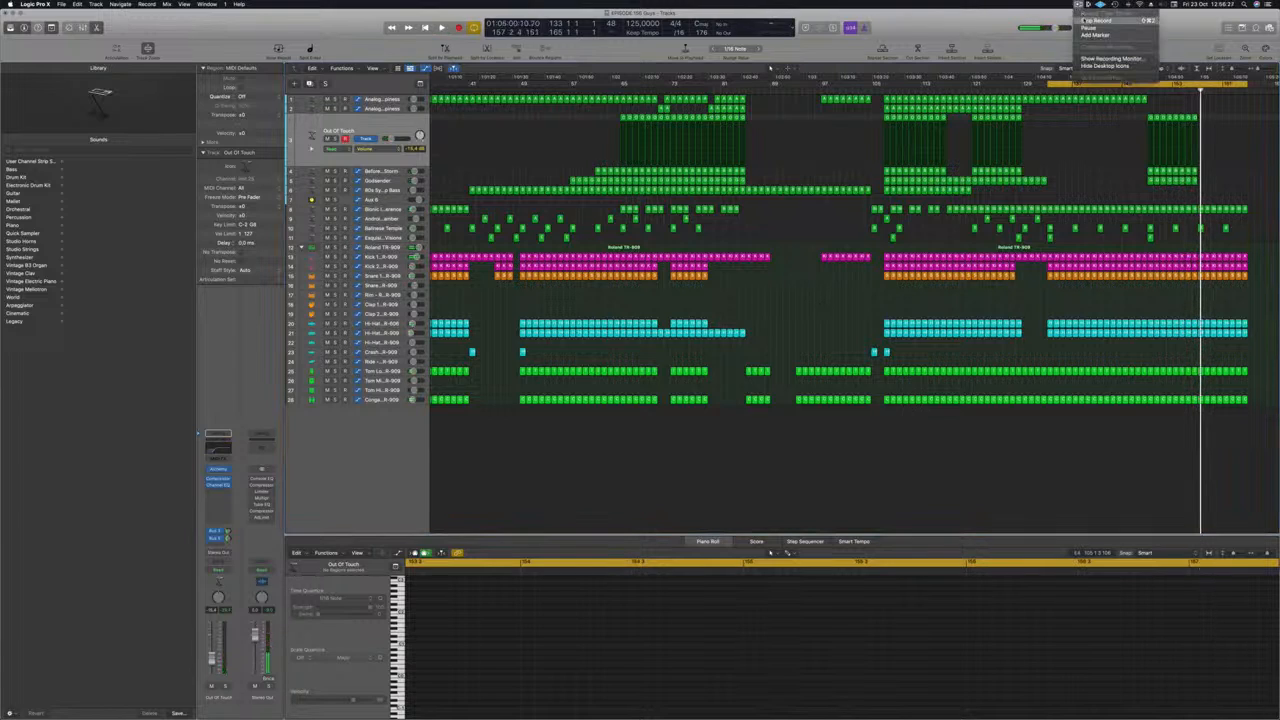
left_click(1085, 20)
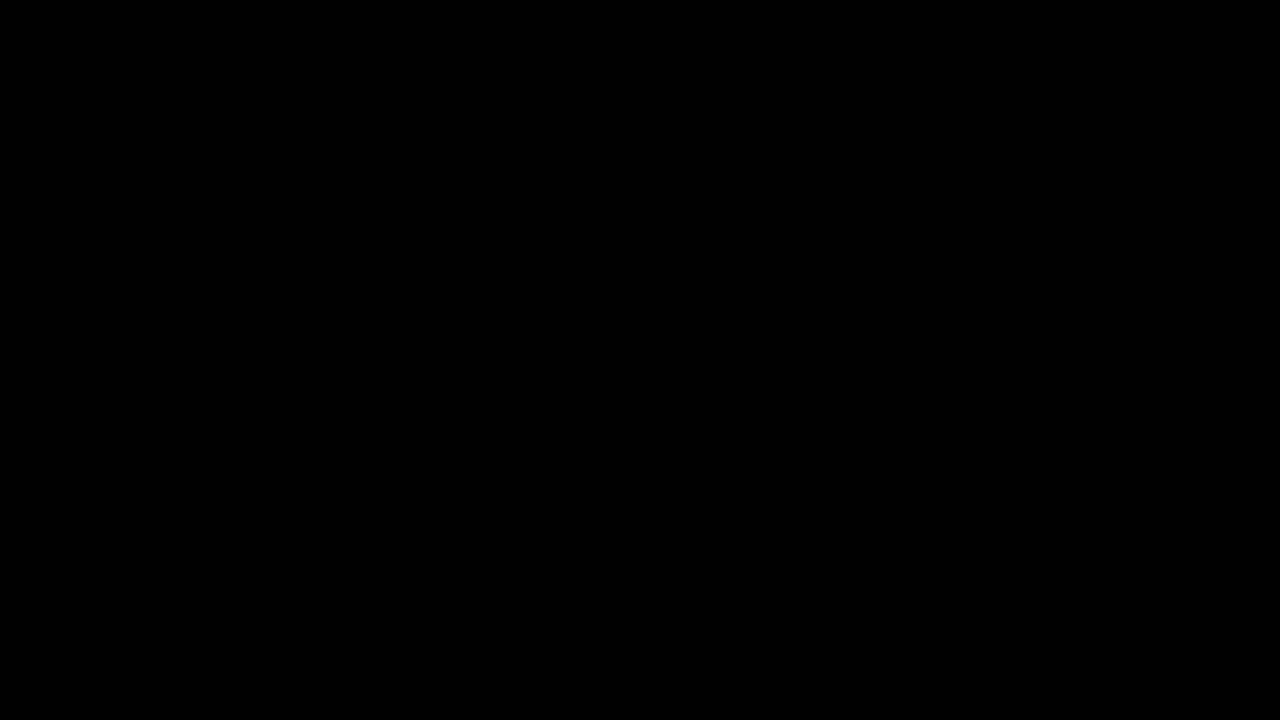